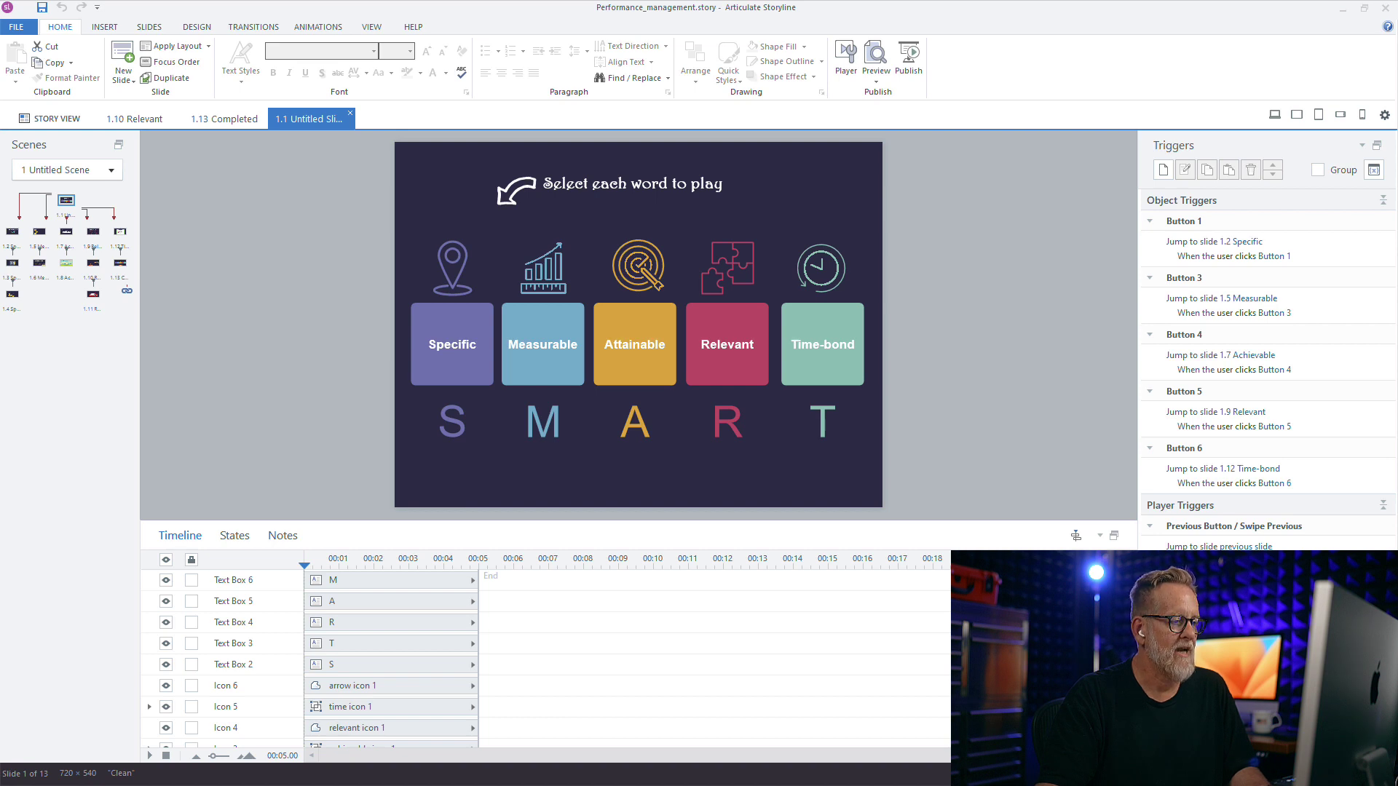
Examine the jump triggers of the Specific, Attainable and Time-bond buttons and the slide triggers along slides 1.2 to 1.4.
click(470, 344)
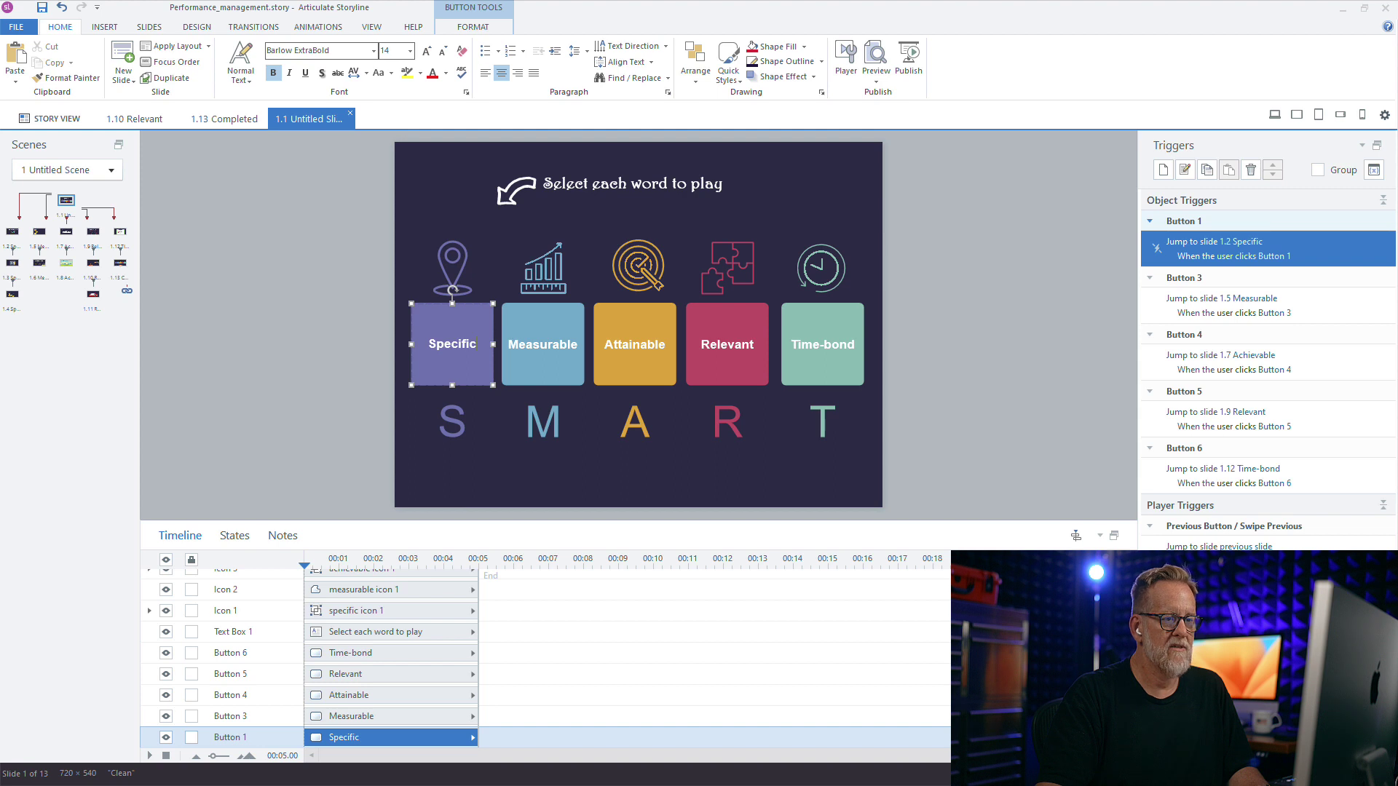
click(635, 344)
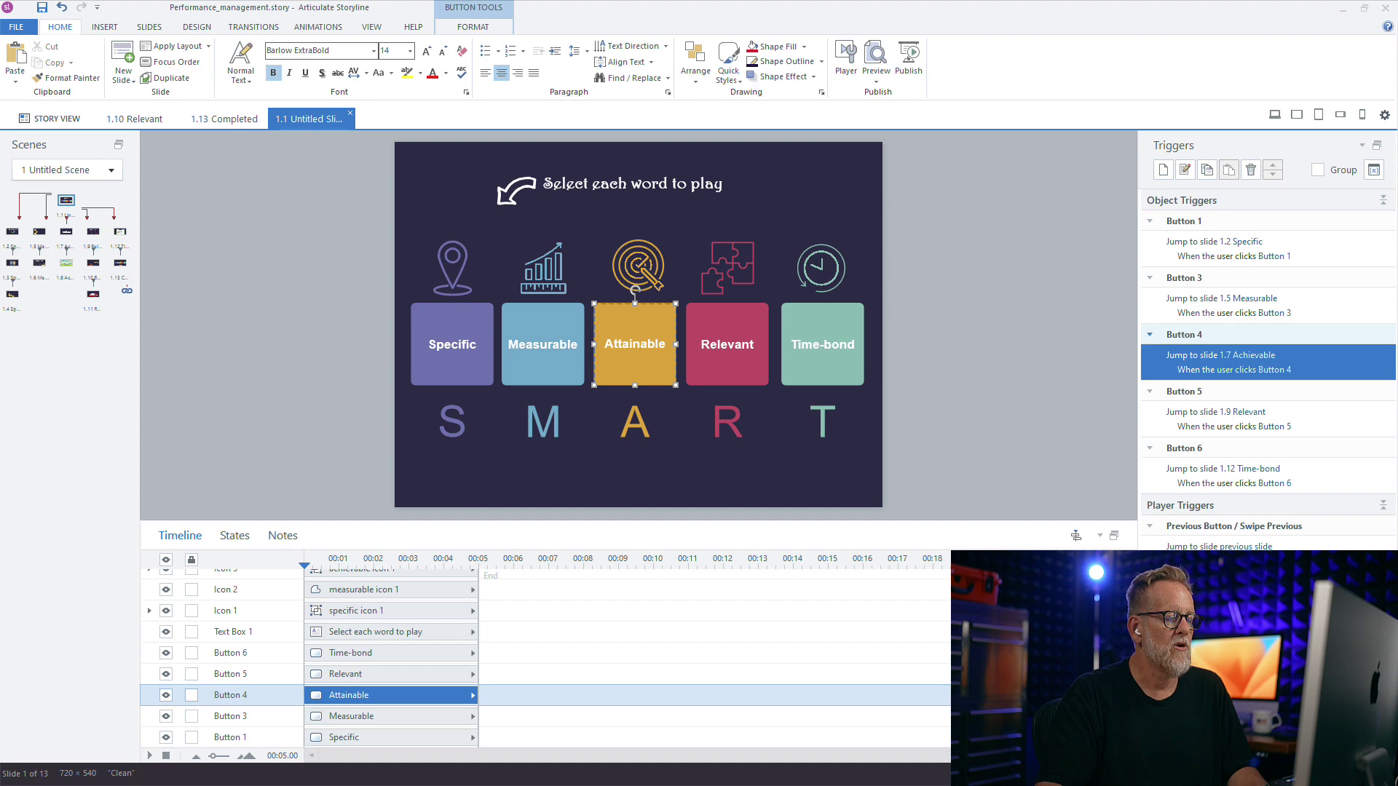
click(796, 346)
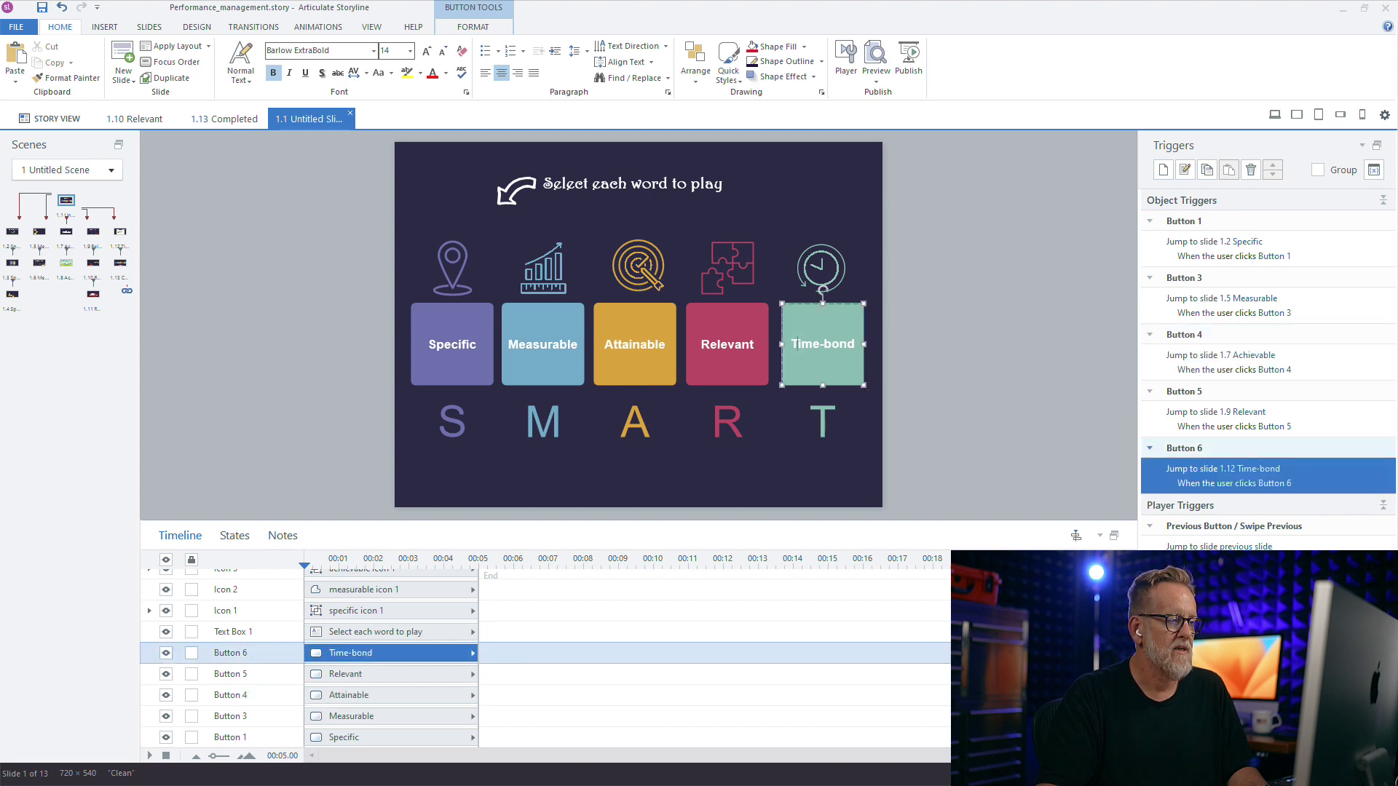
click(12, 231)
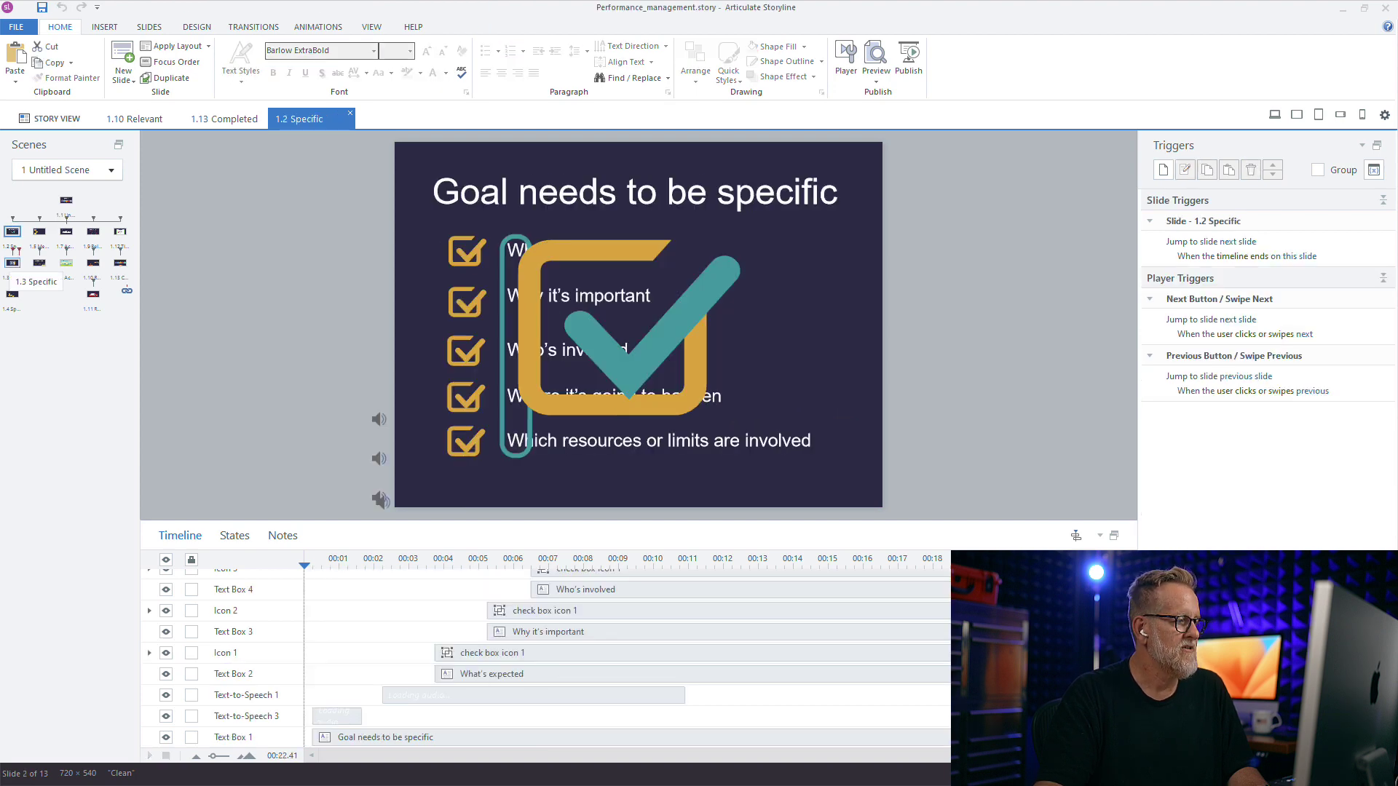
click(1268, 249)
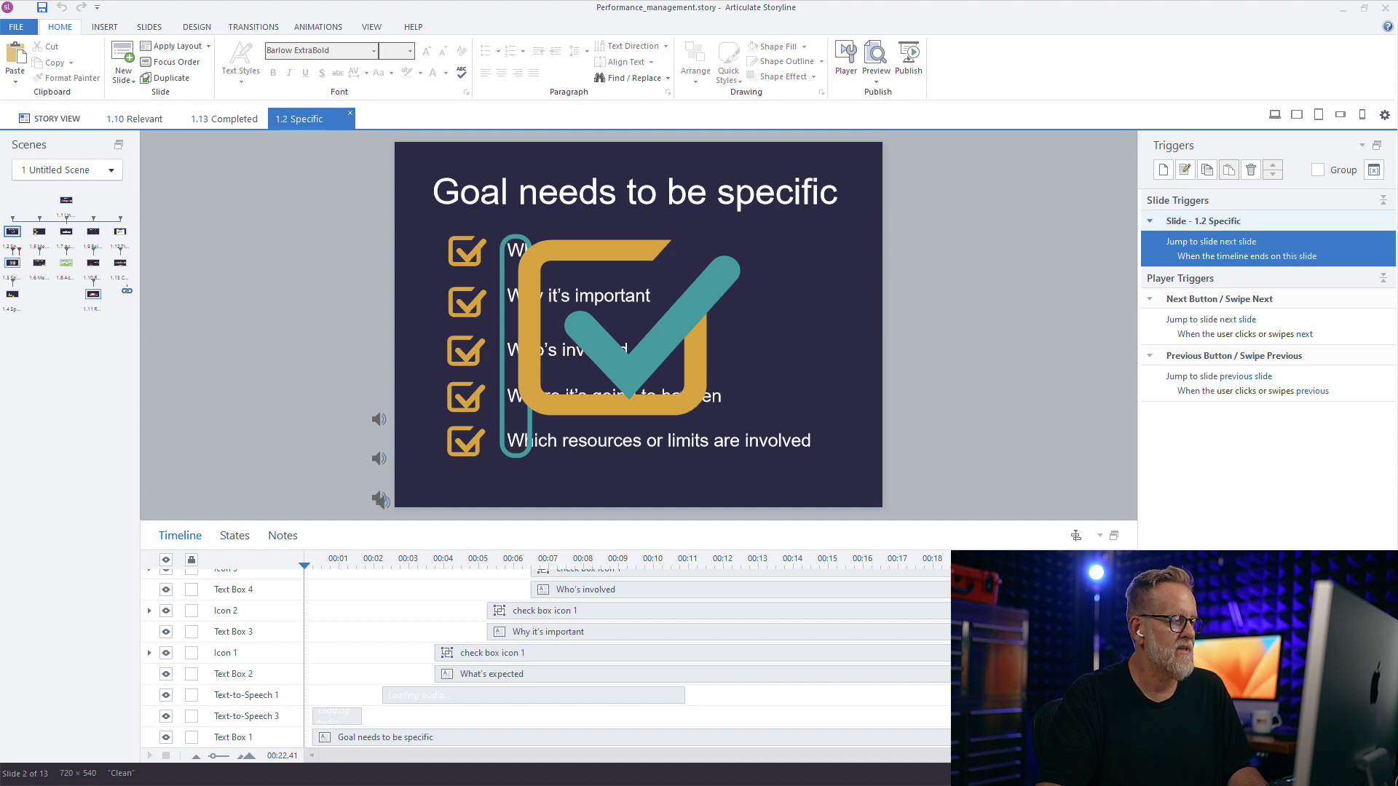
click(12, 263)
click(12, 293)
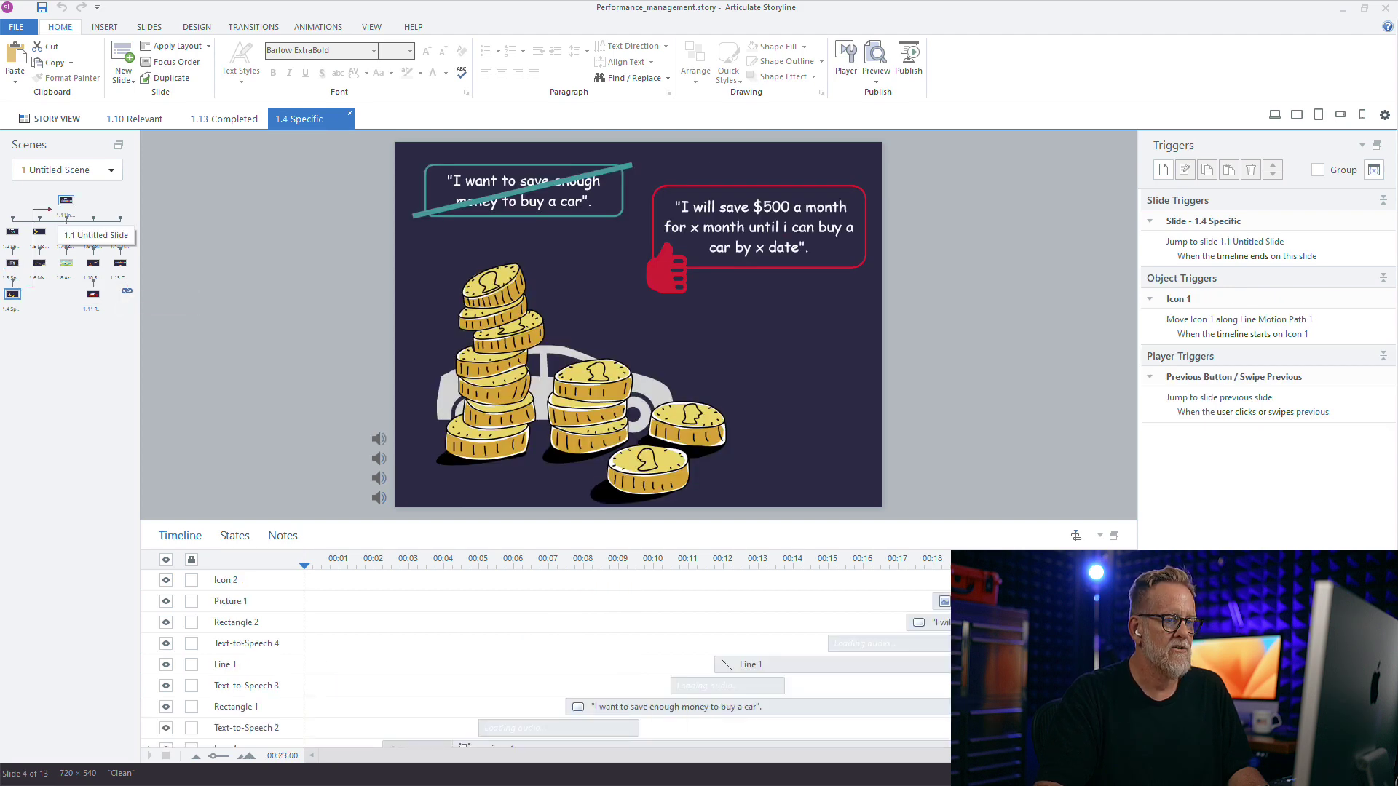
Rename slide 1.1, the one with the five SMART buttons, as "Menu".
click(66, 204)
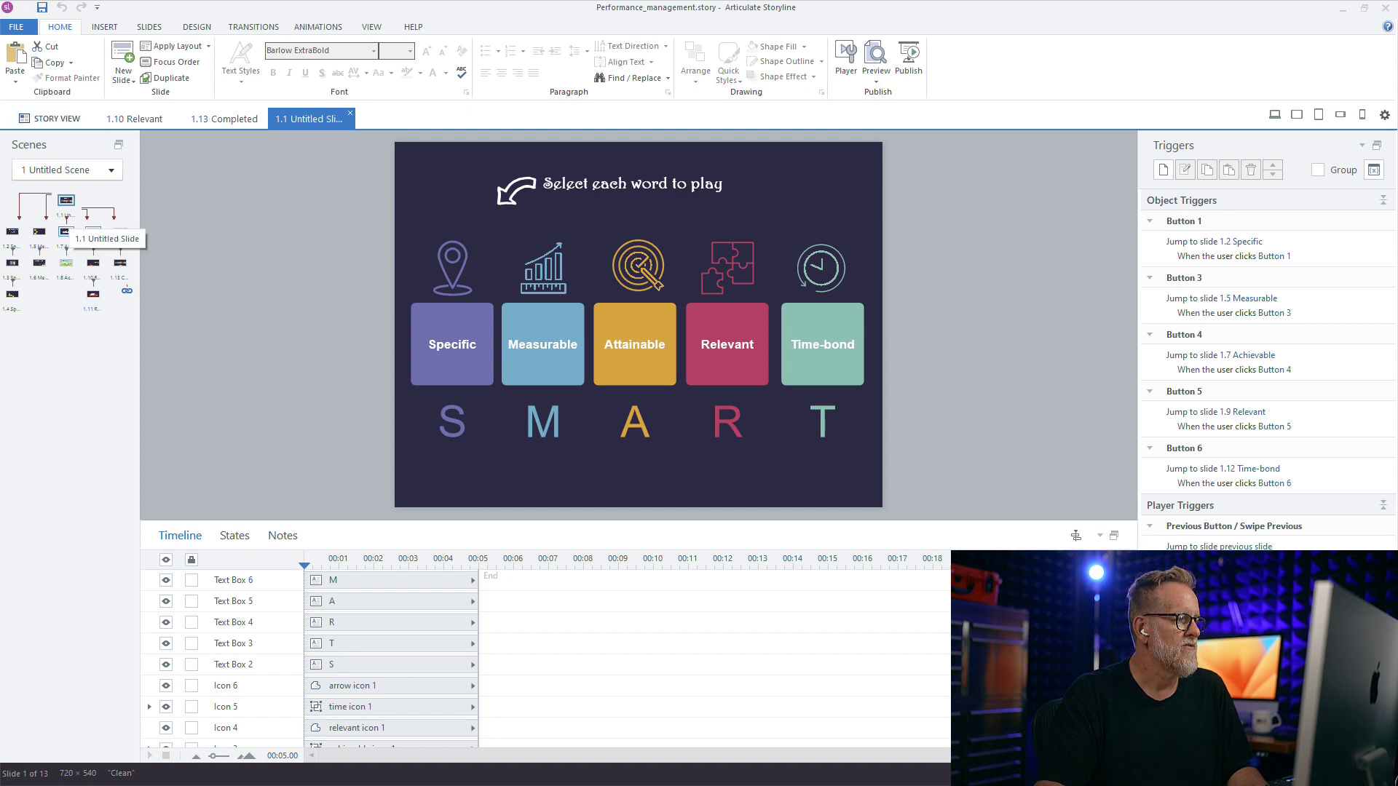
double_click(308, 119)
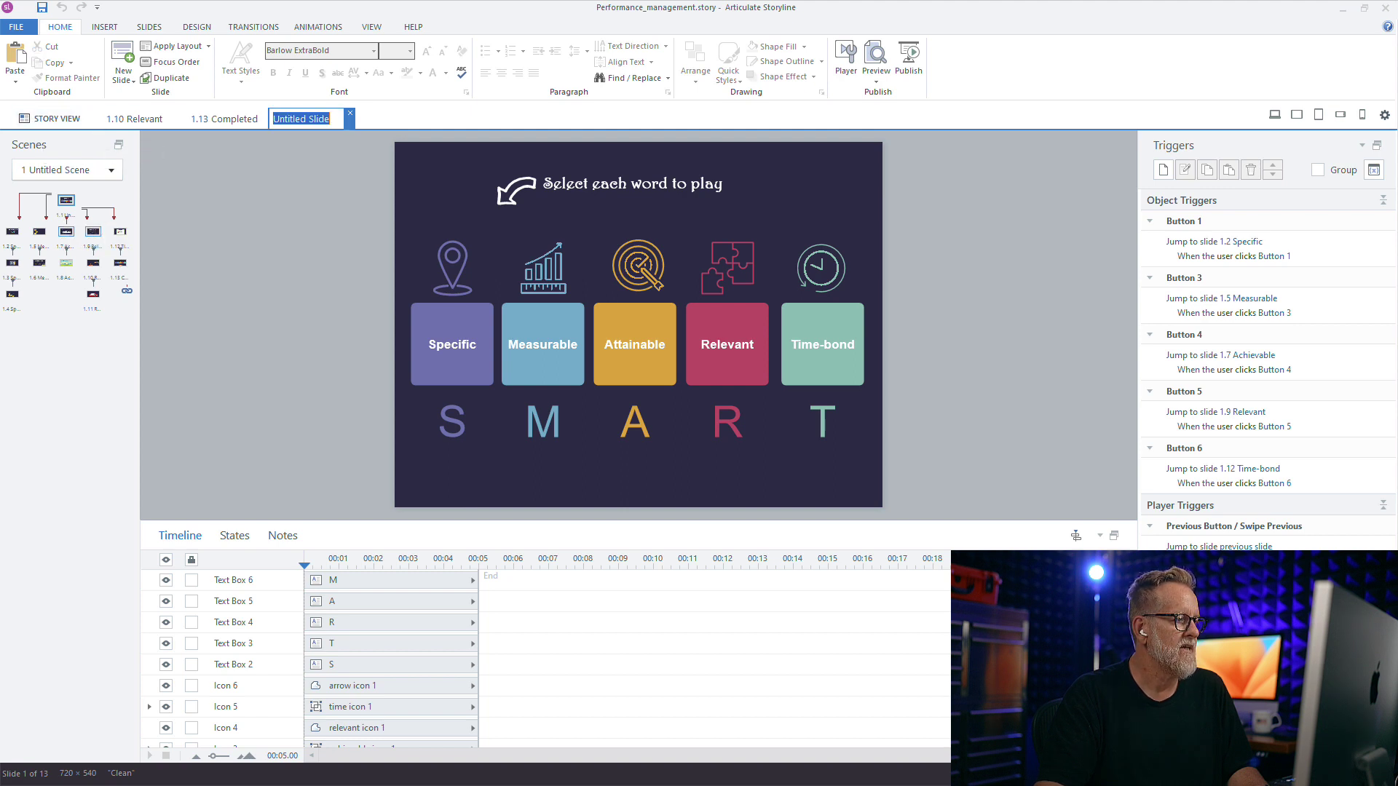
text(Menu)
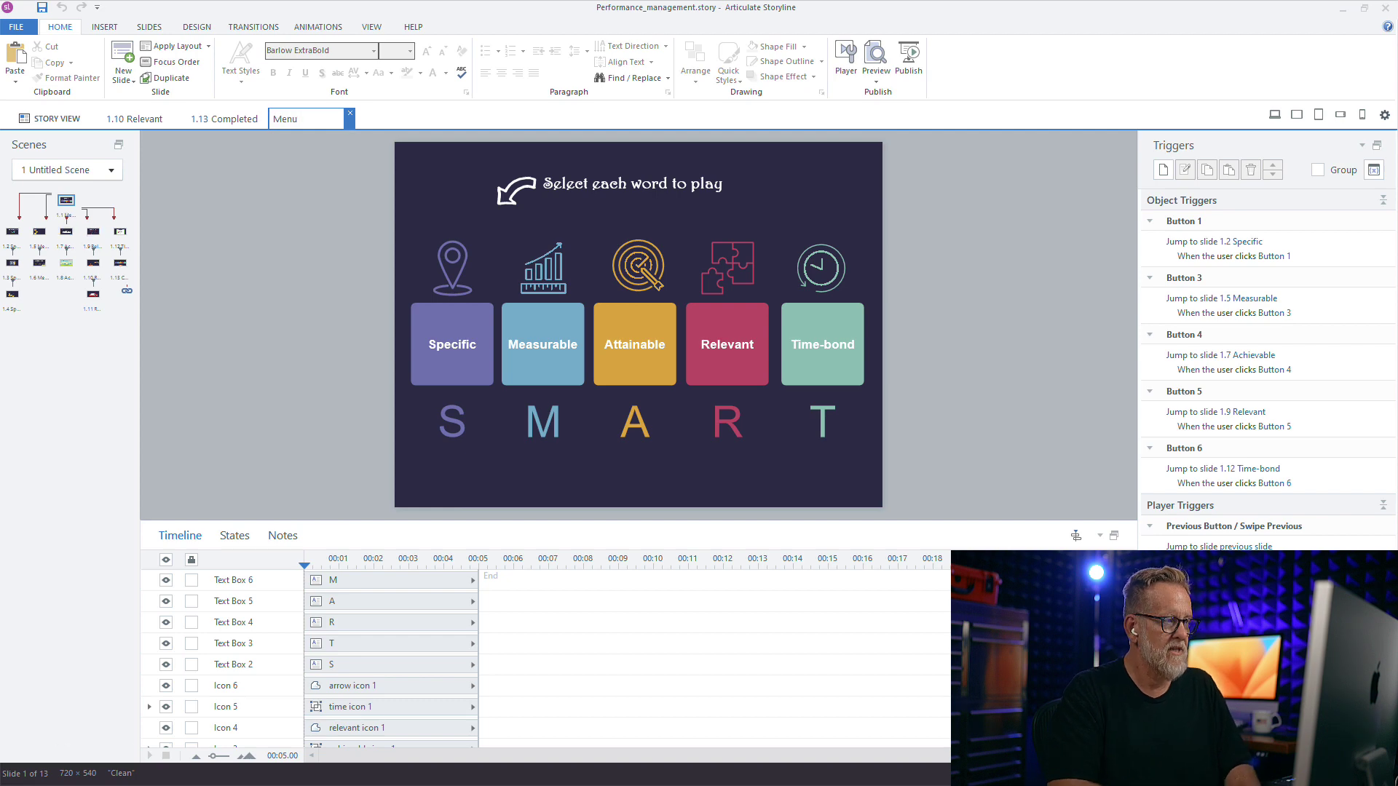
key(Return)
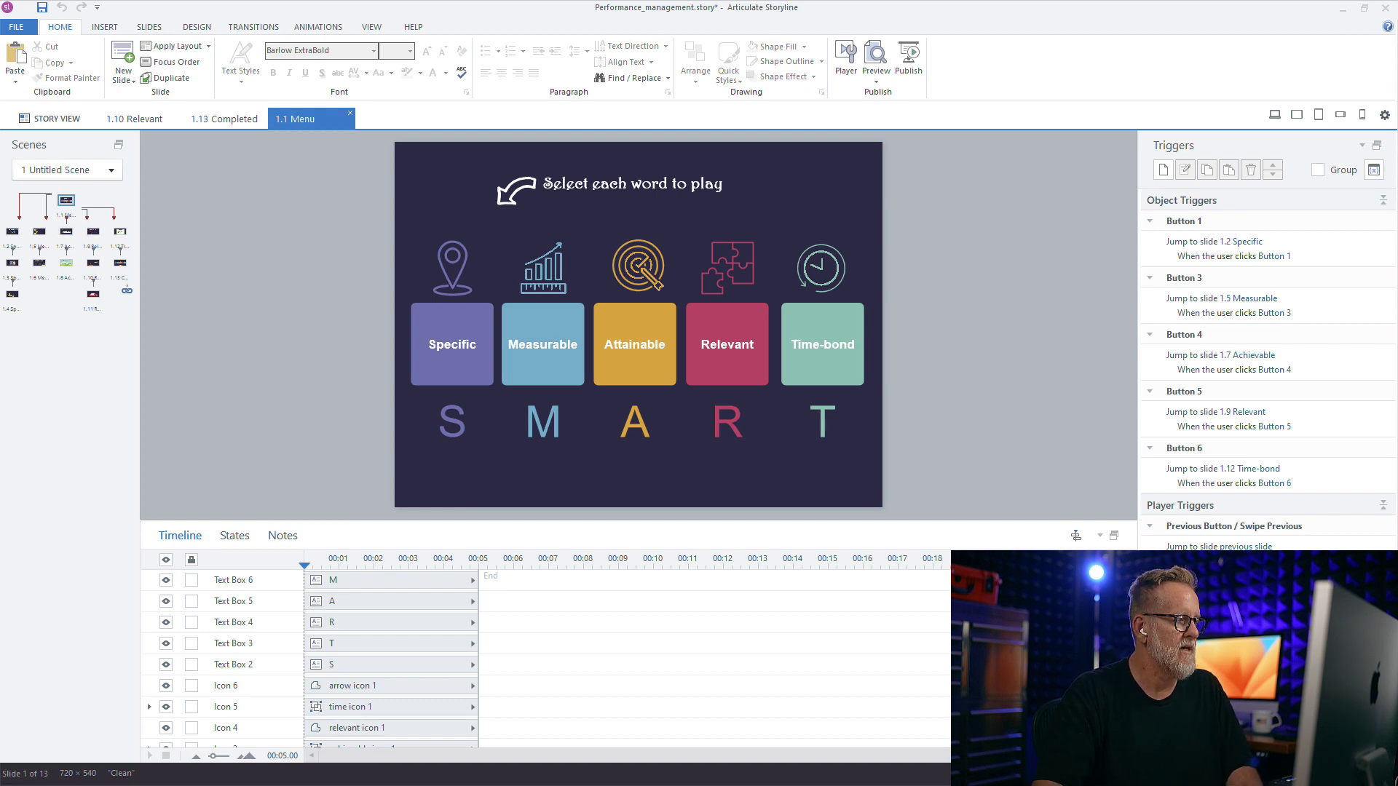
Rename the purple Specific button in the timeline as "Button Specific", reusing its label text.
click(452, 345)
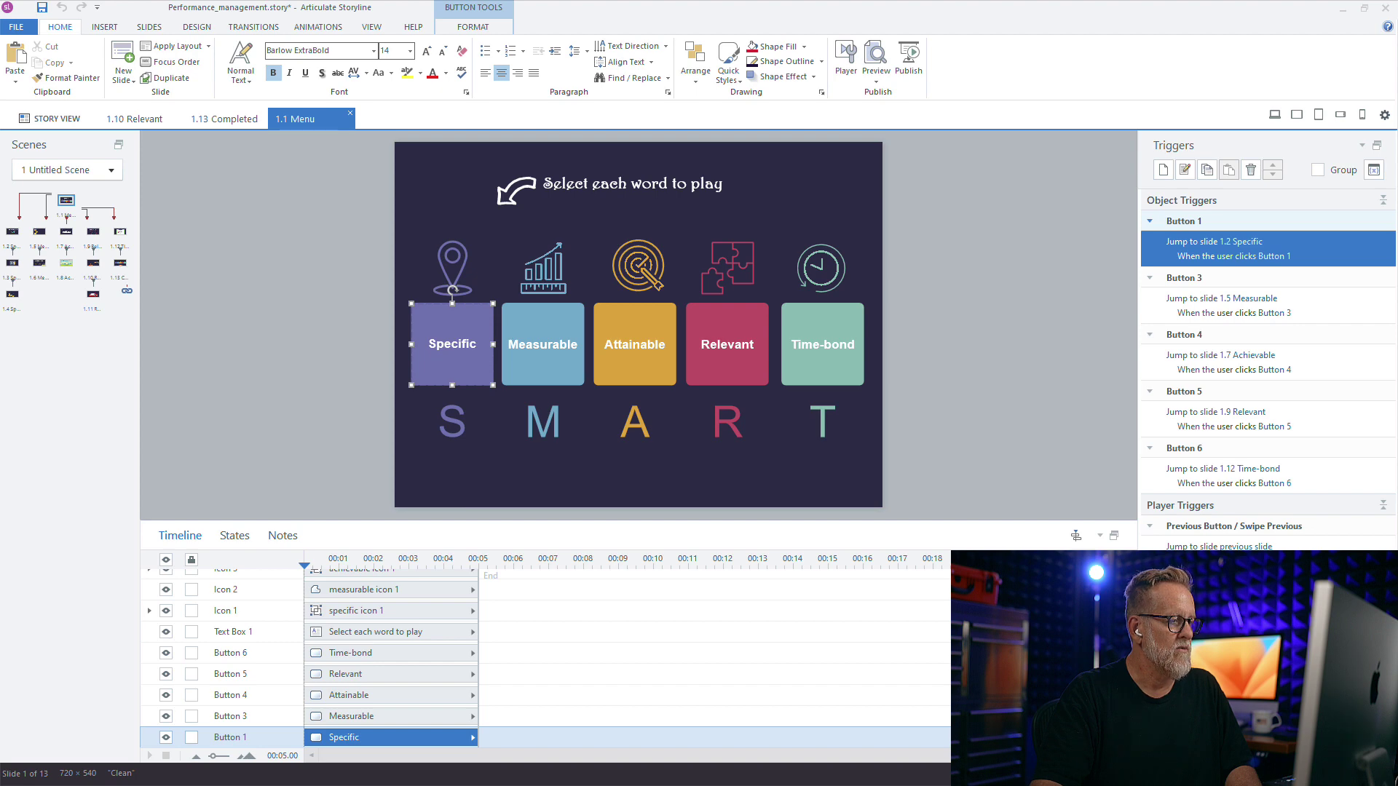
double_click(453, 344)
key(ctrl+c)
double_click(231, 738)
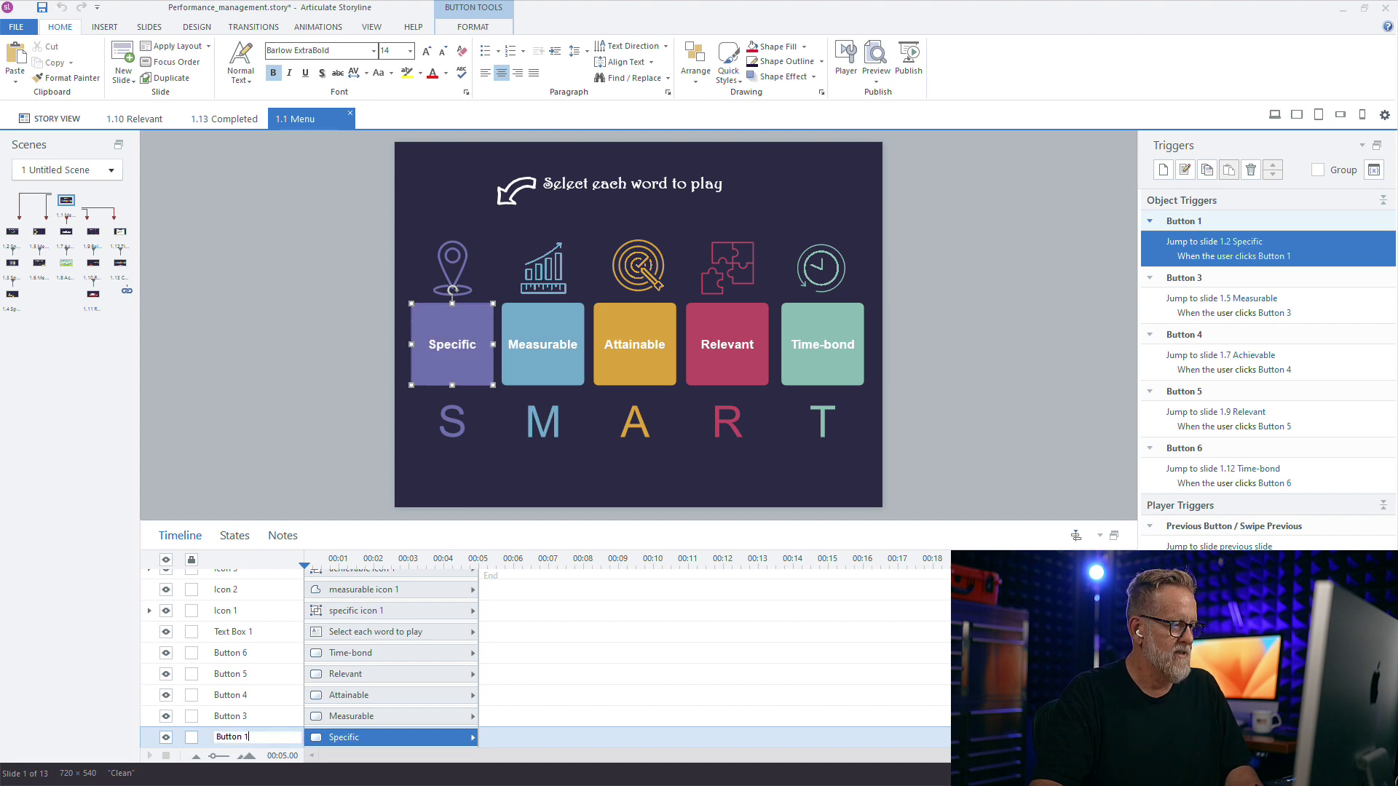
key(BackSpace)
key(ctrl+v)
key(Return)
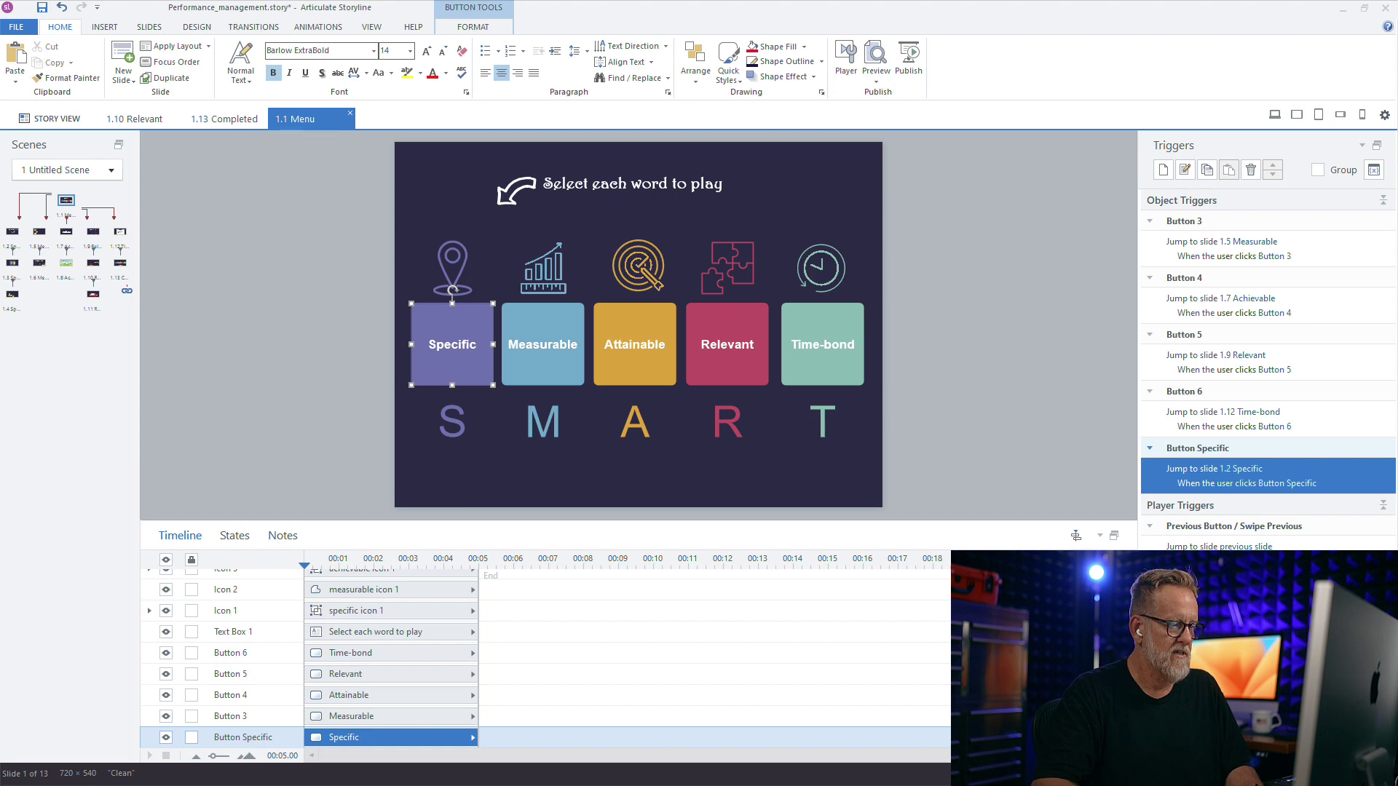
Rename the blue Measurable button in the timeline as "Button Measurable", reusing its label text.
double_click(542, 345)
key(ctrl+c)
double_click(231, 717)
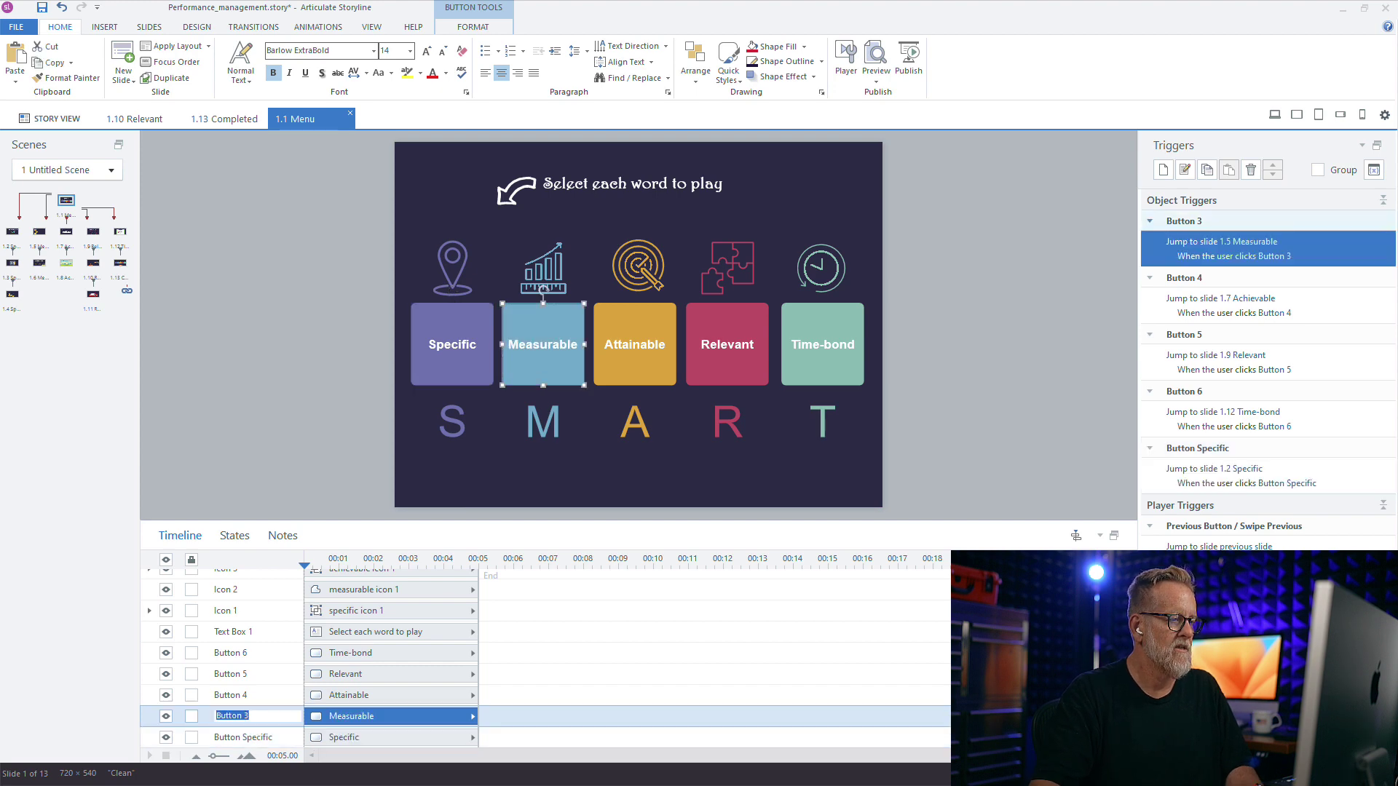
click(248, 716)
key(Escape)
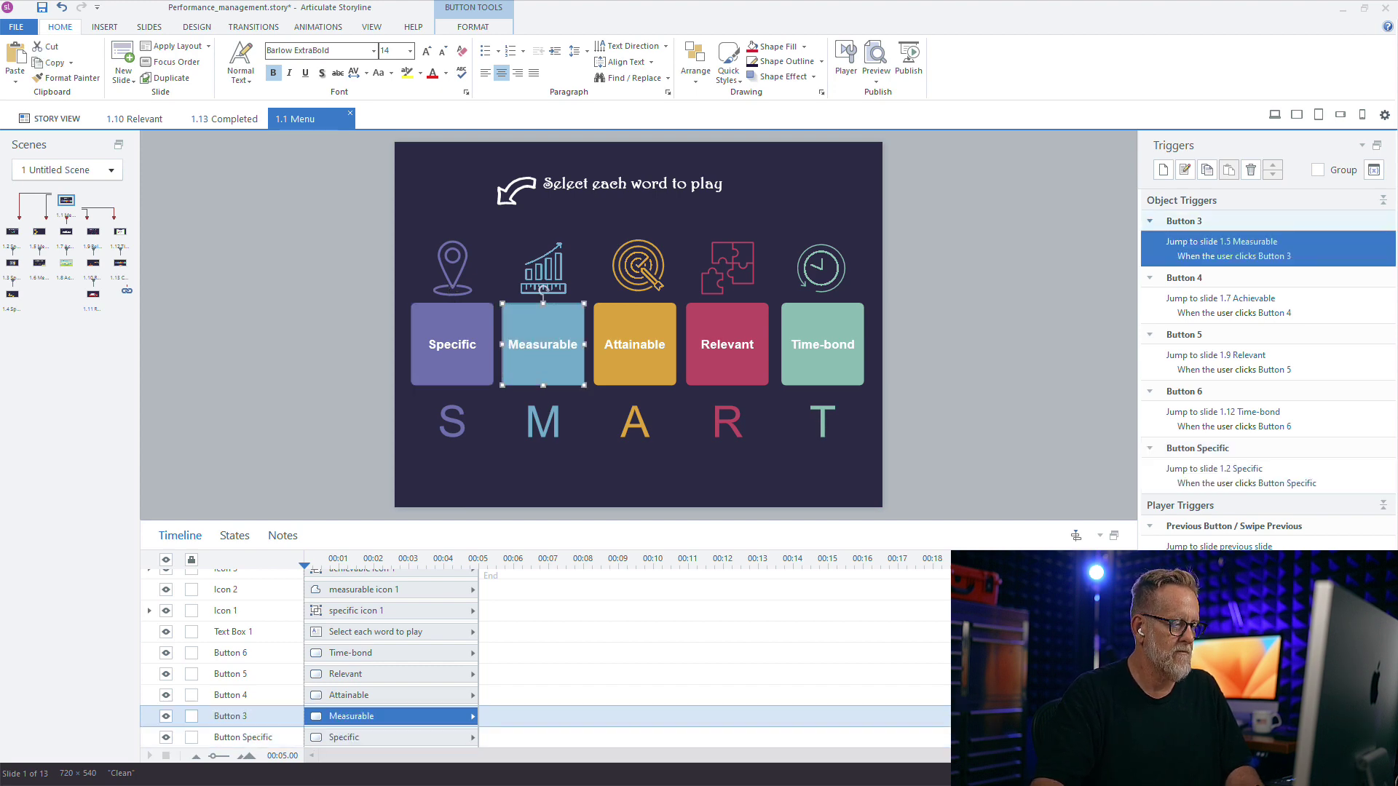
double_click(230, 717)
click(249, 716)
key(ctrl+v)
key(Return)
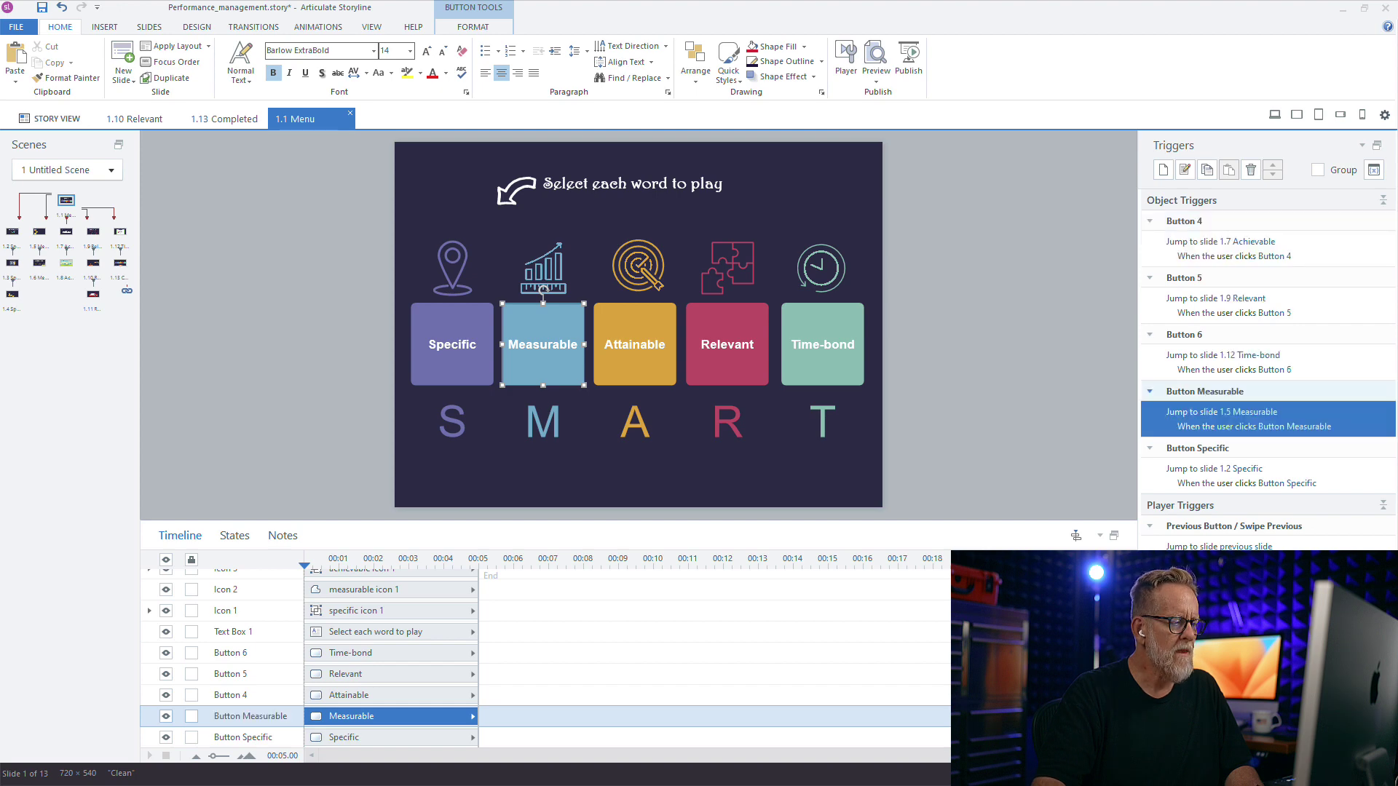
Rename the yellow Attainable button in the timeline as "Button Attainable", reusing its label text.
double_click(635, 344)
key(ctrl+c)
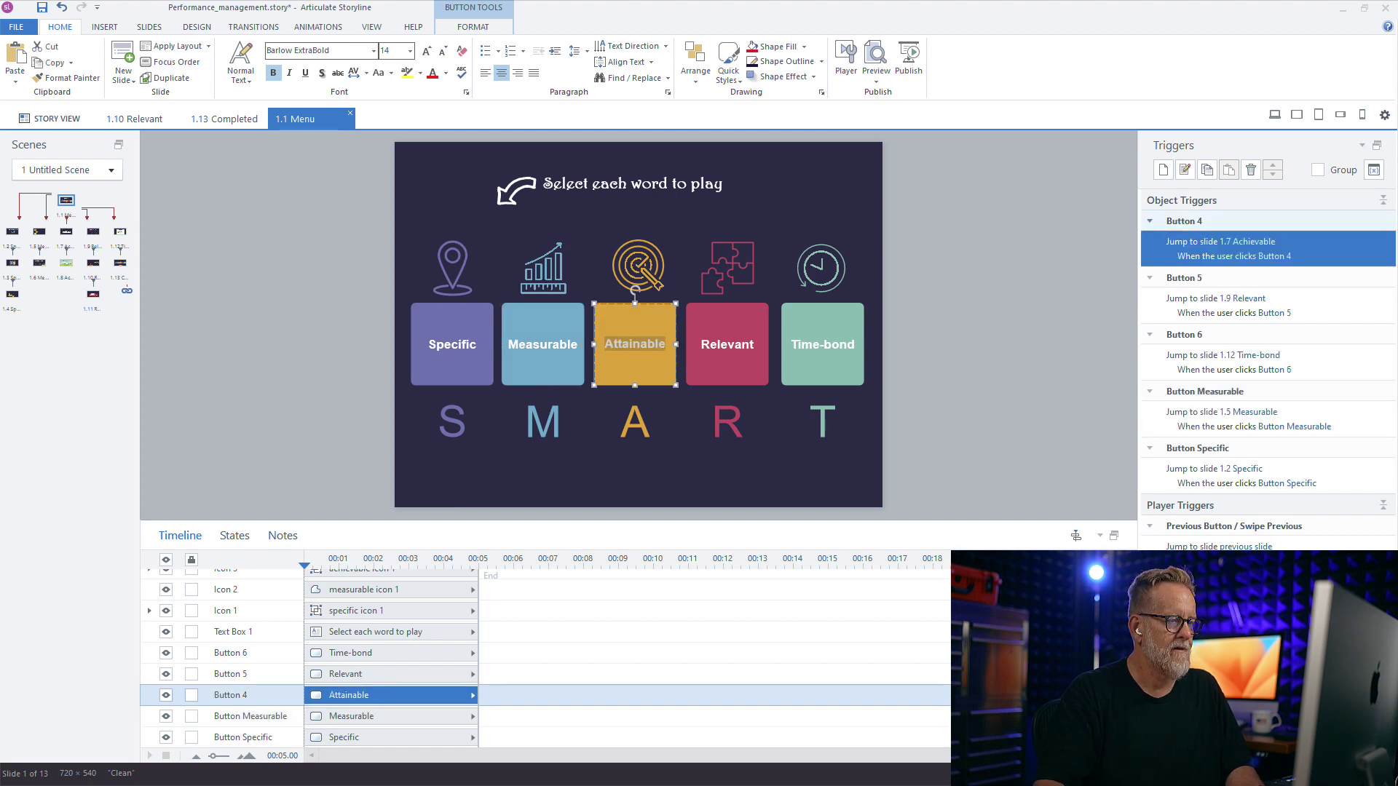
double_click(231, 695)
click(244, 675)
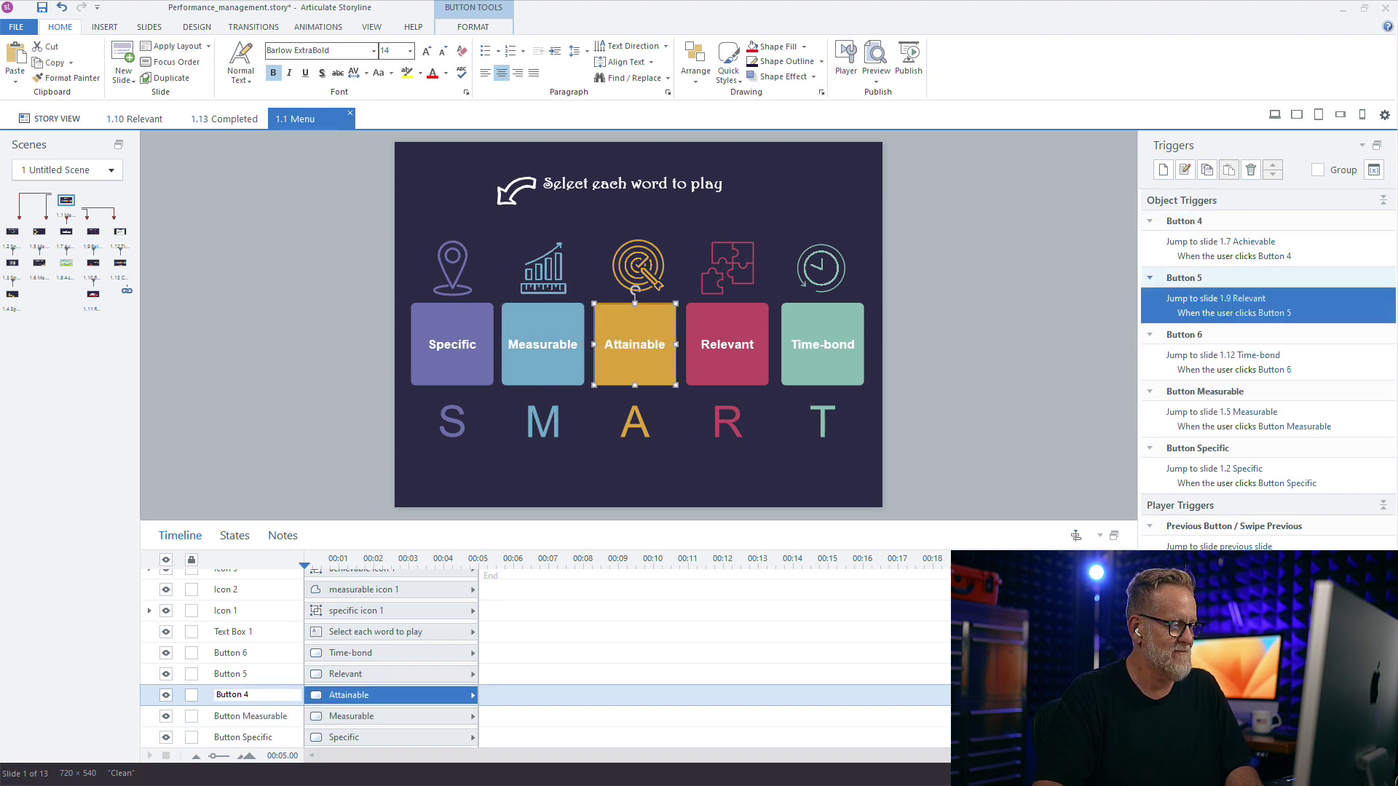
click(237, 695)
double_click(236, 696)
click(249, 696)
key(BackSpace)
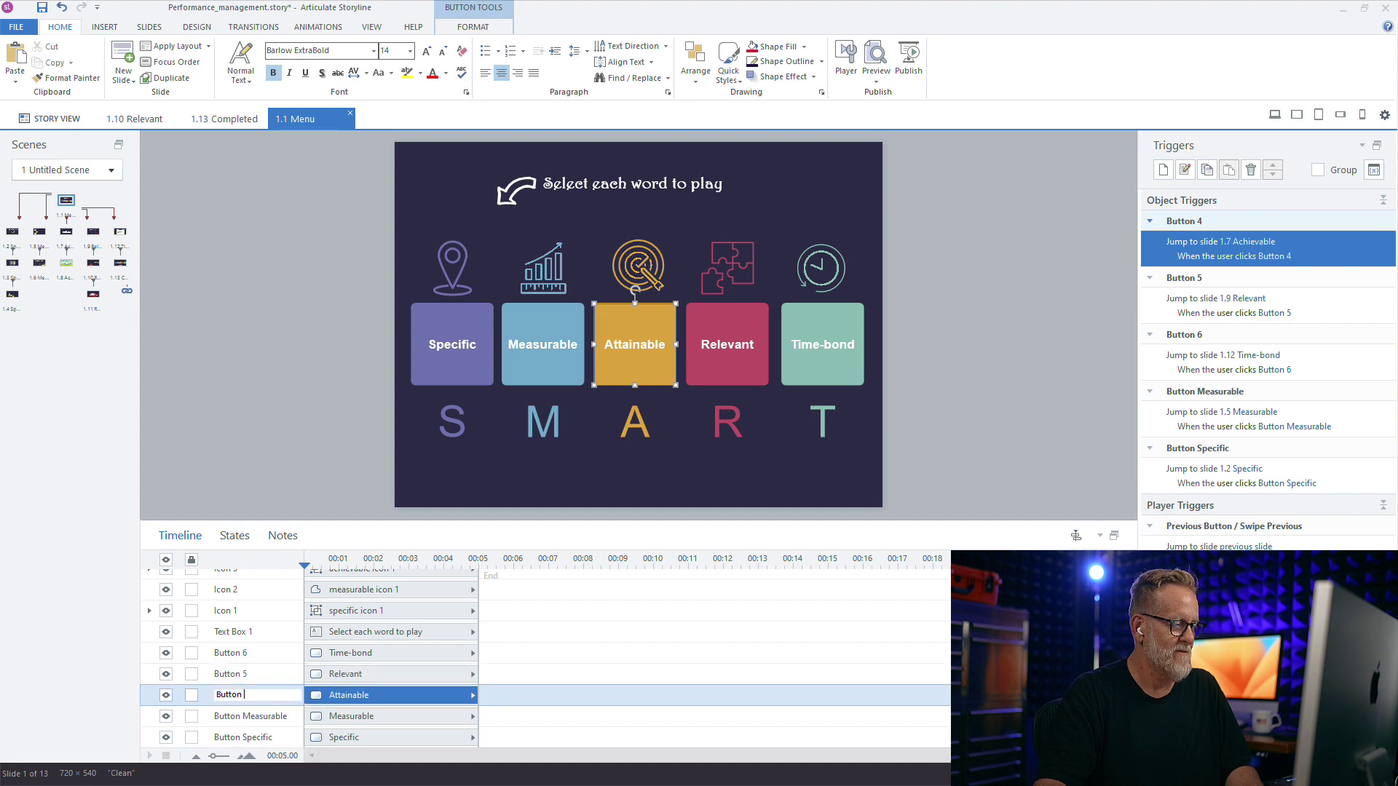
key(ctrl+v)
key(Return)
Rename the red Relevant button in the timeline as "Button Relevant", reusing its label text.
double_click(727, 344)
key(ctrl+c)
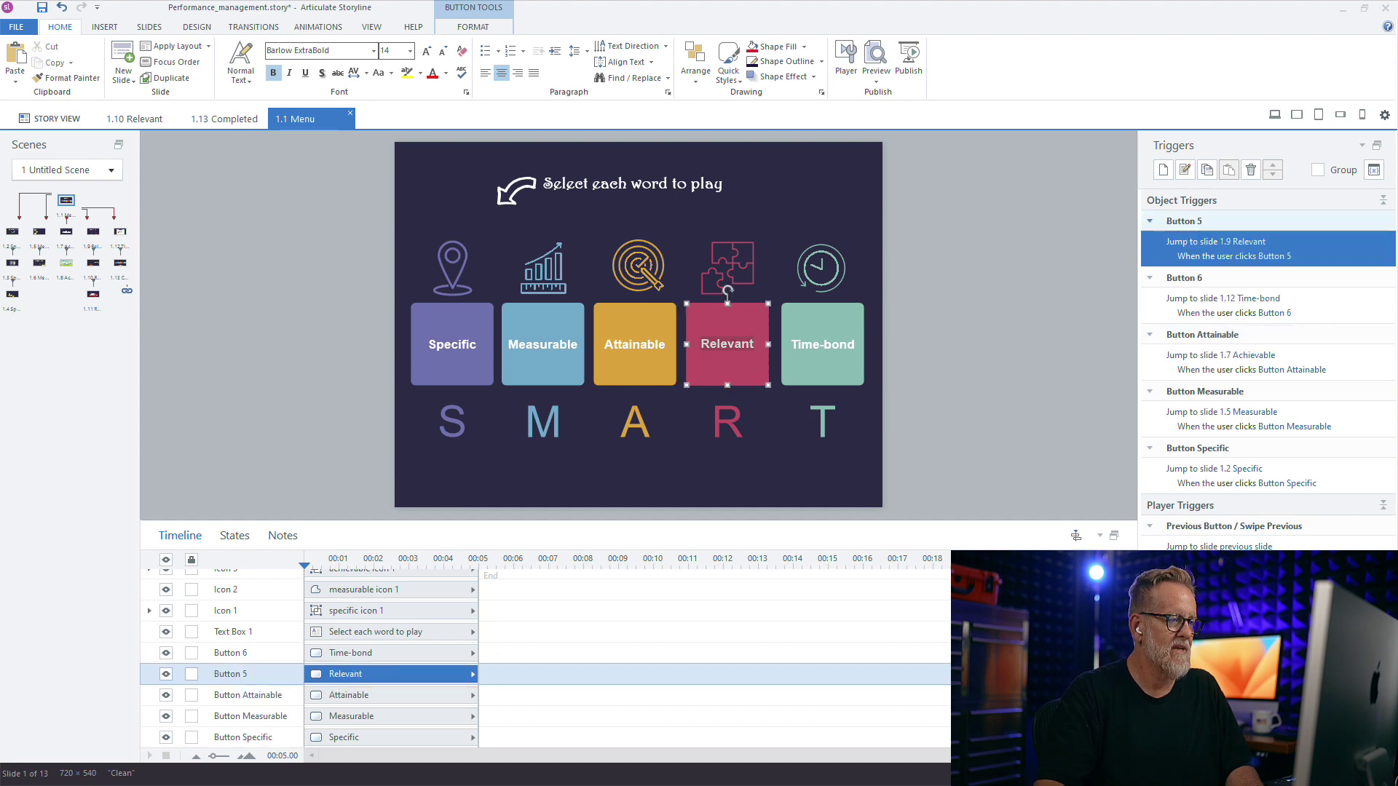
double_click(241, 674)
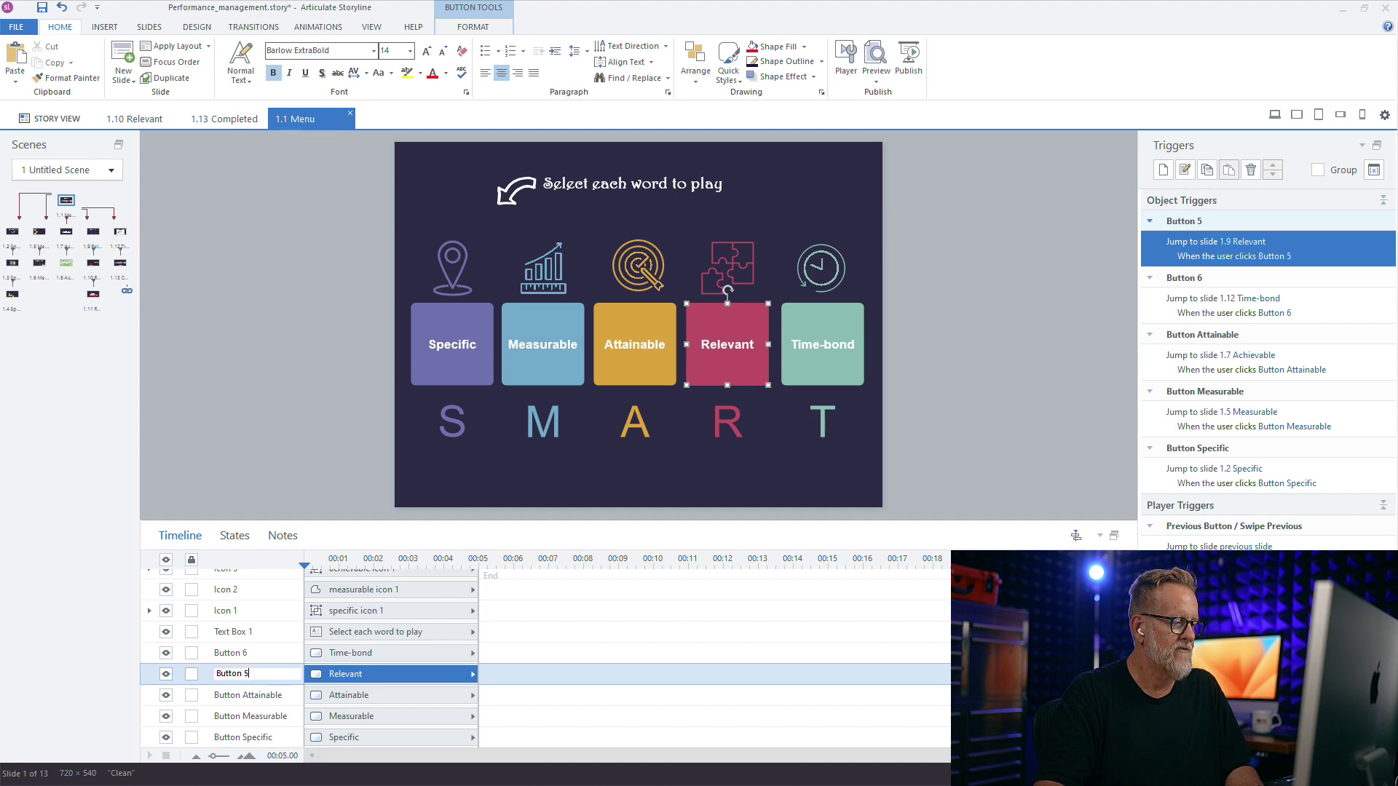
key(BackSpace)
key(ctrl+v)
key(Return)
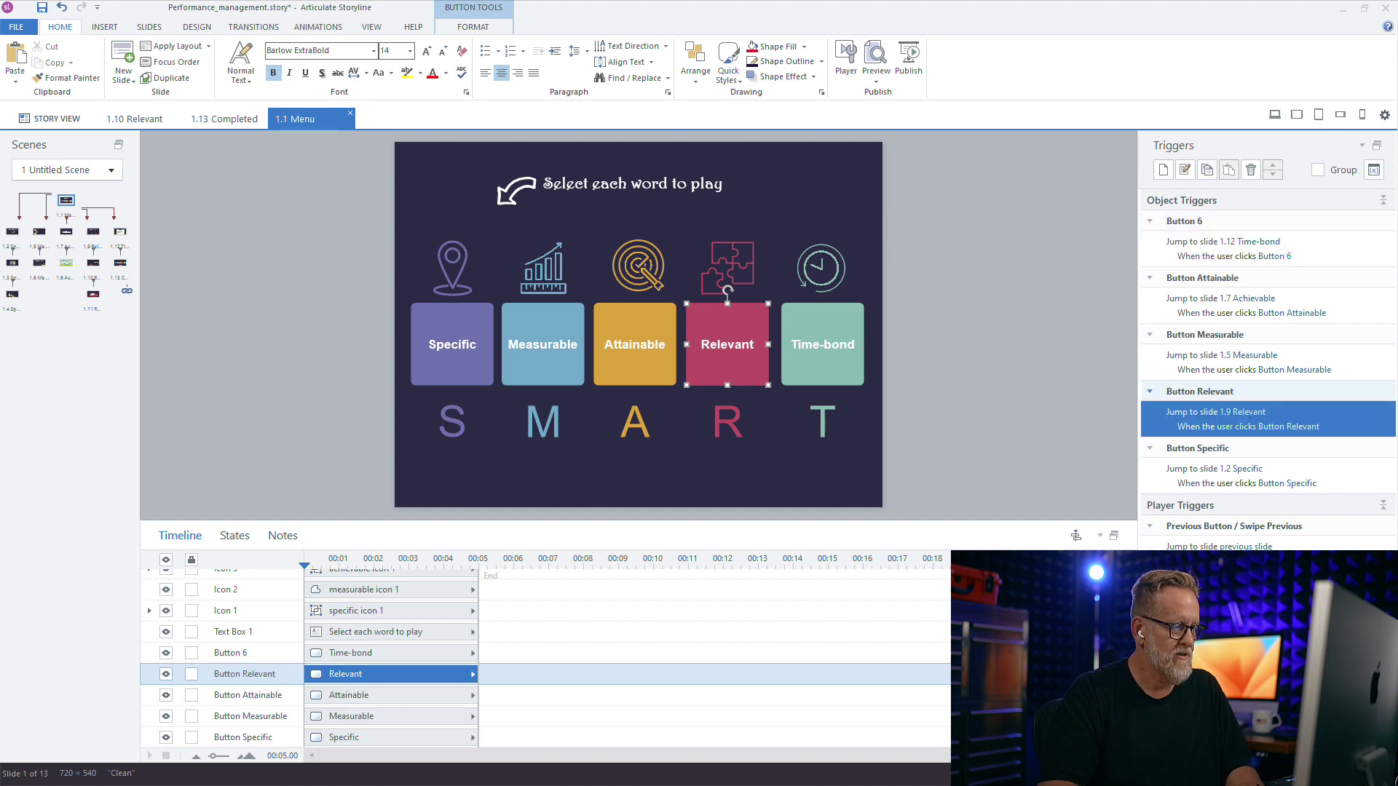
Rename the green Time-bond button in the timeline as "Button Time-bond", reusing its label text.
click(823, 344)
double_click(823, 345)
key(ctrl+c)
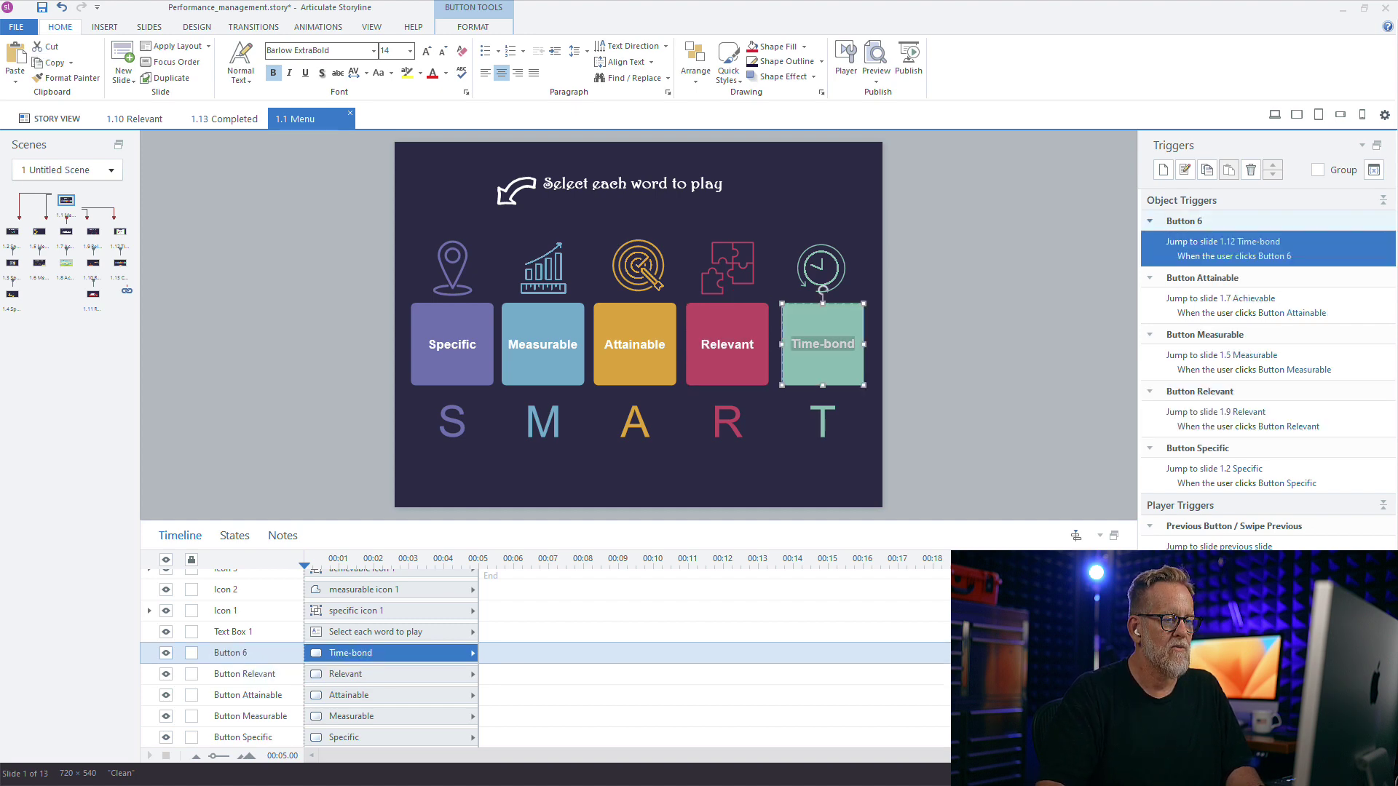
double_click(232, 653)
click(250, 653)
key(ctrl+v)
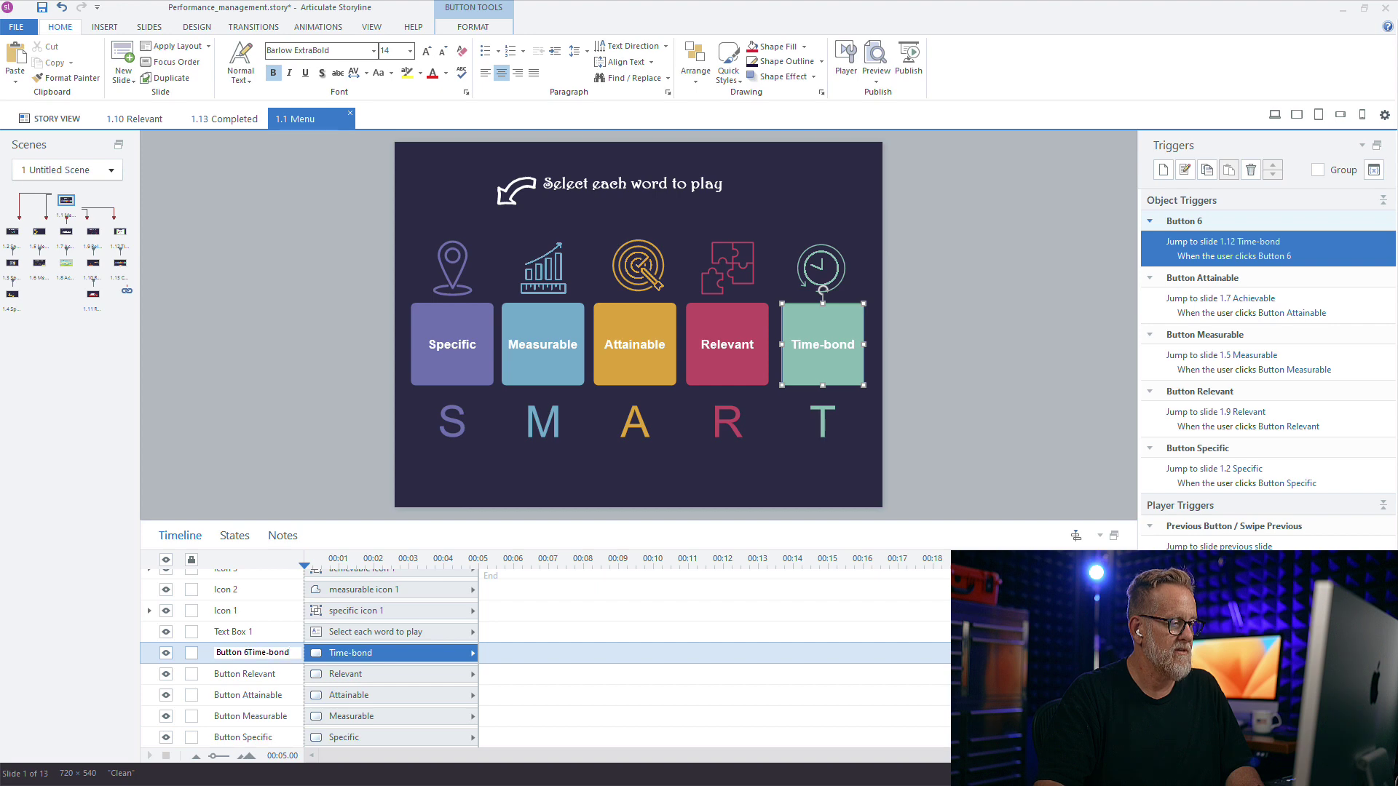
key(BackSpace)
key(BackSpace)
key(BackSpace)
key(BackSpace)
key(BackSpace)
key(BackSpace)
key(BackSpace)
key(BackSpace)
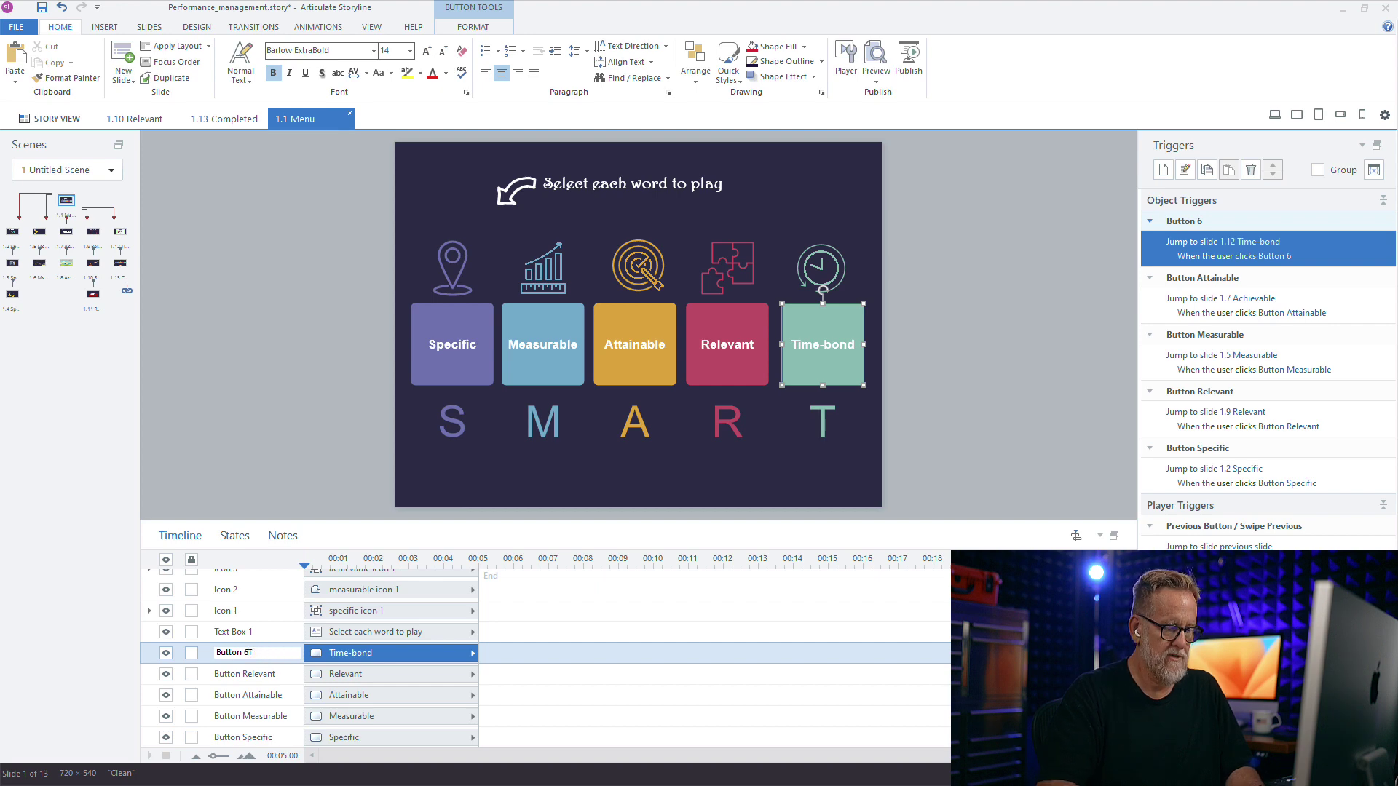
key(BackSpace)
key(BackSpace)
key(ctrl+v)
key(Return)
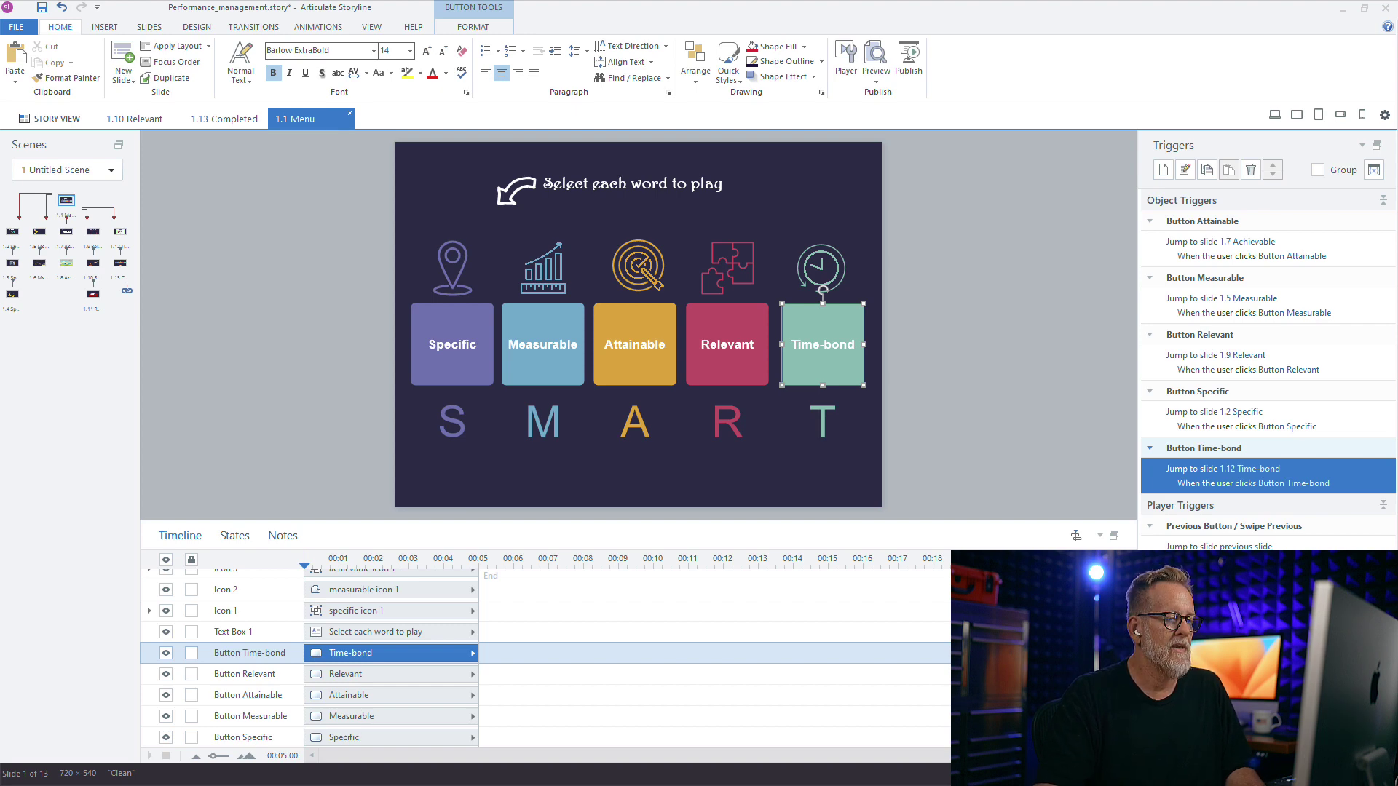
Examine the timeline-end triggers on the last slides of the Specific, Measurable, Achievable and Relevant branches.
click(13, 294)
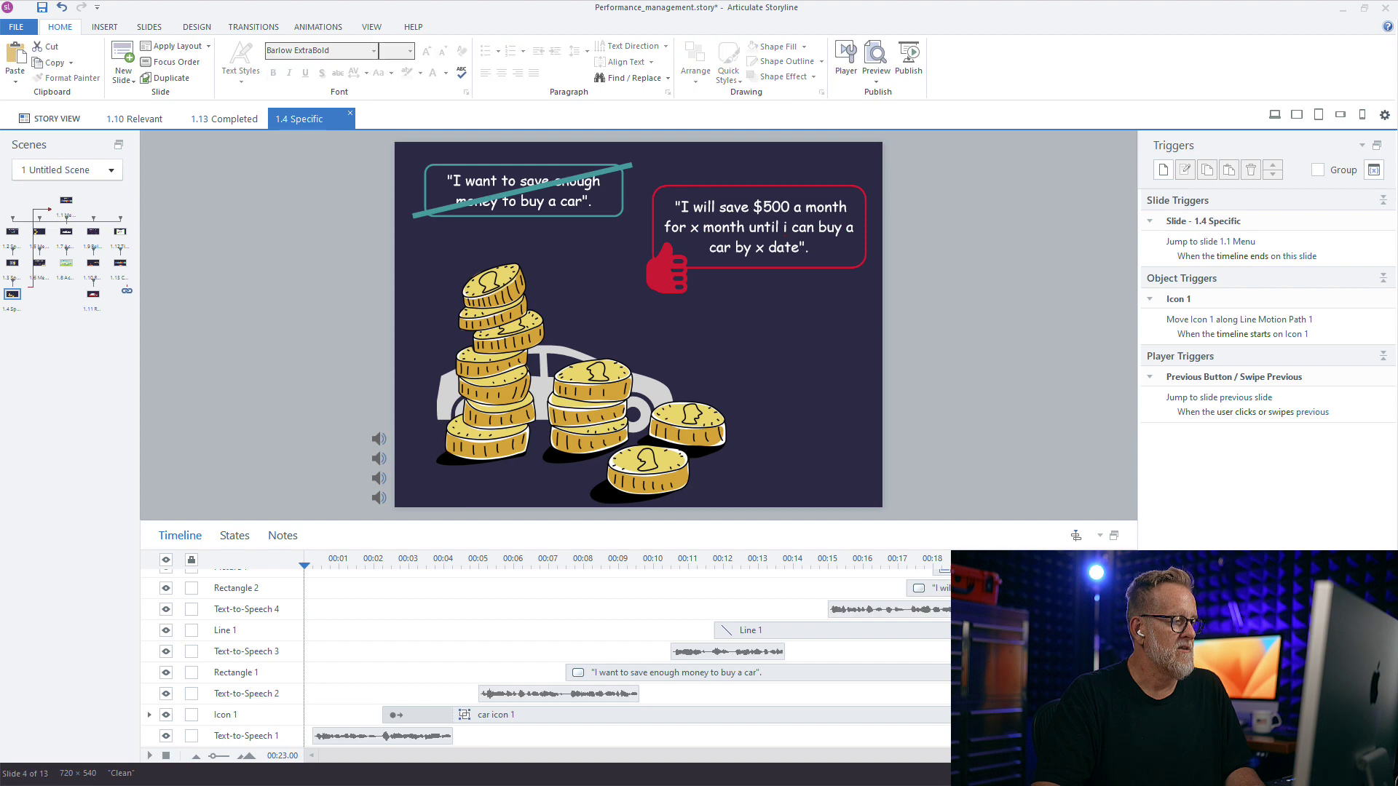
drag(347, 566, 822, 565)
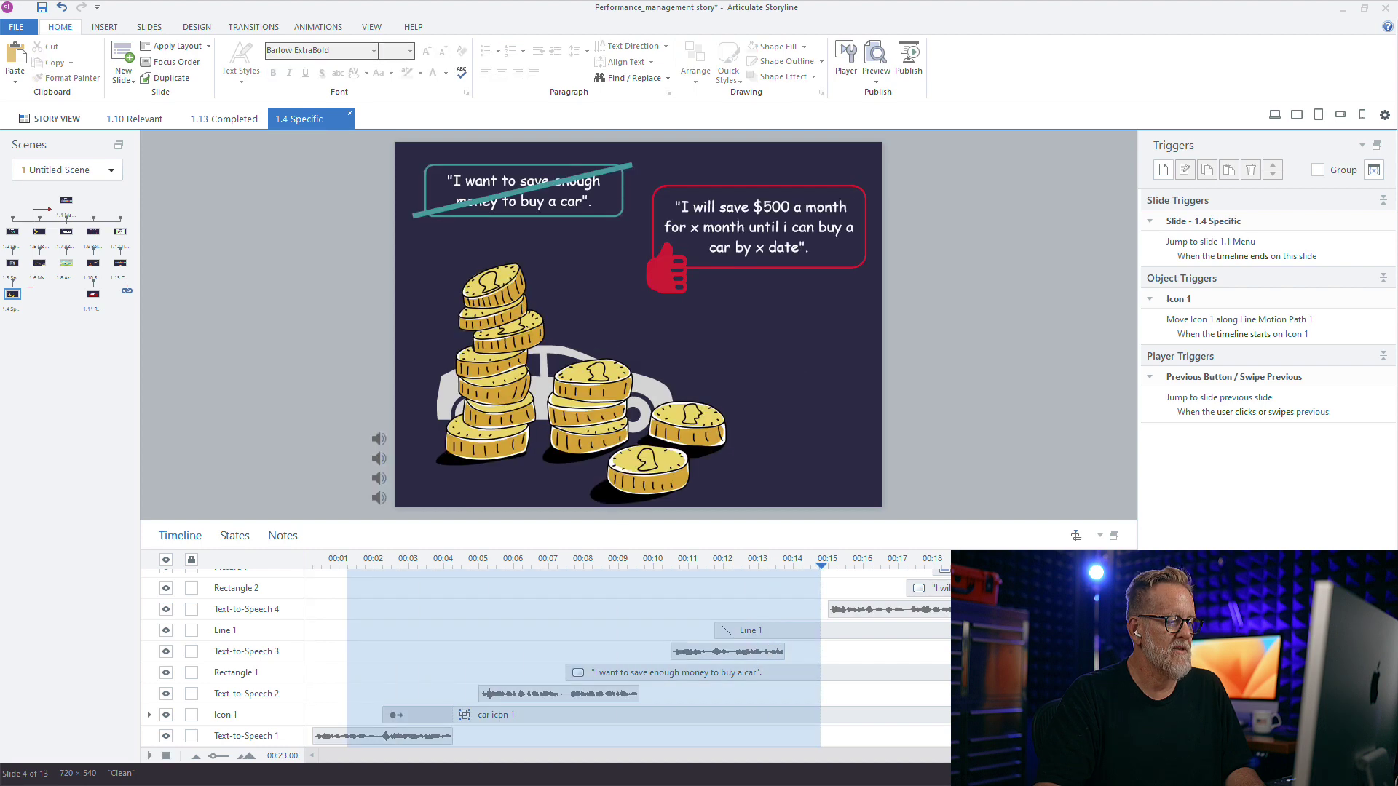
click(1247, 249)
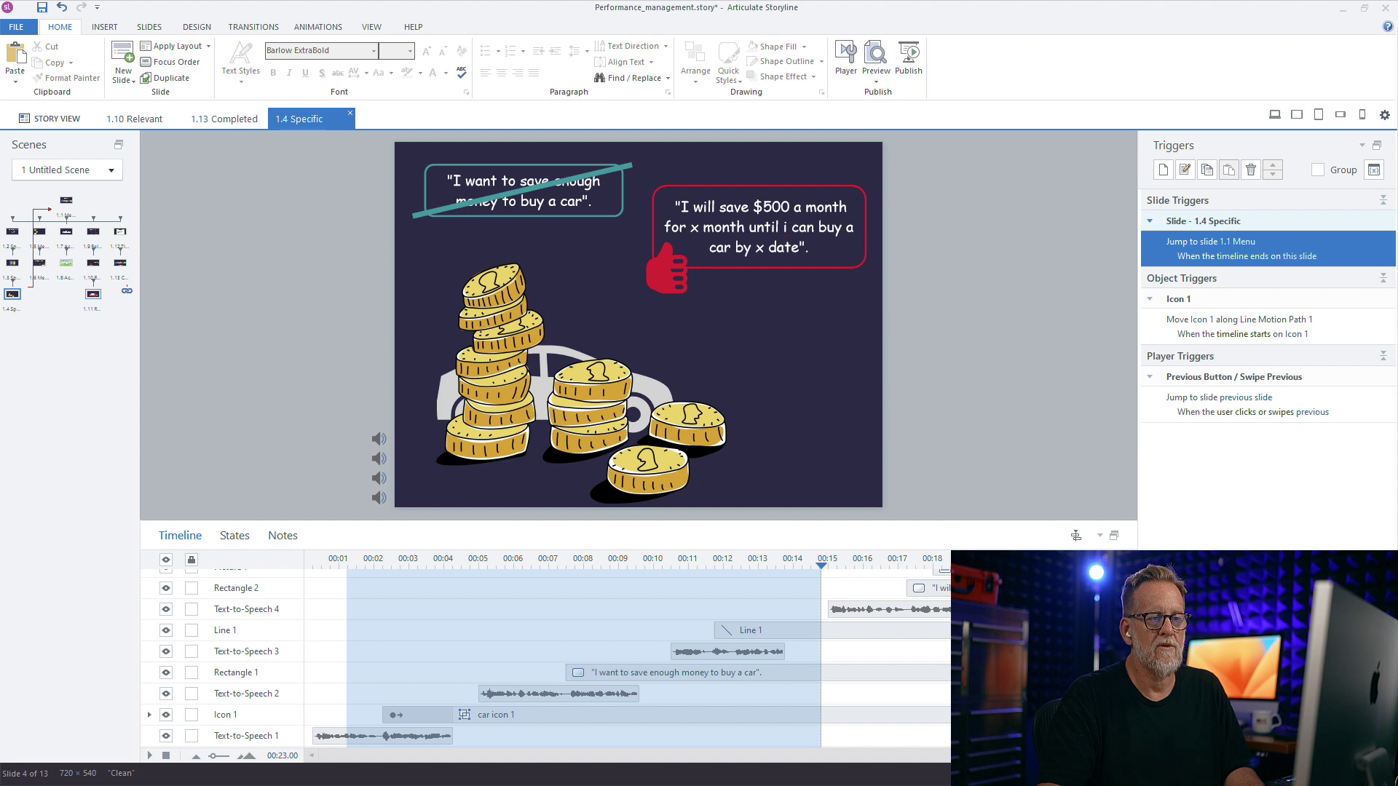
click(39, 263)
click(65, 263)
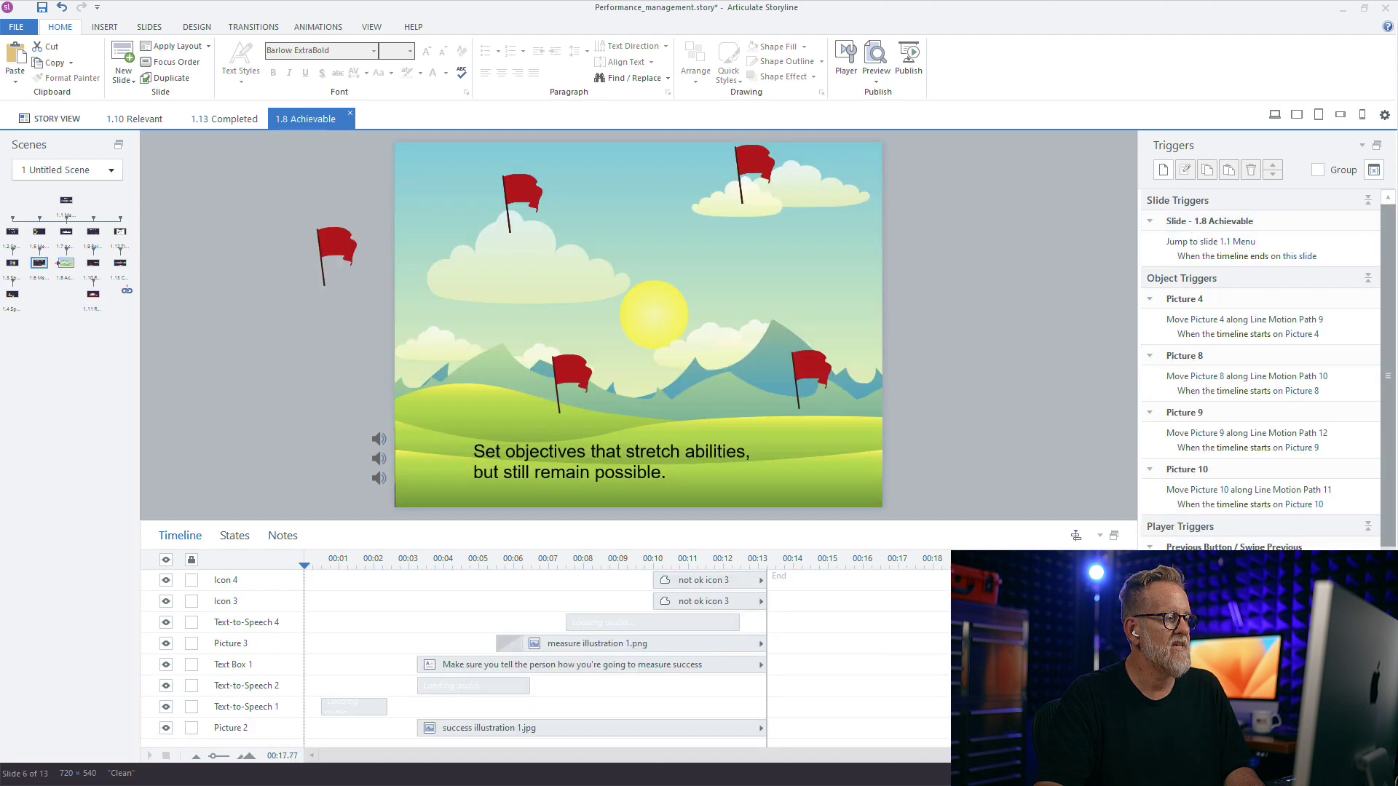
click(93, 294)
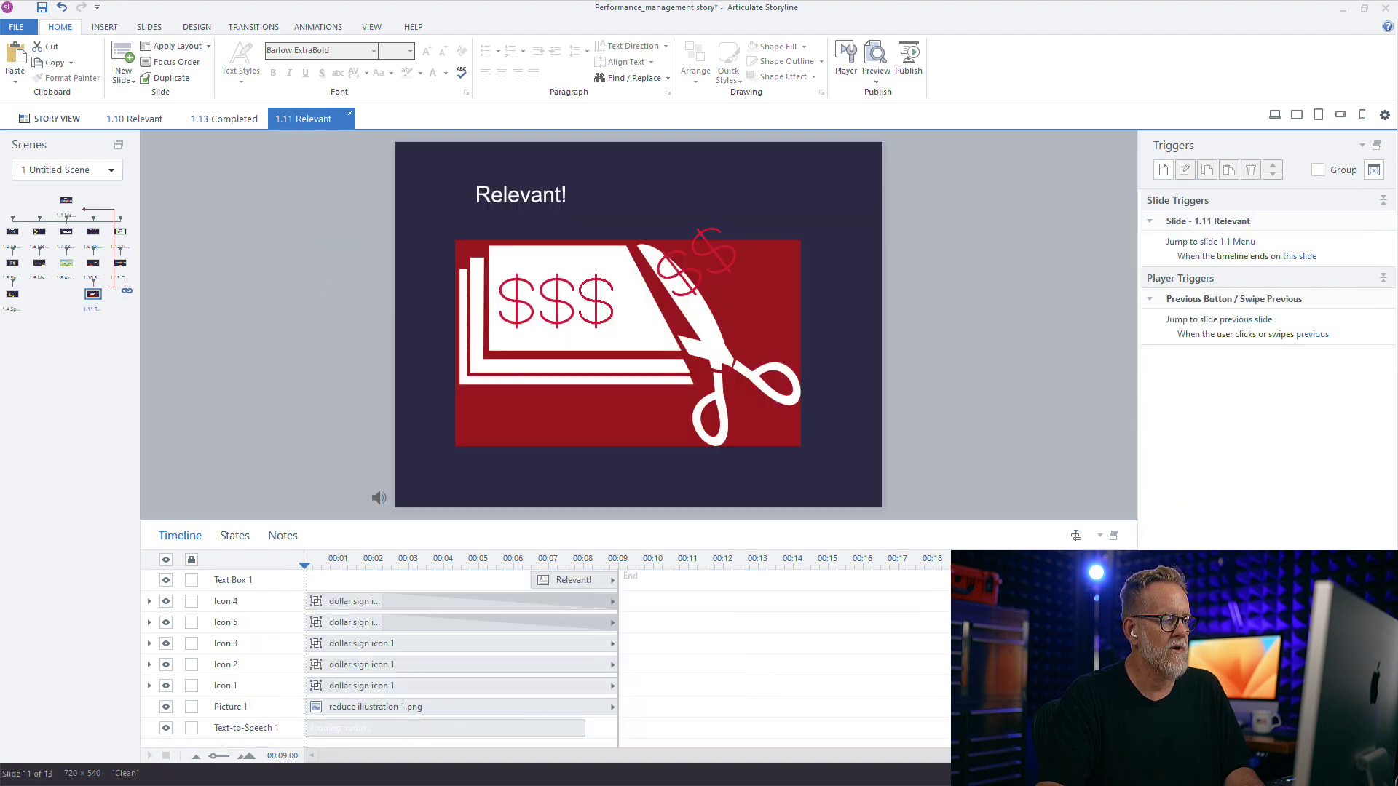
Examine the Time-bond button's trigger on the Menu slide and the triggers of slides 1.12 Time-bond and 1.13 Completed.
click(66, 200)
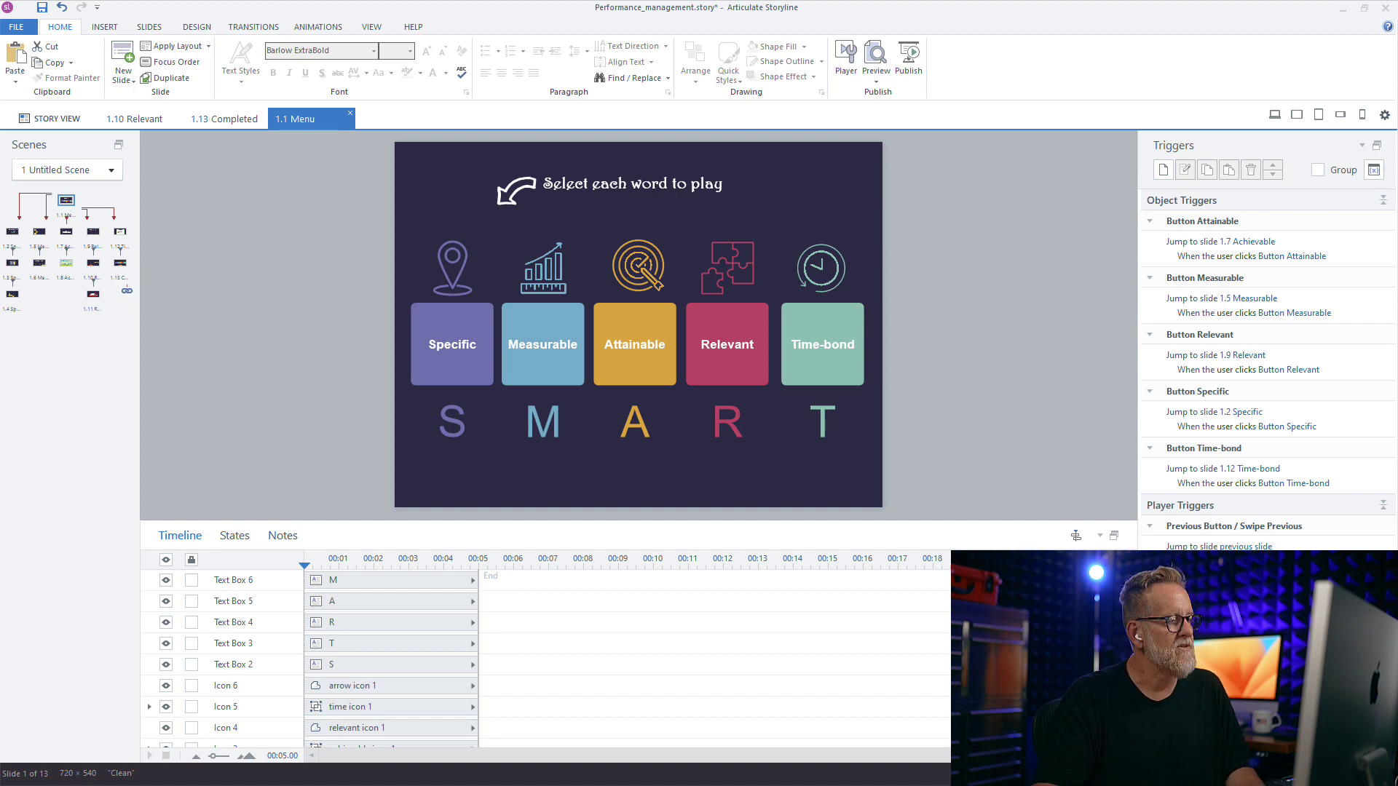
click(823, 345)
click(120, 232)
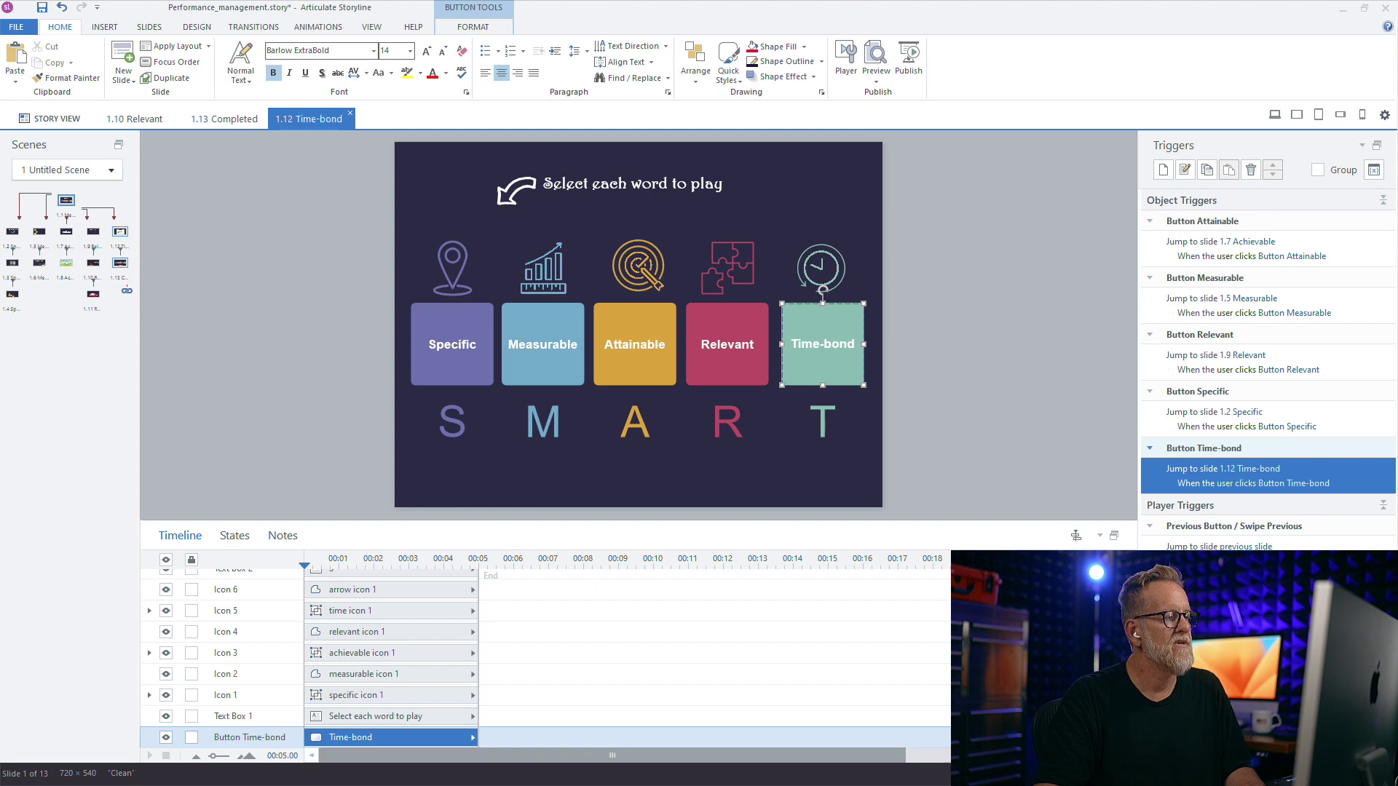
click(309, 119)
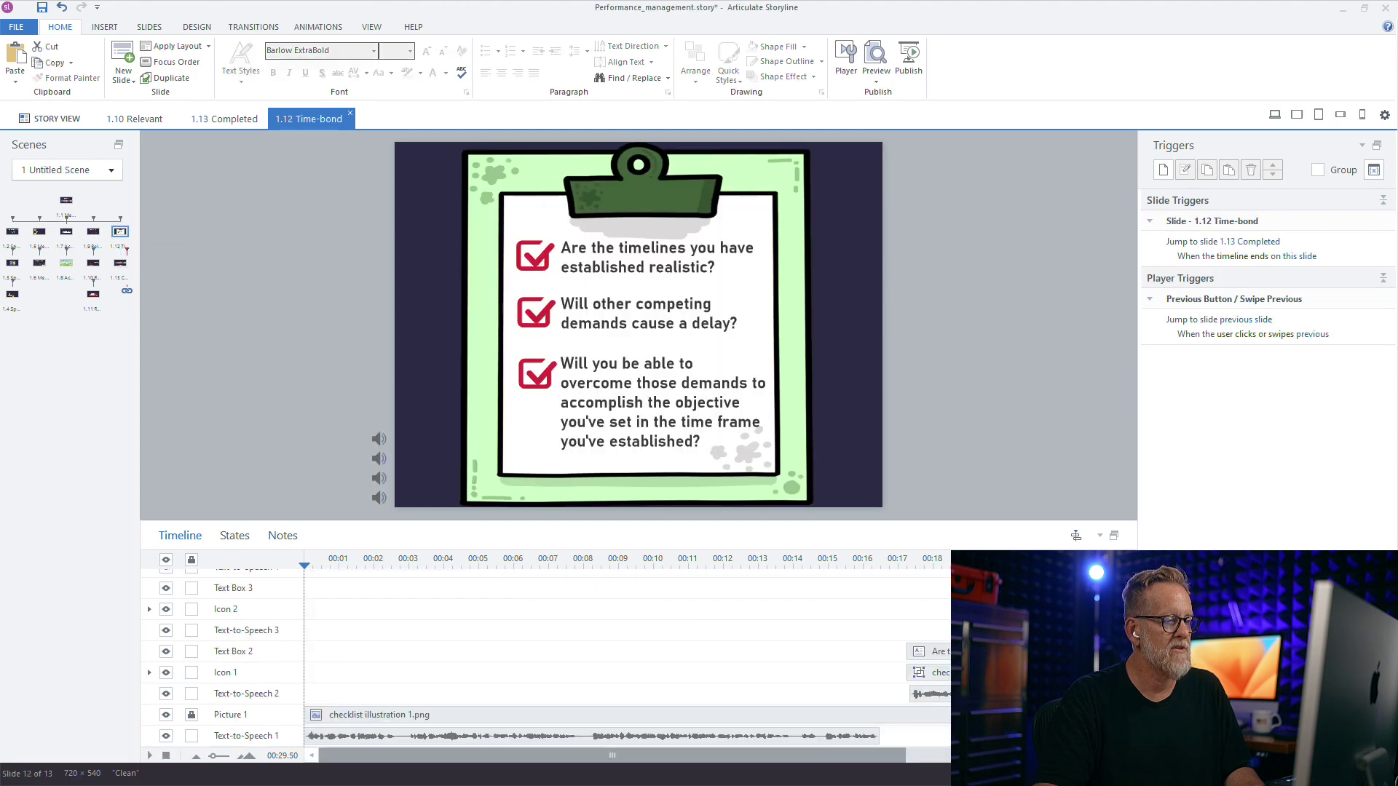
click(121, 263)
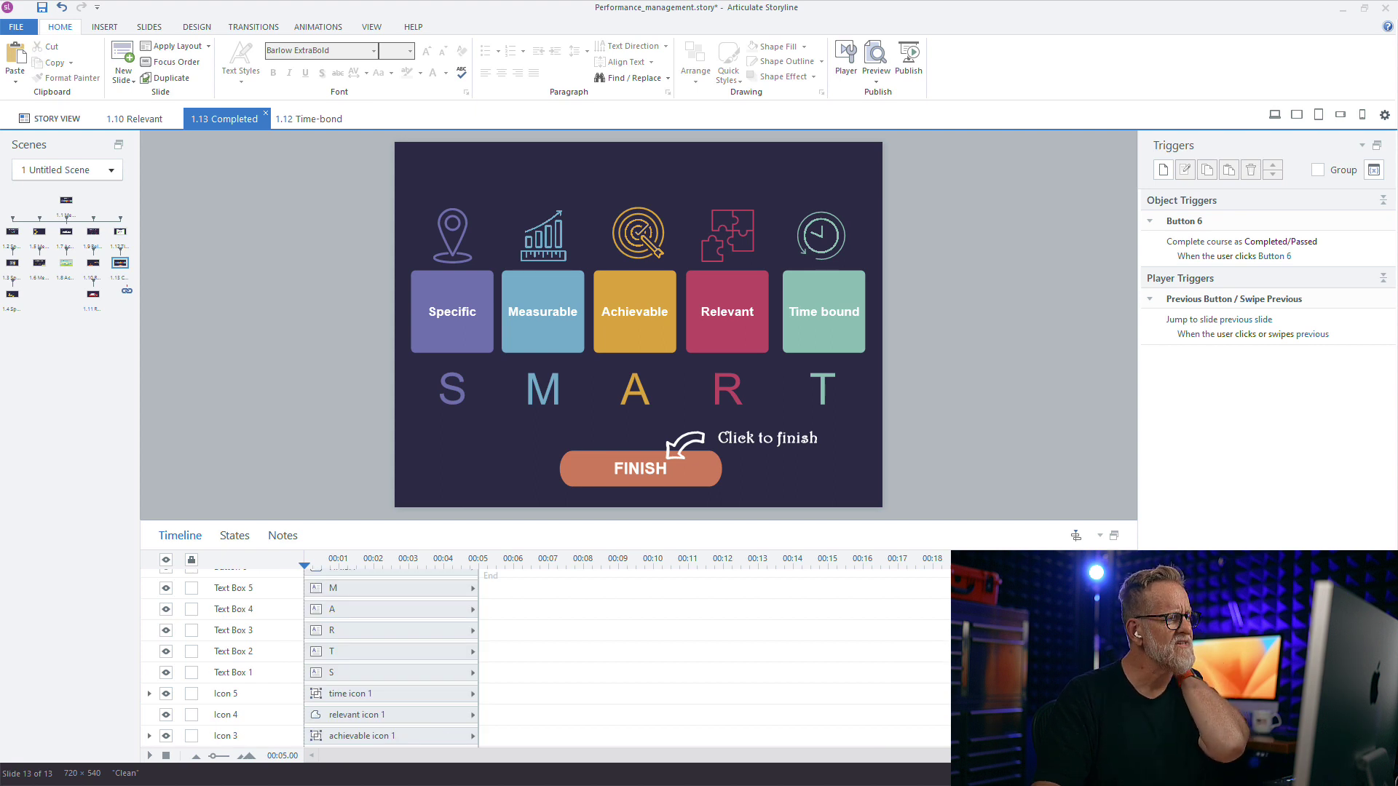
Examine the FINISH button's completion trigger on slide 1.13 Completed, the Menu's Time-bond button trigger and the first Time-bond slide.
click(1231, 249)
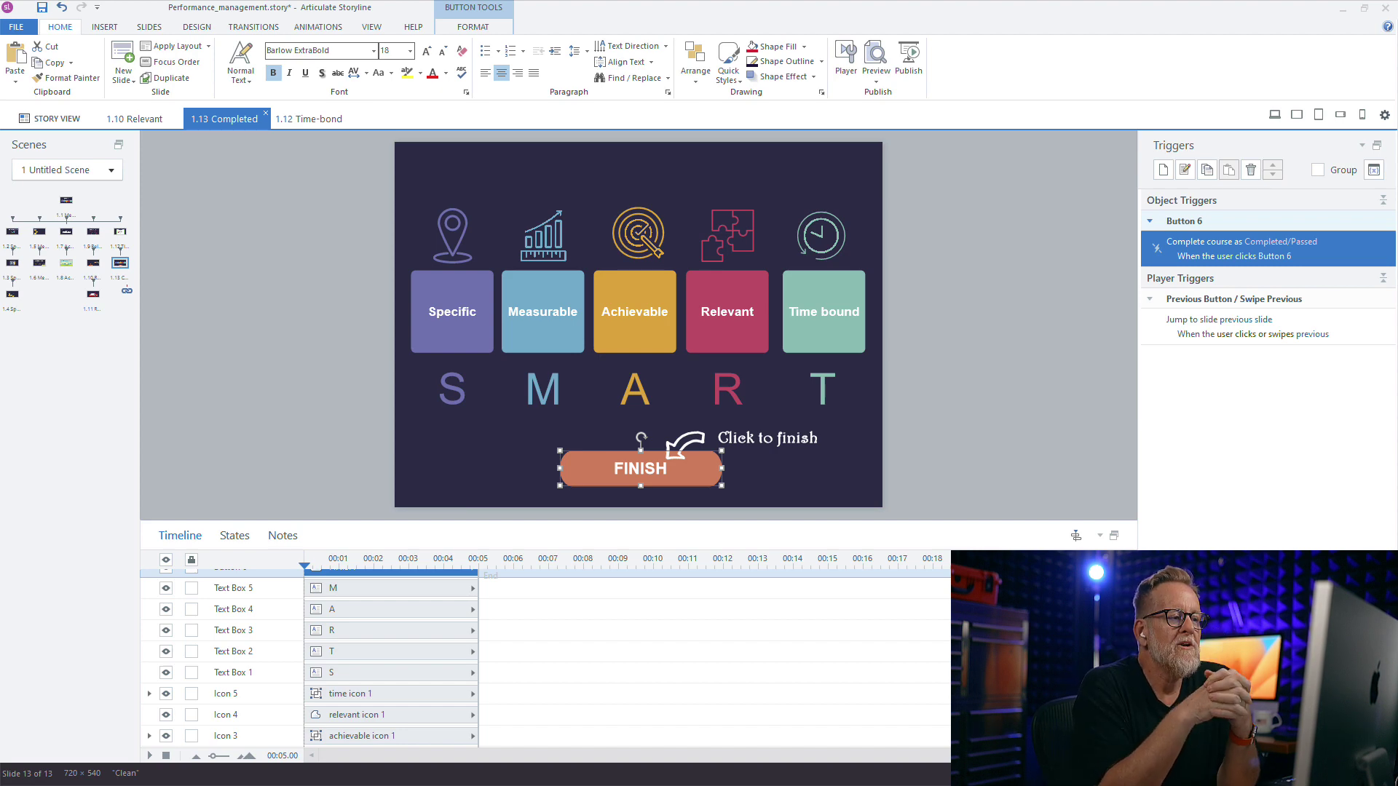
double_click(822, 312)
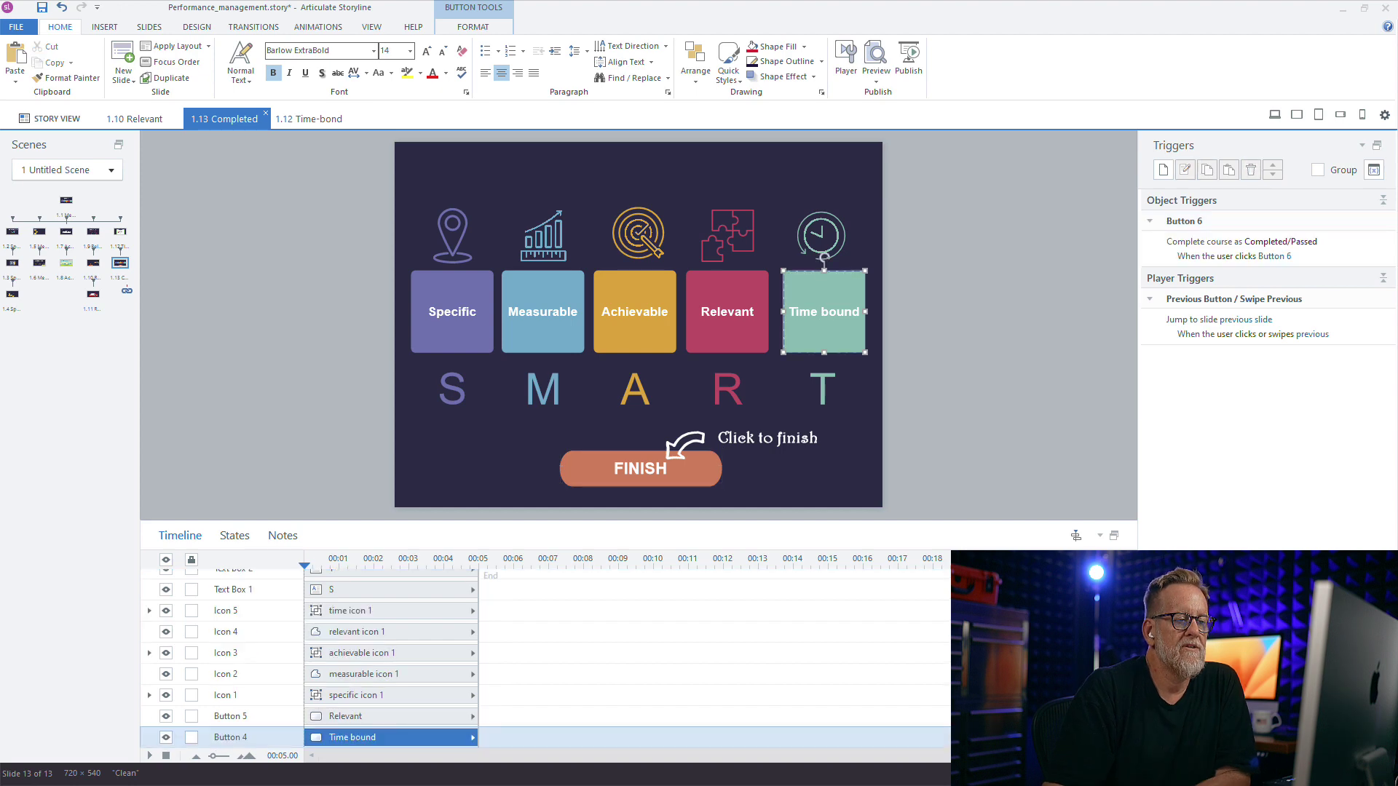
click(641, 470)
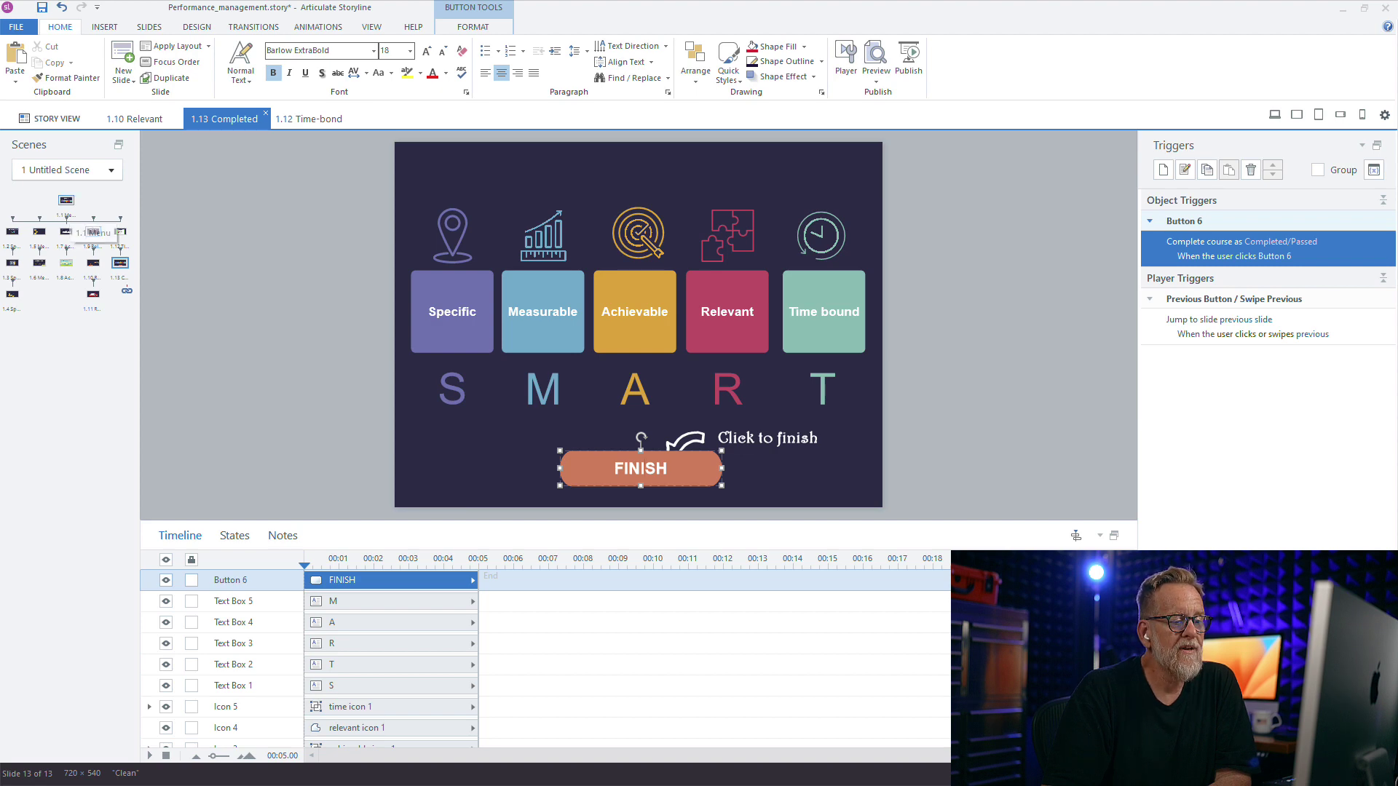
click(66, 201)
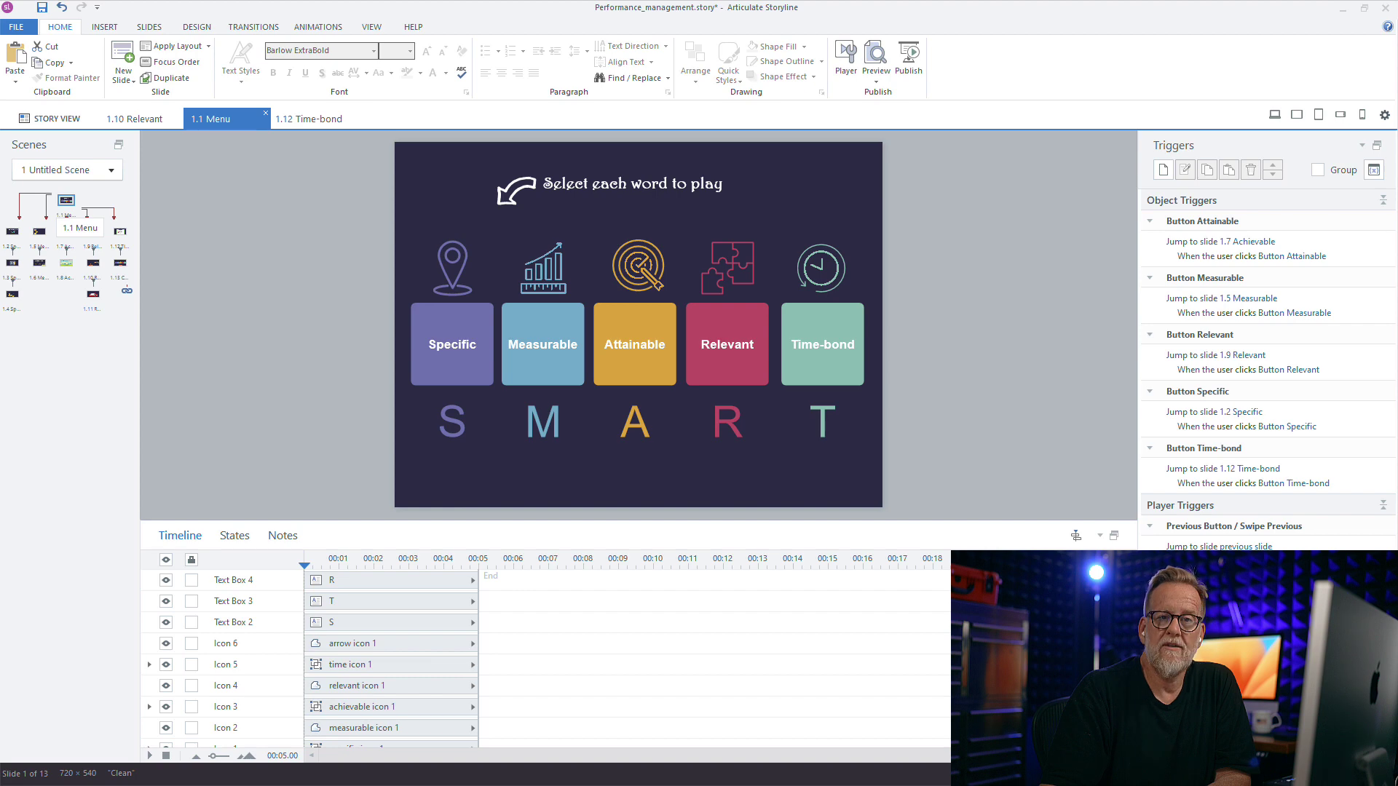
click(801, 344)
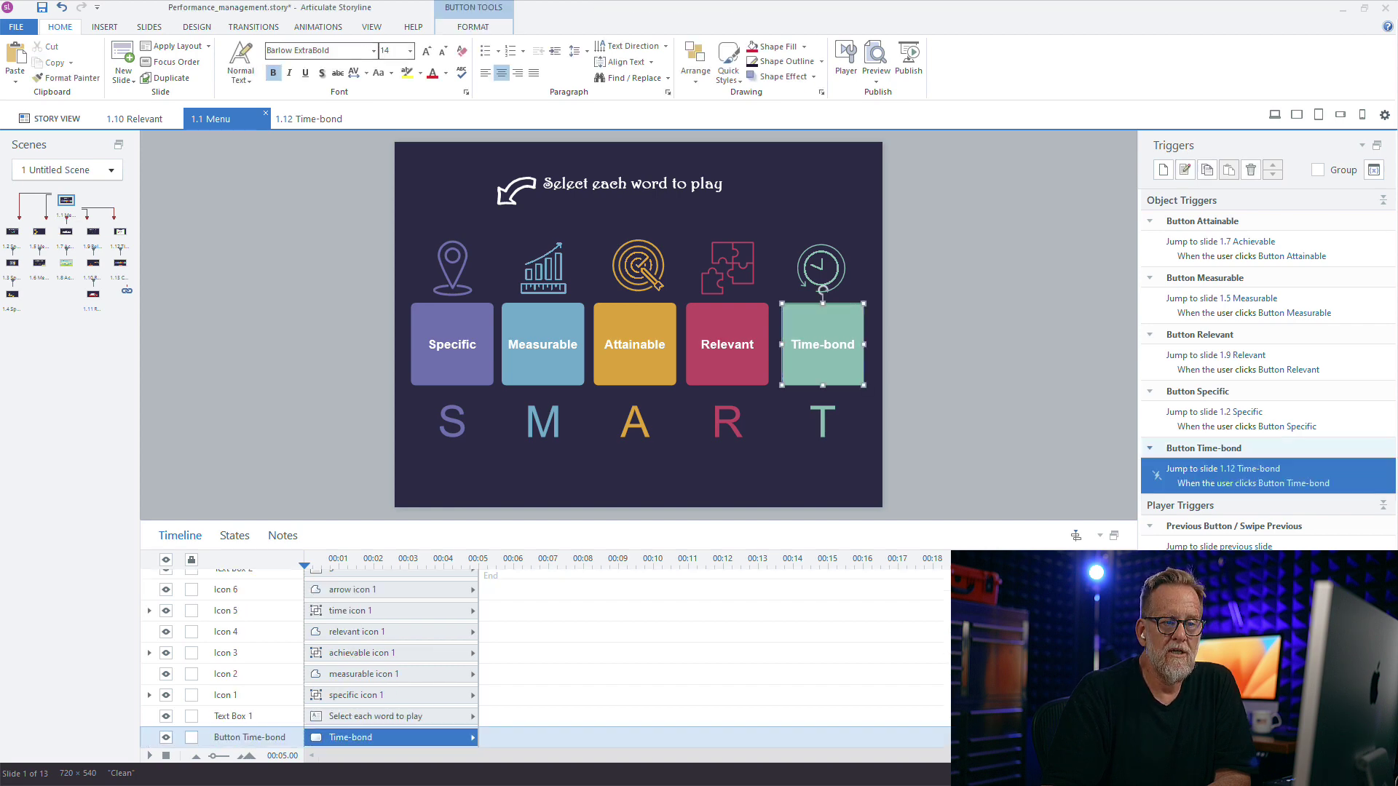
click(121, 231)
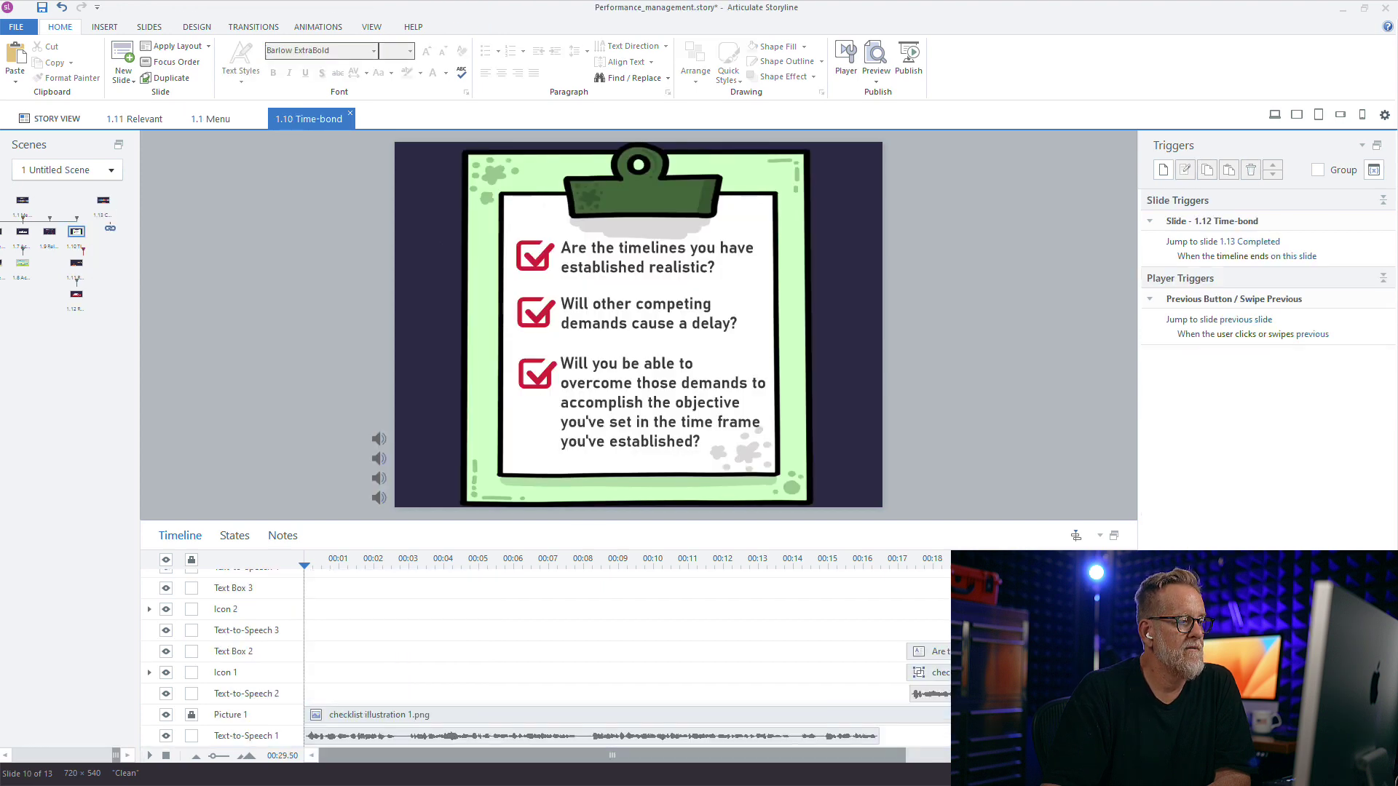
key(ctrl+z)
click(120, 263)
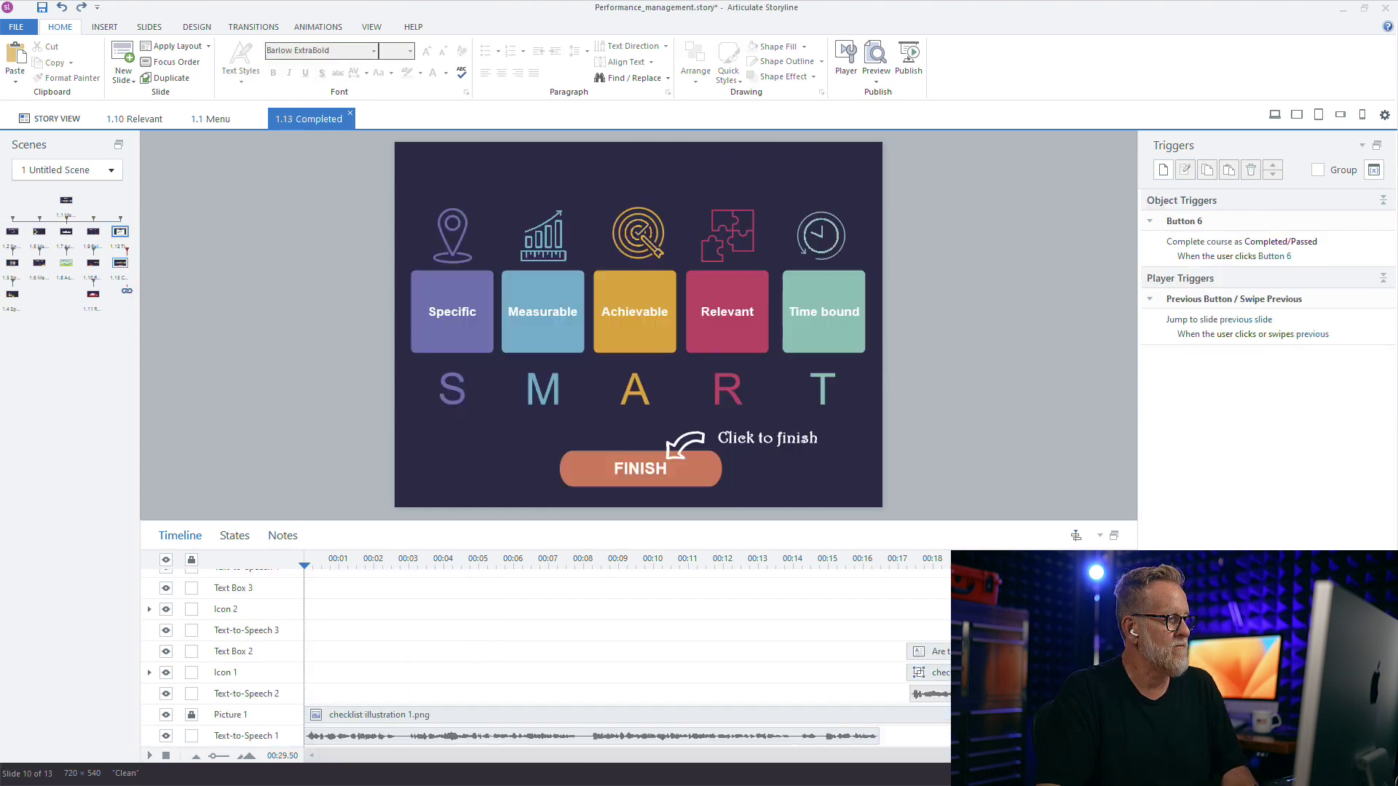
Rename the FINISH button on slide 1.13 Completed as "Button Finished" in the timeline.
click(1230, 249)
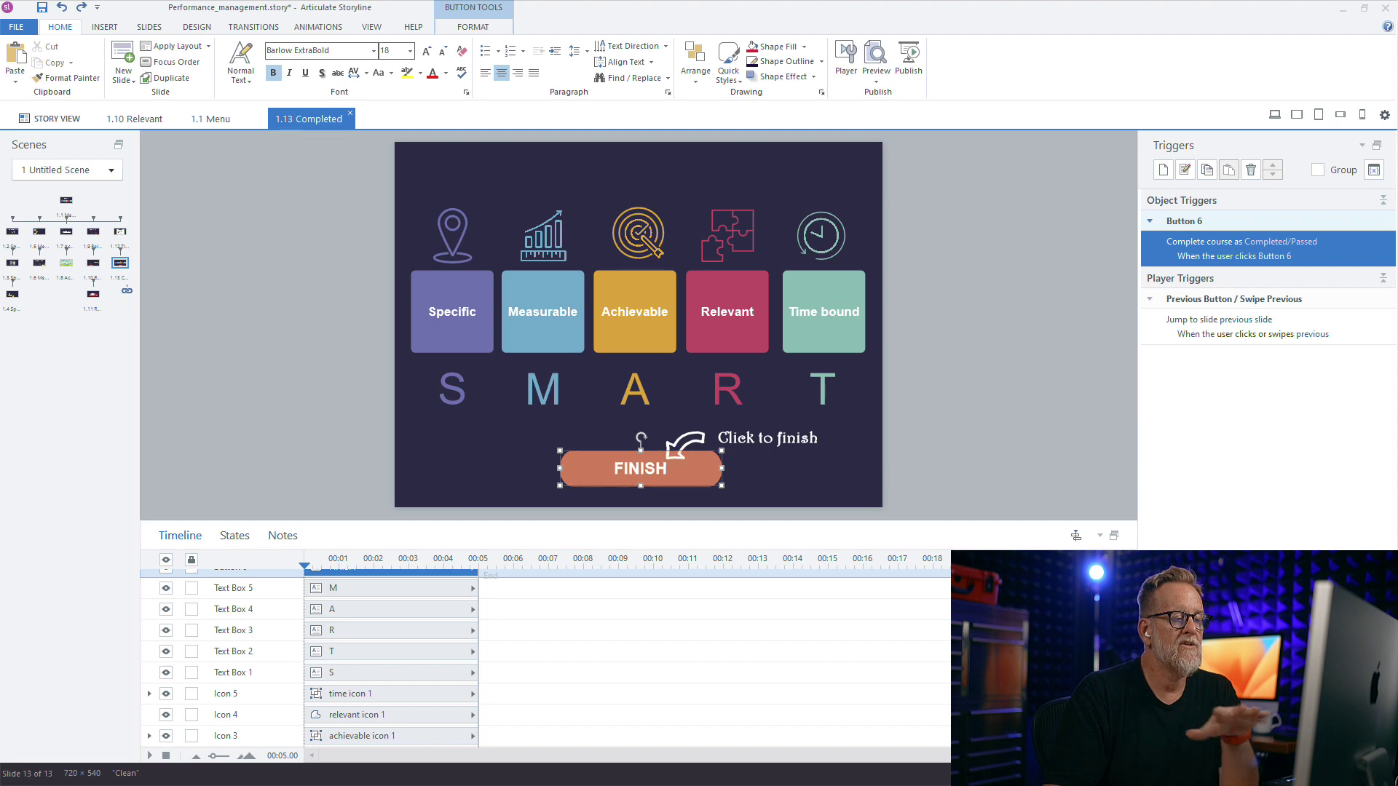
scroll(546, 659, up, 2)
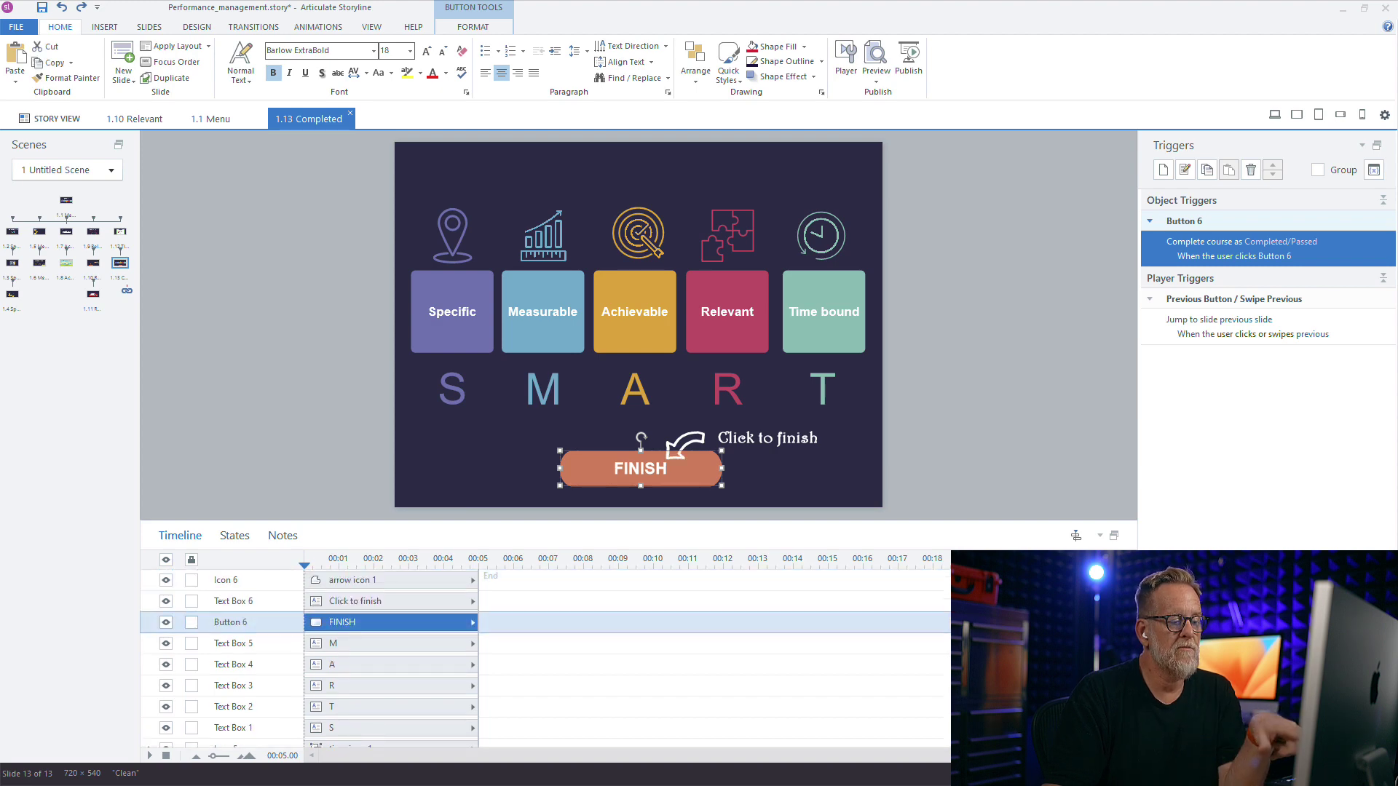
double_click(231, 623)
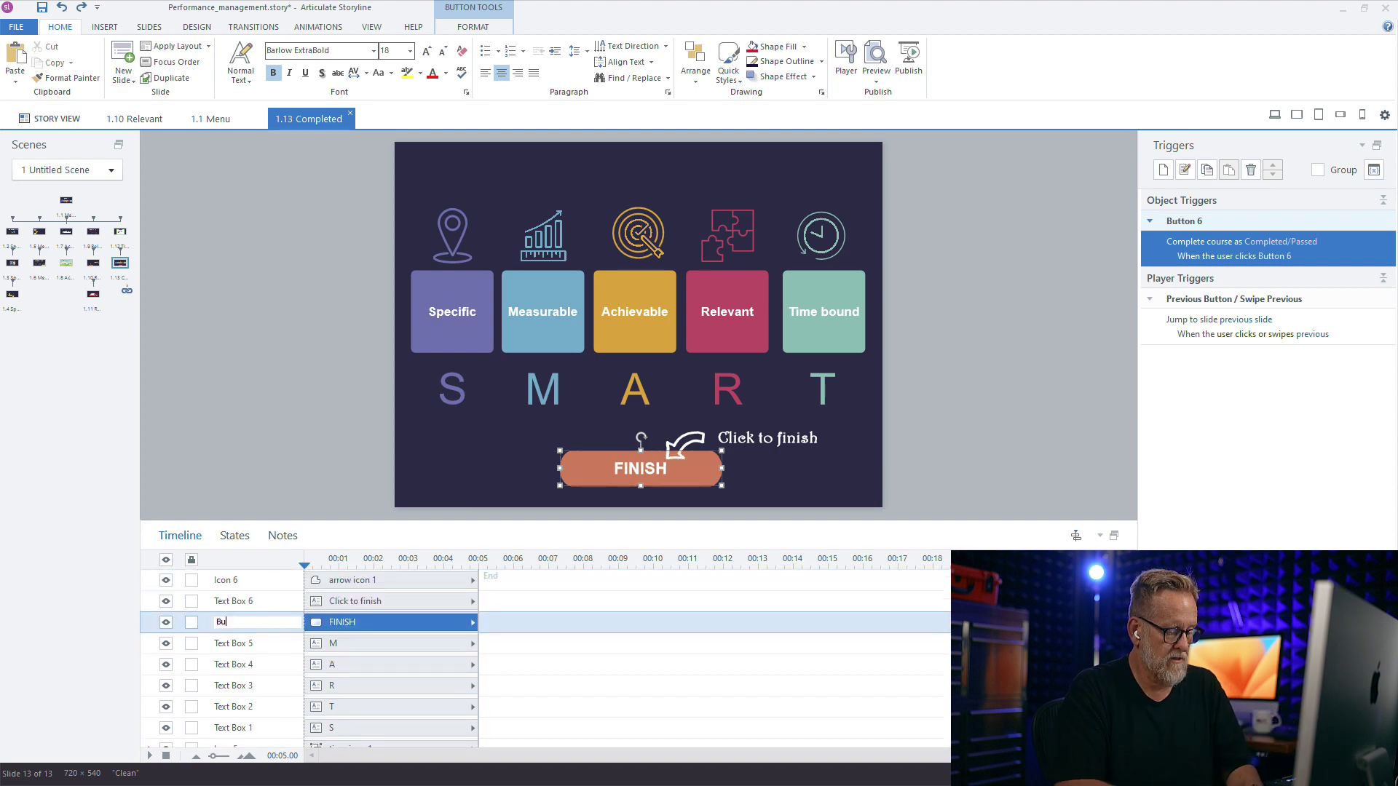
text(Butto)
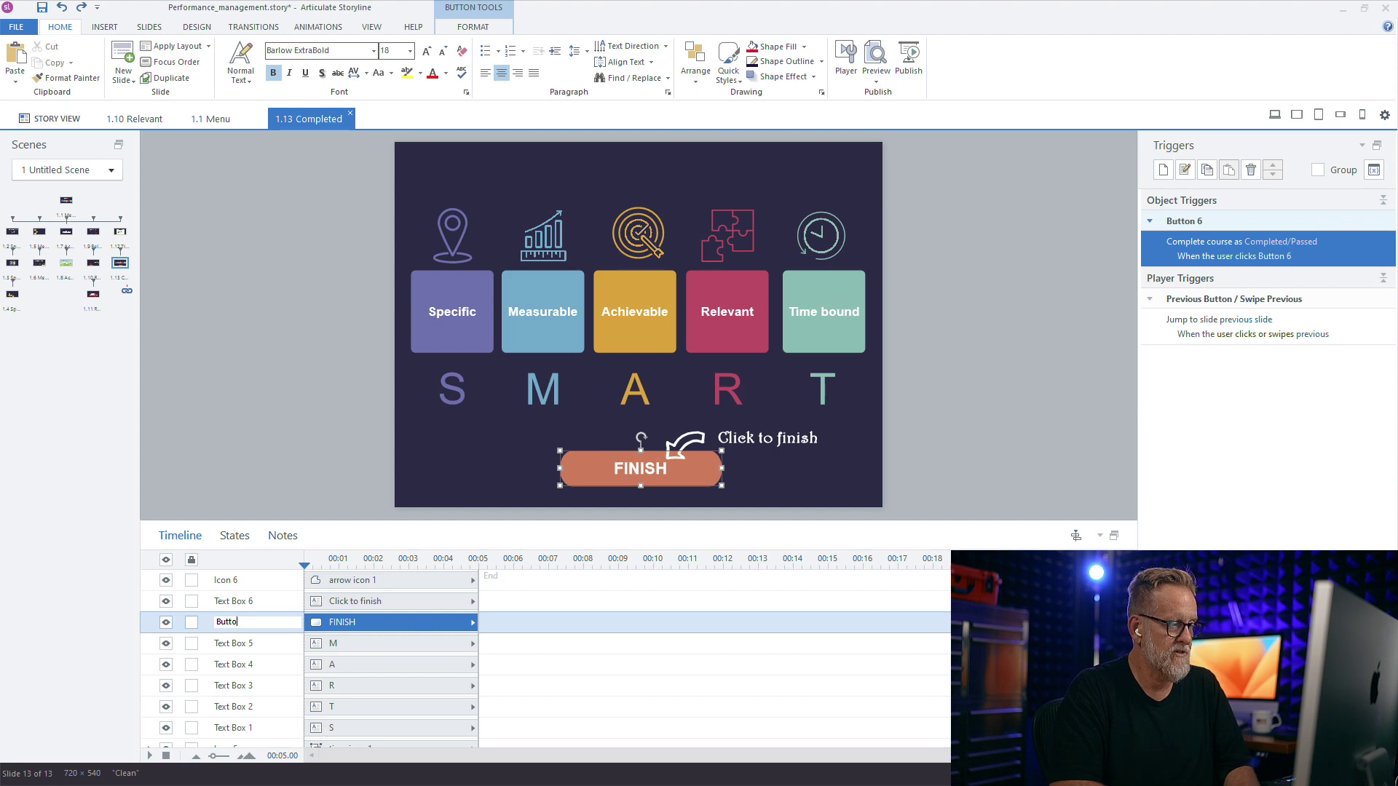
text(n Fish)
key(Return)
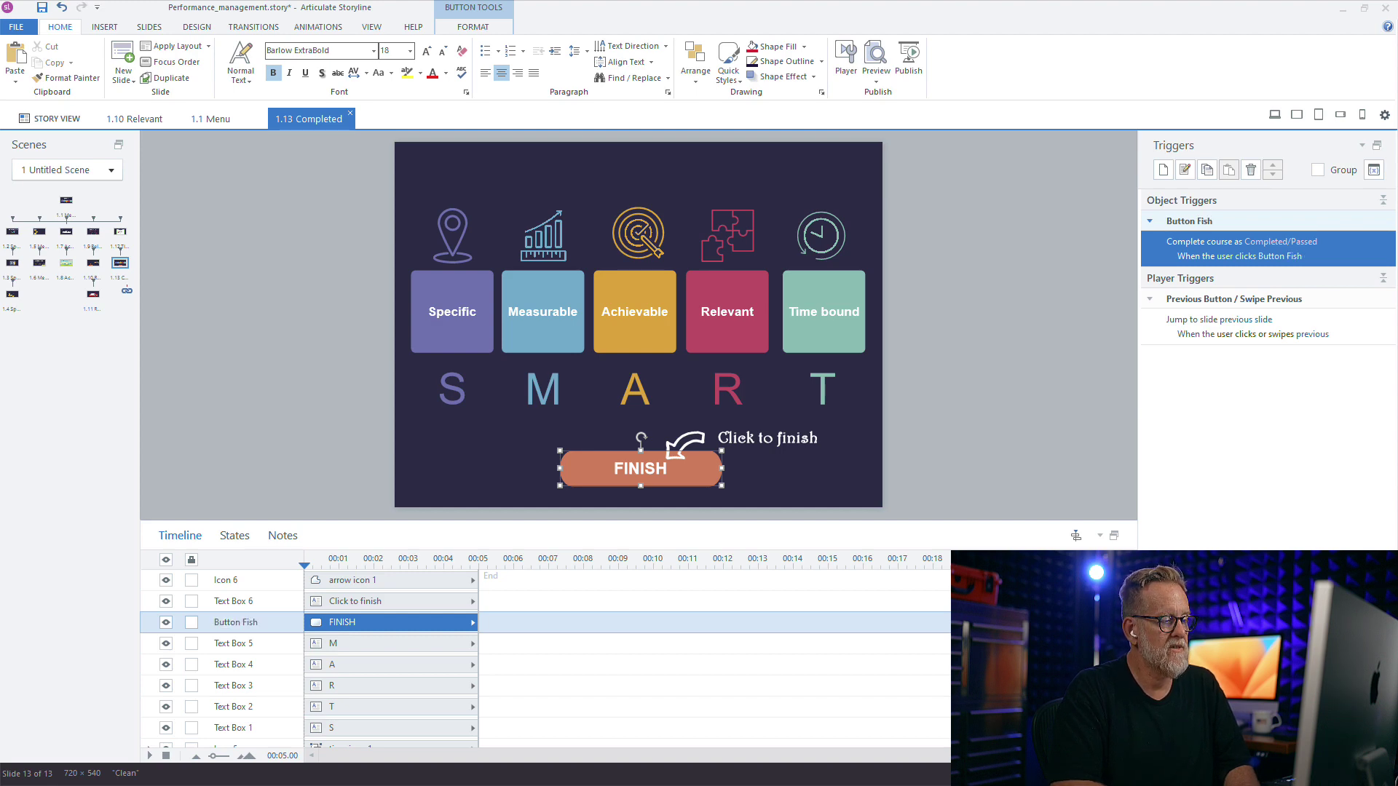
double_click(236, 623)
click(250, 623)
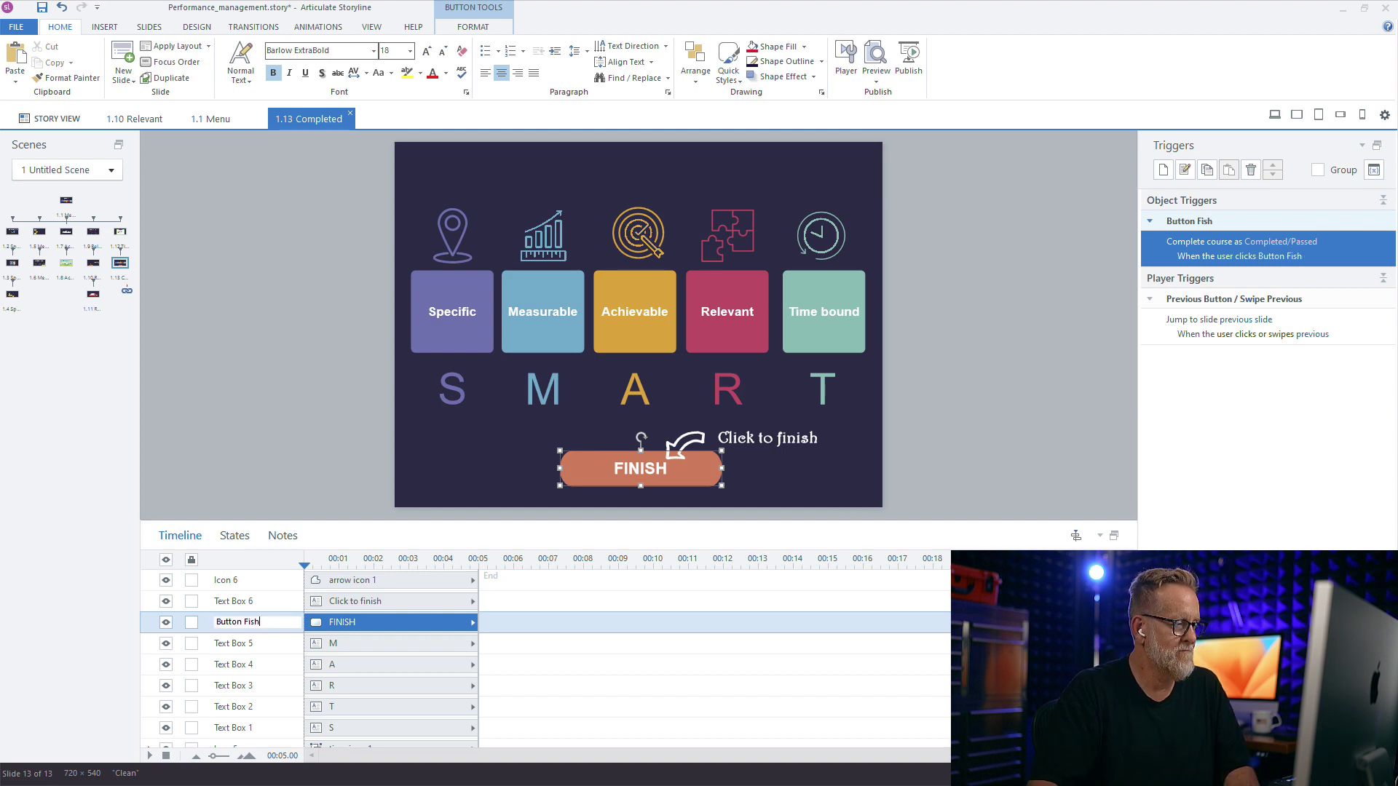
key(BackSpace)
key(BackSpace)
key(BackSpace)
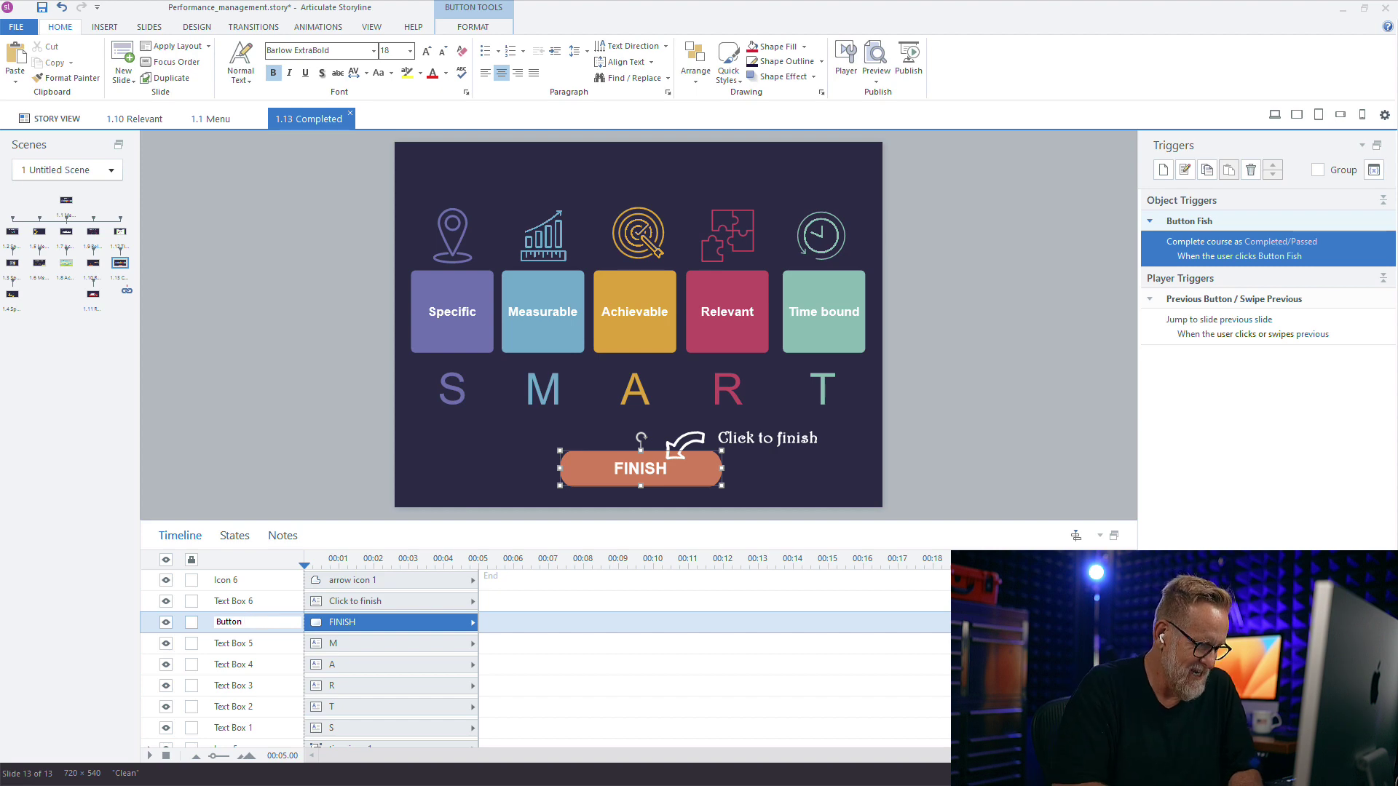
text(inished)
key(Return)
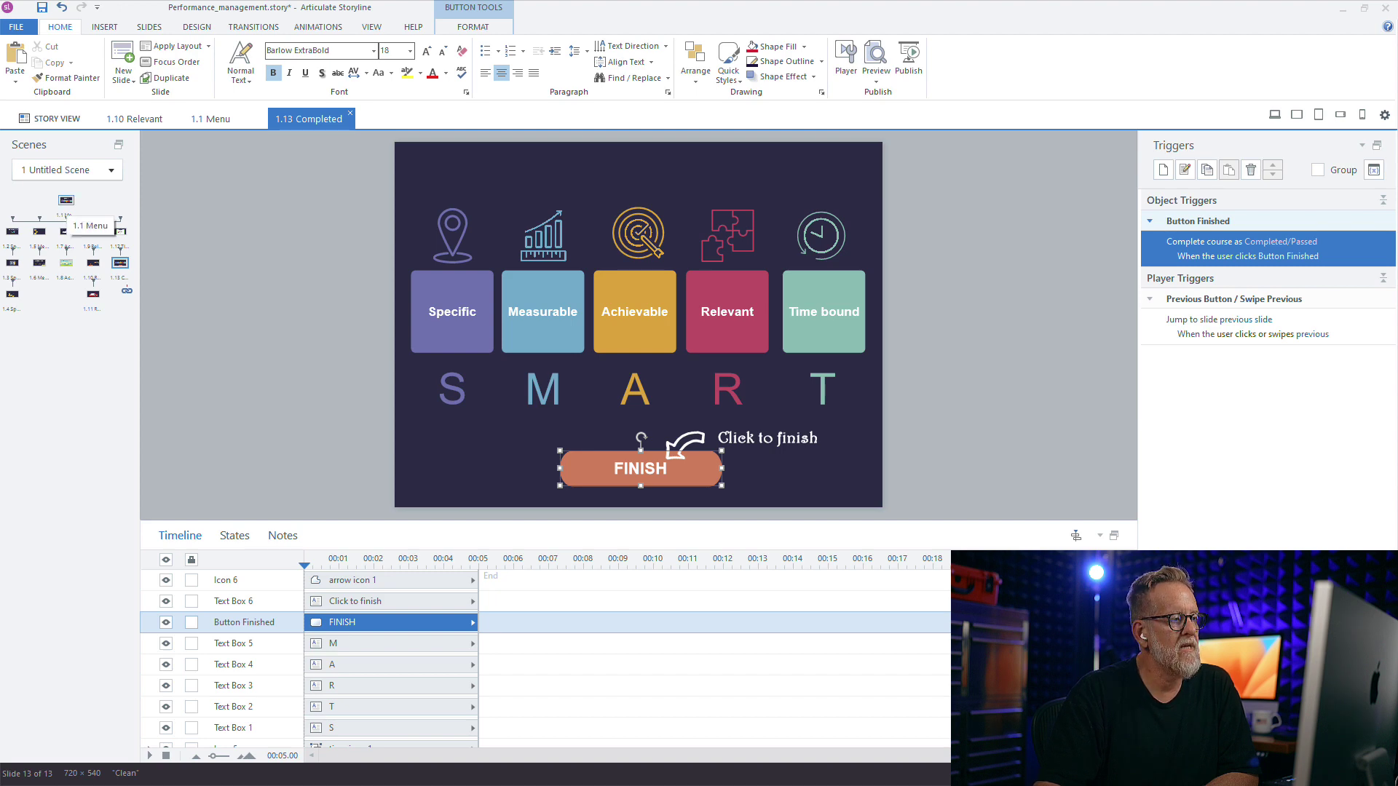
Compare the Menu slide with slide 1.13 Completed and check the timeline-end trigger of slide 1.11 Relevant.
click(67, 201)
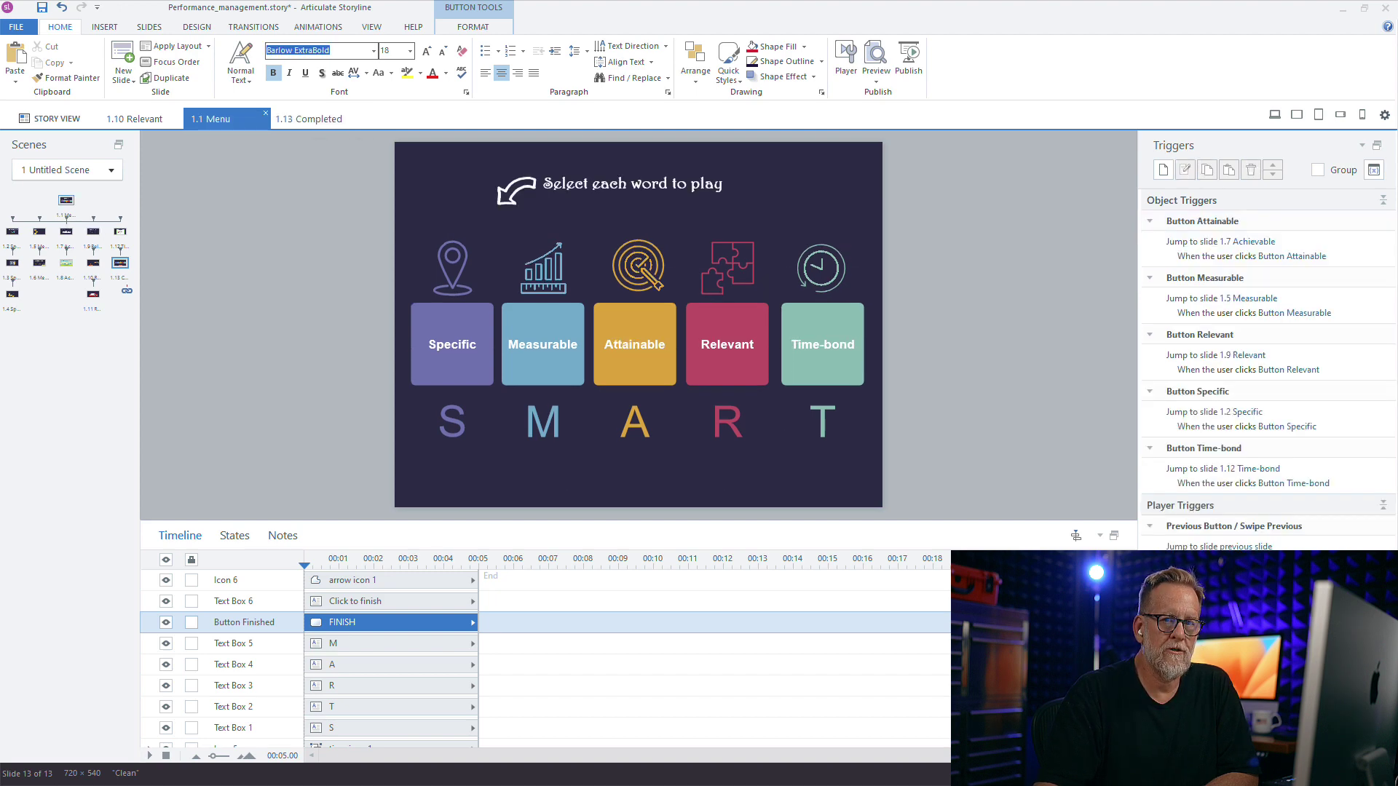
click(92, 293)
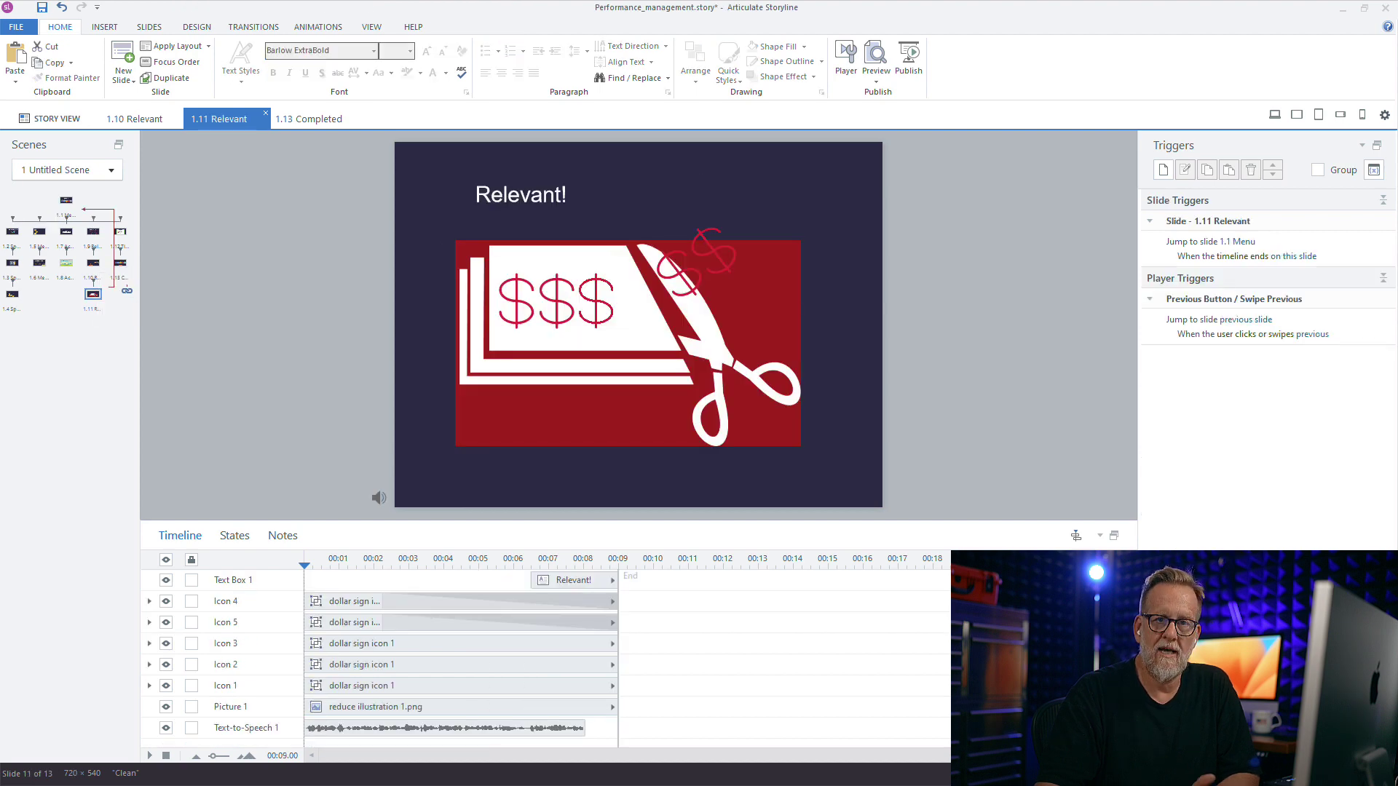
click(120, 263)
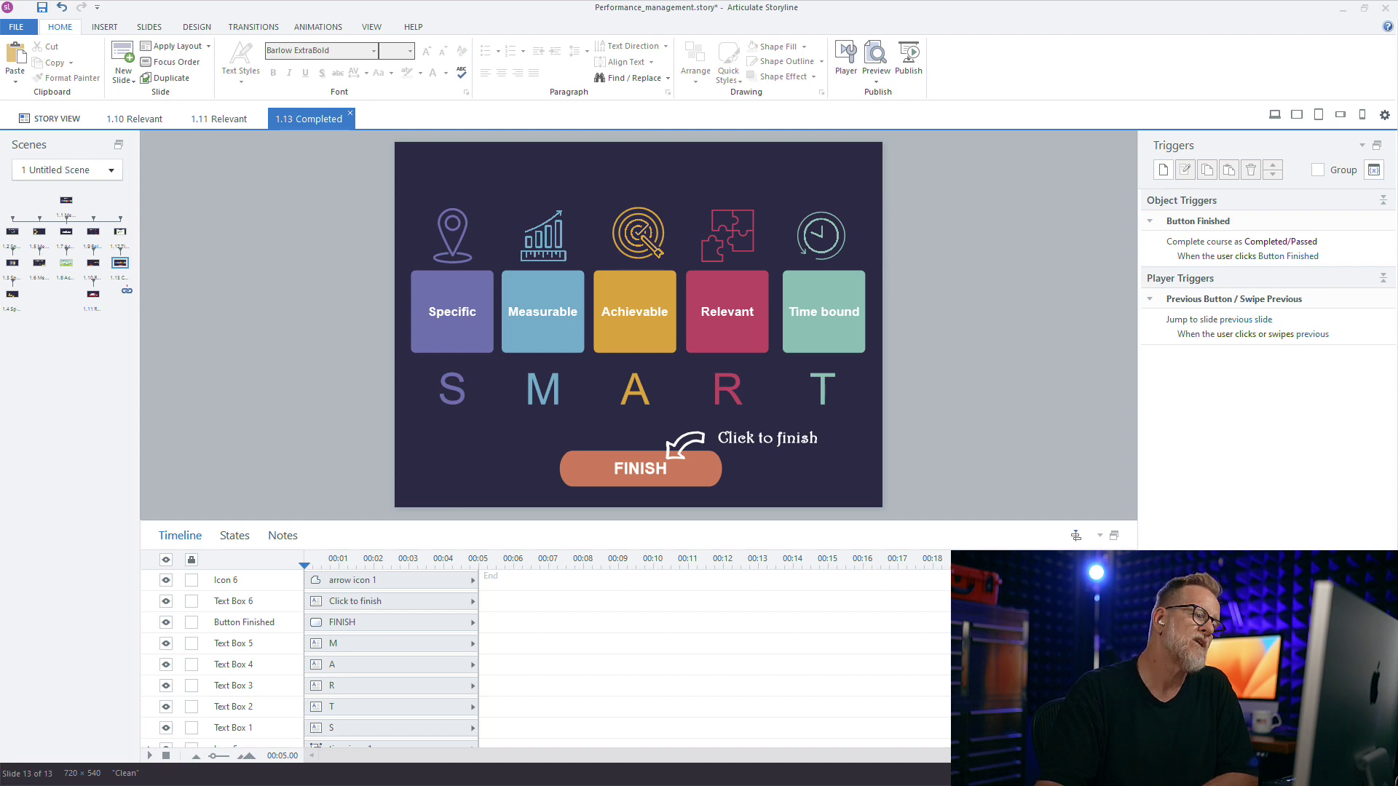
click(66, 200)
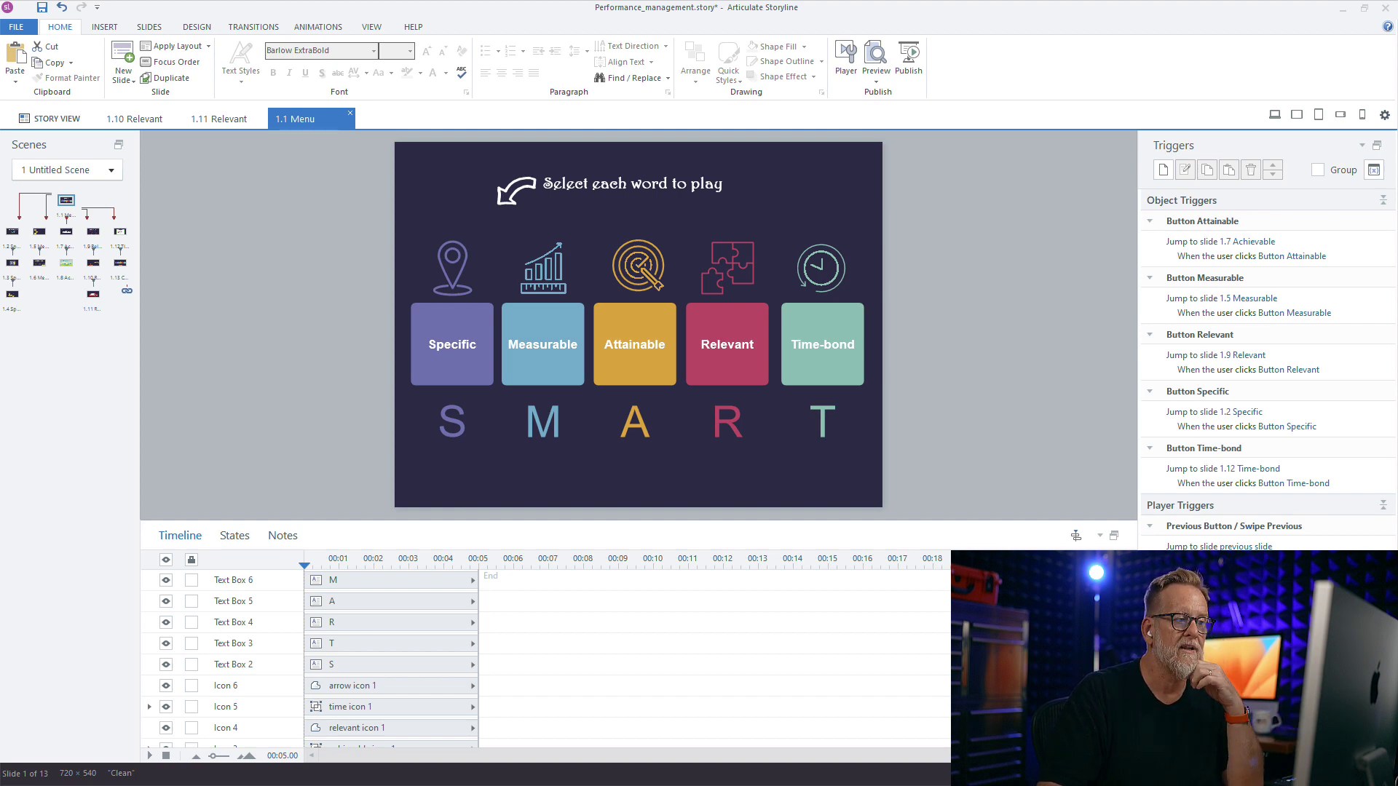
Cut the FINISH button, its arrow icon and the "Click to finish" text from slide 1.13 Completed.
double_click(120, 263)
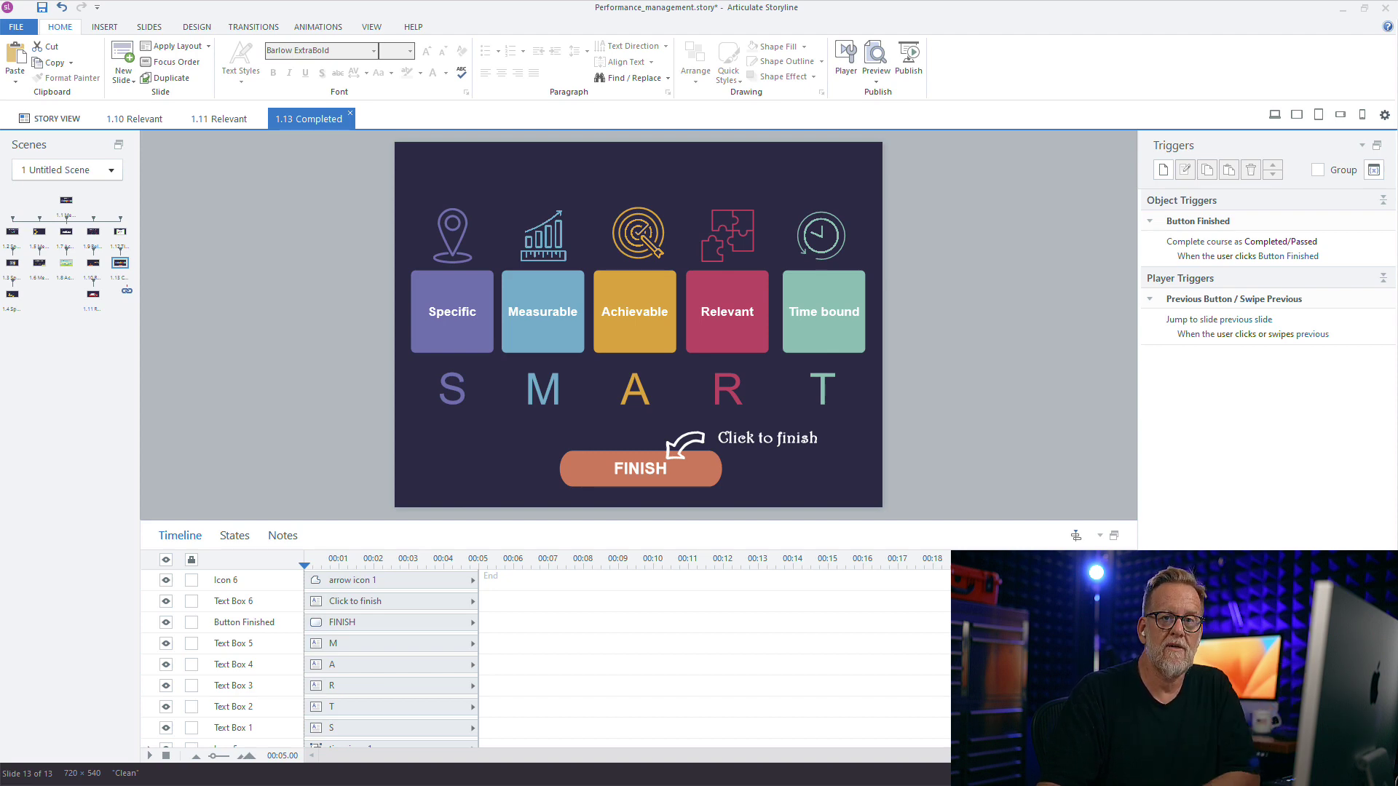
click(641, 469)
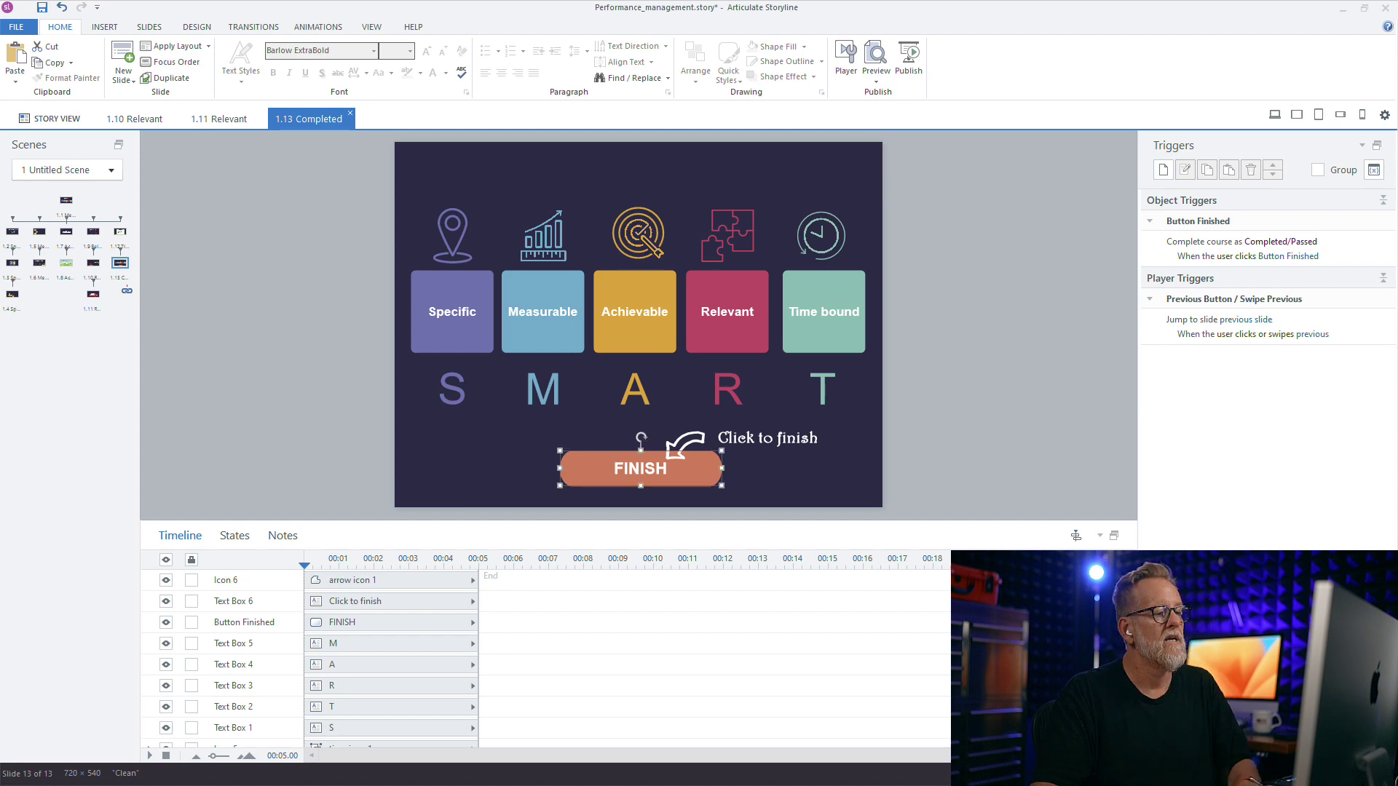
shift+click(726, 396)
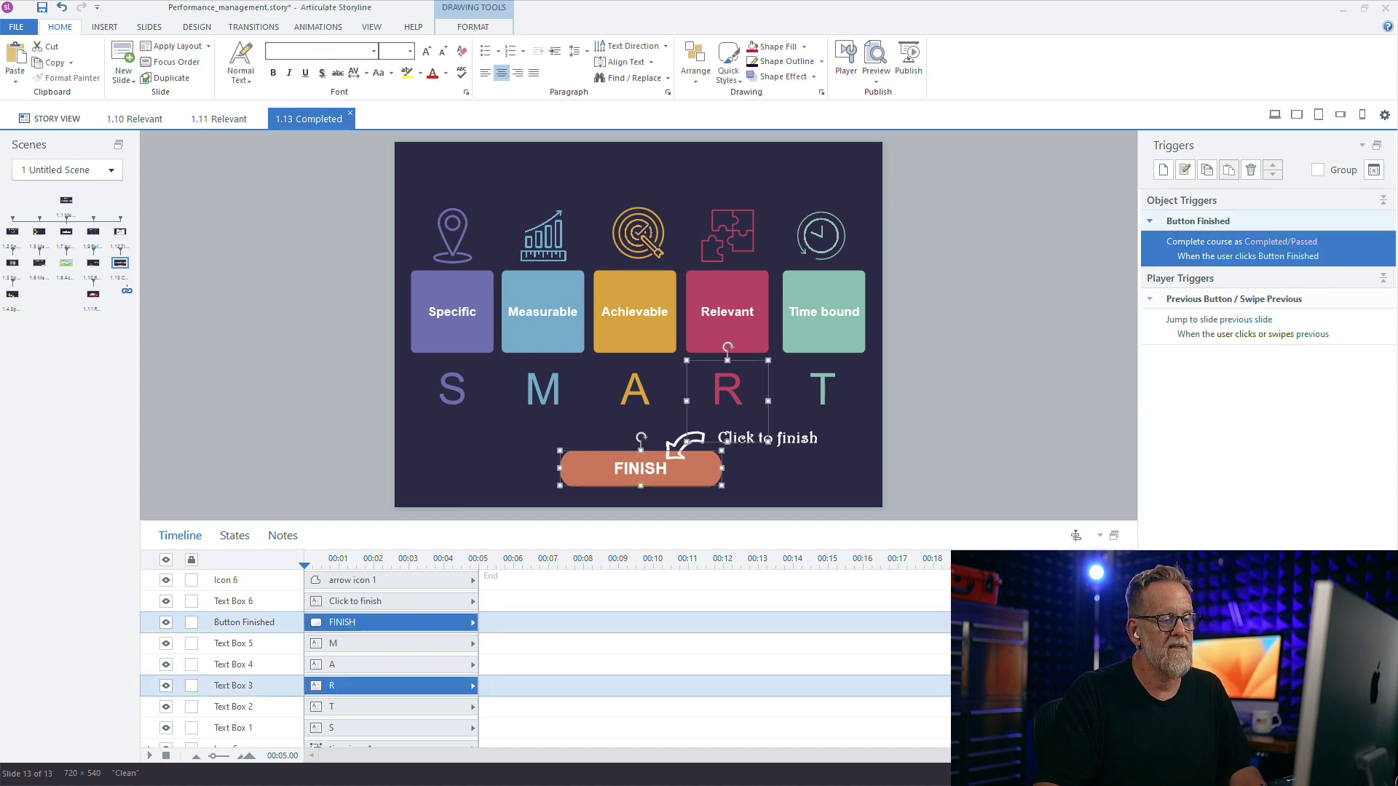
shift+click(698, 437)
click(678, 450)
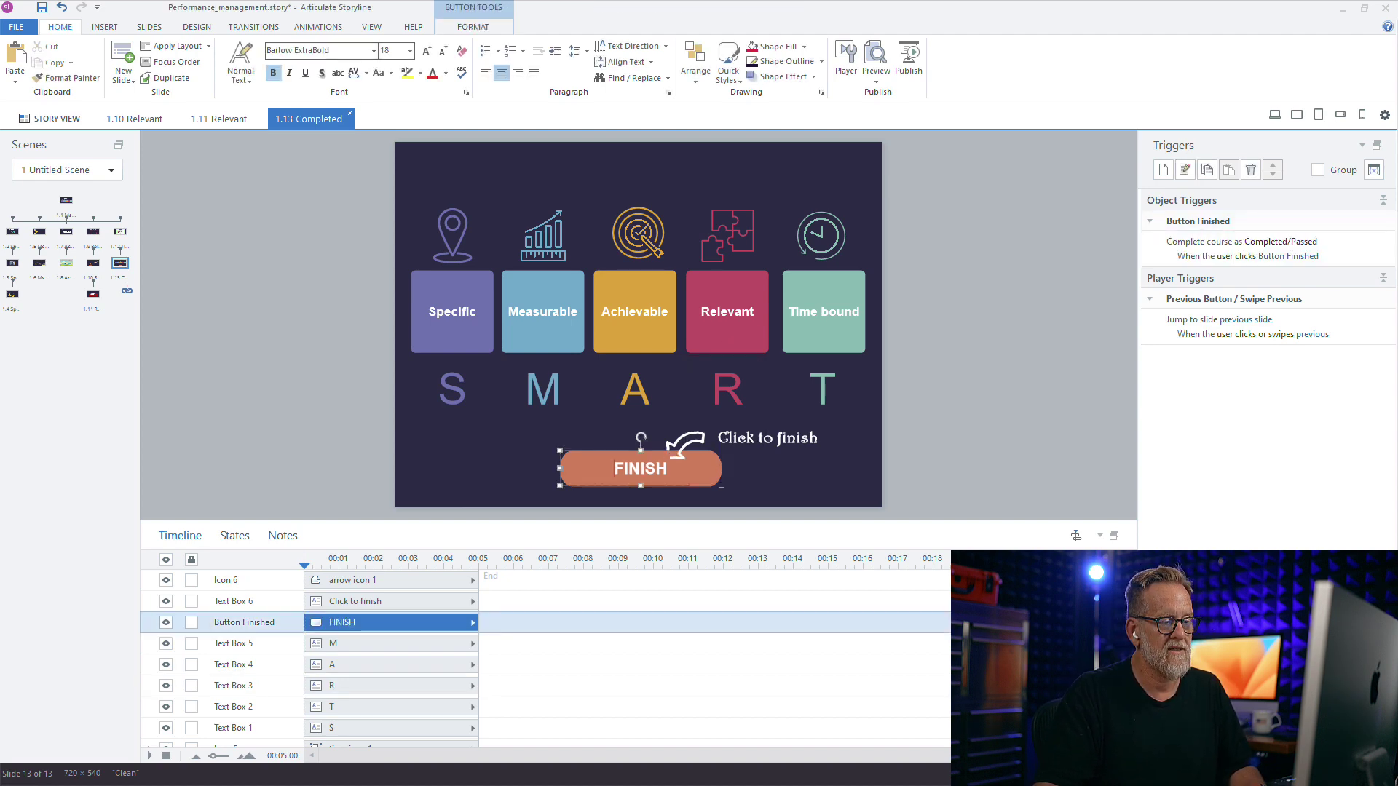
shift+click(757, 439)
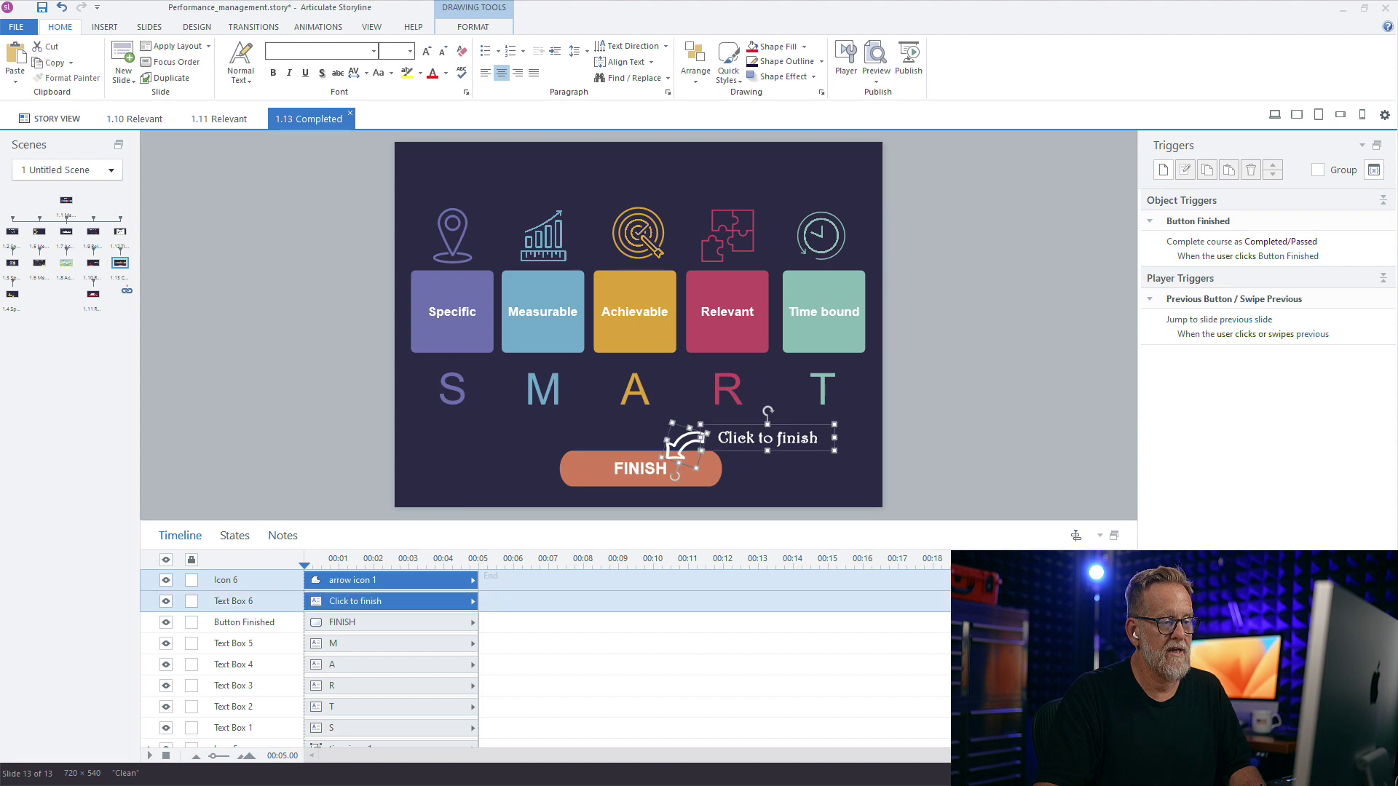
shift+click(673, 458)
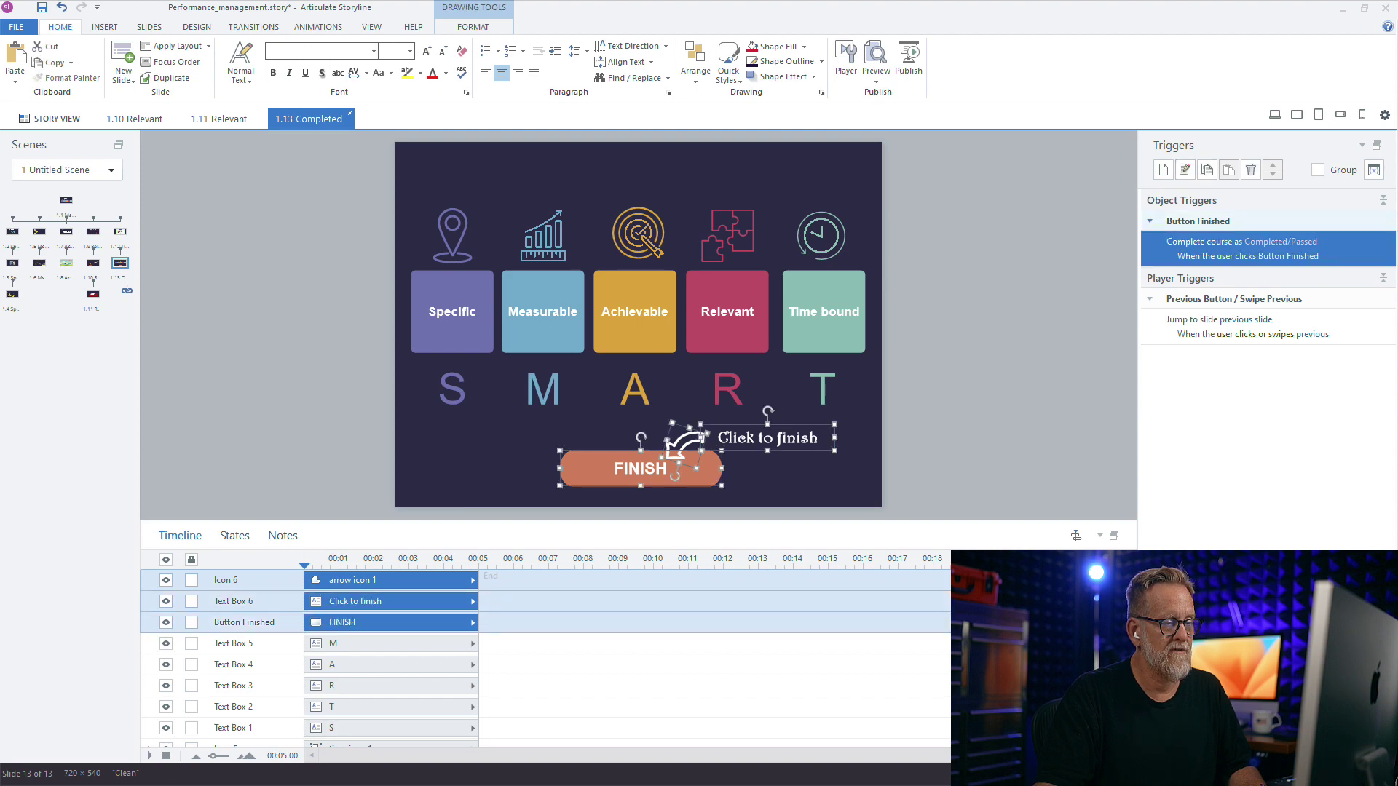
key(Delete)
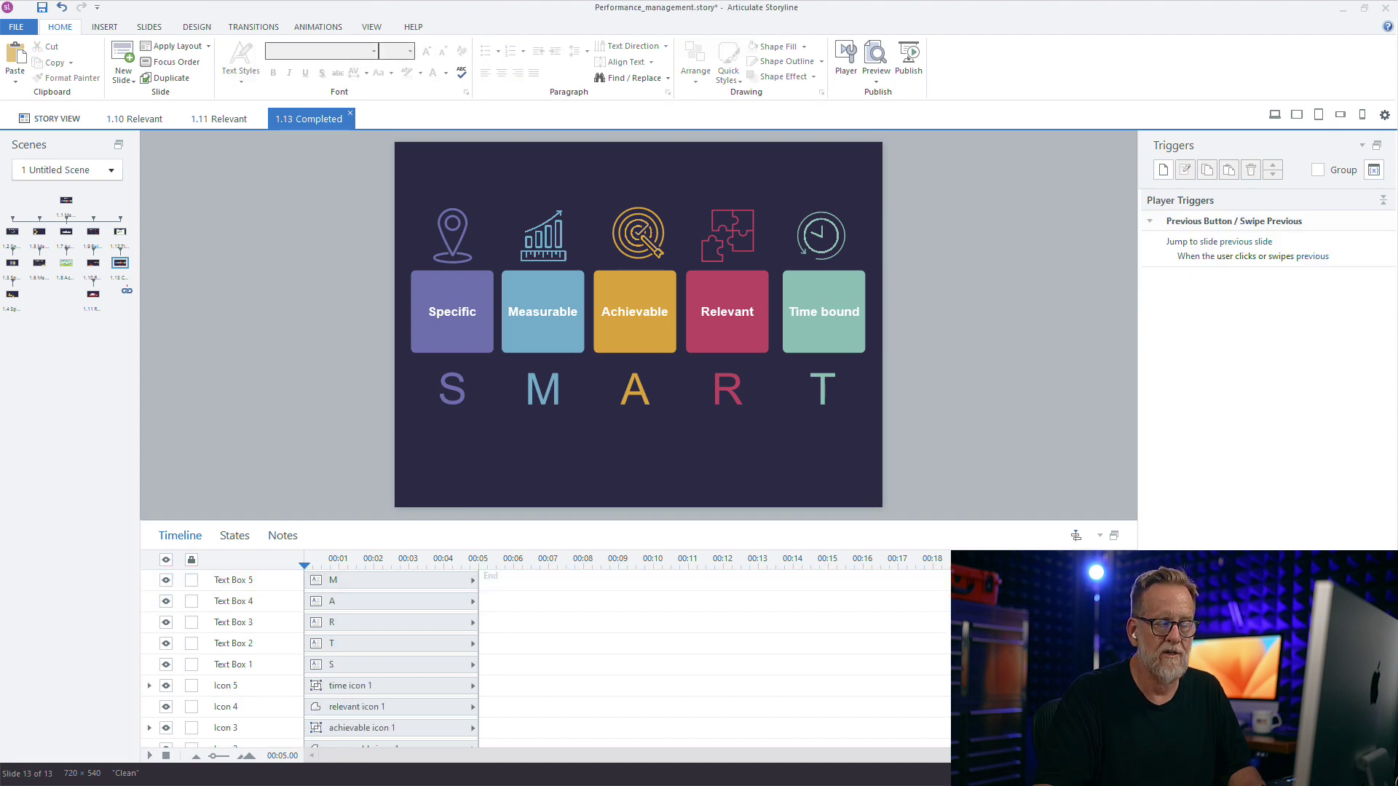
Nudge the five icons, SMART buttons and letters up together on the Menu slide, leaving the "Select each word to play" hint in place.
click(66, 200)
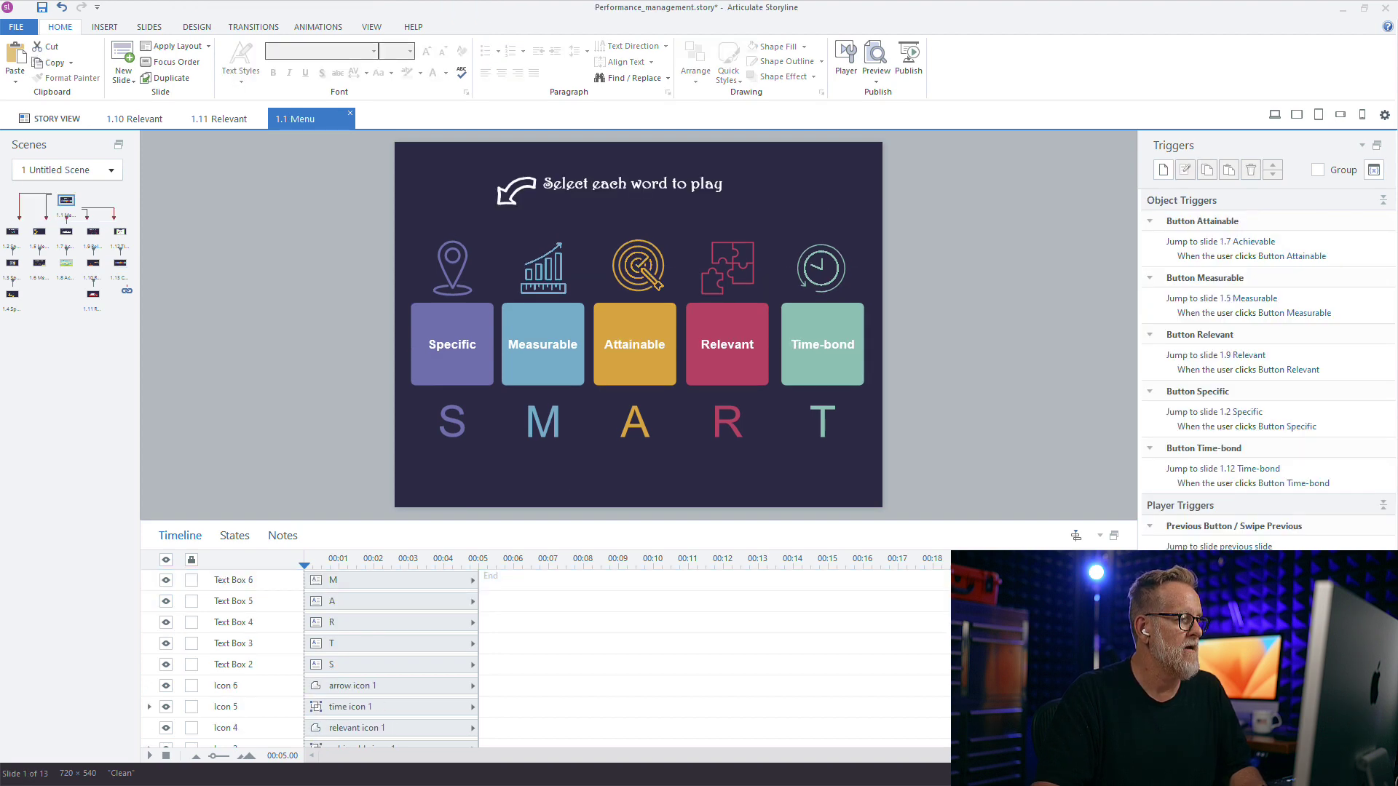
drag(942, 485, 293, 205)
key(Up)
key(Up)
key(Up)
key(Up)
key(Up)
key(Up)
key(Up)
key(Up)
key(Up)
key(Up)
key(Up)
key(Up)
key(Up)
key(Up)
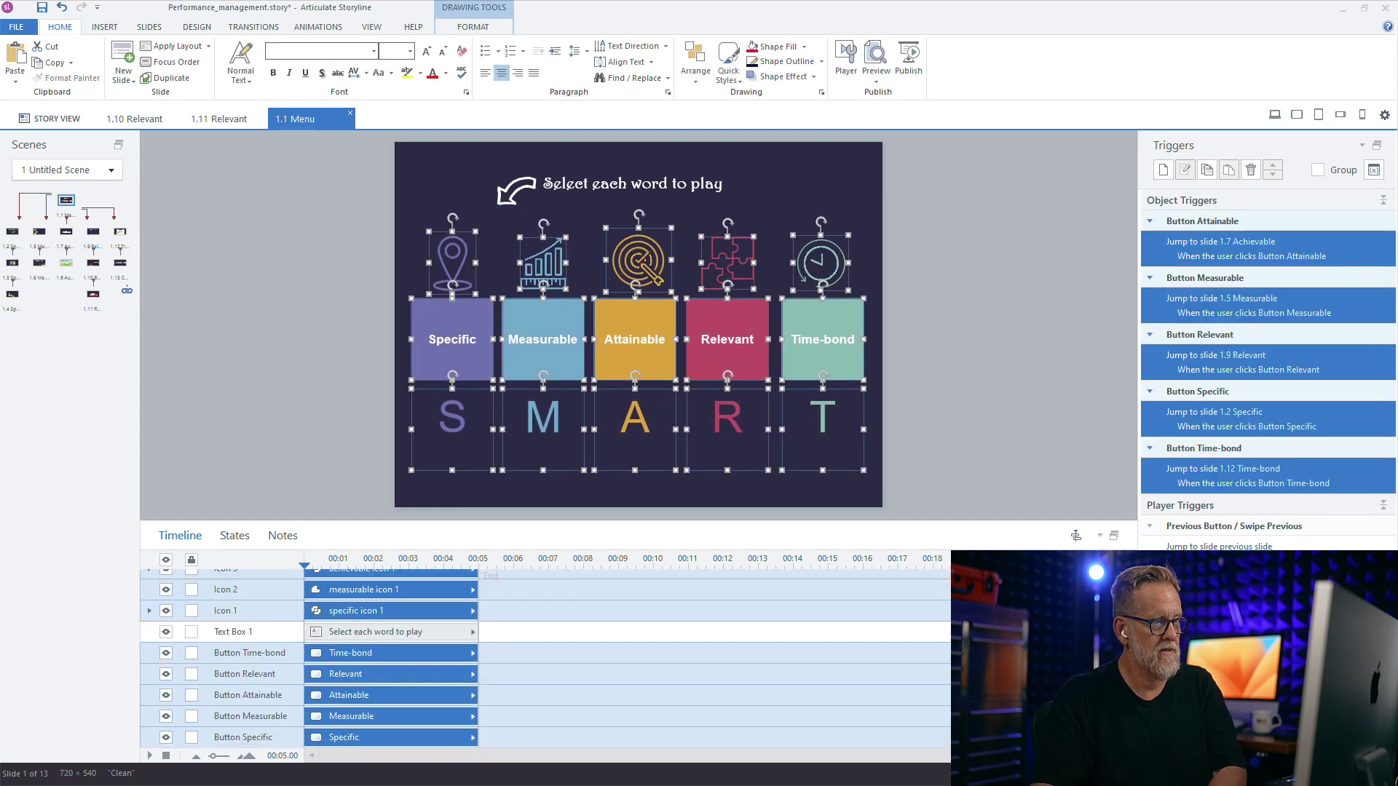
key(Up)
key(Up)
key(Up)
key(Up)
key(Up)
key(Up)
key(Up)
key(Up)
key(Up)
key(Up)
key(Up)
key(Up)
key(Up)
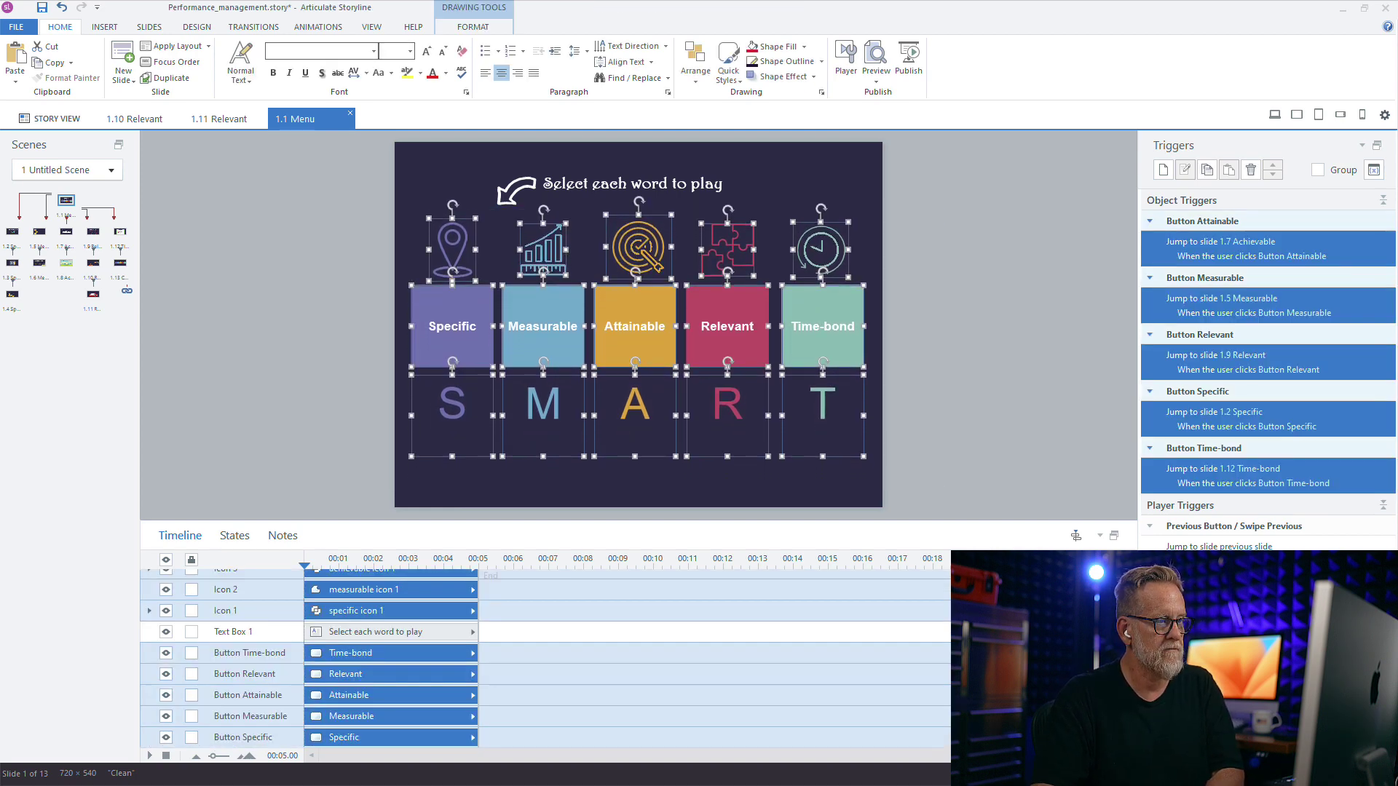
key(Escape)
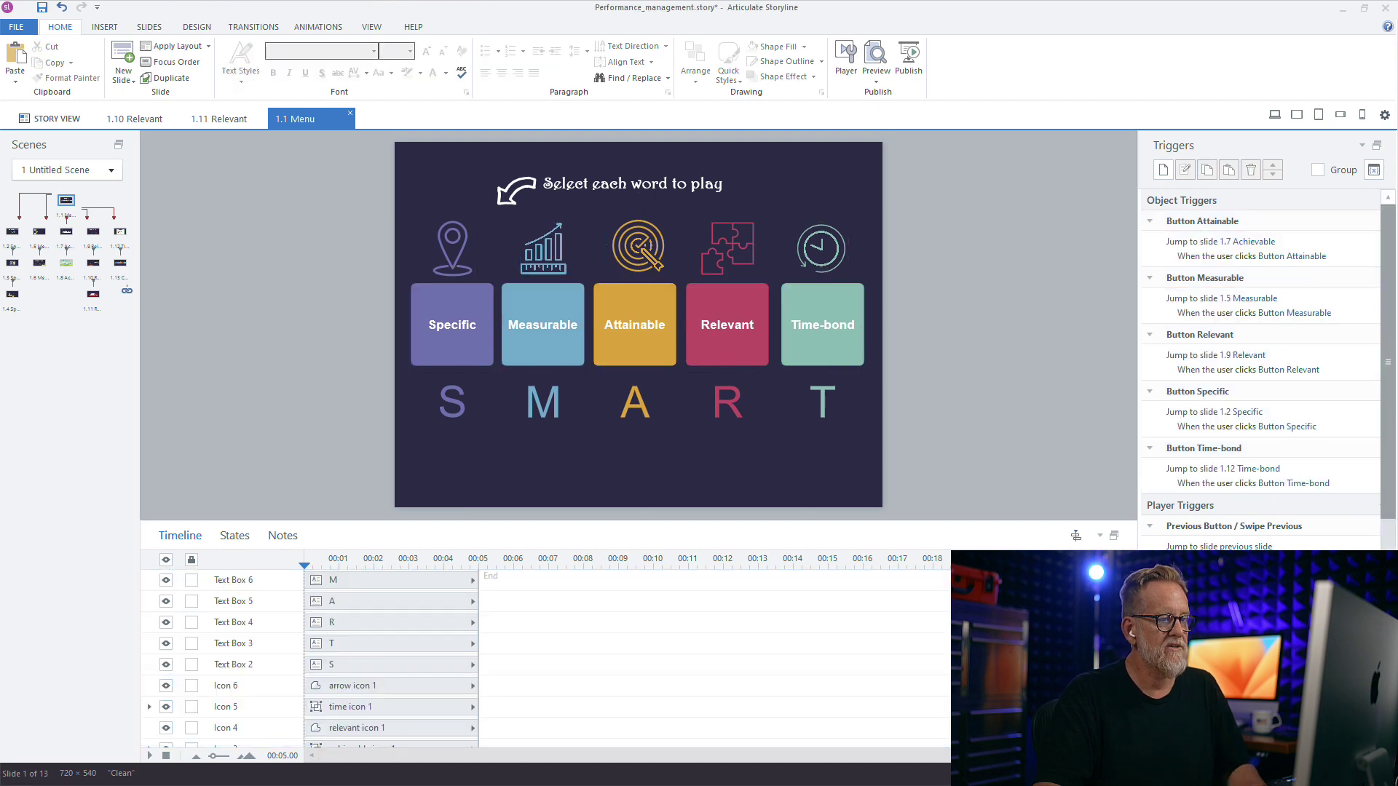
Paste the FINISH button, arrow and "Click to finish" text onto the Menu slide and nudge them slightly down below the letters.
key(ctrl+v)
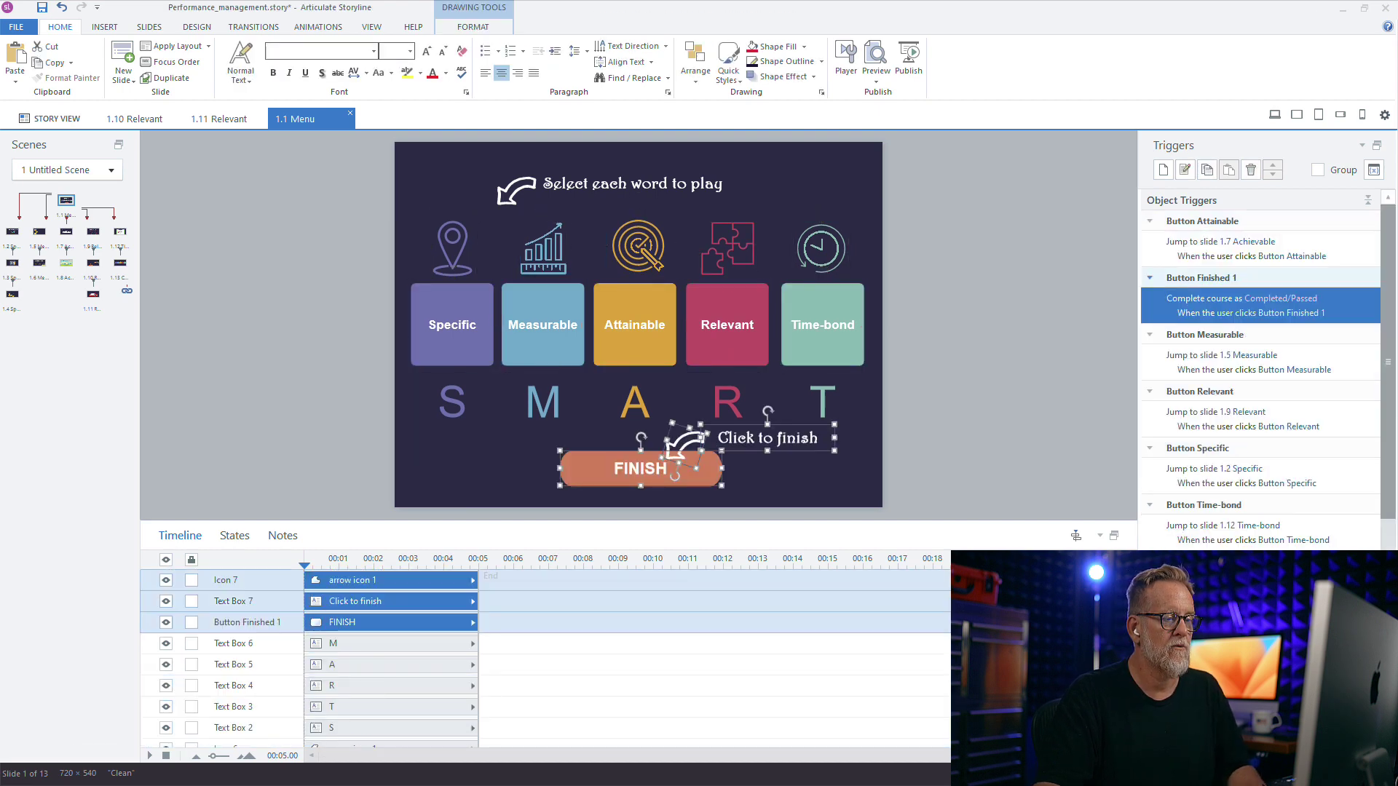
key(Down)
key(Down)
key(Down)
key(Down)
key(Down)
key(Down)
key(Down)
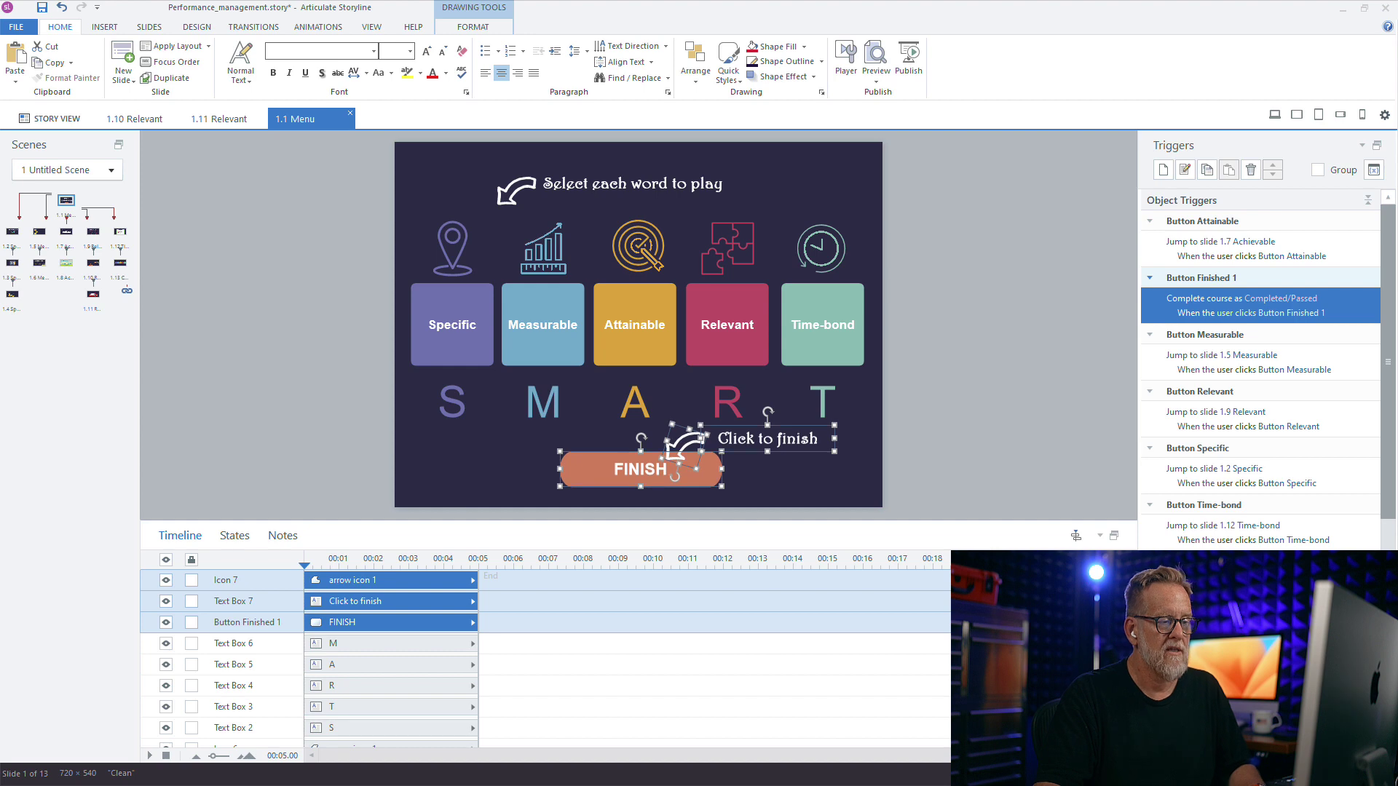
key(Escape)
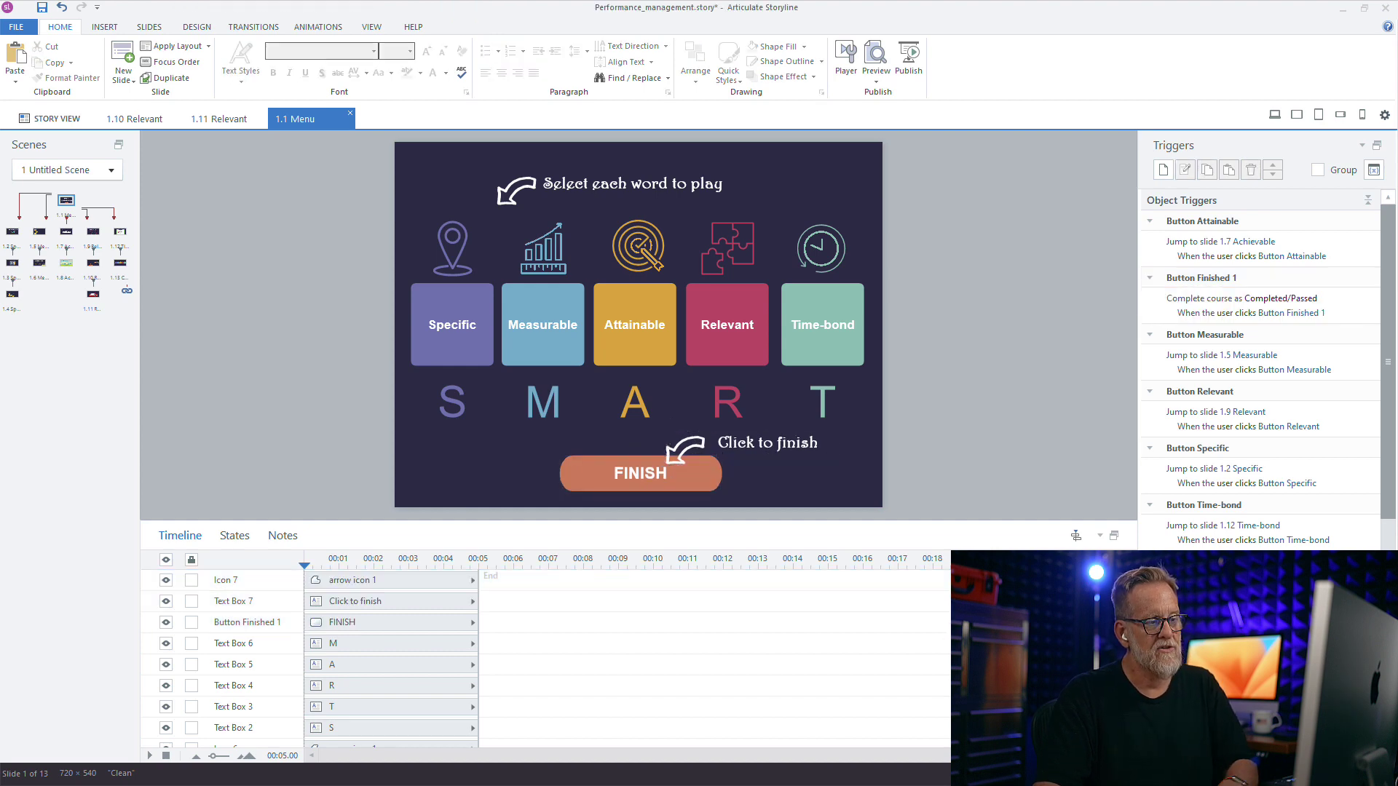
click(727, 403)
click(635, 403)
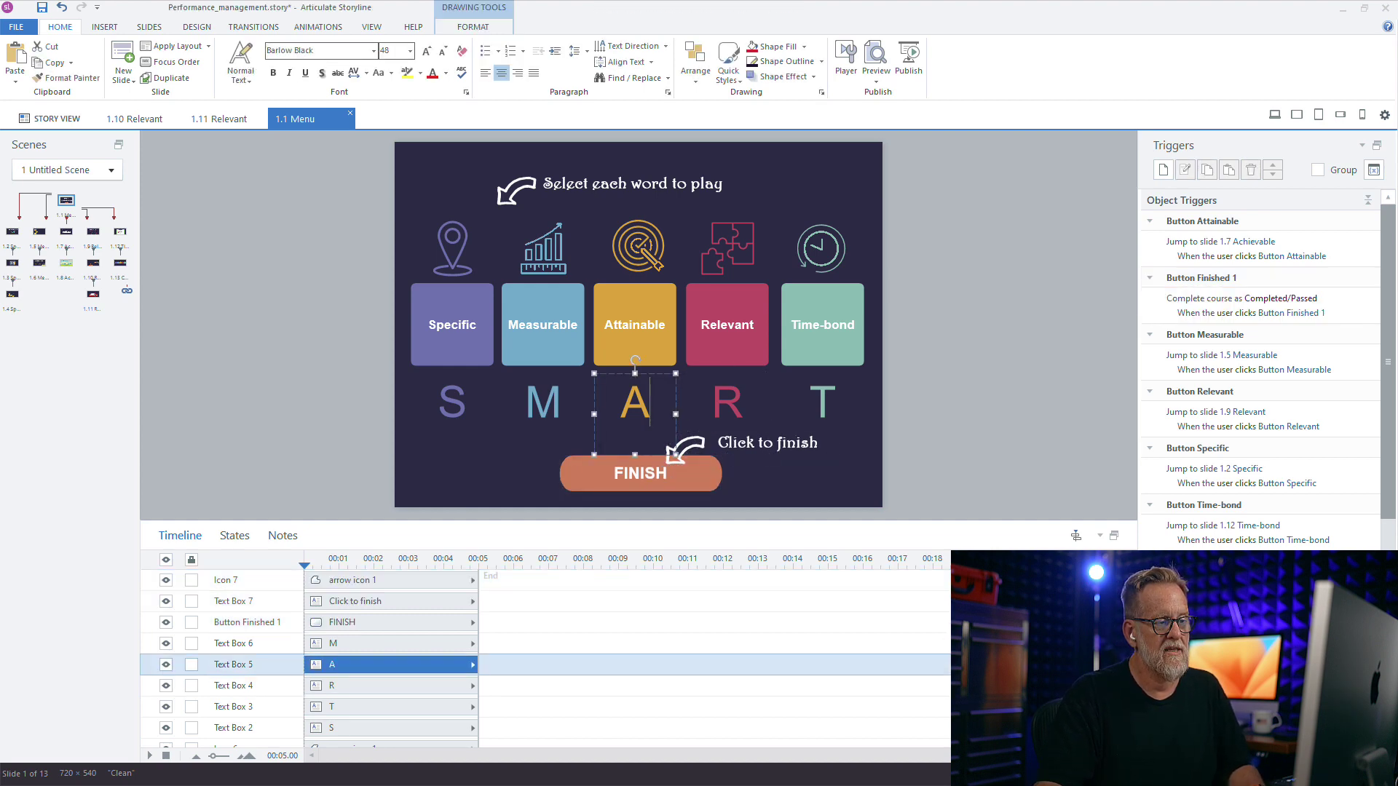
click(727, 403)
click(635, 403)
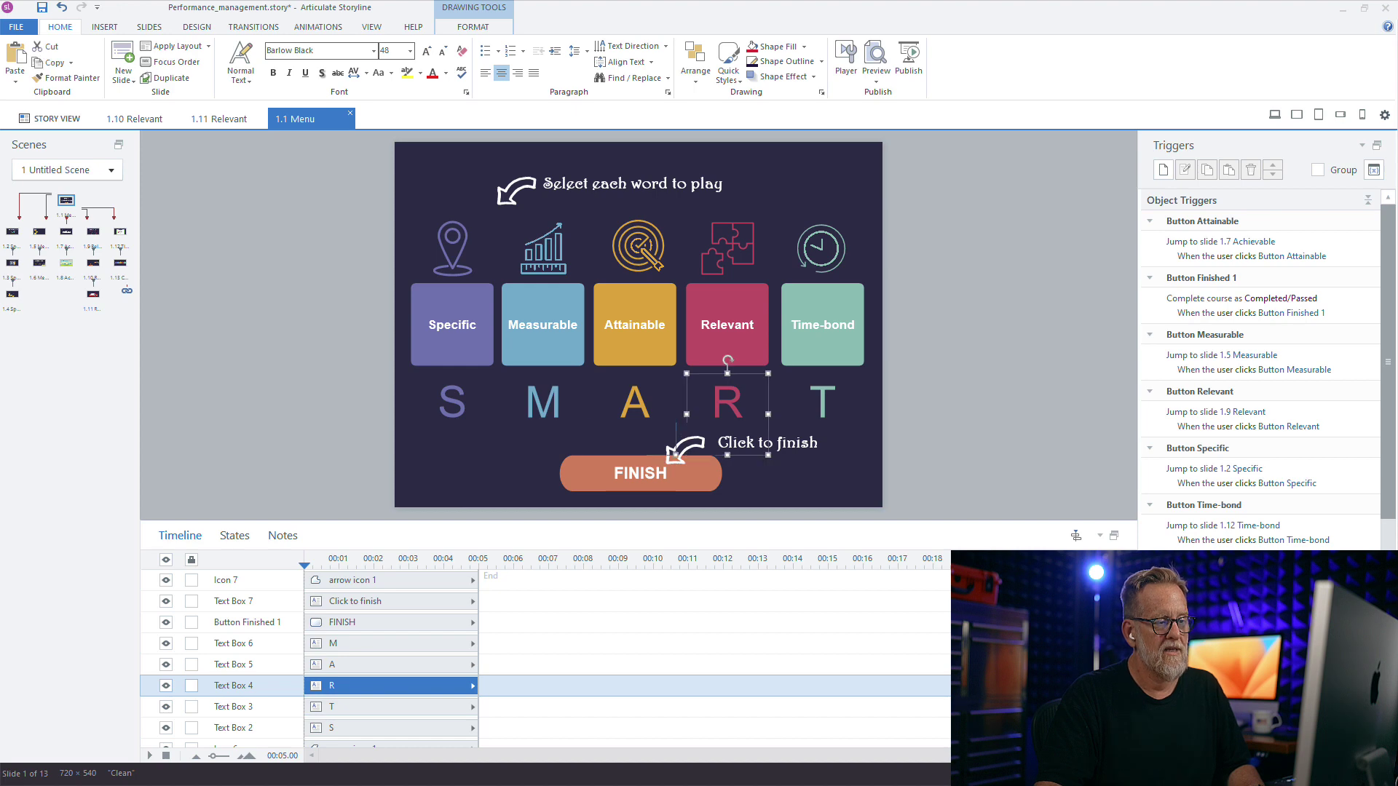
Cut the arrow and "Click to finish" text from the Menu slide and paste them into the FINISH button's Normal state.
click(684, 447)
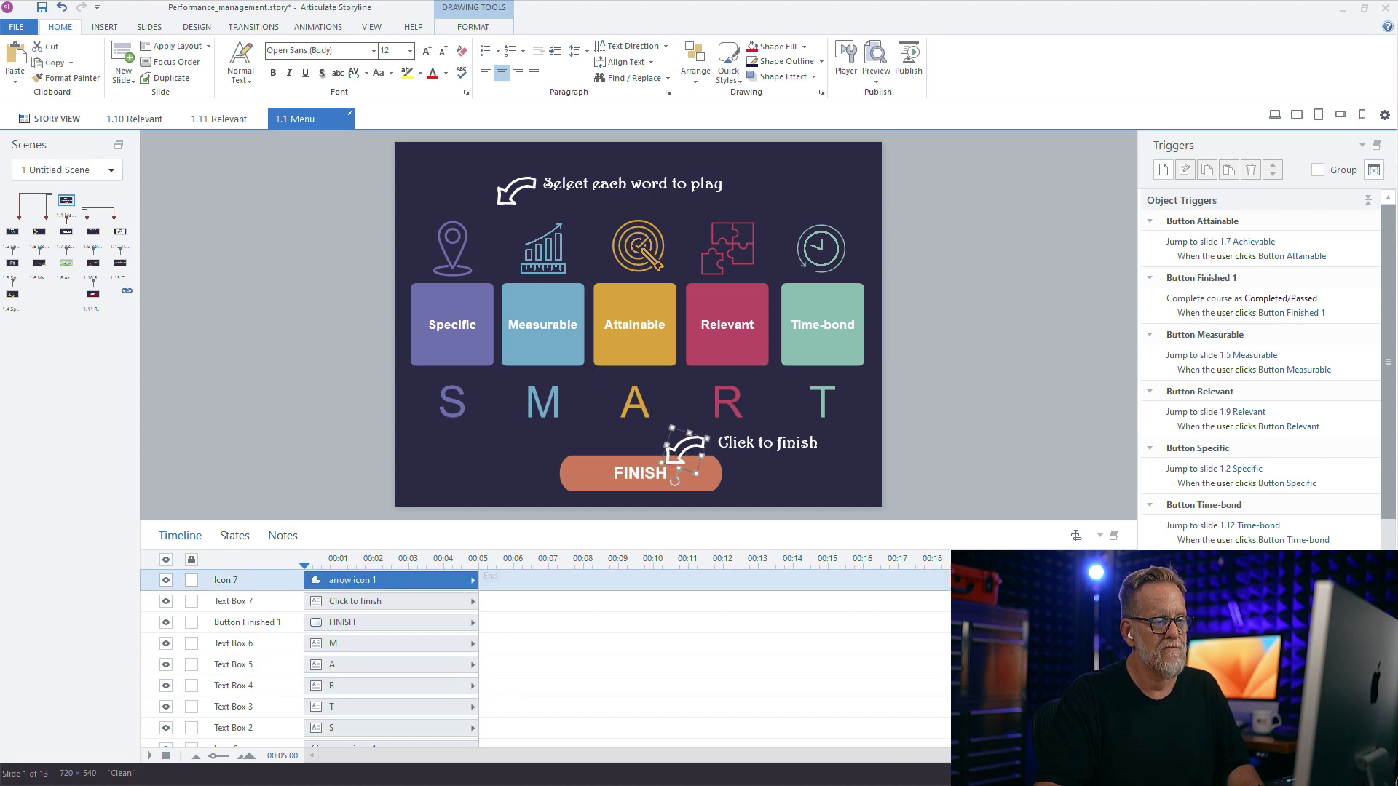
shift+click(767, 443)
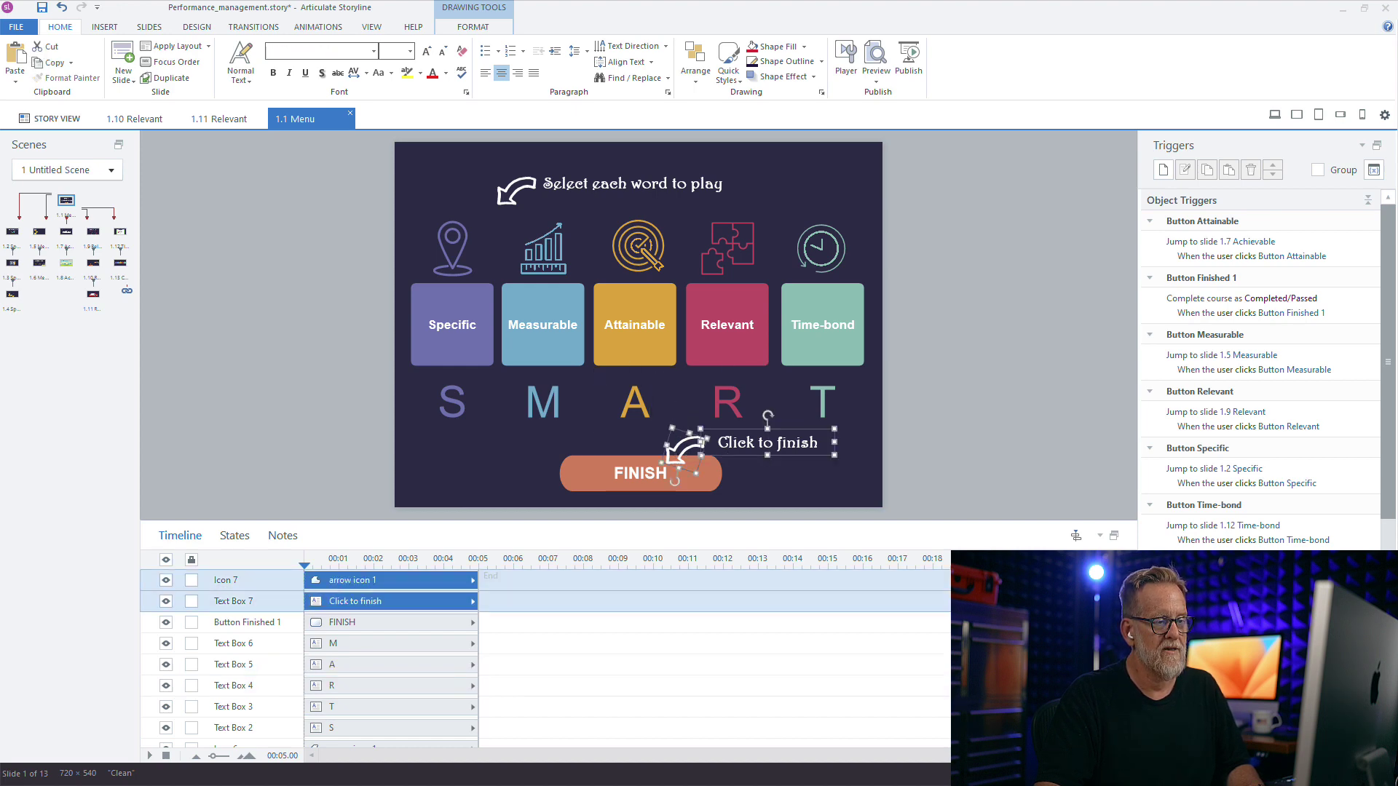
key(Delete)
click(667, 474)
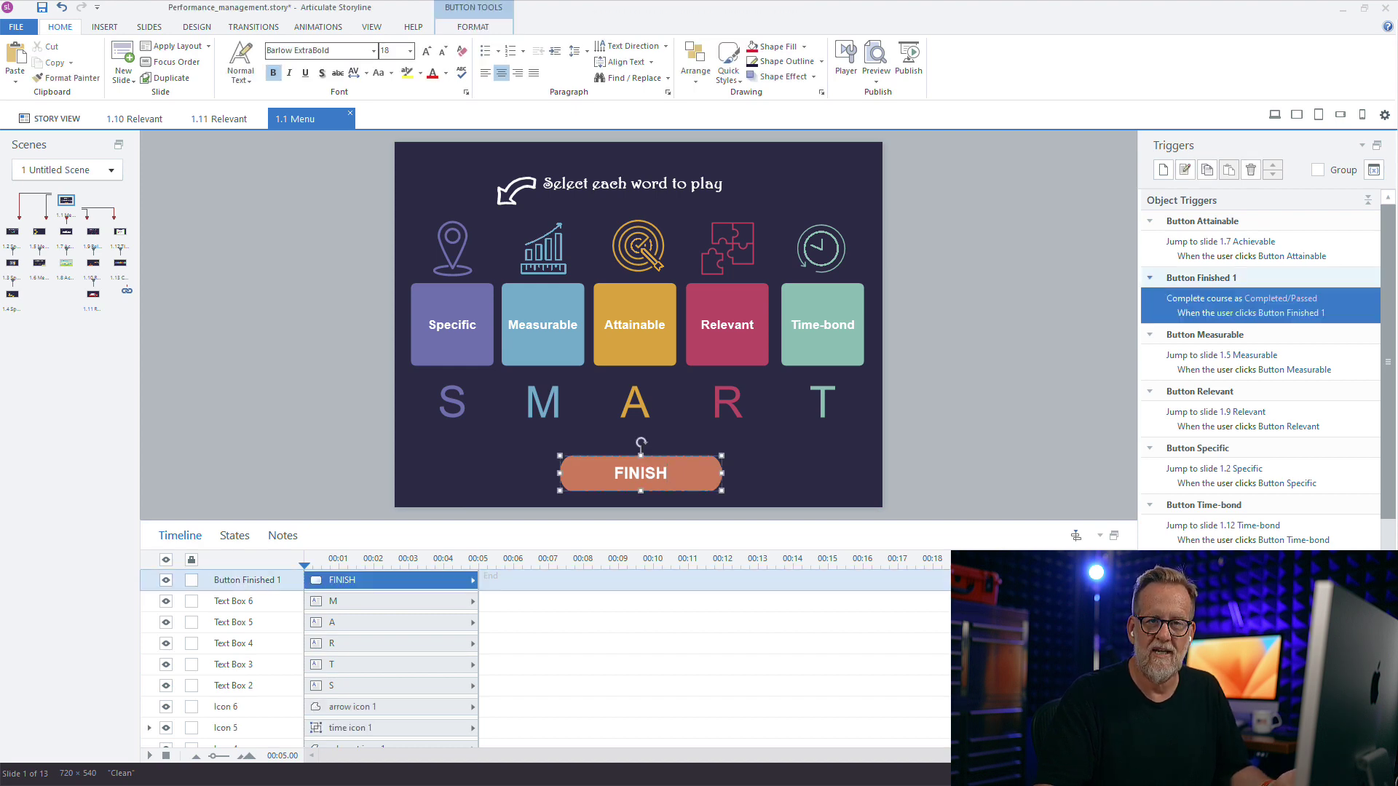
click(234, 536)
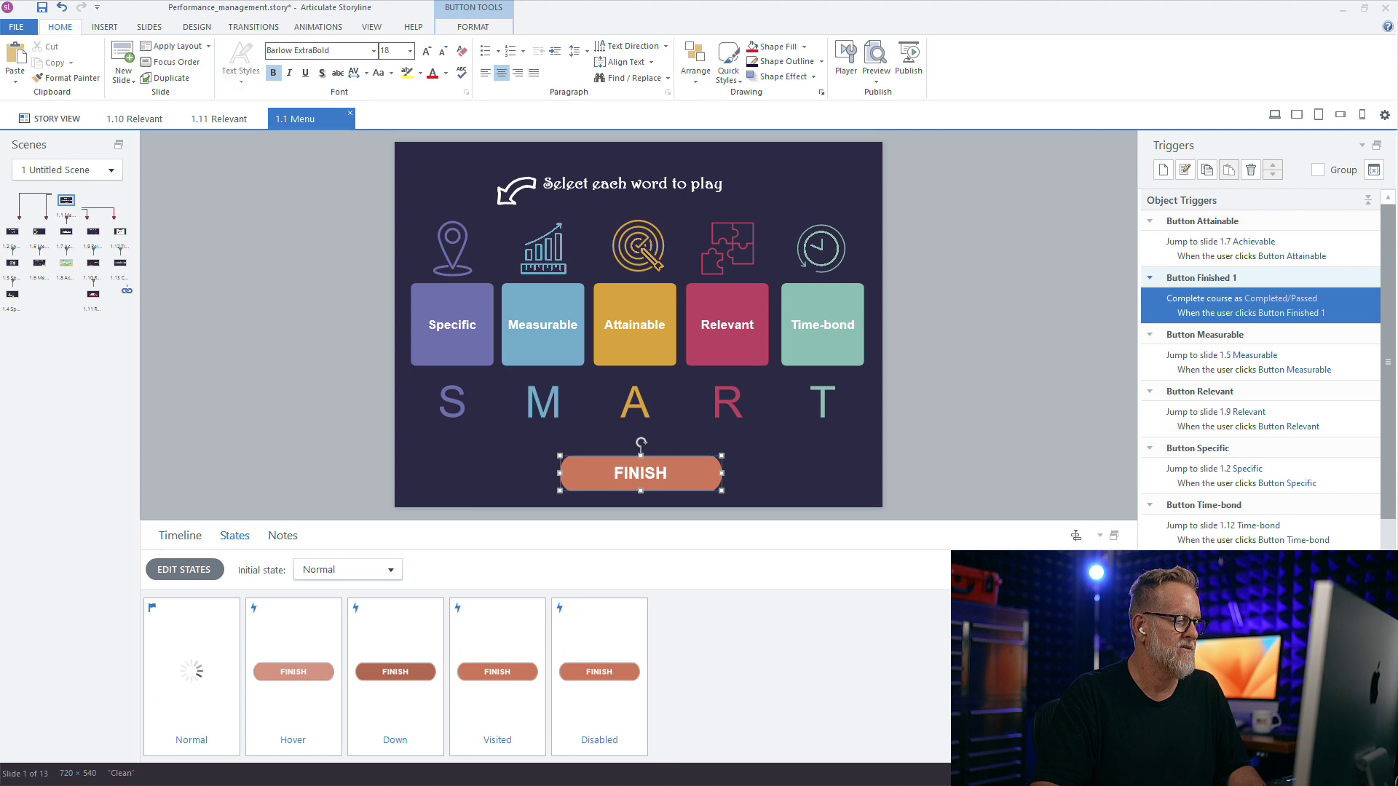
click(184, 570)
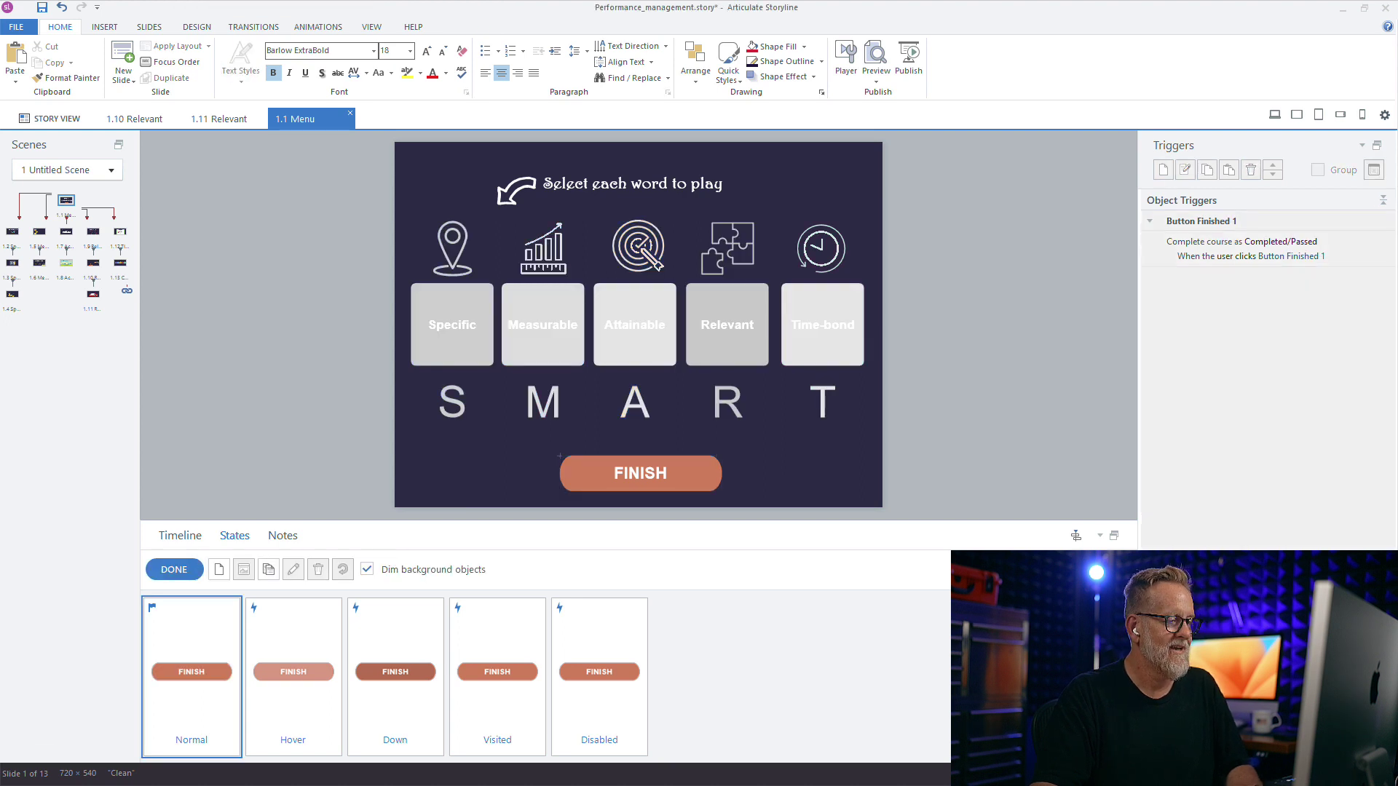
key(ctrl+v)
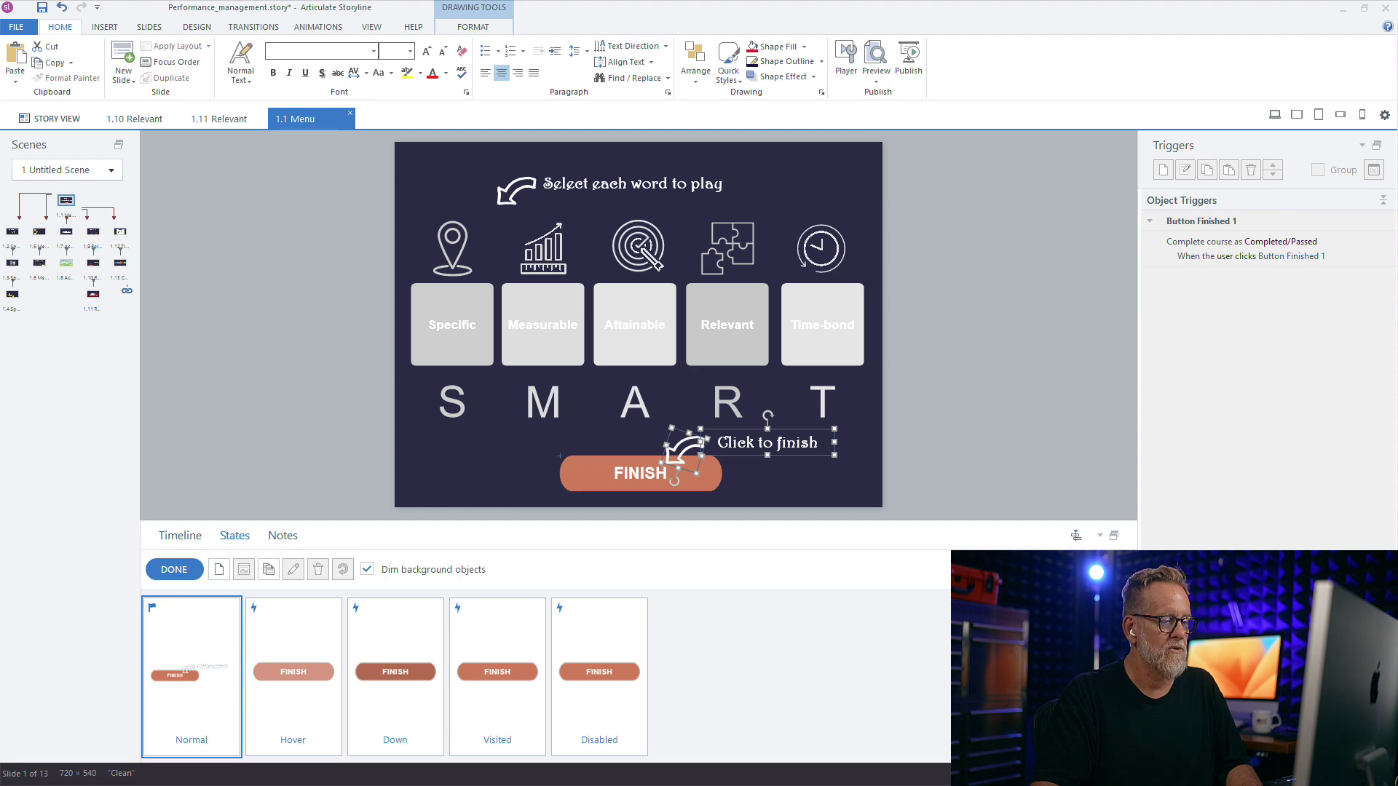
Check the FINISH button's Disabled state, finish editing its states and set its initial state to Hidden.
click(599, 677)
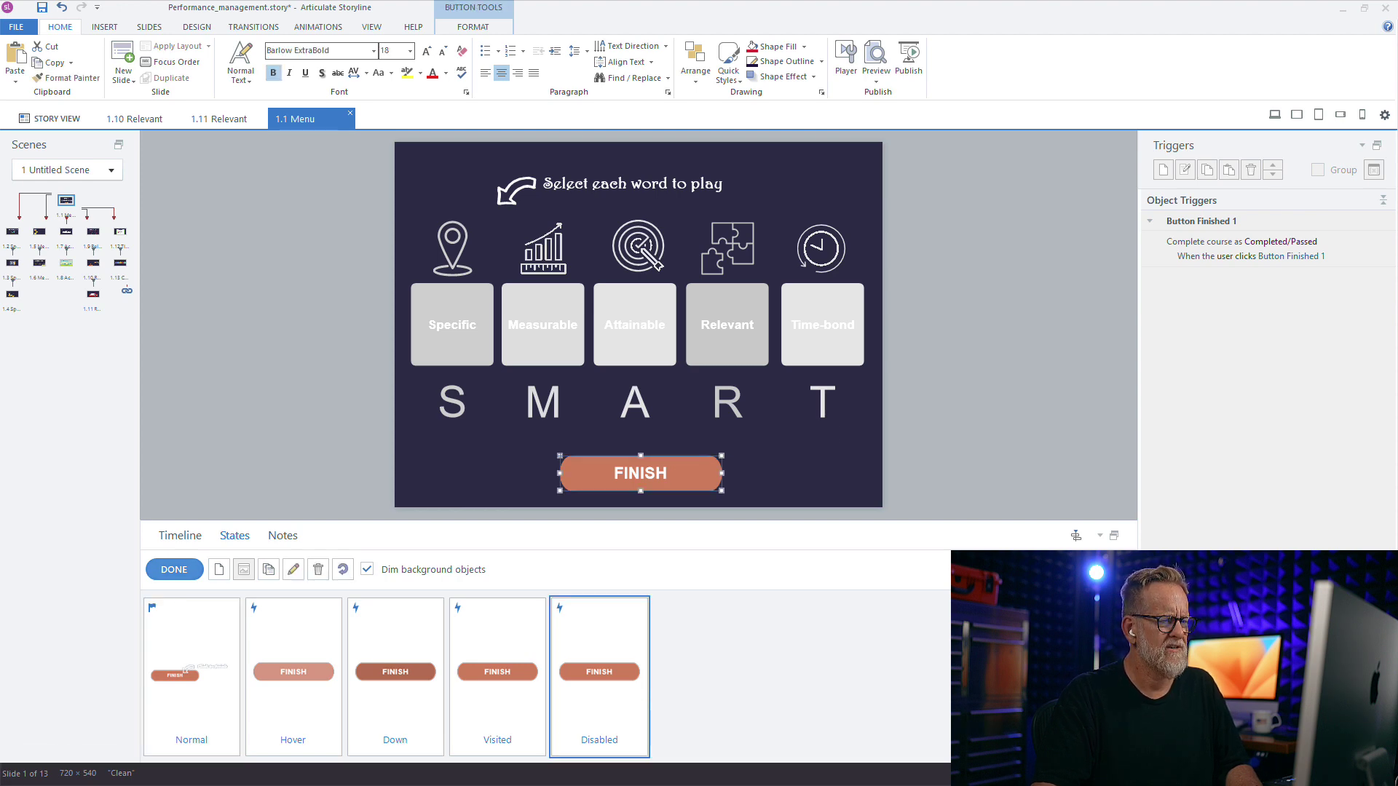
click(175, 570)
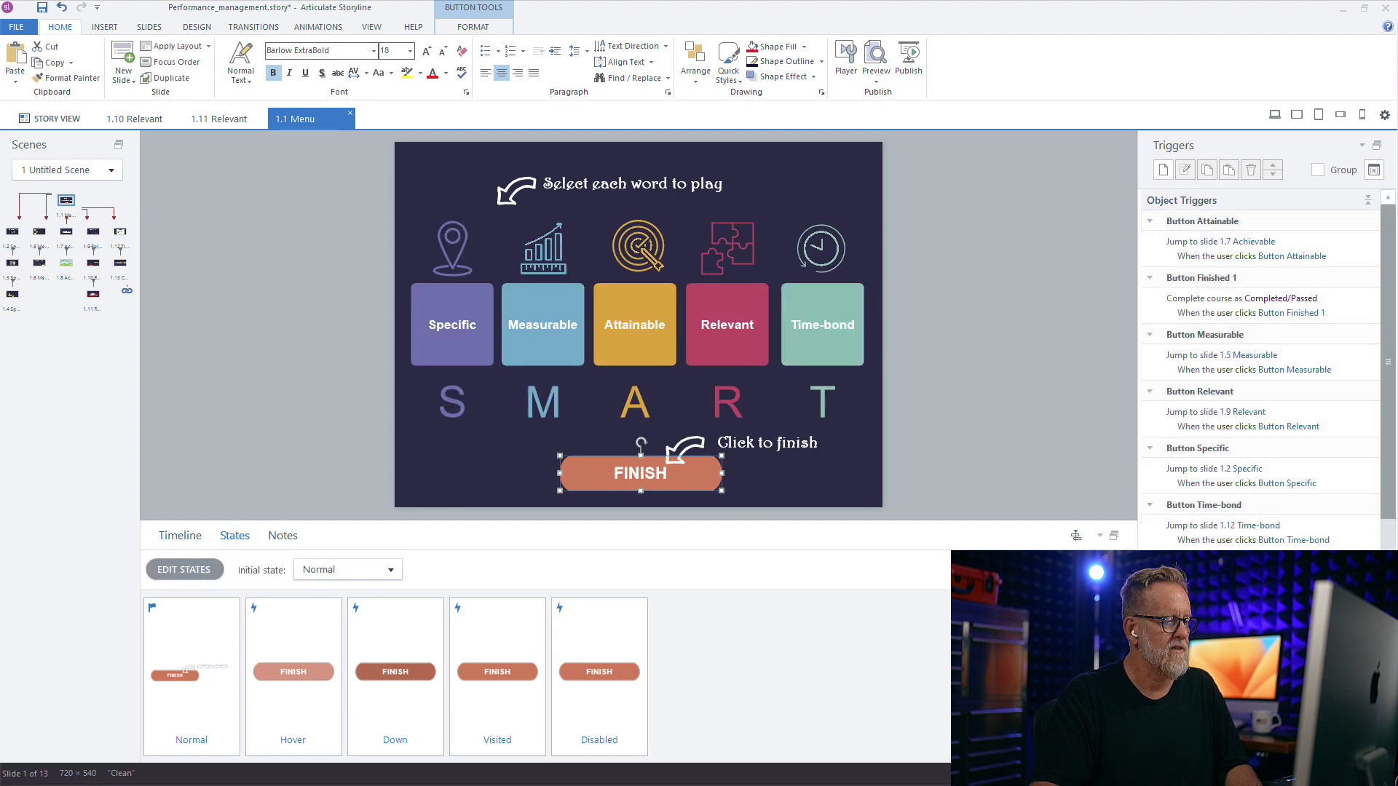
click(390, 570)
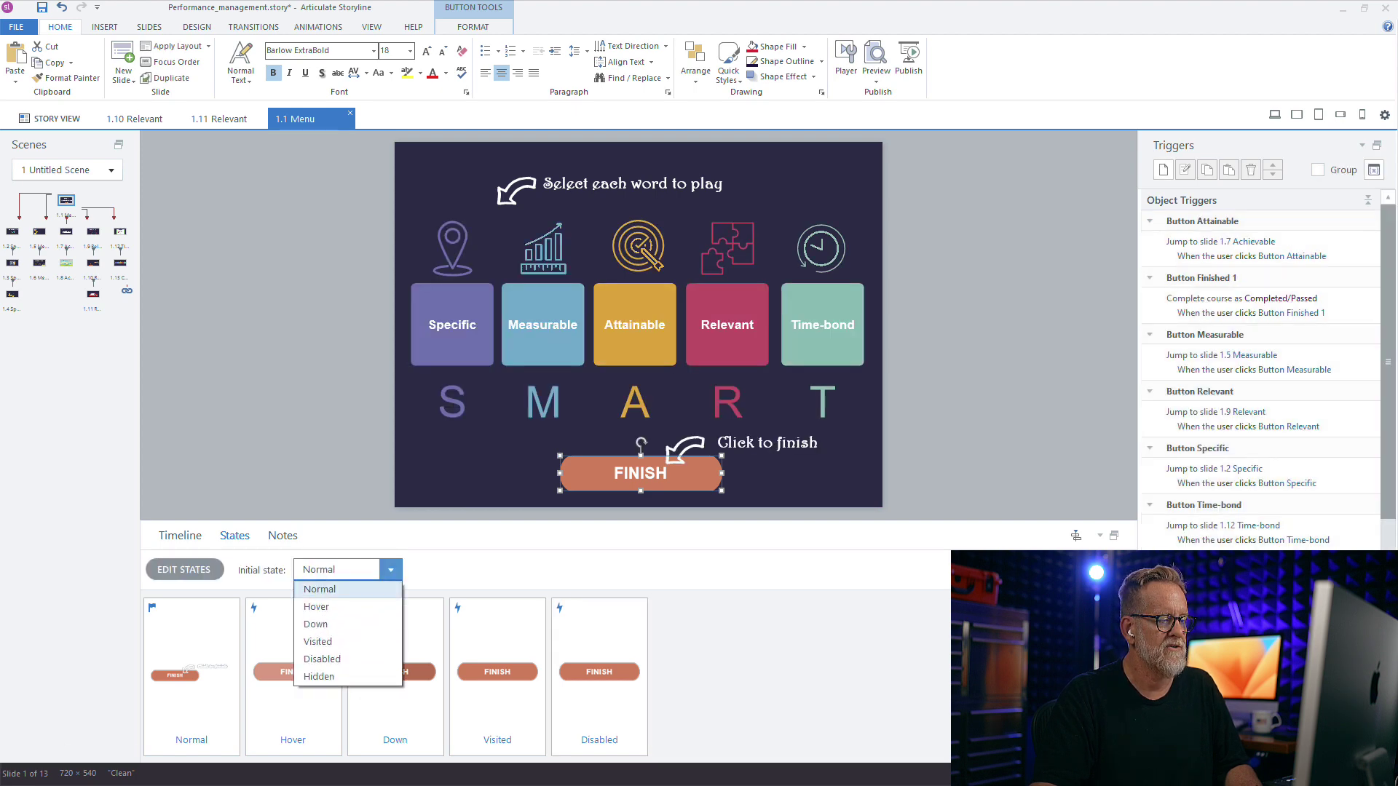
click(319, 676)
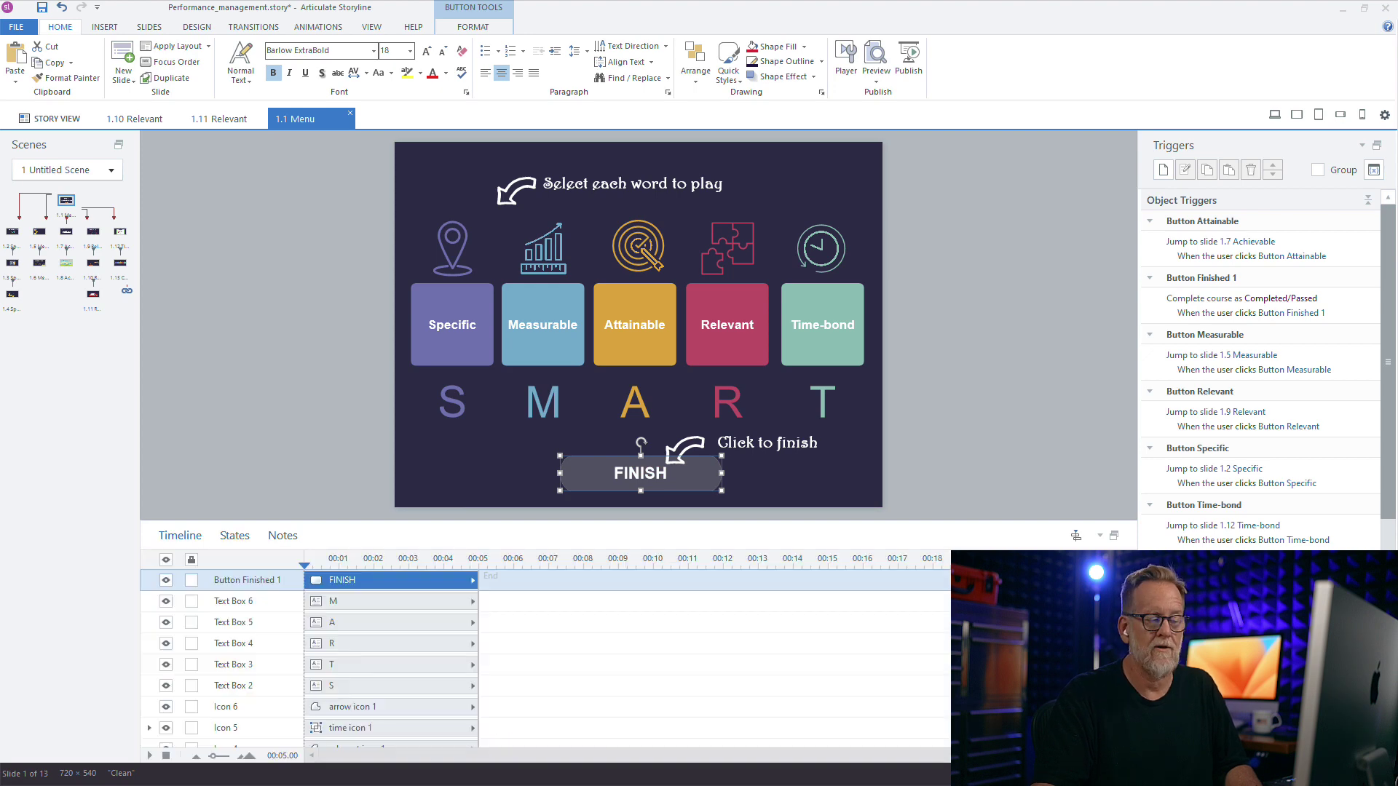
Delete slide 1.13 Completed from the scene in Story View and opt out of further delete confirmations.
click(50, 118)
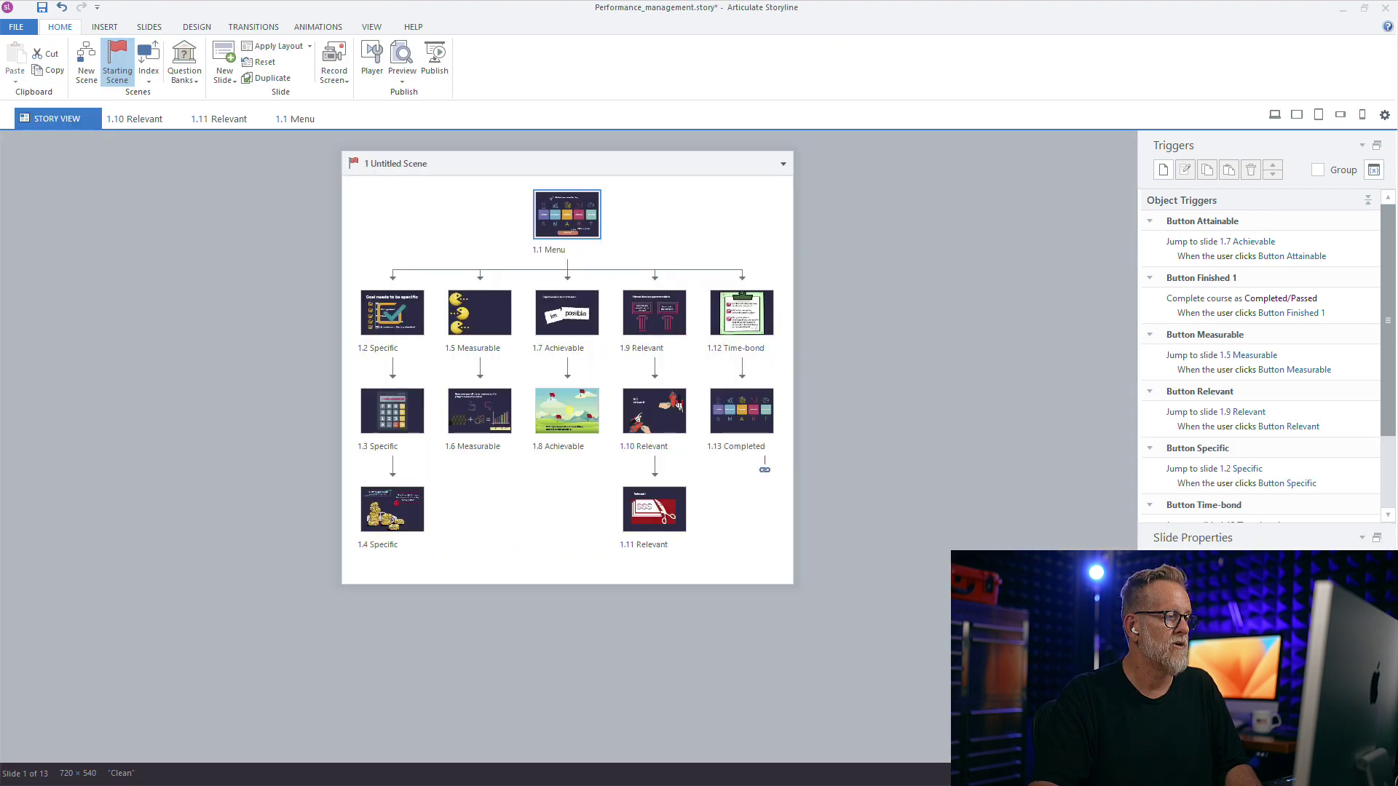
click(741, 313)
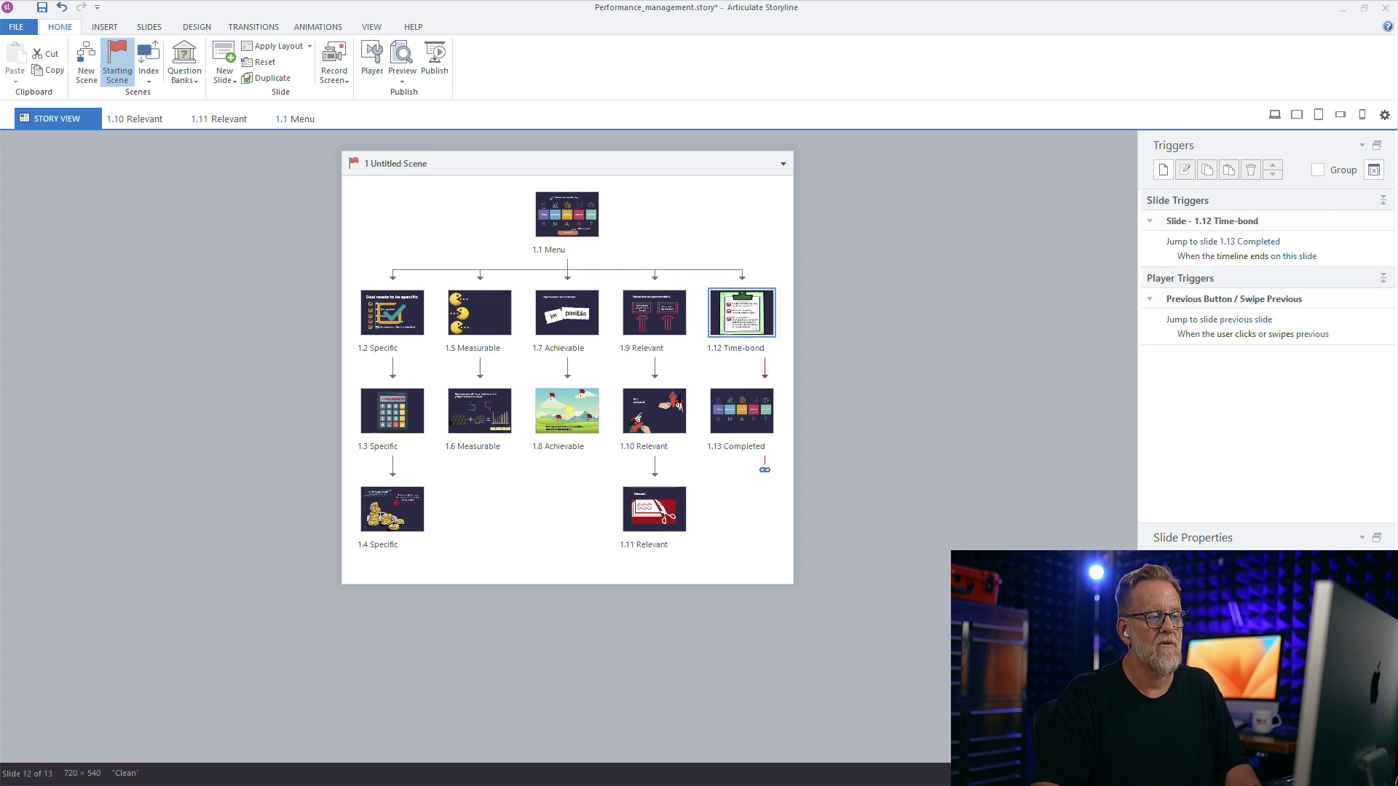
click(568, 215)
click(741, 411)
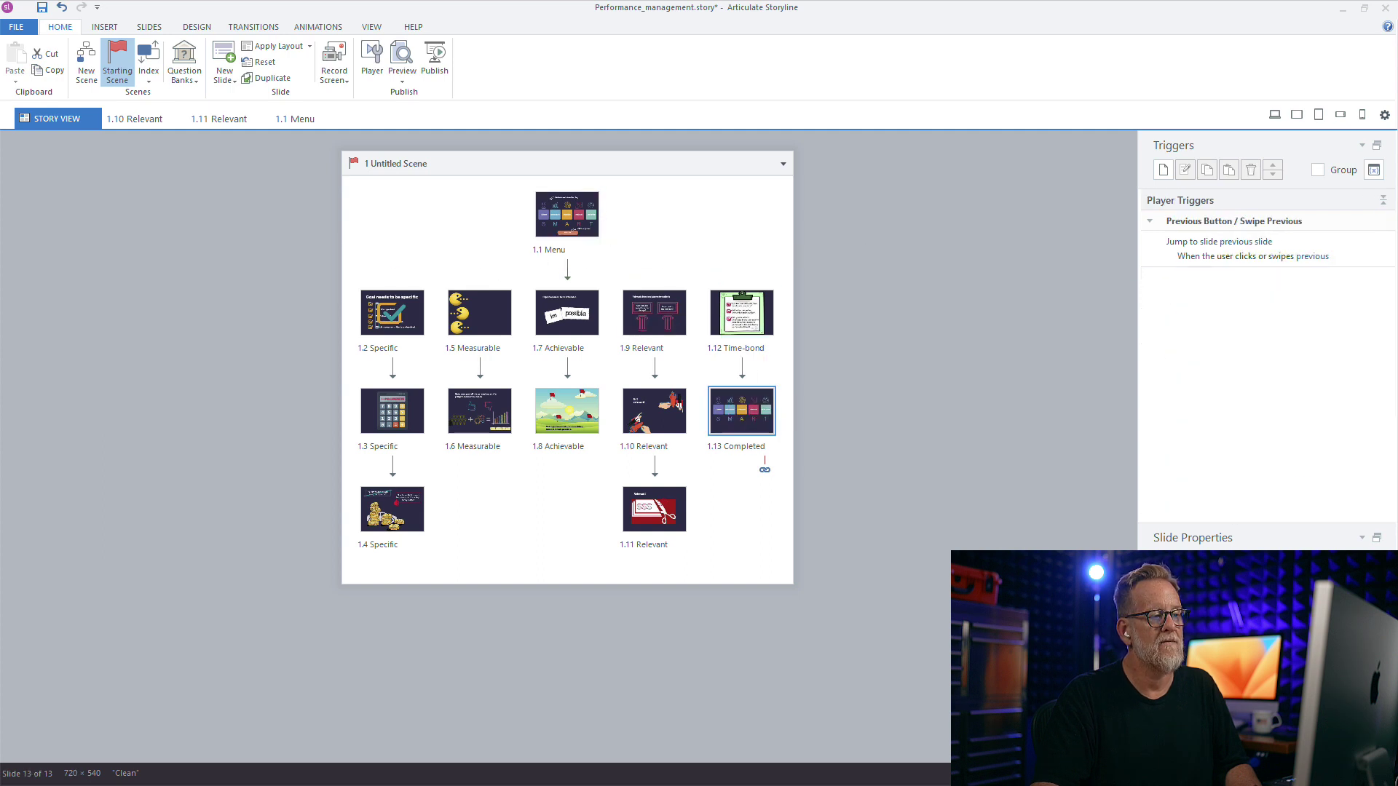
right_click(749, 398)
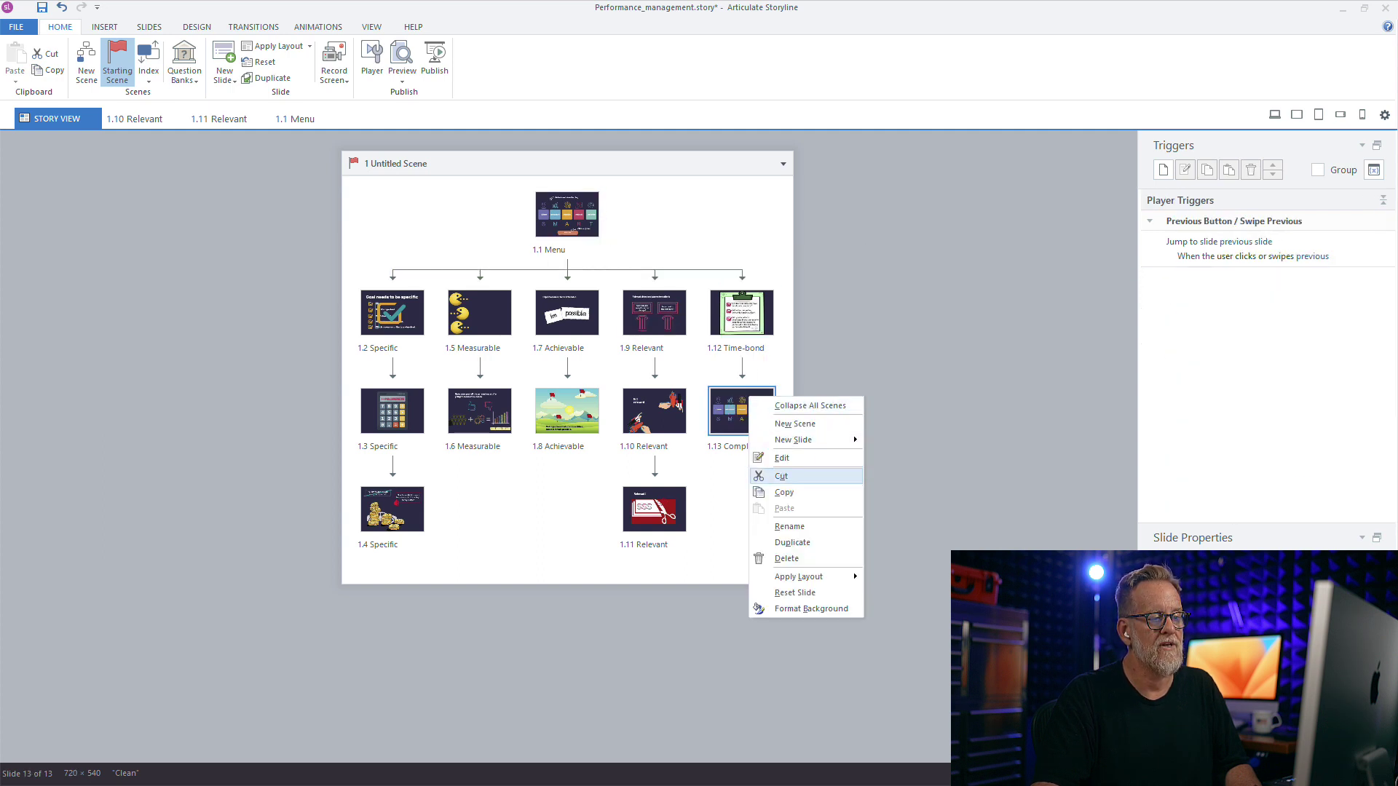
click(787, 559)
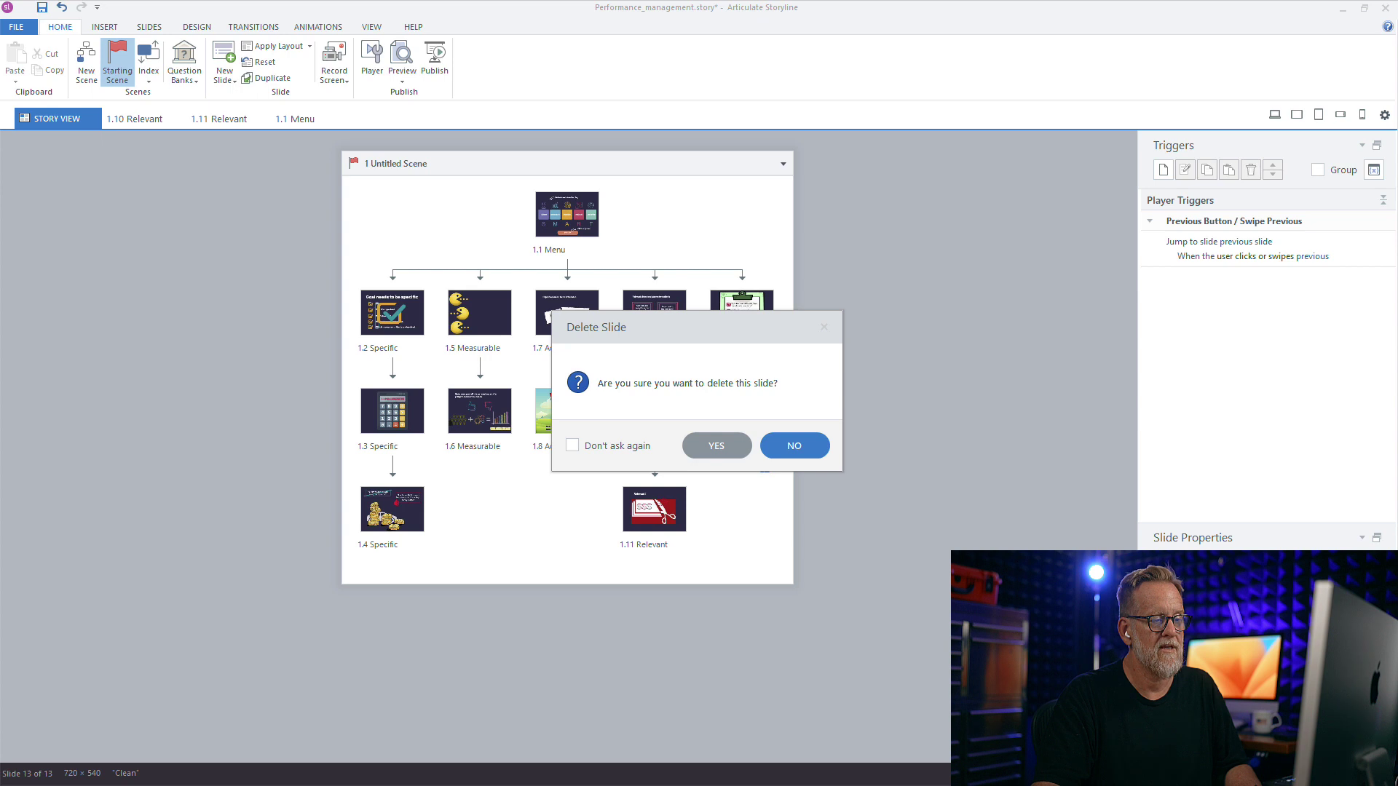
click(573, 445)
click(717, 446)
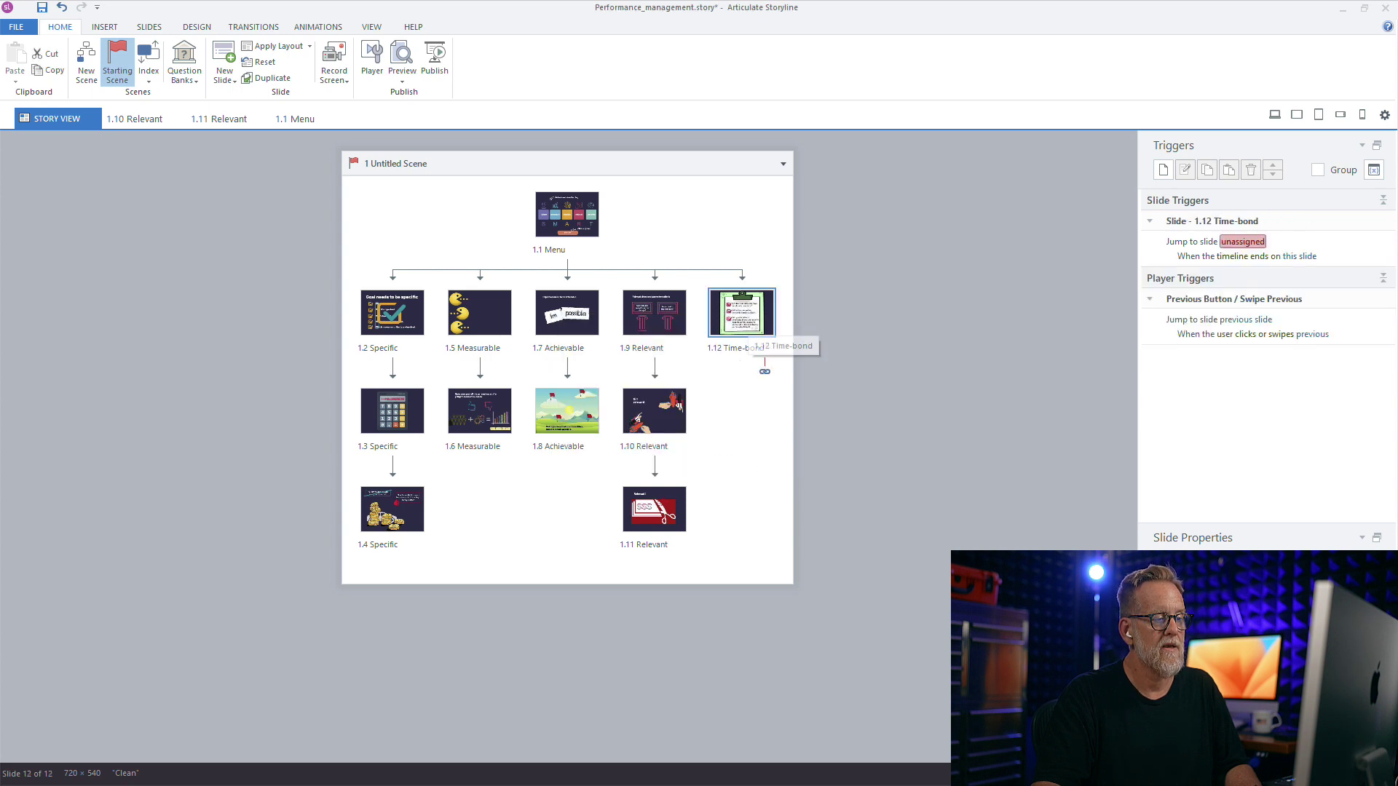
Set the timeline-end trigger of slide 1.12 Time-bond to jump to 1.1 Menu, and reopen the Menu slide.
click(1242, 241)
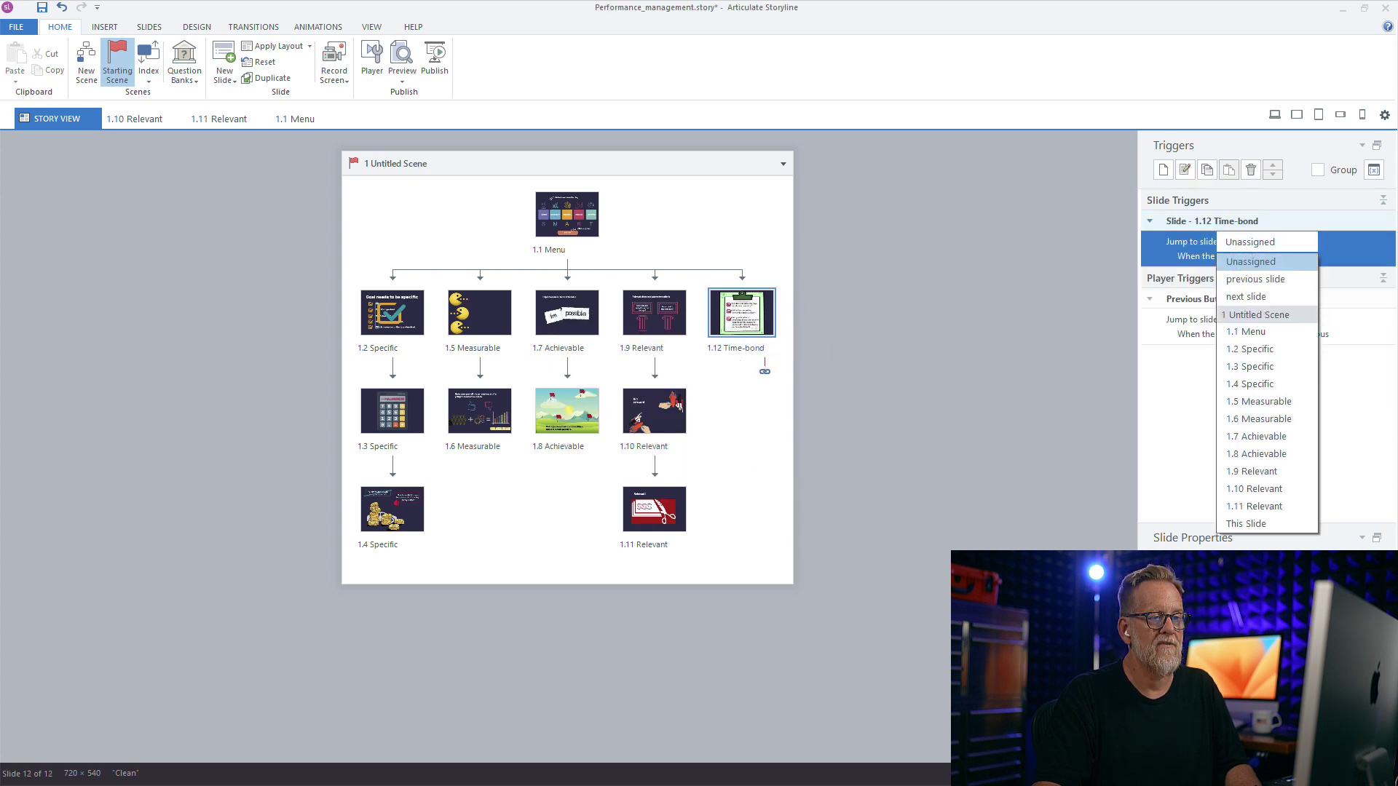
click(1246, 331)
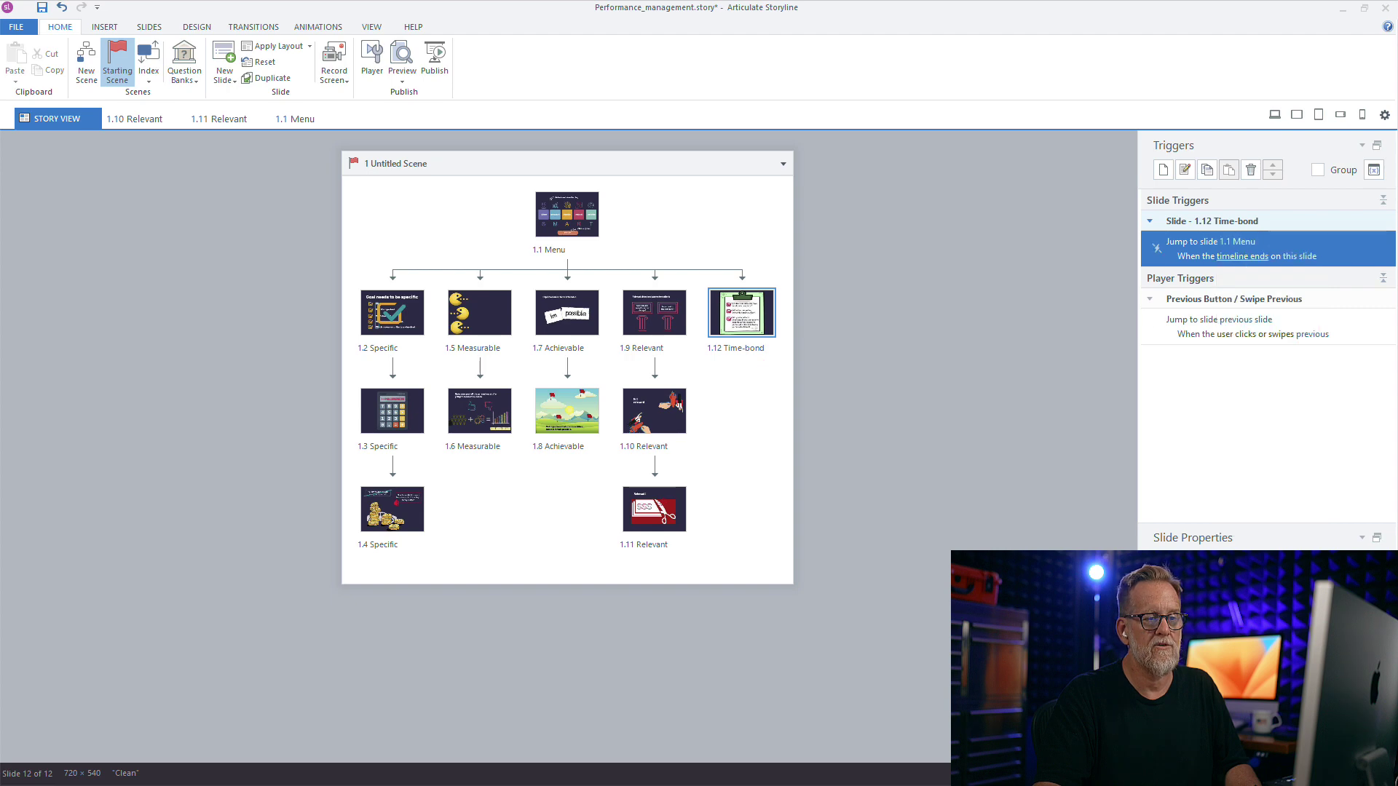
click(567, 215)
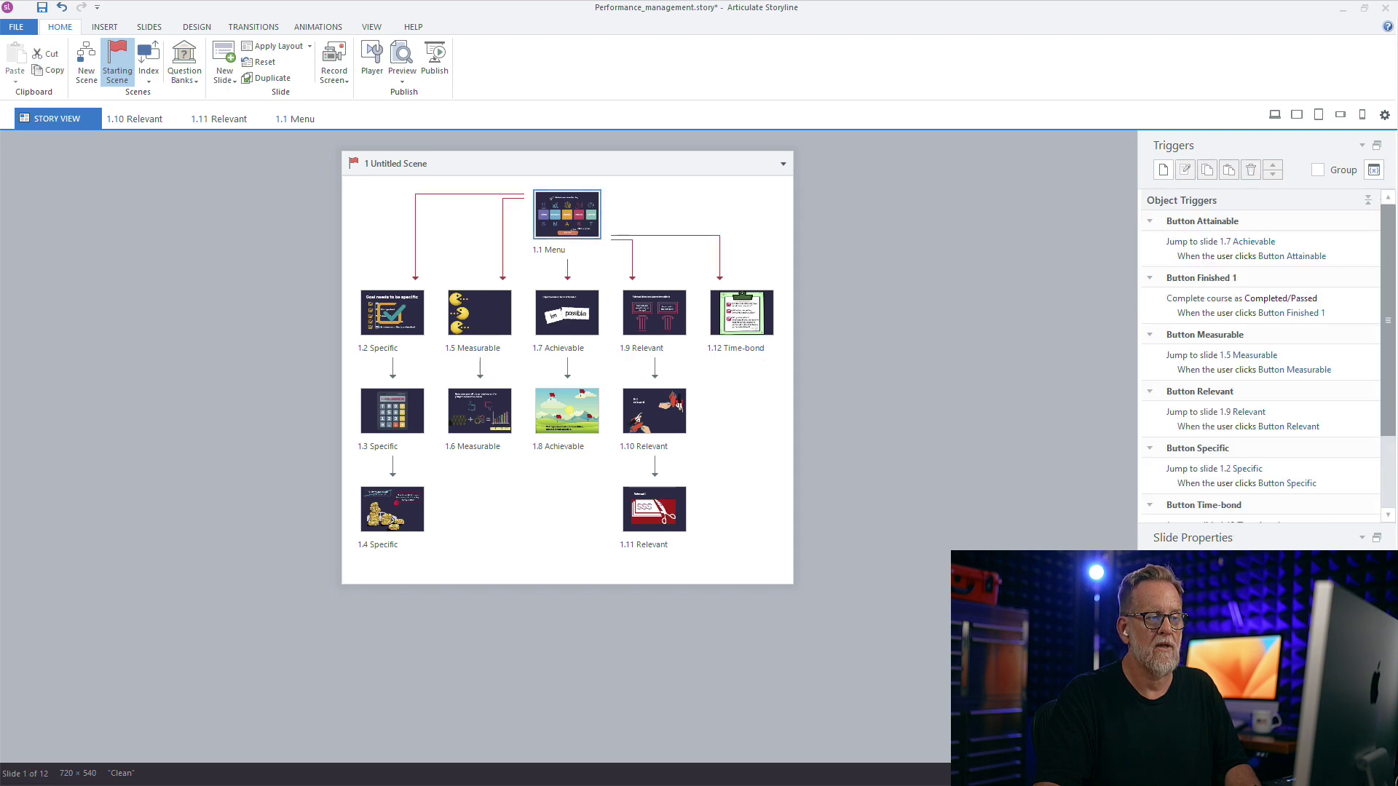
double_click(567, 215)
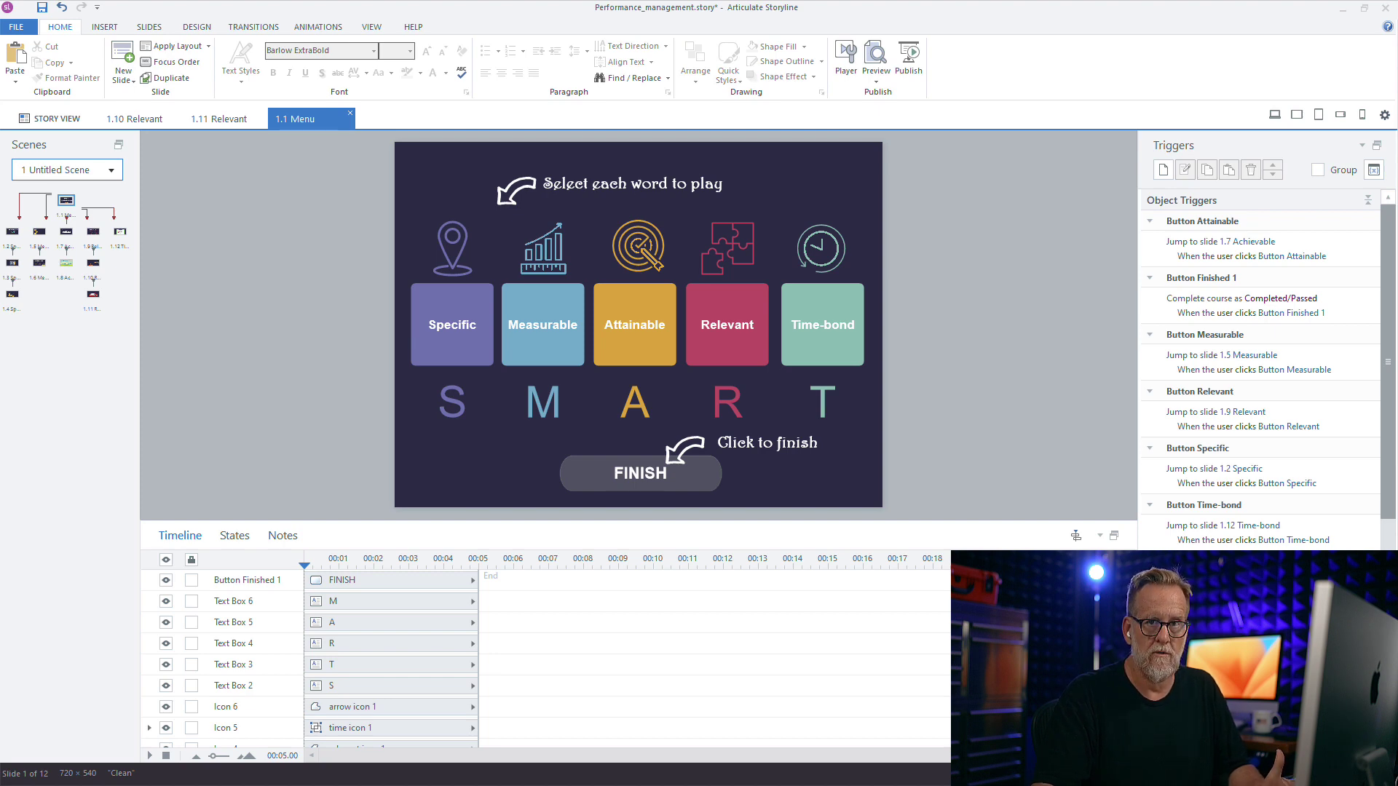
Look over the FINISH and SMART buttons on the Menu slide and turn on grouping for the slide's triggers.
click(668, 473)
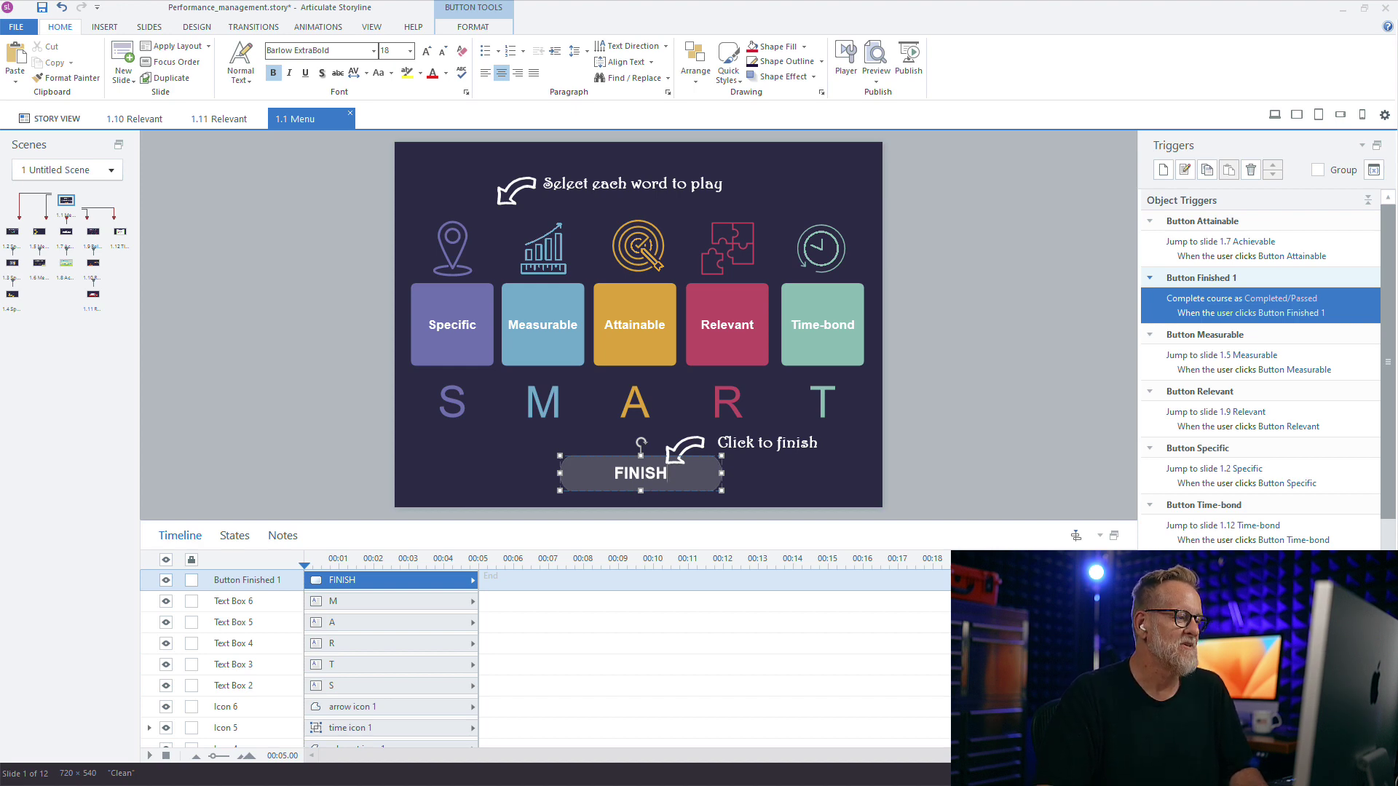
click(453, 325)
click(544, 325)
key(Tab)
key(Tab)
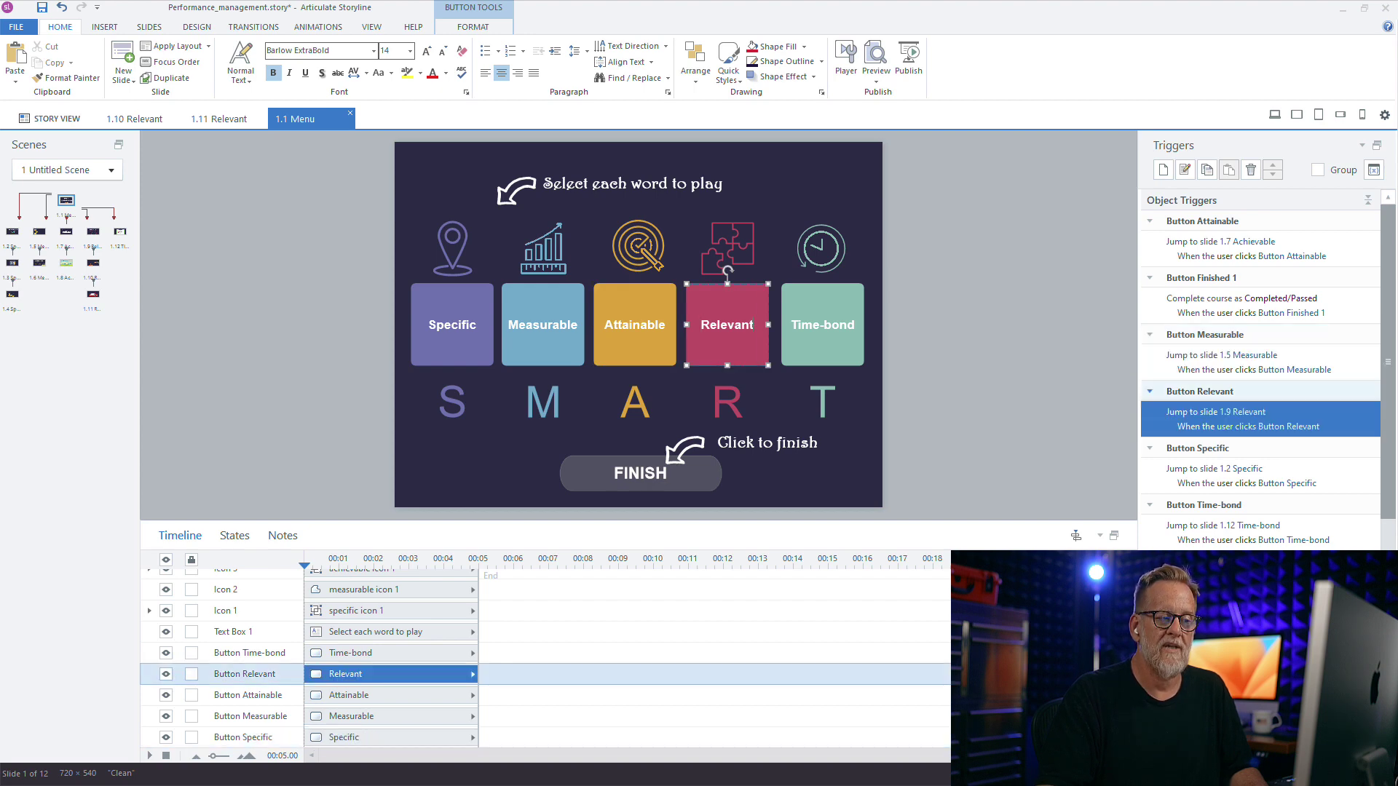
click(1318, 170)
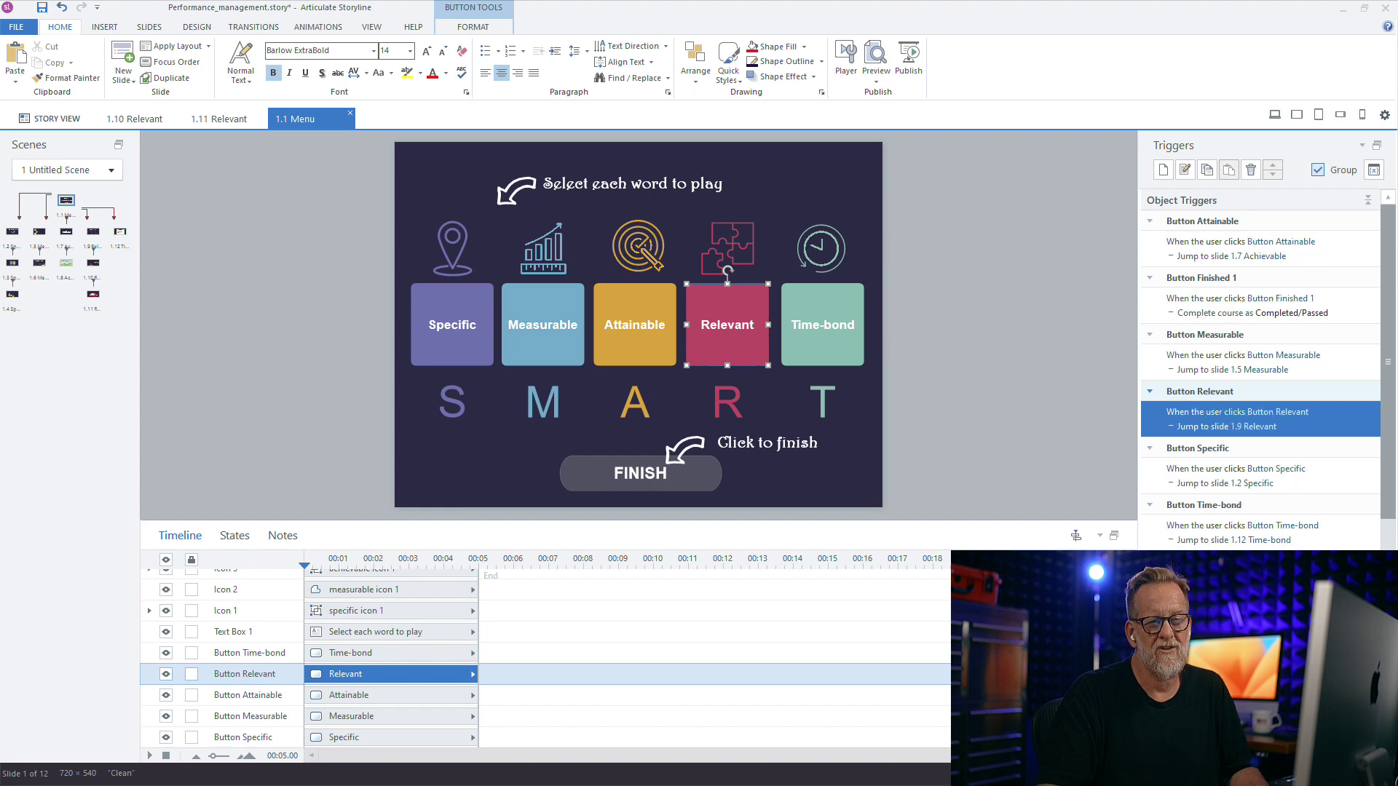
Create a True/False project variable named S_Complete with the default value False.
click(1374, 170)
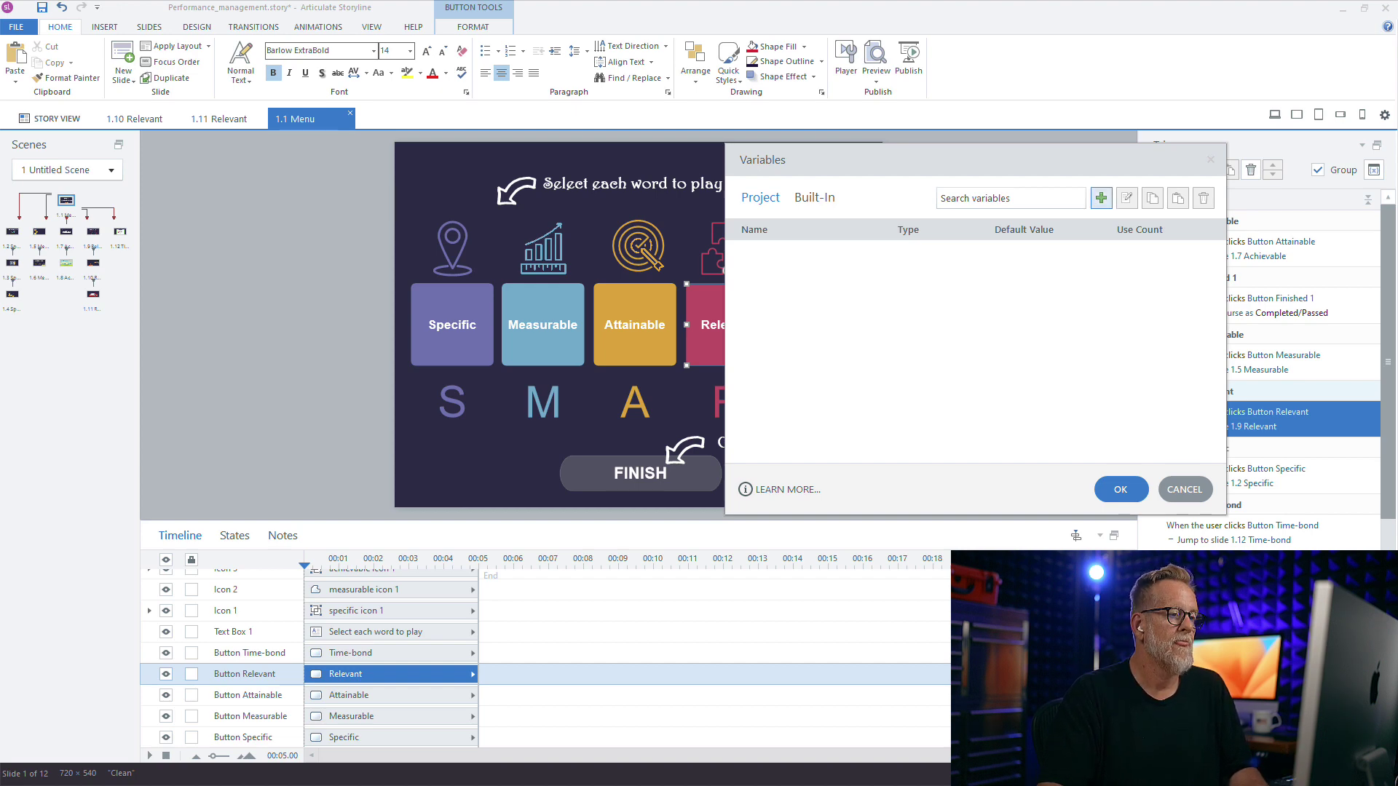
click(1101, 198)
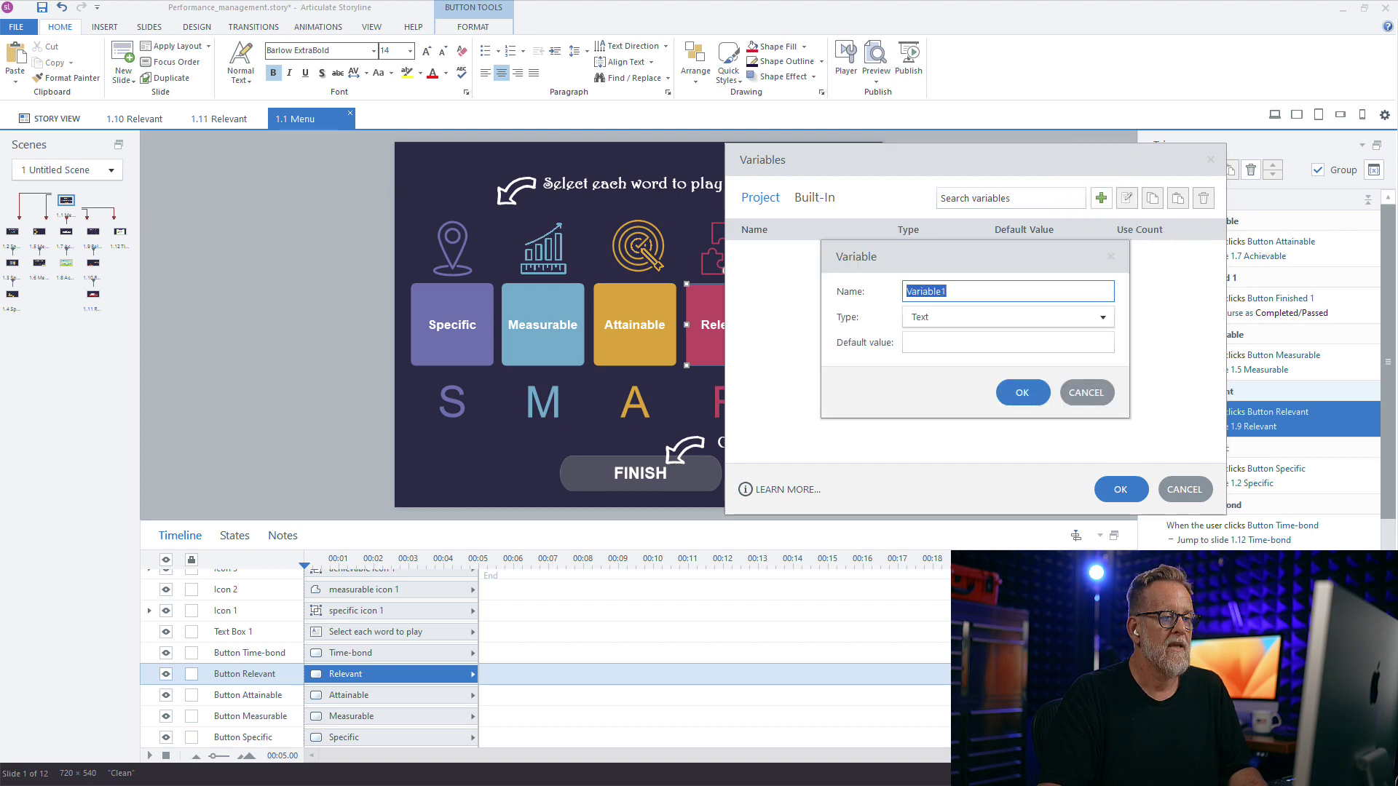
text(S_)
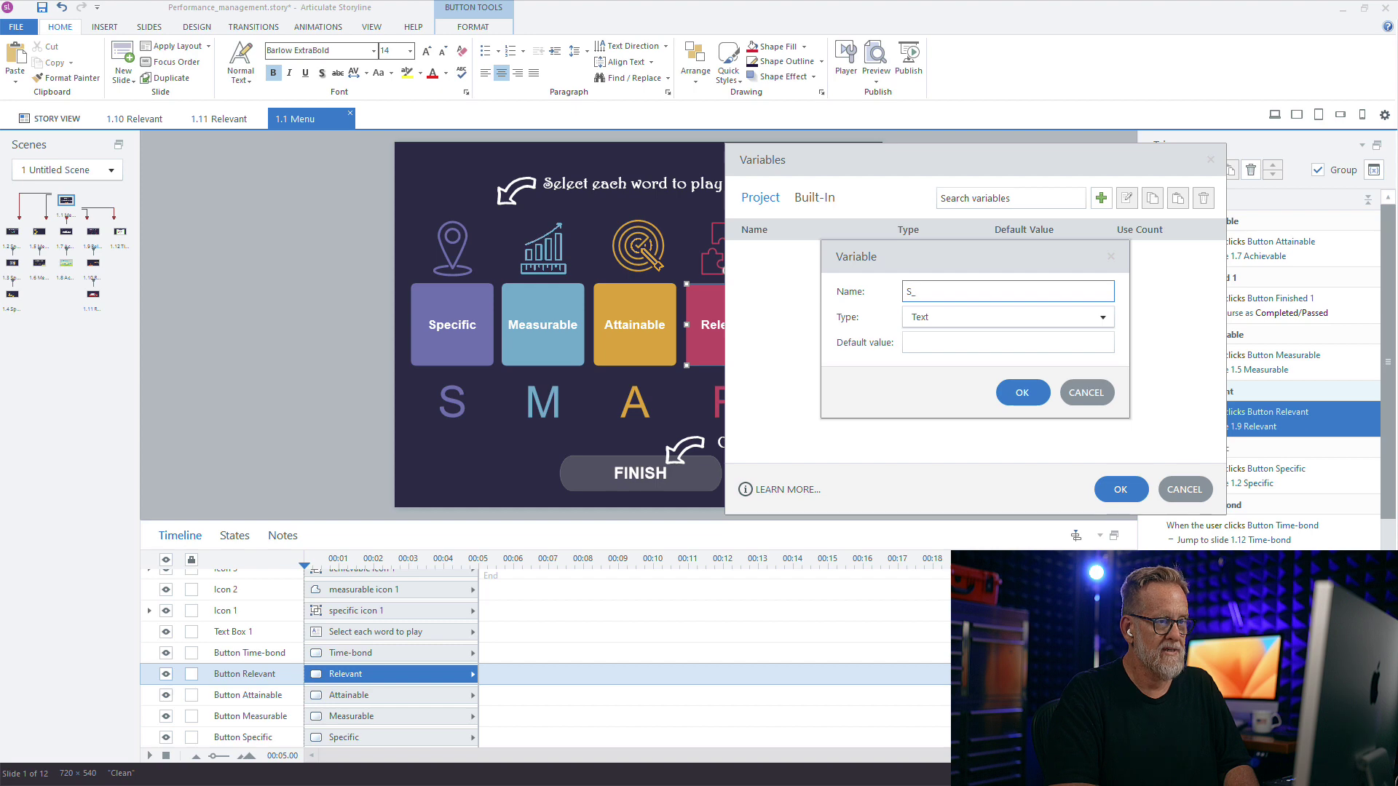
text(Comple)
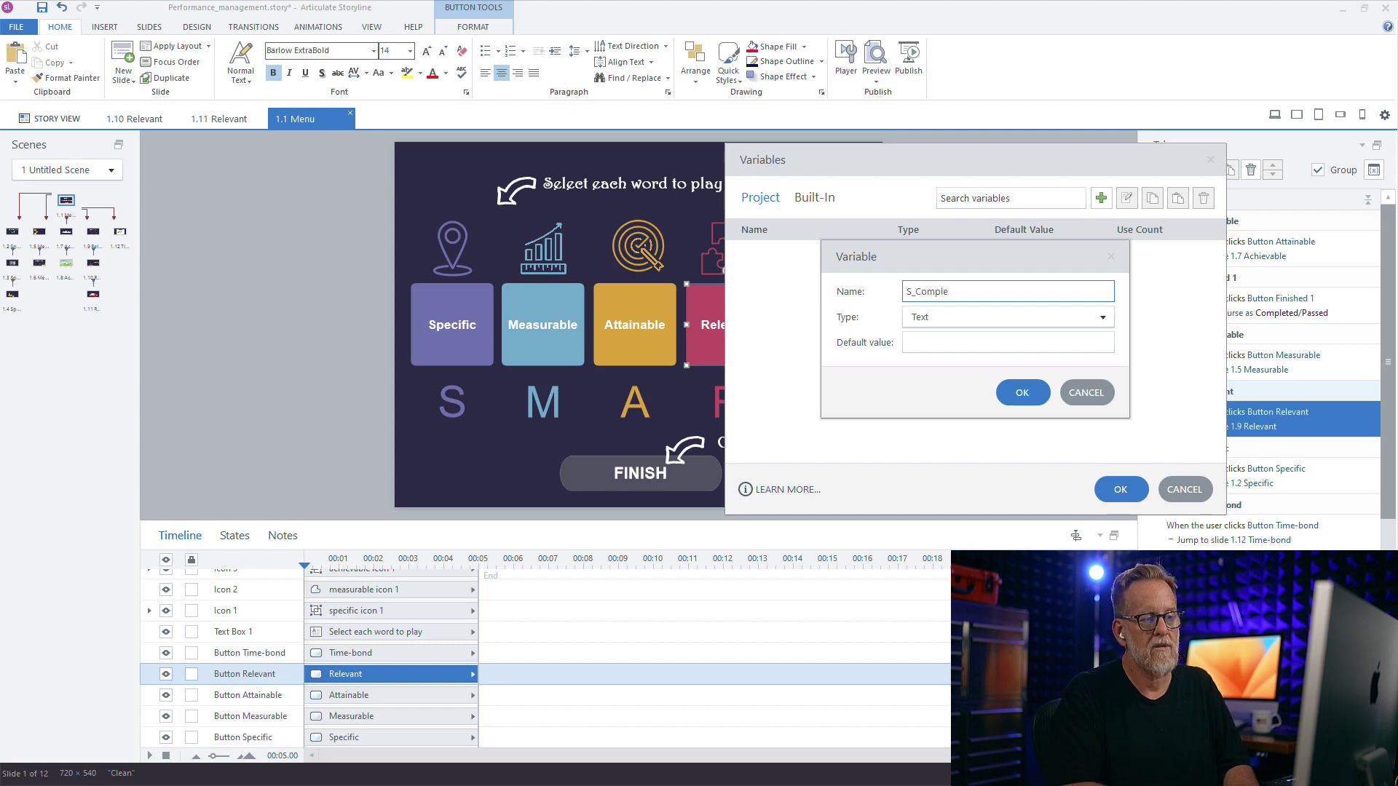
text(te)
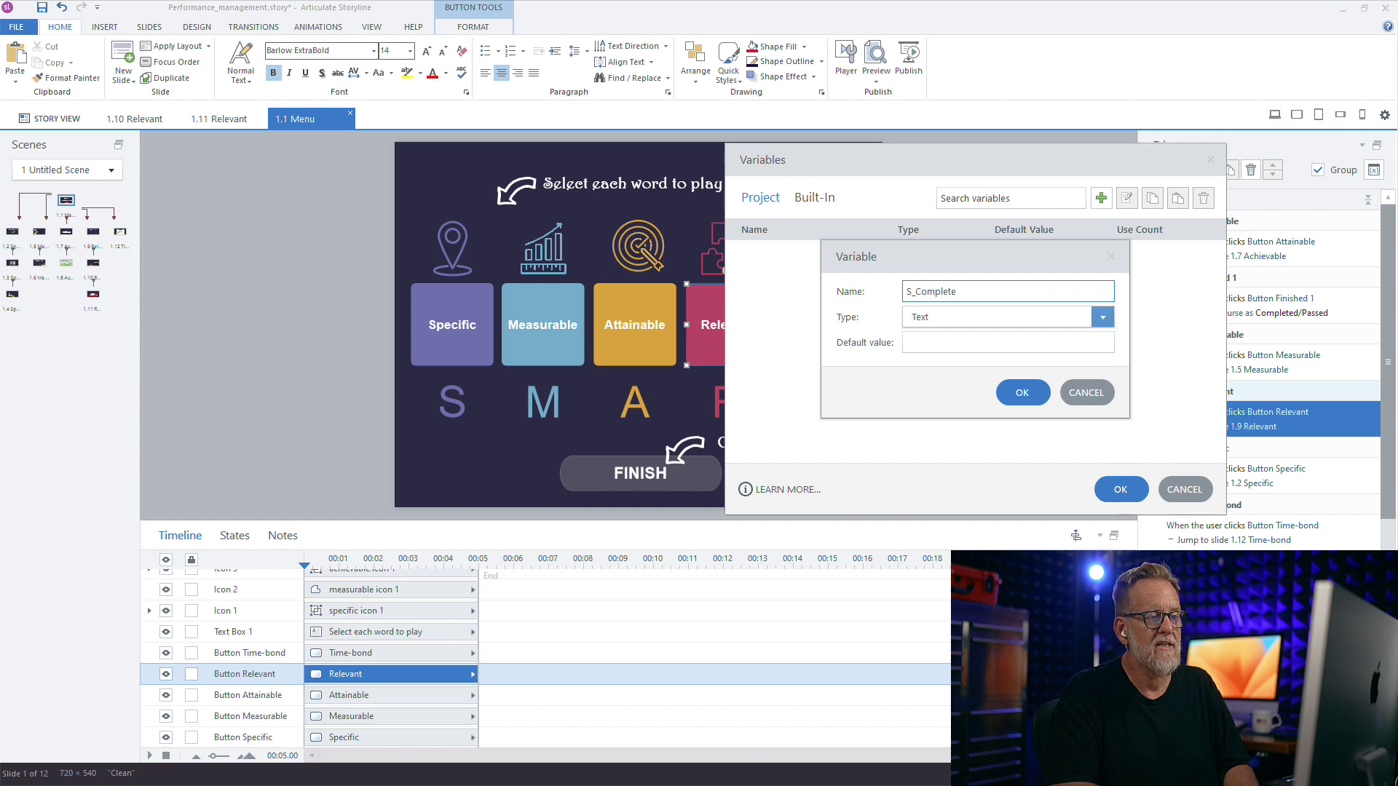
click(1102, 318)
click(946, 335)
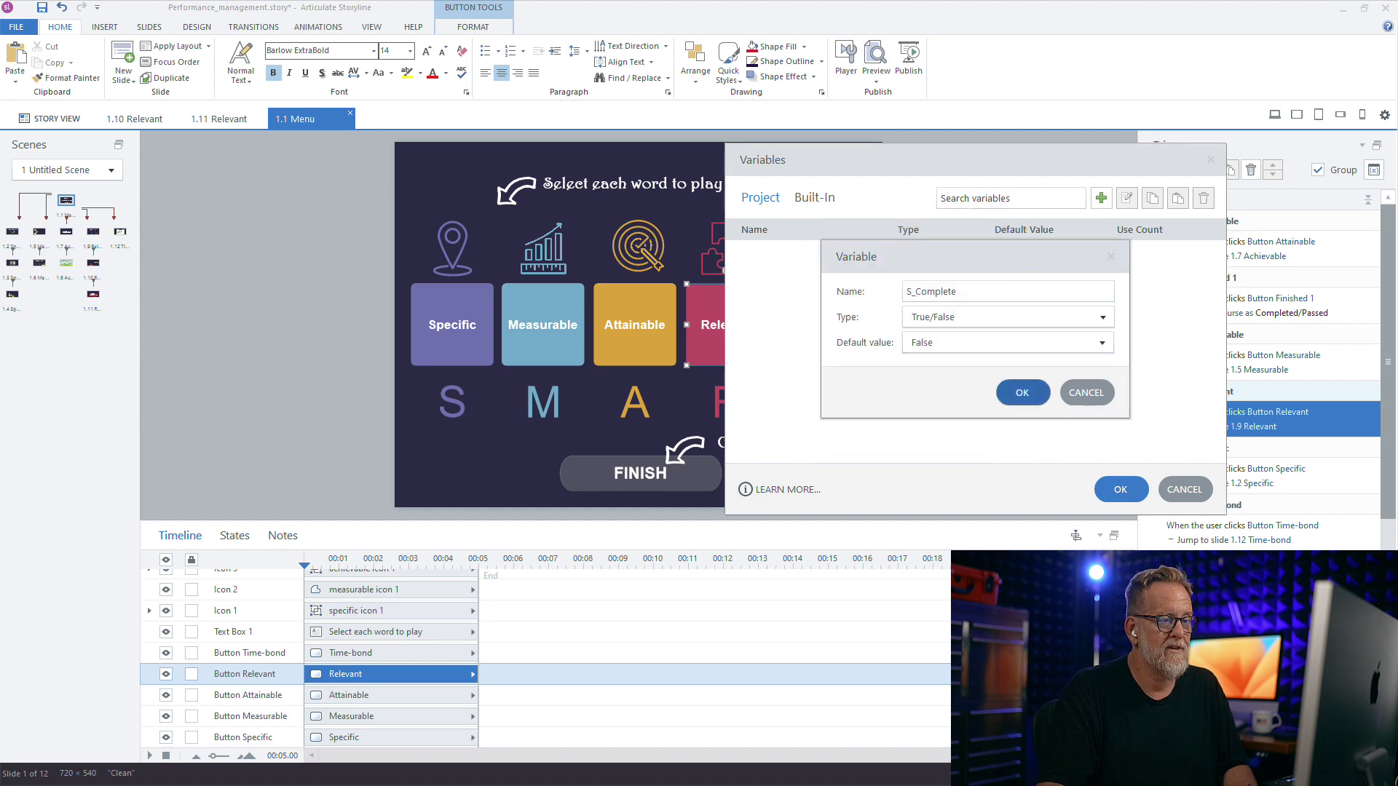
click(1022, 394)
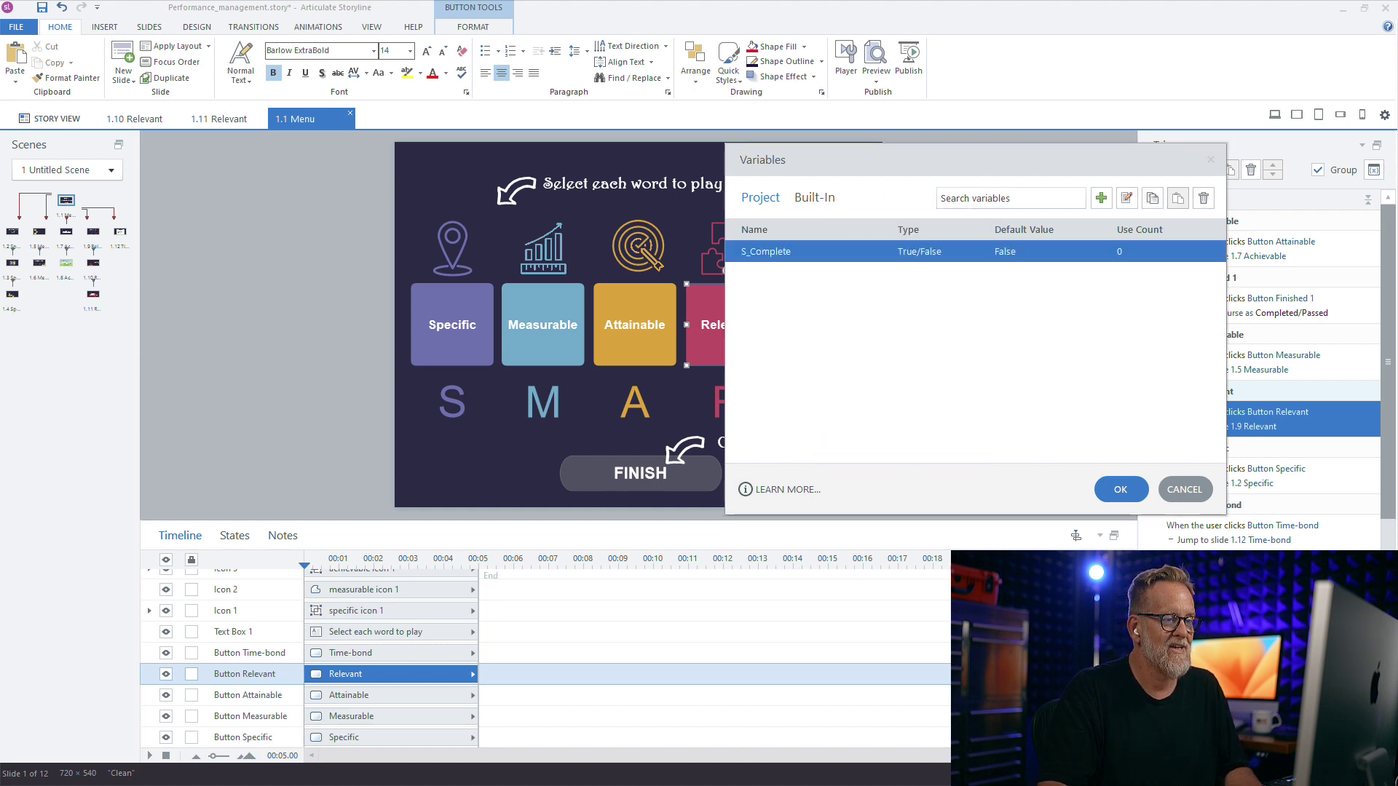
Create a second True/False project variable named M_Complete.
click(1101, 198)
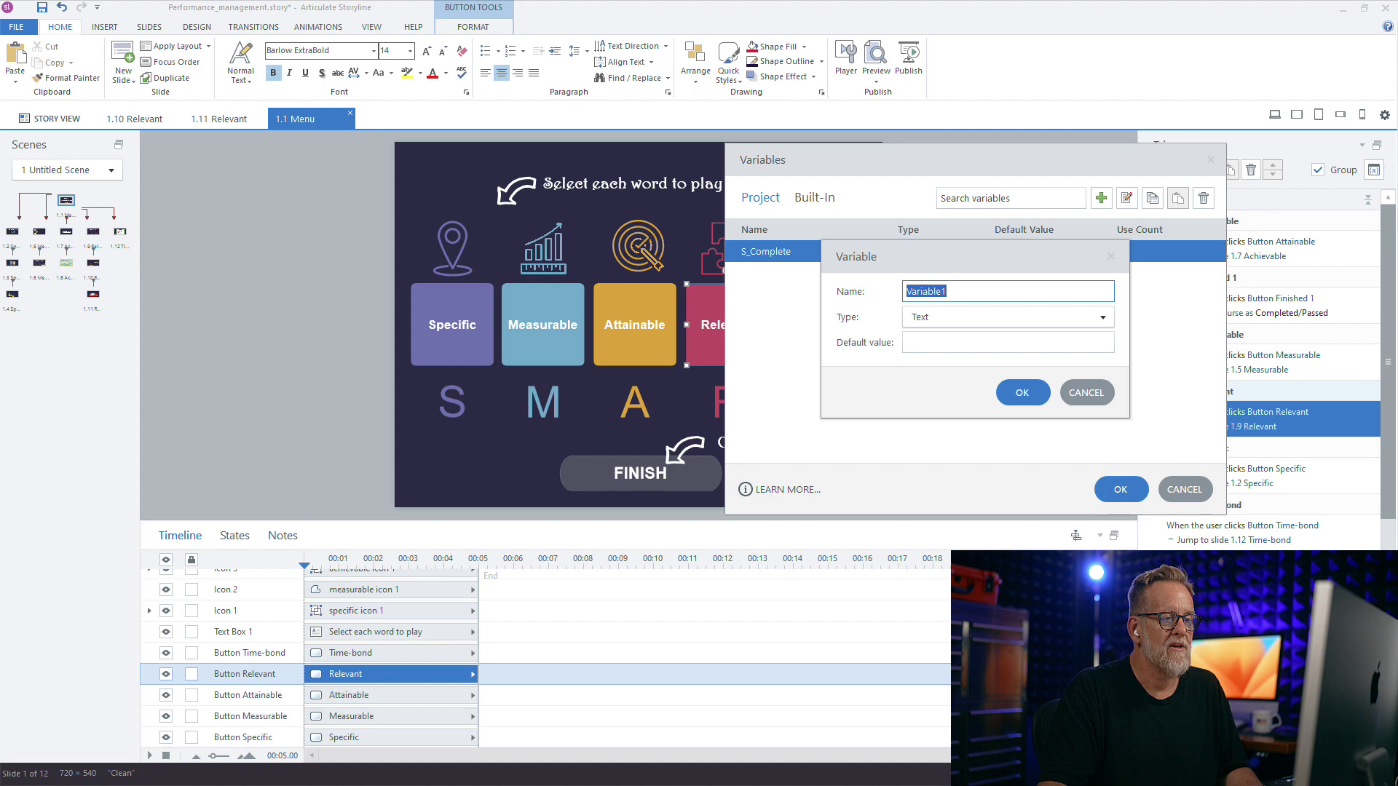
text(M_Comple)
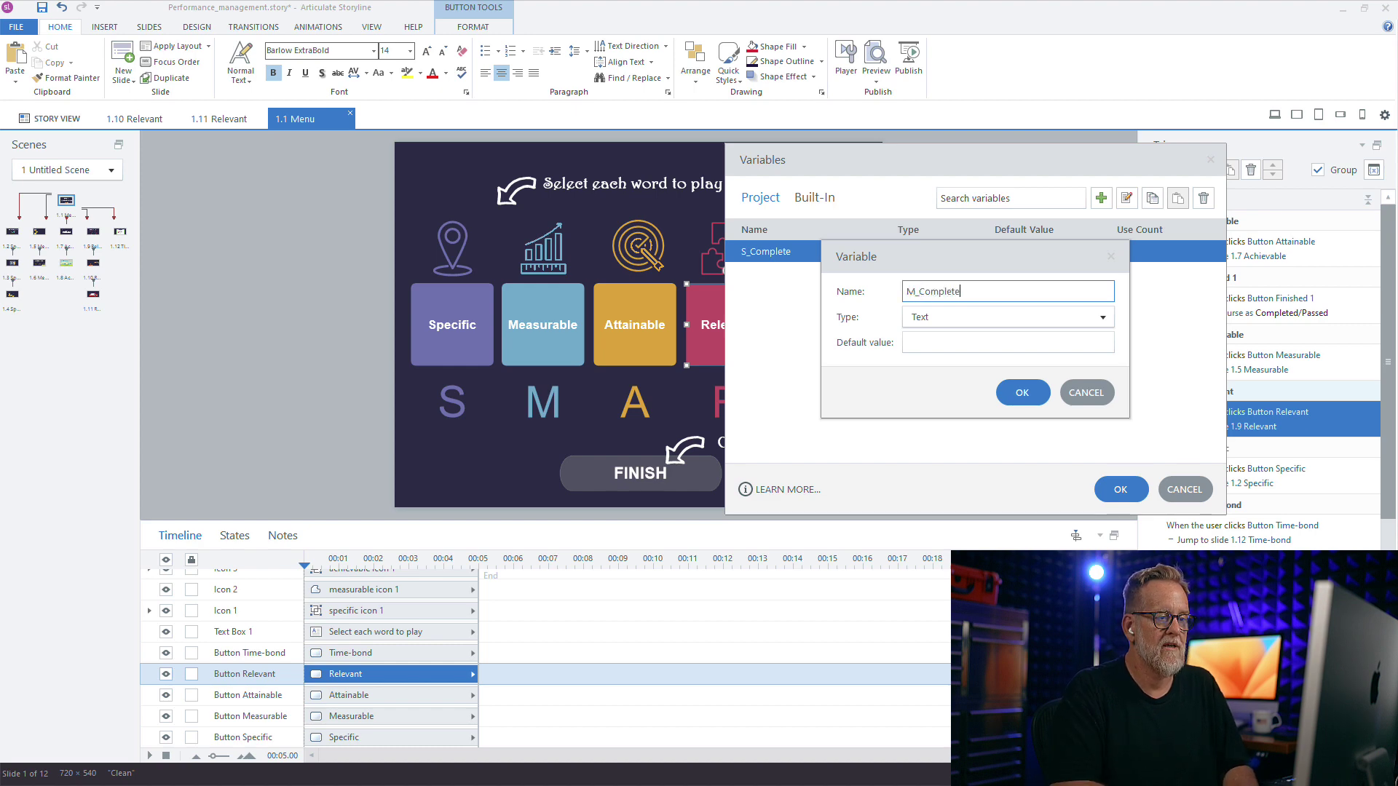
text(te)
click(1103, 317)
click(946, 336)
click(1022, 392)
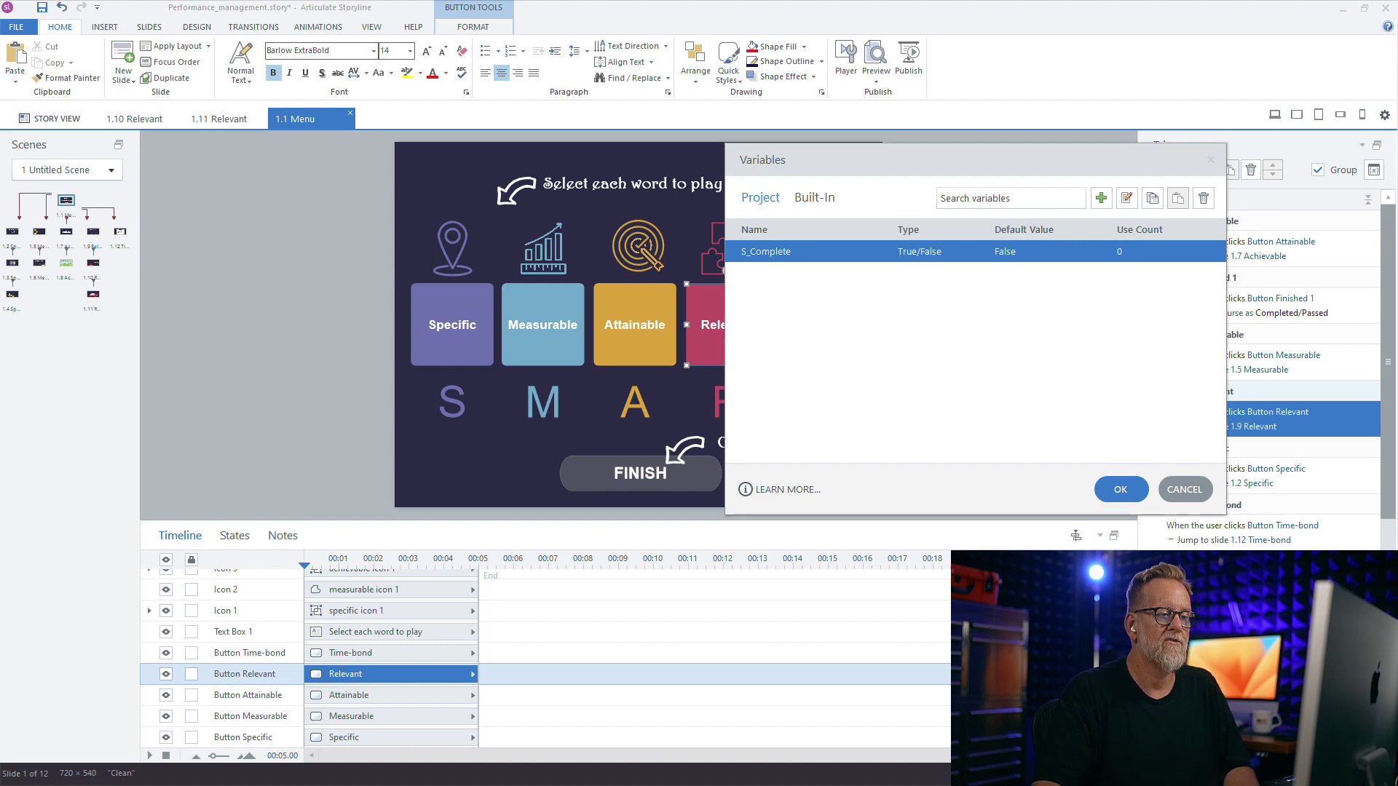
Create a True/False project variable named A_Complete with the default value False.
click(1101, 198)
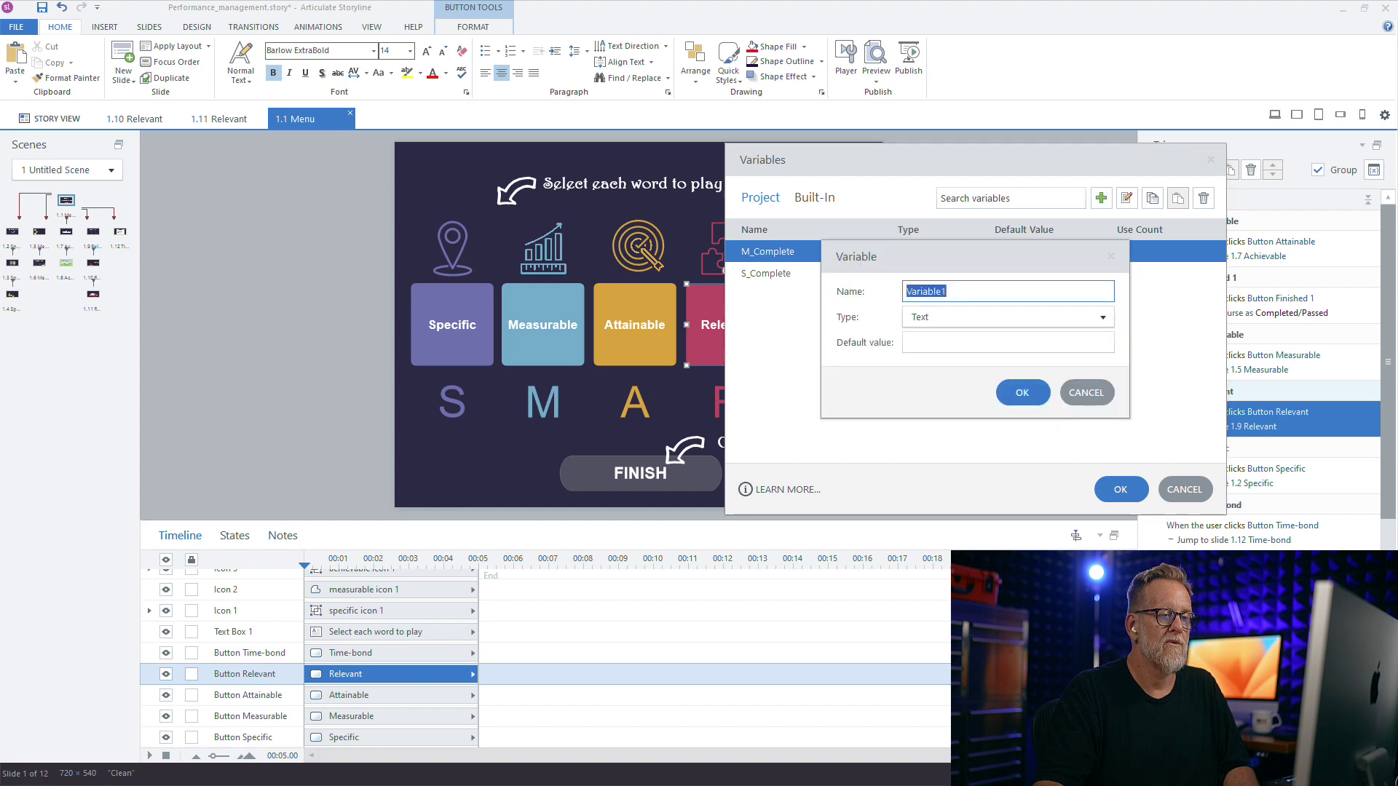
text(A_Complete)
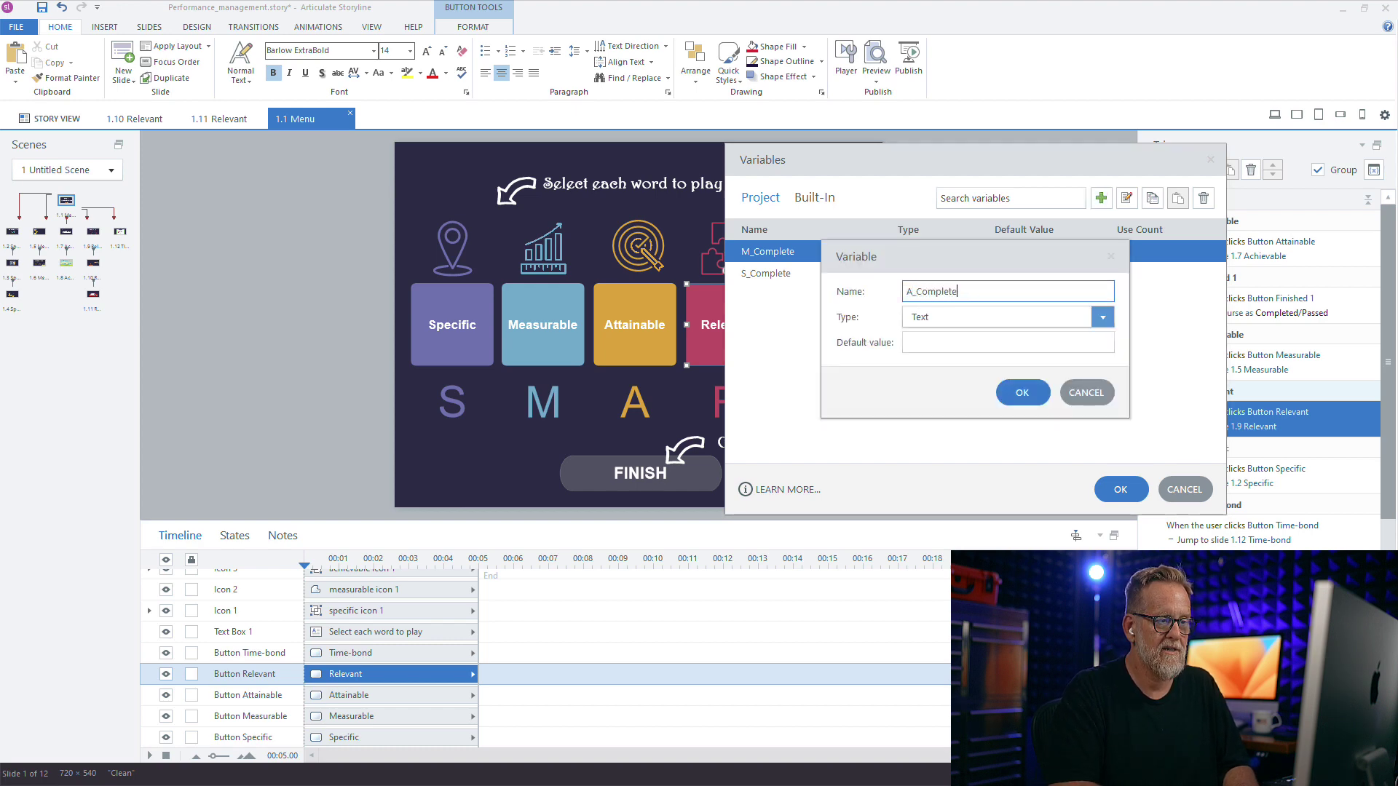
key(Tab)
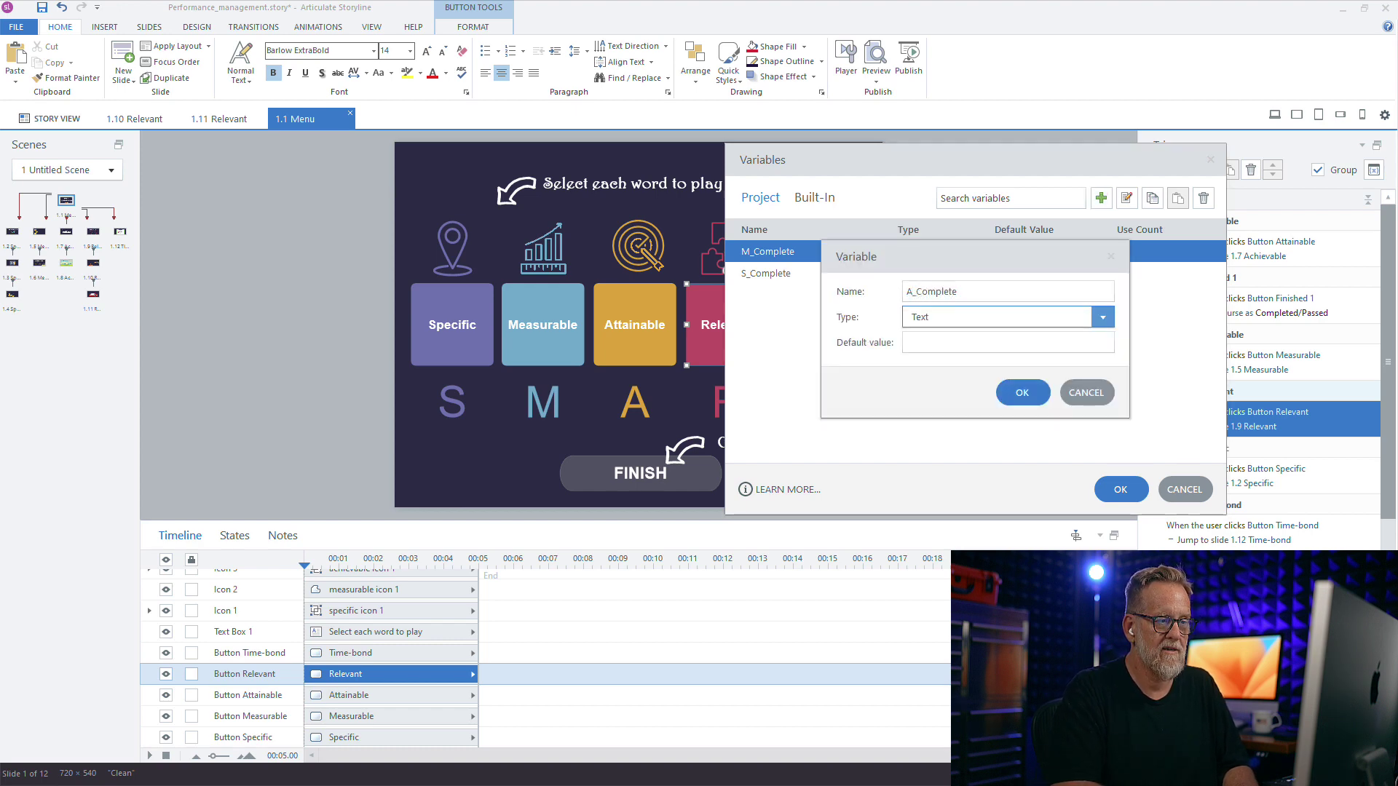
key(t)
key(Return)
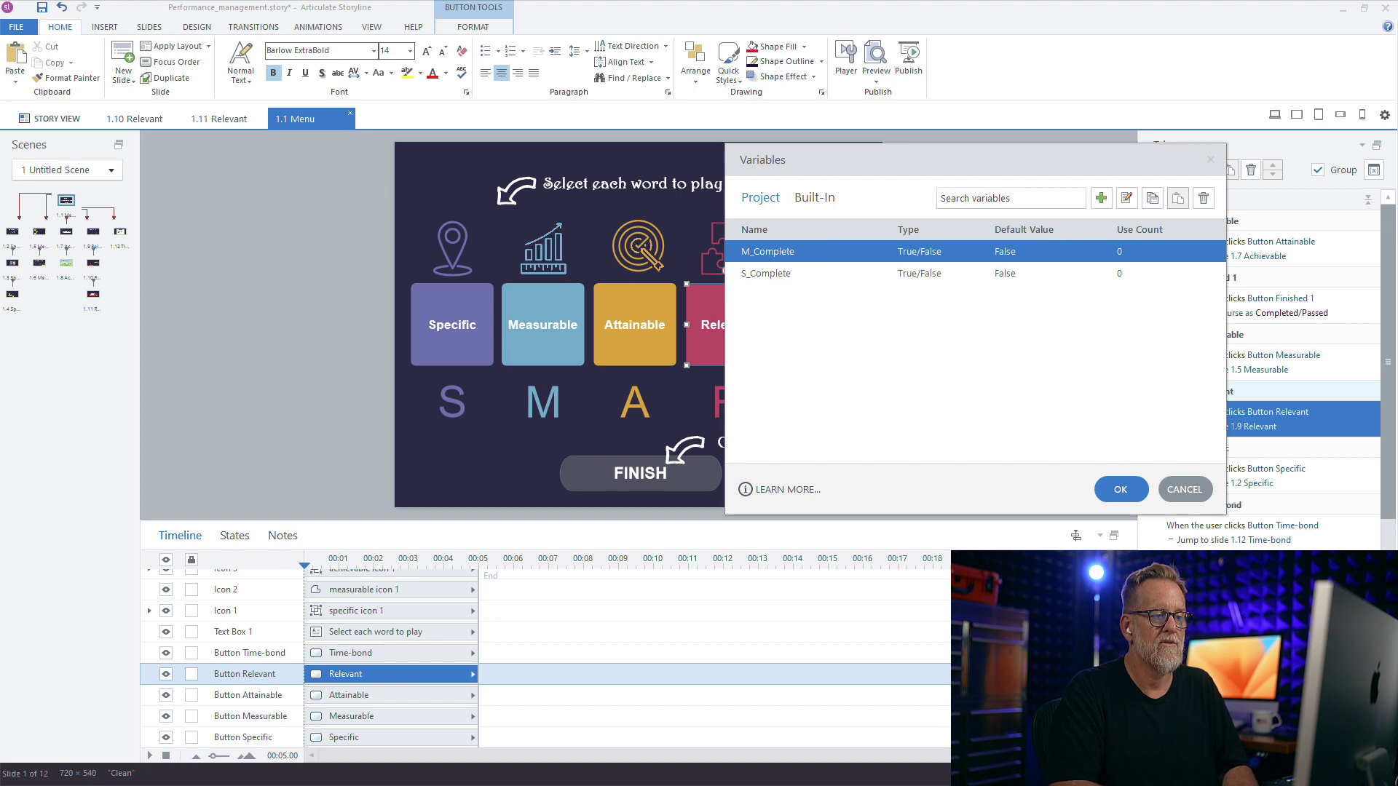
Create a True/False project variable named R_Complete with the default value False.
click(1101, 198)
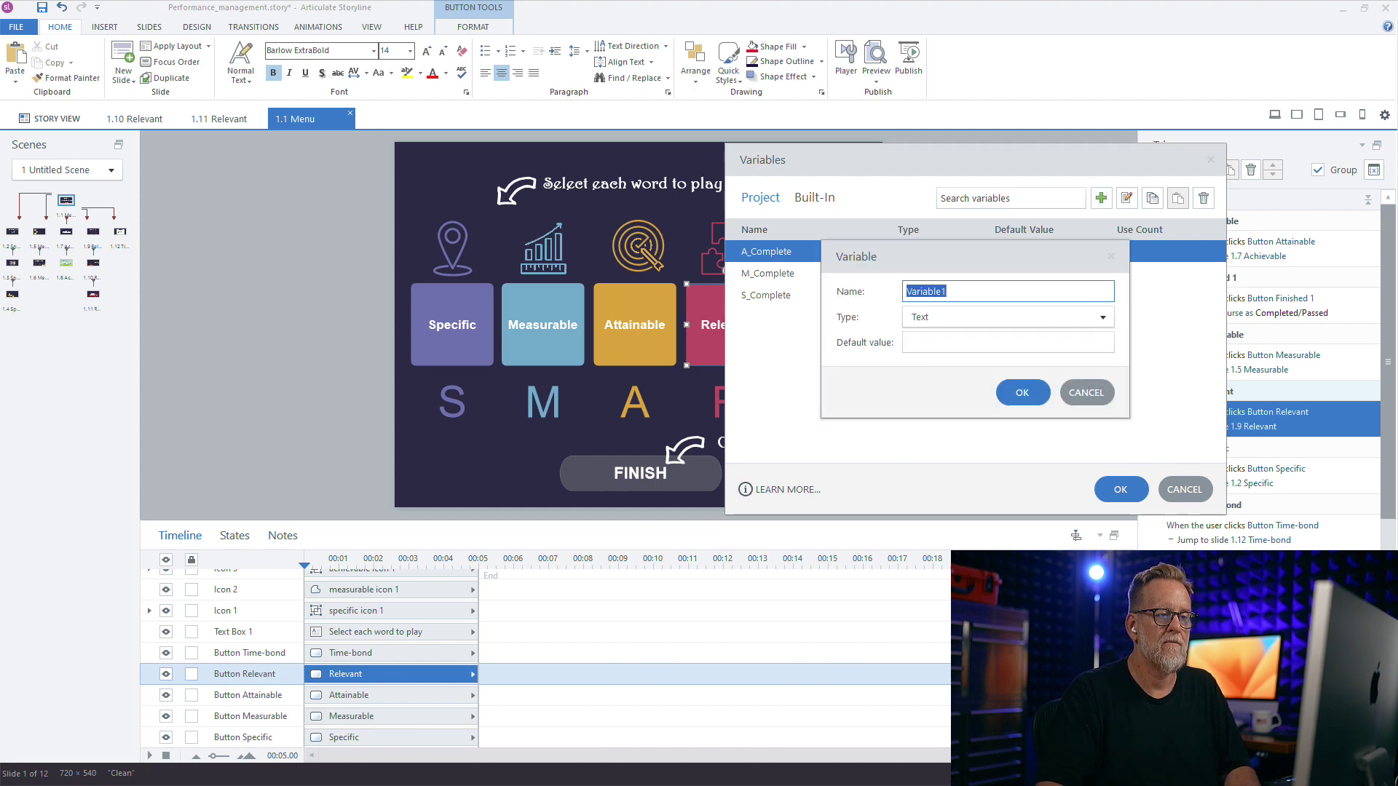
text(R)
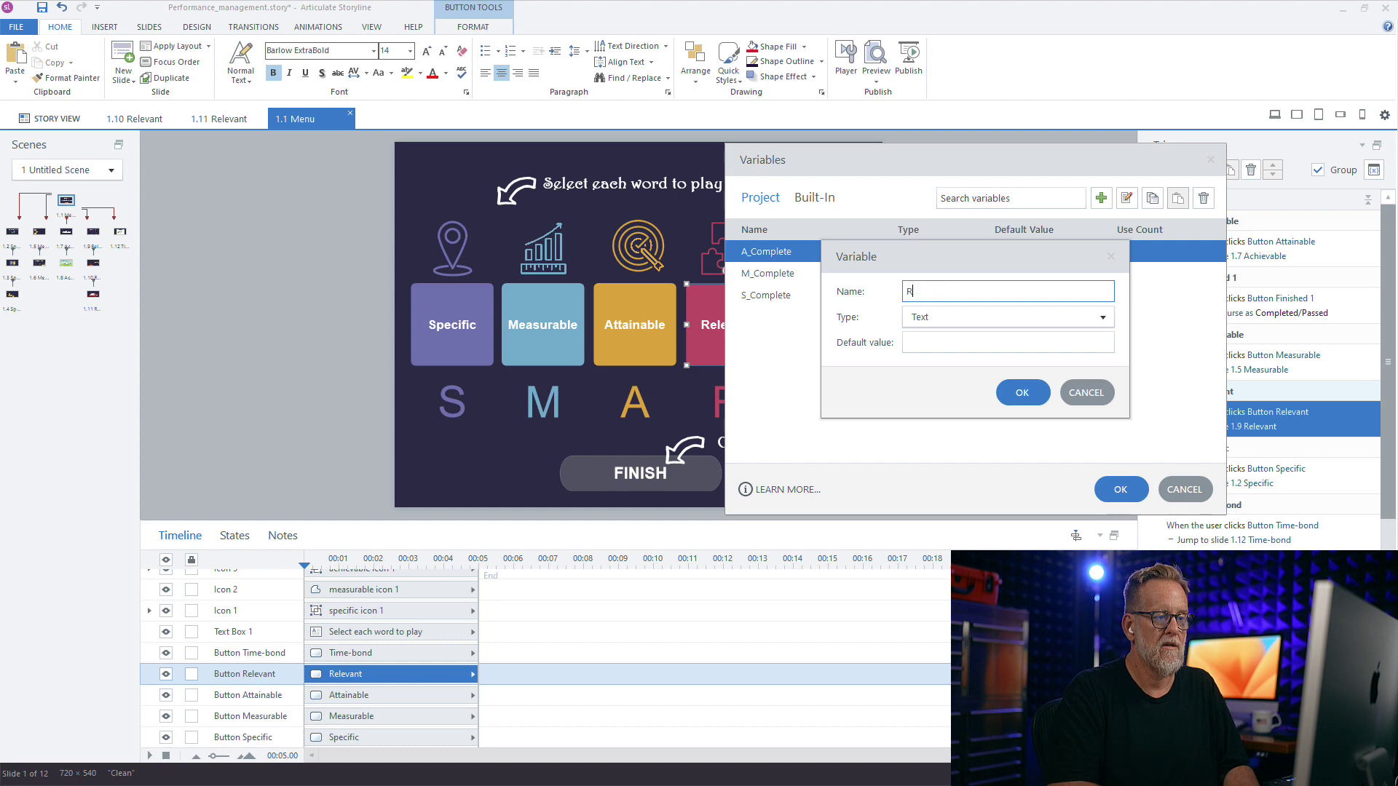
text(_Complete)
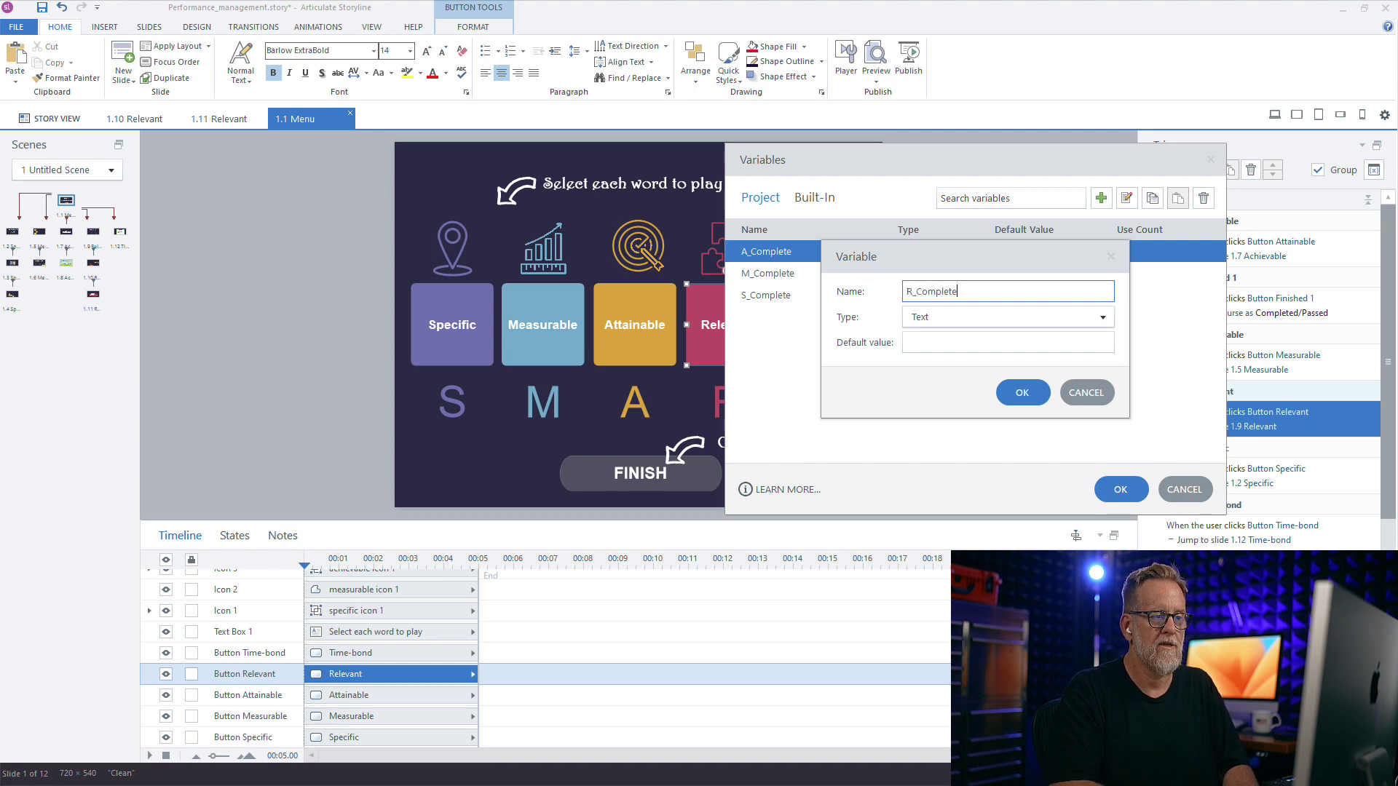
key(Tab)
key(Down)
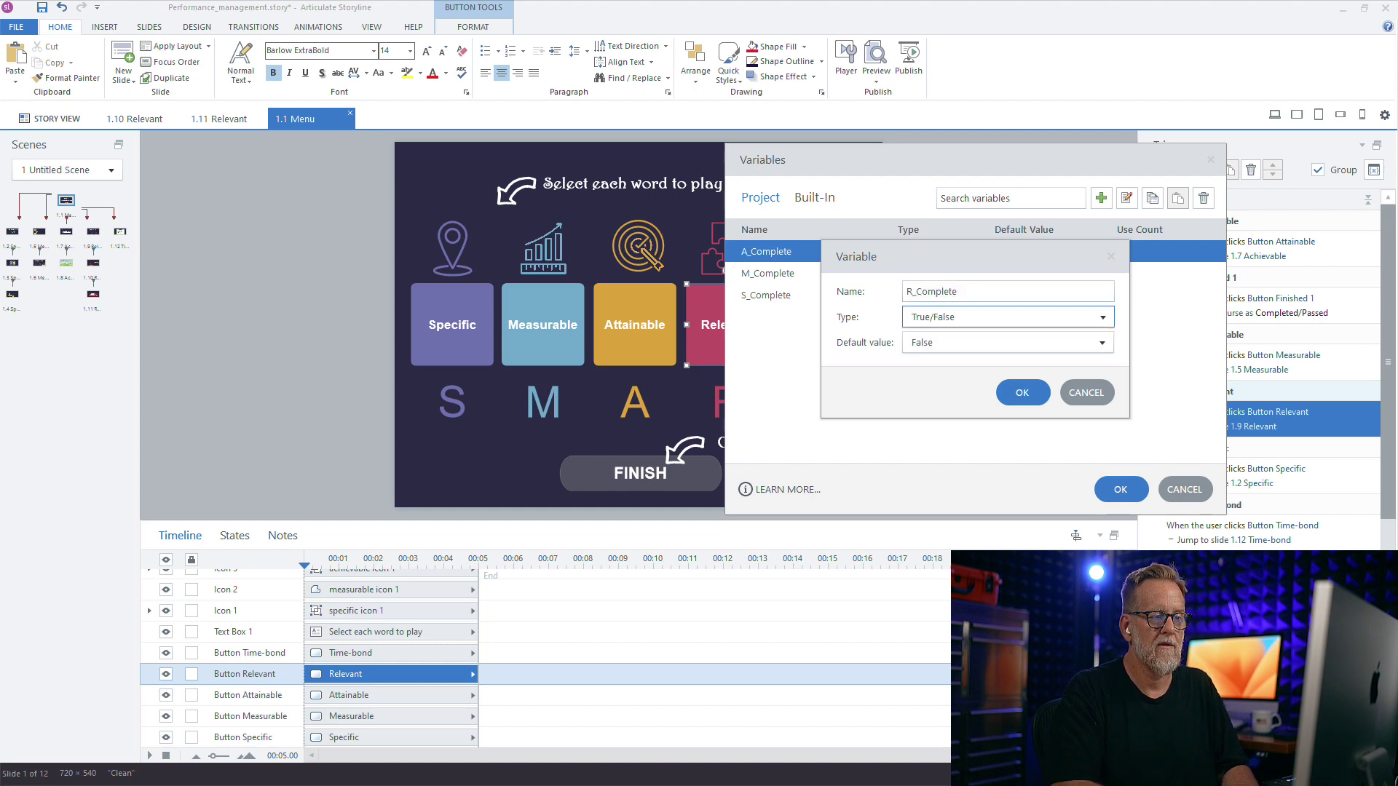
key(Return)
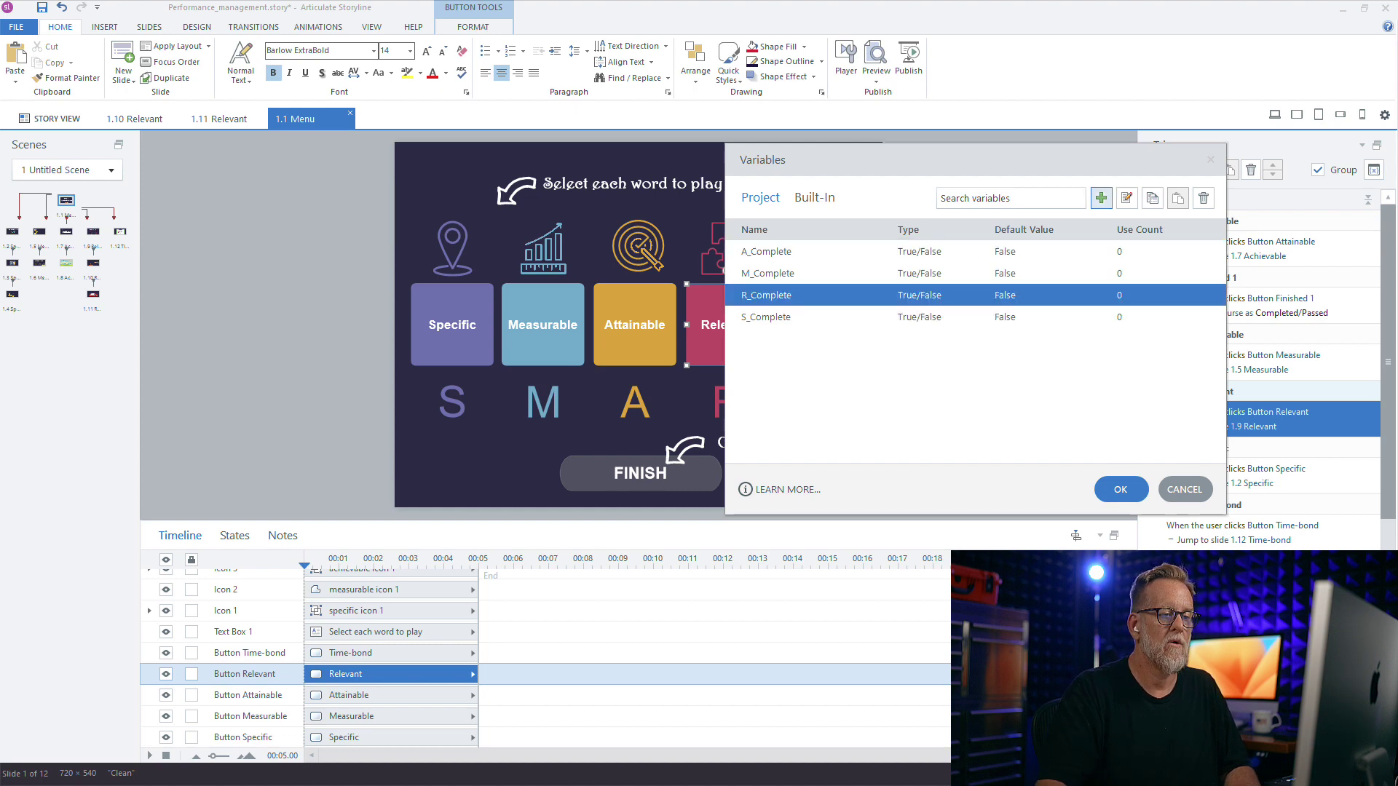
Create a True/False project variable named T_Complete with the default value False, and save the project's variable list.
click(1101, 198)
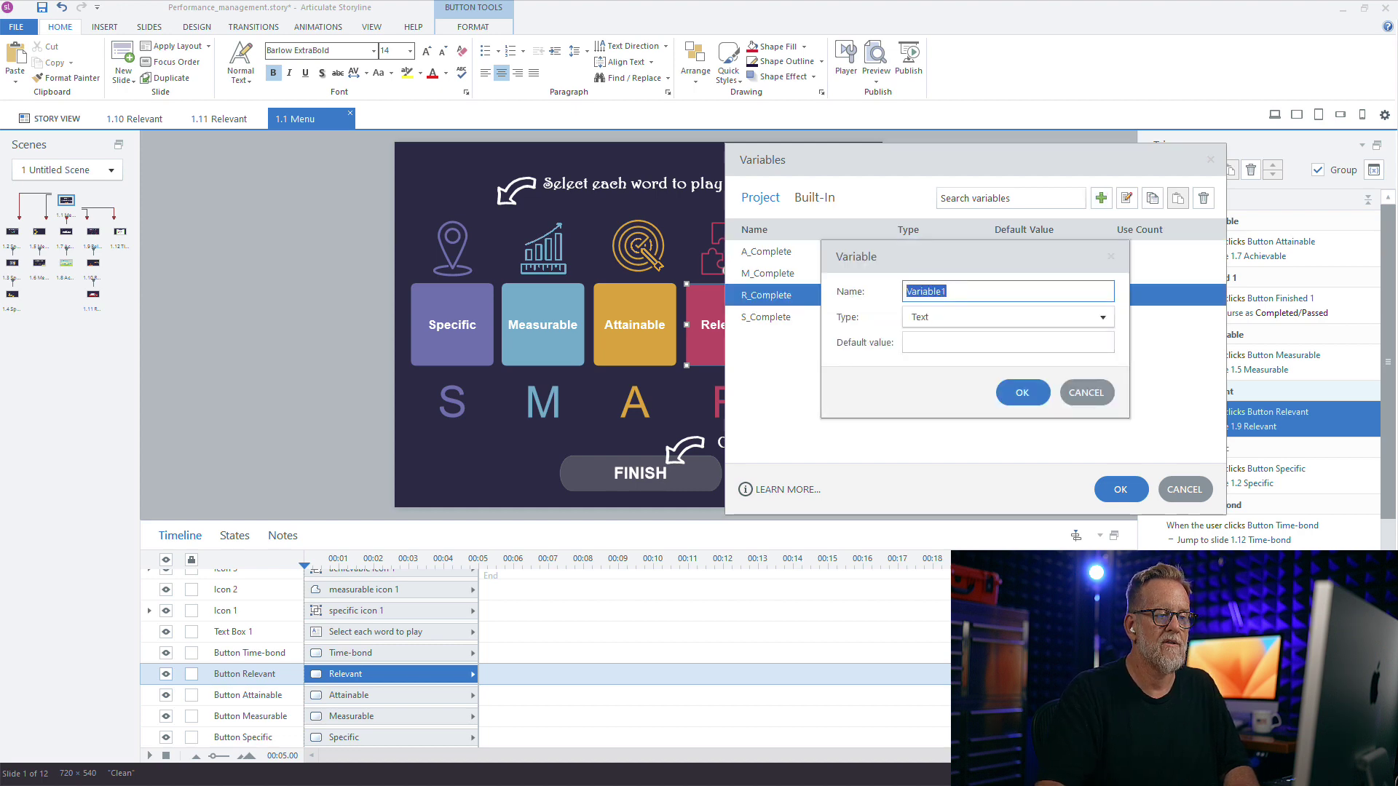
text(T_Com)
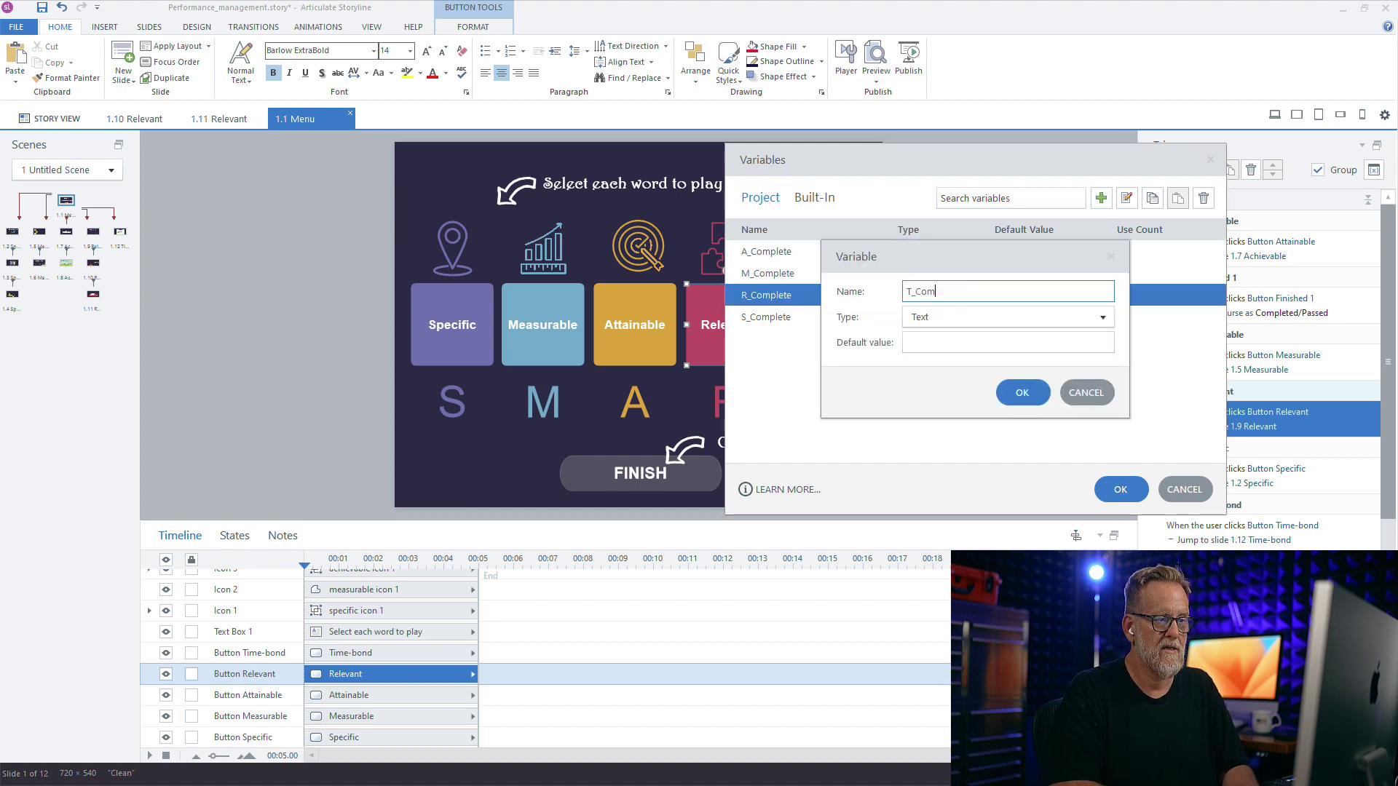
text(plete)
key(Tab)
key(Down)
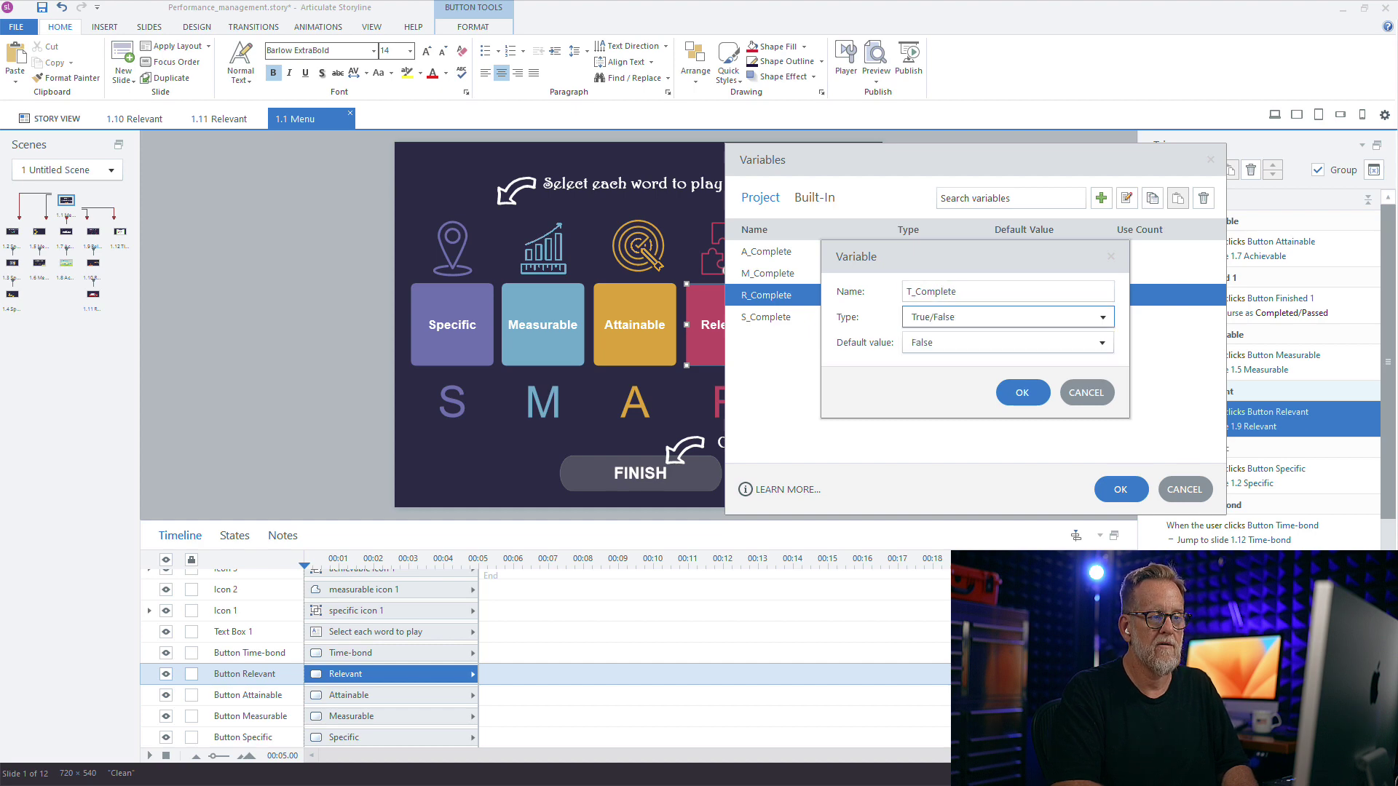
key(Return)
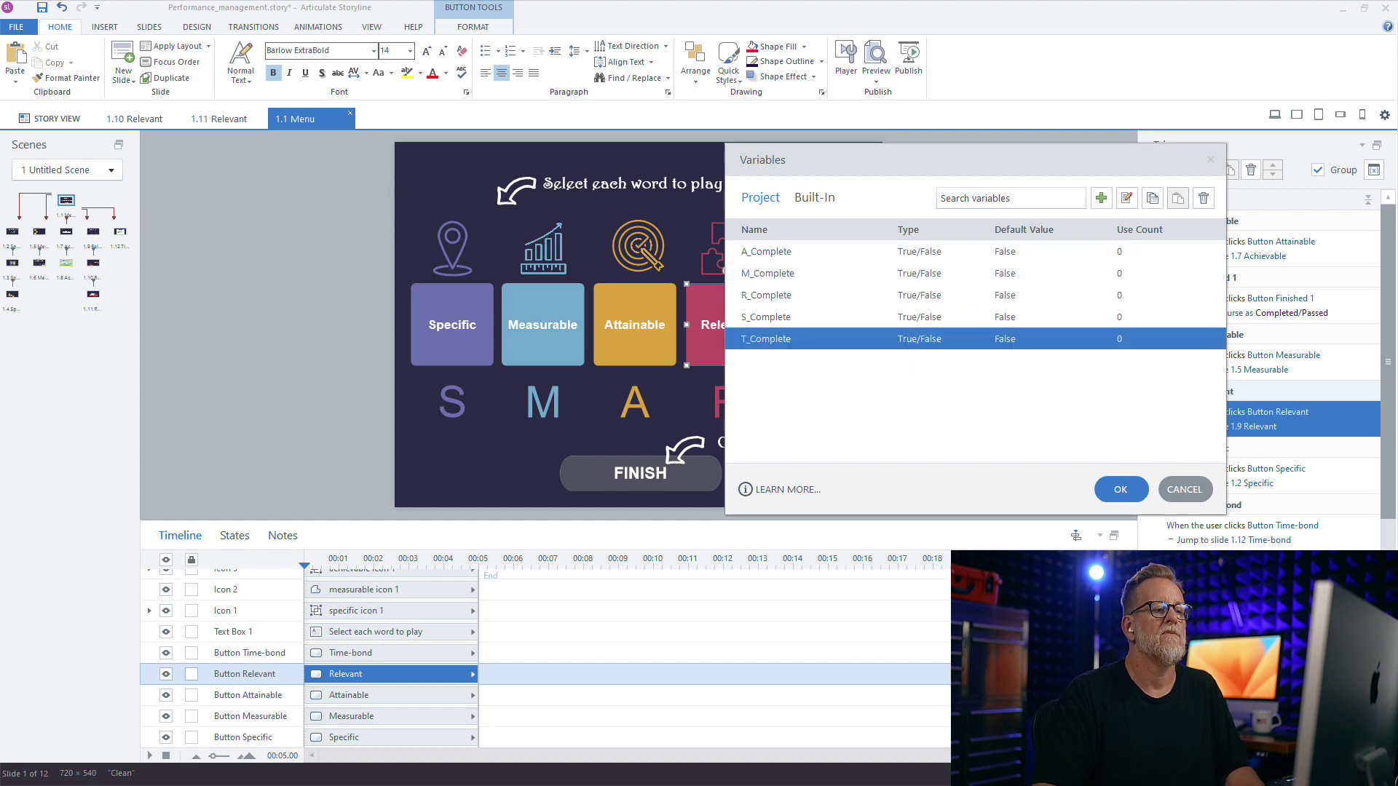
click(1120, 490)
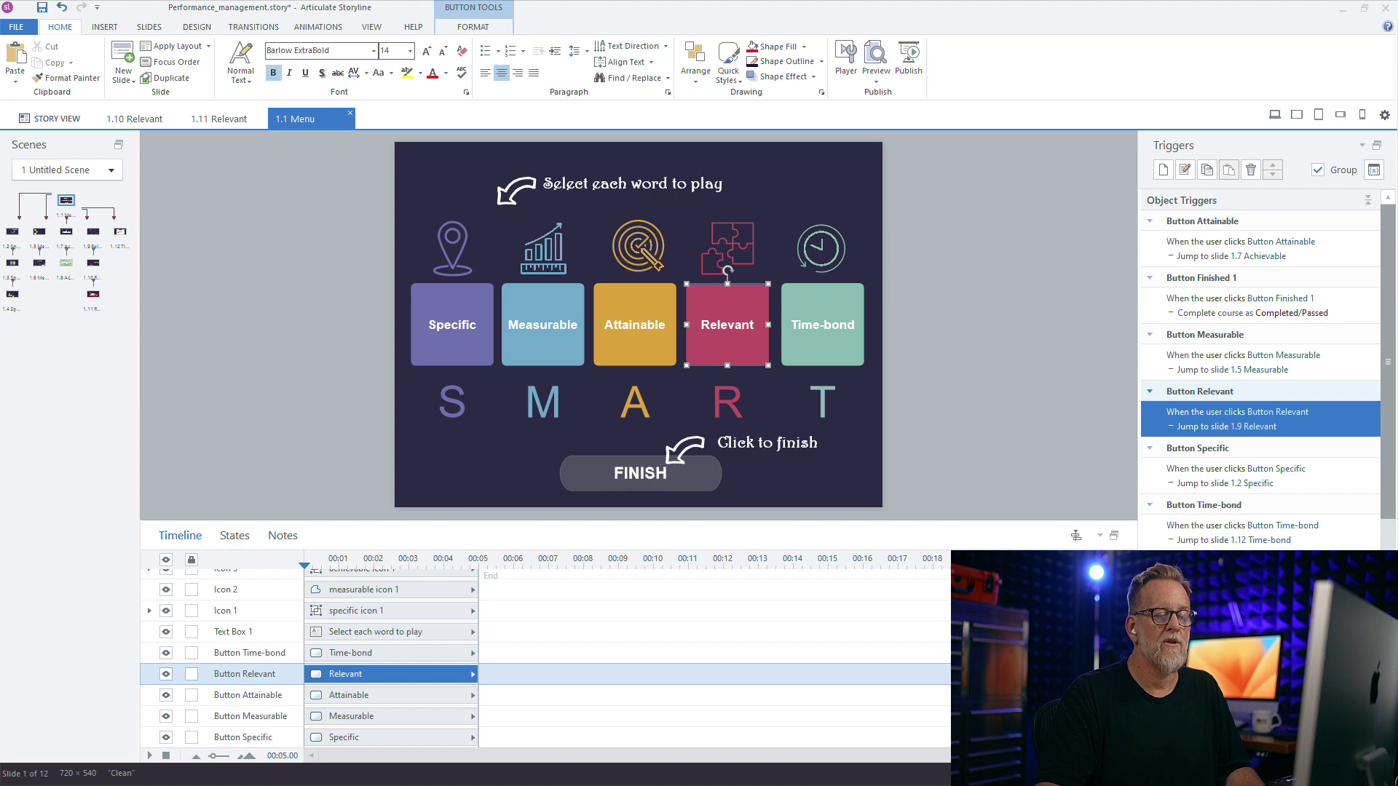
key(Escape)
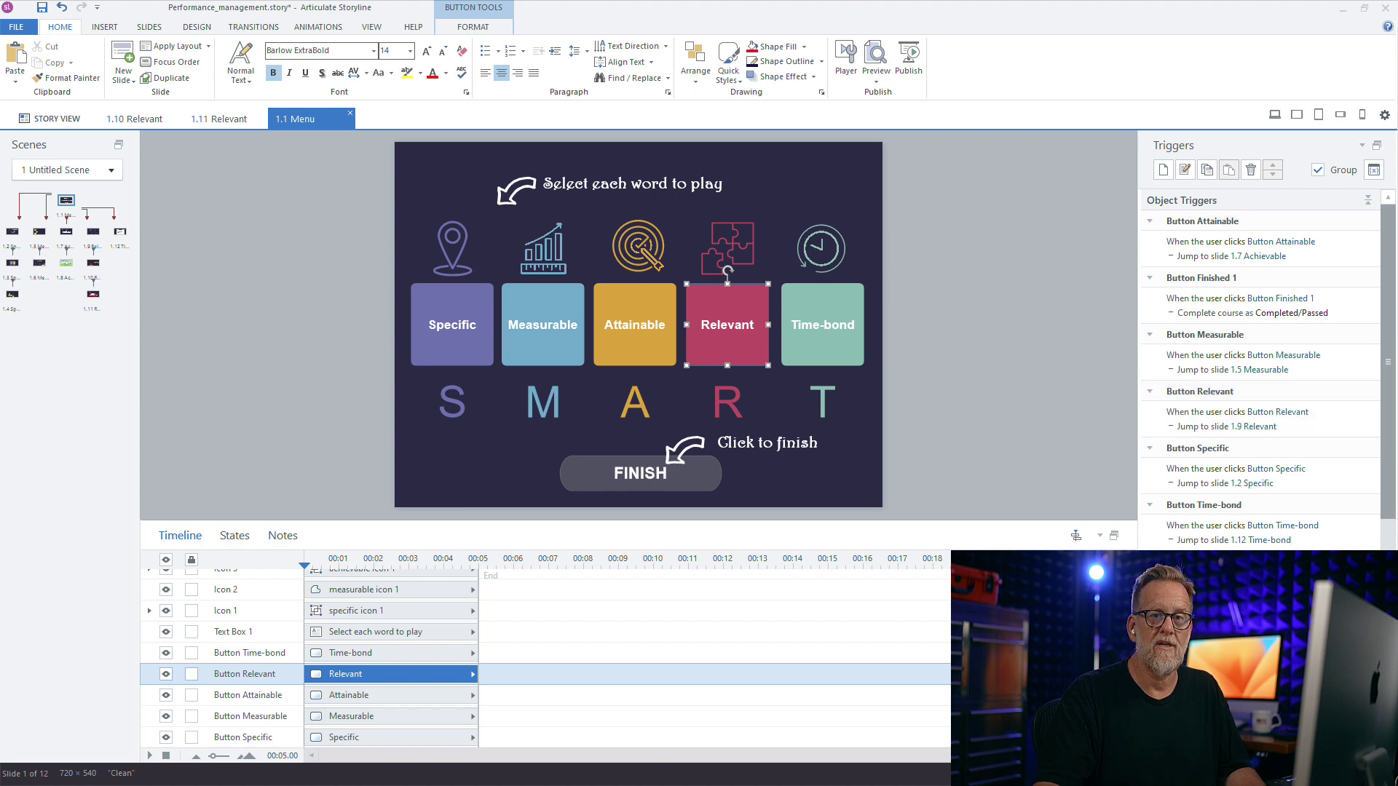
Show the states of the Specific button, and close all open slides except 1.1 Menu.
click(1236, 476)
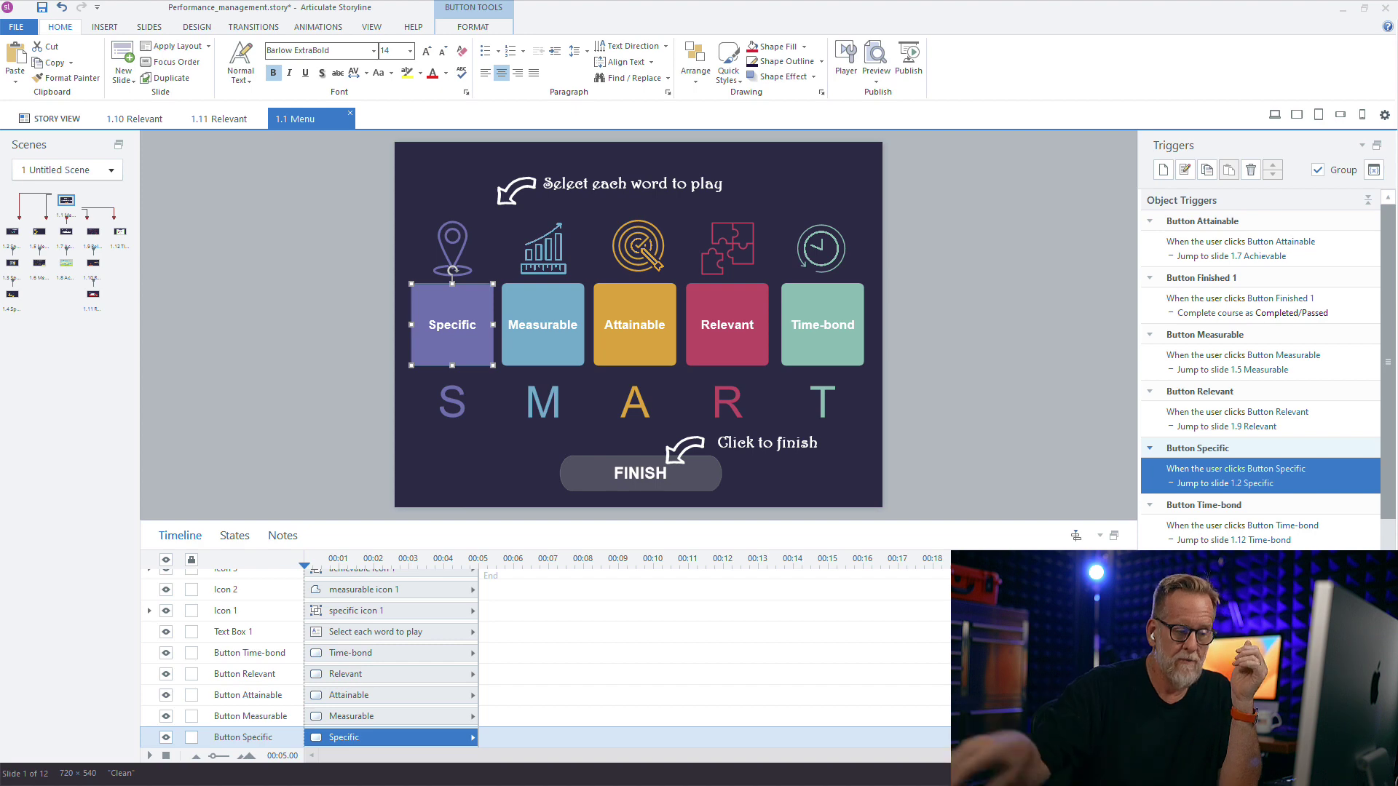
click(235, 536)
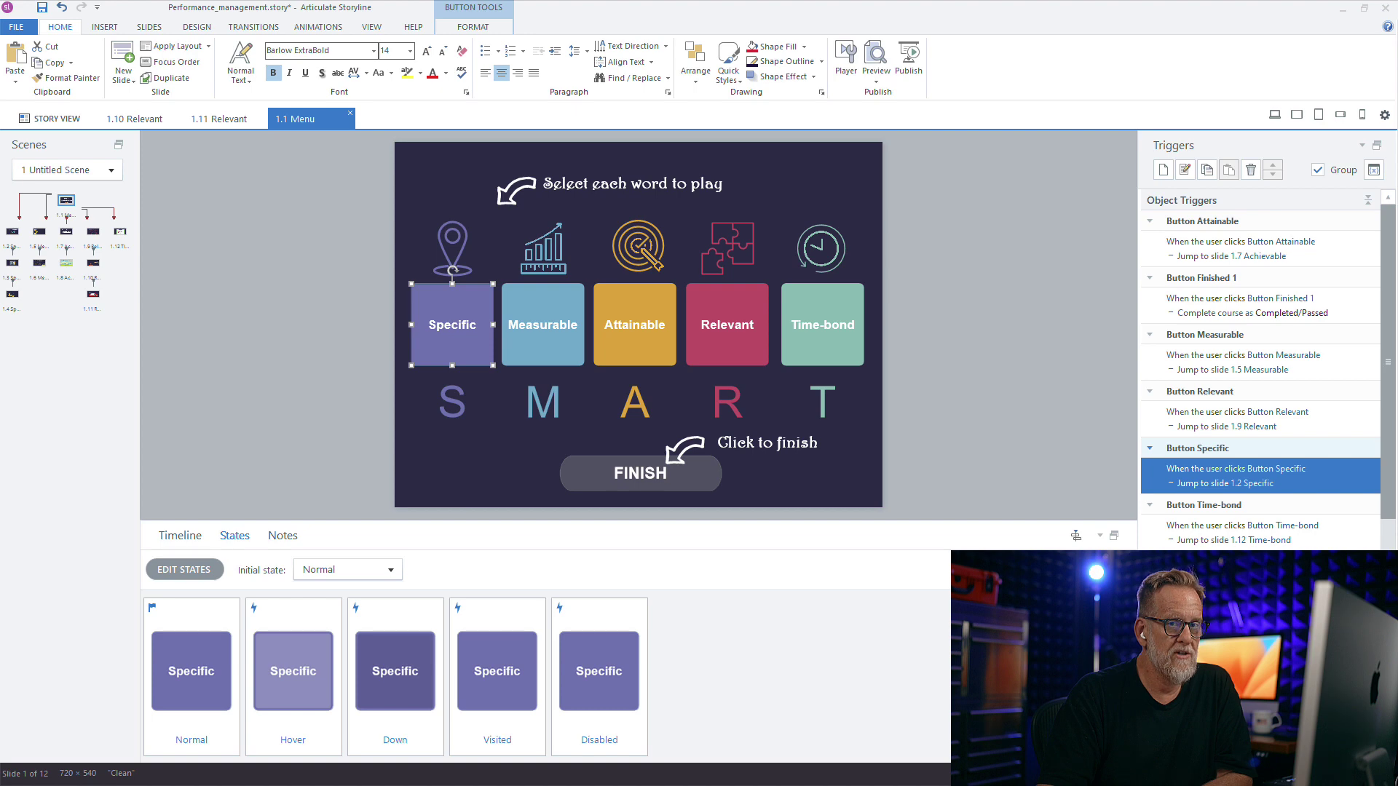
click(12, 233)
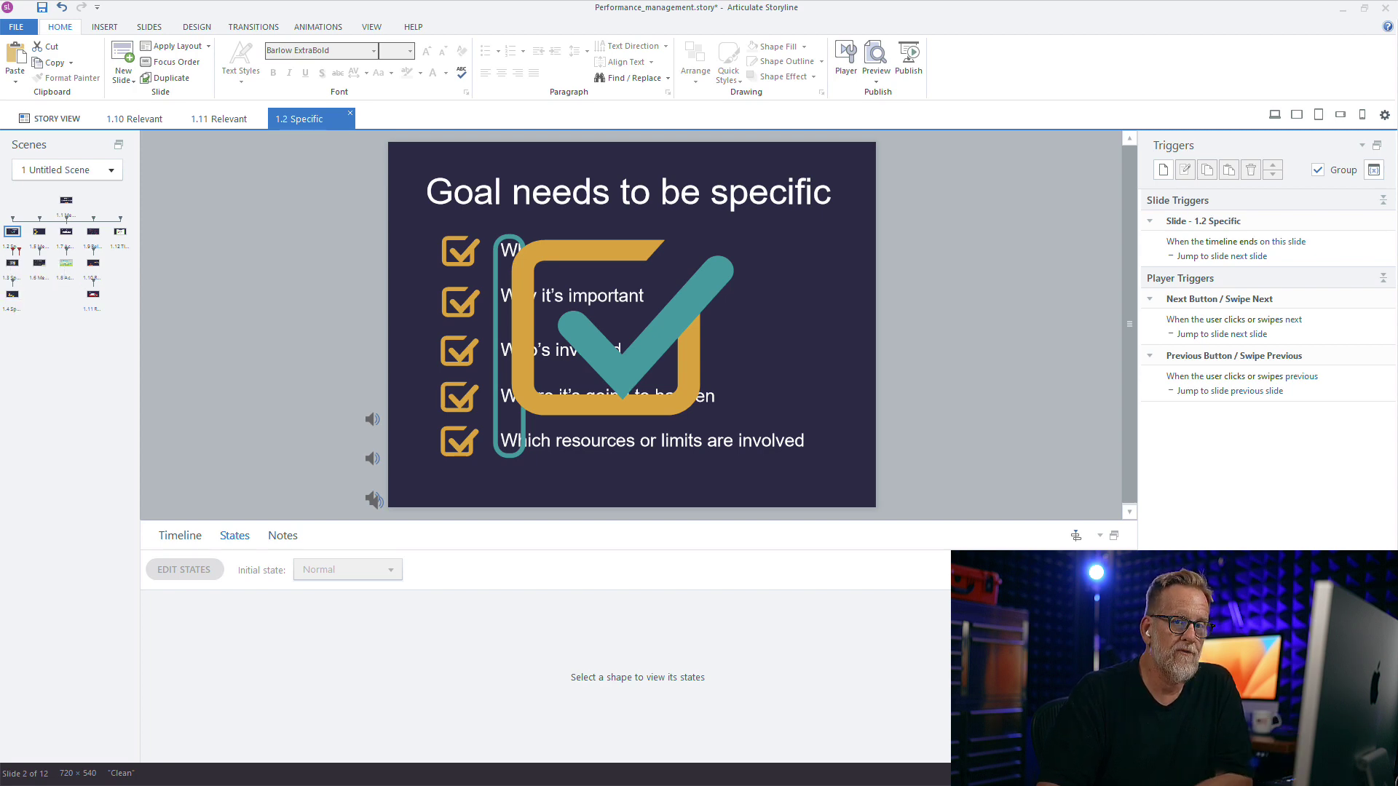
click(68, 201)
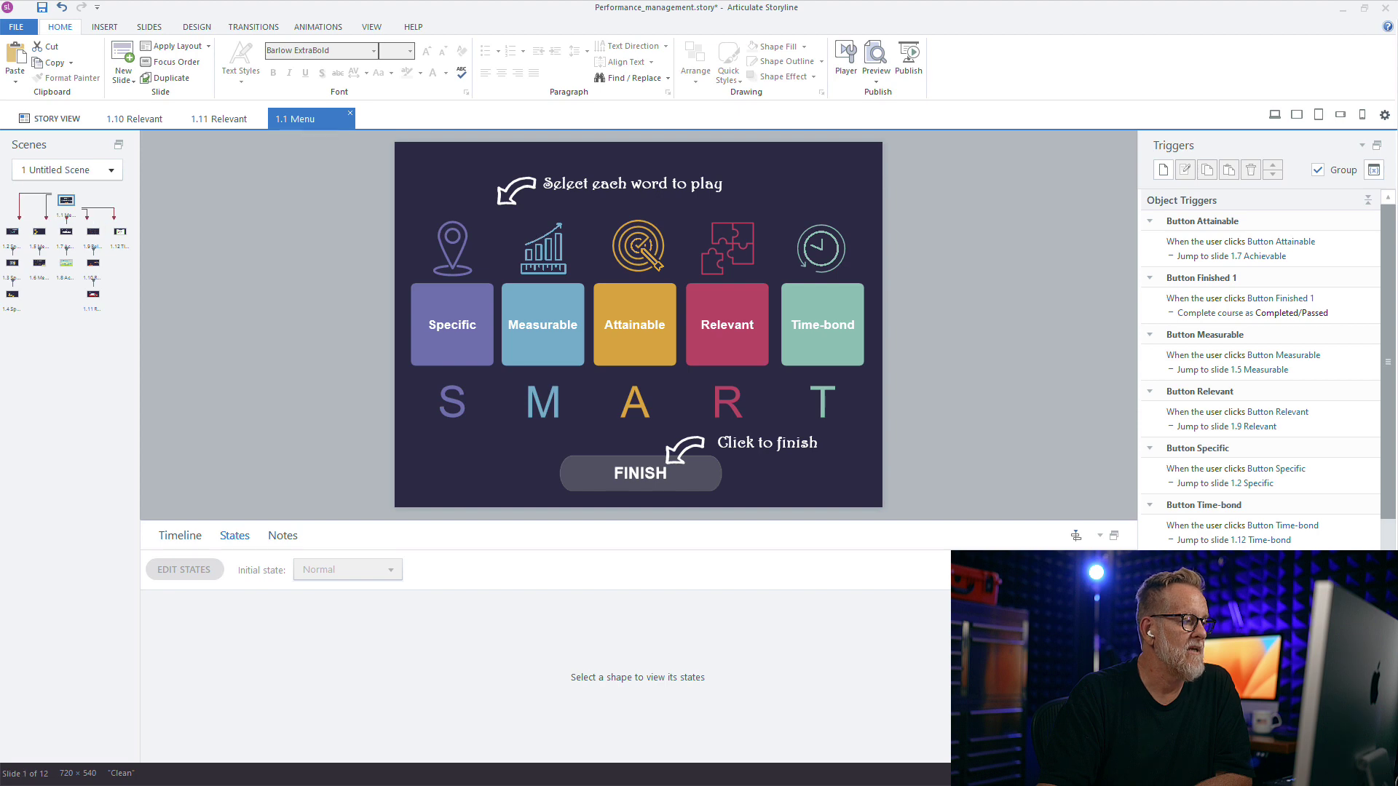
right_click(297, 118)
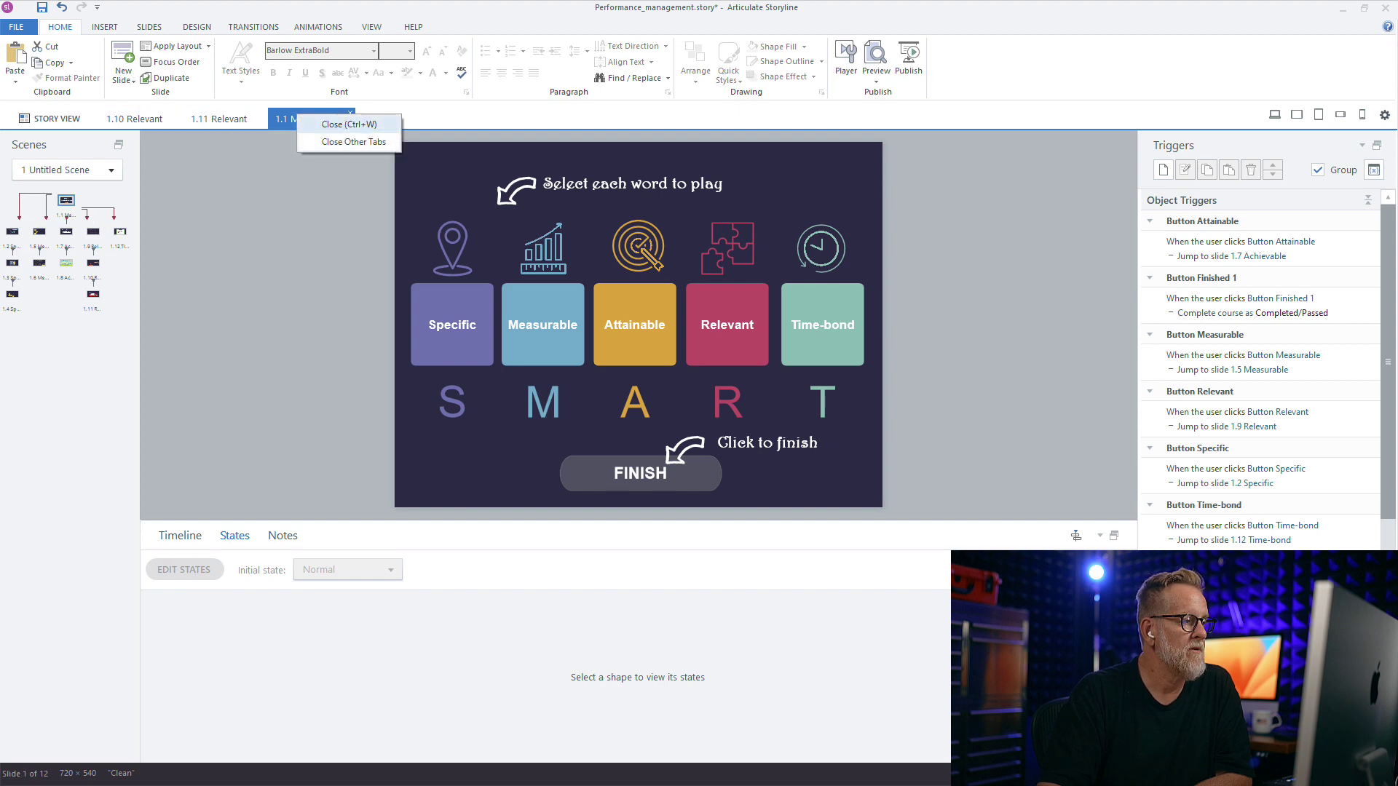
click(354, 142)
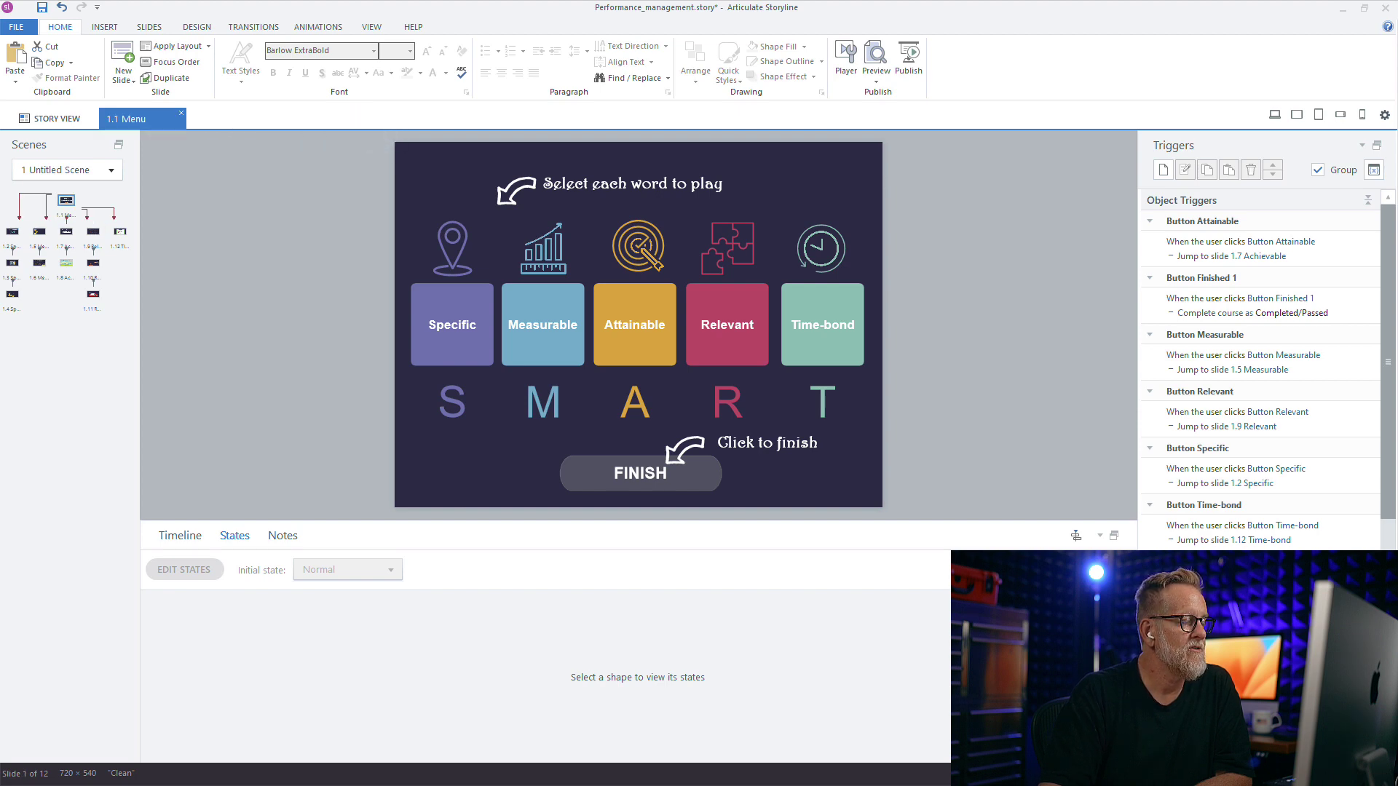
Add a state named Completed to the Specific button and apply the dark purple button style to it.
click(452, 324)
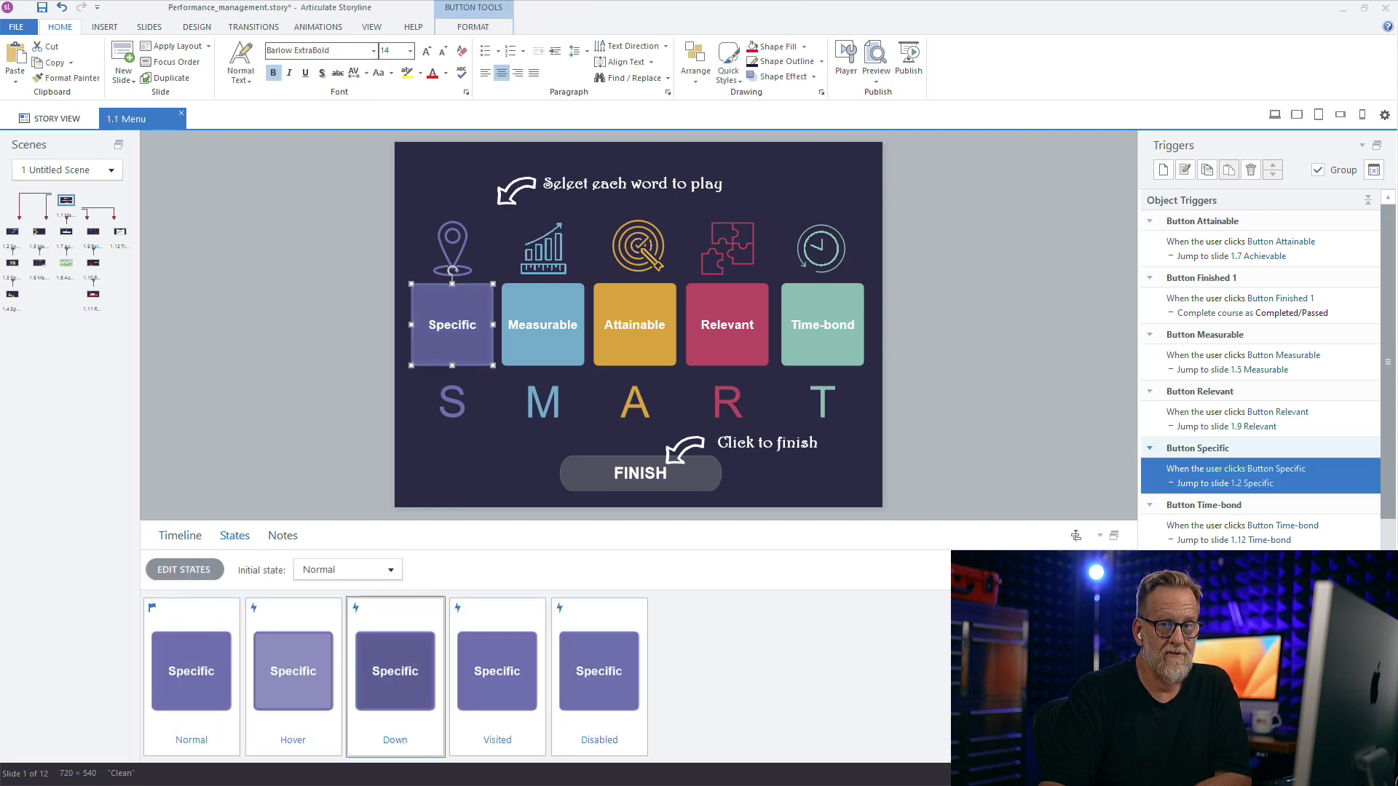
click(183, 569)
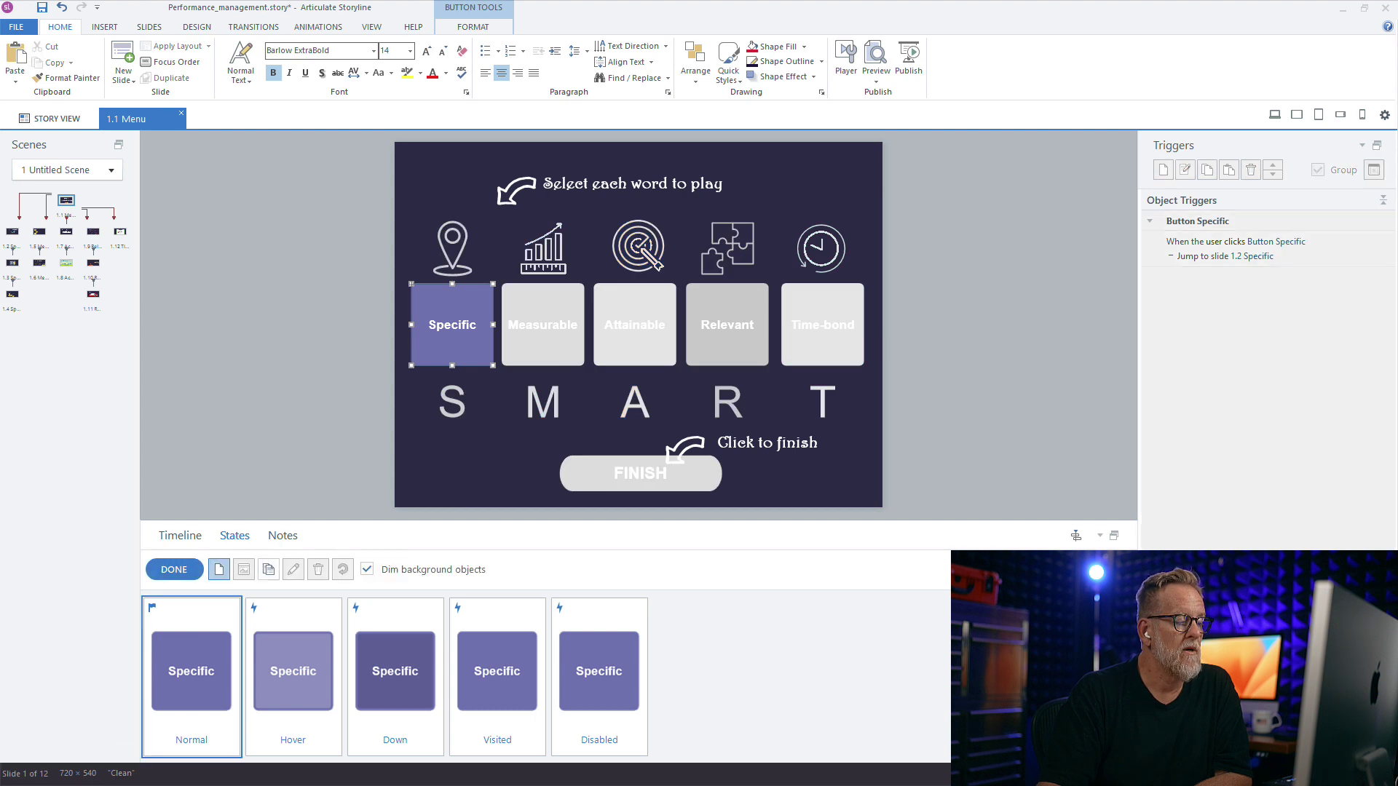
click(219, 570)
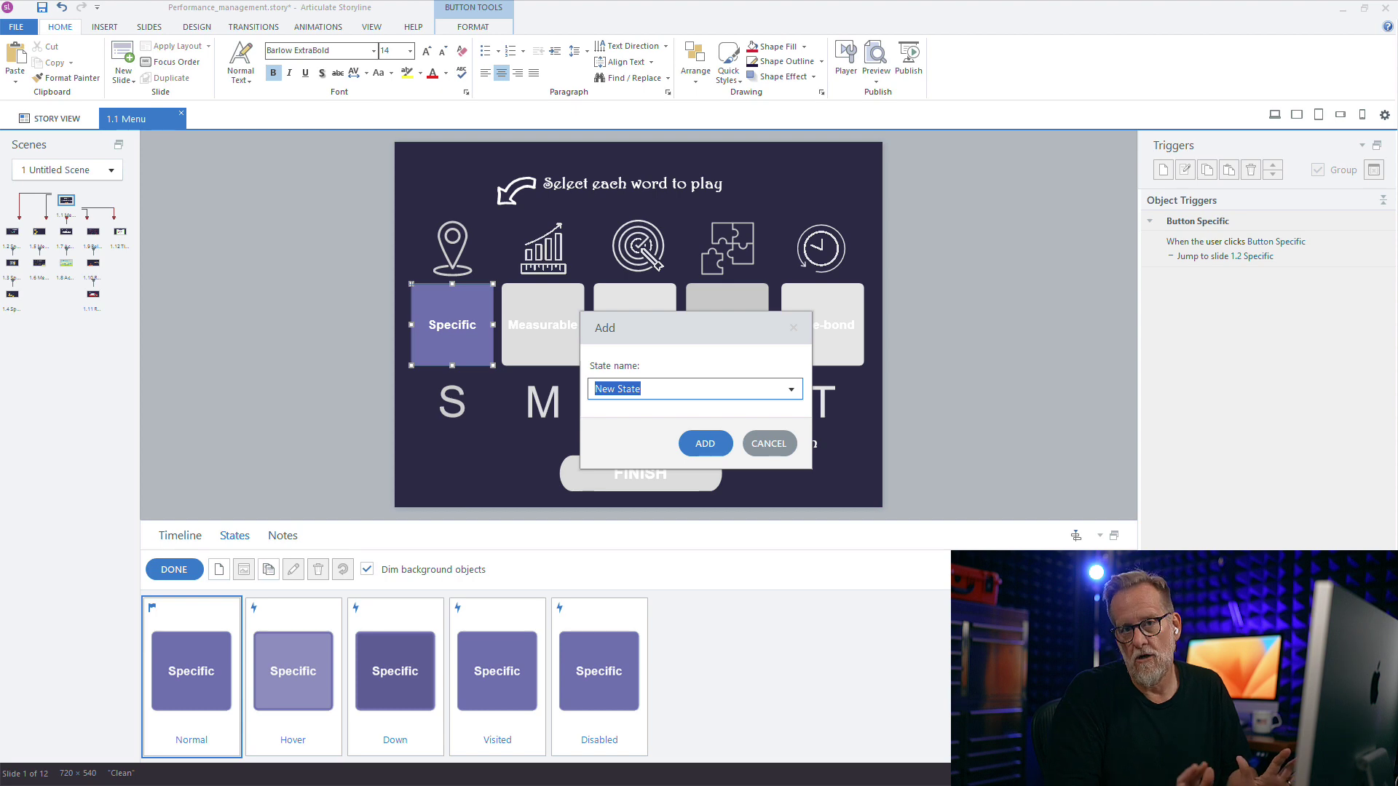
text(Completed)
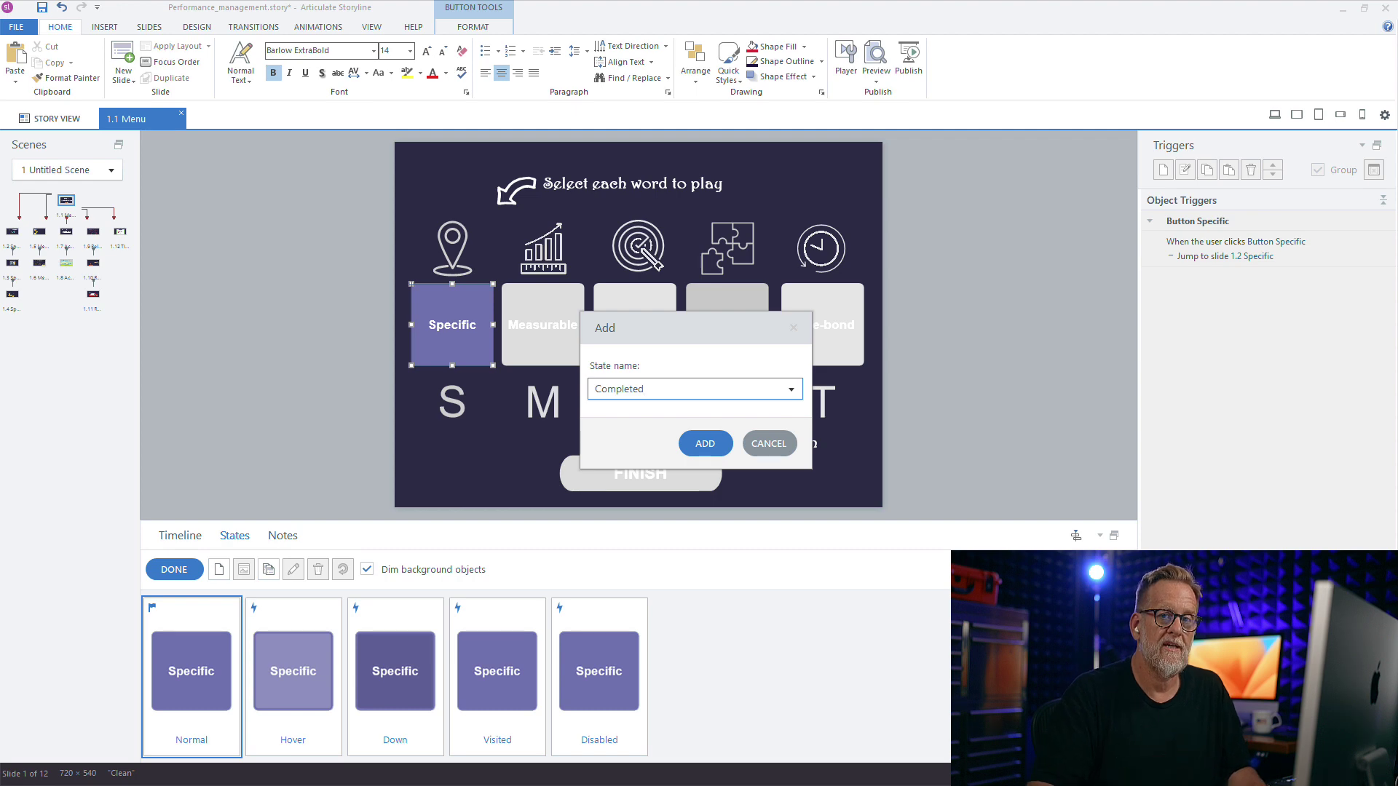
key(Tab)
key(Return)
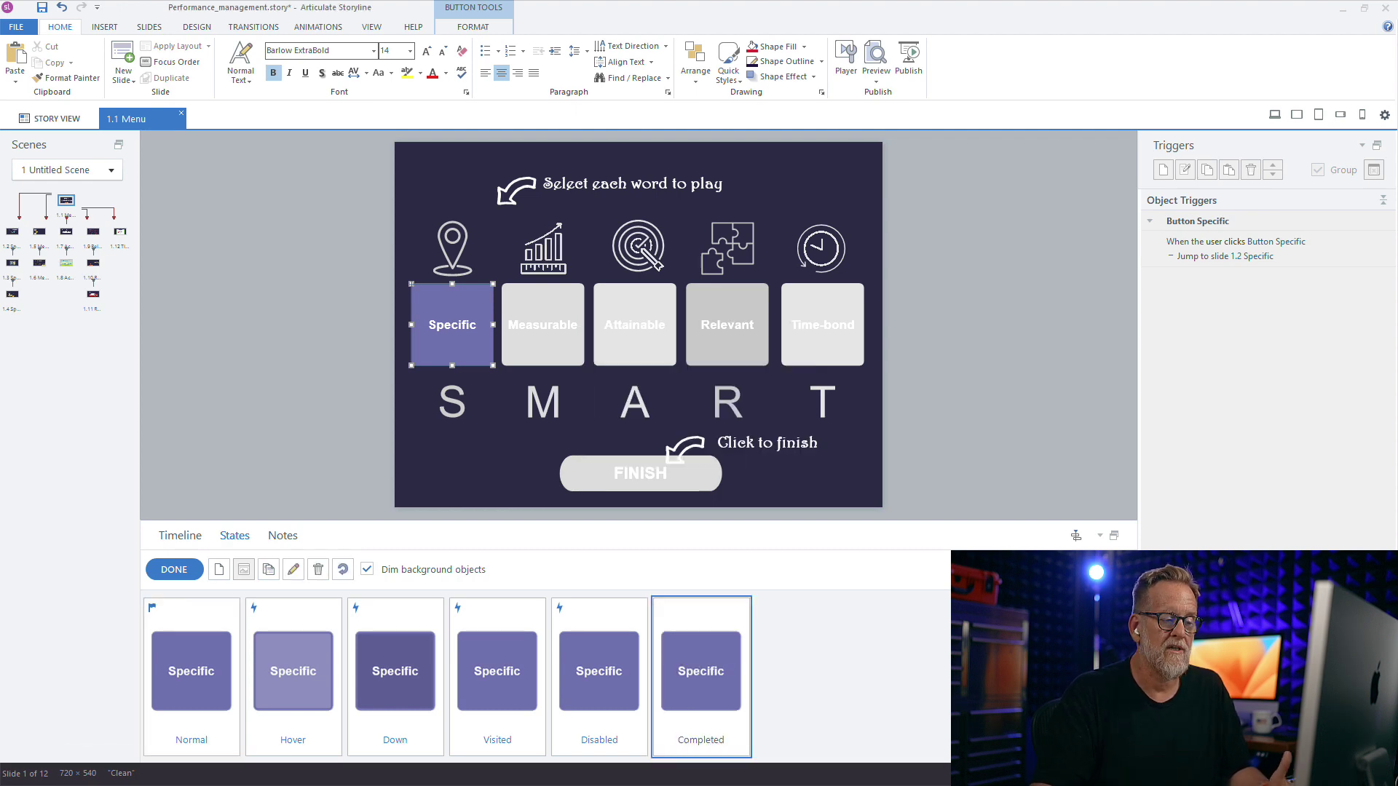
click(473, 27)
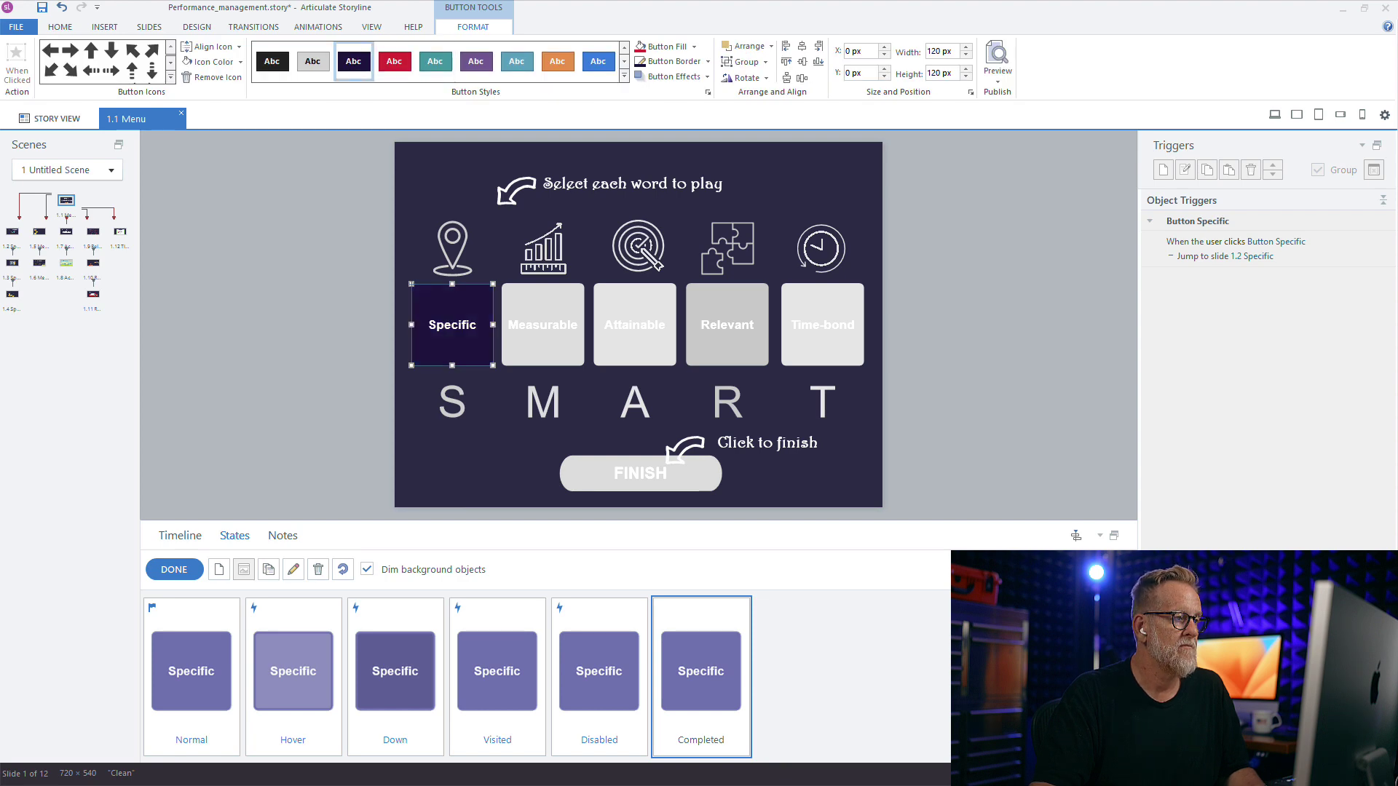
click(353, 61)
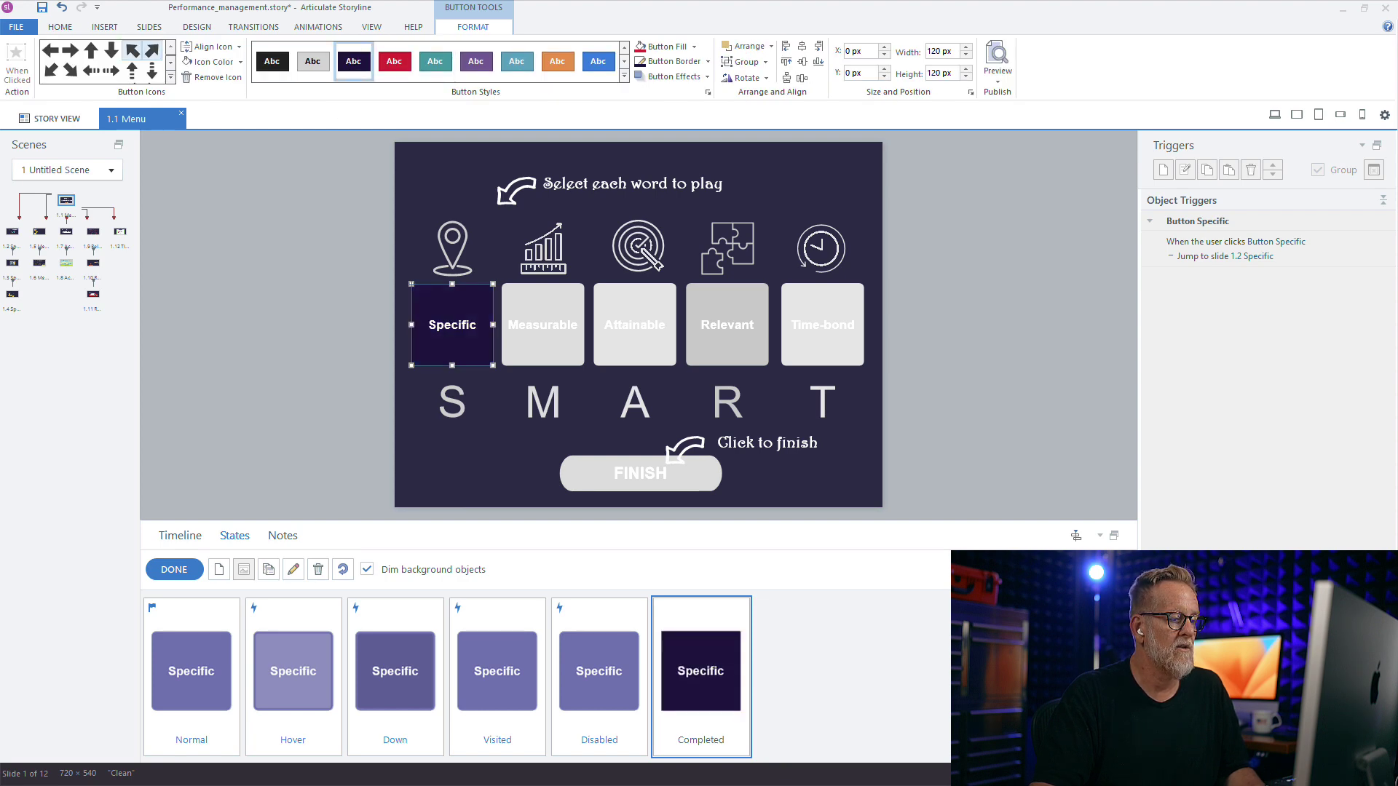
Search the content library icons for "checkmark", insert the solid circle checkmark into the Completed state, and fill it white.
click(104, 26)
click(247, 61)
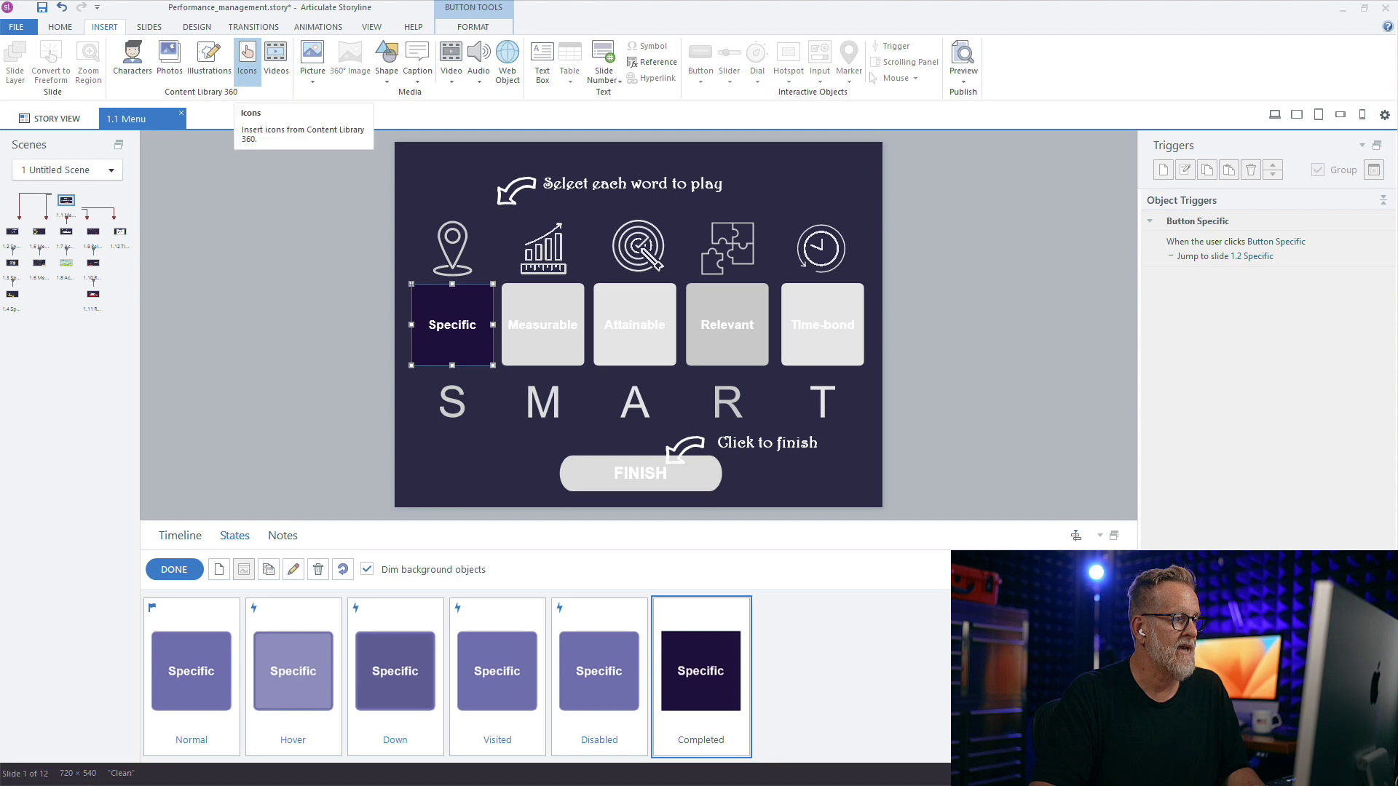
click(247, 62)
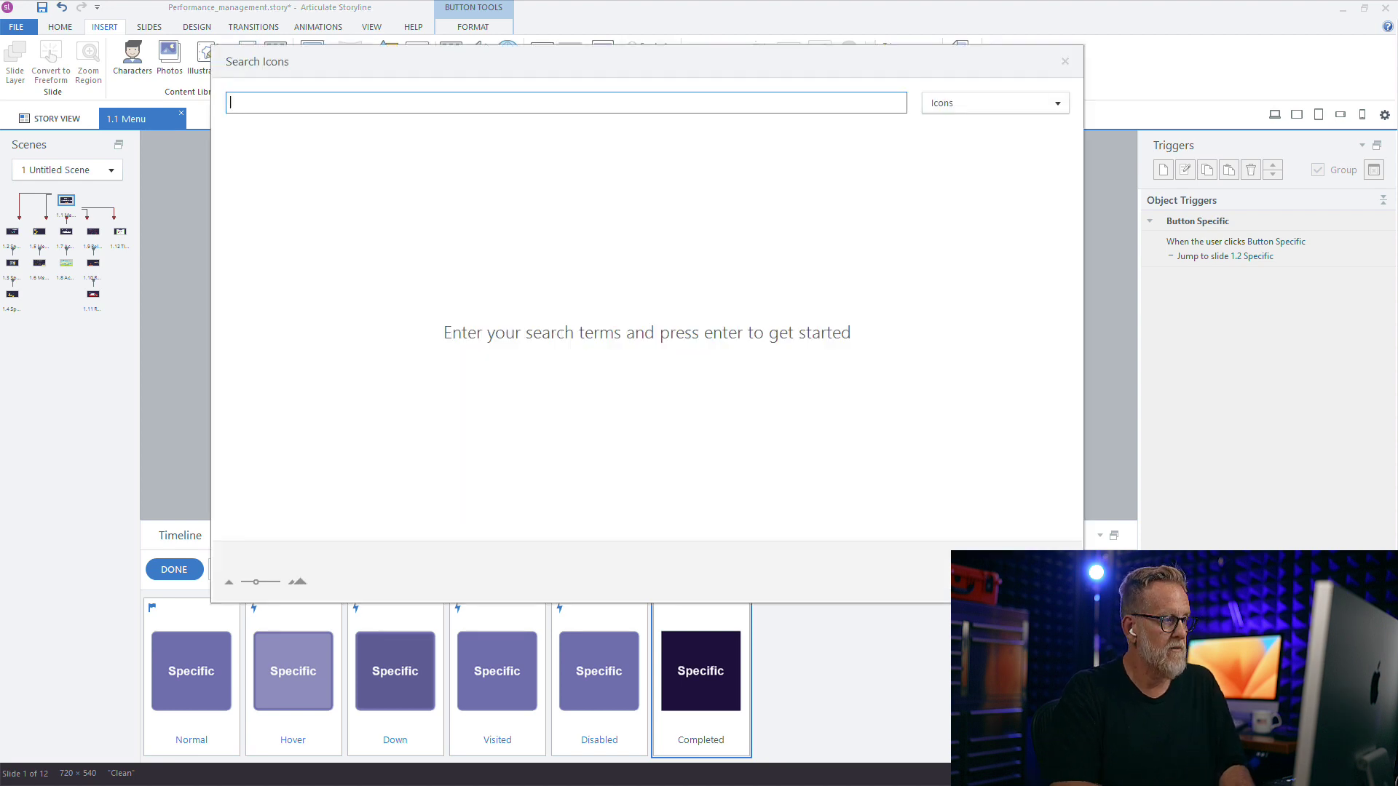
text(checkmark)
key(Return)
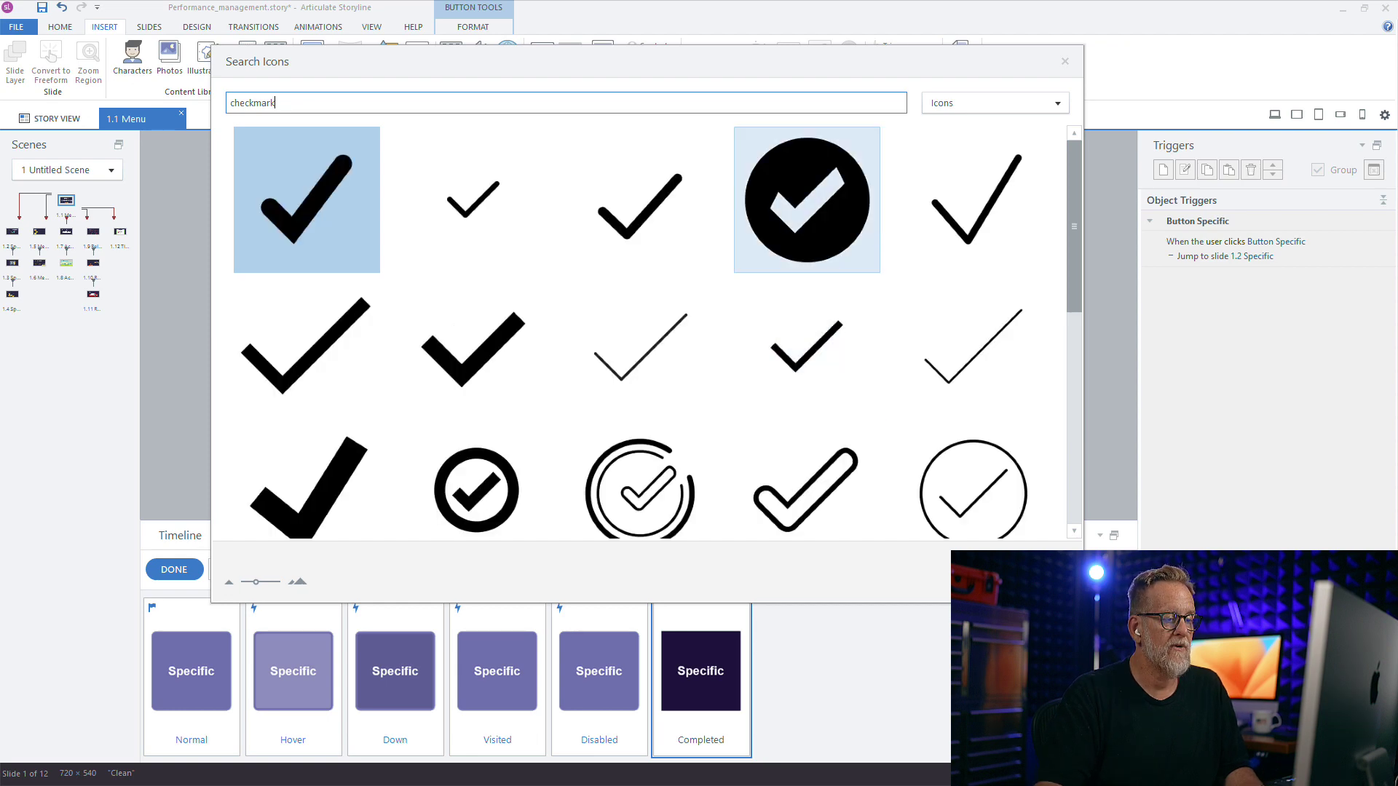
scroll(807, 265, down, 4)
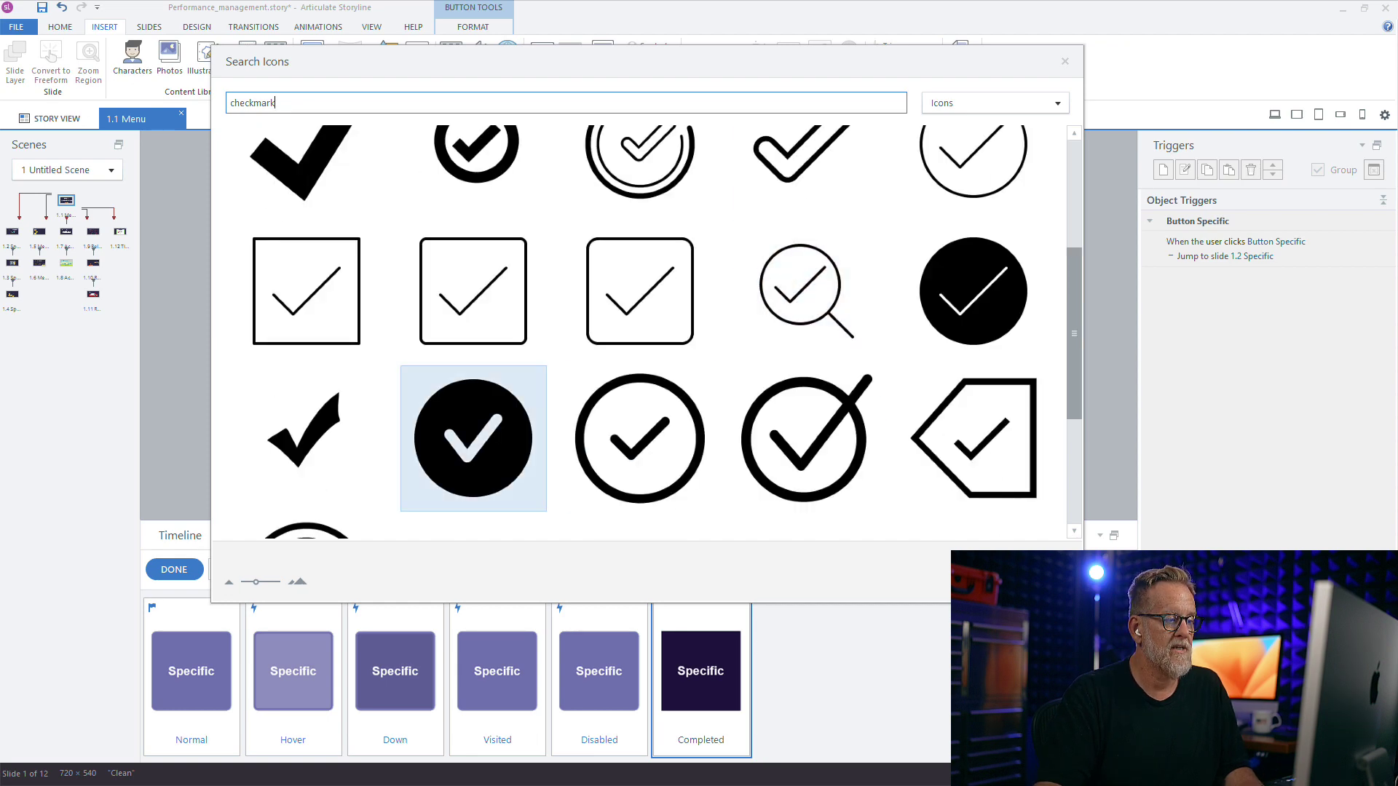
double_click(474, 438)
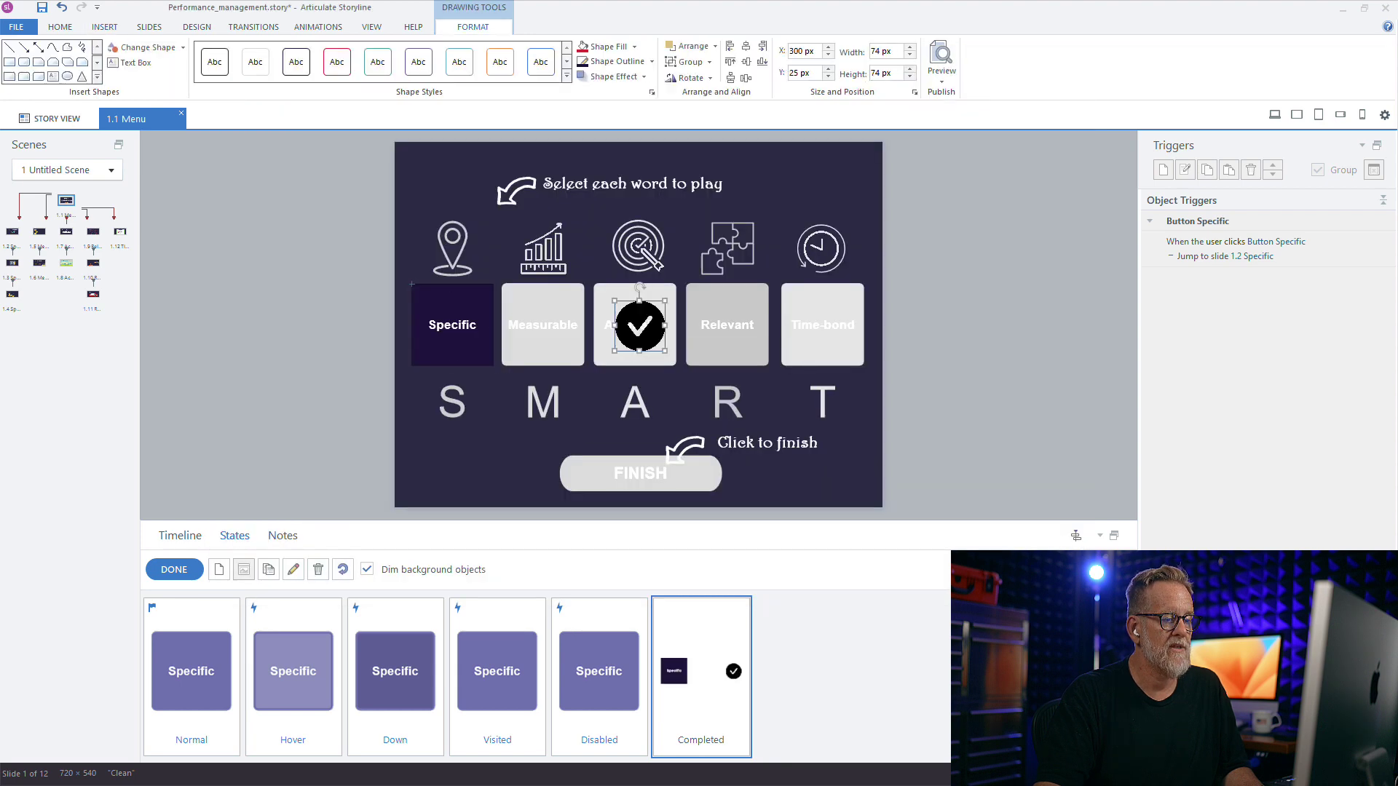
click(634, 46)
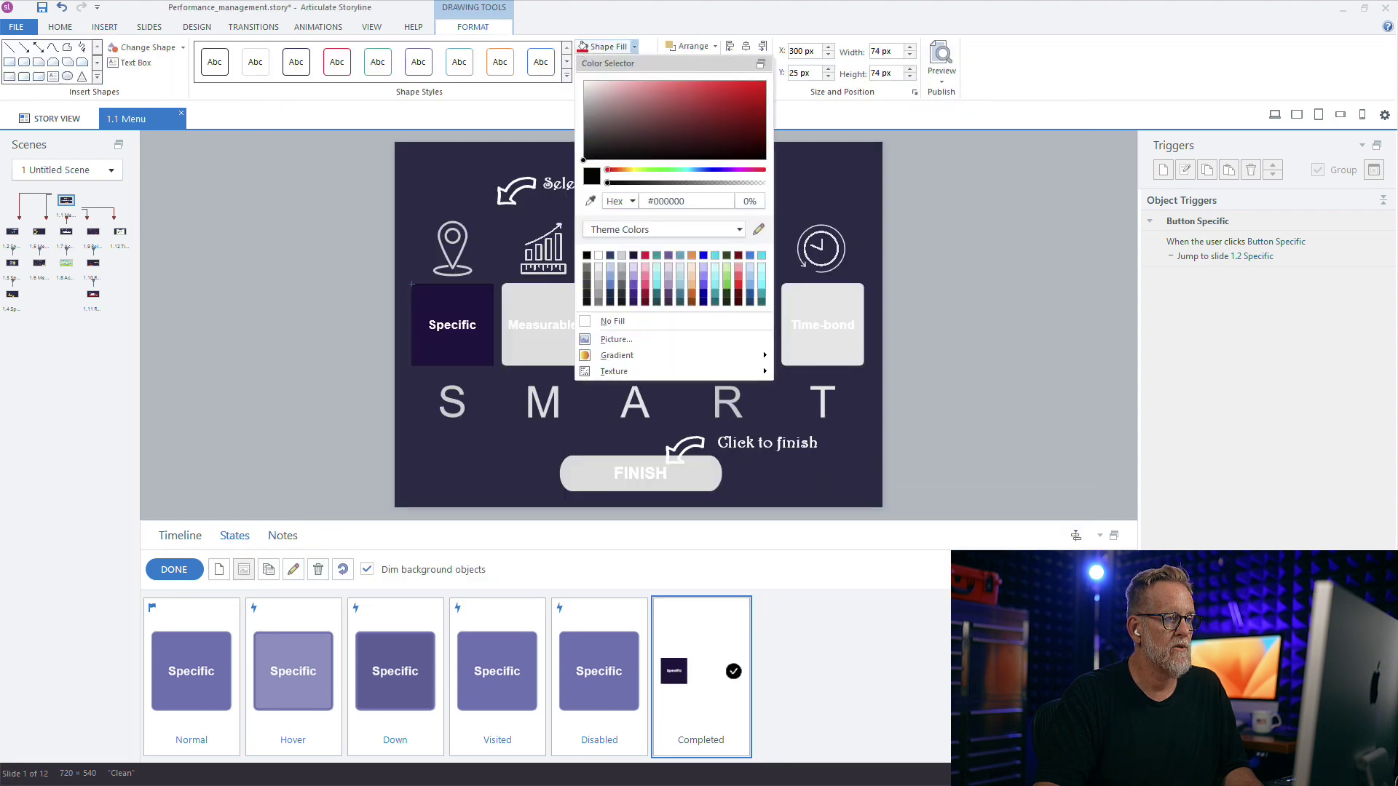
click(599, 255)
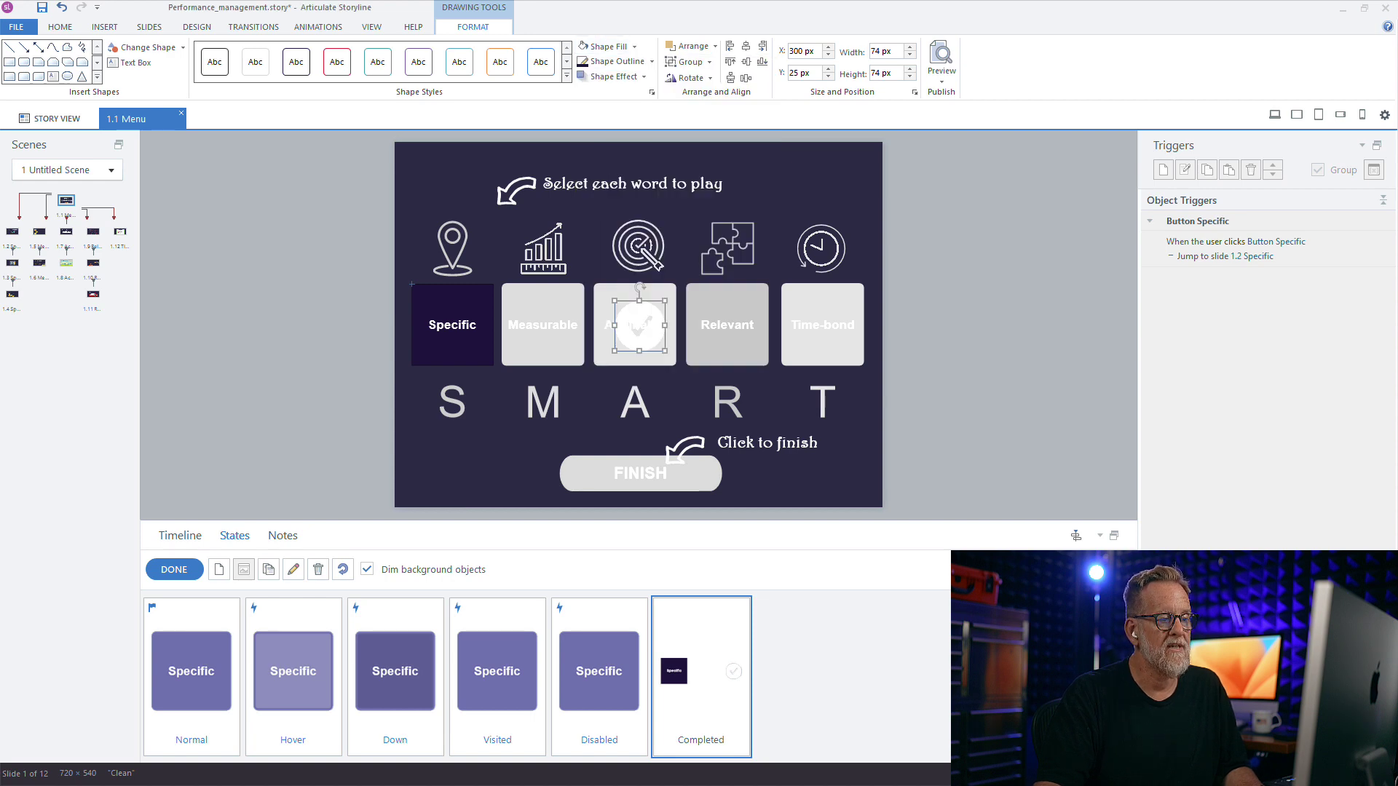
Resize the checkmark to 37 × 37 px and place it in the Specific button's upper-right corner at X 72 px, Y 6 px.
click(915, 92)
click(609, 359)
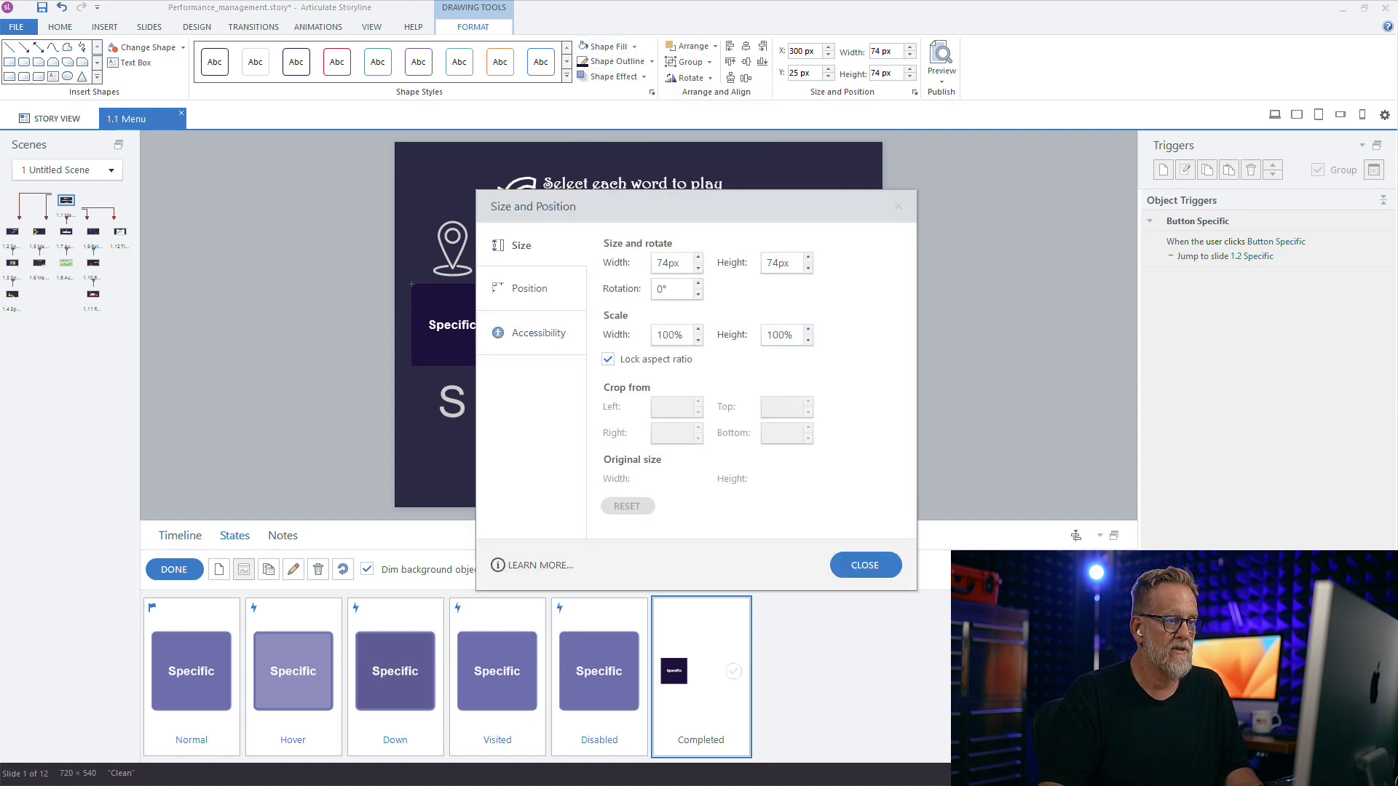
click(865, 564)
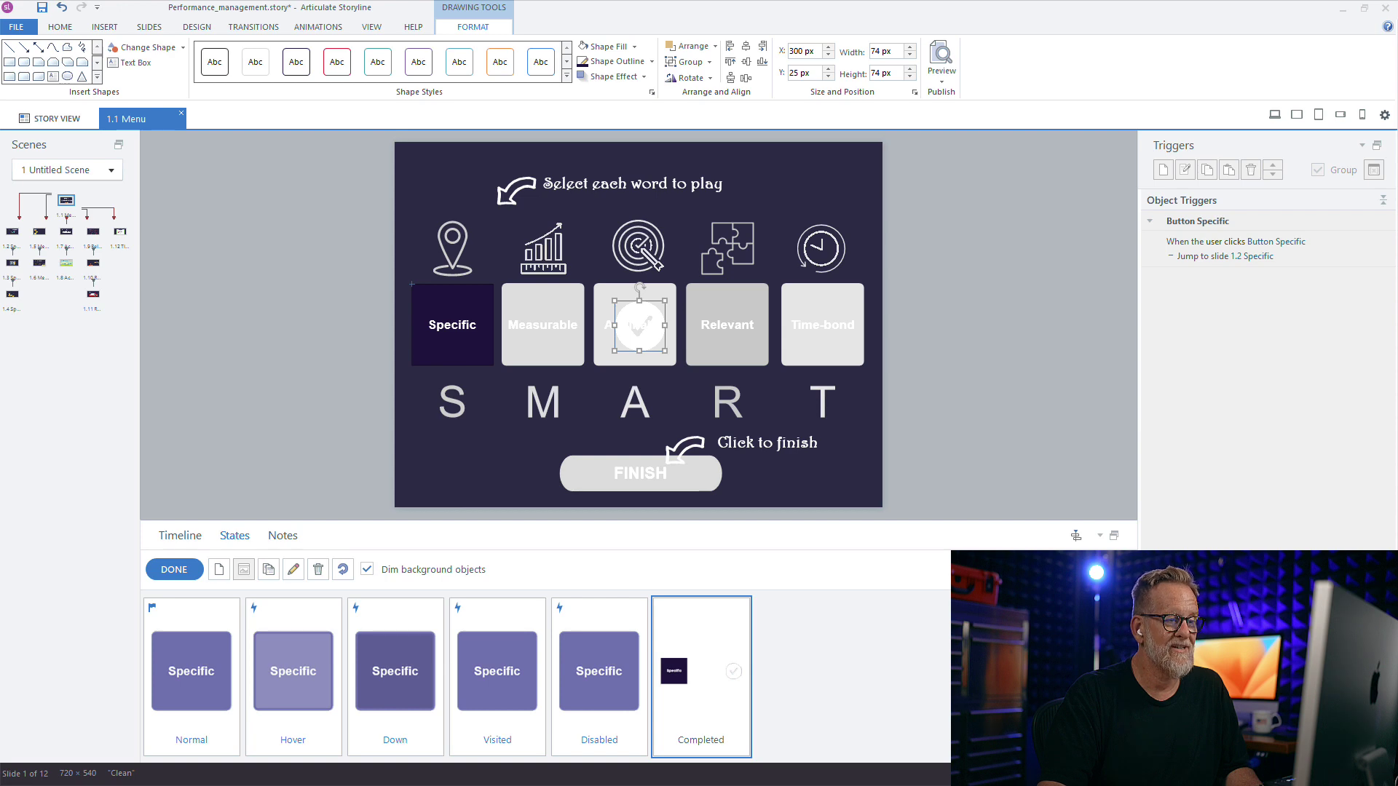
drag(665, 301, 473, 300)
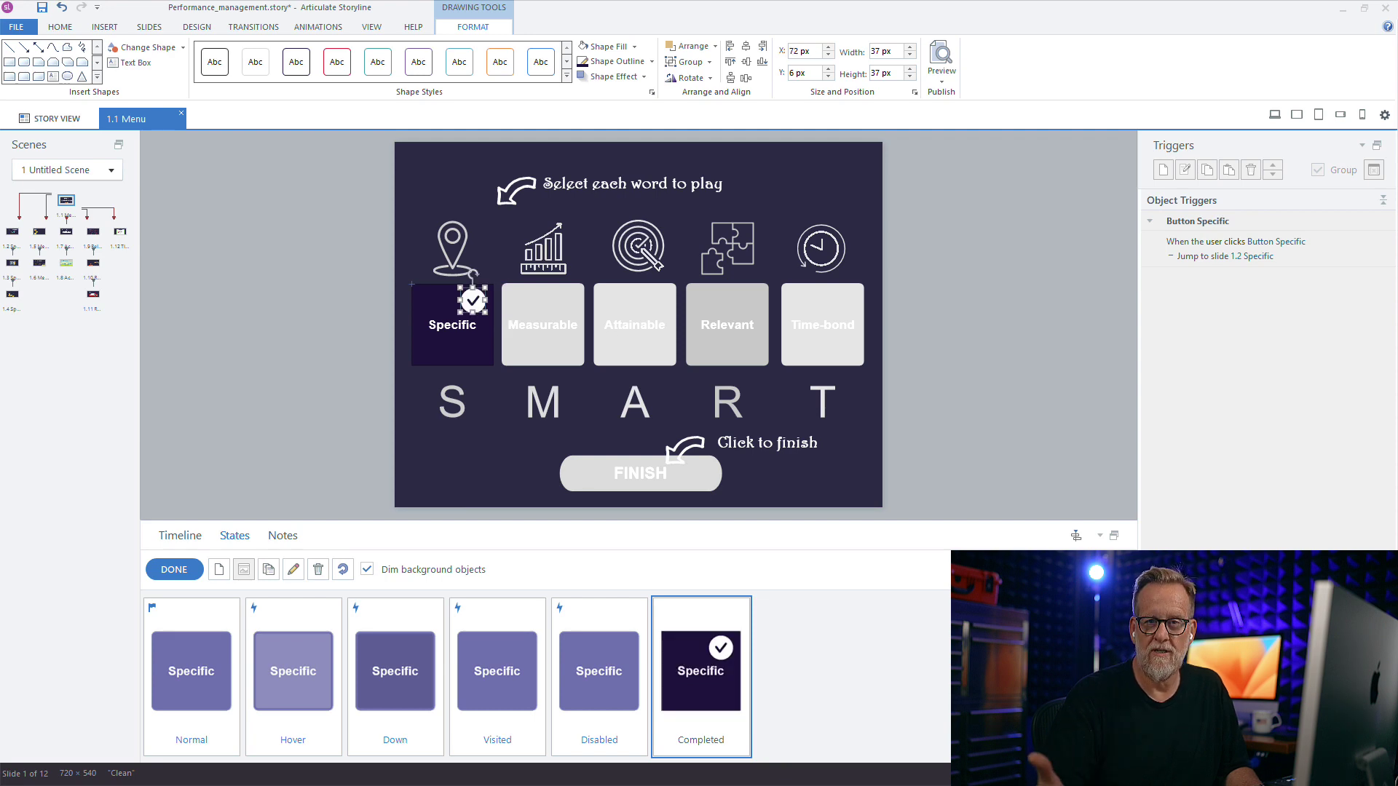
Copy the resized checkmark and finish editing the Specific button's states.
key(Escape)
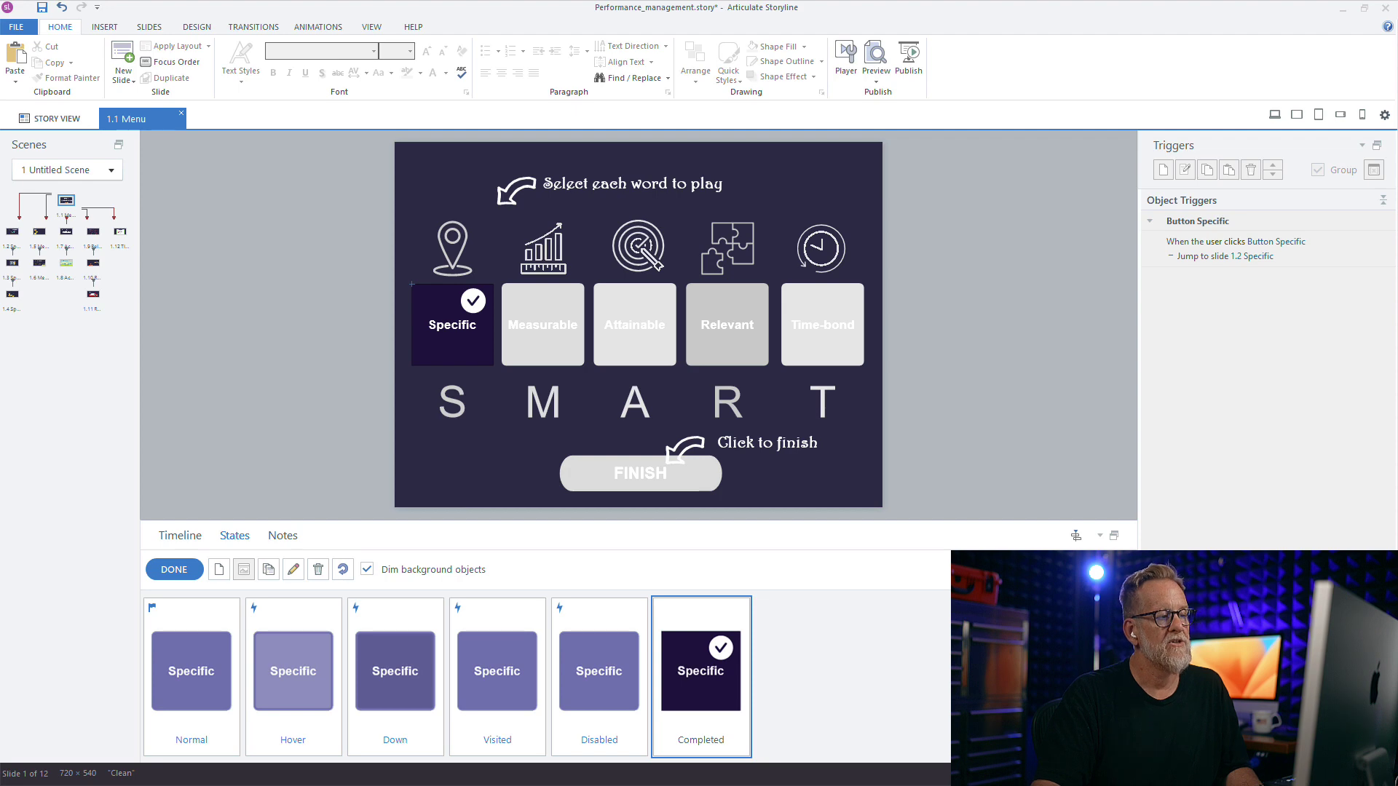
drag(357, 246, 526, 337)
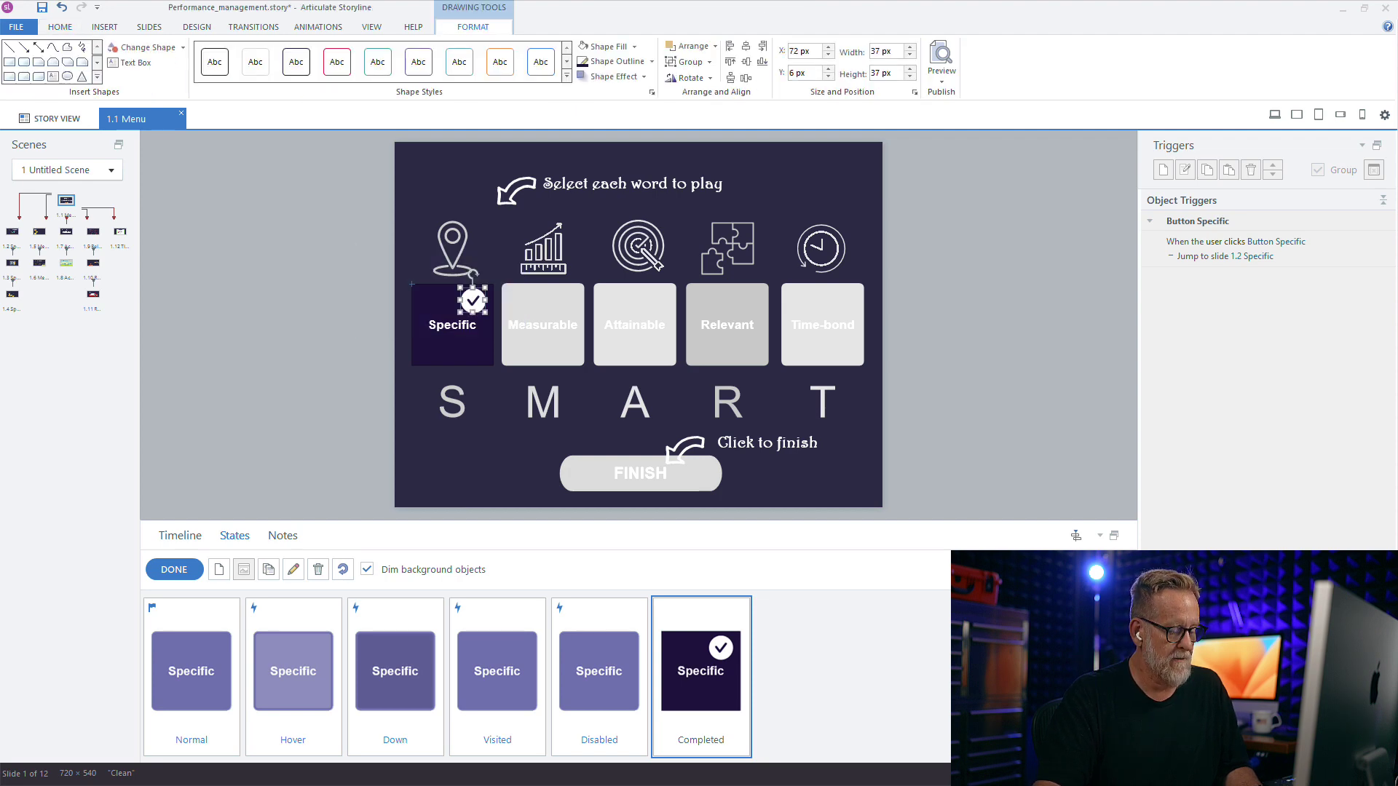
click(412, 284)
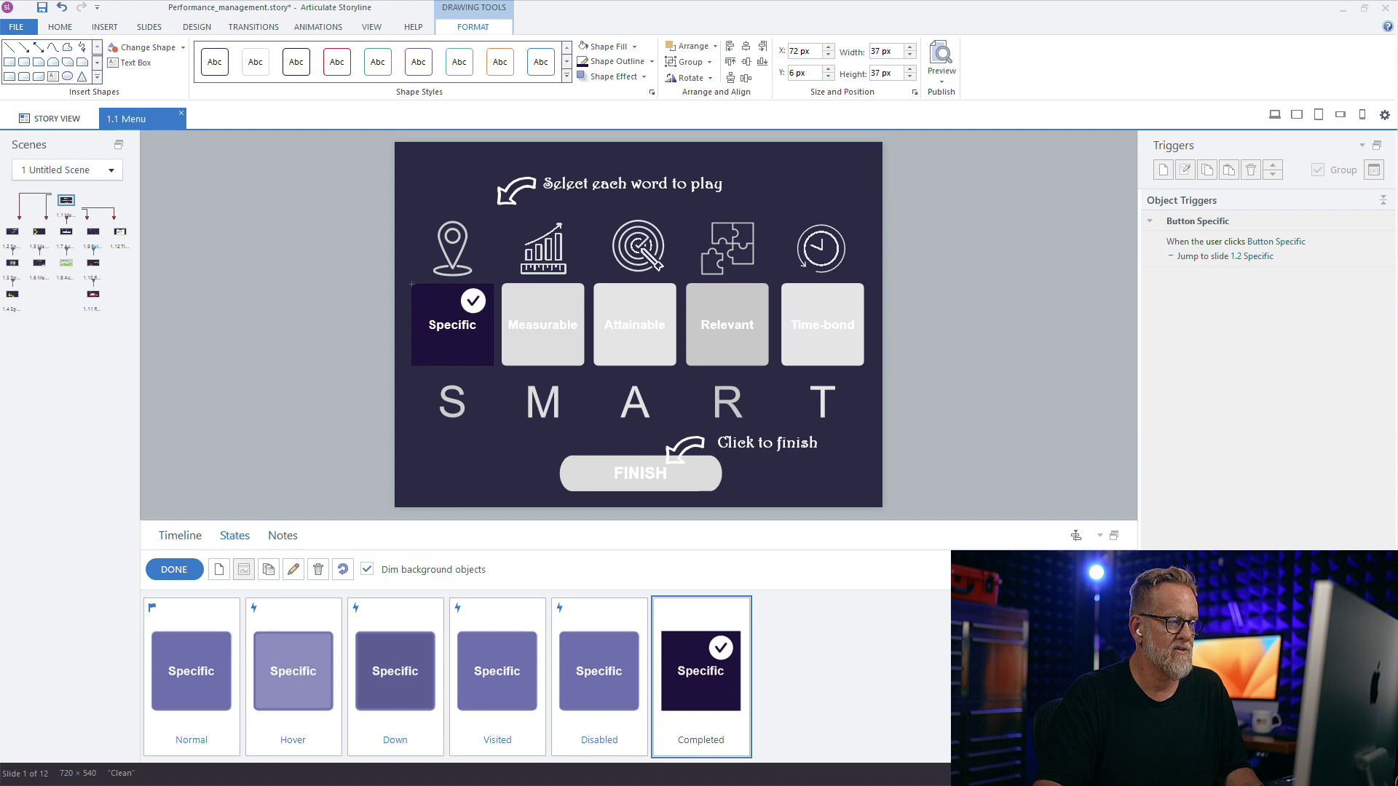
click(174, 569)
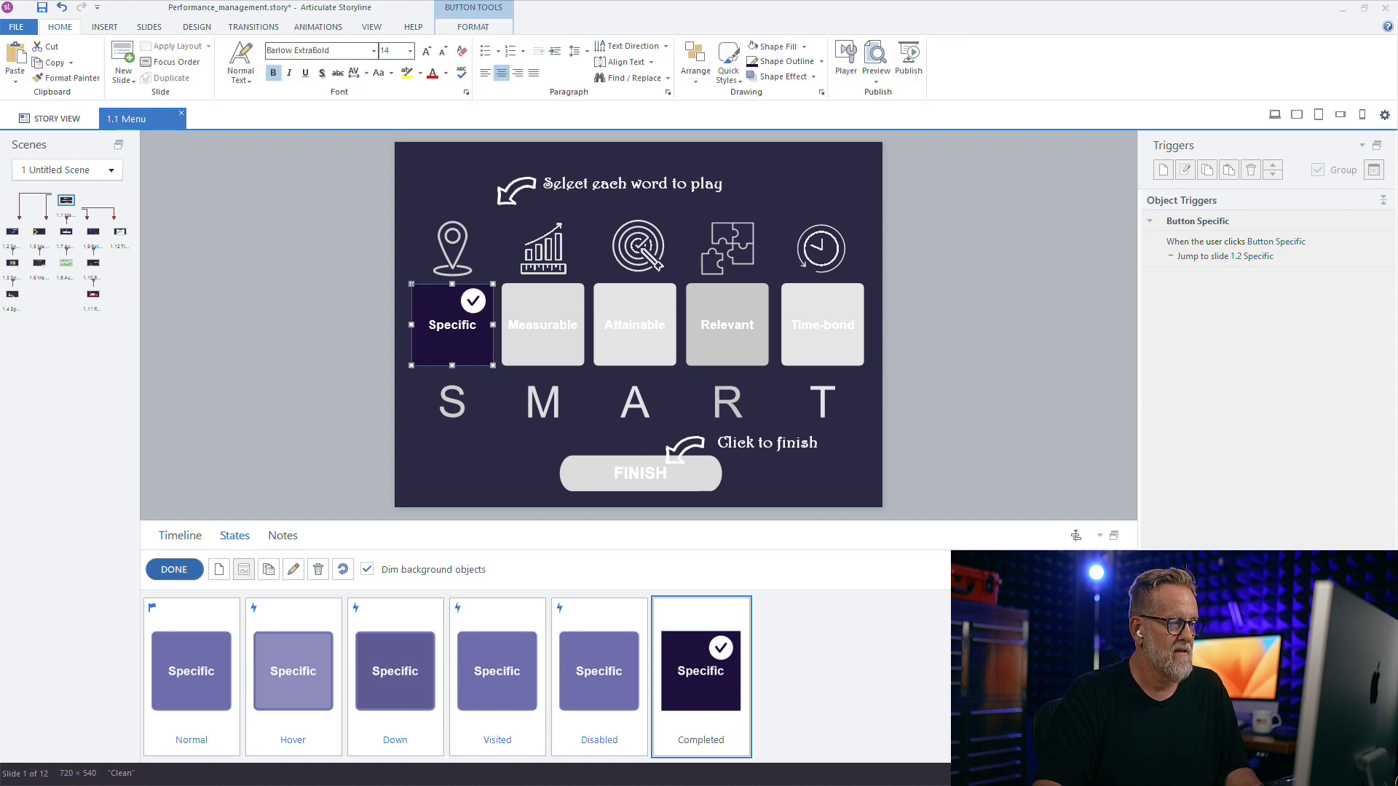
click(702, 676)
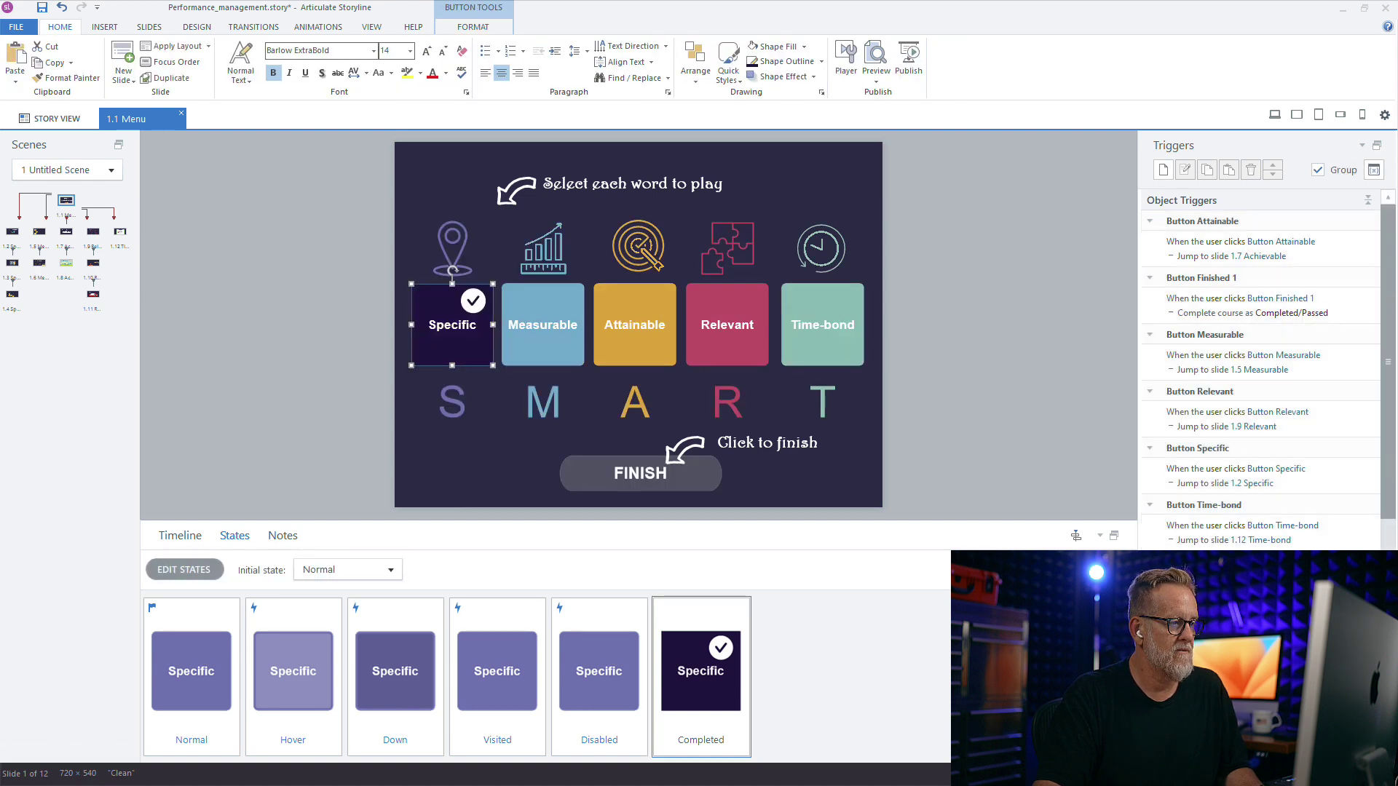
click(976, 407)
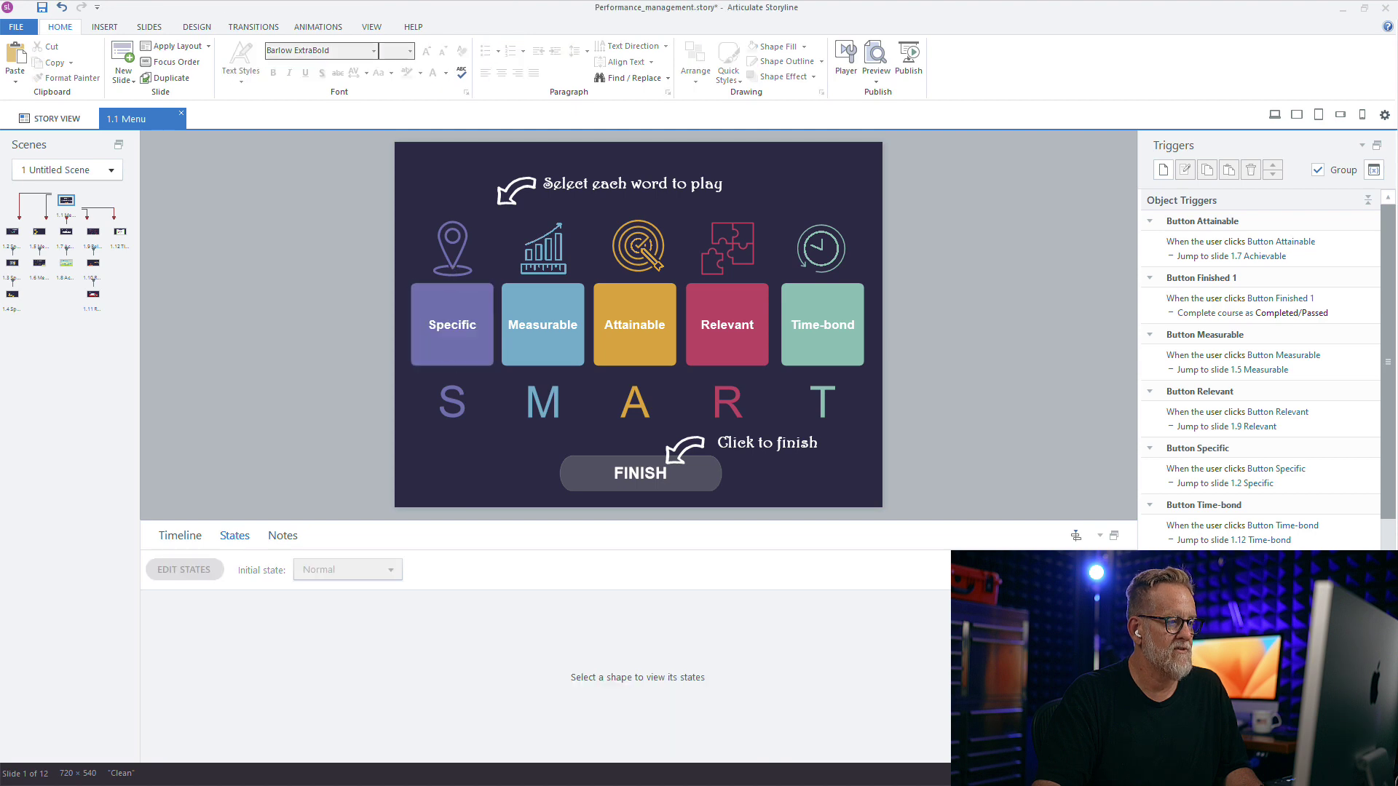
Add a state named Completed to the Measurable button and apply the dark purple button style to it.
click(542, 325)
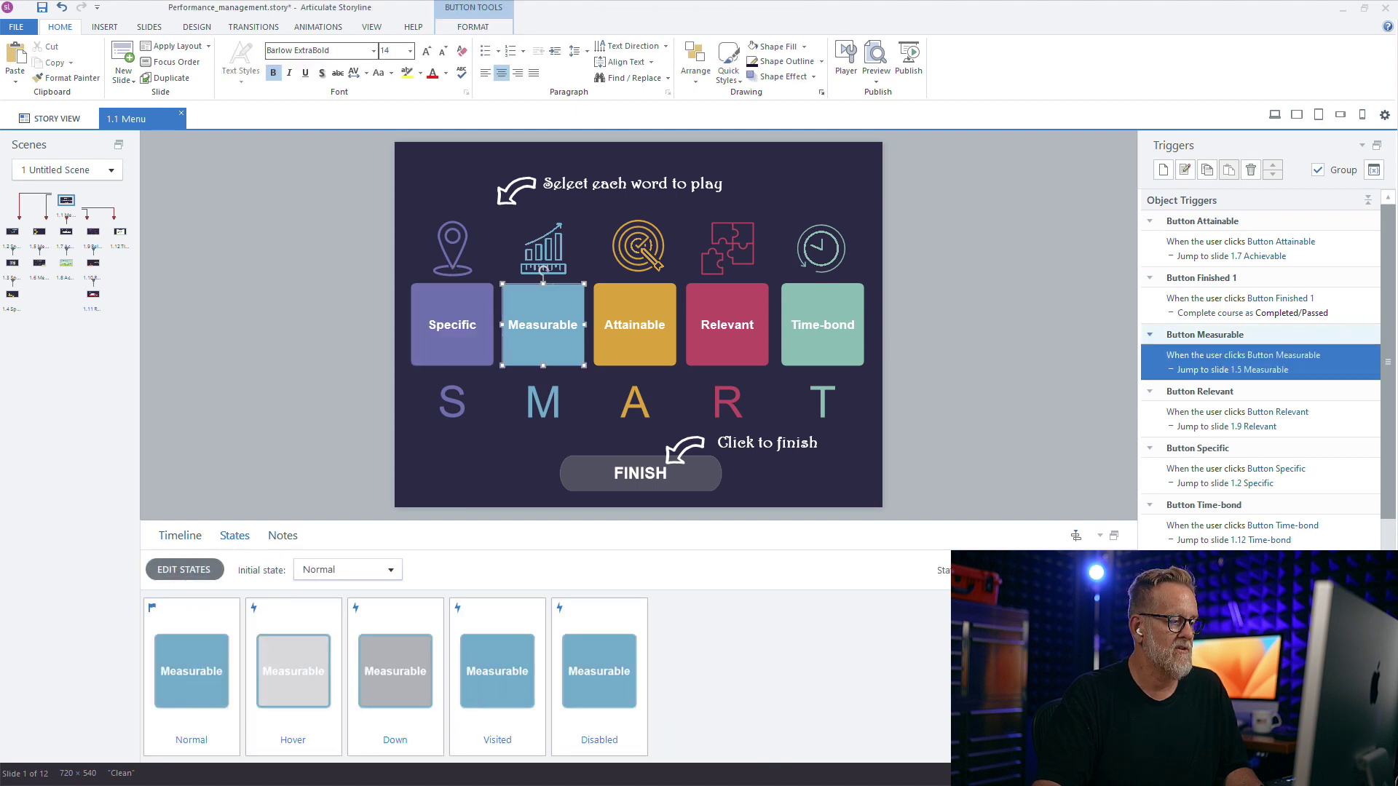
click(185, 571)
click(219, 570)
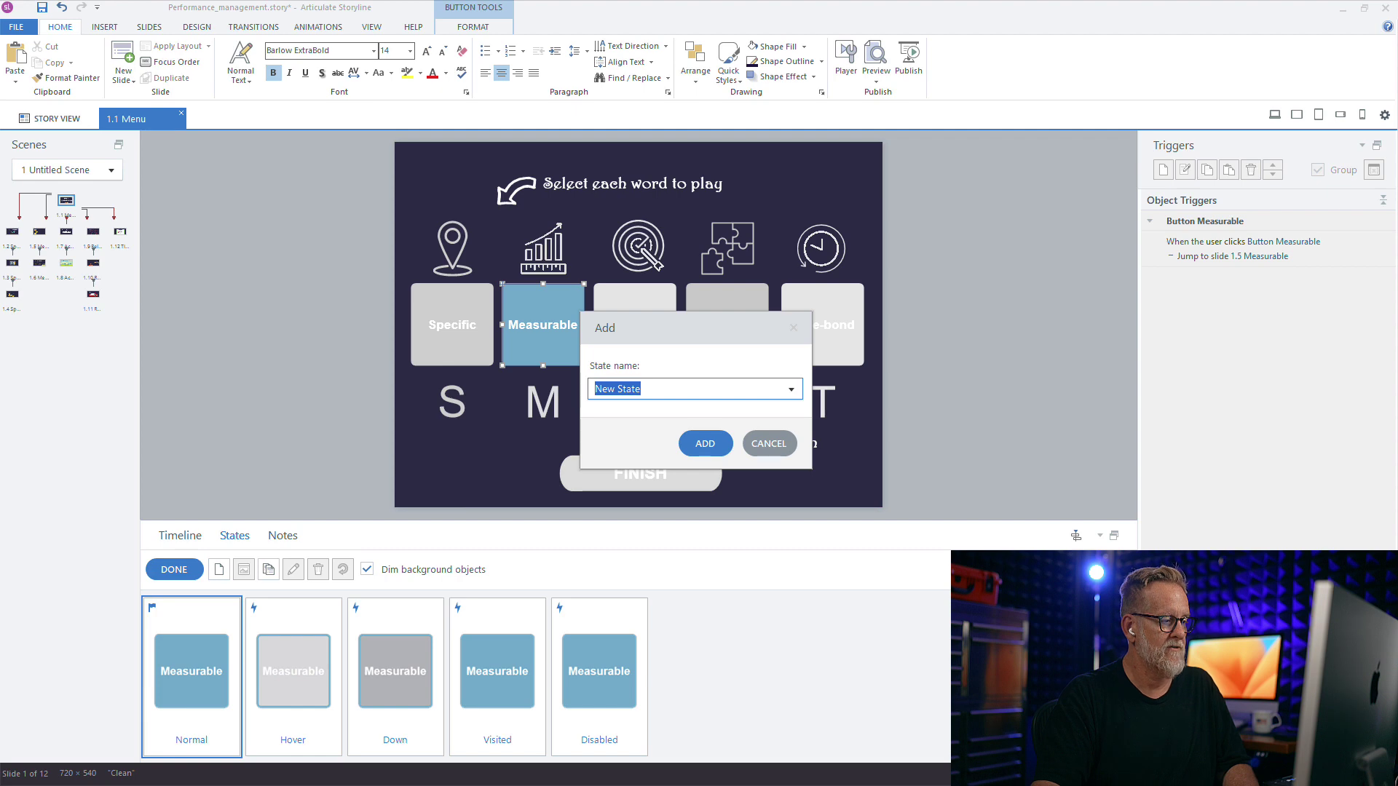
text(Completed)
key(Return)
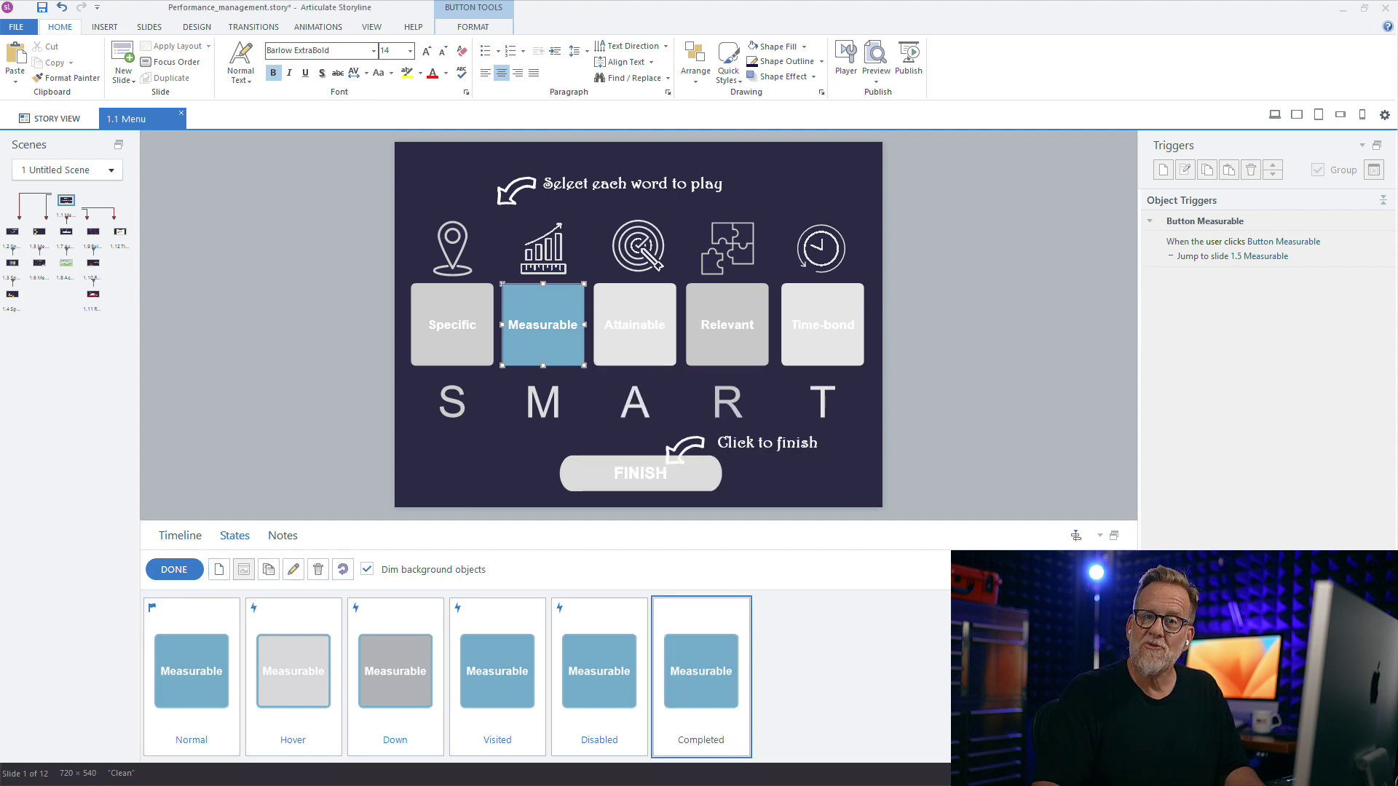
click(474, 26)
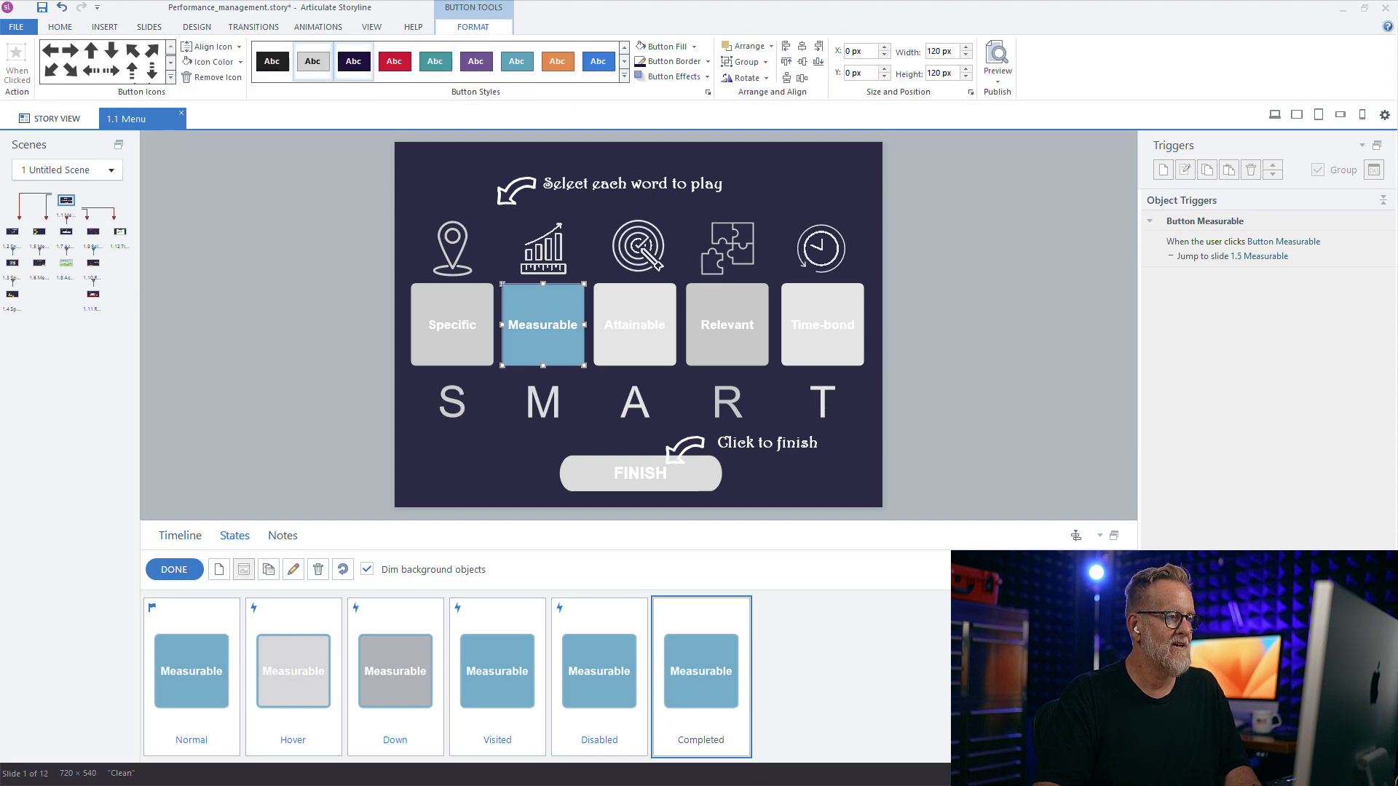
click(353, 62)
Paste the checkmark into the Measurable button's Completed state, place it in the upper-right corner, and finish editing the states.
click(503, 284)
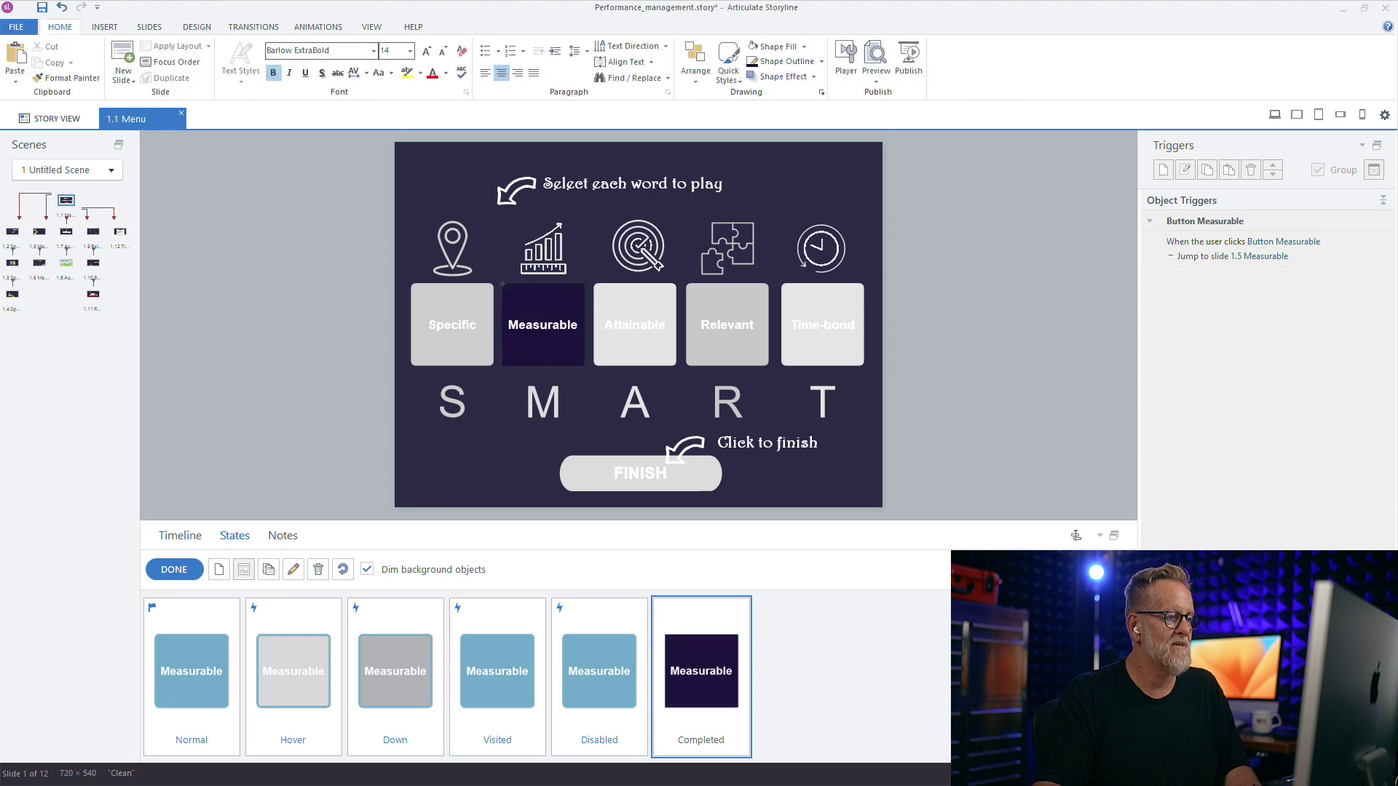
key(ctrl+v)
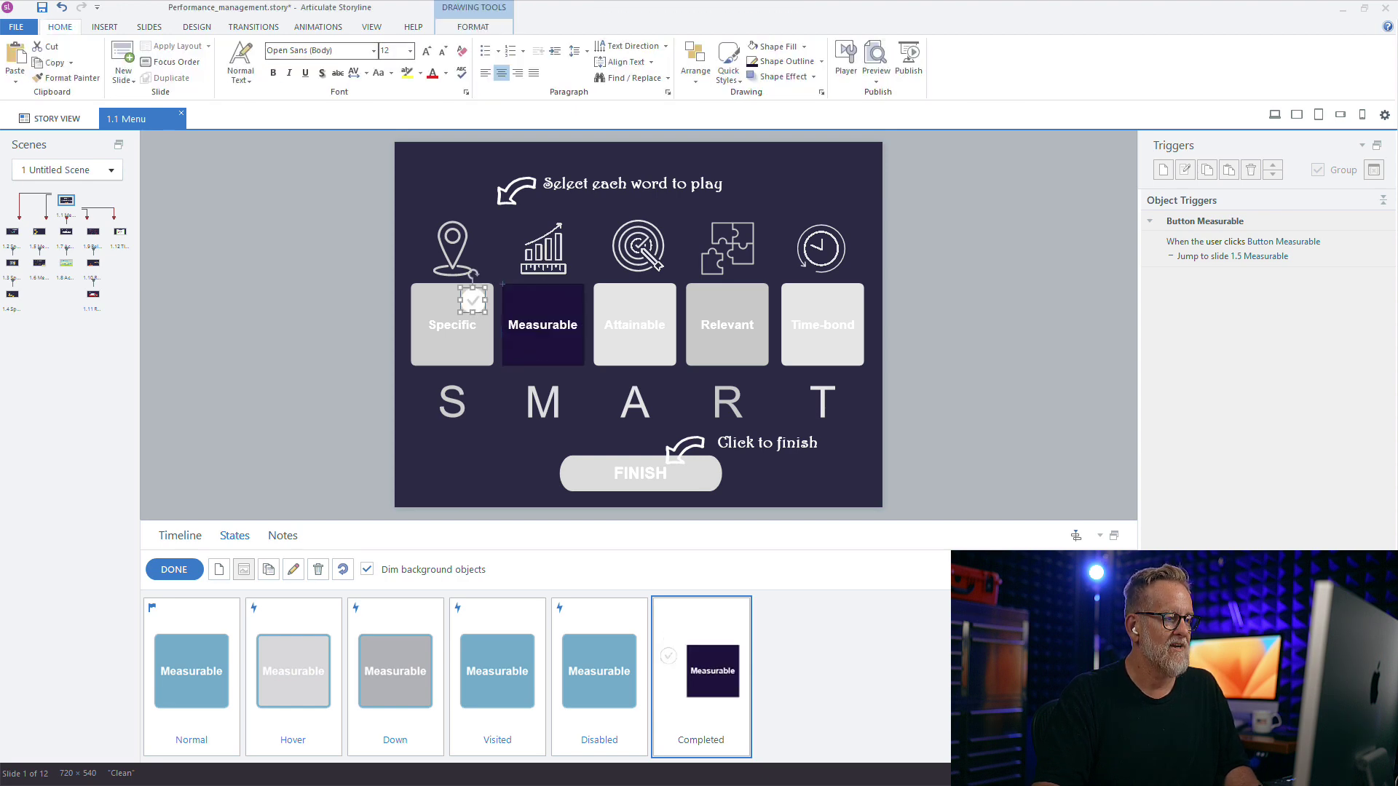
drag(473, 299, 562, 300)
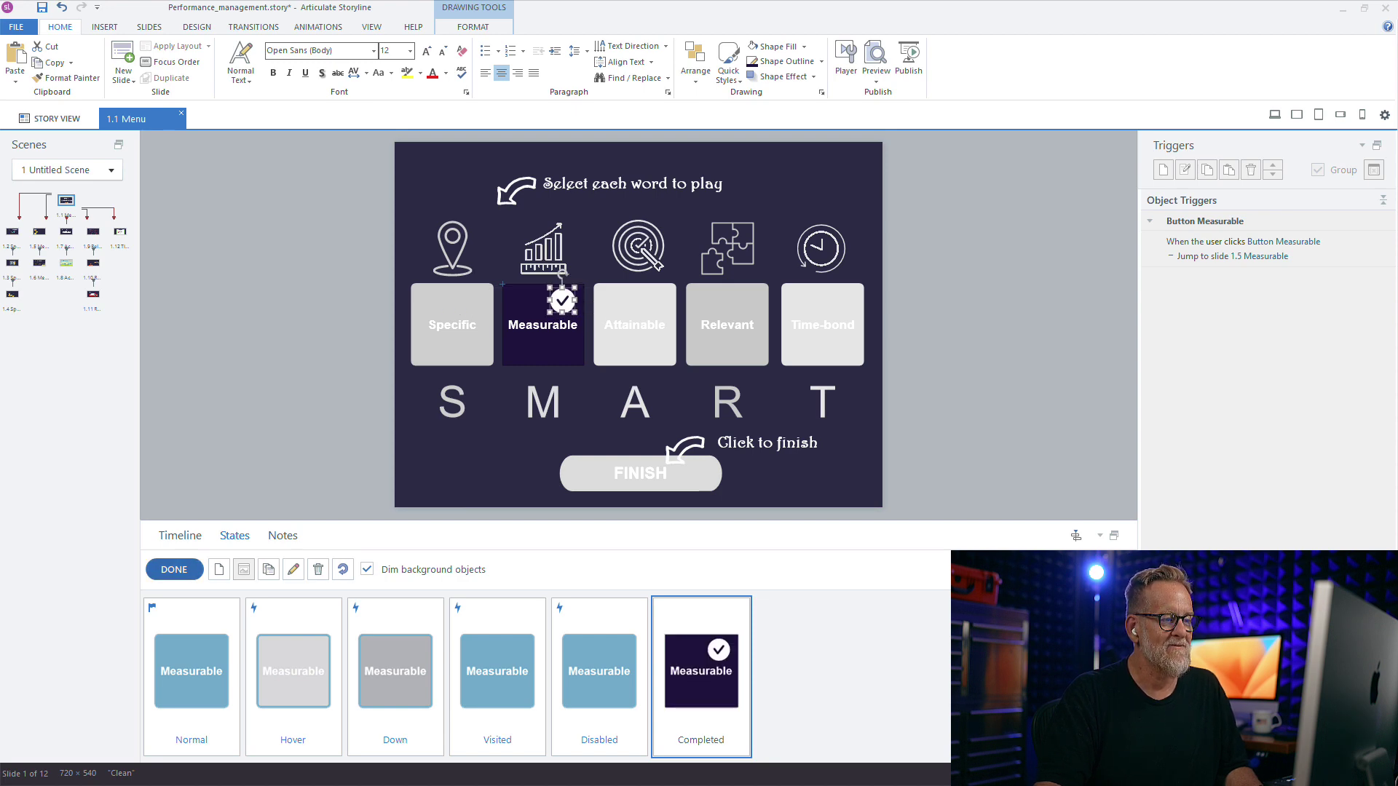
click(174, 569)
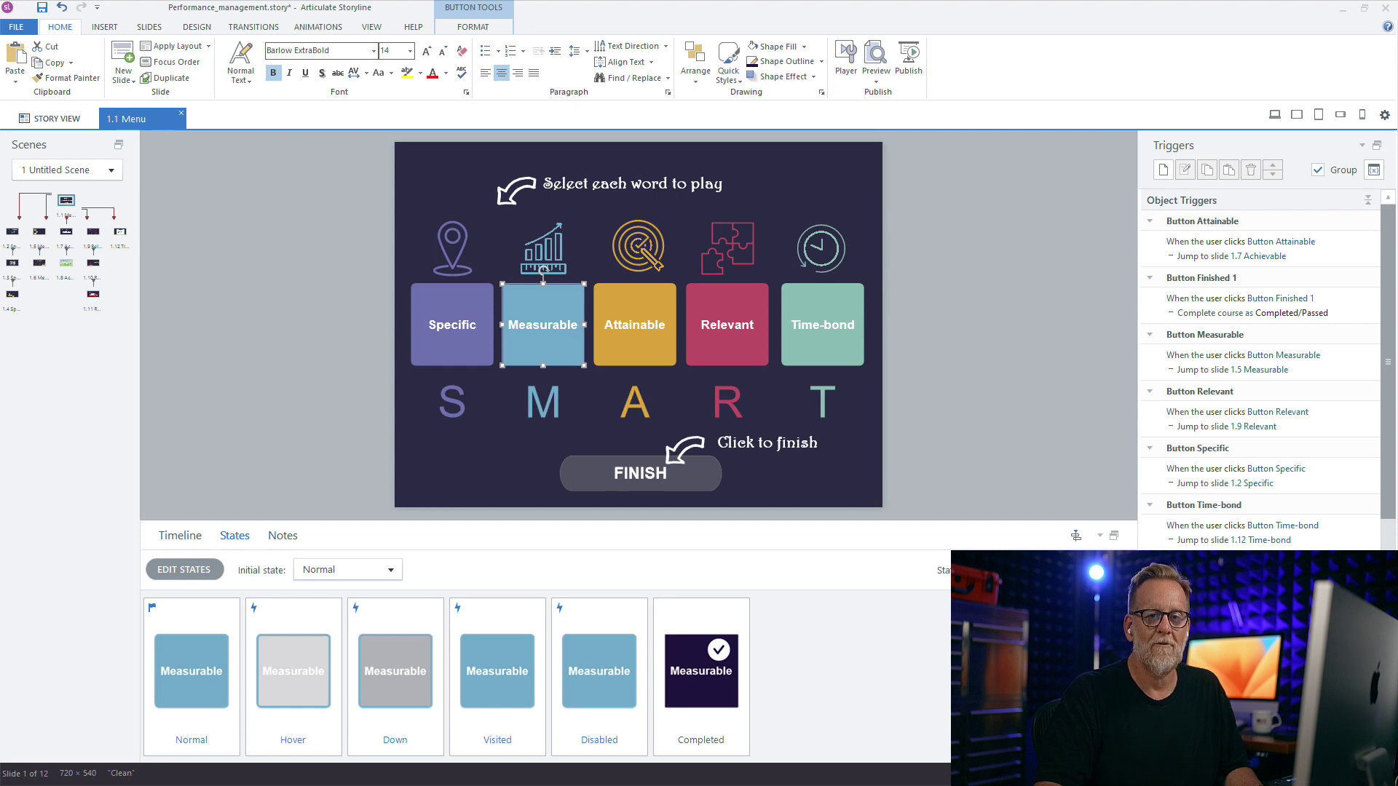
Add a state named Complete to the Attainable button and apply the dark purple button style to it.
click(634, 328)
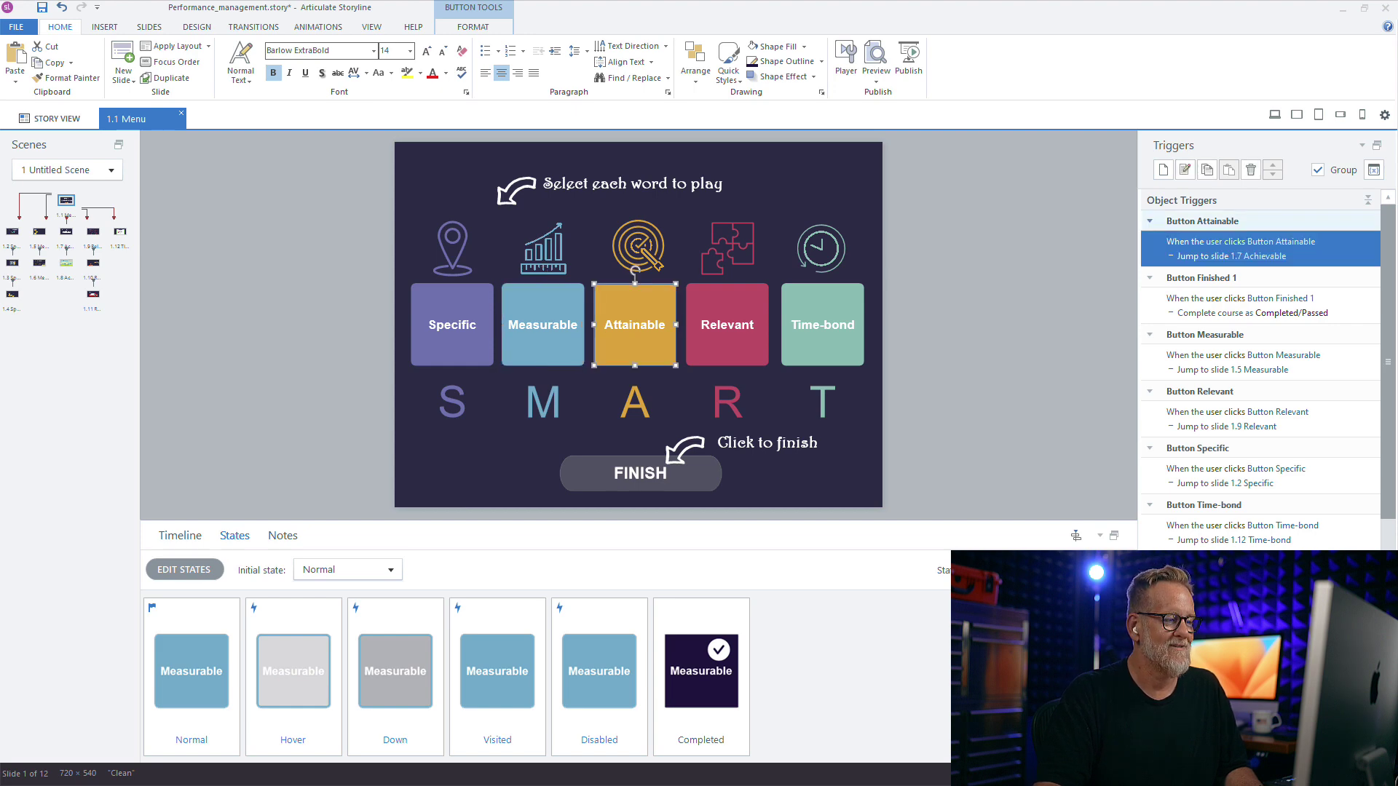
click(184, 569)
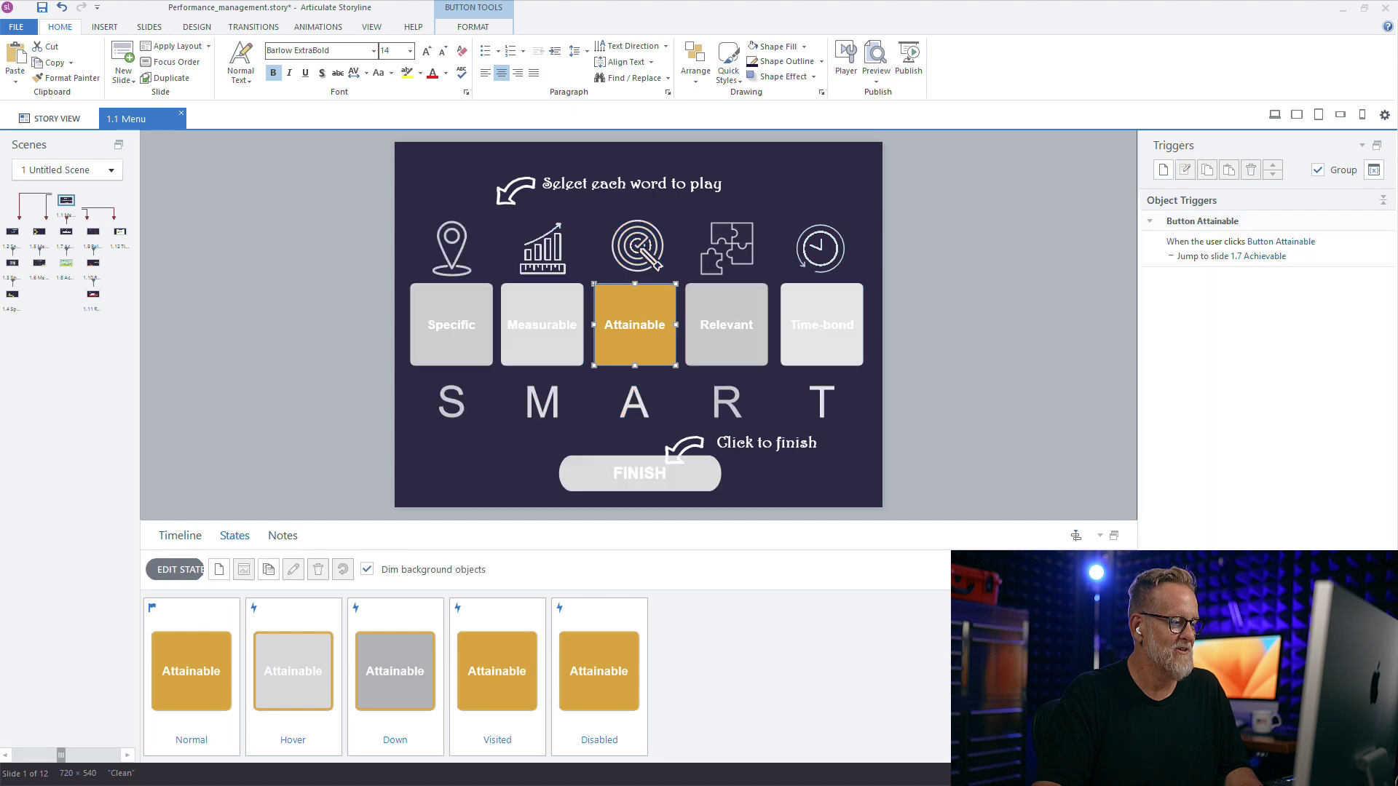
click(220, 570)
text(C)
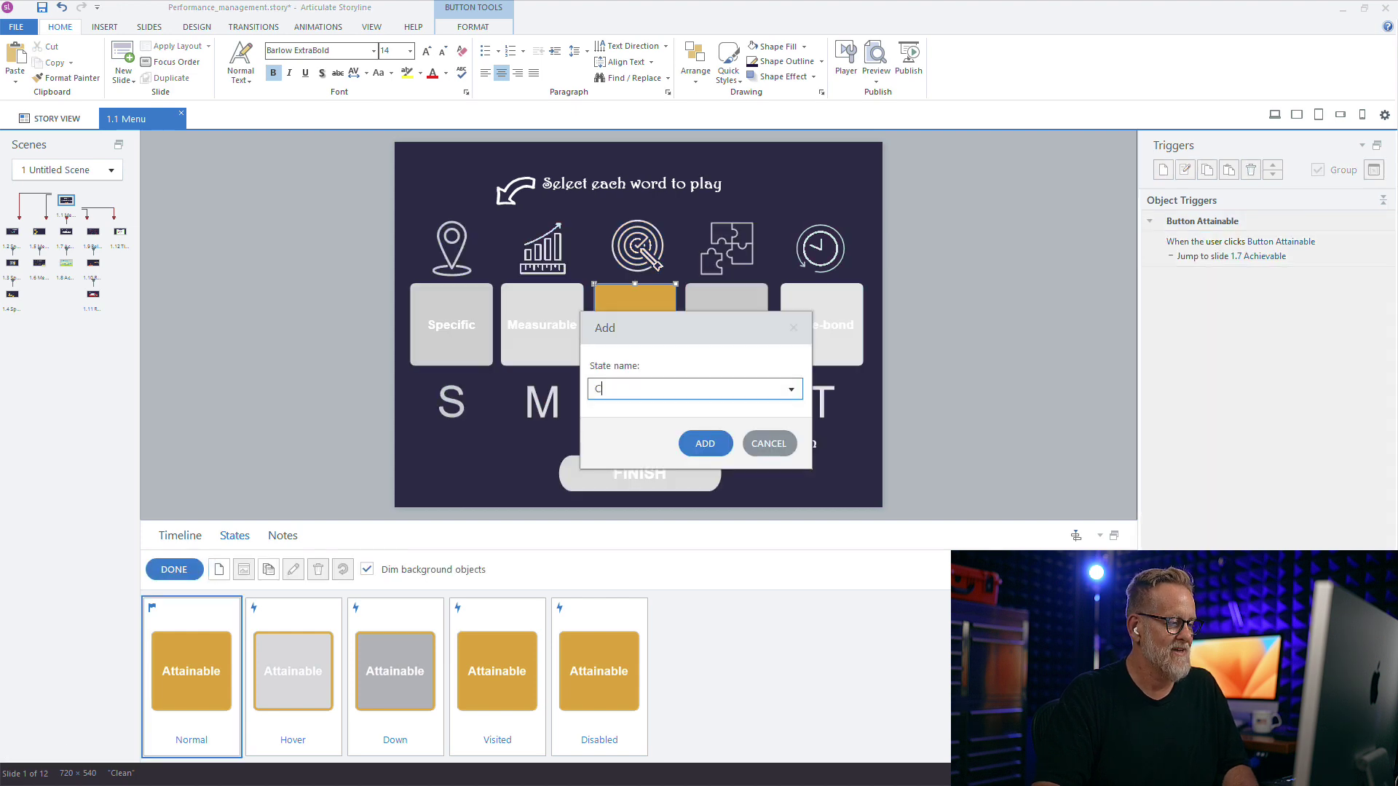
text(omplete)
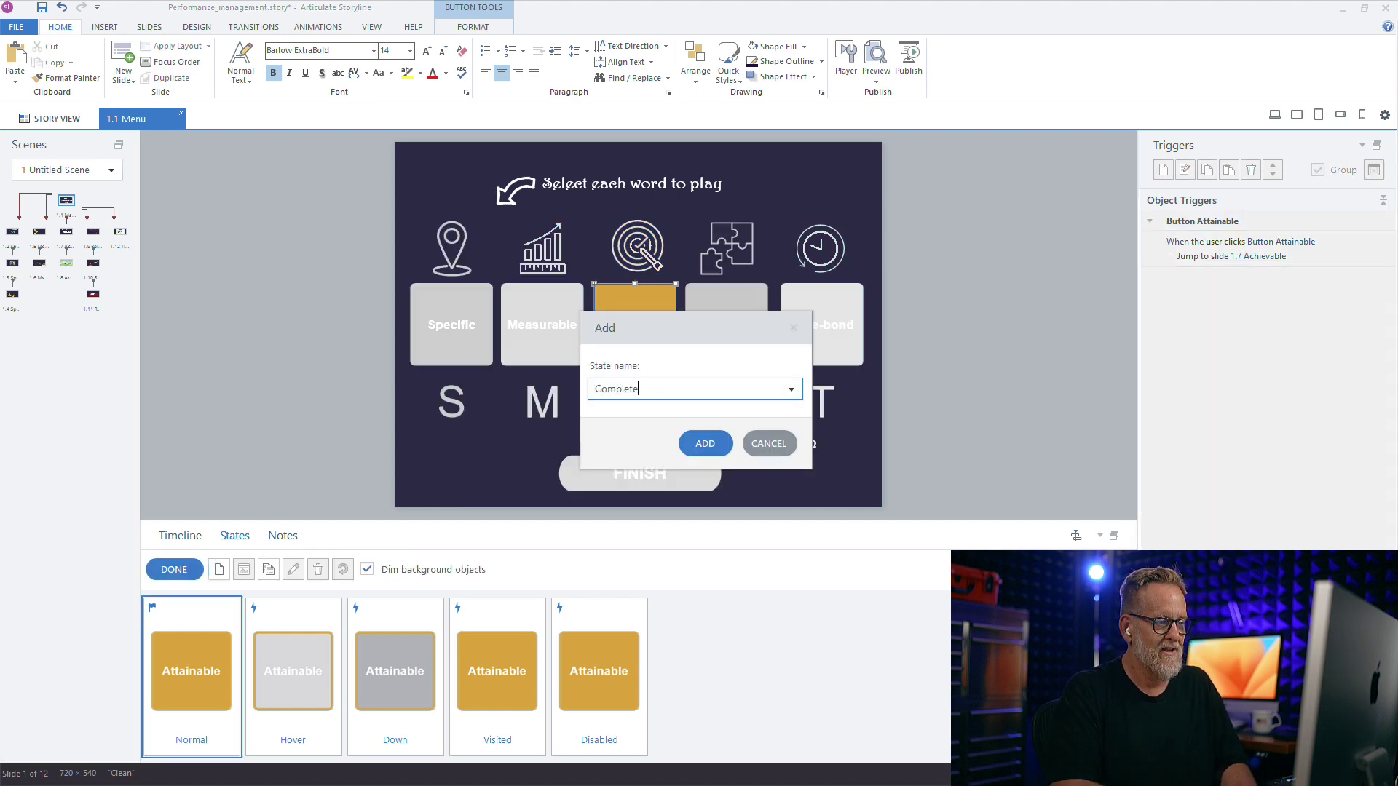
key(Return)
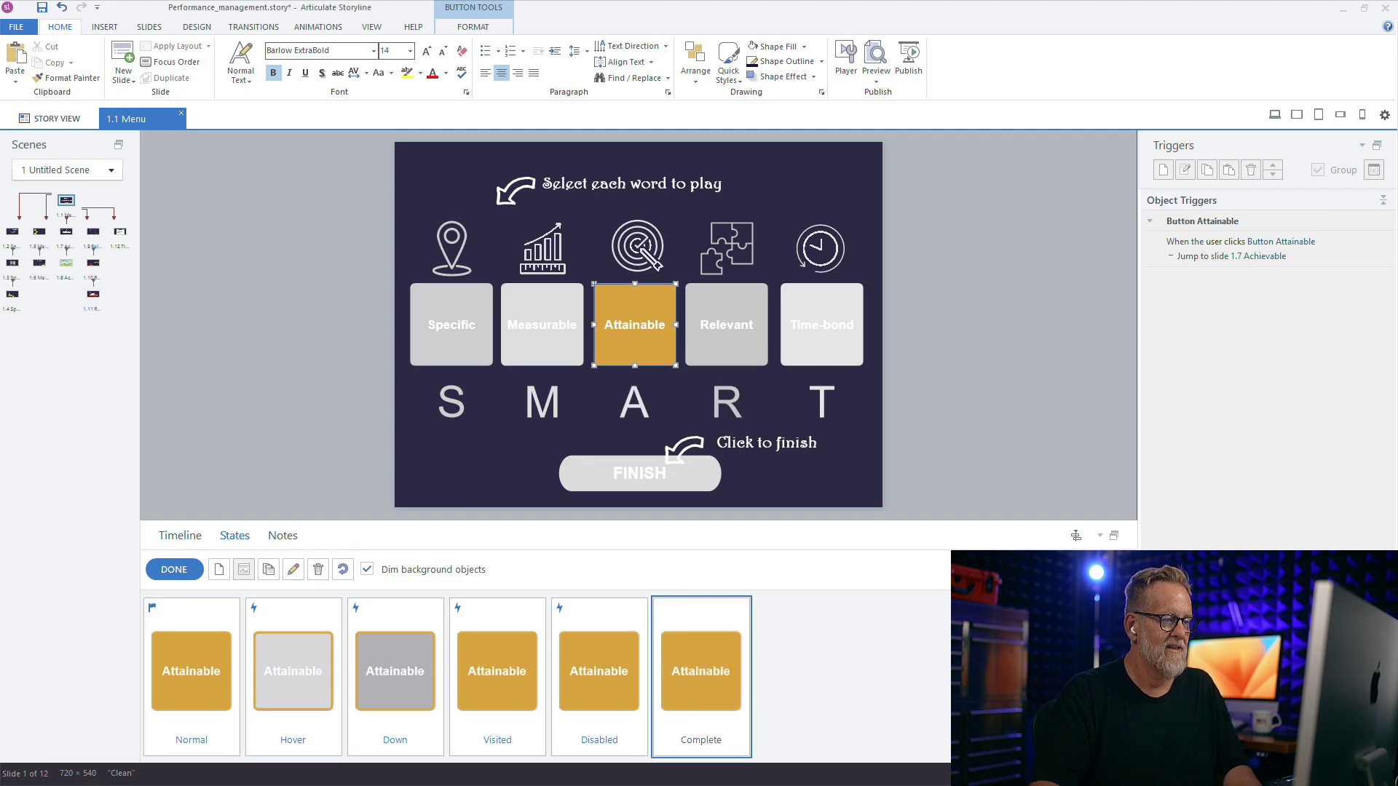
click(473, 27)
click(353, 61)
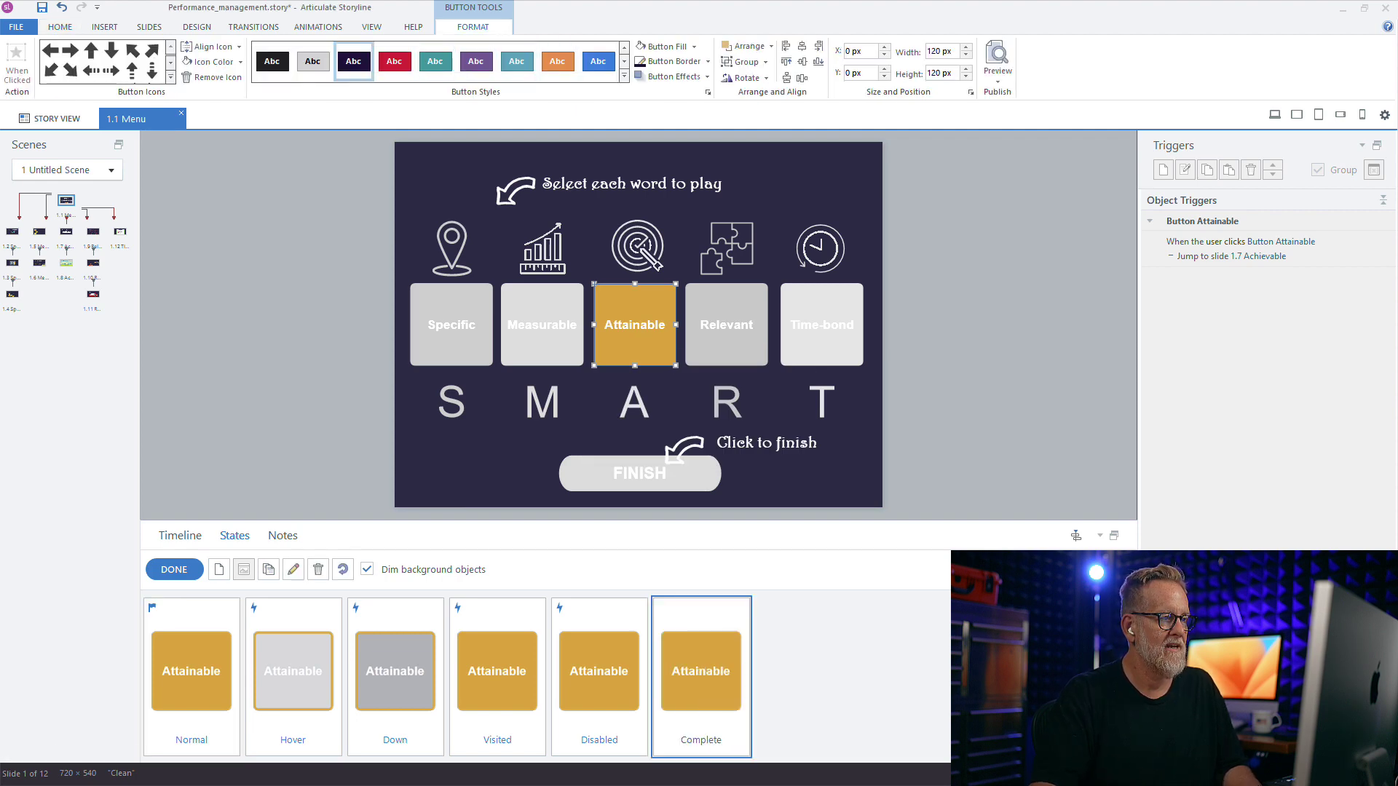
Paste the checkmark into the Attainable button's Complete state, place it in the upper-right corner, and finish editing the states.
key(Escape)
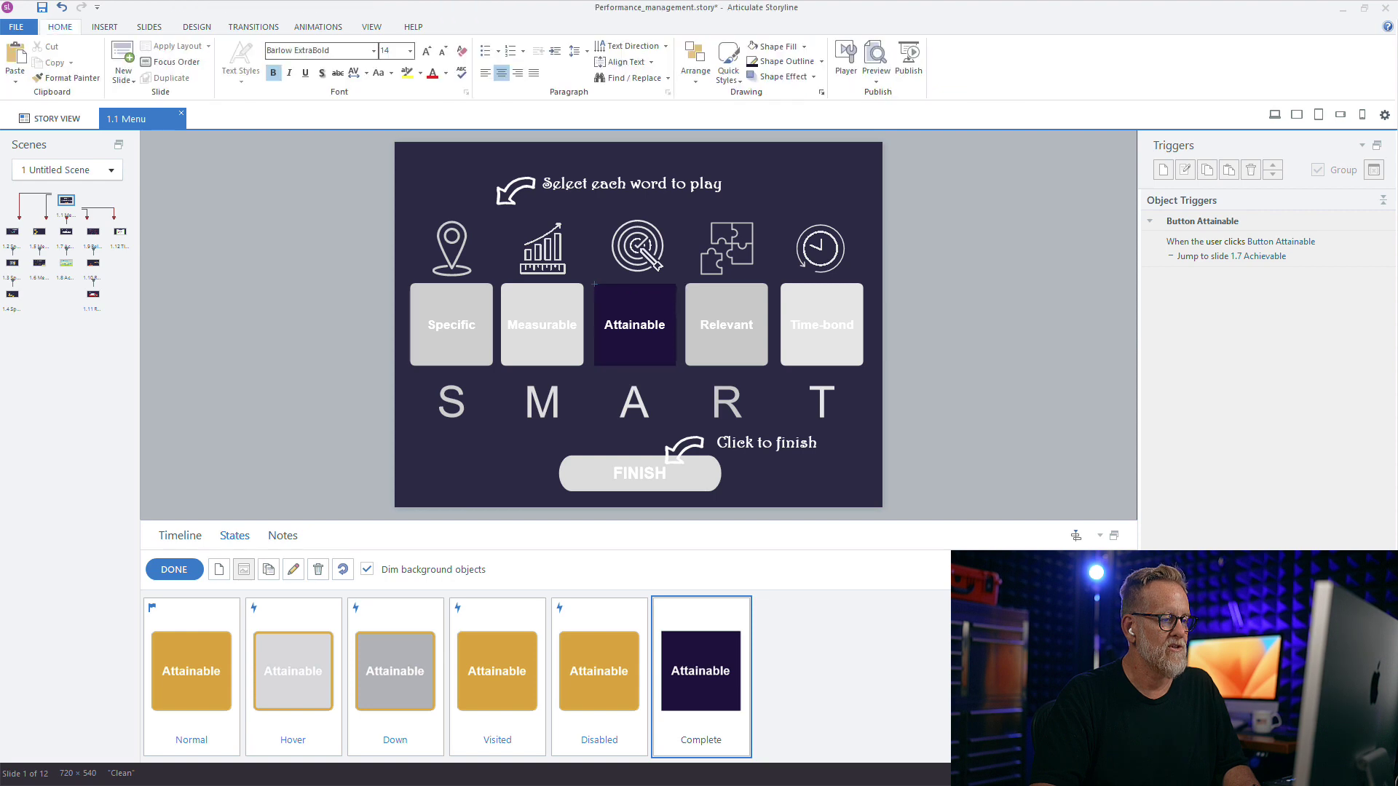
key(ctrl+v)
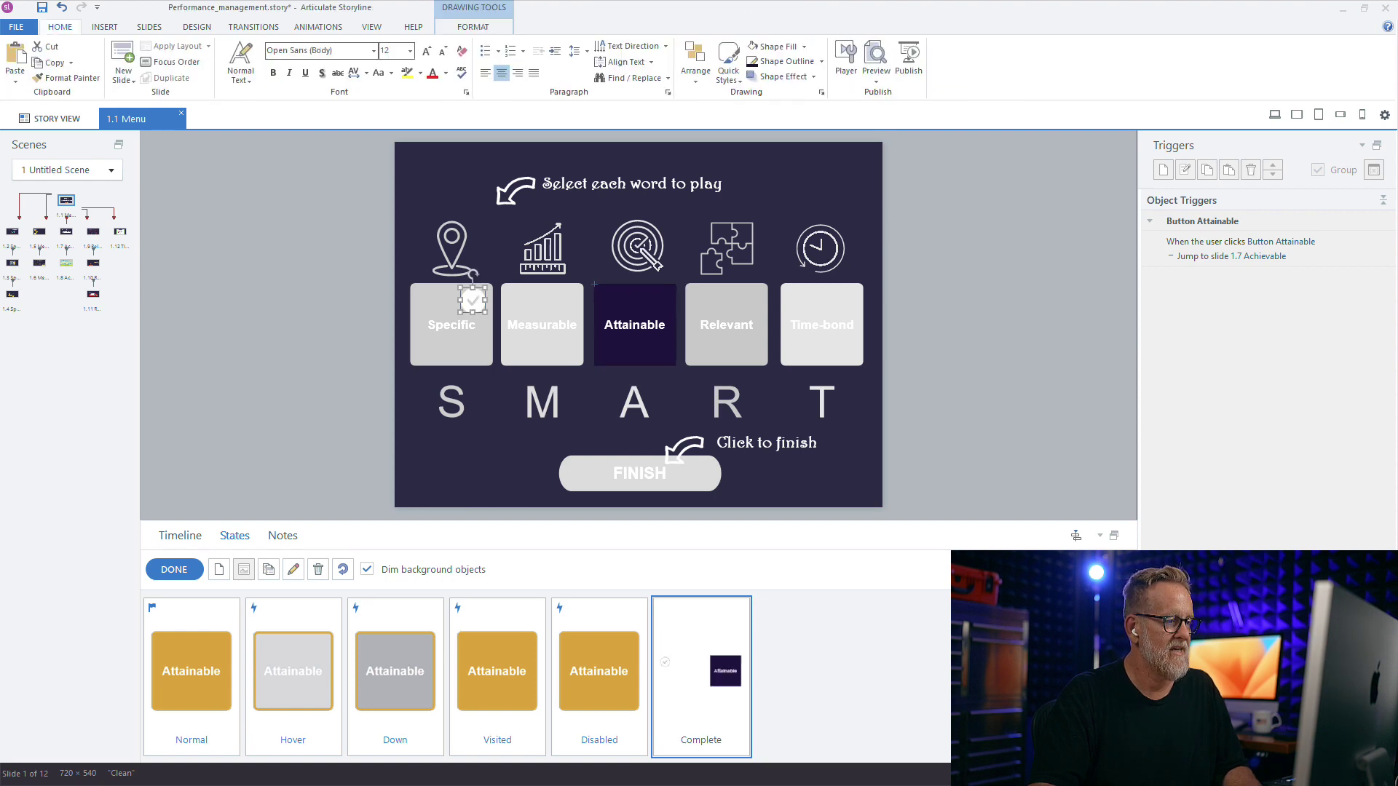
drag(472, 300, 655, 300)
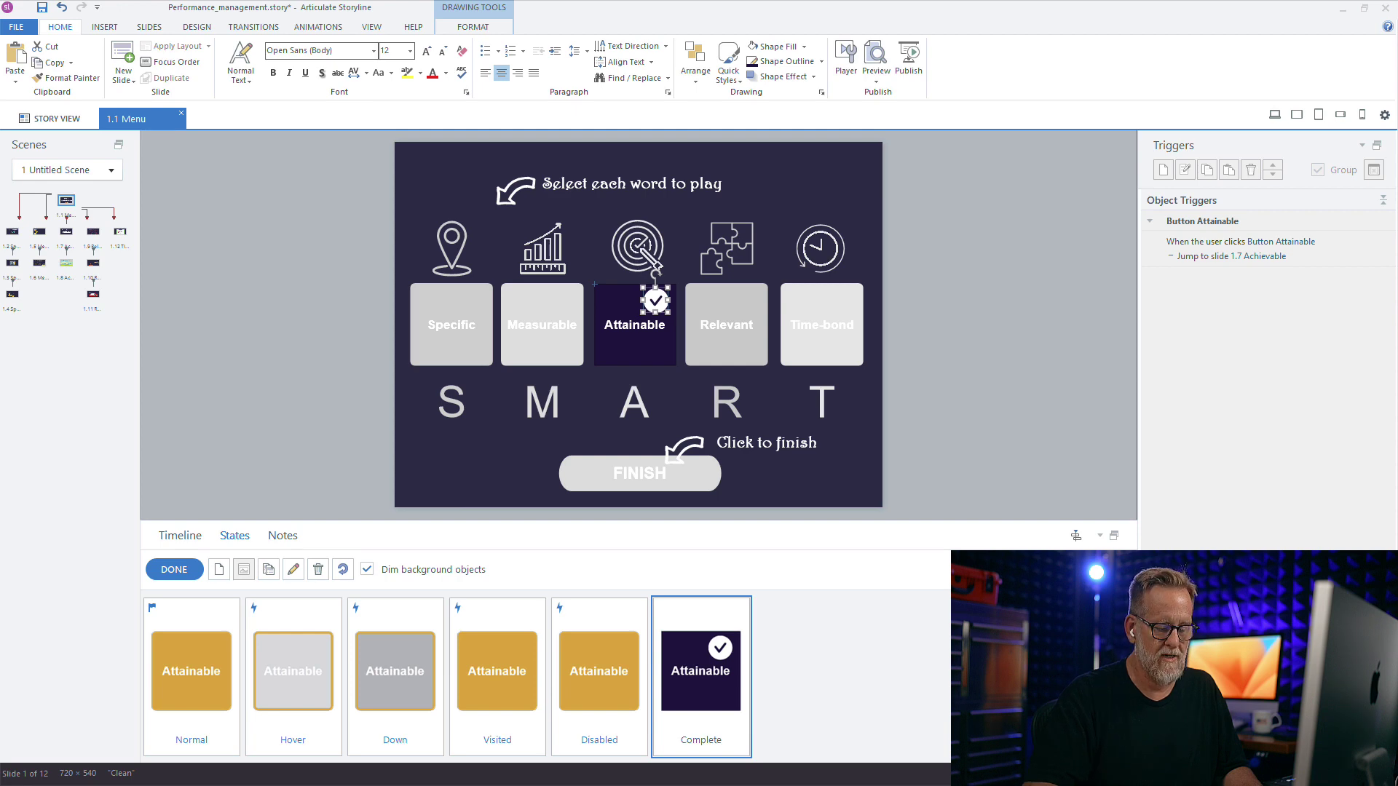
click(174, 570)
Add a state named Complete to the Relevant button.
click(727, 325)
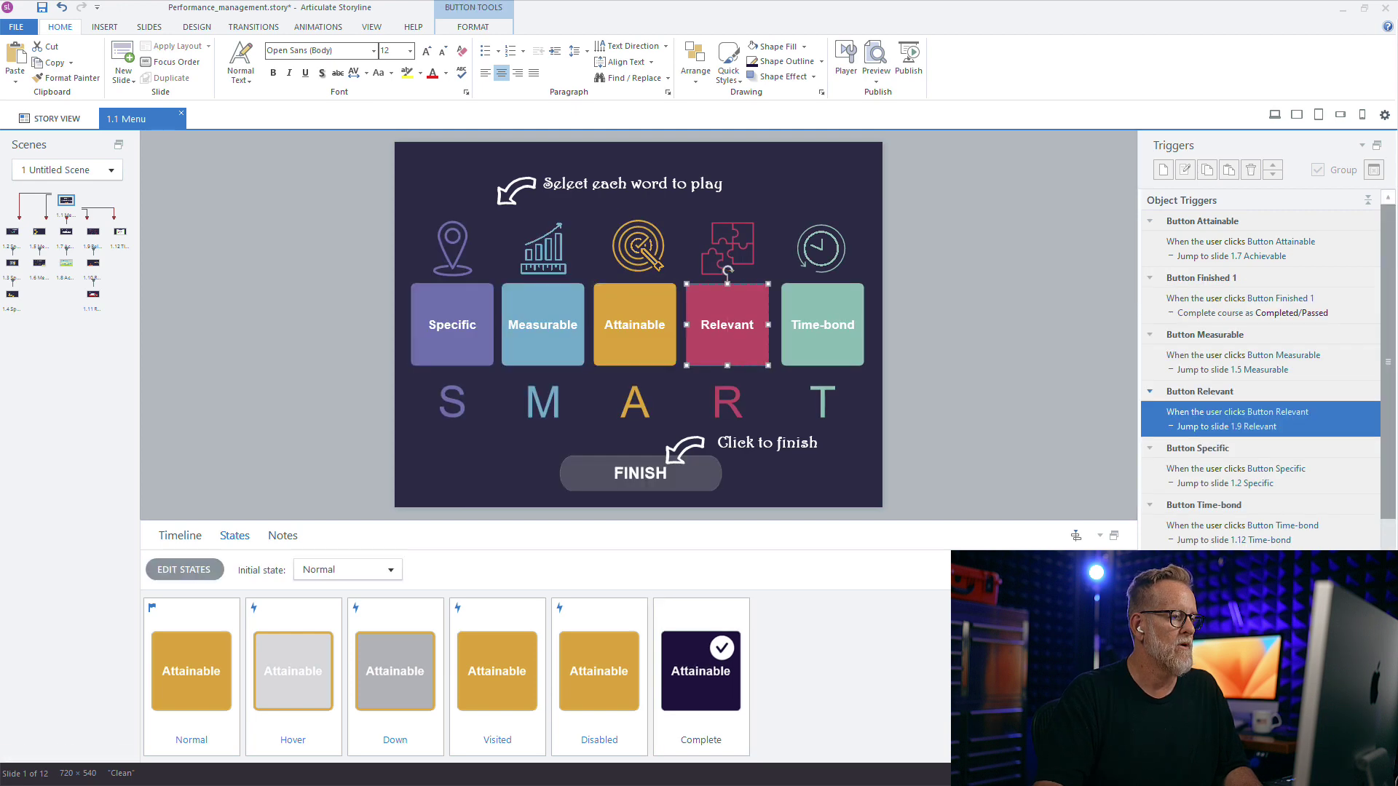
click(185, 570)
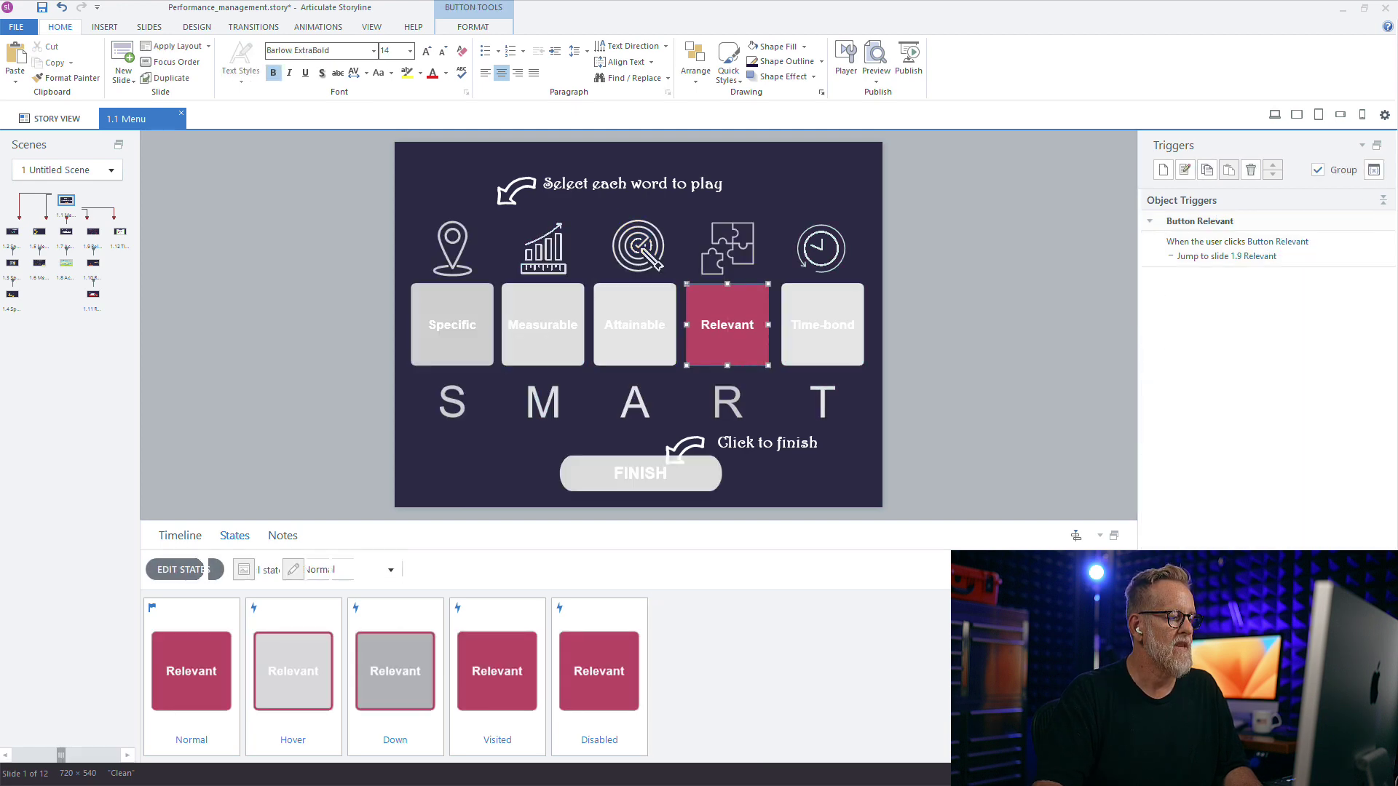
click(219, 569)
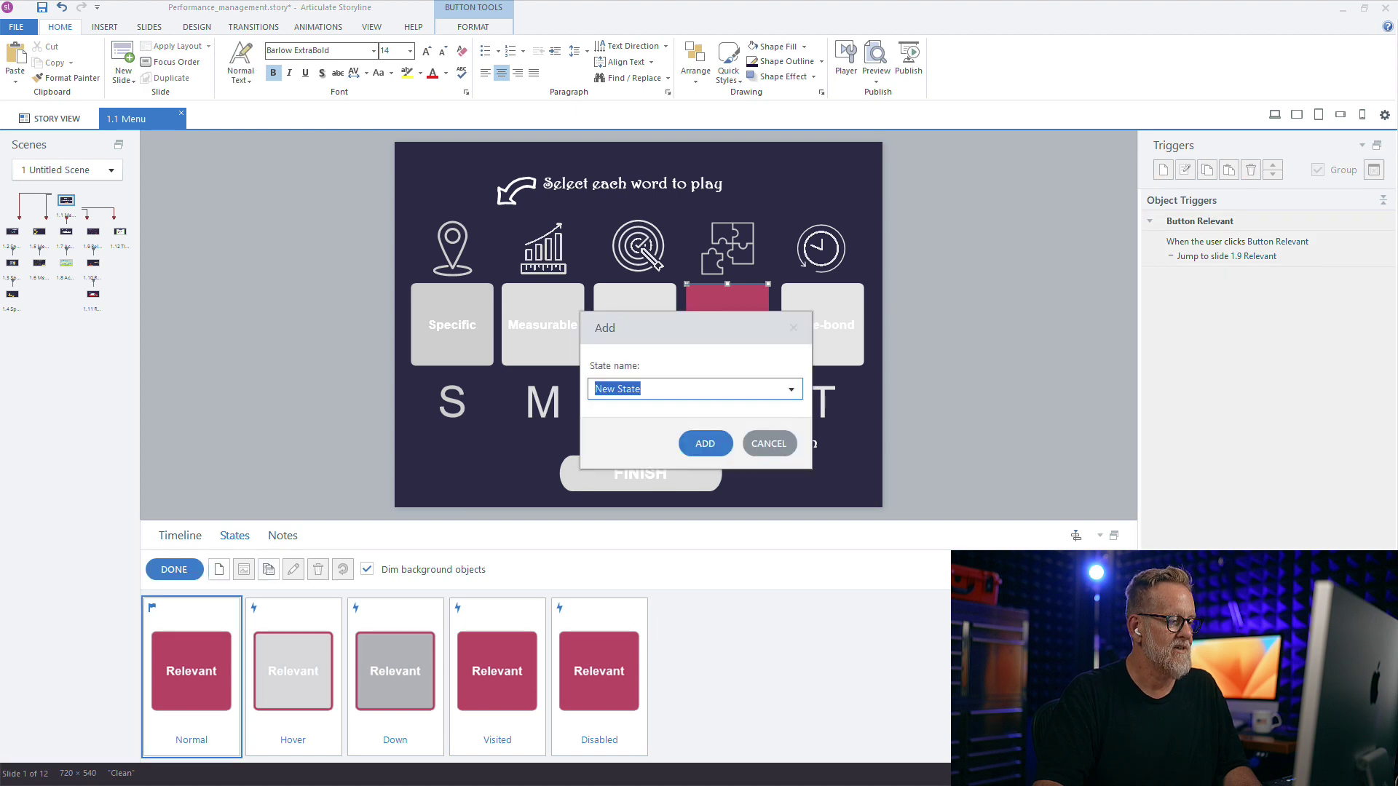
text(Completed)
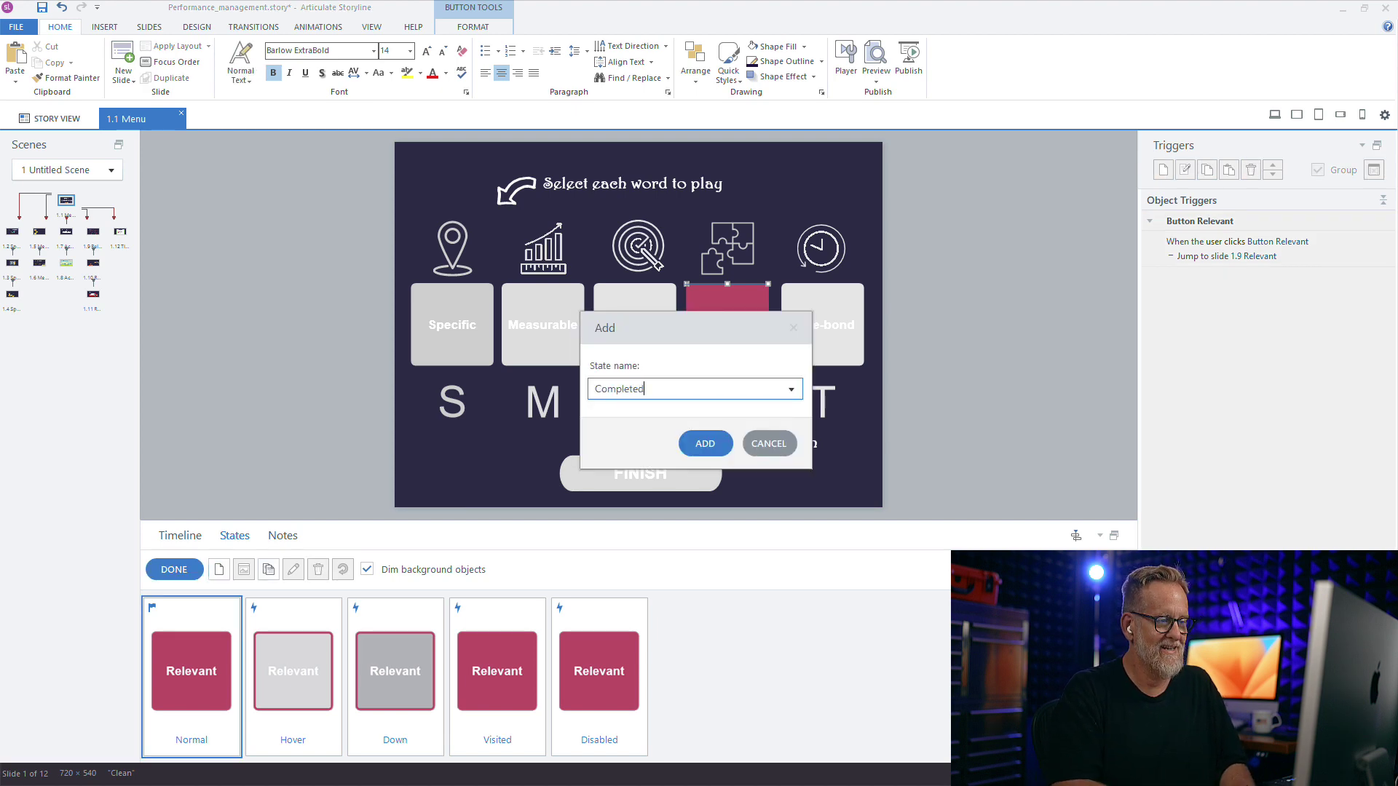
key(Return)
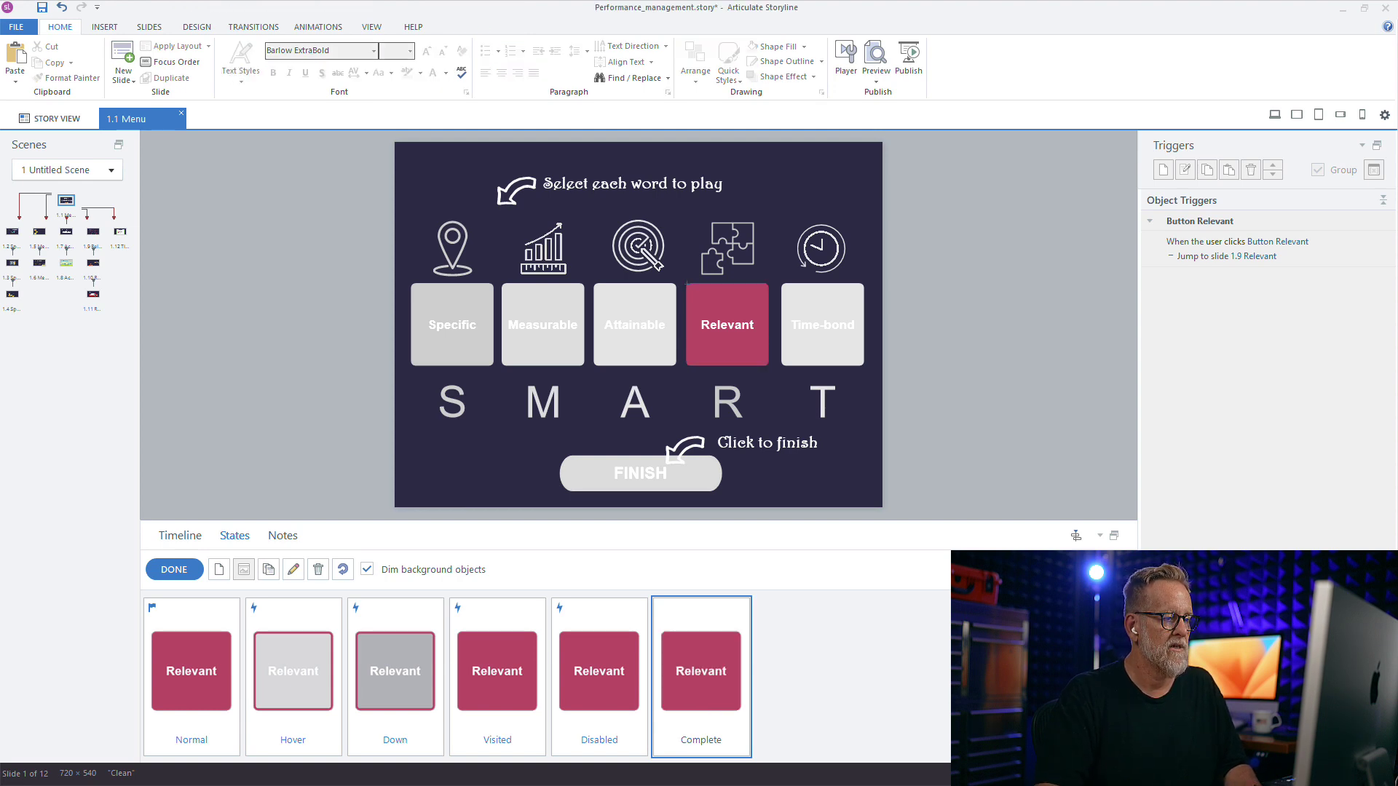
Paste the checkmark into the Relevant button's Complete state, place it in the upper-right corner, and finish editing the states.
key(ctrl+v)
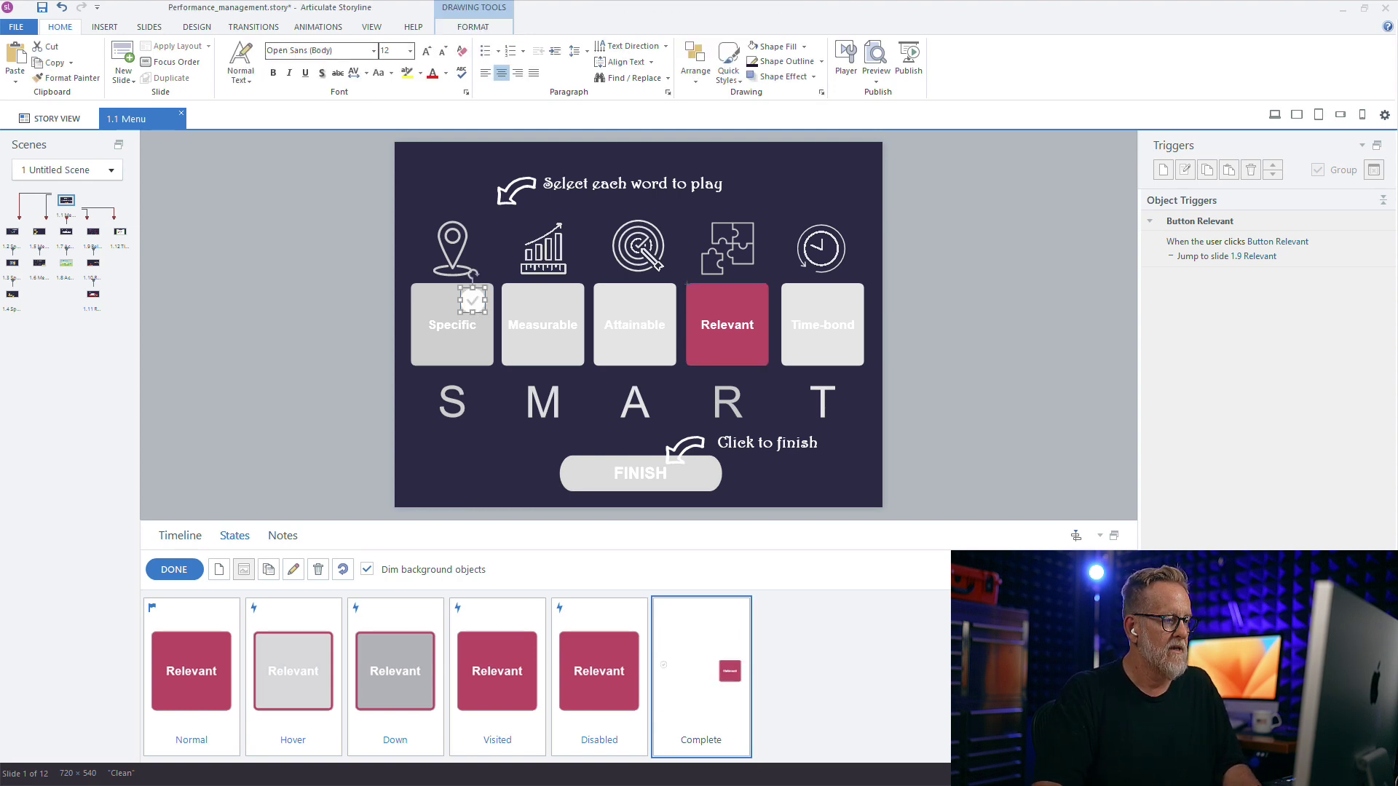
drag(473, 300, 750, 301)
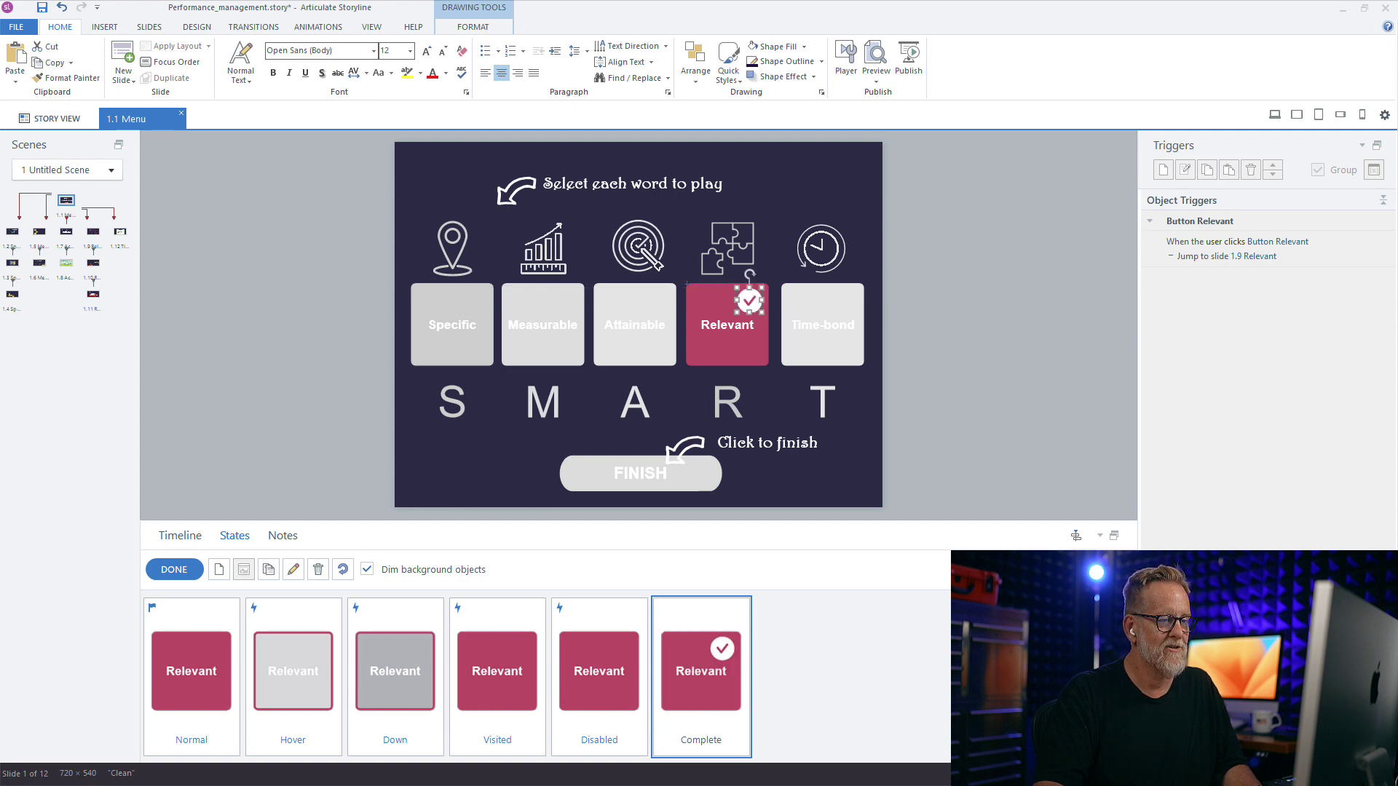
click(174, 569)
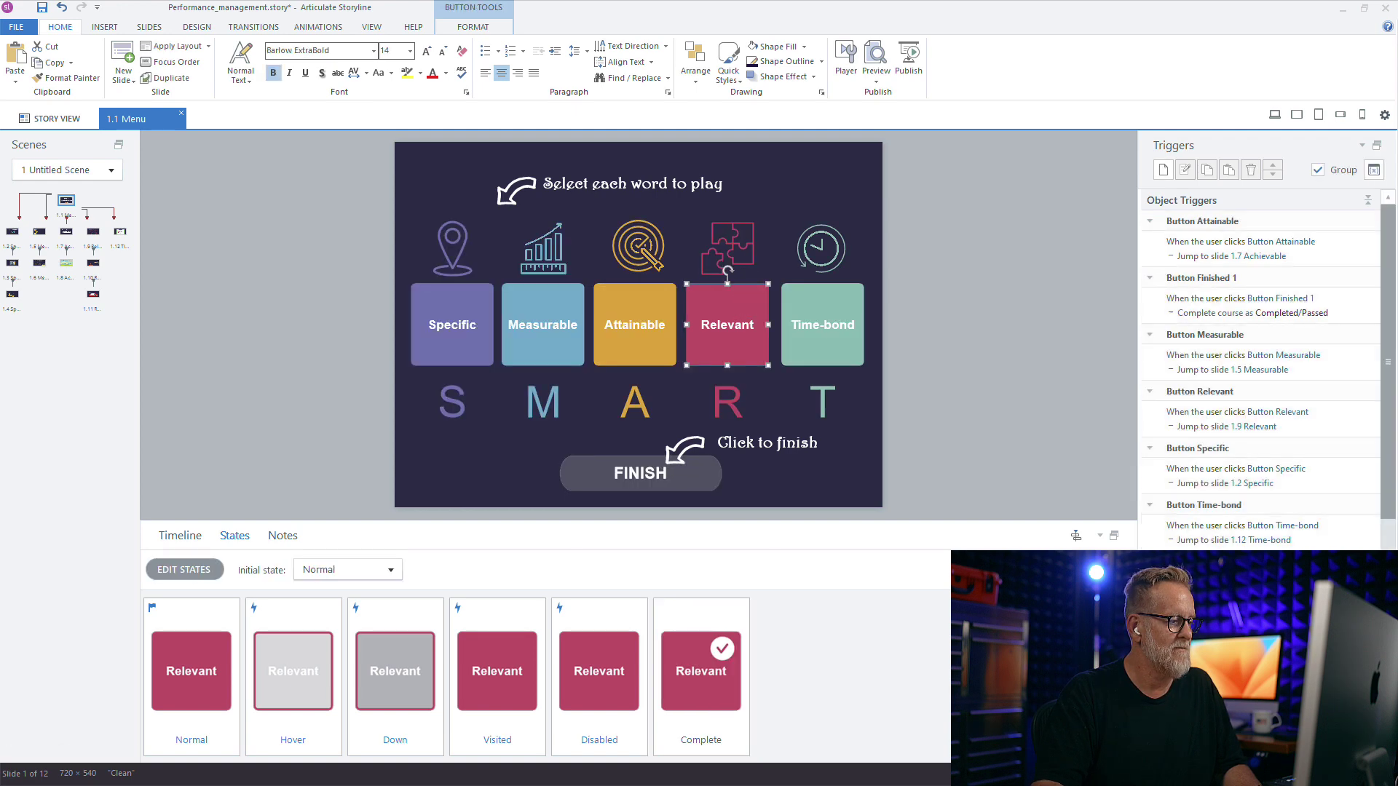
Add a state named Complete to the Time-bond button.
click(823, 324)
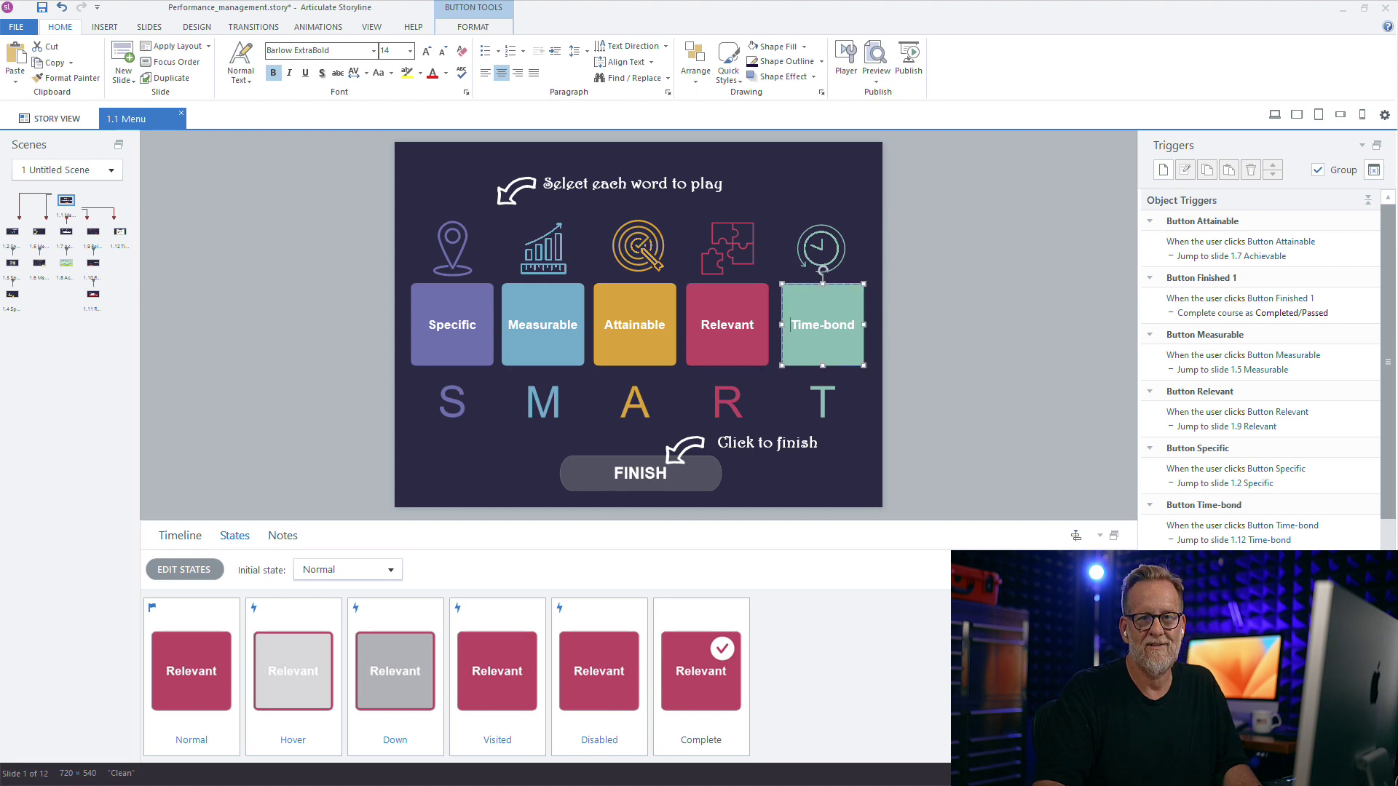
click(183, 570)
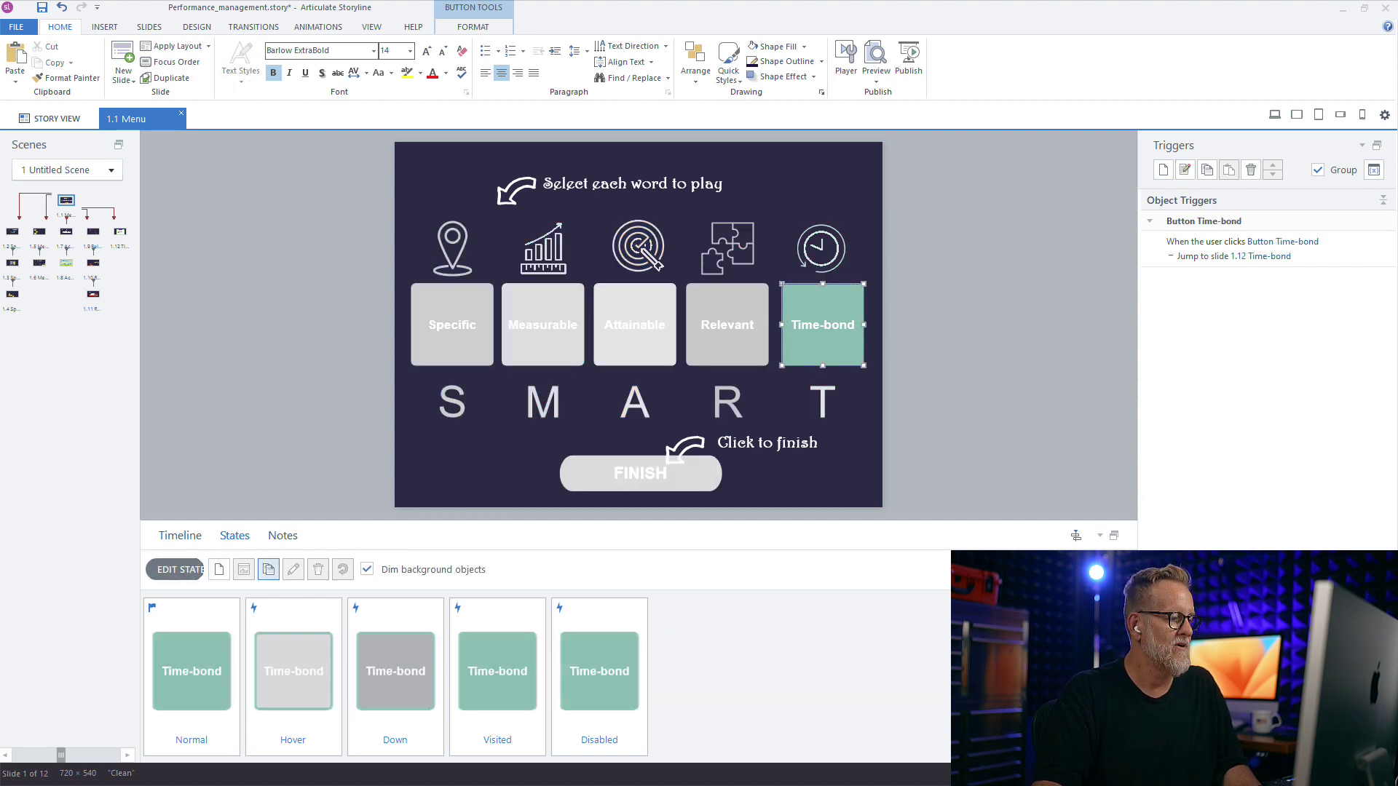
click(218, 569)
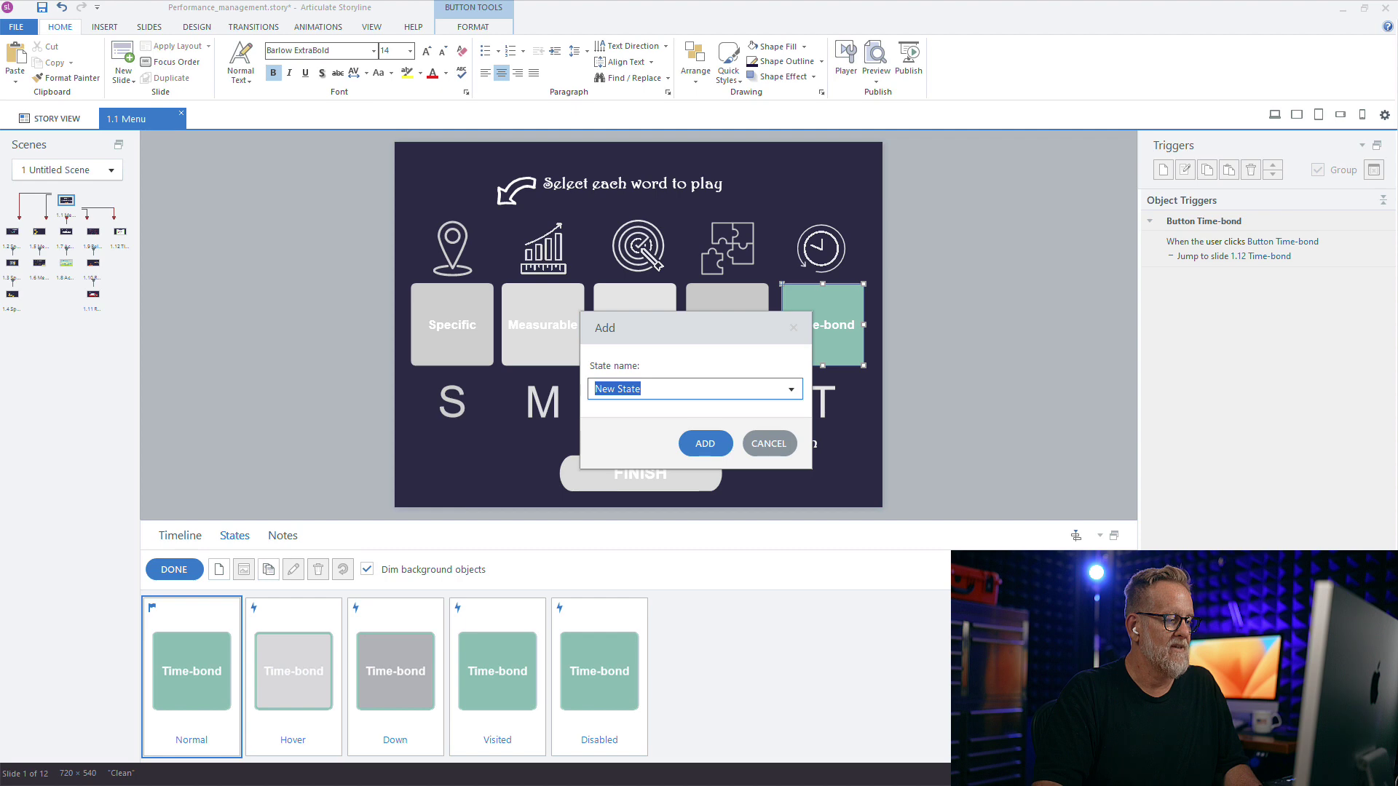
text(Selected)
key(Return)
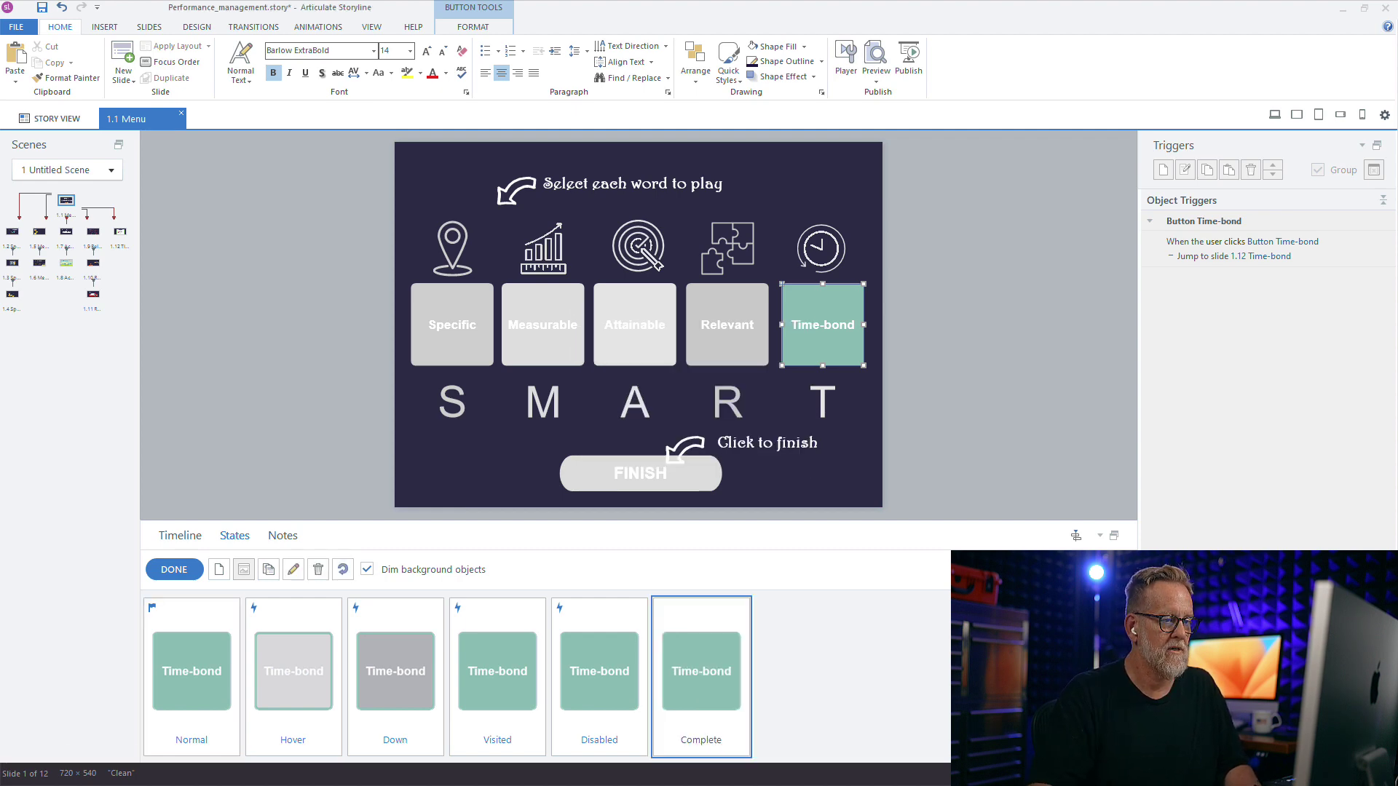
Apply the dark purple button style to the Time-bond button's Complete state, place a pasted checkmark in its upper-right corner, and finish editing the states.
click(473, 27)
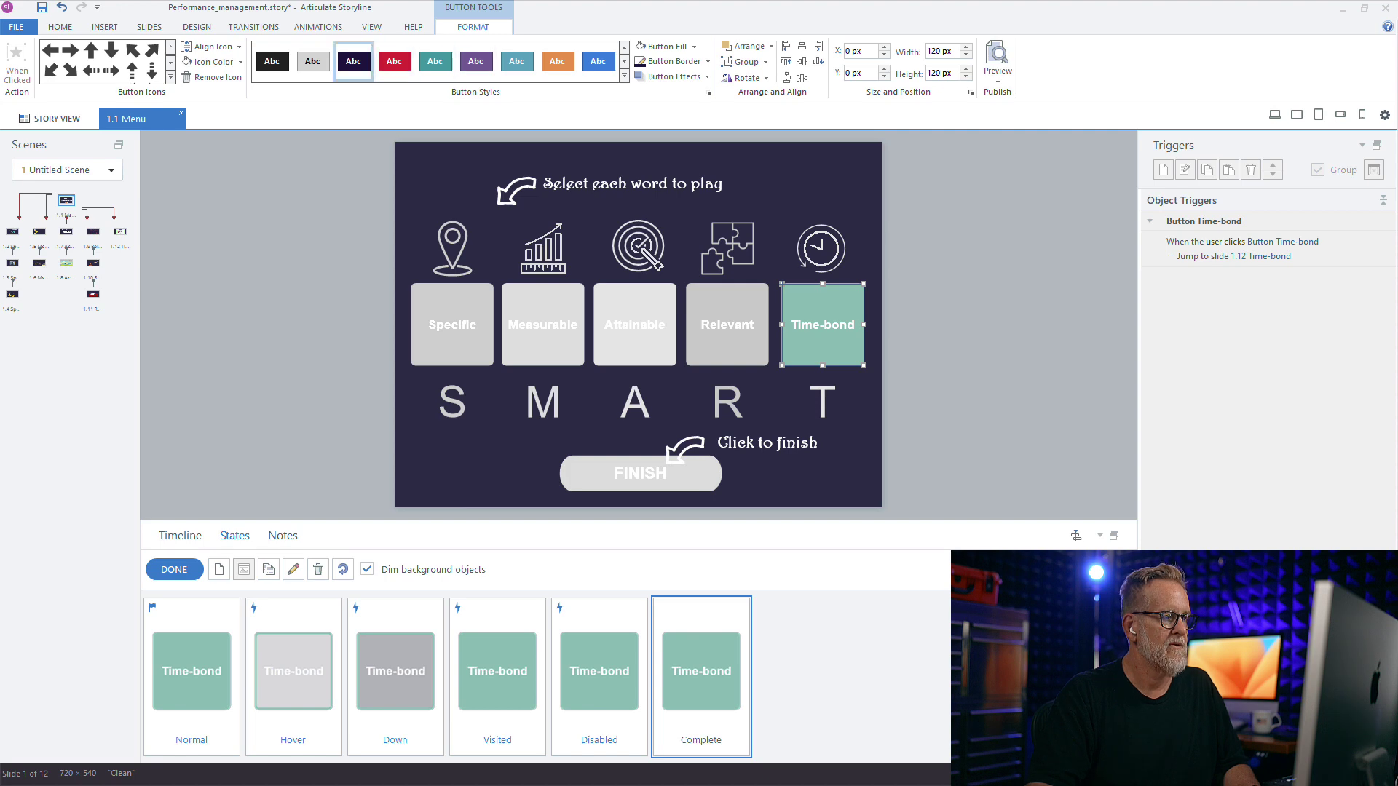
click(395, 63)
key(ctrl+v)
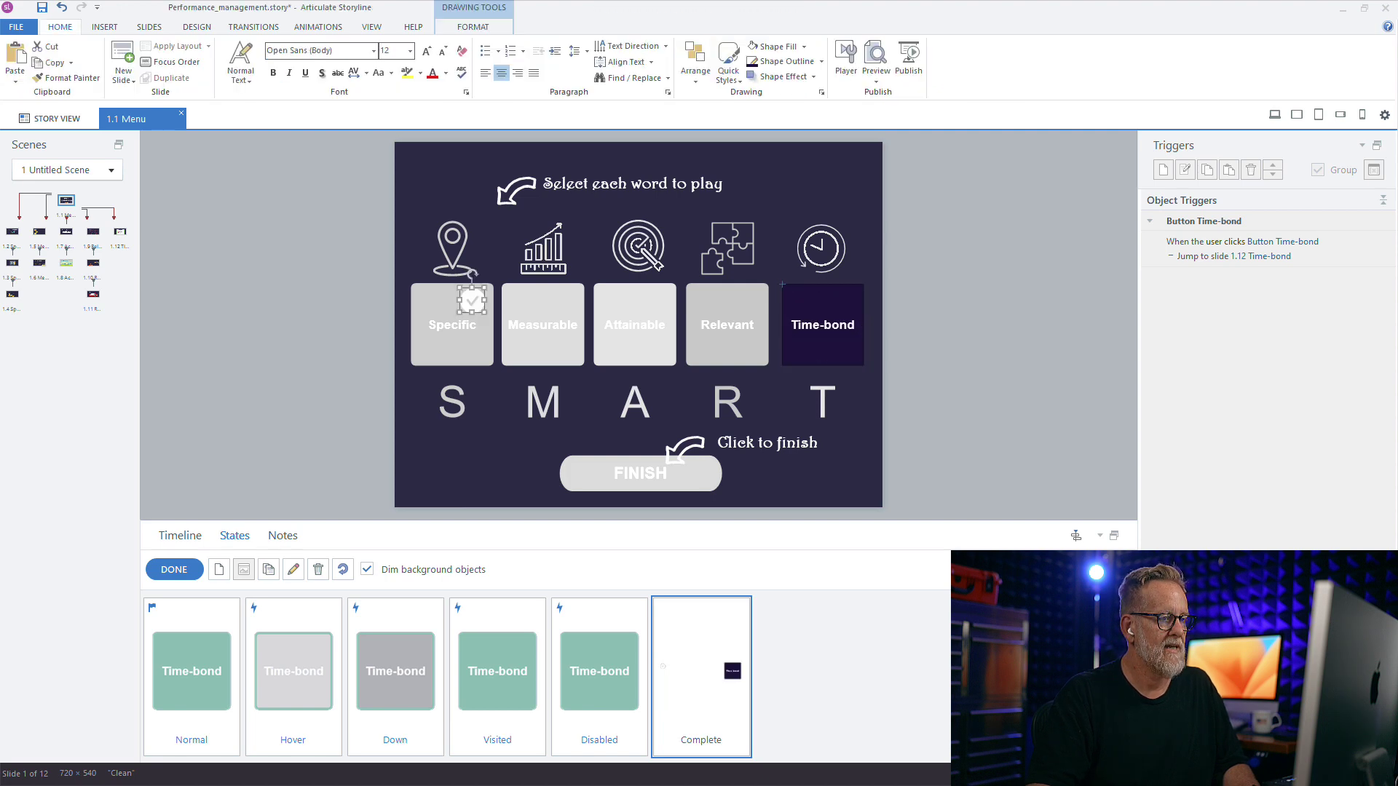
drag(472, 301, 844, 297)
click(174, 569)
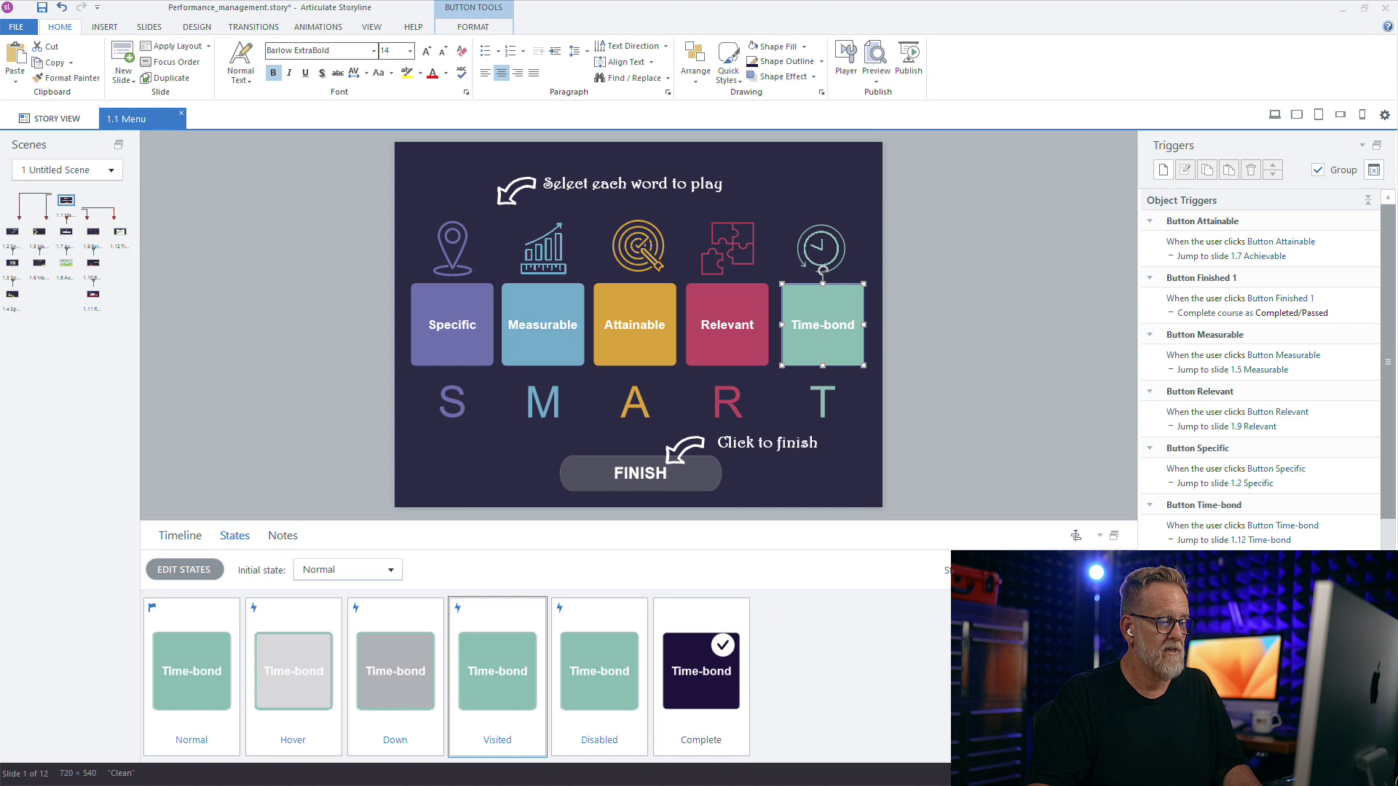
Apply the dark purple button style to the Relevant button's Complete state and finish editing the states.
click(263, 415)
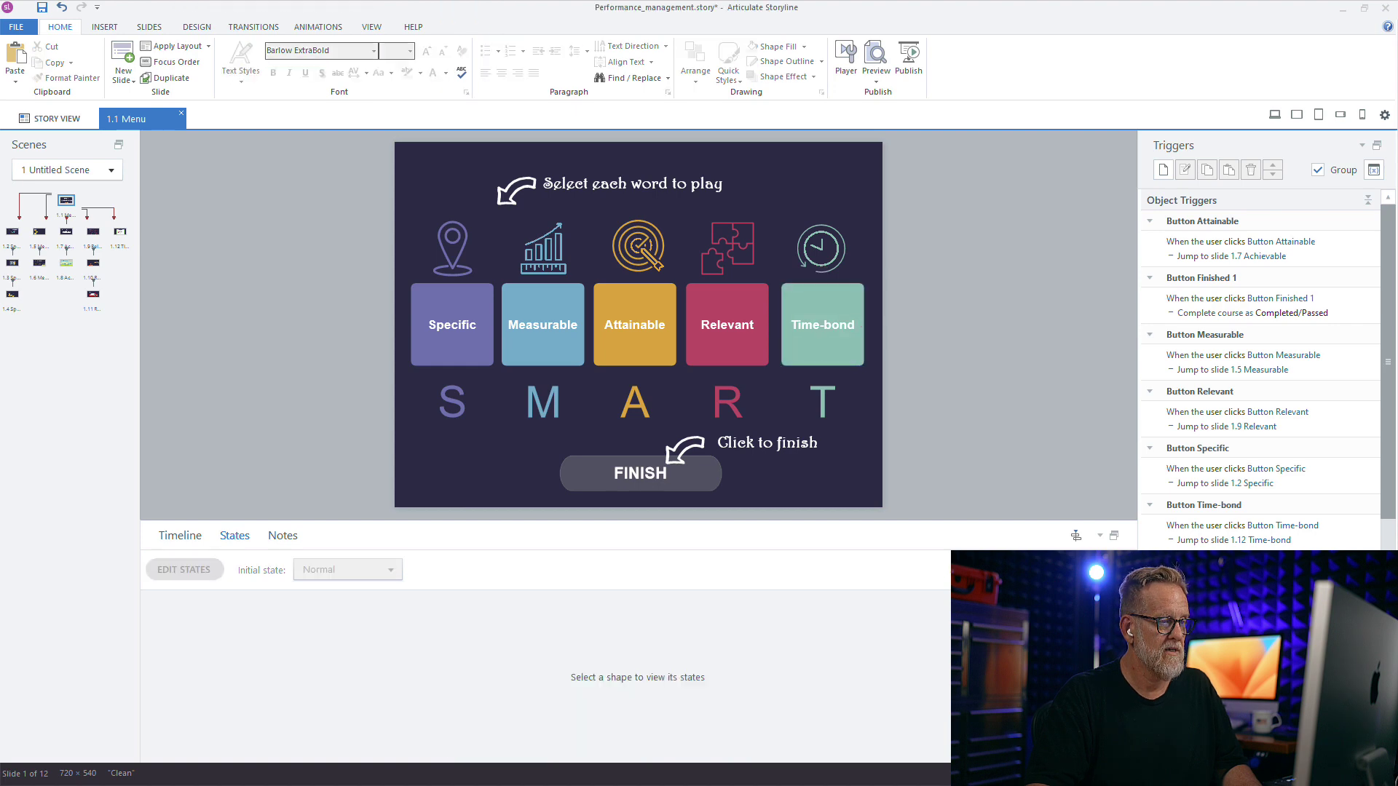
click(727, 292)
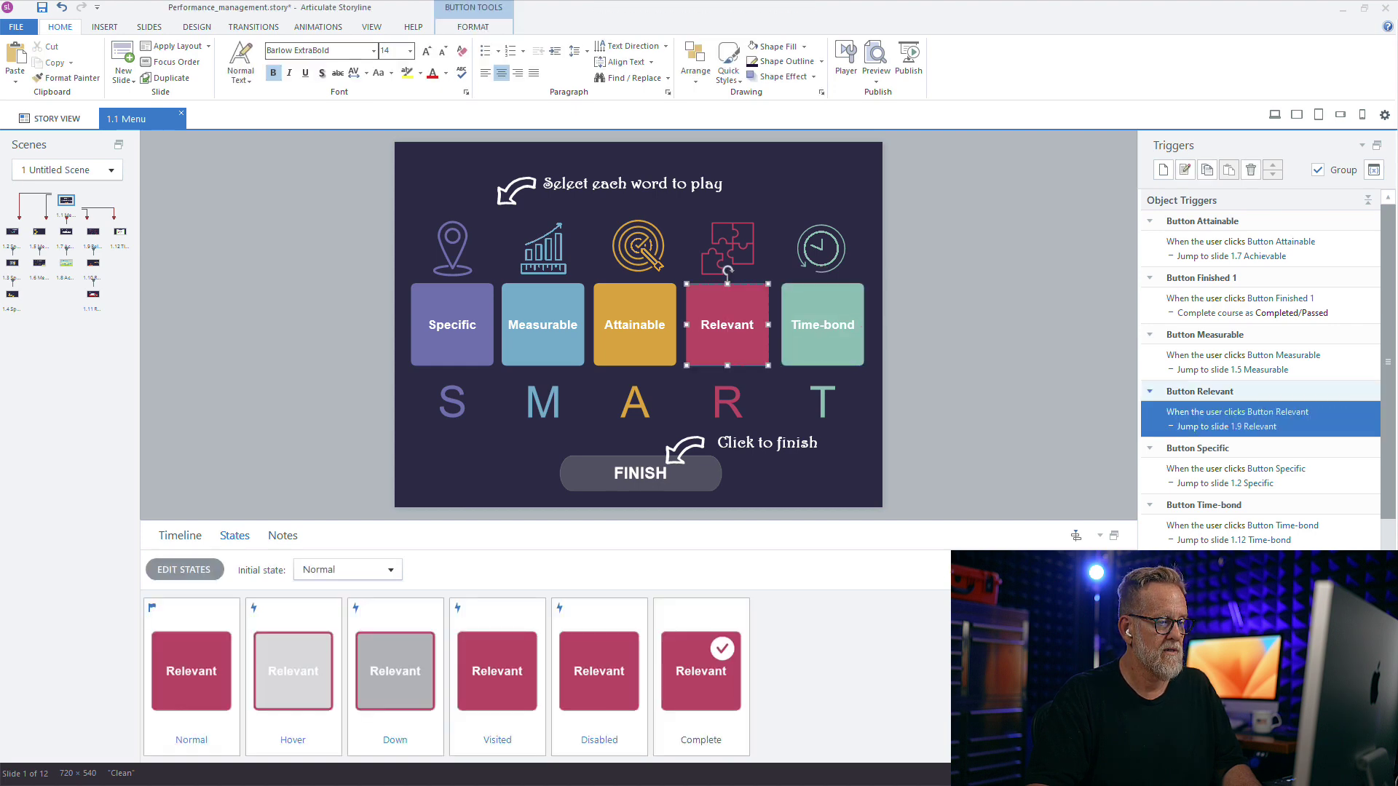
click(700, 670)
double_click(701, 670)
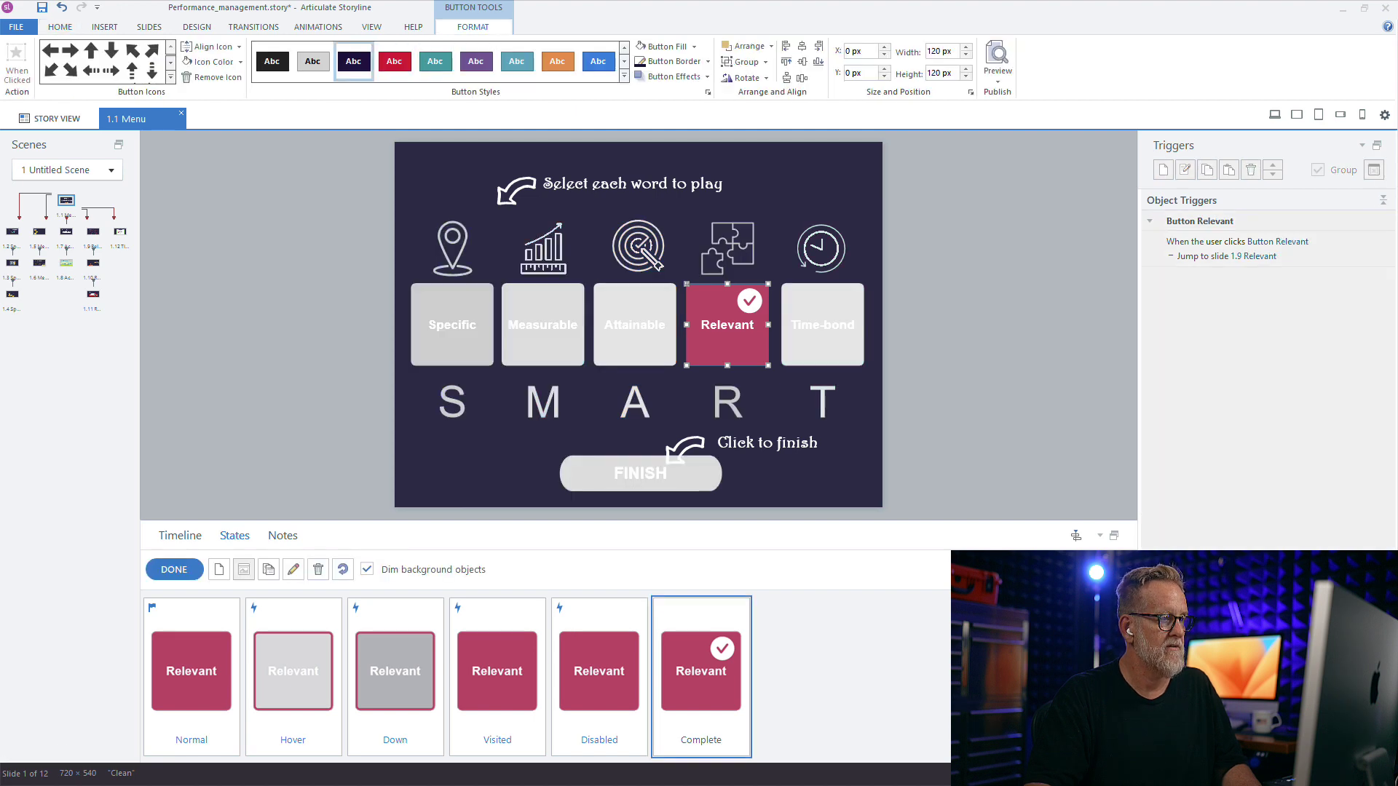
click(353, 61)
click(174, 569)
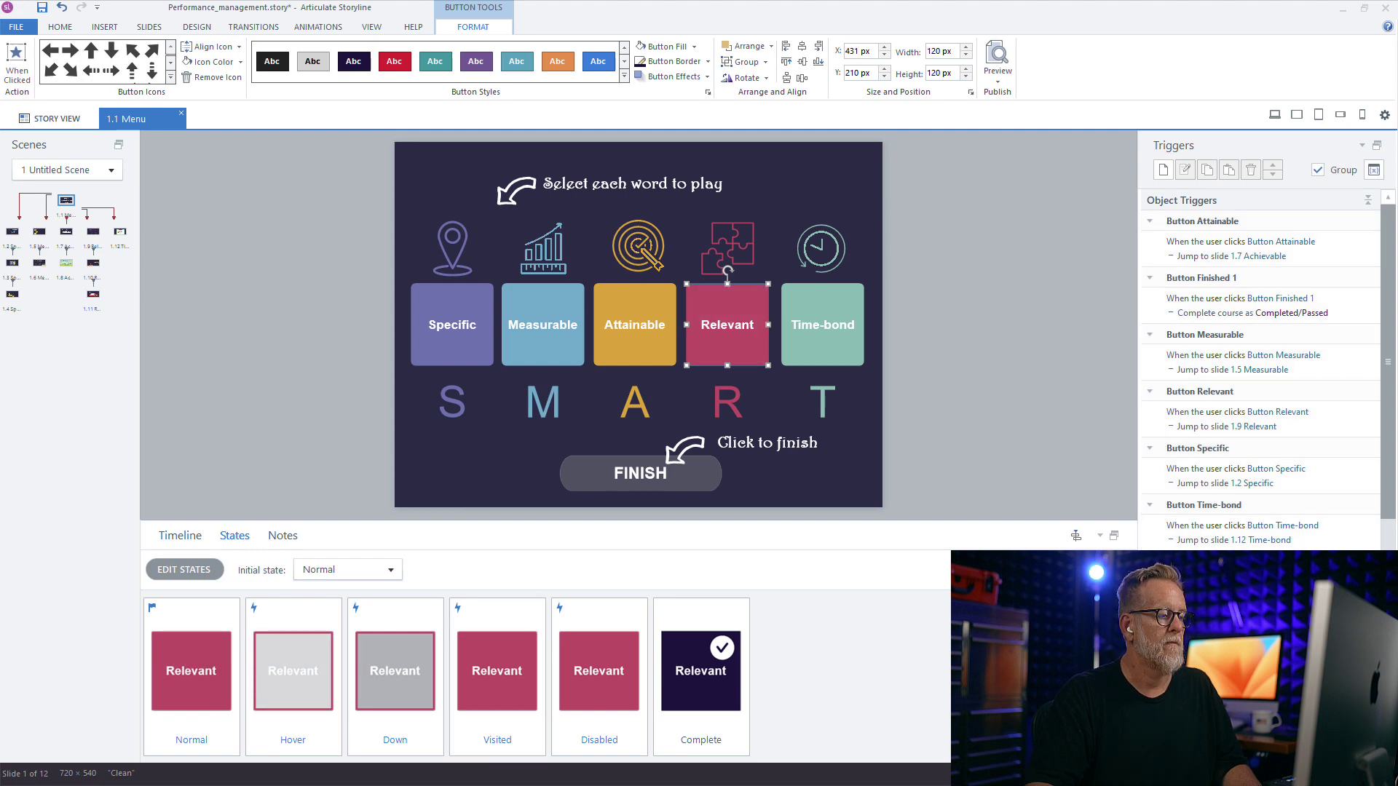
Check the completed states of the Attainable, Measurable and Specific buttons and review how the slide branches connect in the story overview.
click(631, 326)
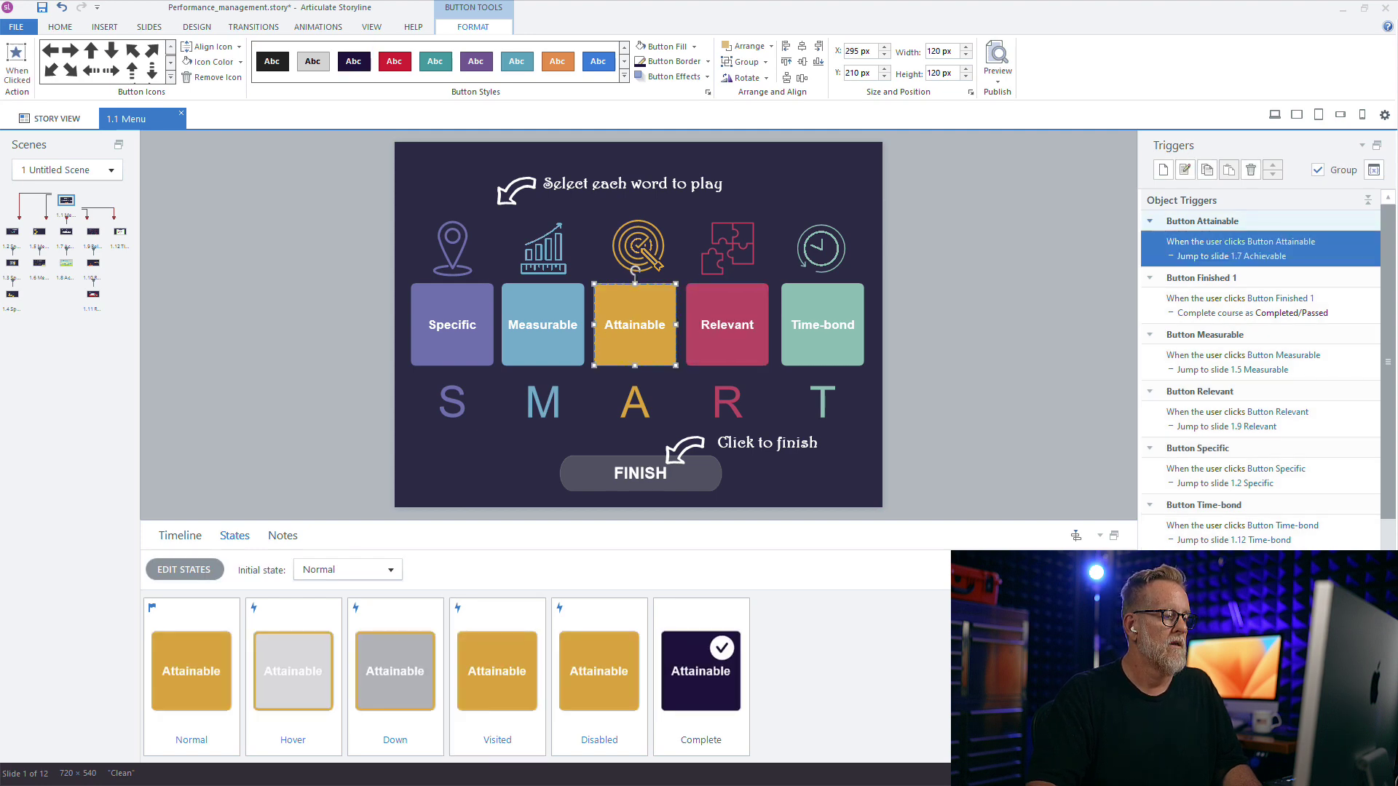
click(542, 326)
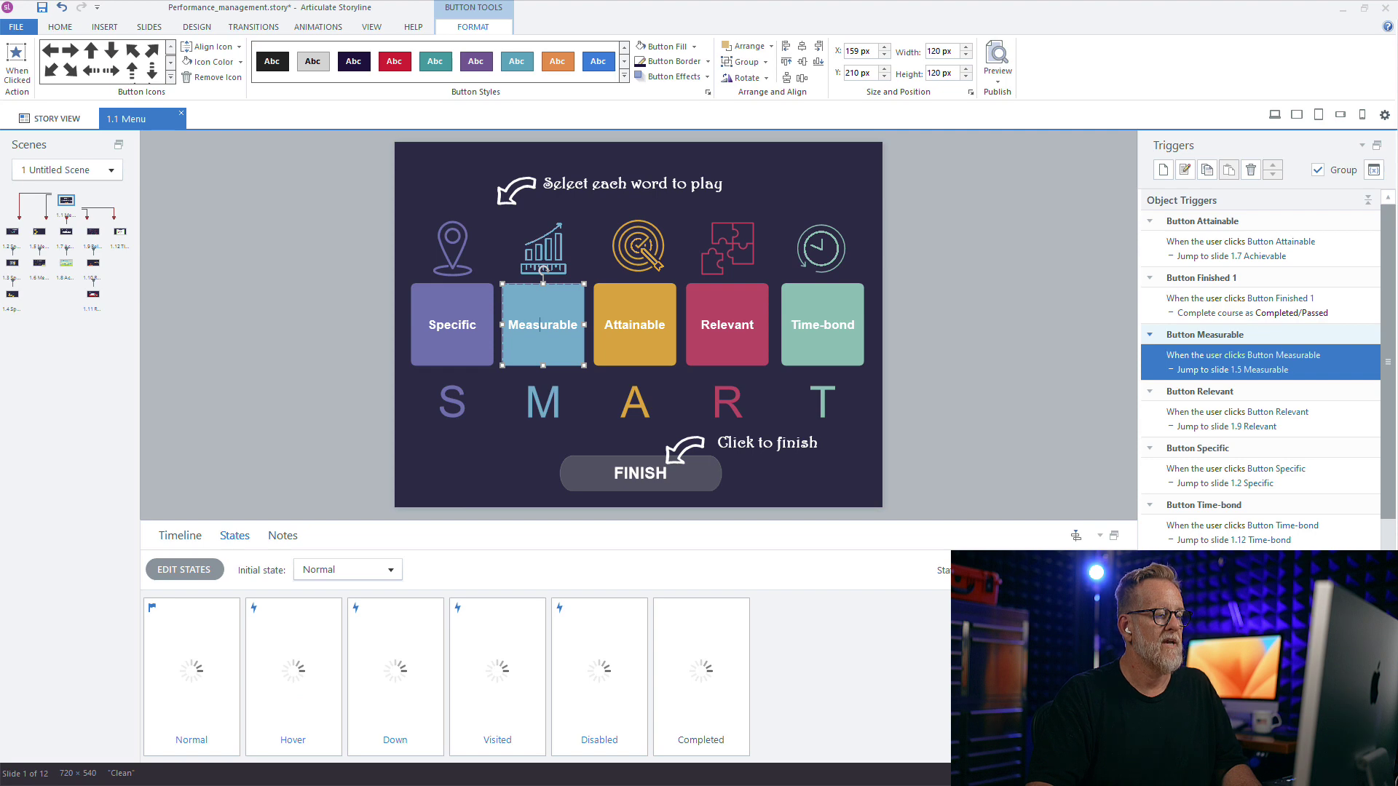
click(452, 326)
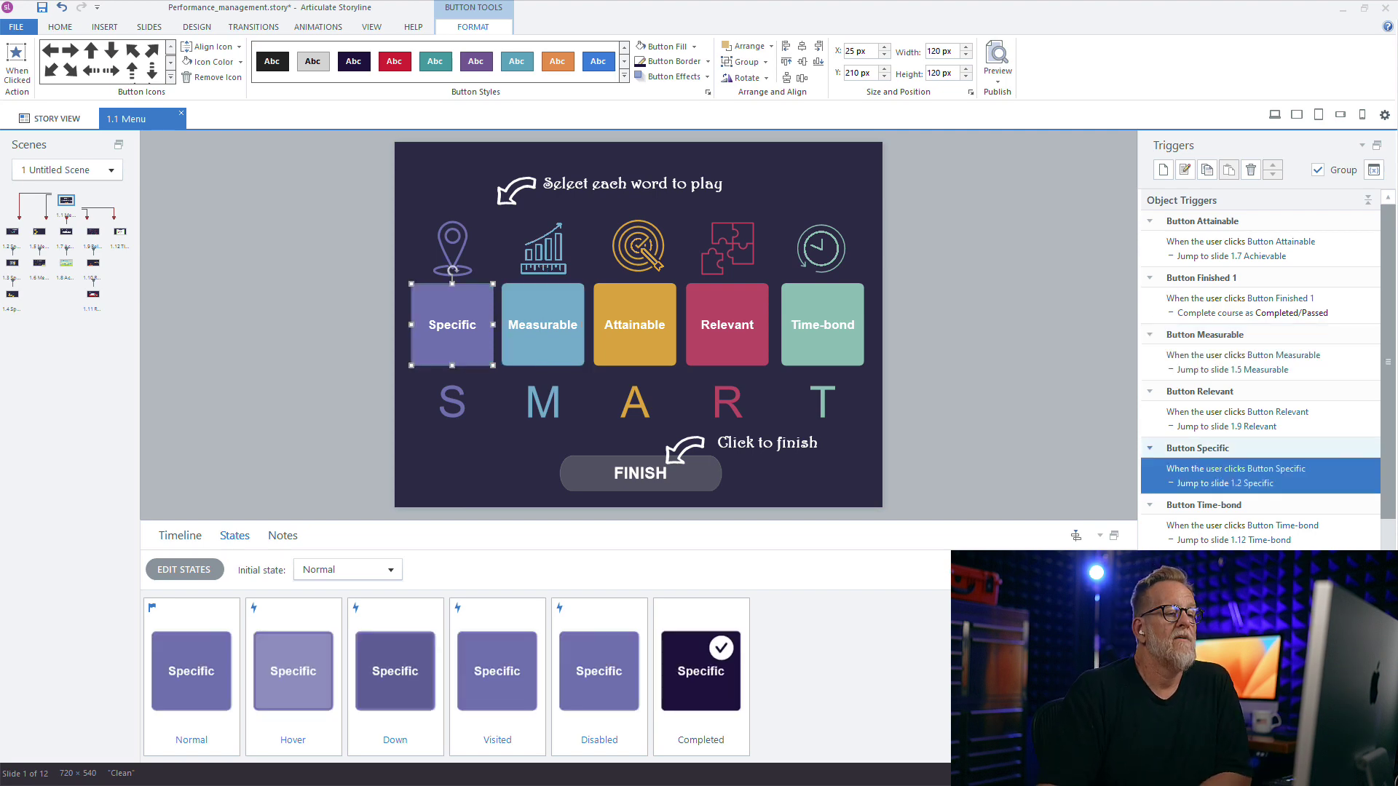
click(701, 671)
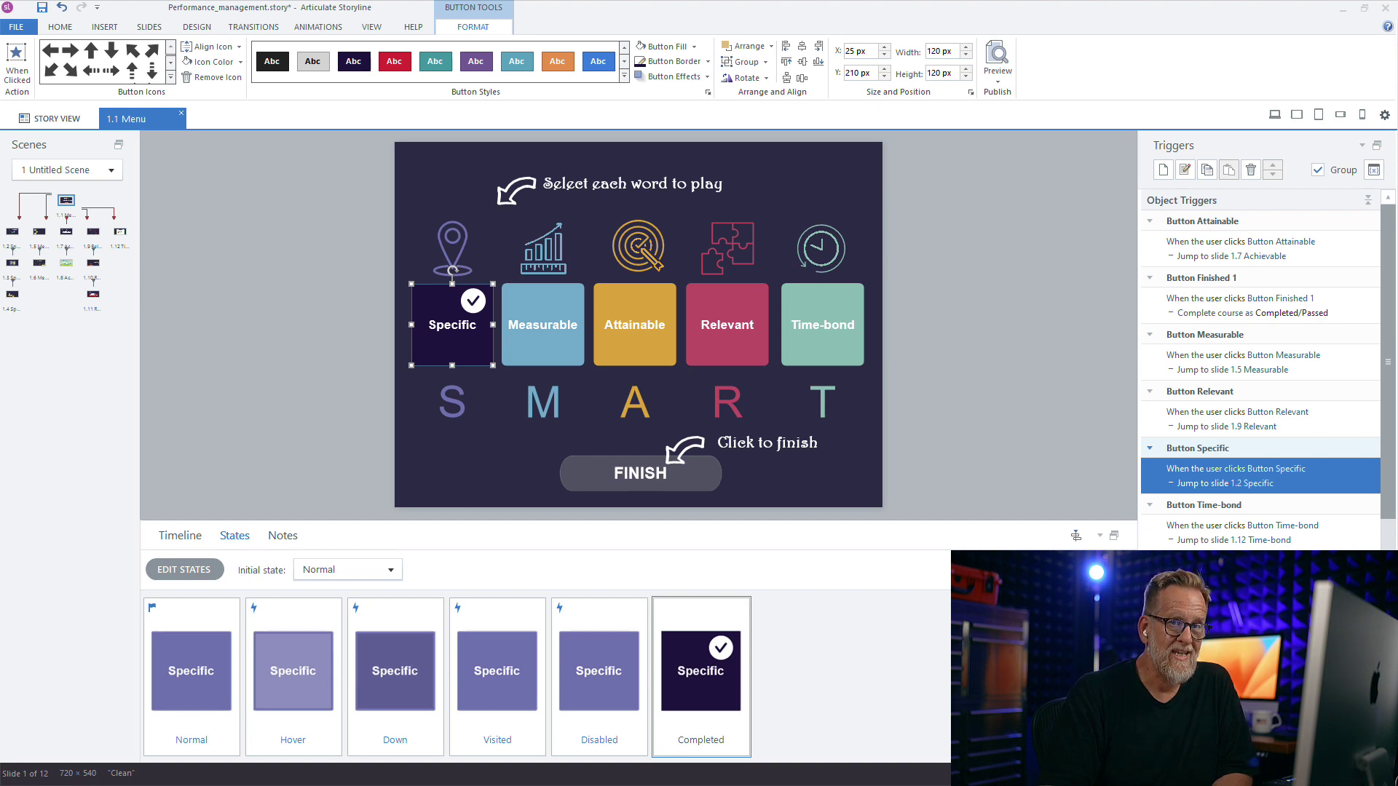
click(452, 325)
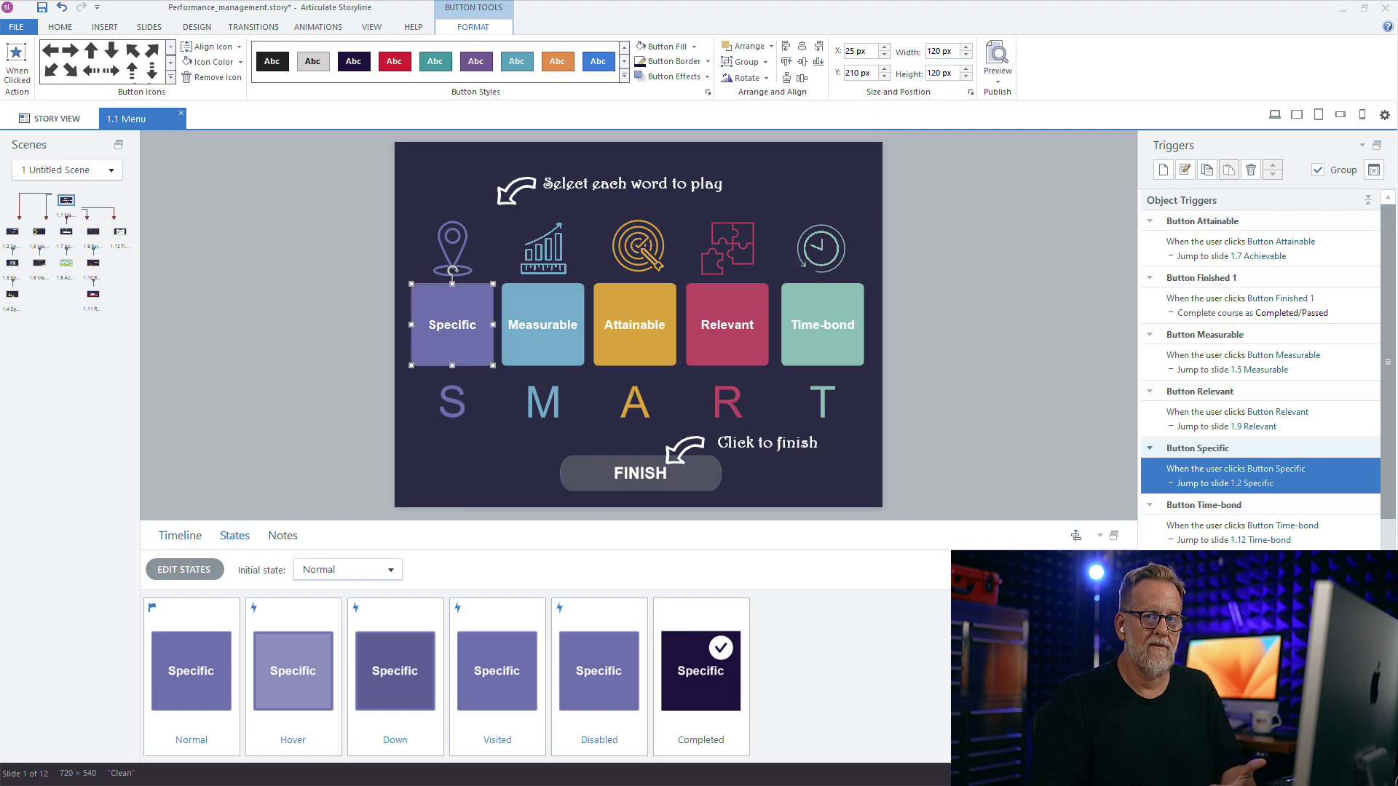
click(112, 170)
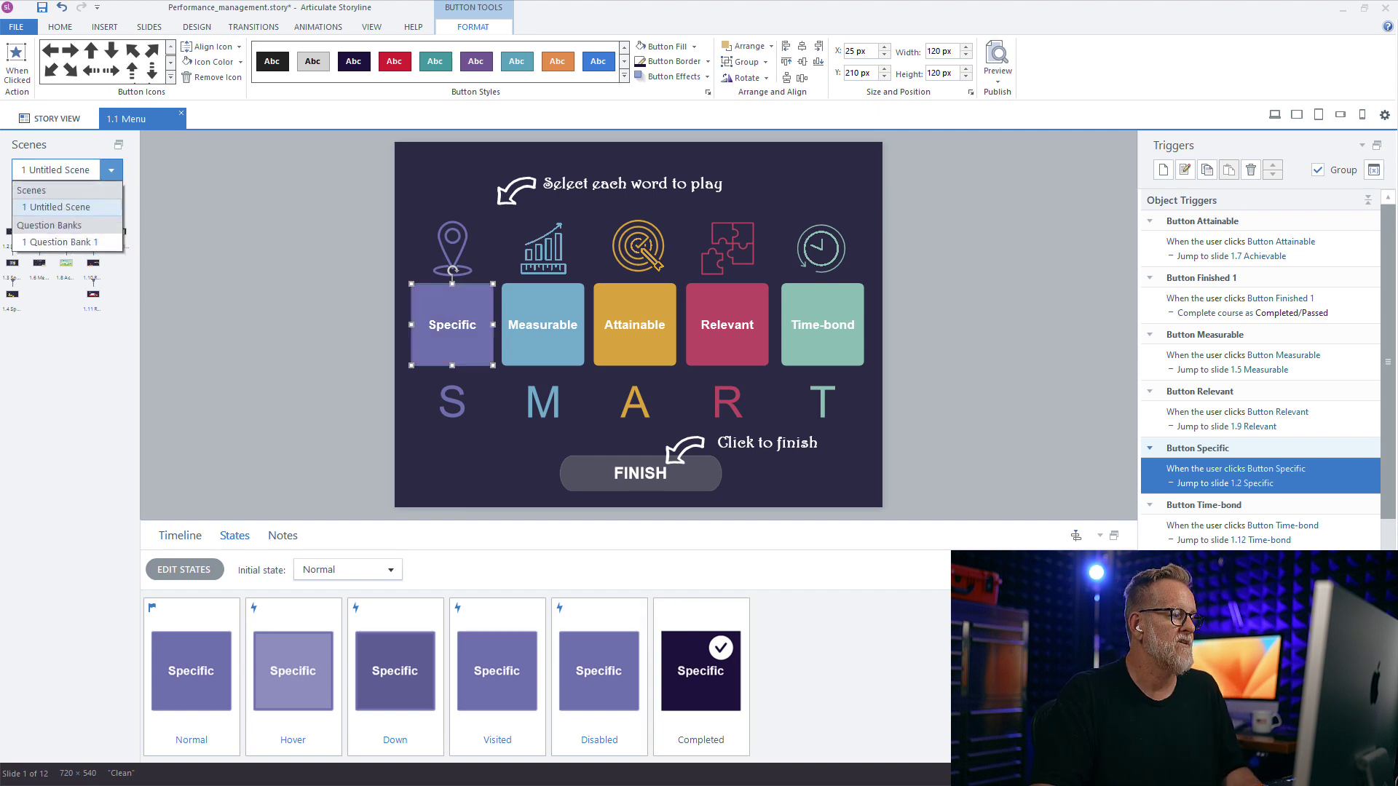
click(56, 208)
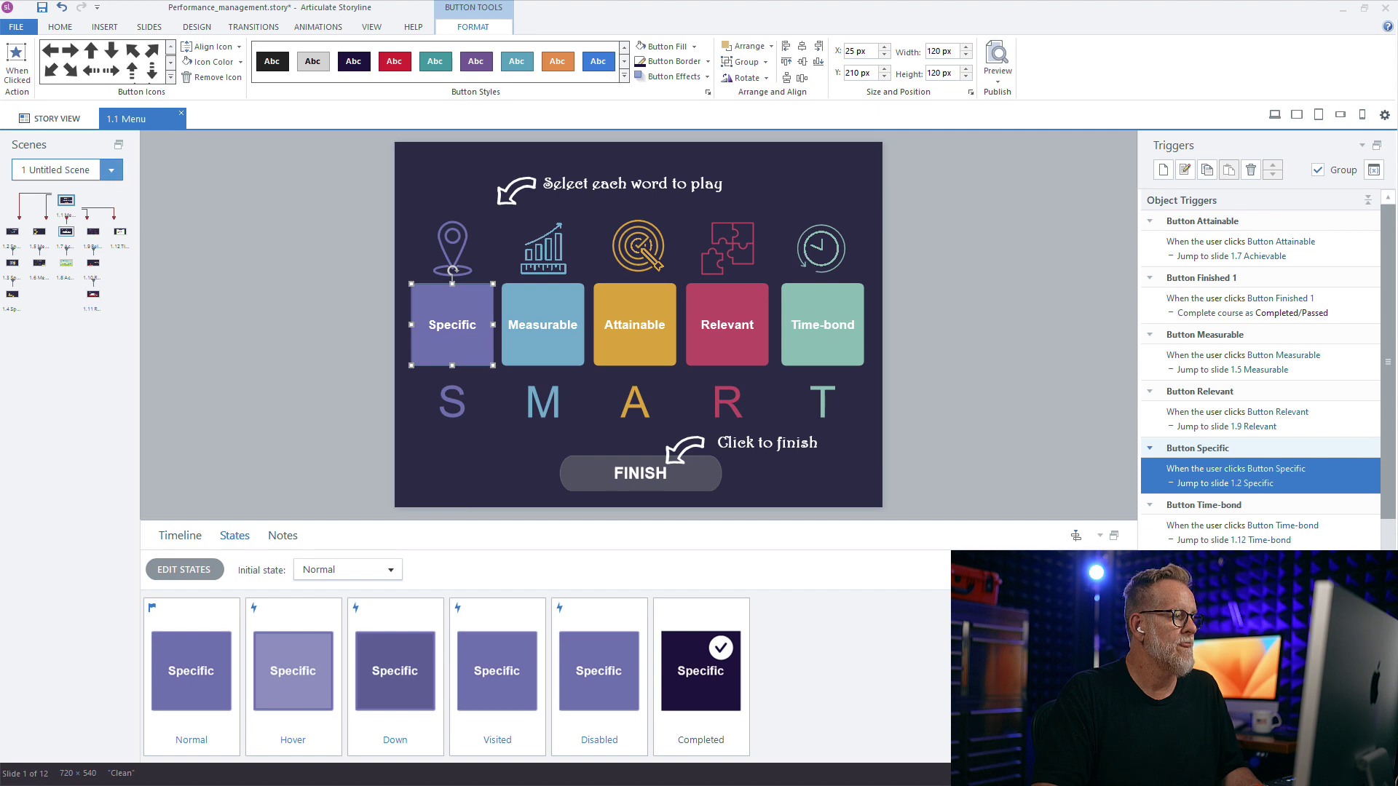
click(56, 119)
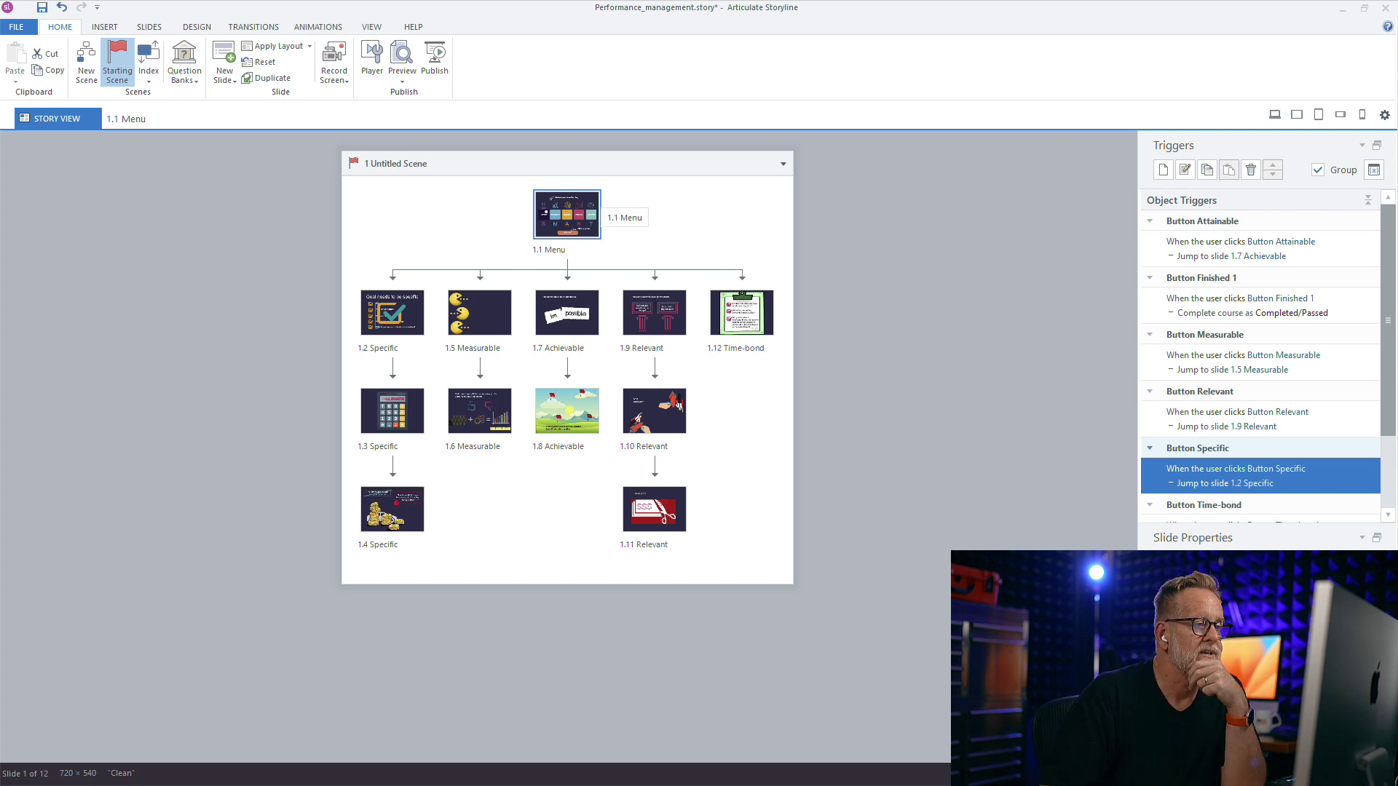
double_click(587, 213)
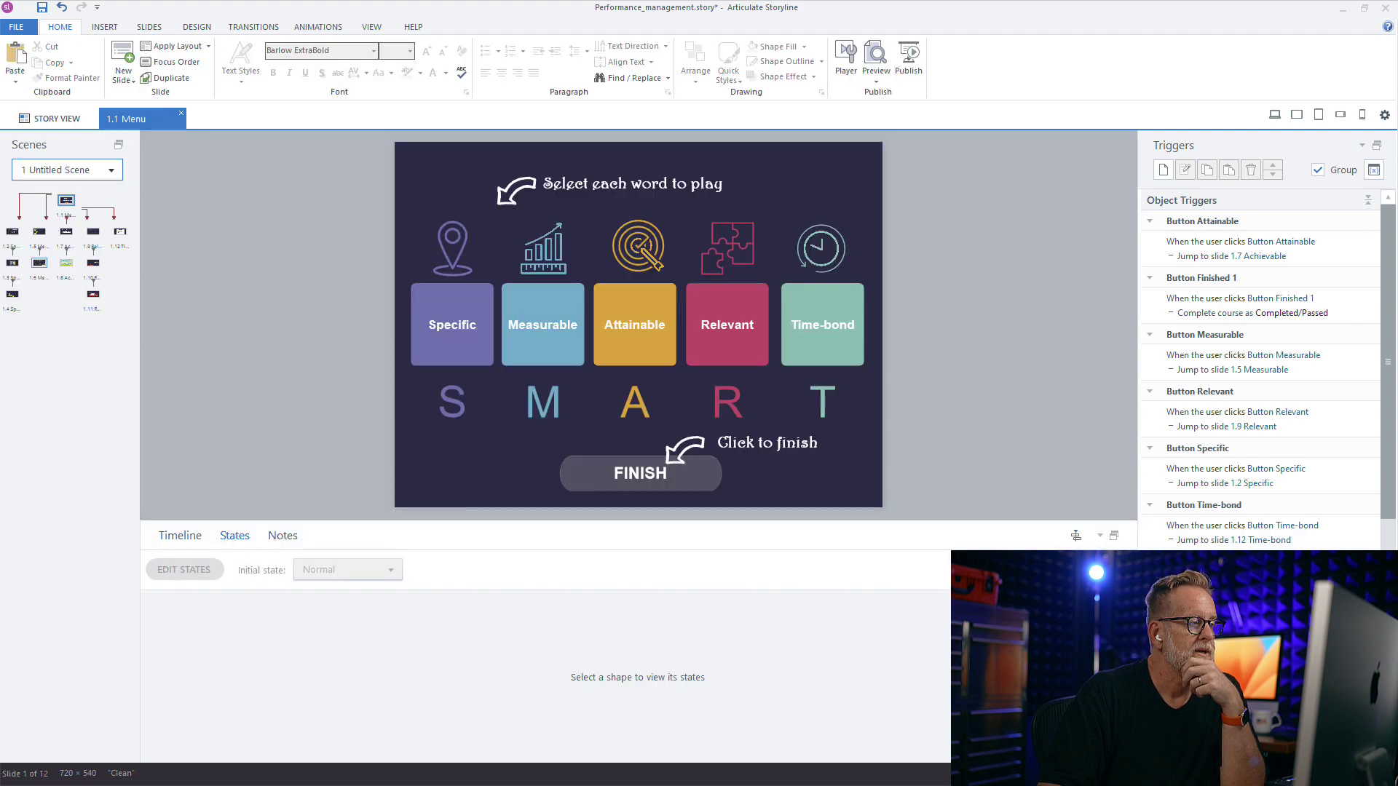
Add a trigger to slide 1.4 Specific that sets S_Complete to True when the timeline starts on this slide.
click(13, 294)
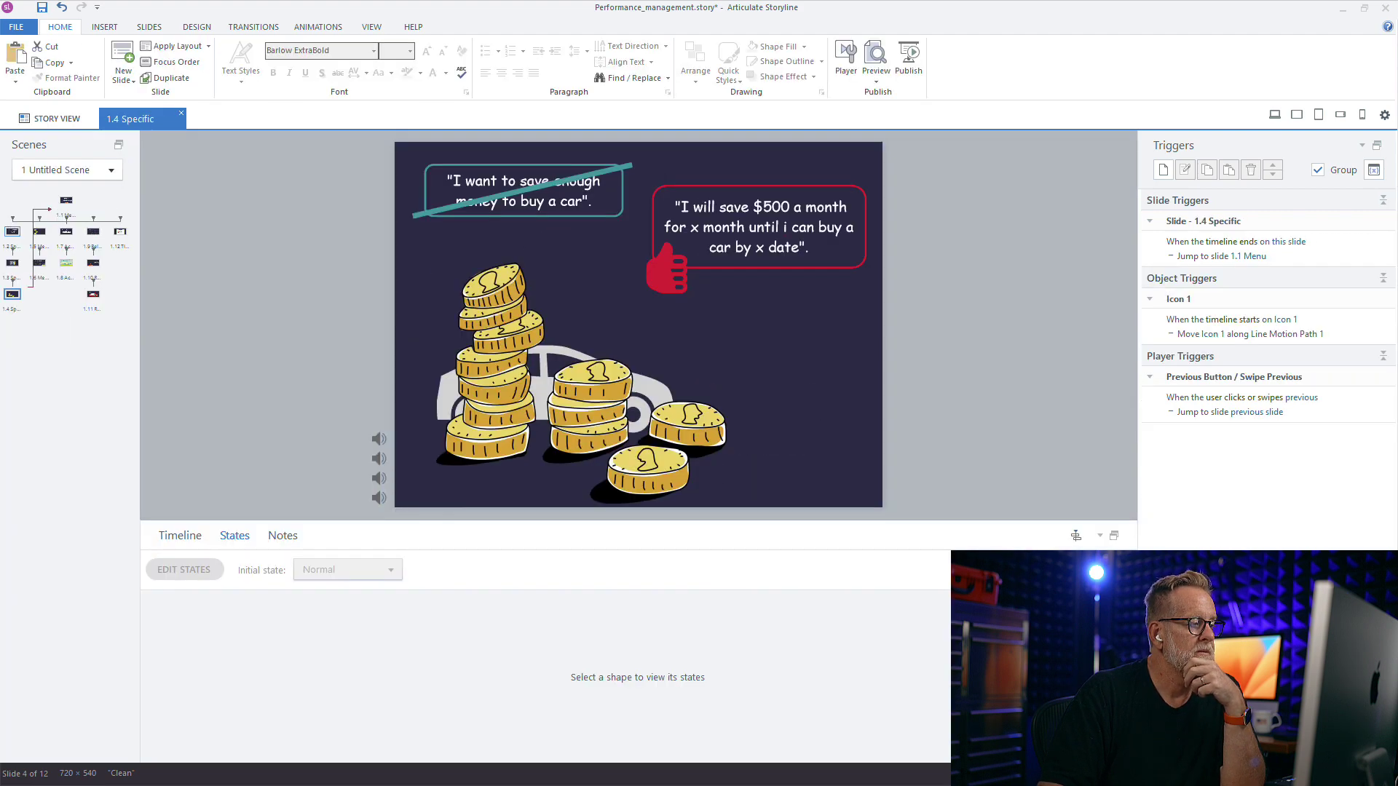
click(51, 118)
click(130, 119)
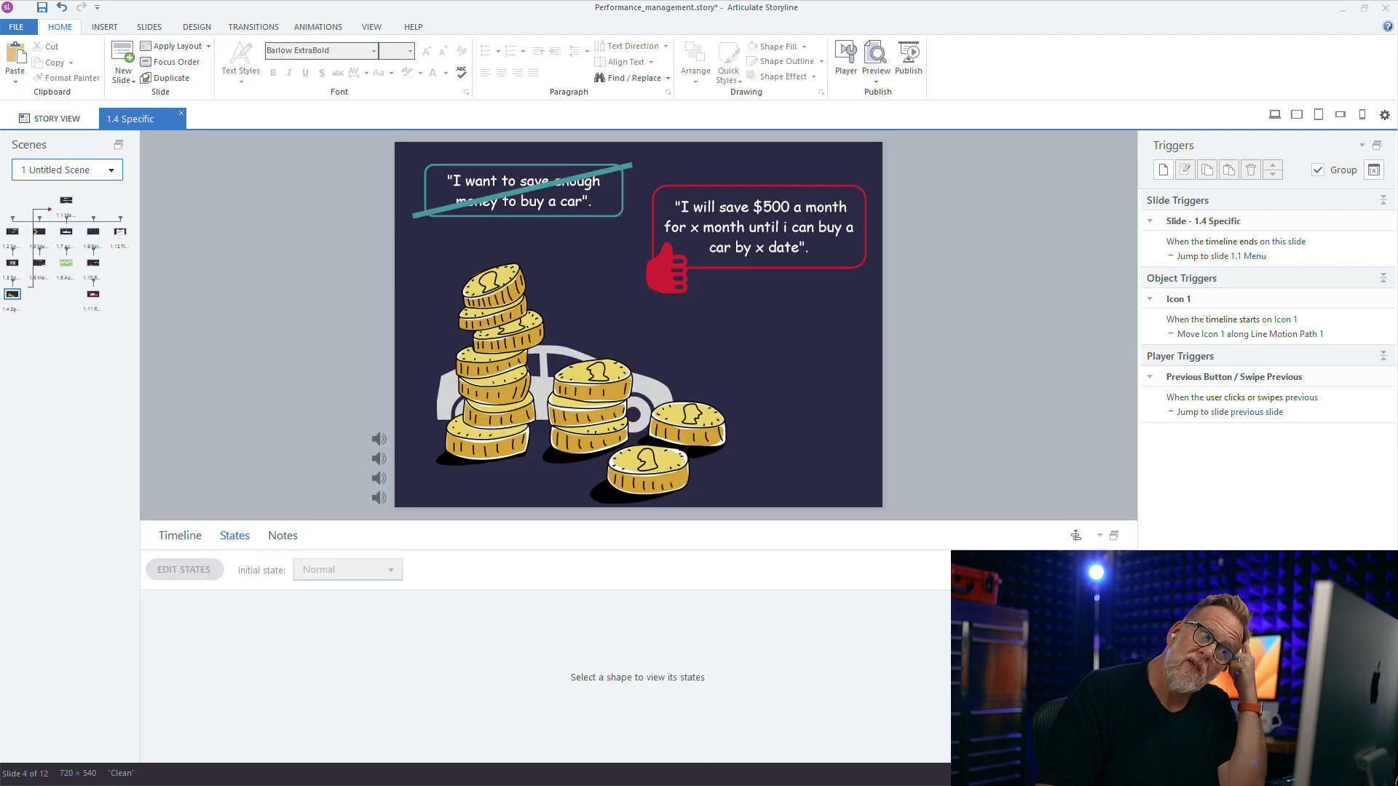
click(180, 536)
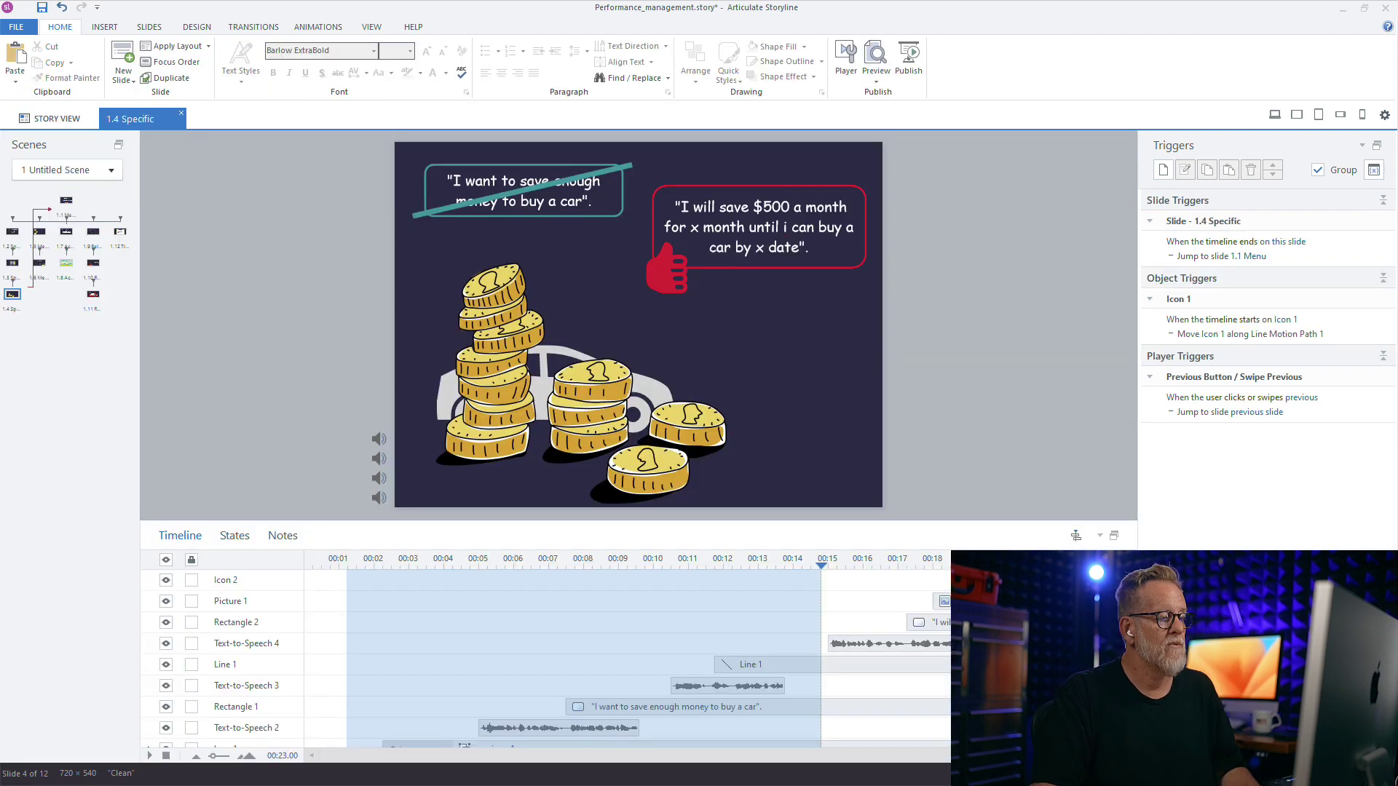
drag(821, 566, 954, 566)
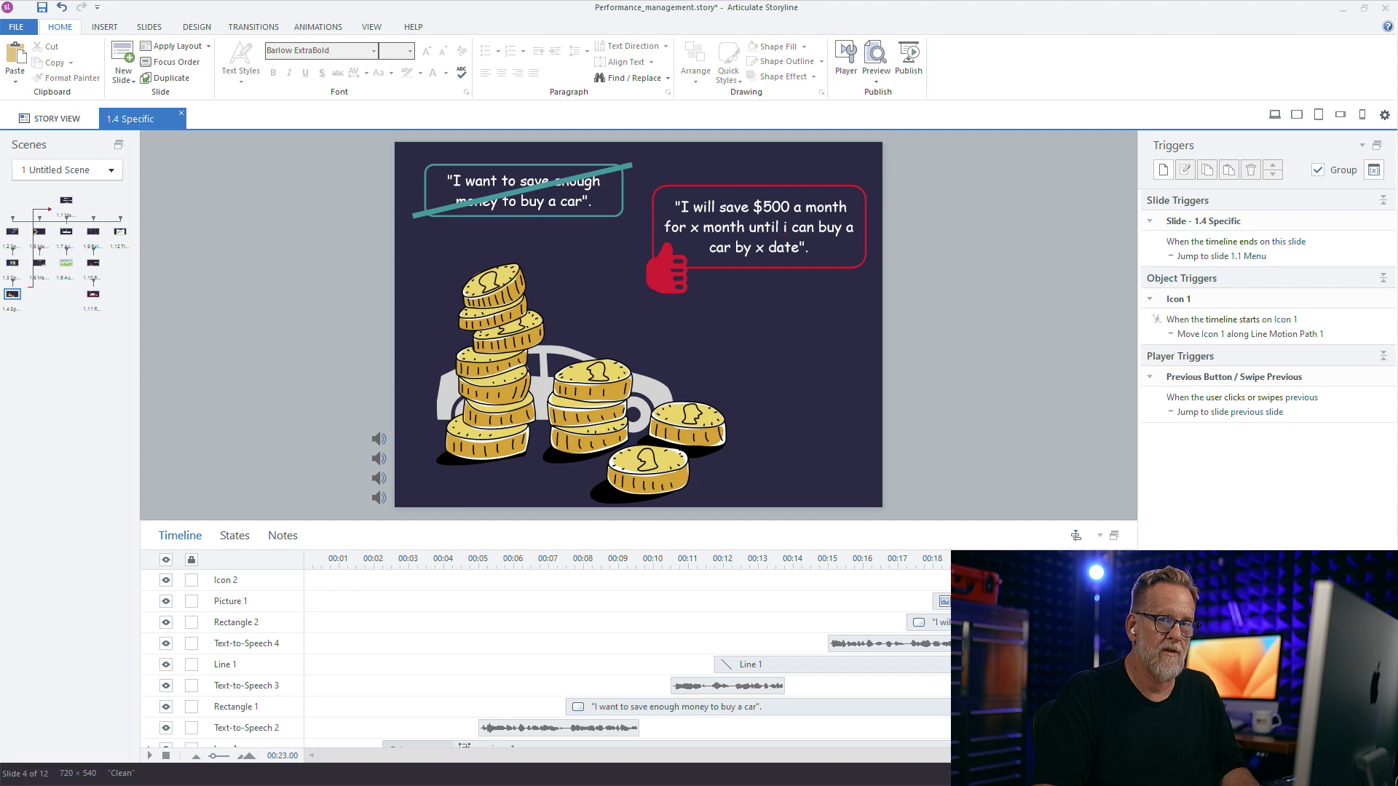
click(1163, 170)
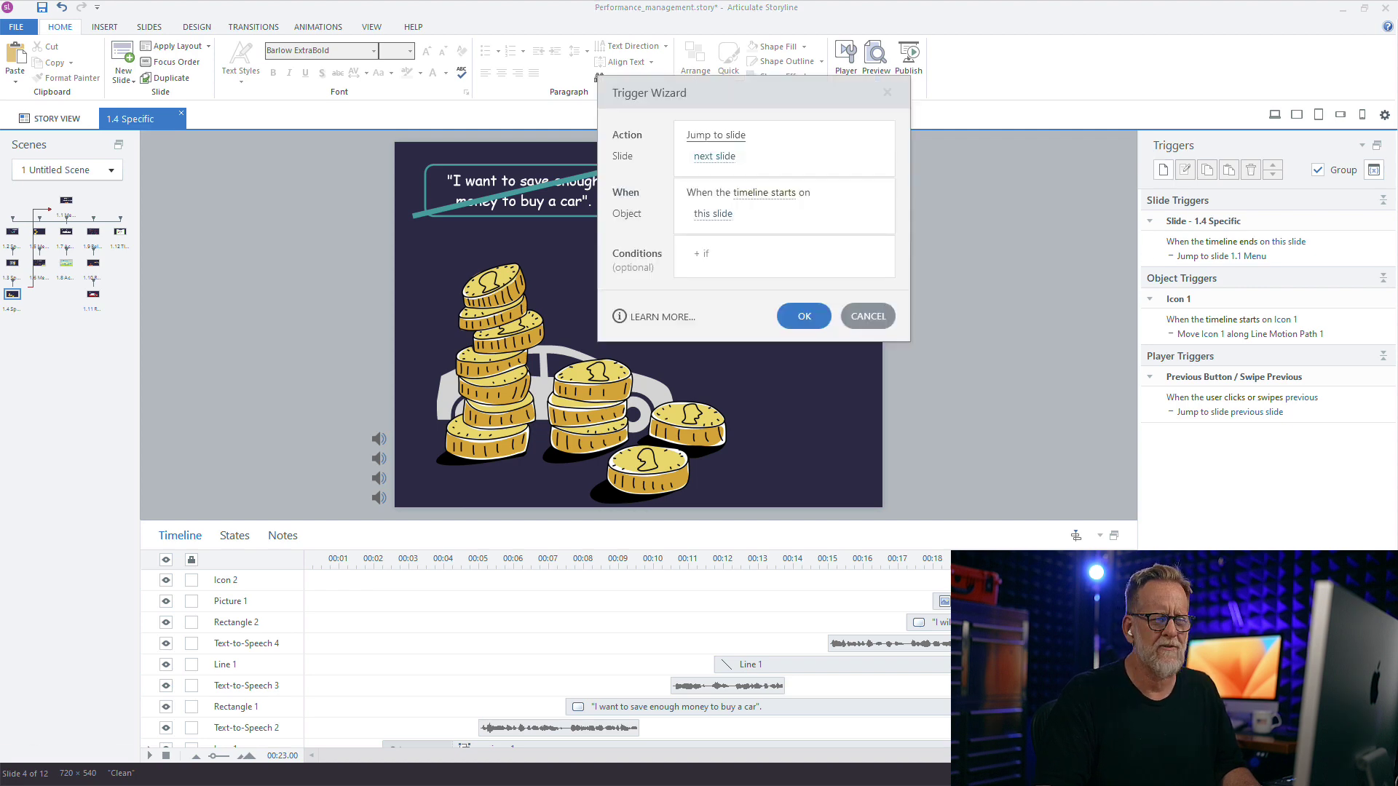
click(716, 135)
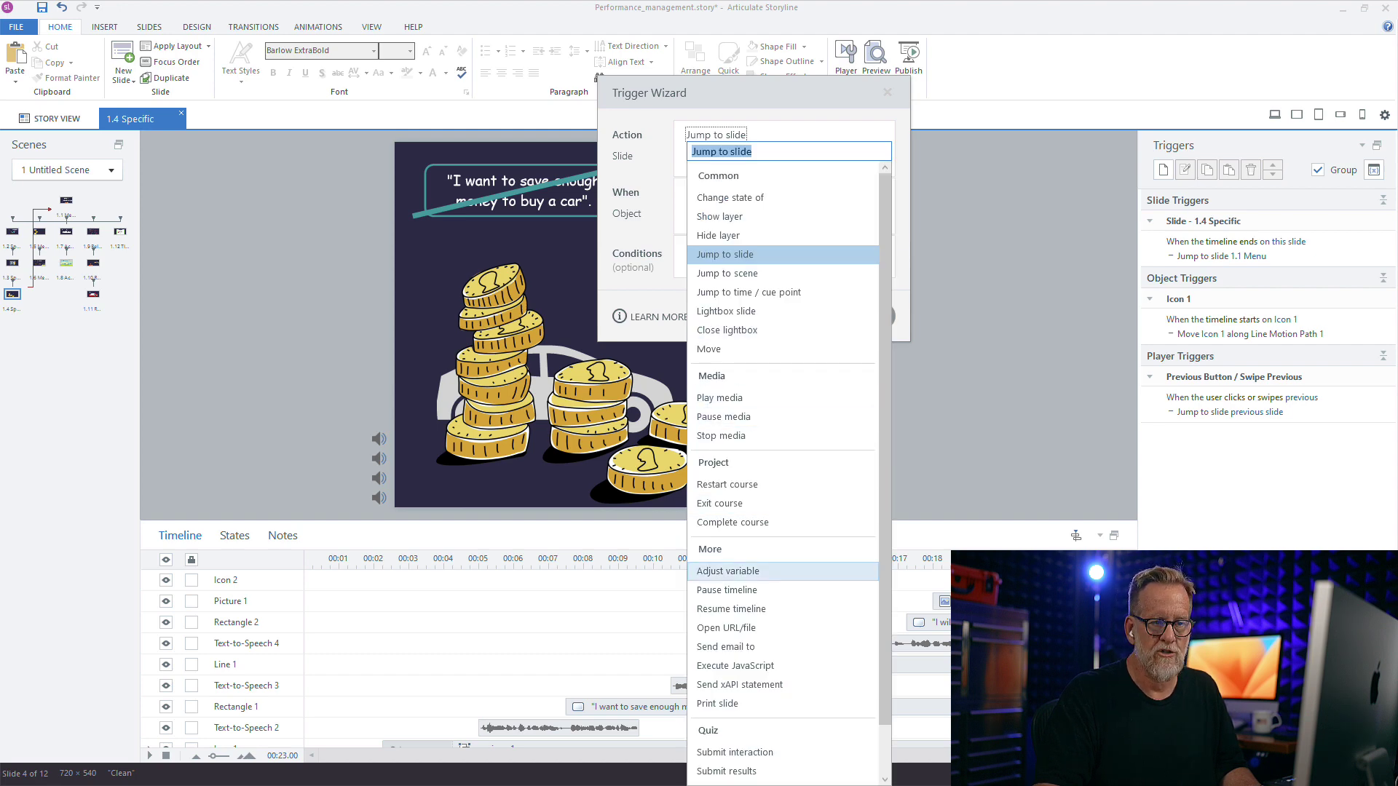
click(728, 571)
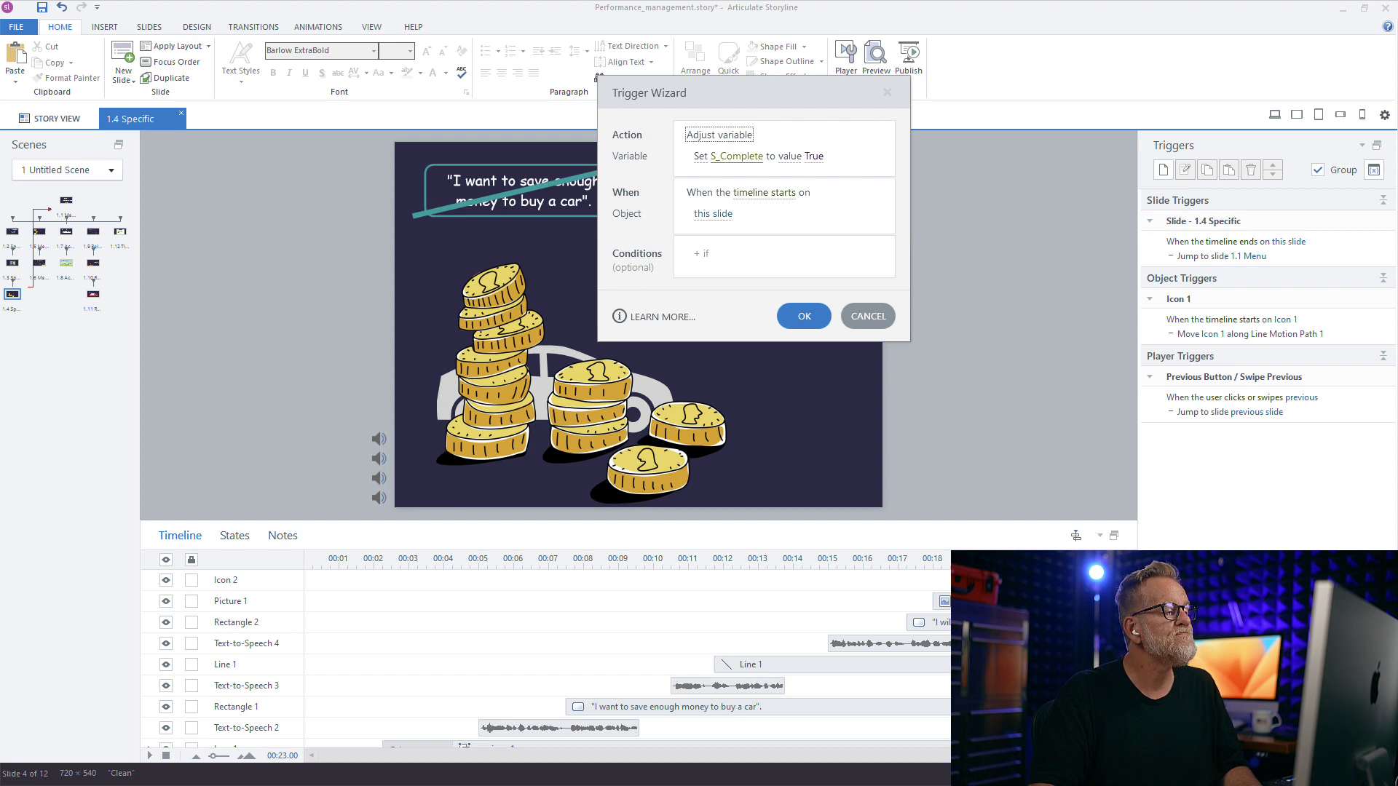
click(804, 316)
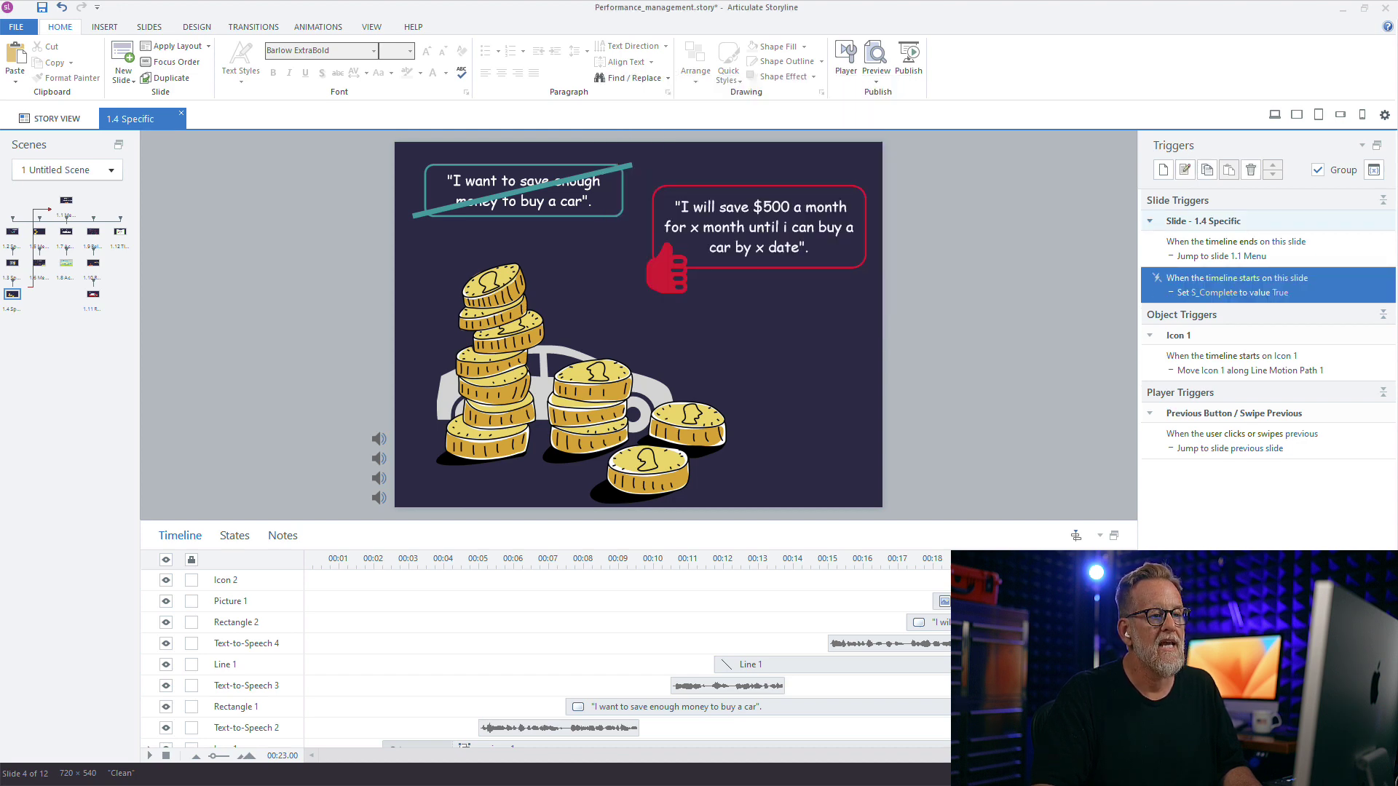
Copy the S_Complete trigger from slide 1.4 Specific and paste it onto slide 1.6 Measurable.
right_click(1332, 283)
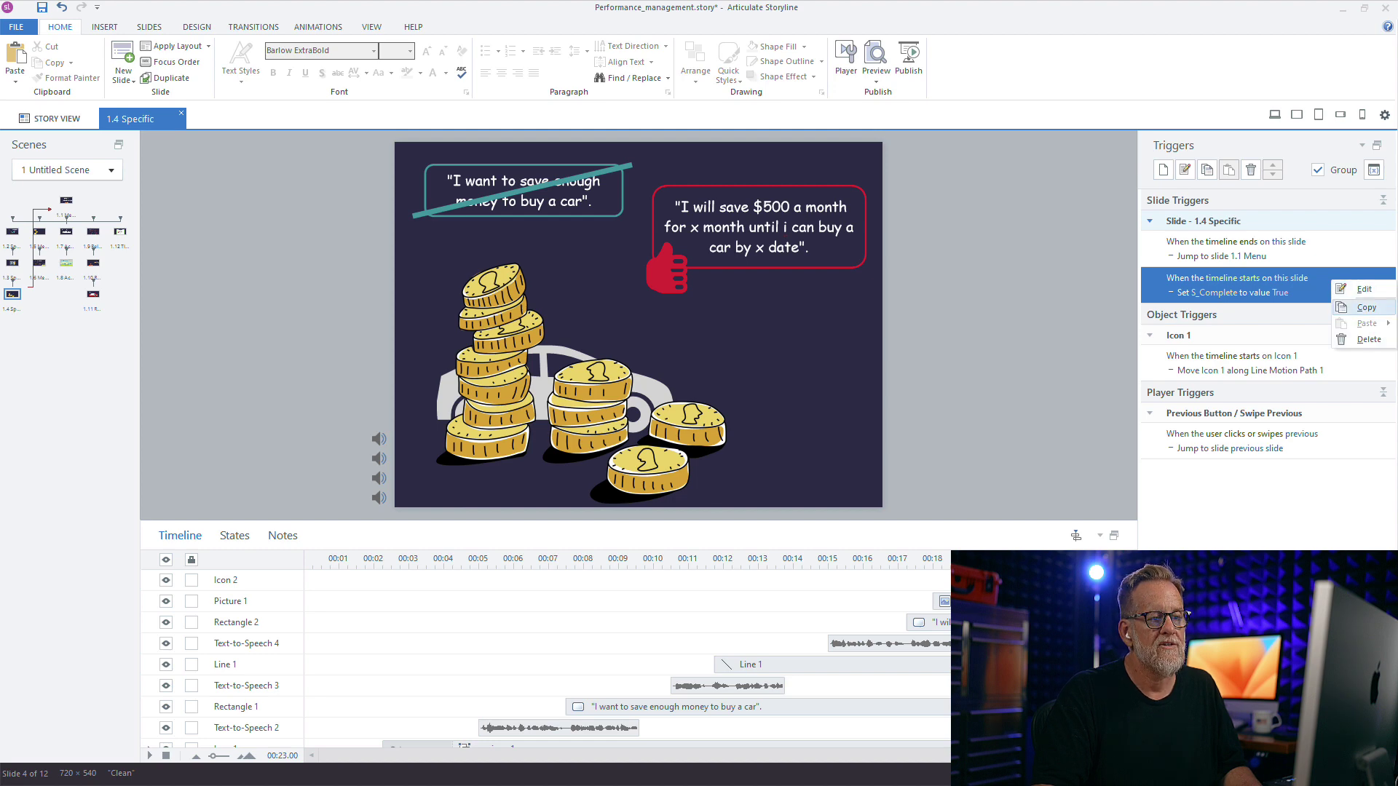
click(1365, 307)
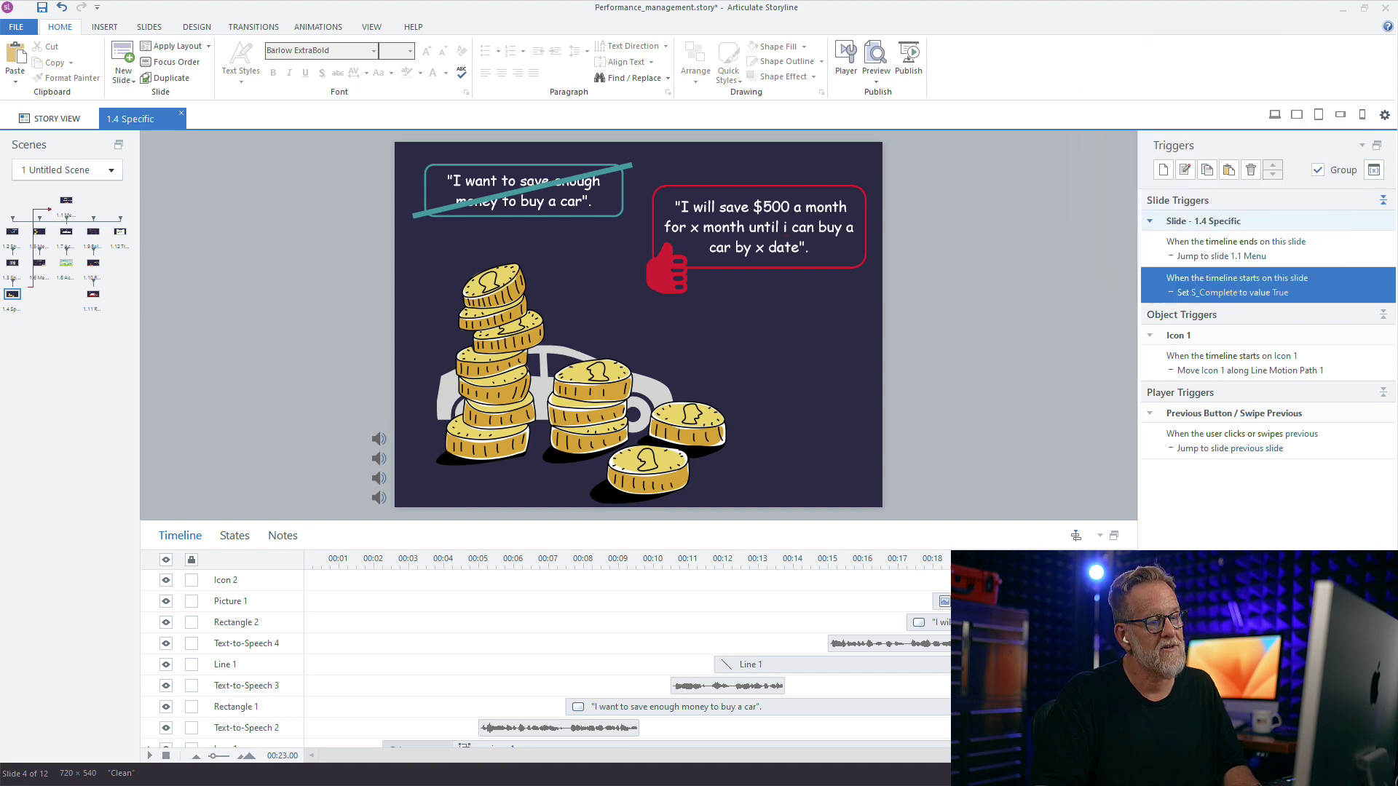
click(39, 263)
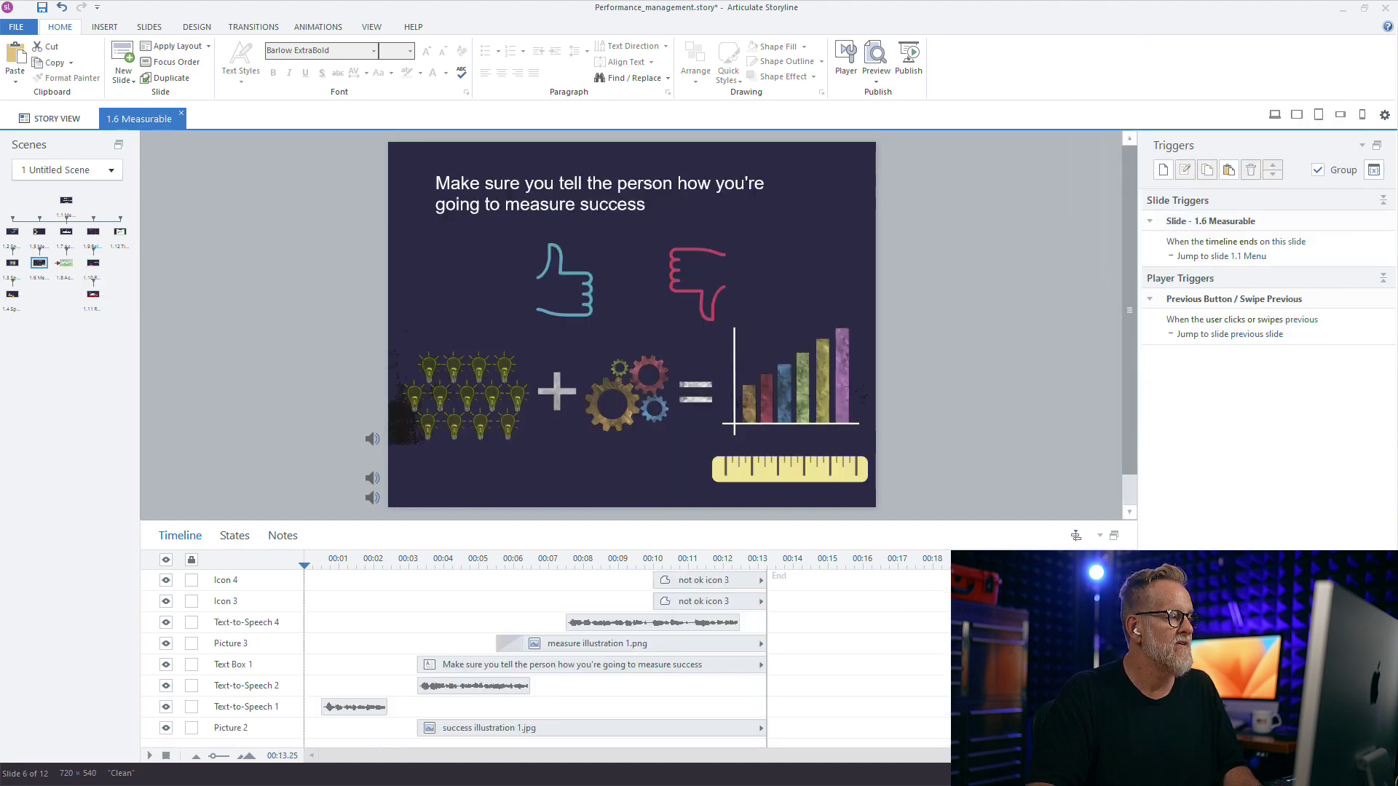
drag(140, 291, 193, 291)
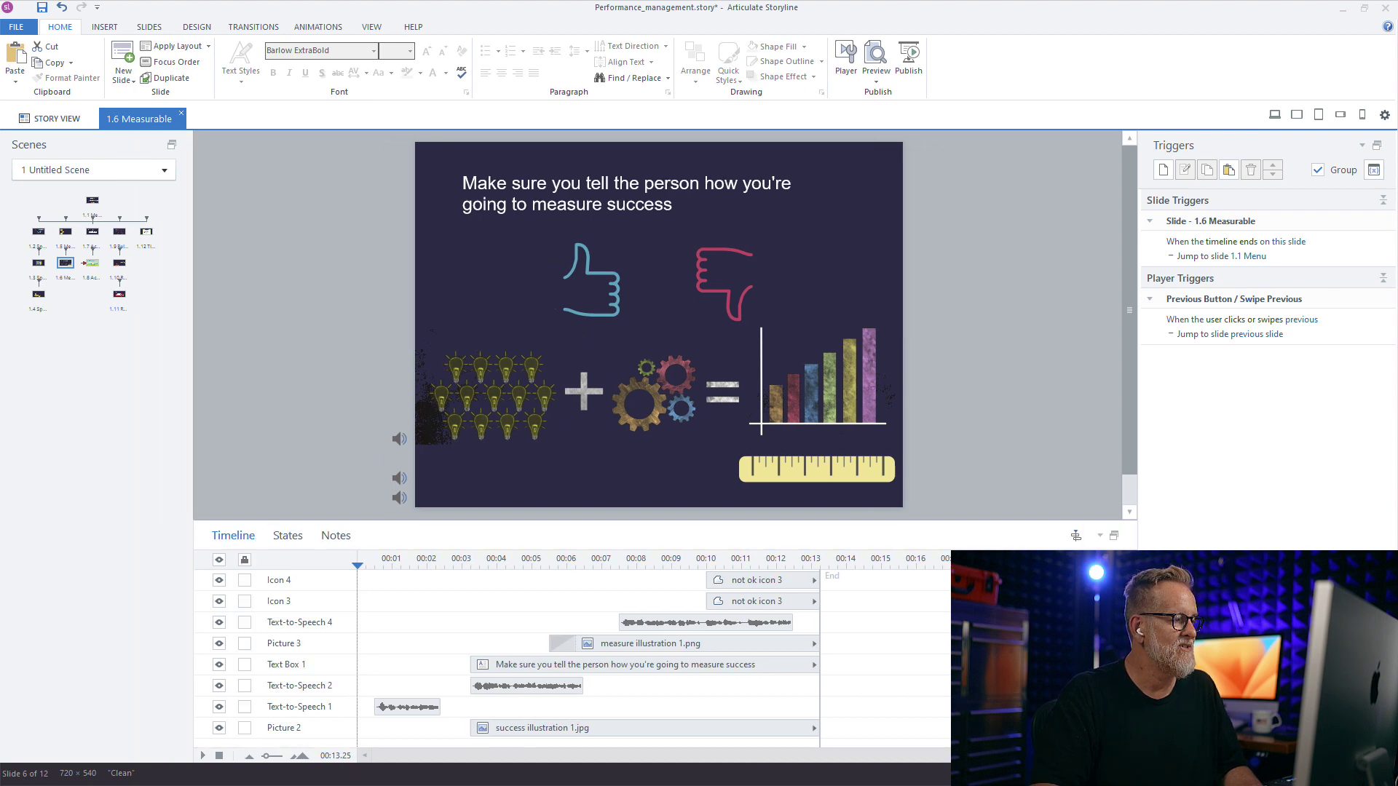
scroll(62, 276, up, 3)
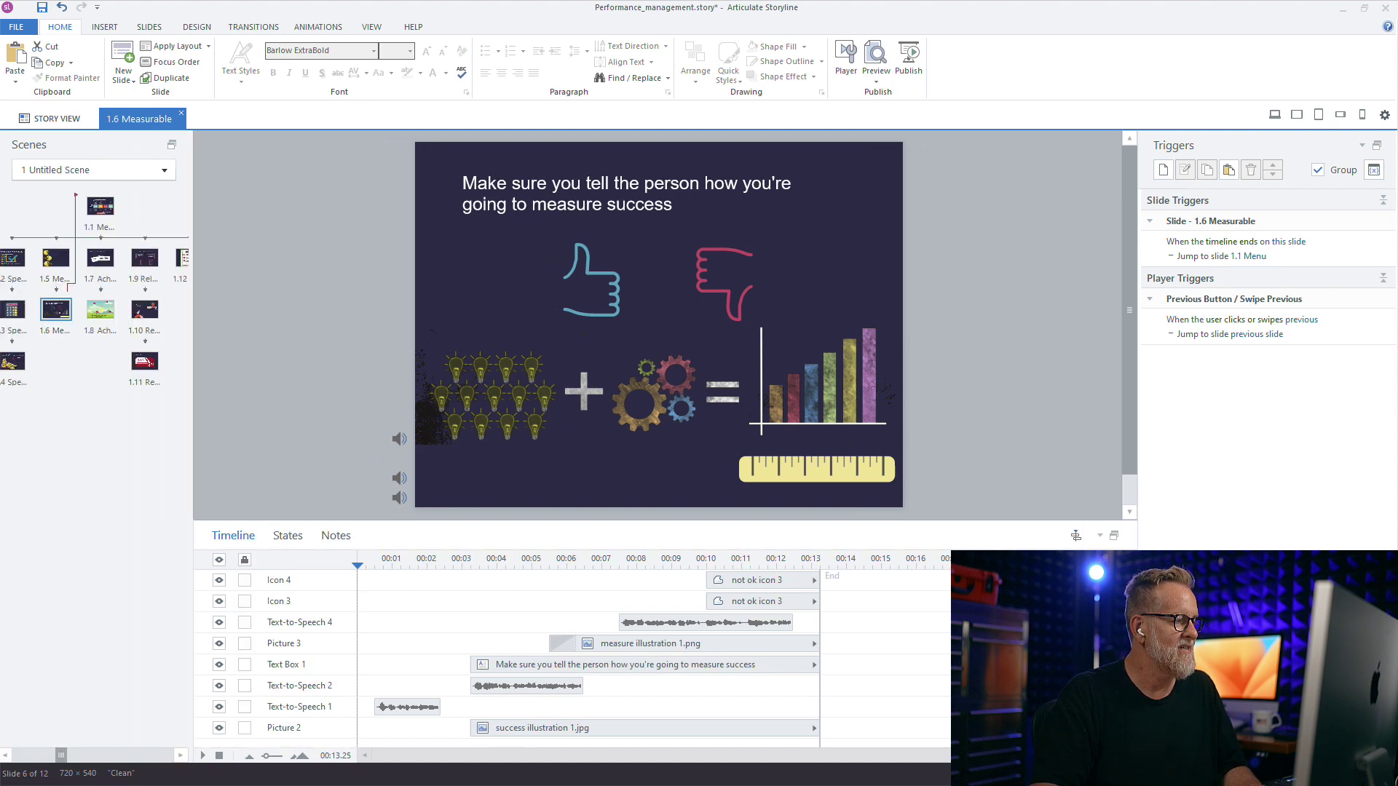
click(1228, 170)
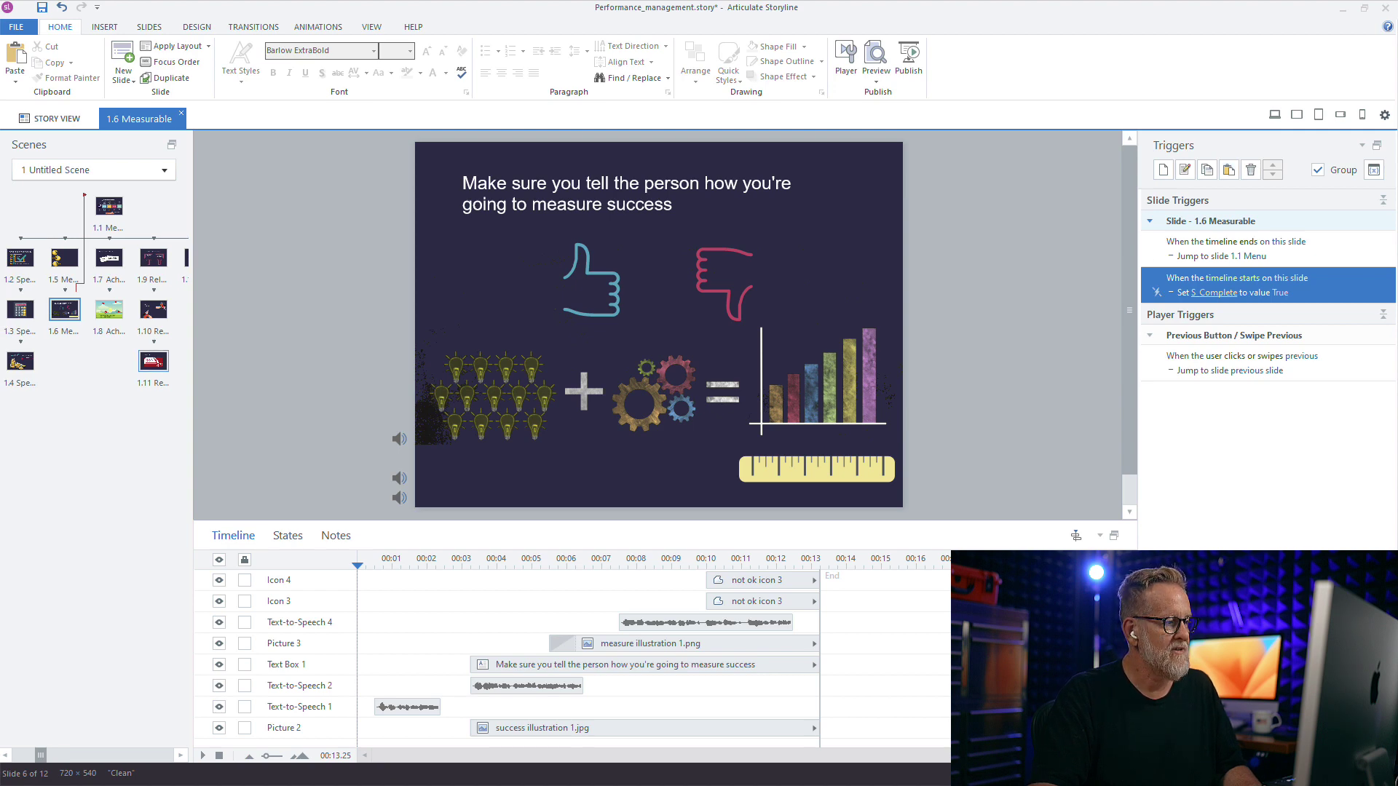
Change the variable in the pasted timeline-start trigger on slide 1.6 Measurable to M_Complete.
click(1214, 293)
scroll(1238, 284, up, 3)
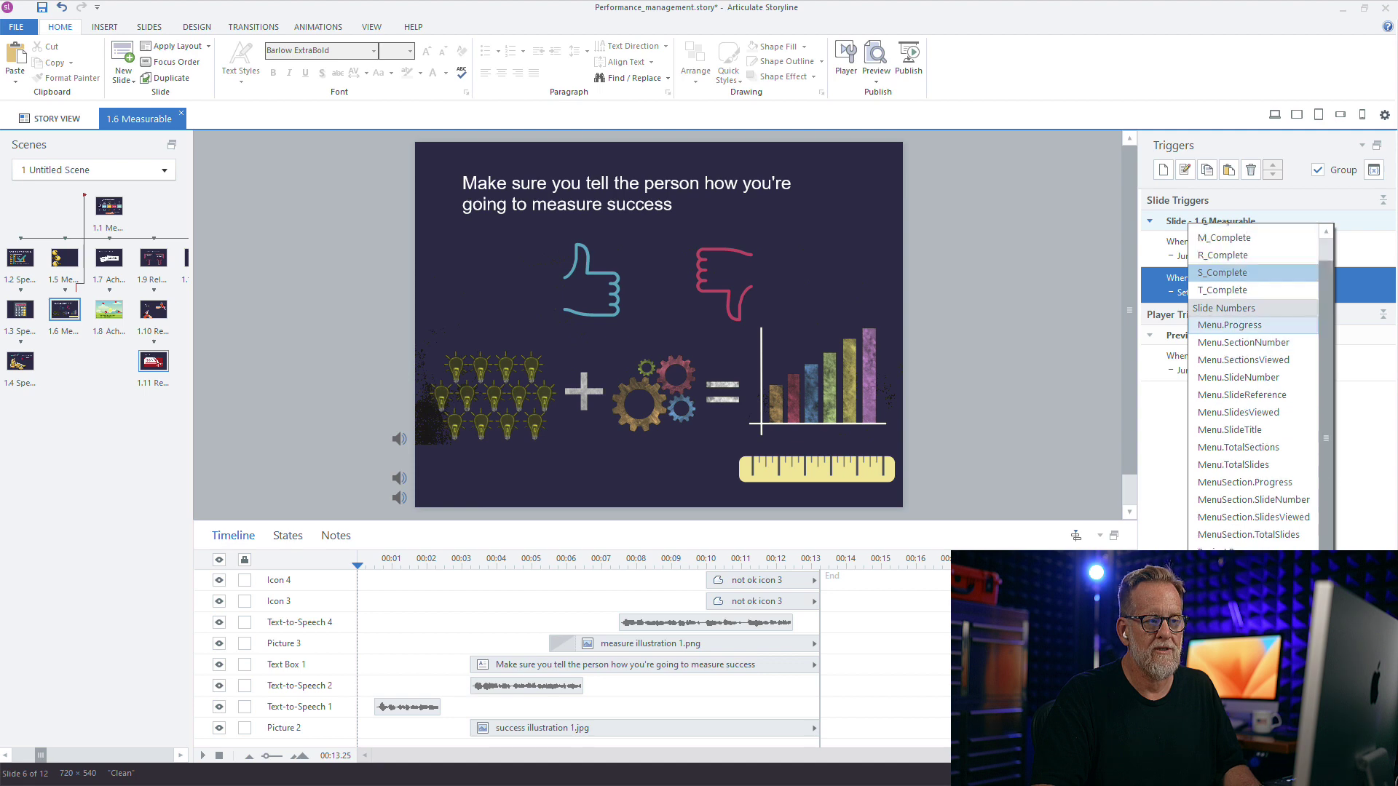
click(1227, 284)
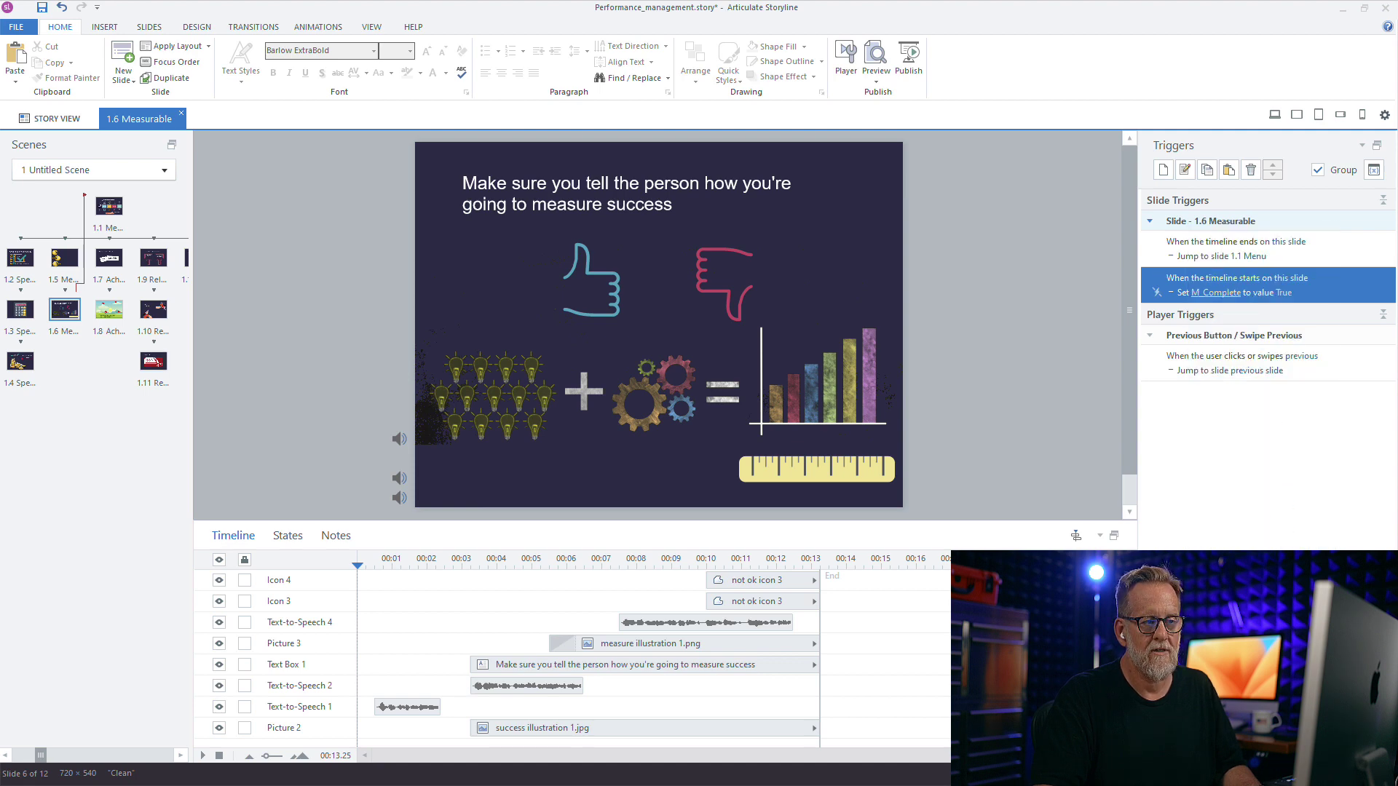
Paste the copied completion trigger onto slide 1.8 Achievable and change its variable to A_Complete.
click(109, 309)
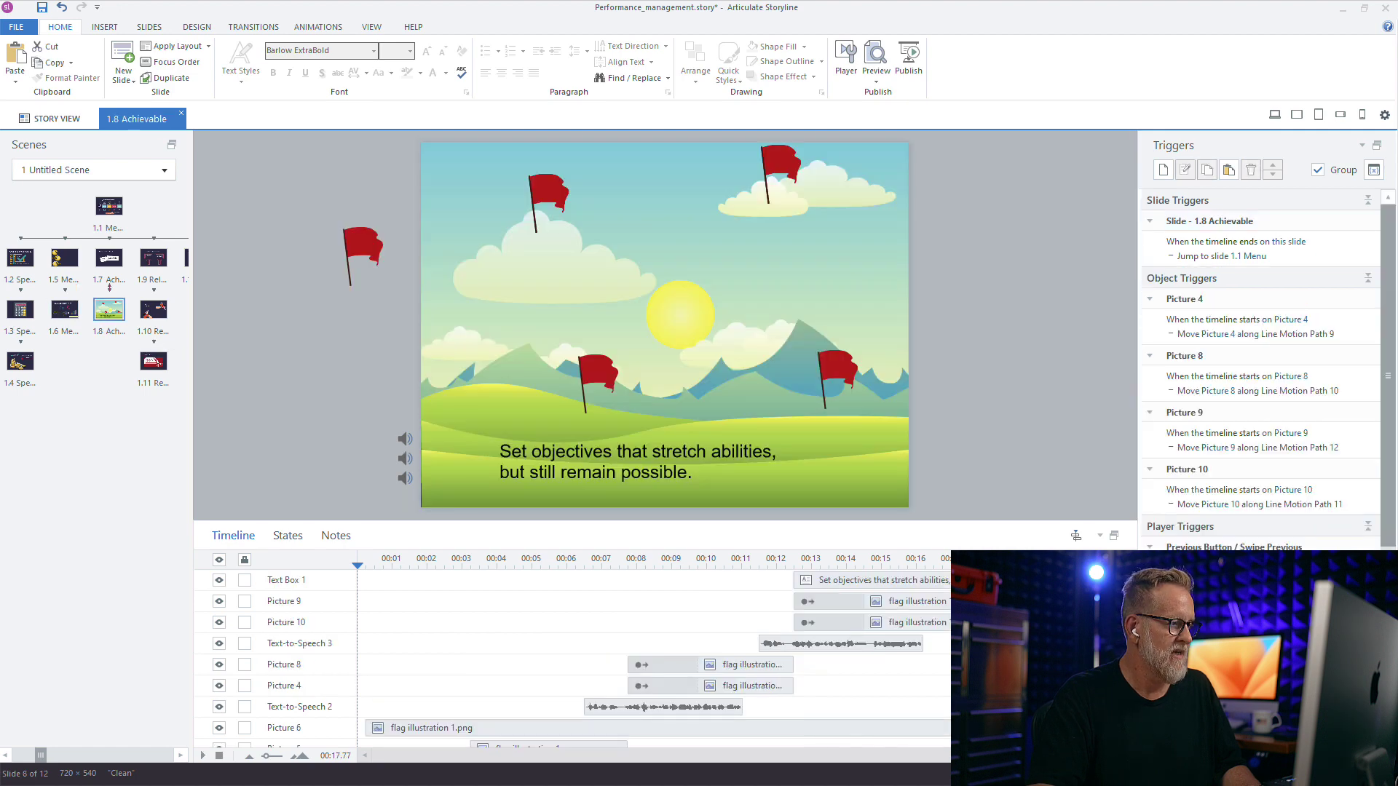
click(1230, 170)
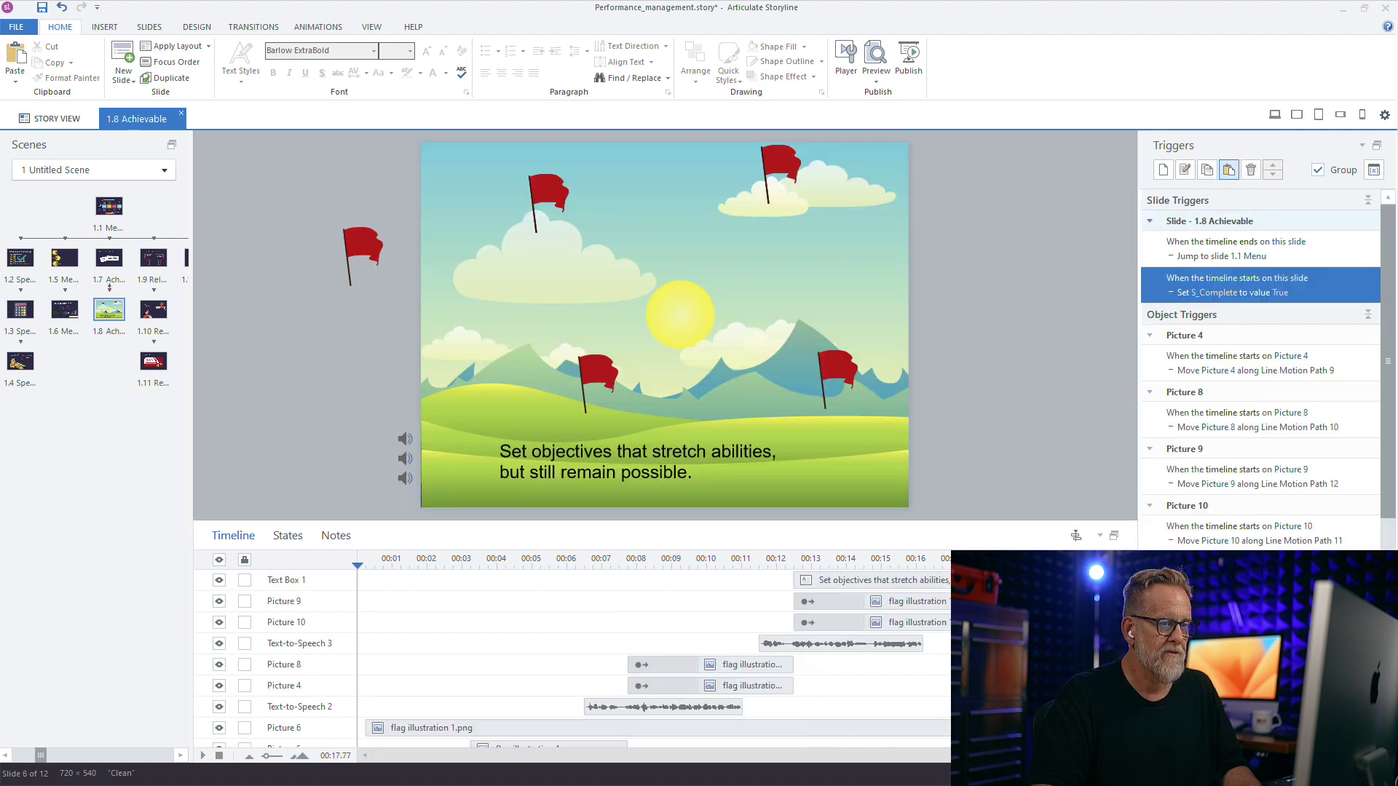
click(1219, 292)
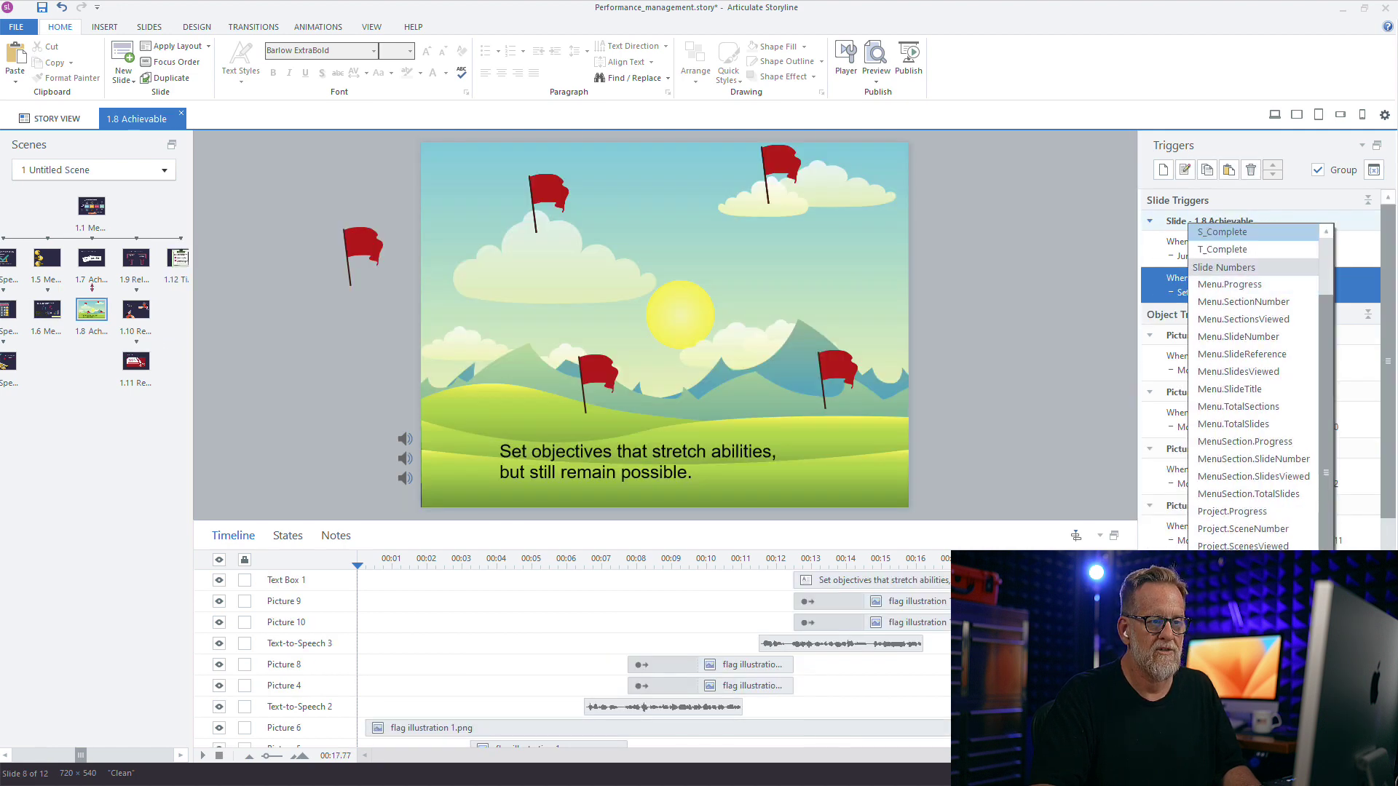
scroll(1253, 284, up, 3)
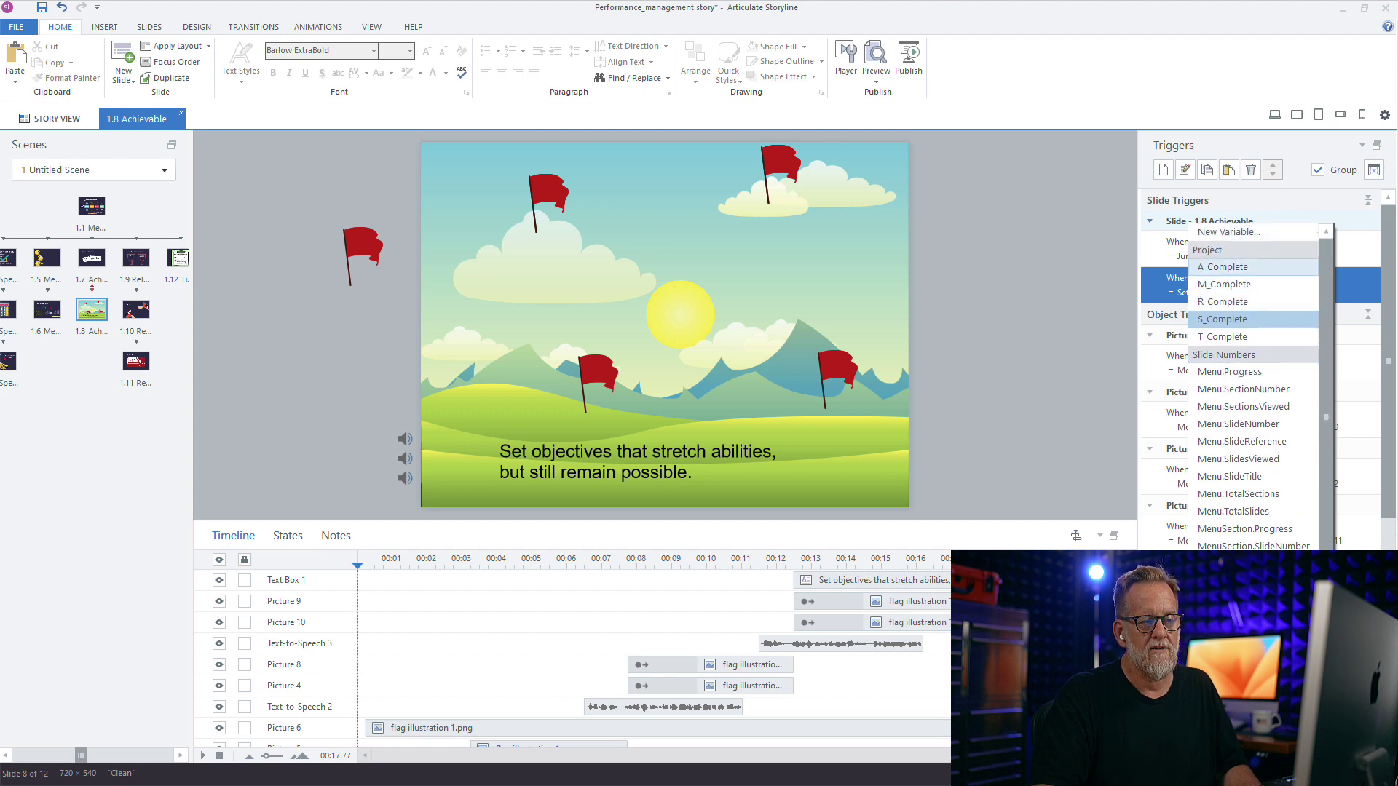
click(1227, 266)
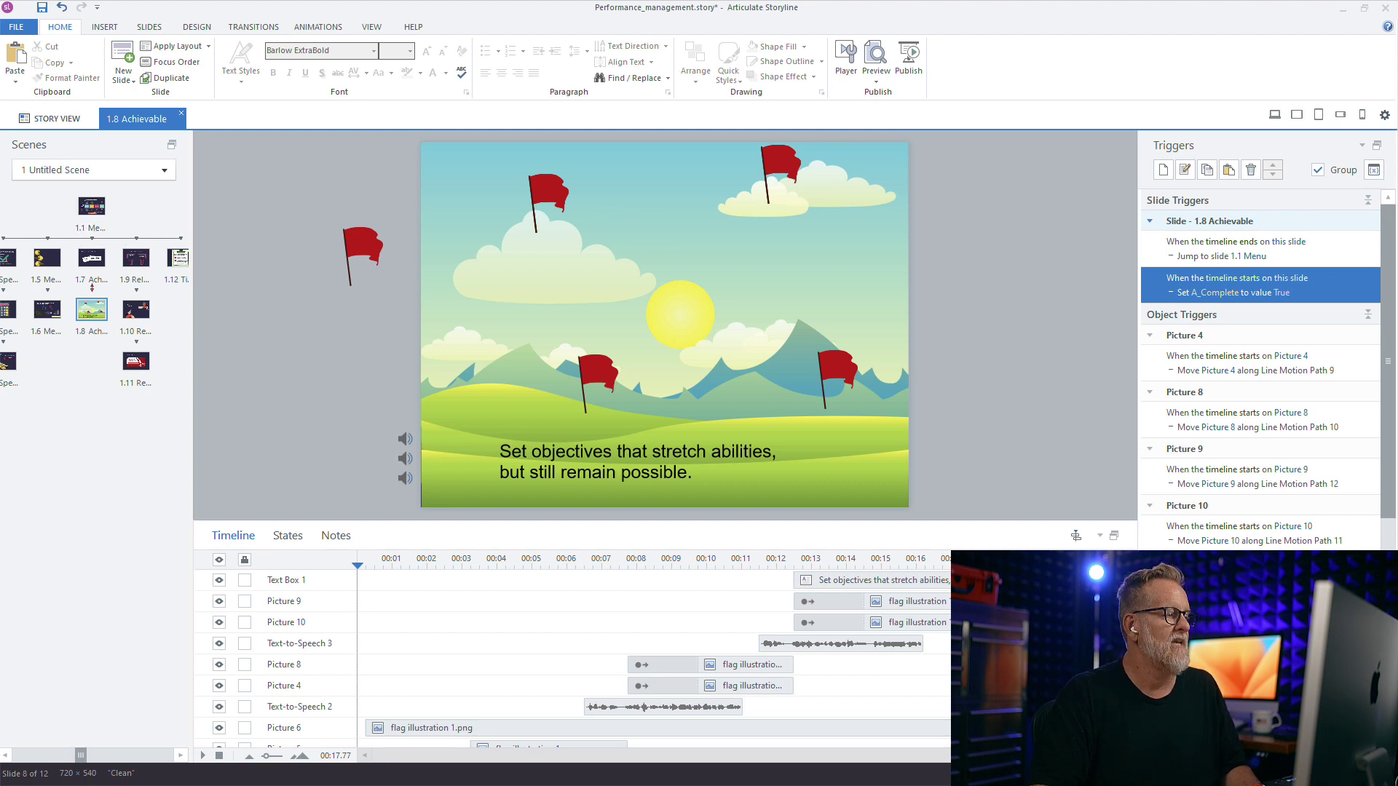
Paste the copied completion trigger onto slide 1.11 Relevant and change its variable to R_Complete.
click(137, 361)
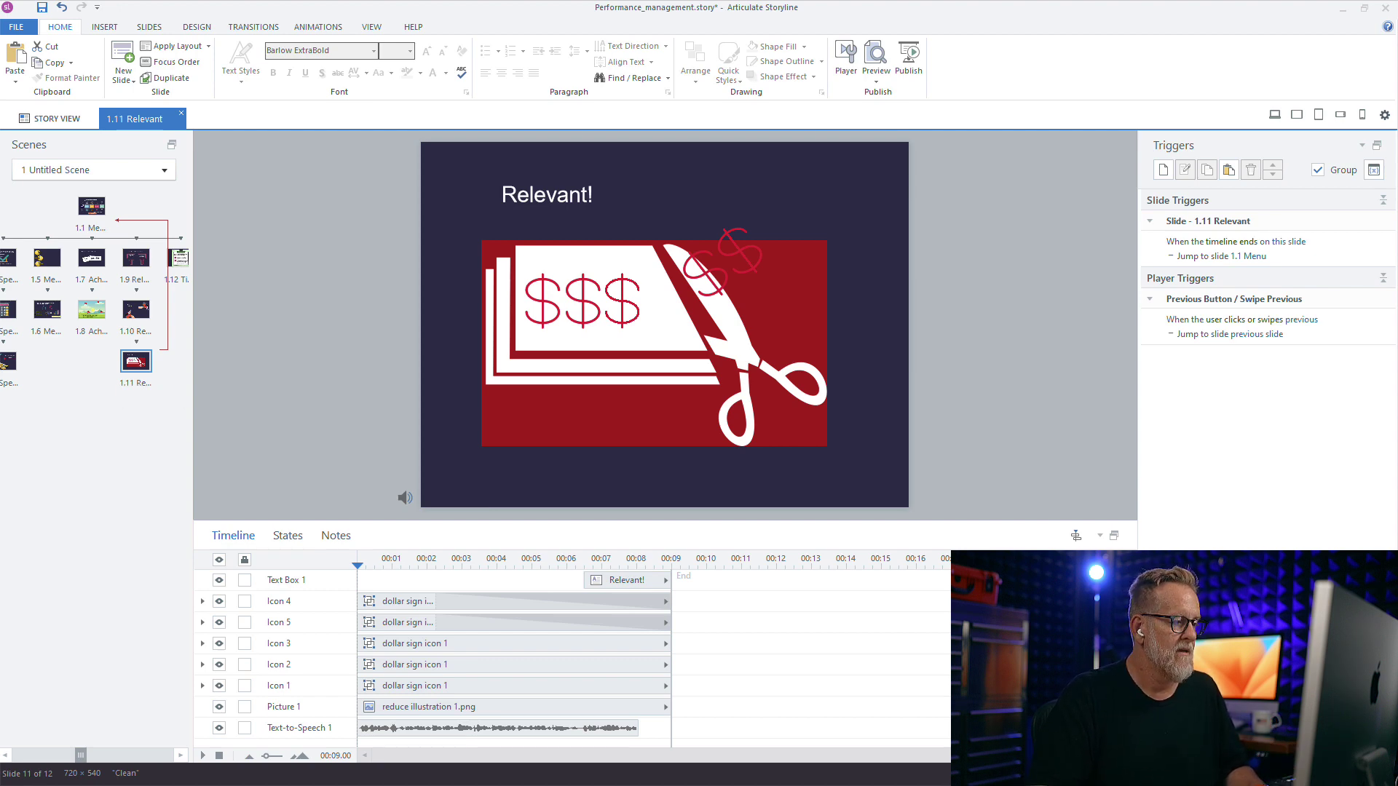
click(1229, 169)
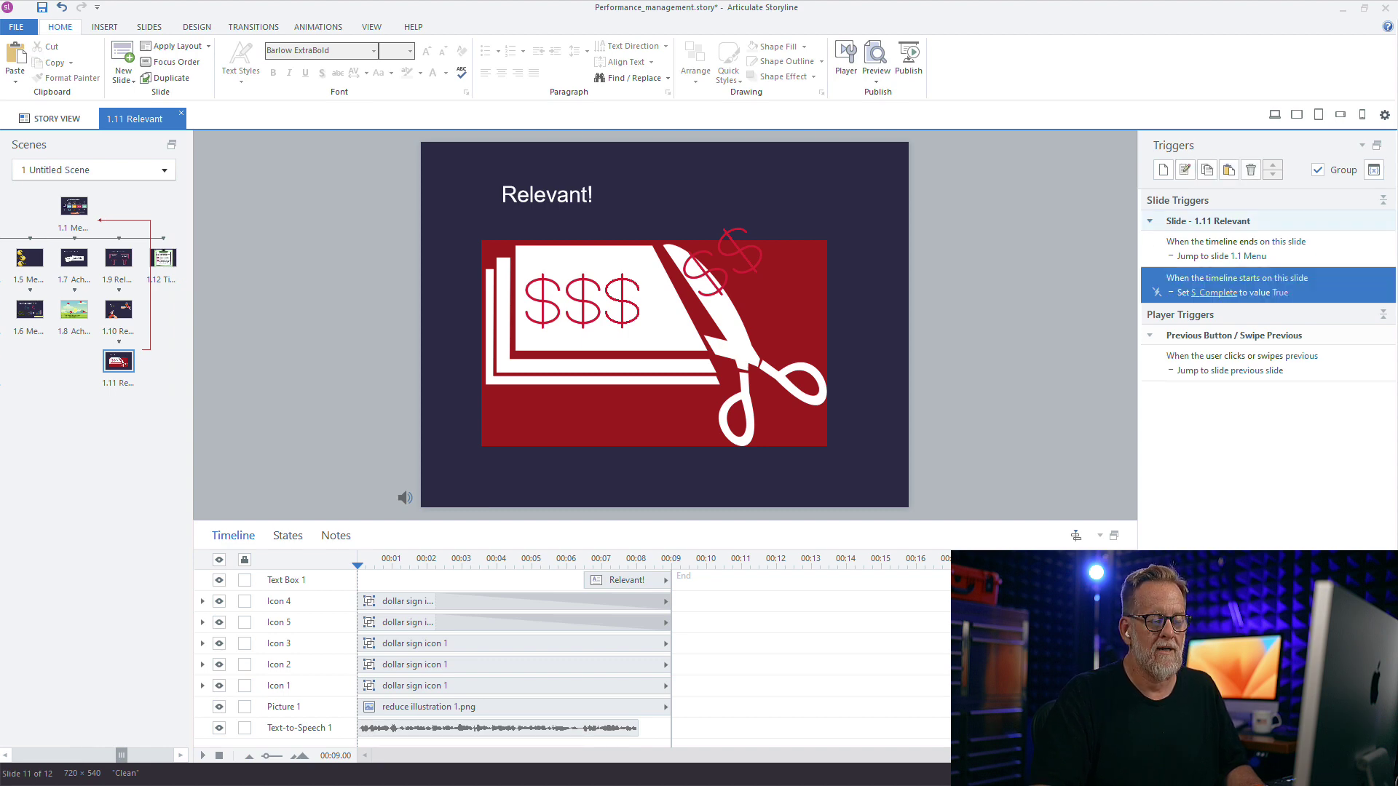
click(1213, 293)
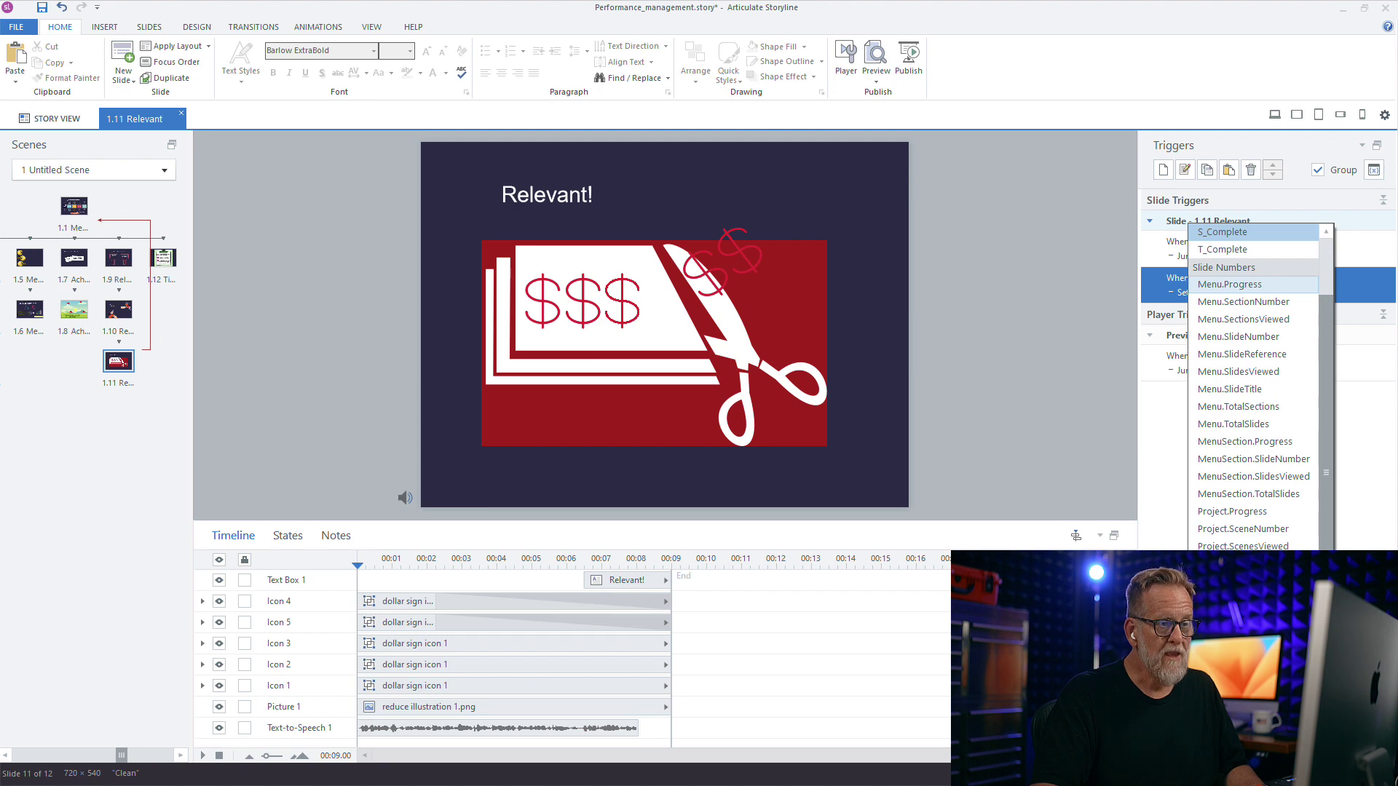
scroll(1230, 284, up, 1)
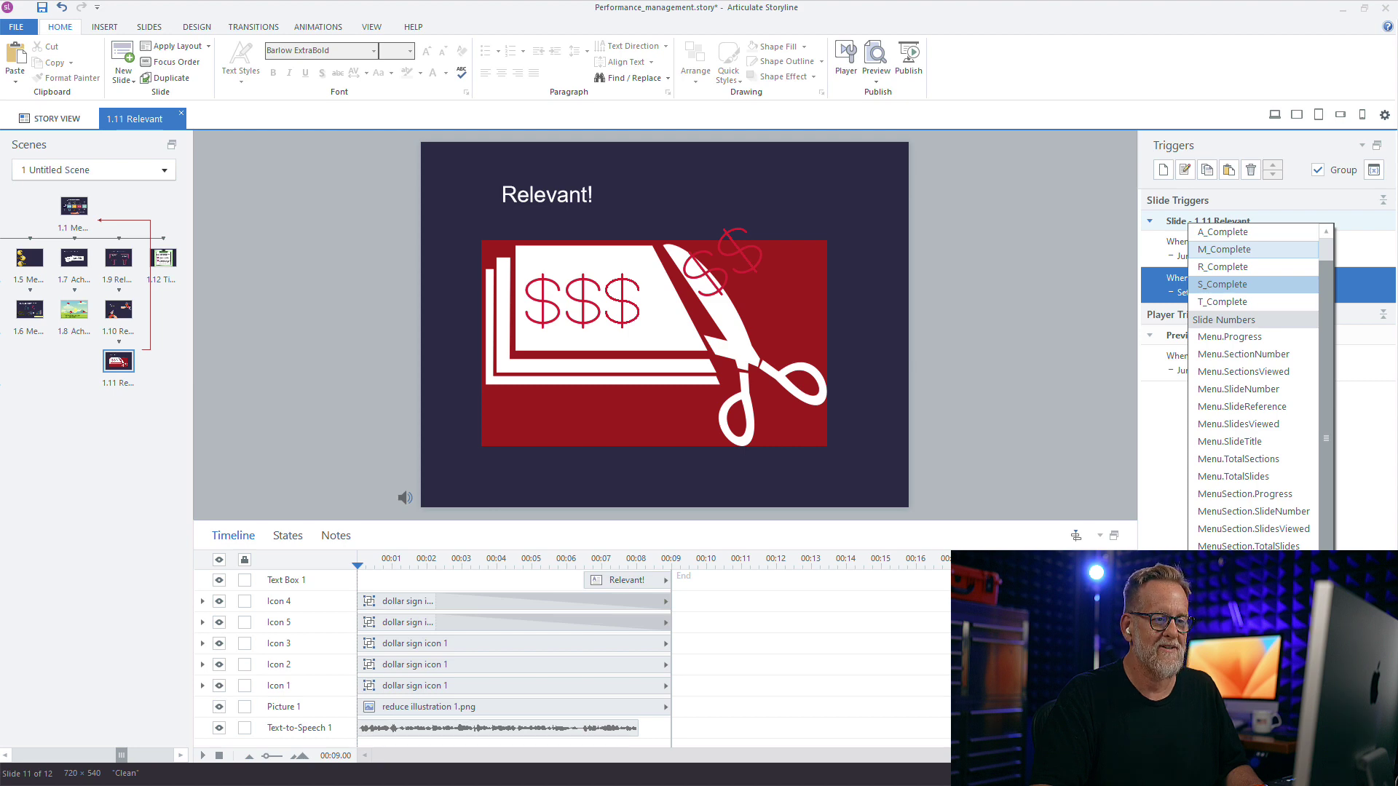
click(1224, 267)
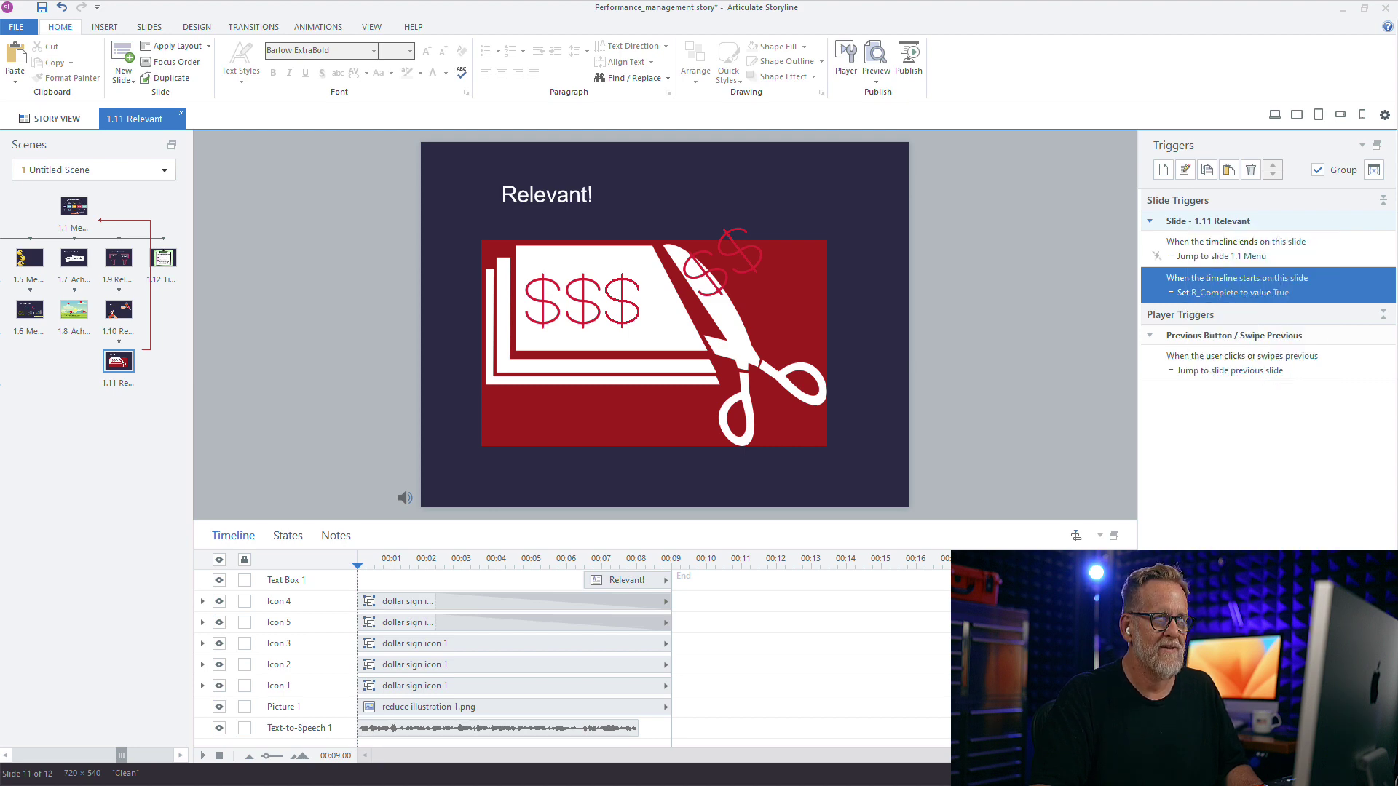
Paste the copied completion trigger onto slide 1.12 Time-bond and change its variable to T_Complete.
click(163, 258)
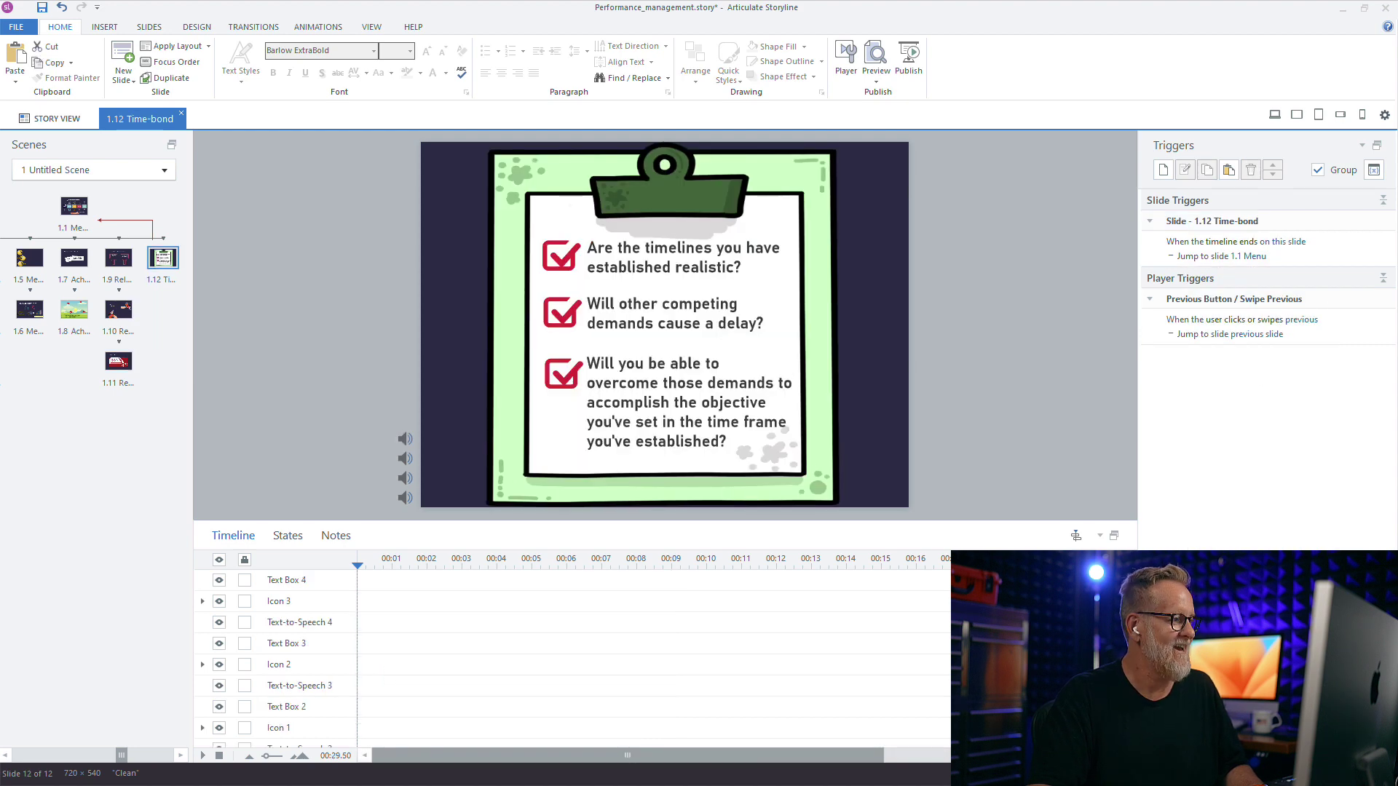
click(1229, 170)
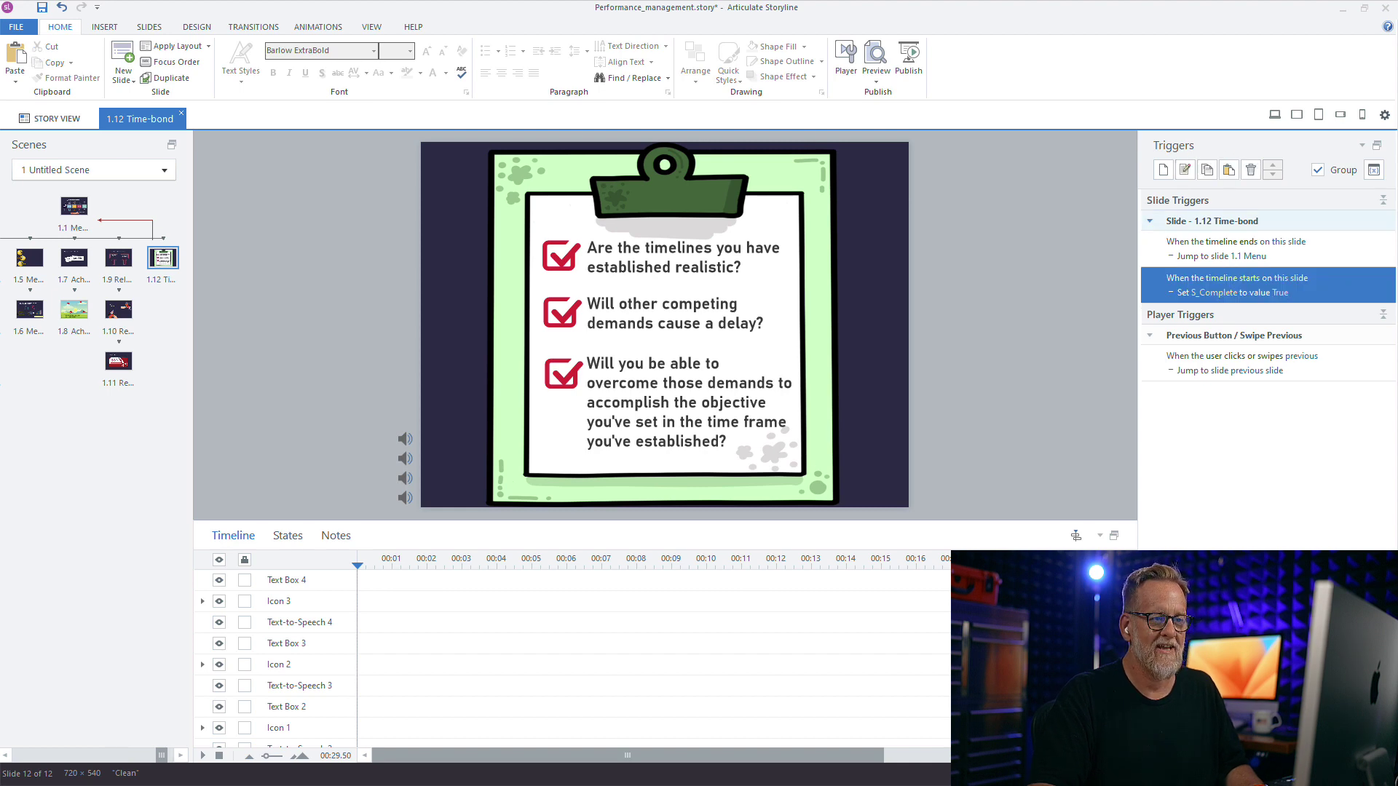
click(1216, 293)
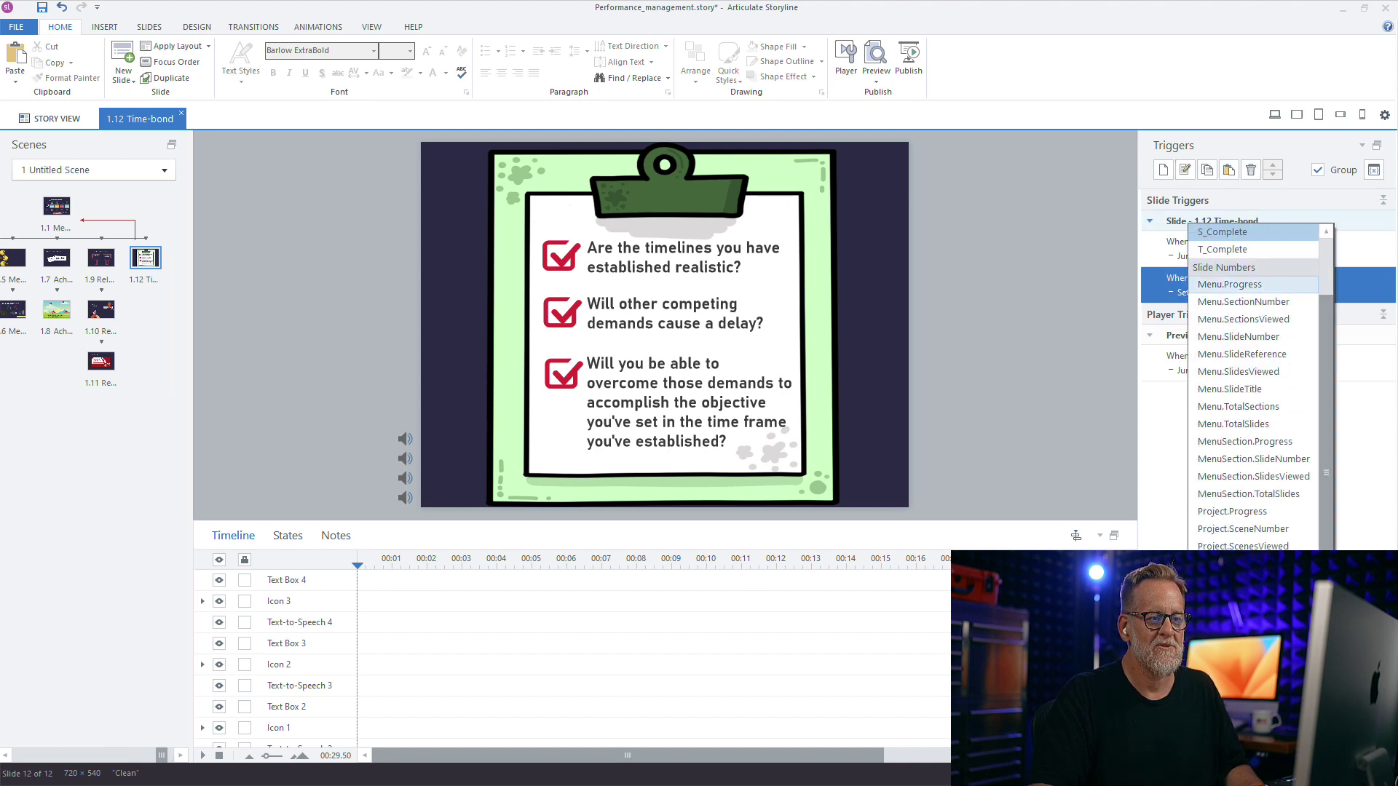
click(1231, 248)
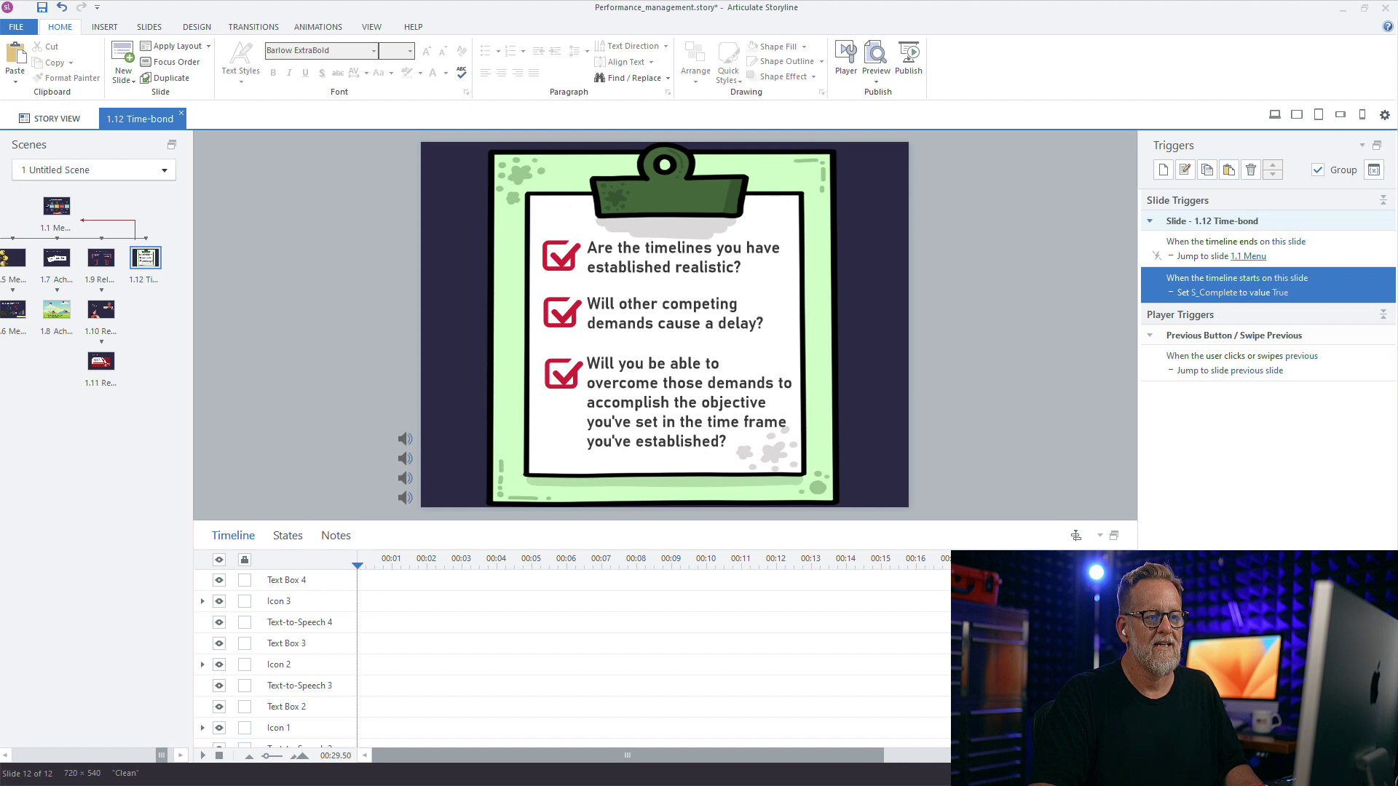
click(1216, 292)
click(1224, 249)
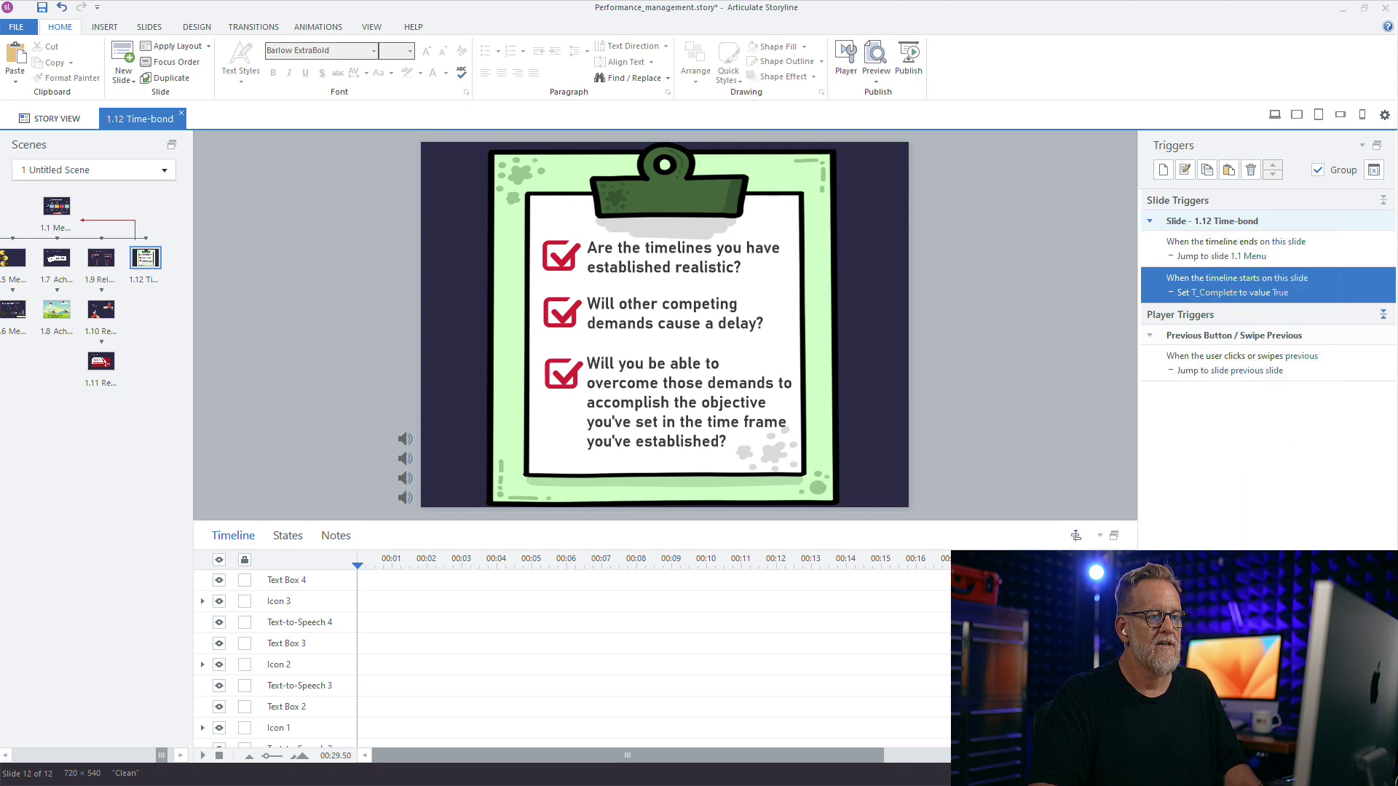
On slide 1.1 Menu, insert a reference to the S_Complete variable after "Specific:" in the label text box beside the slide.
click(57, 207)
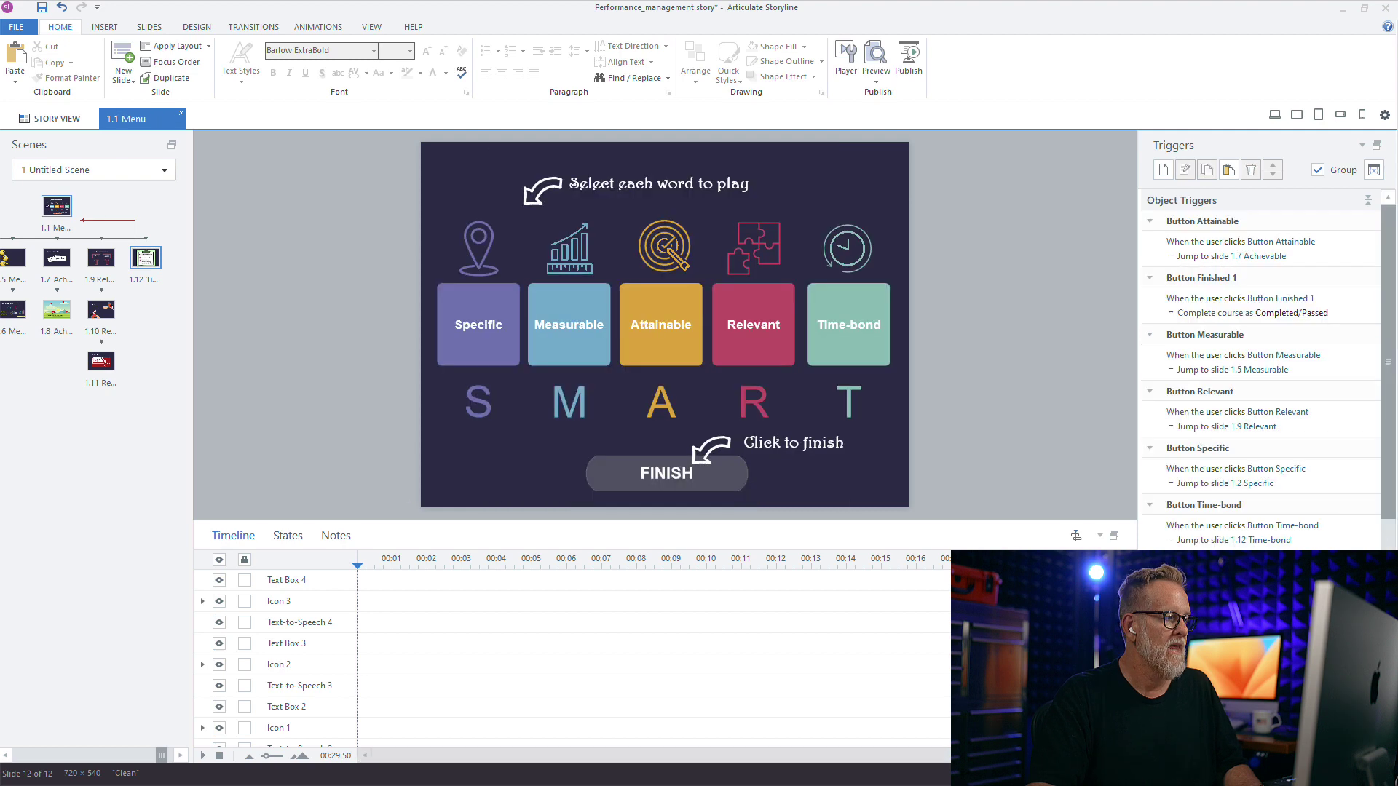
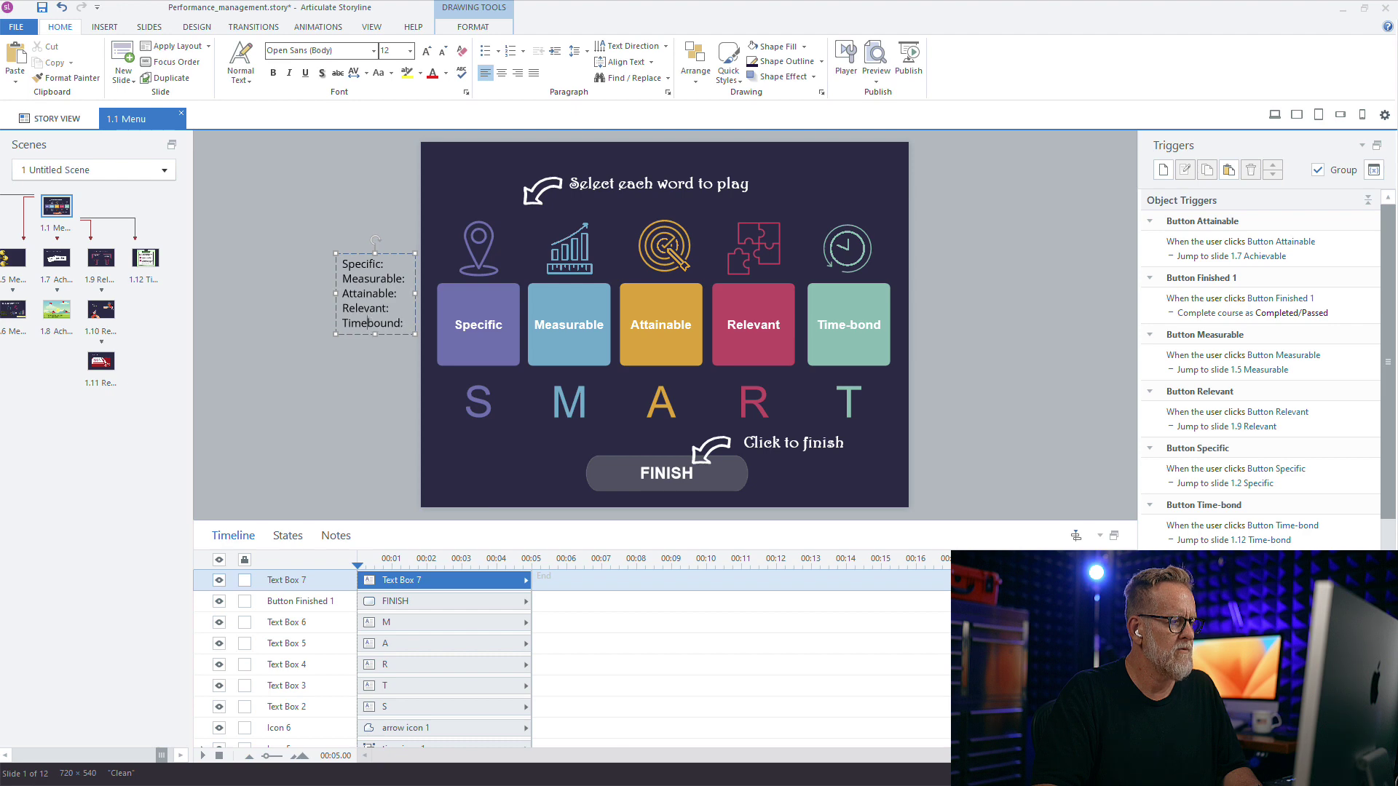
click(386, 264)
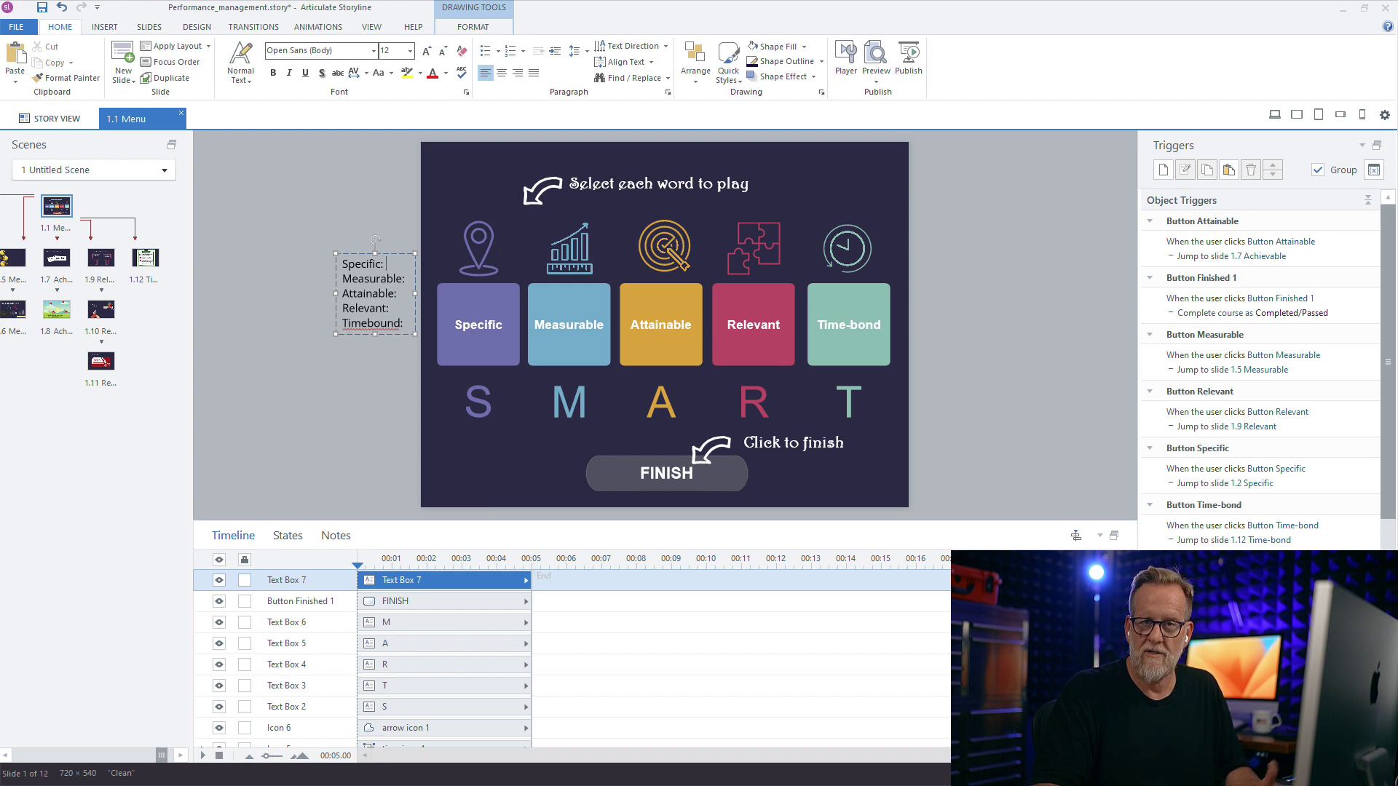
click(105, 27)
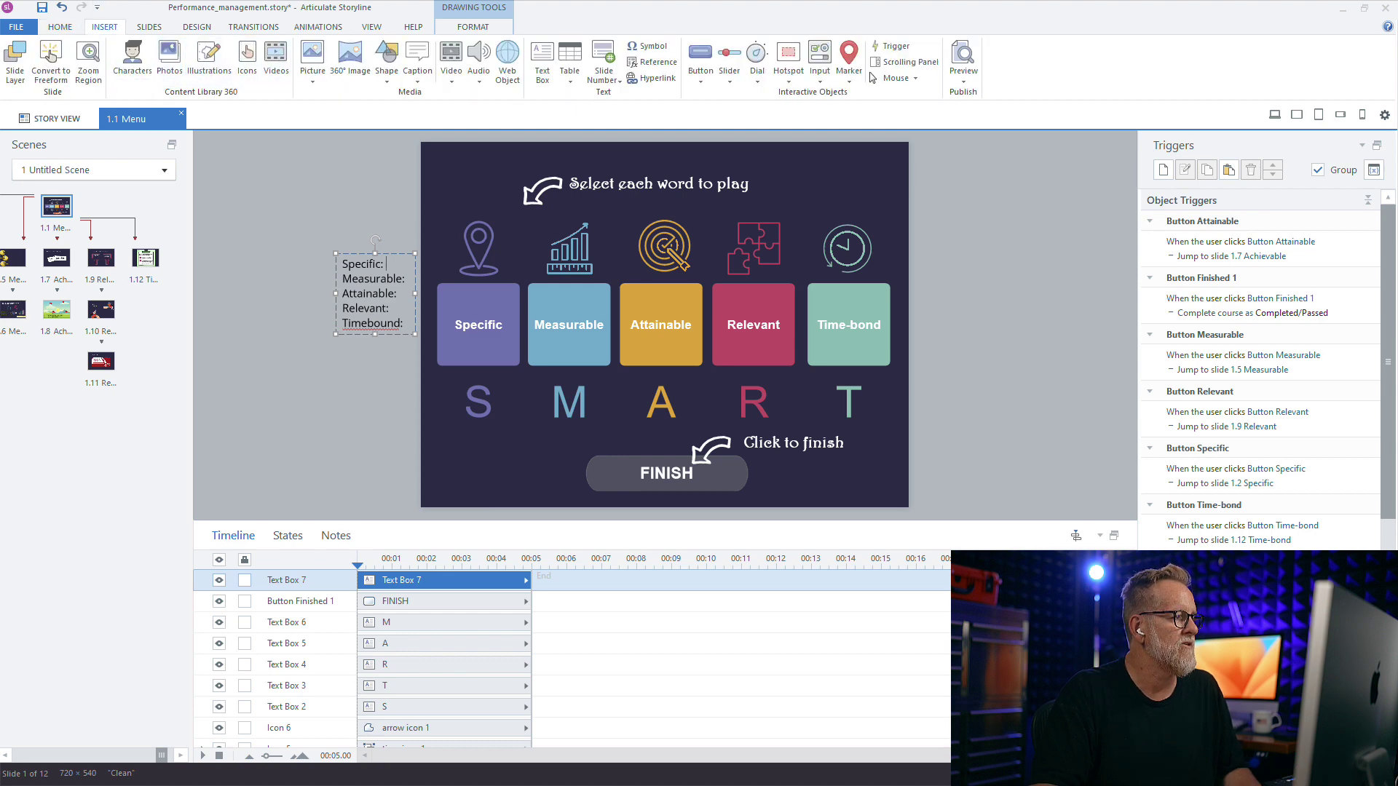
click(658, 56)
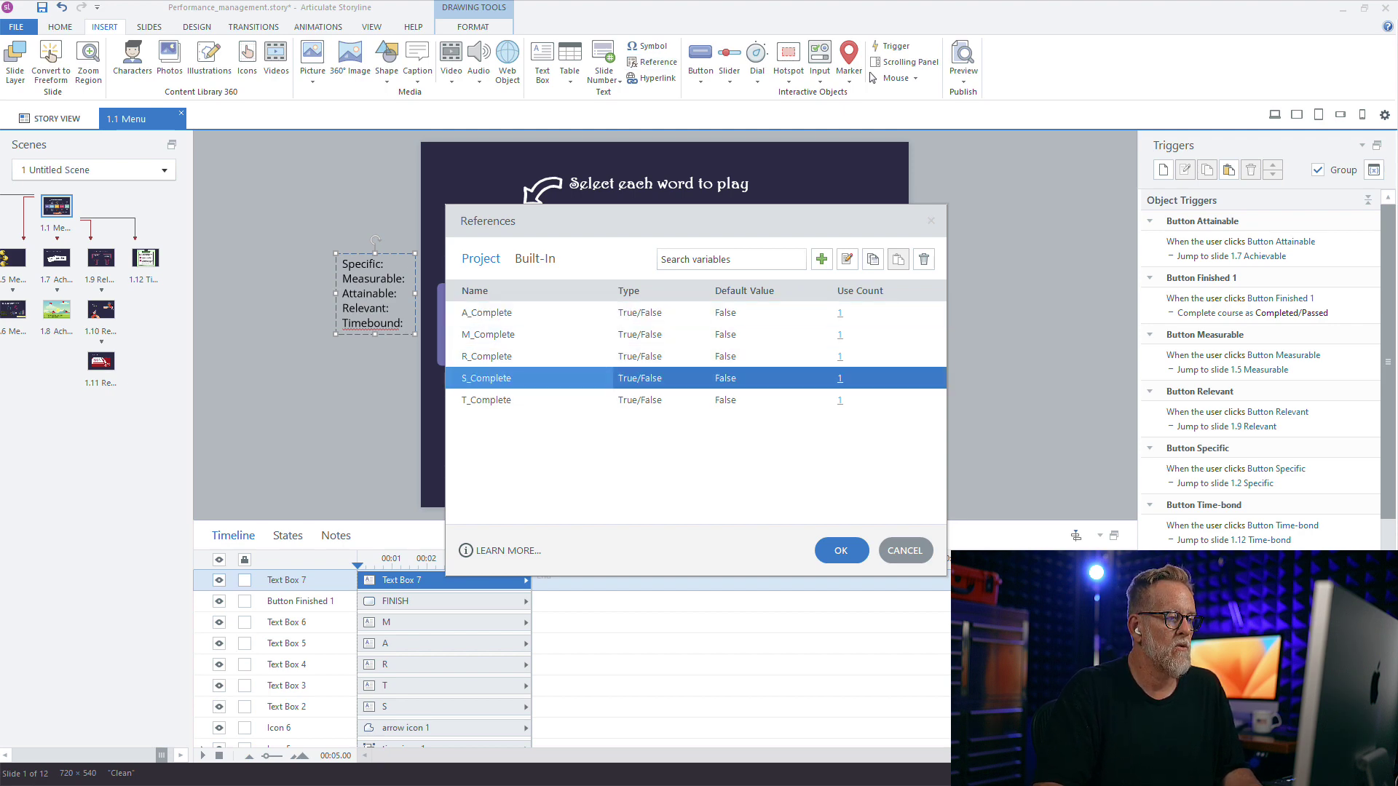
click(841, 550)
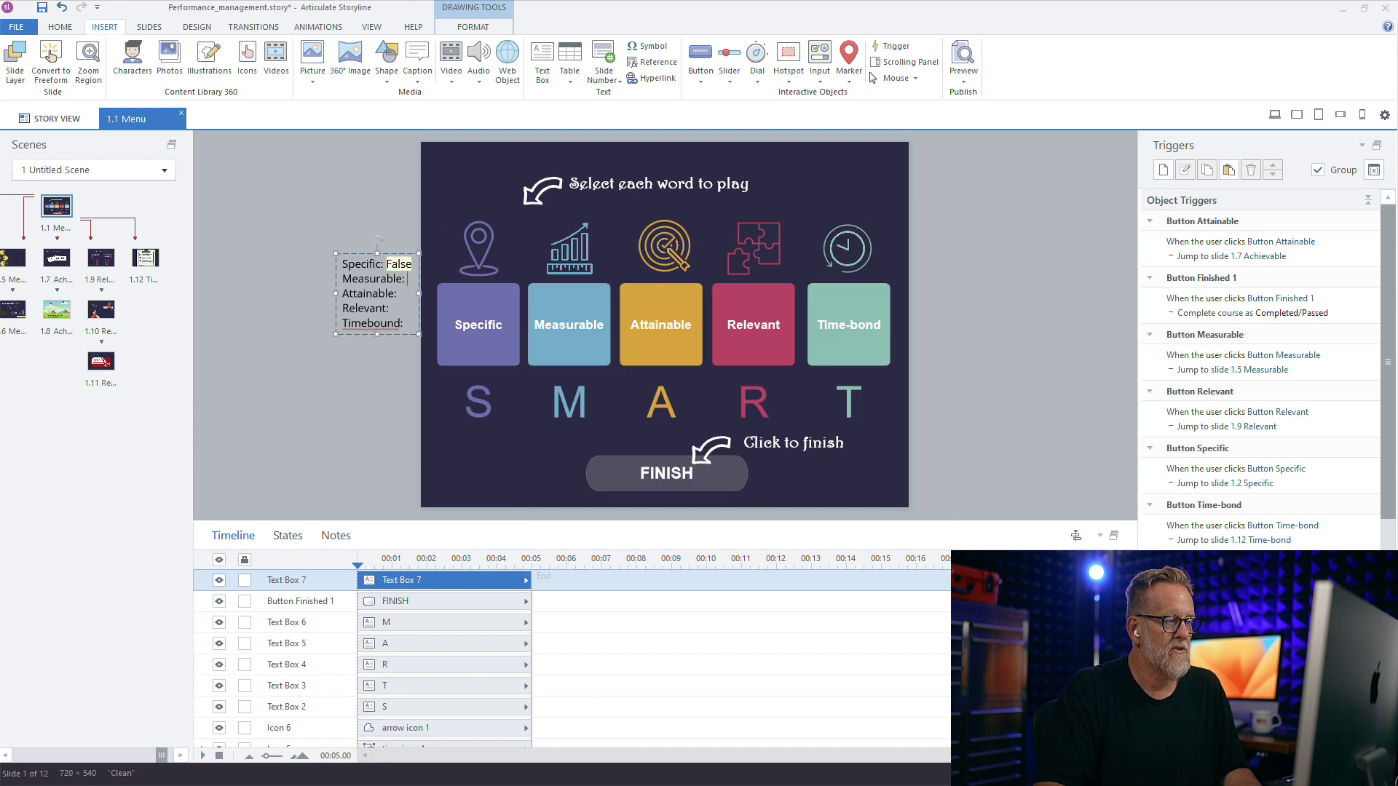
Insert references to M_Complete after "Measurable:" and A_Complete after "Attainable:" in the label text box.
click(653, 62)
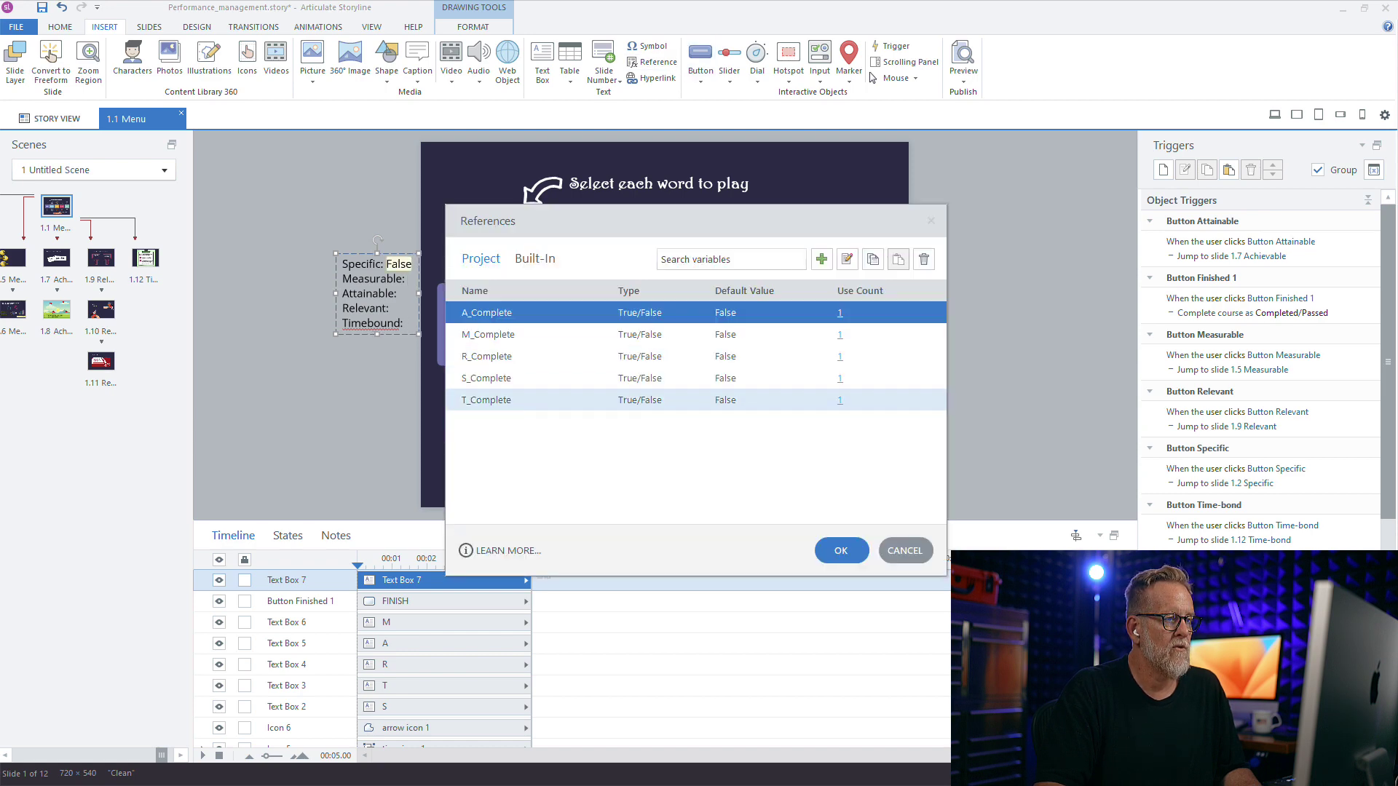
click(488, 335)
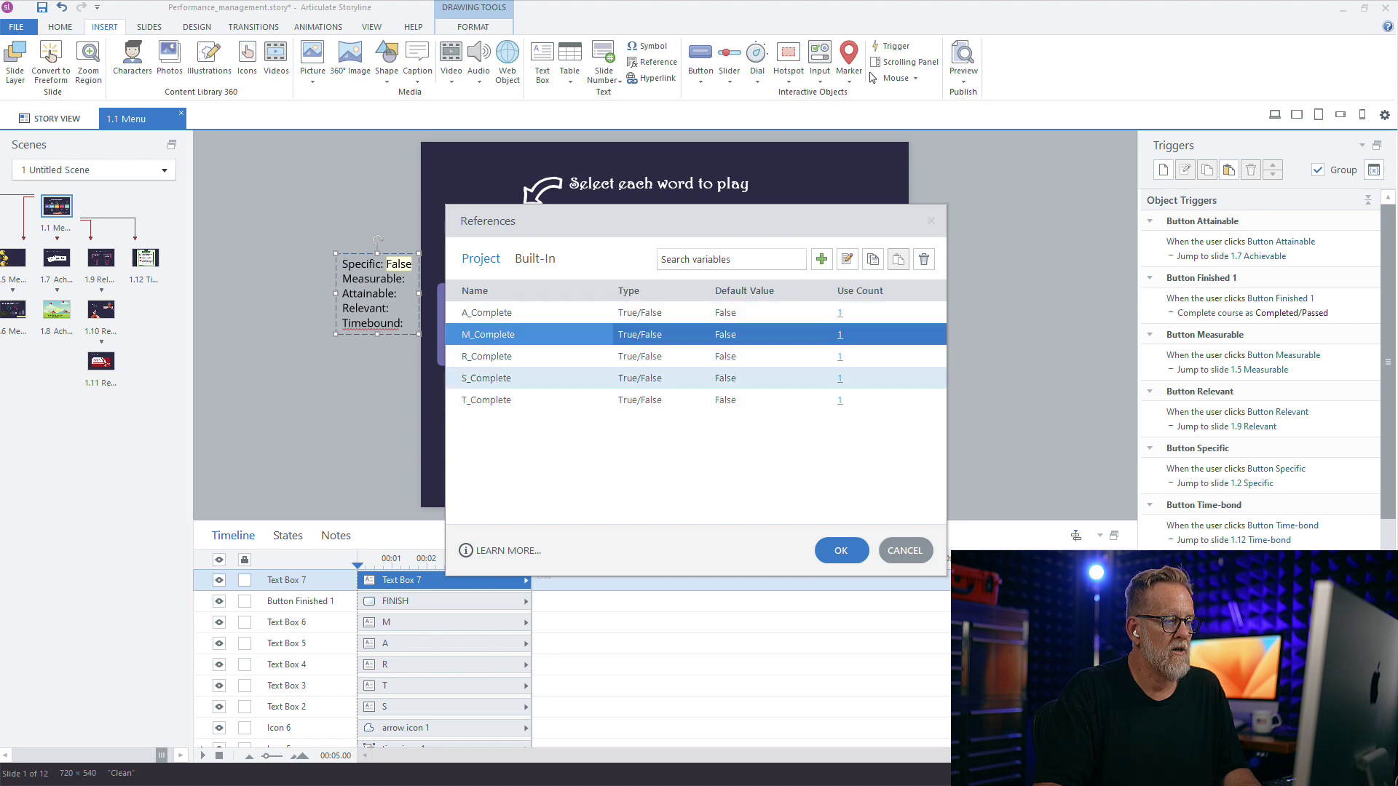
click(841, 551)
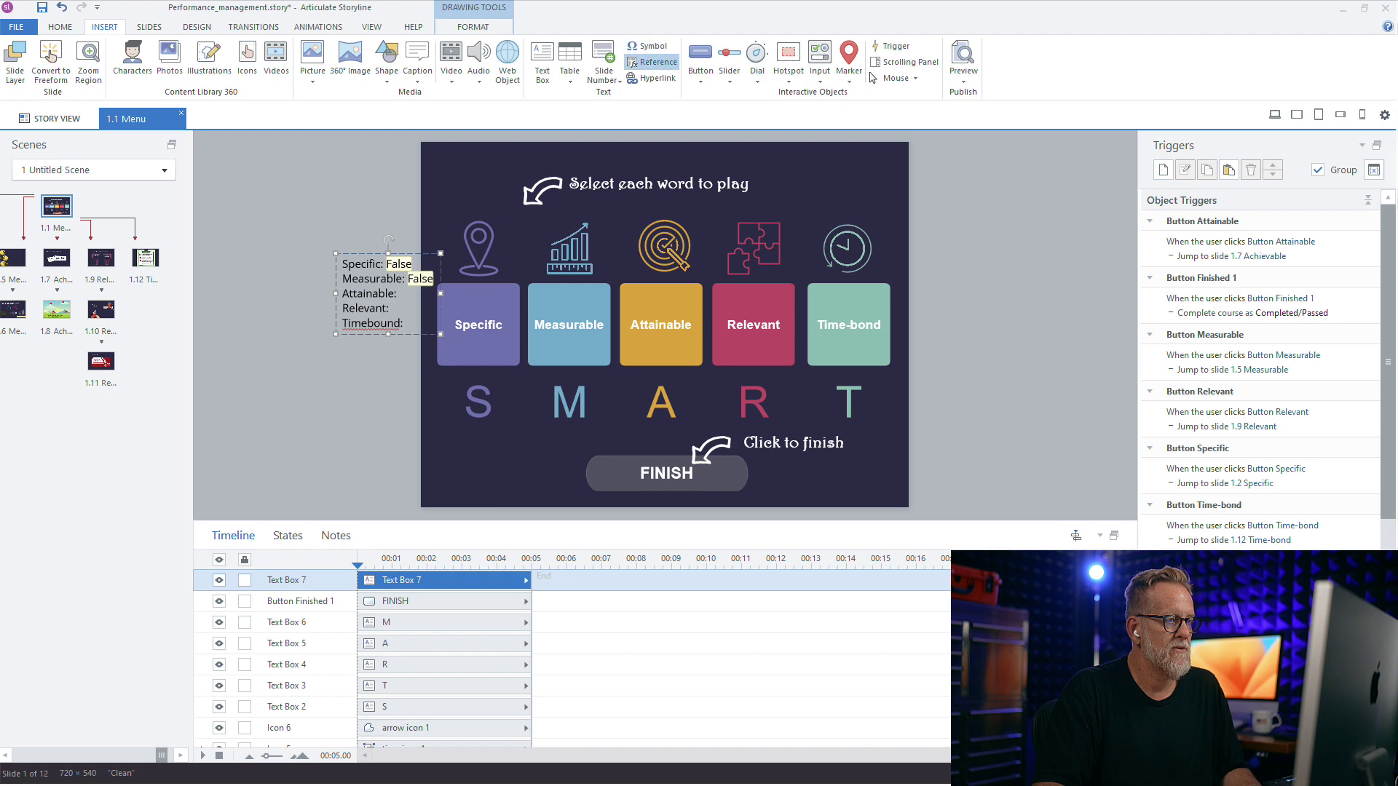
click(653, 61)
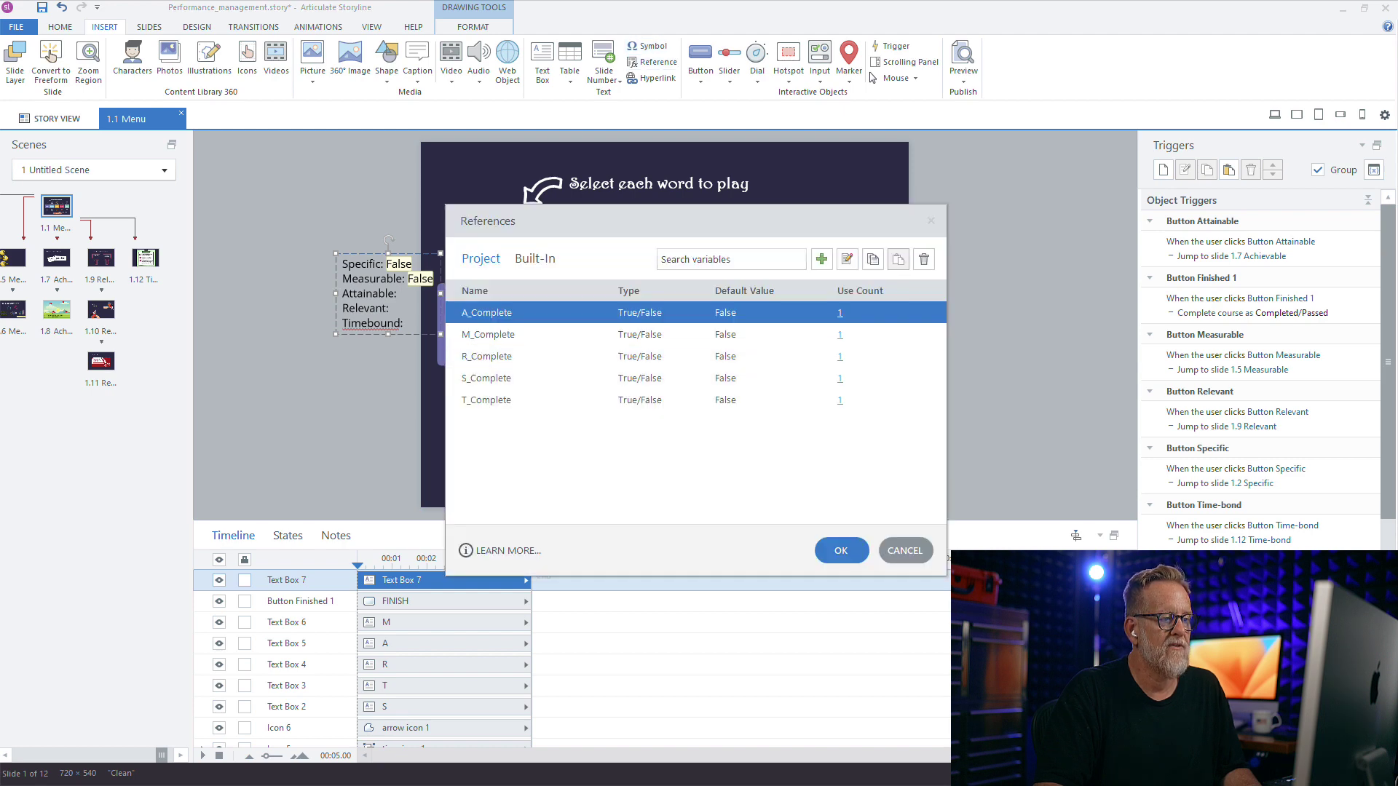
key(Return)
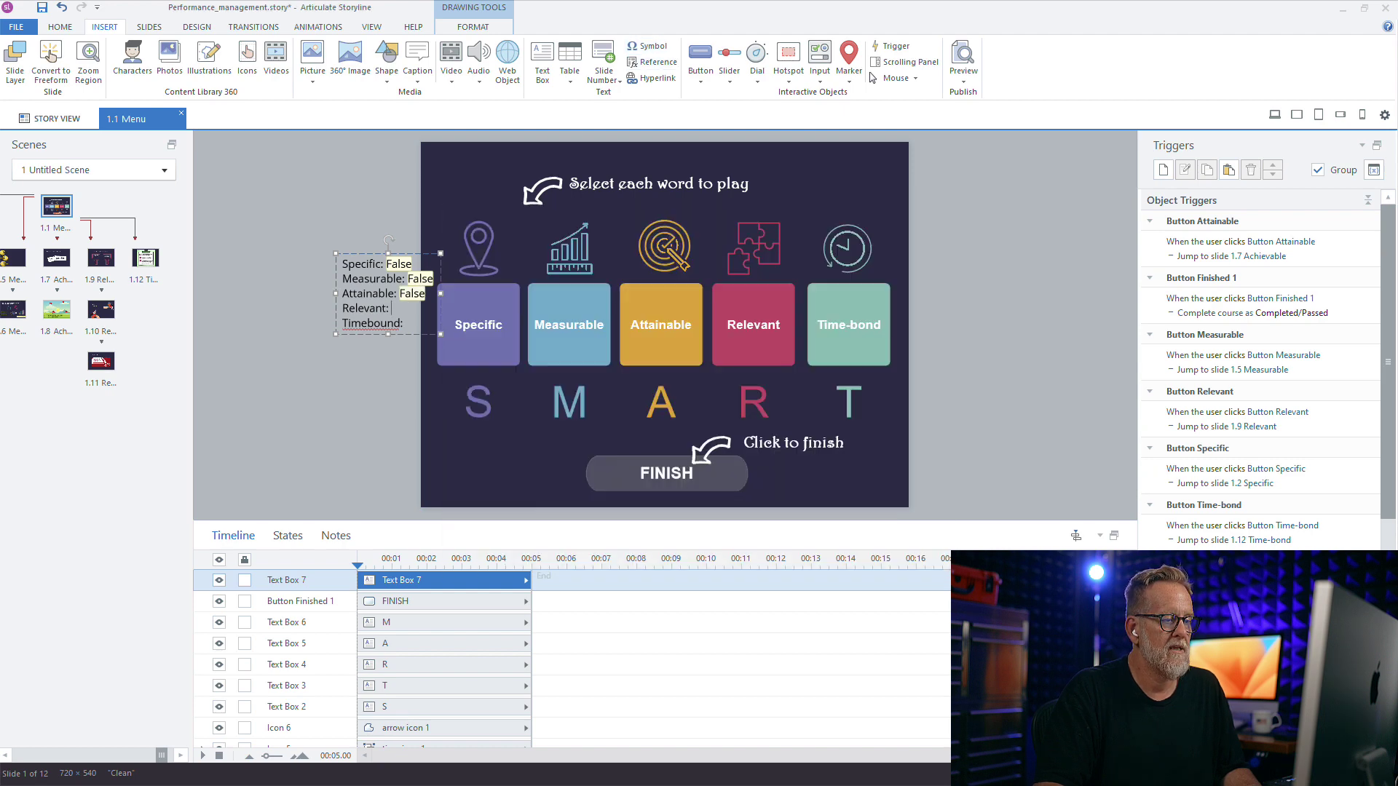
Insert references to R_Complete after "Relevant:" and T_Complete after "Timebound:" and finish editing the text box.
click(653, 61)
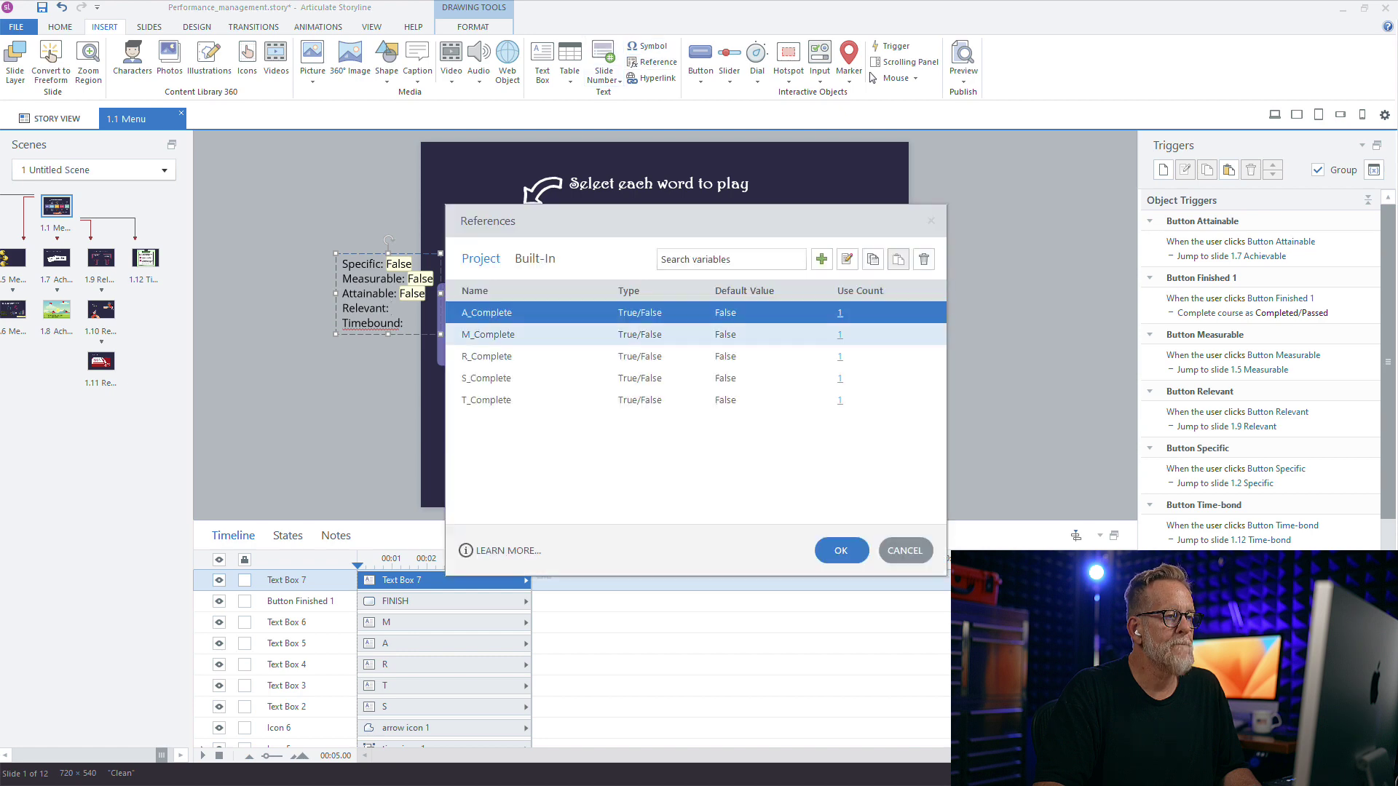
click(502, 357)
key(Return)
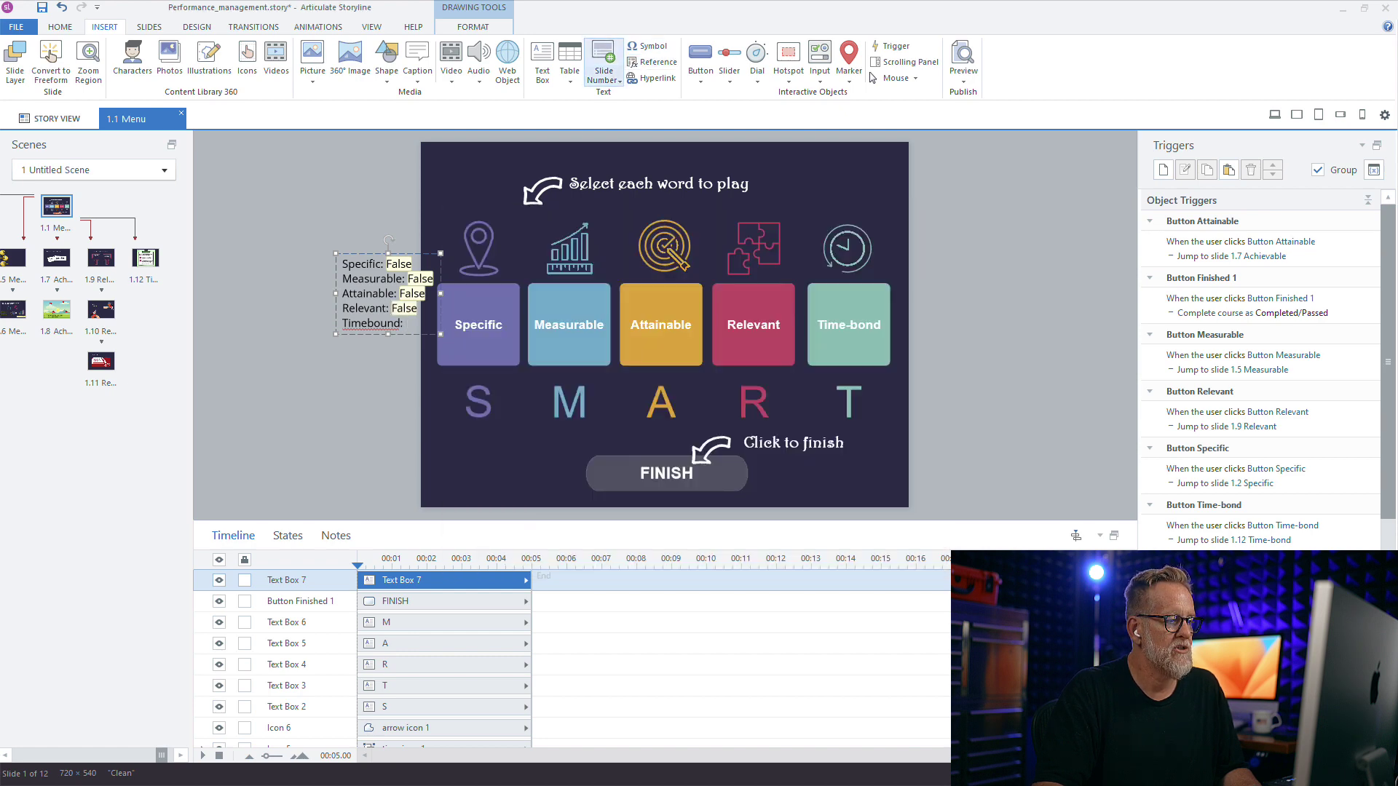
click(653, 62)
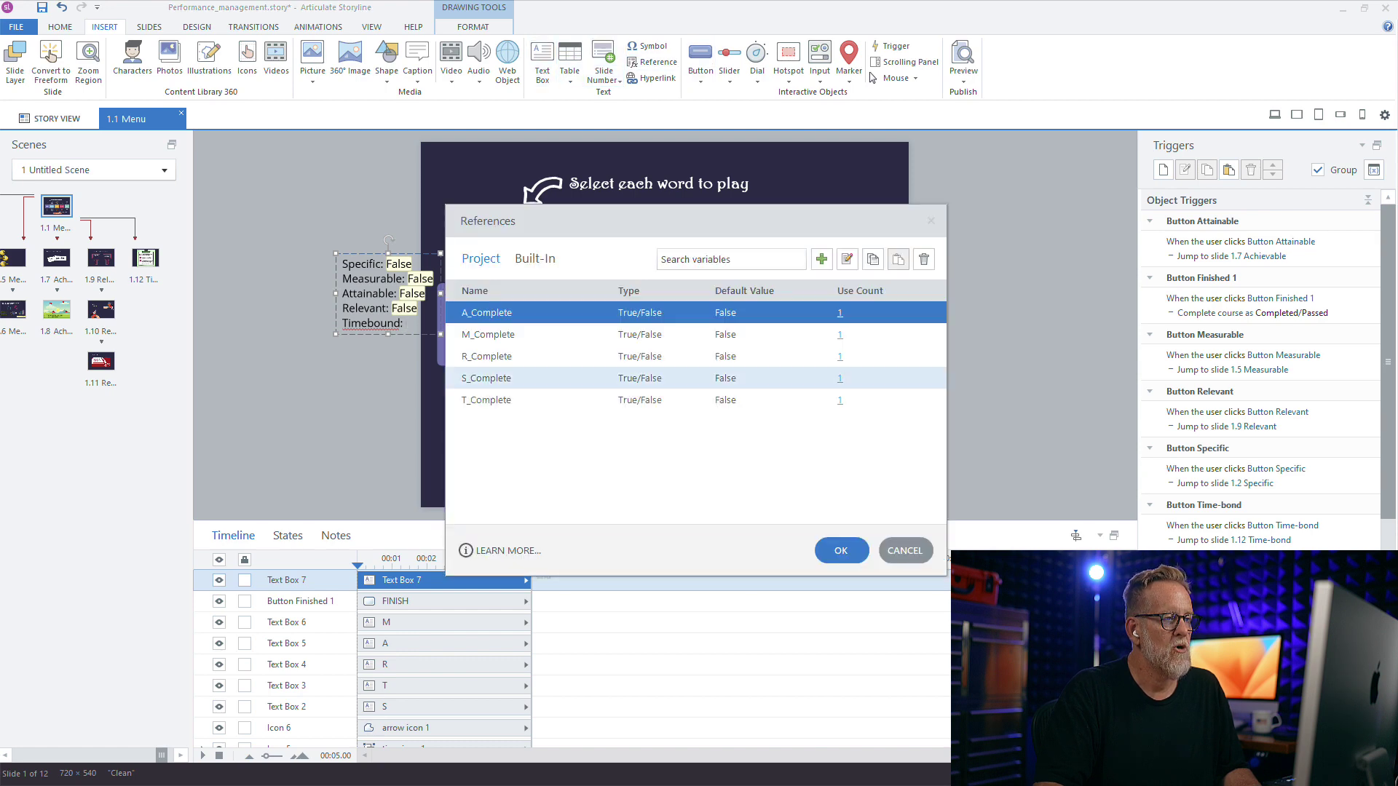
click(681, 400)
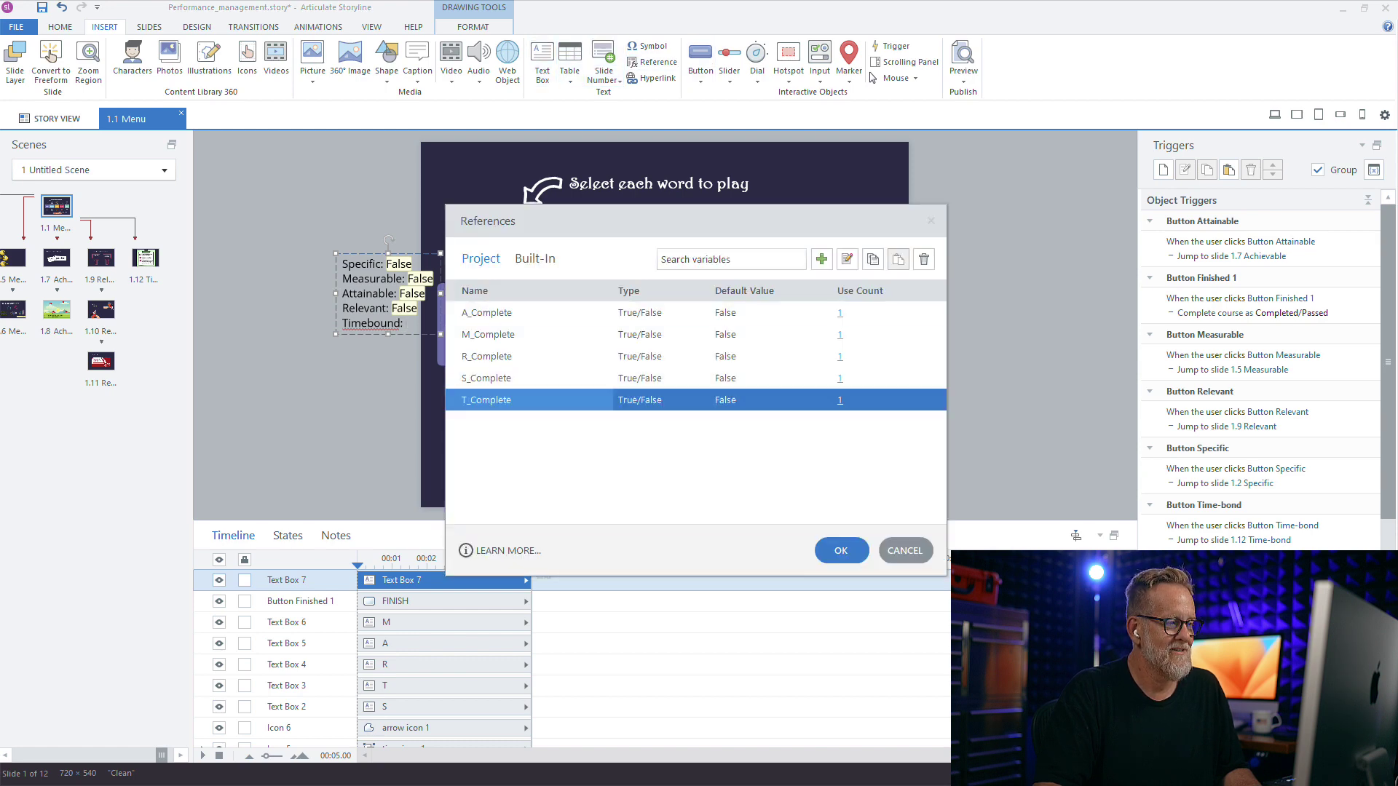
click(841, 550)
key(Escape)
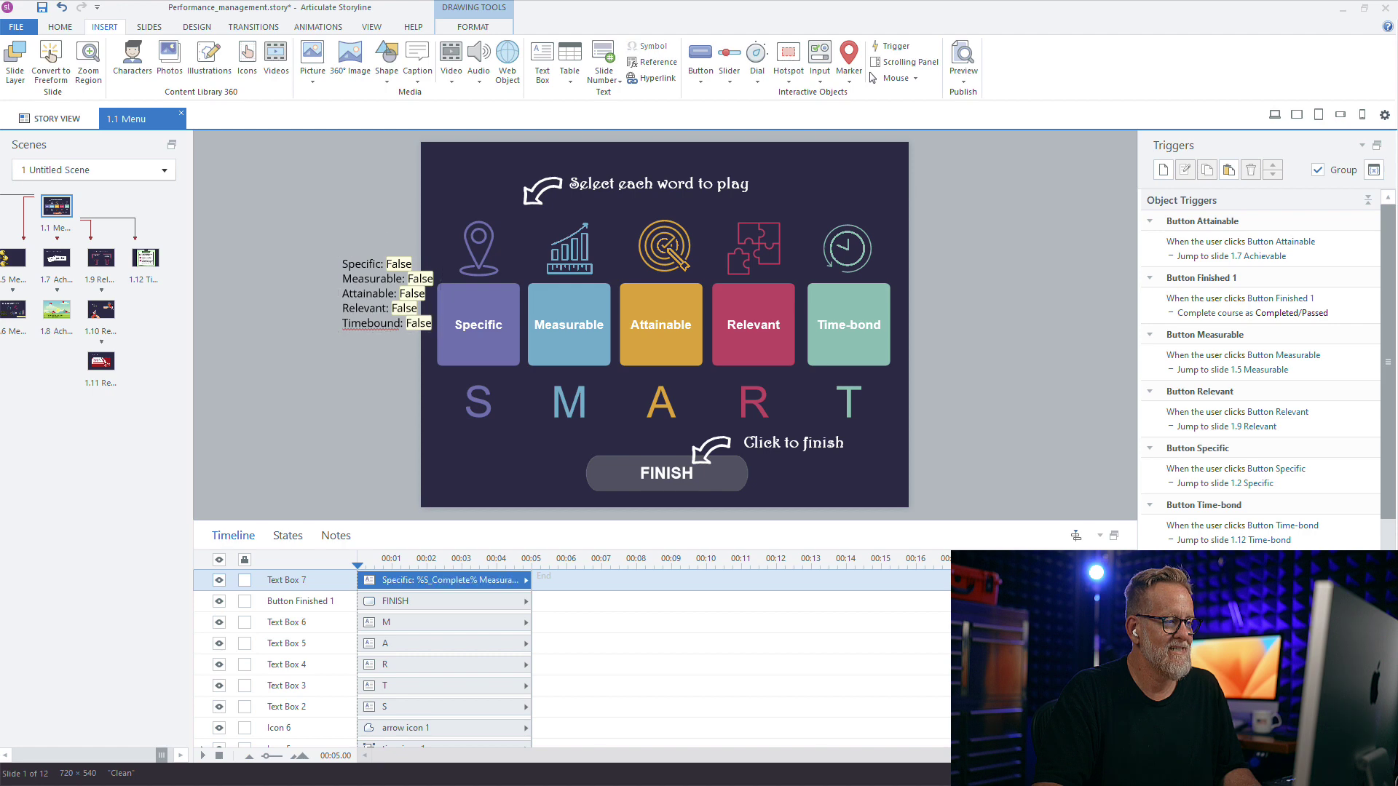
Move the variable readout text box onto the Menu slide's upper-right corner and color its text white.
drag(388, 253, 832, 146)
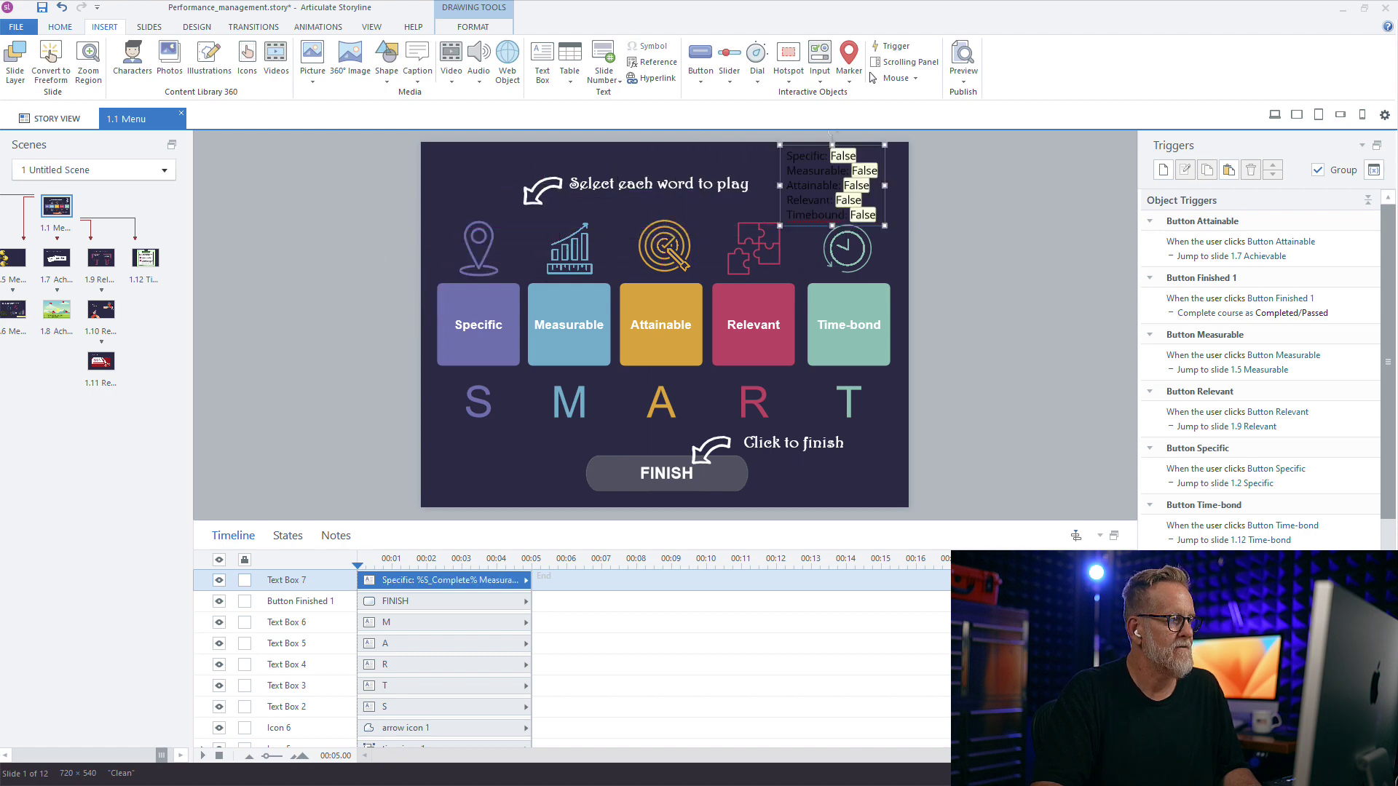
click(60, 27)
click(446, 73)
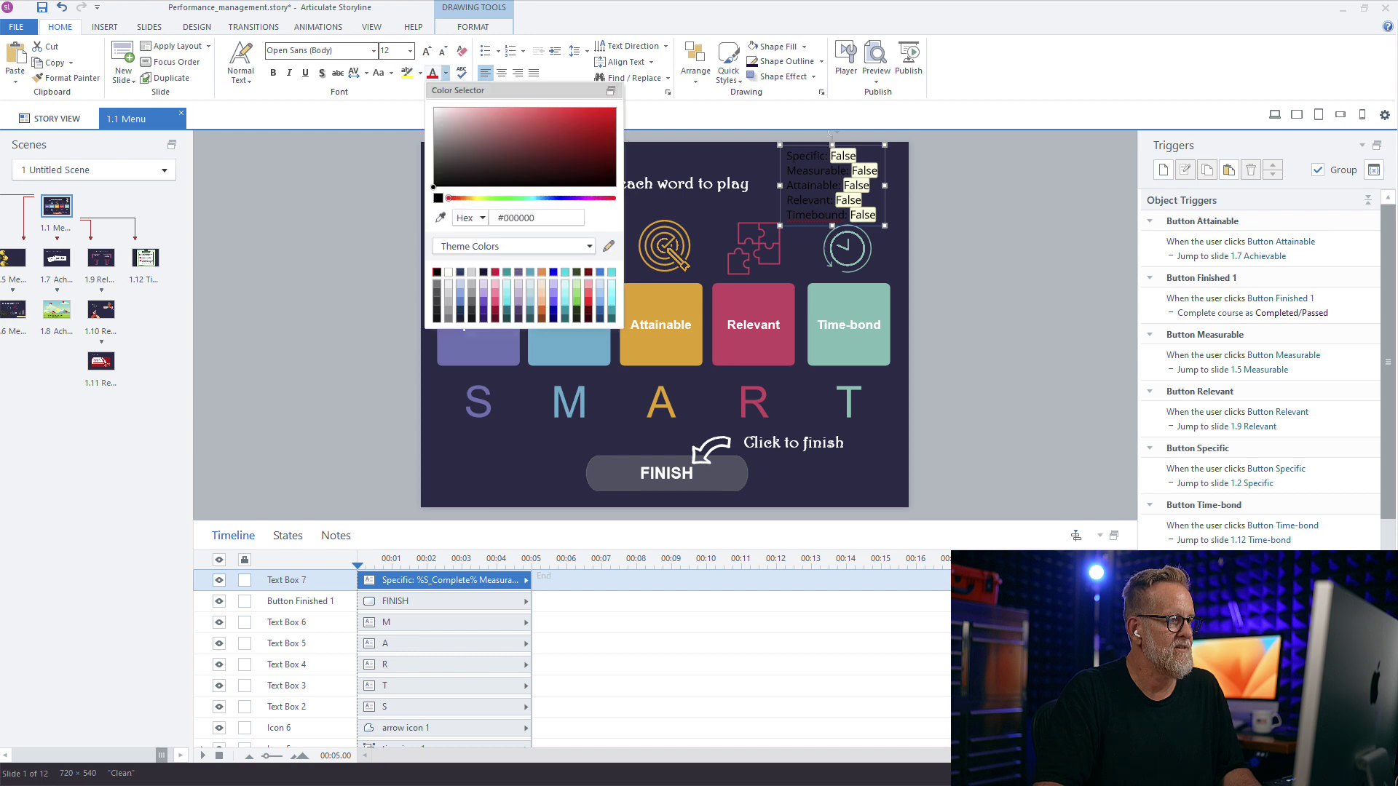
click(449, 273)
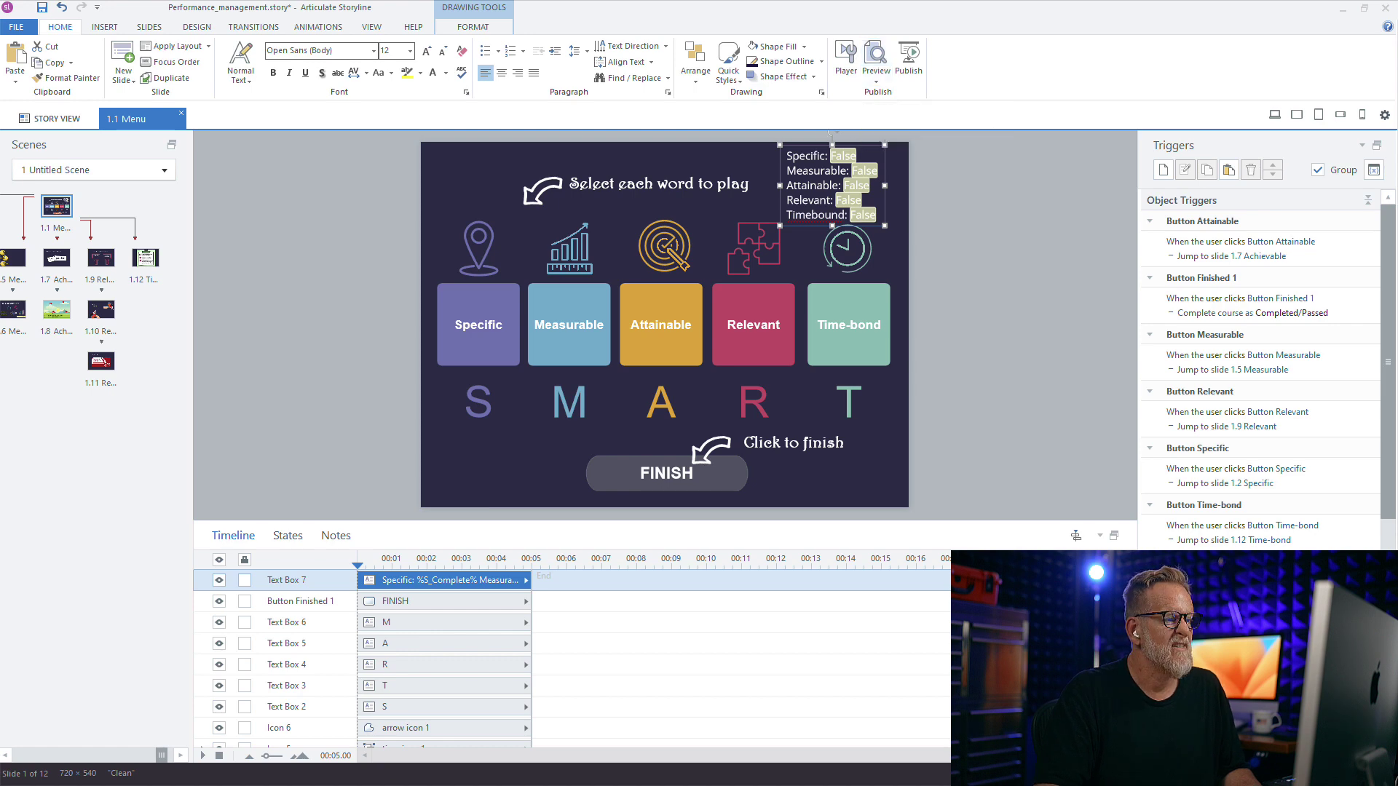
In the player properties, set the seekbar to Allow user to drag seekbar and apply the change.
click(876, 59)
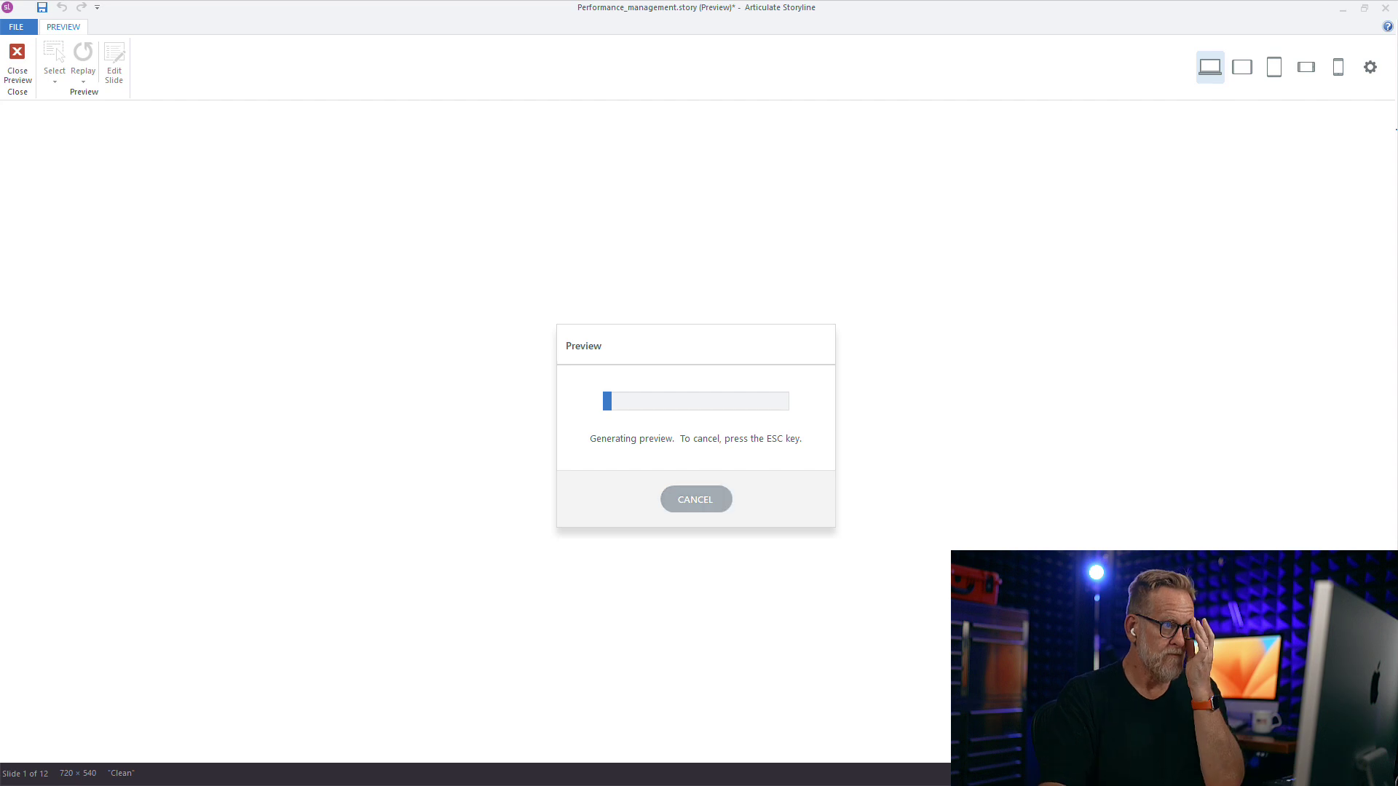
click(696, 499)
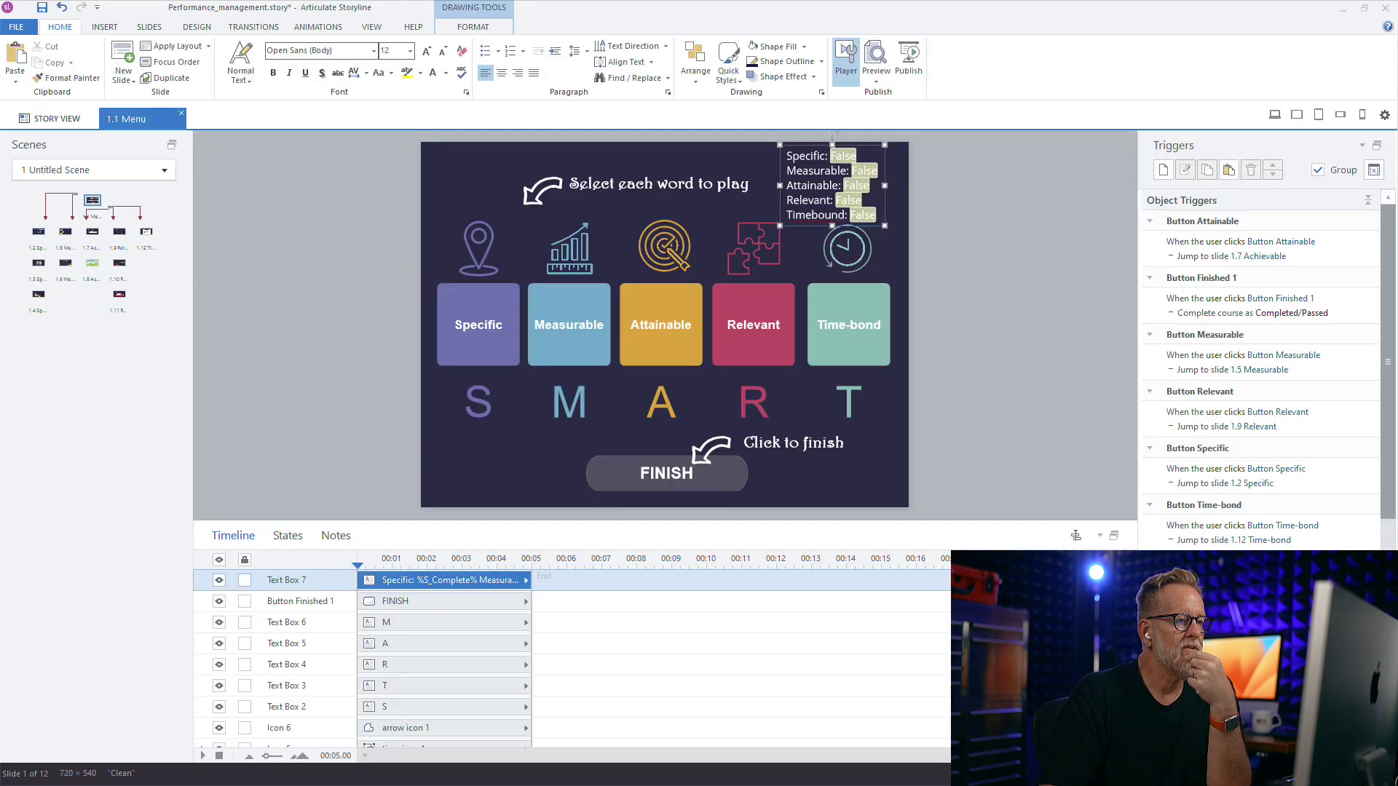
click(846, 60)
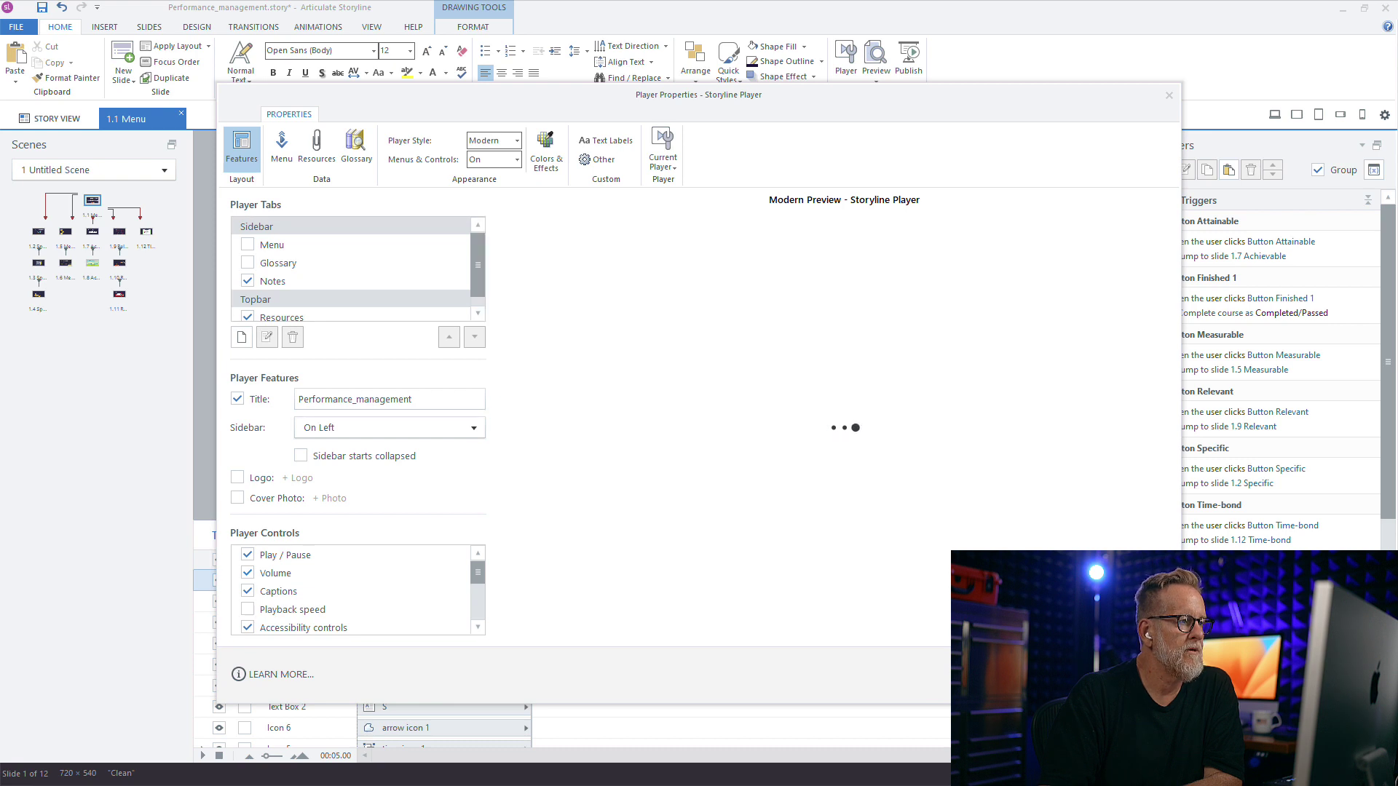
click(281, 149)
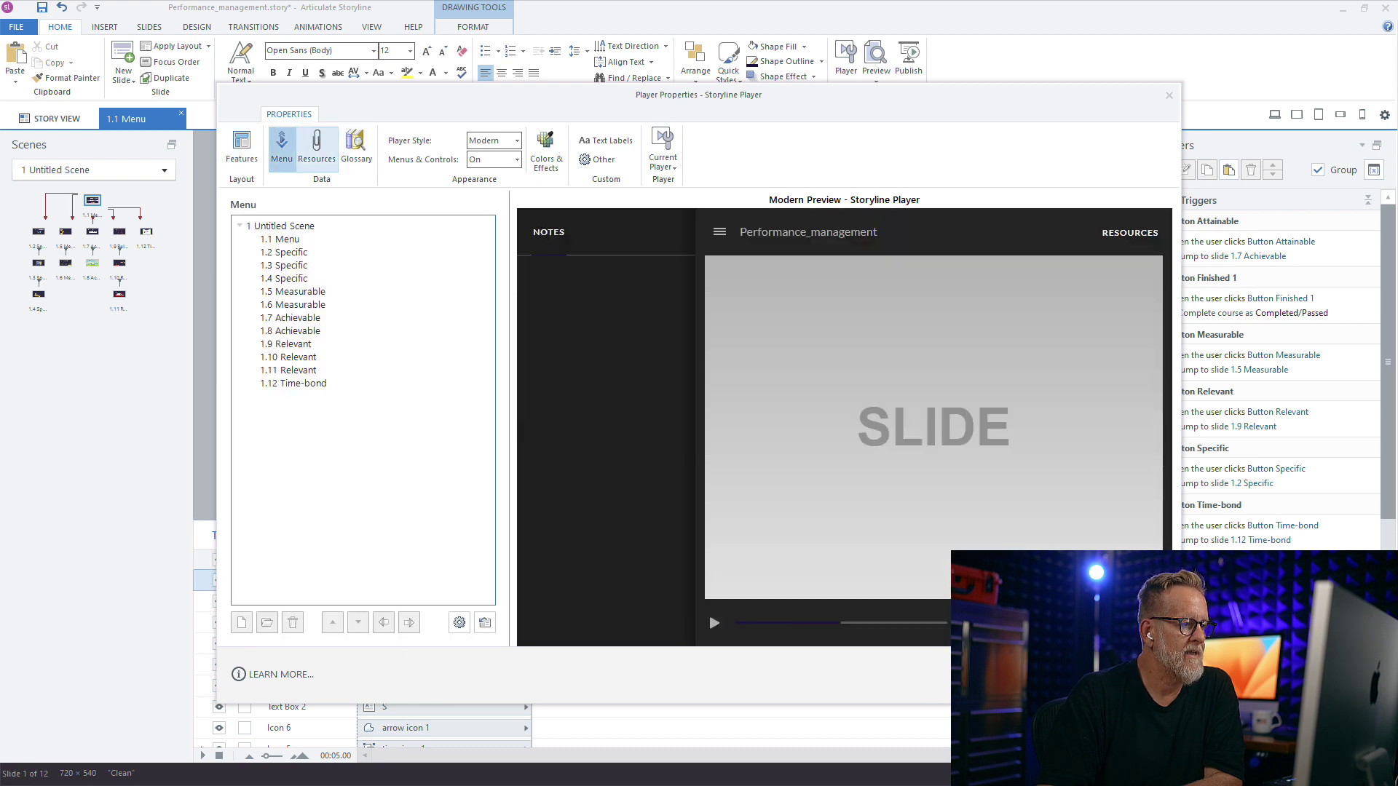
click(460, 622)
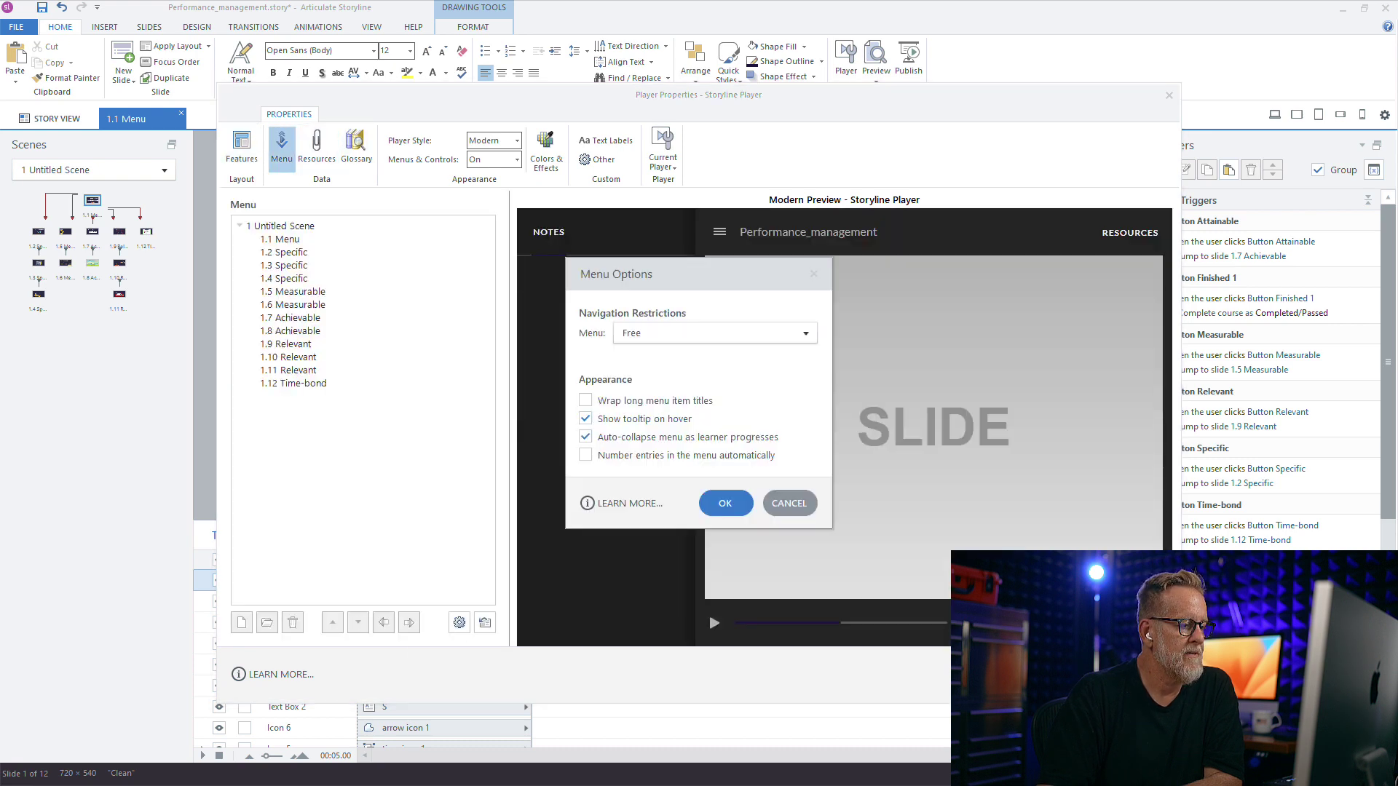
click(726, 504)
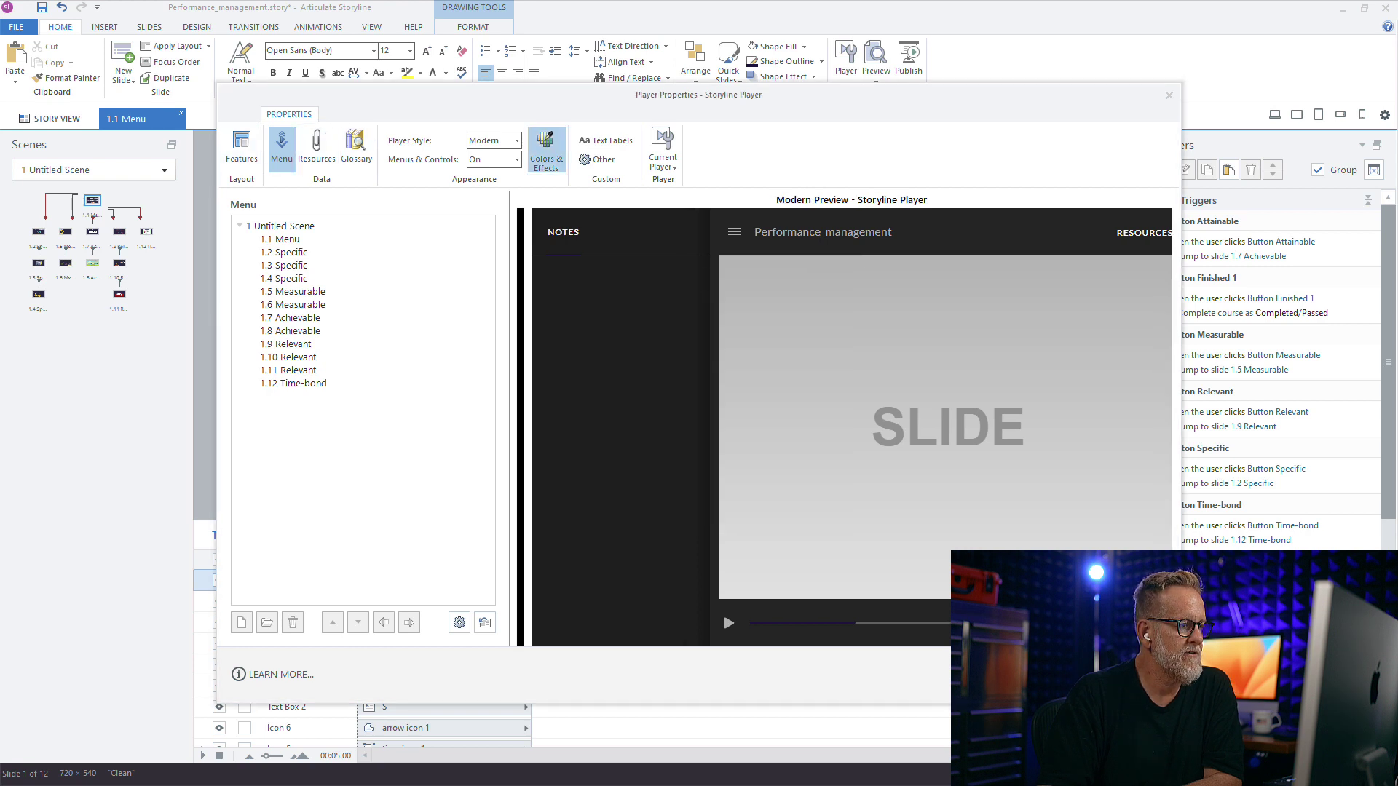
click(546, 152)
click(242, 150)
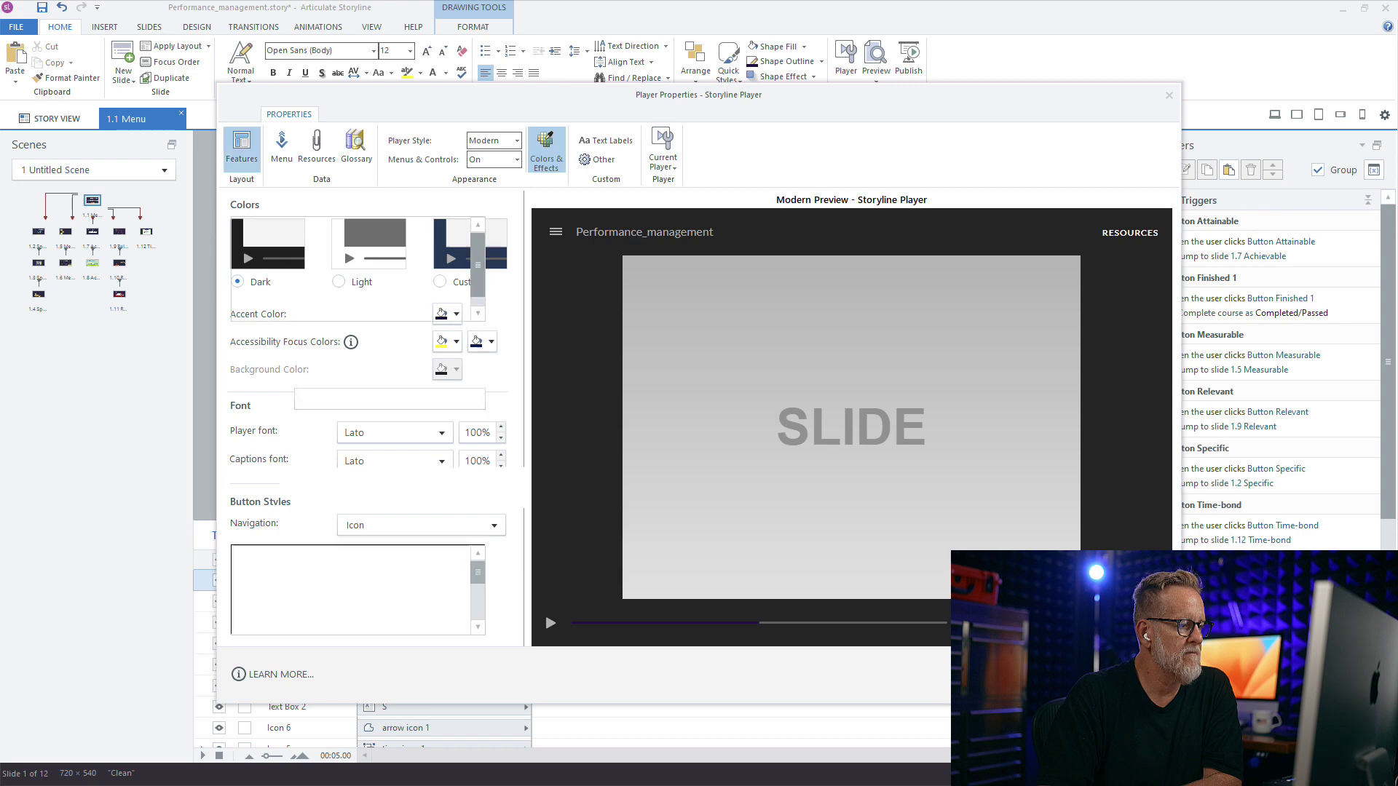
scroll(313, 598, down, 3)
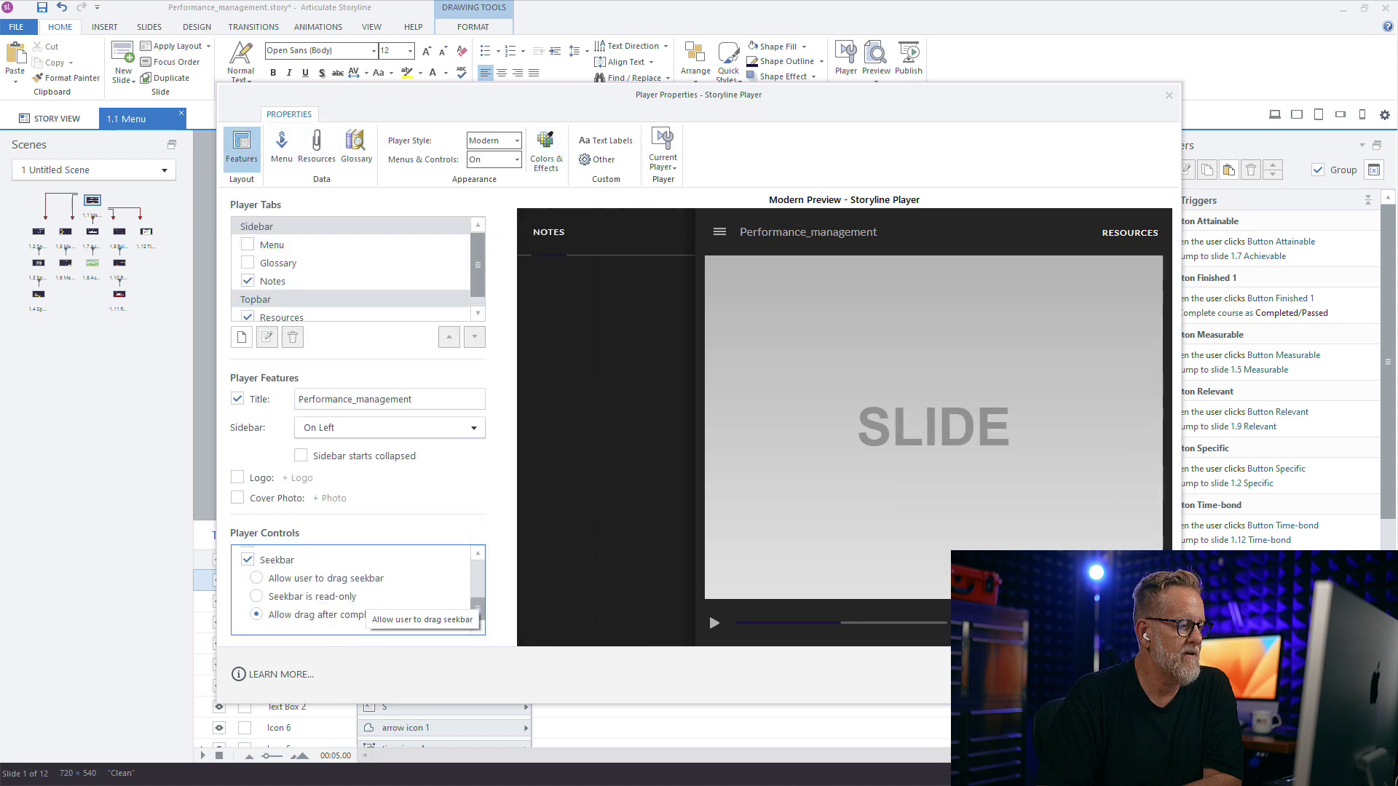
click(259, 574)
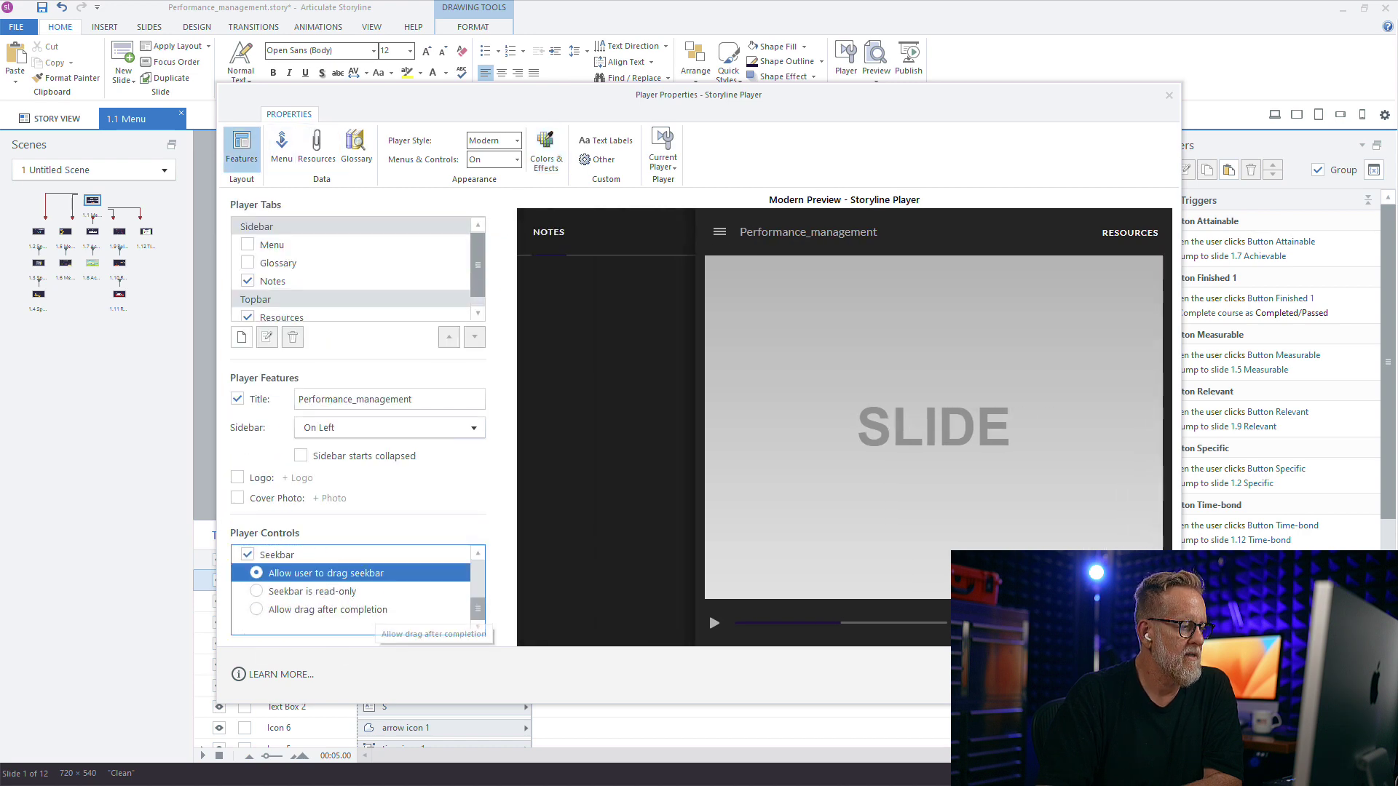
click(1069, 675)
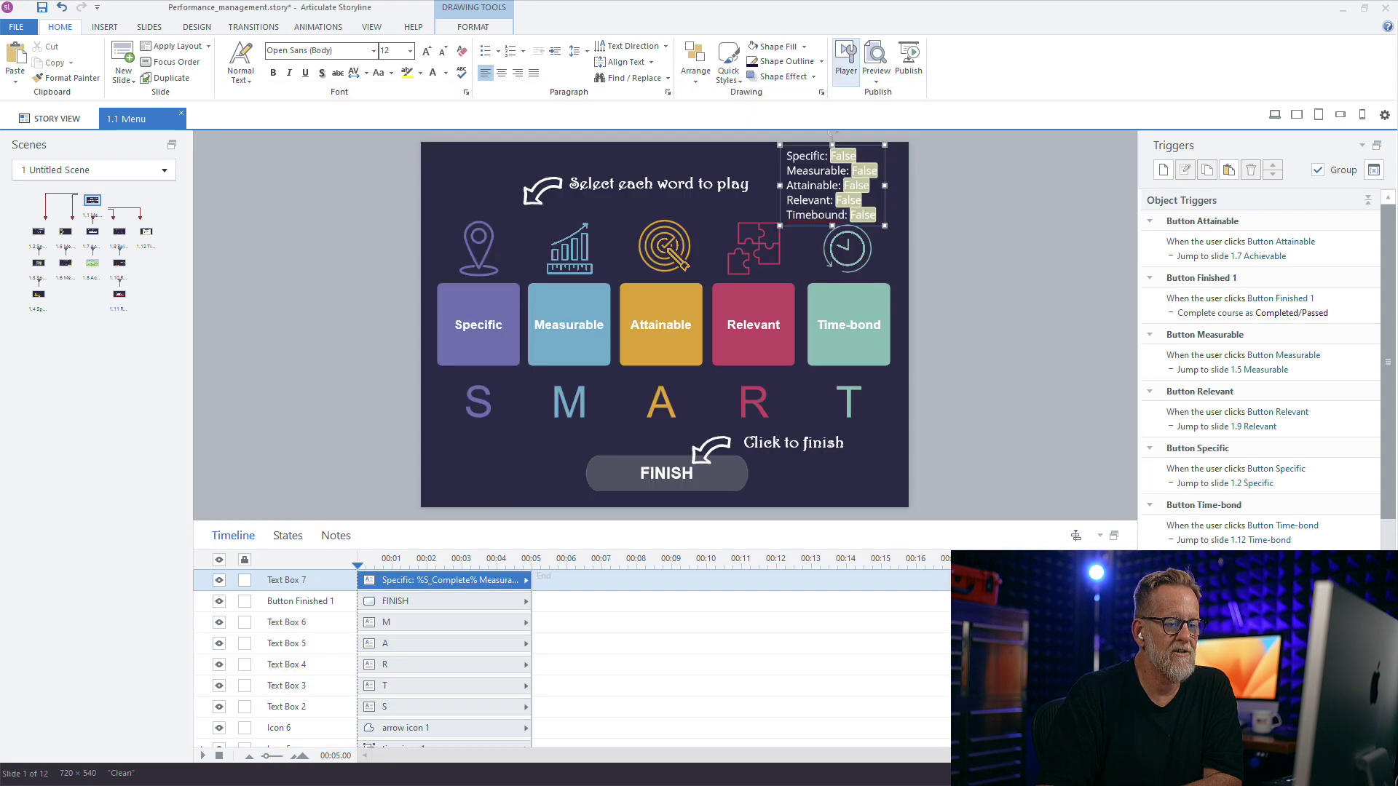
Preview the course and play through all five SMART sections, checking each completion variable in the Menu readout.
click(876, 61)
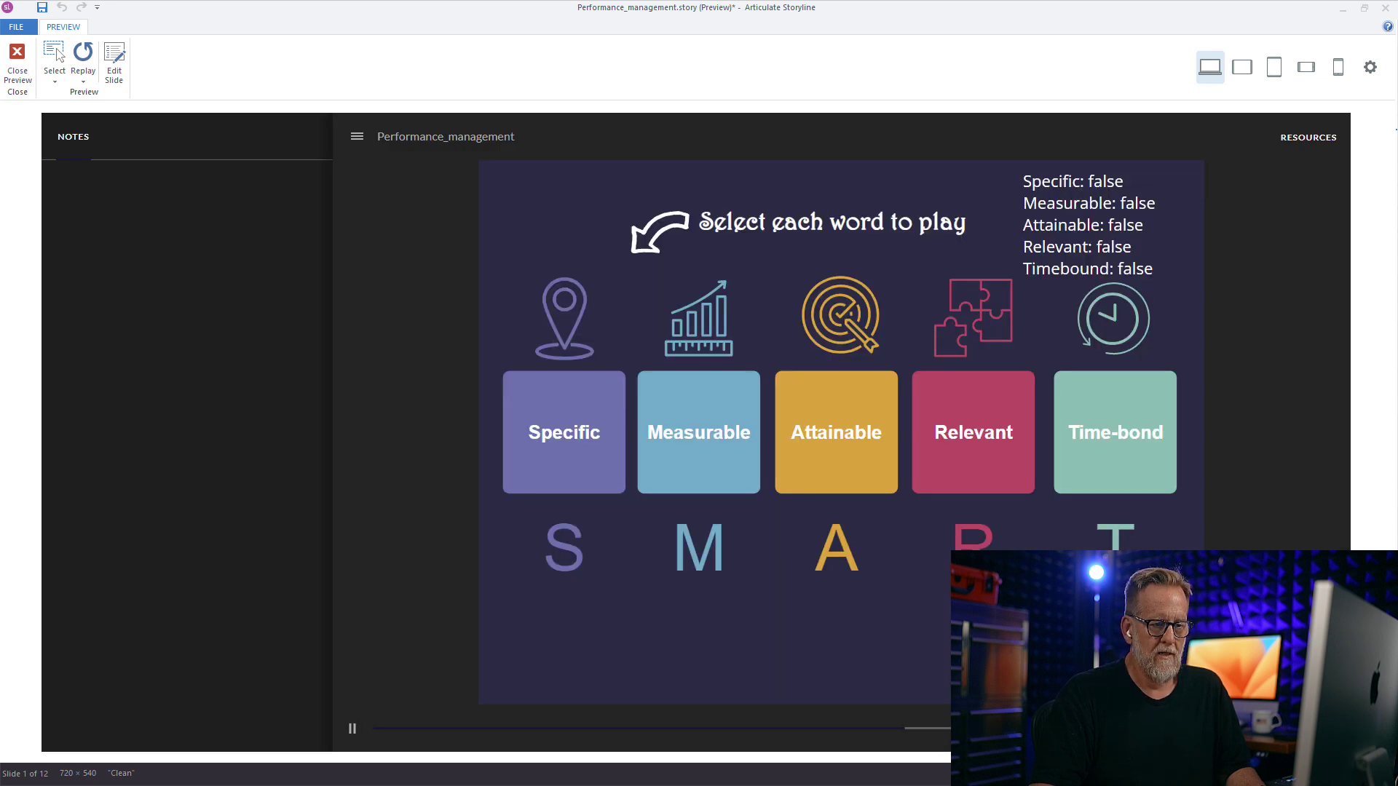
click(564, 433)
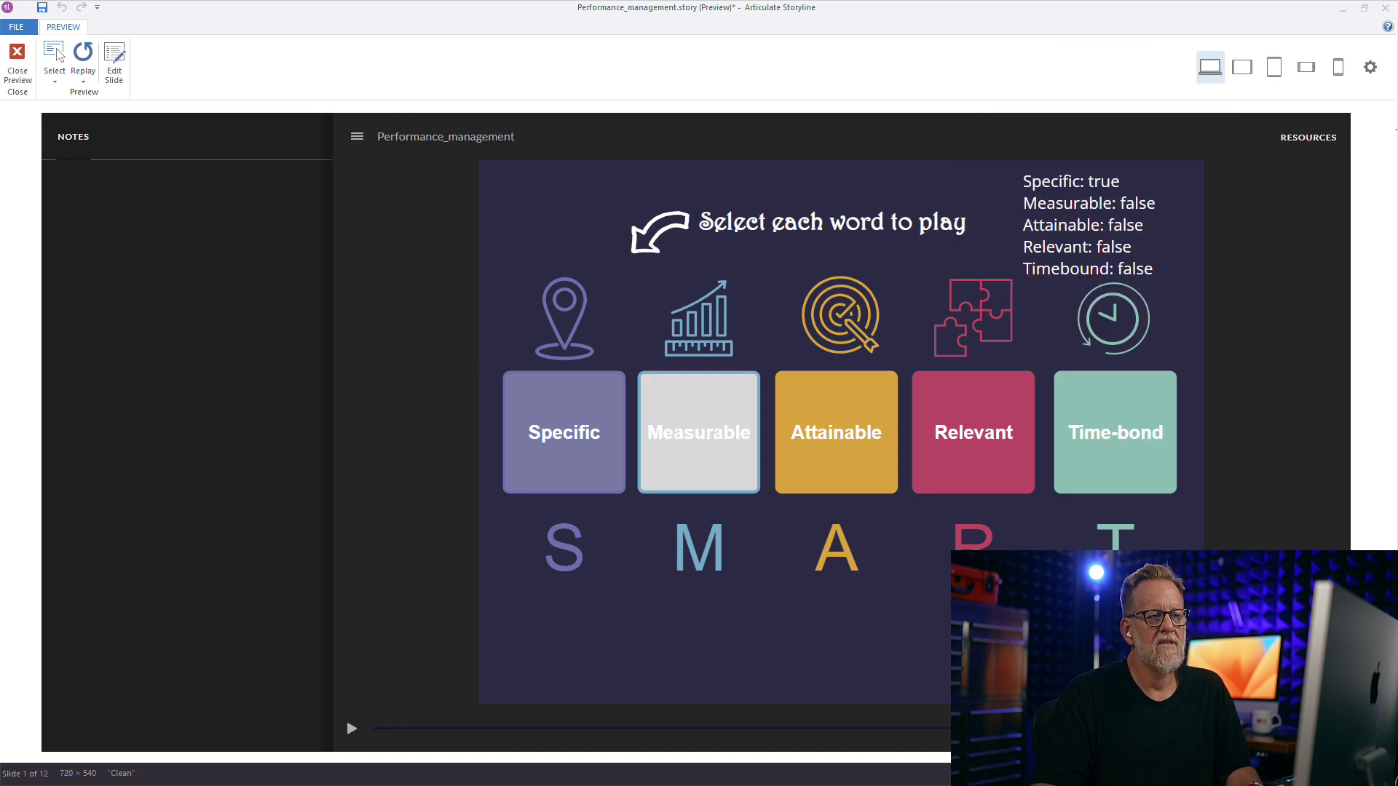
click(698, 432)
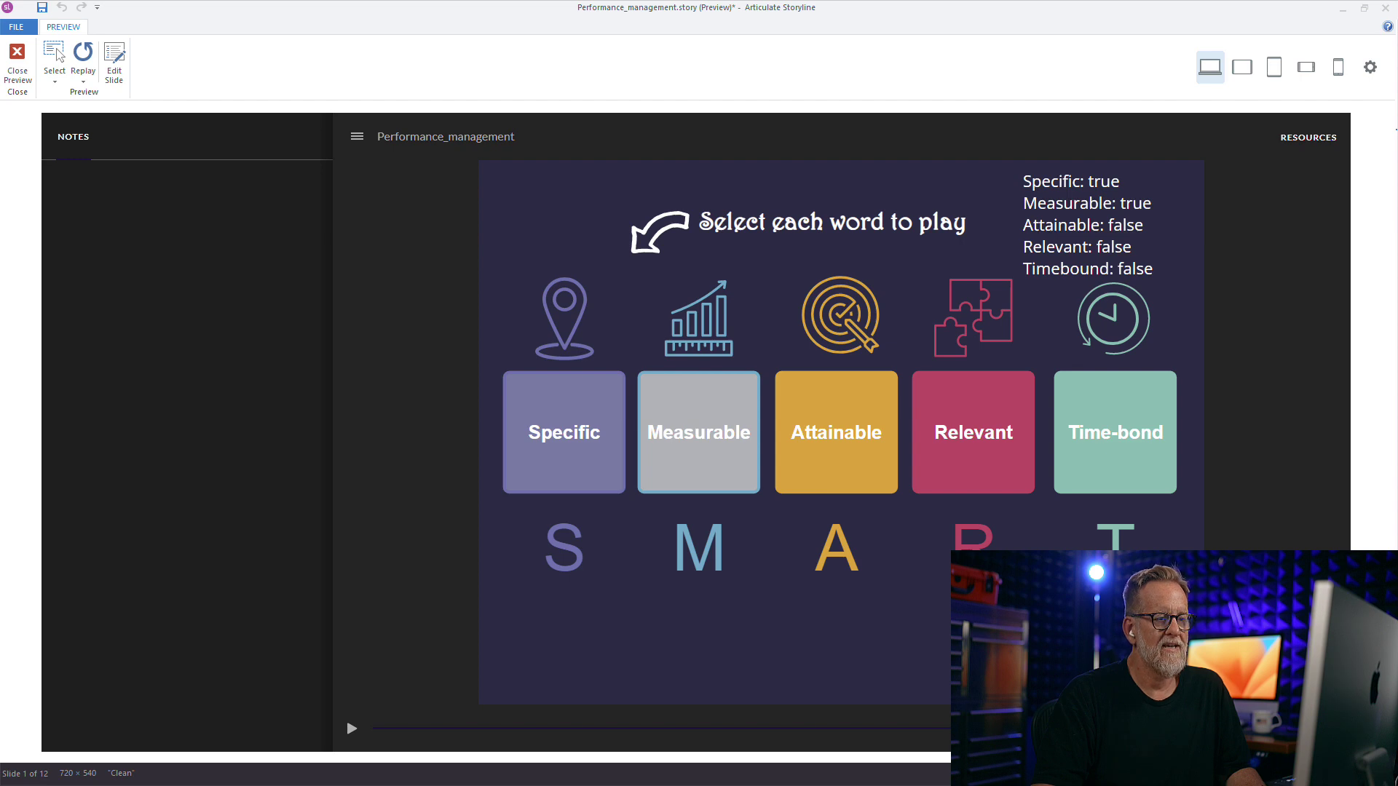
click(836, 432)
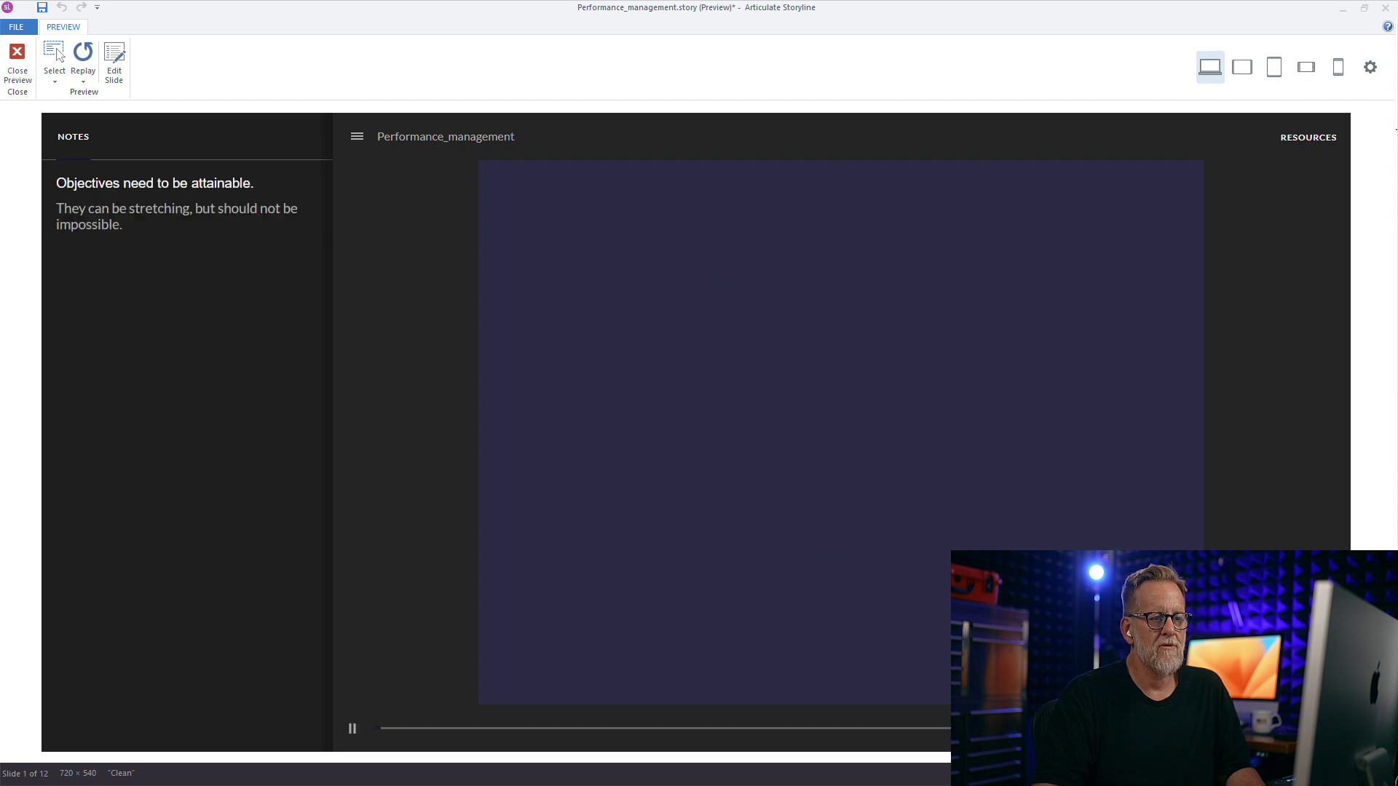
click(1201, 728)
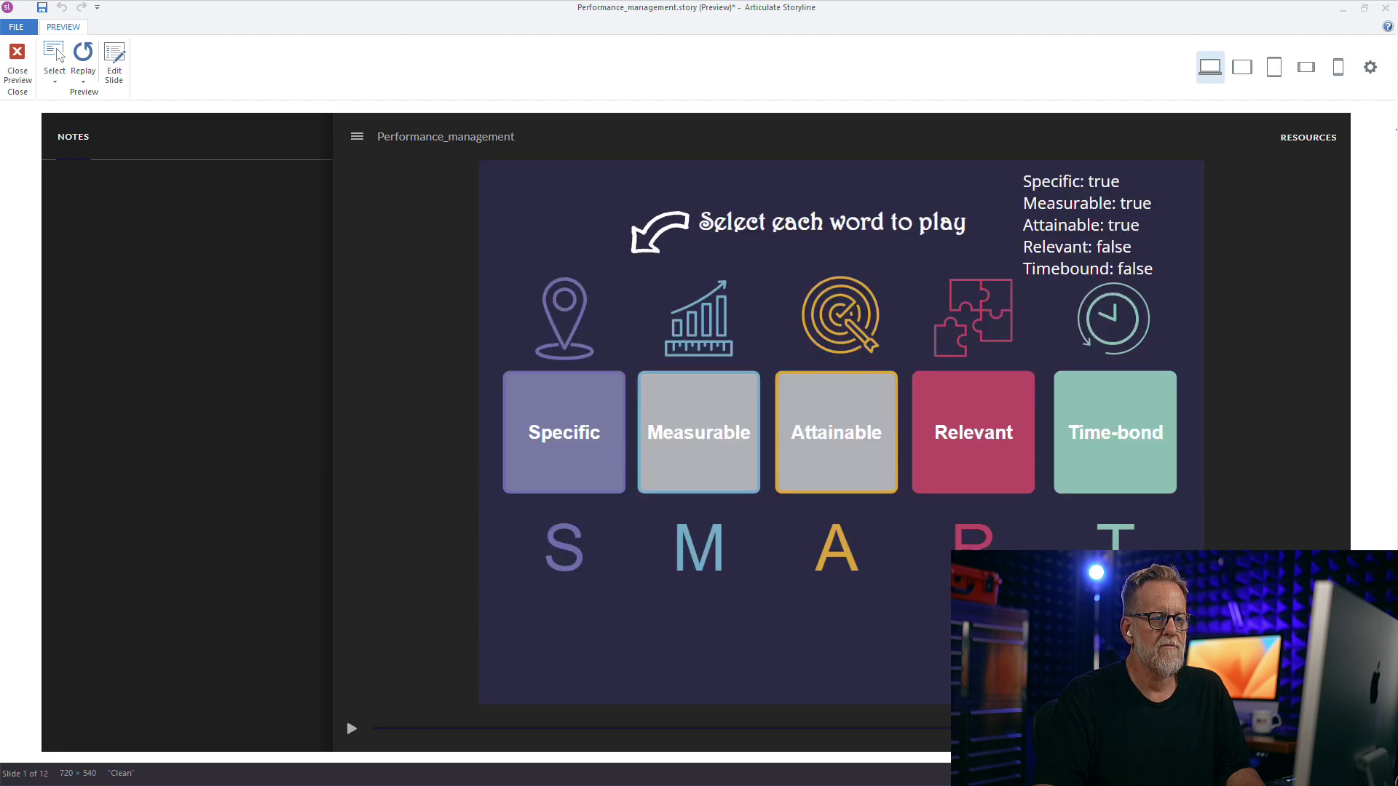
click(973, 433)
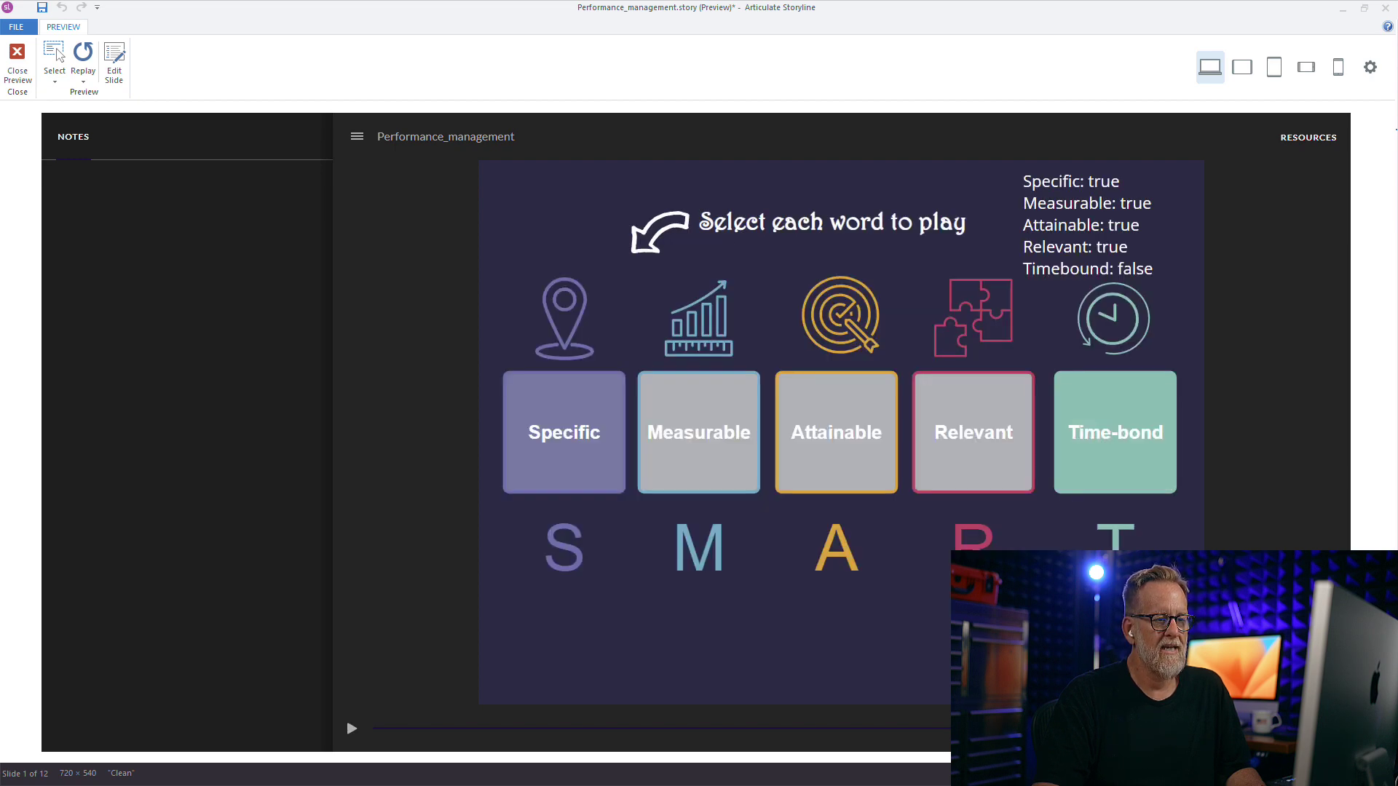
click(1116, 433)
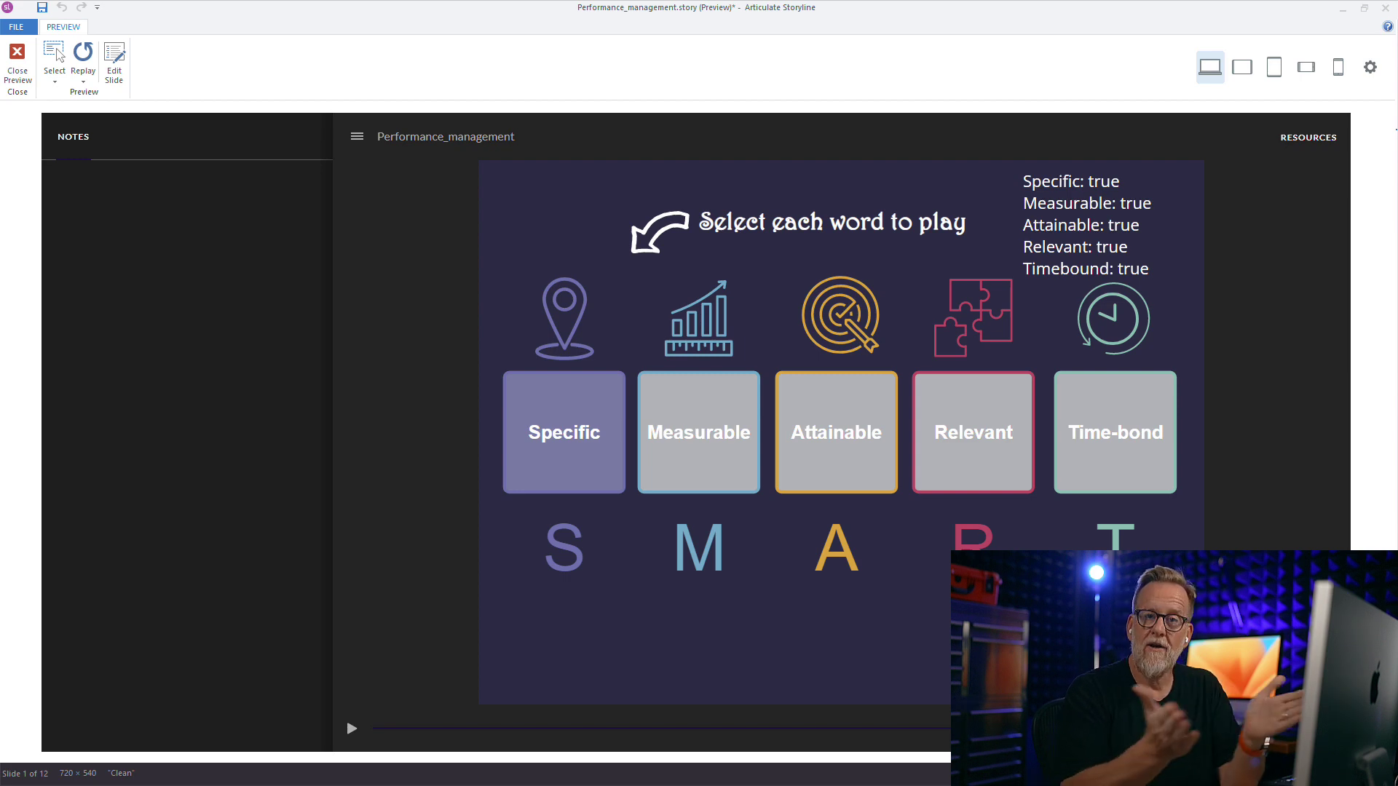
key(Escape)
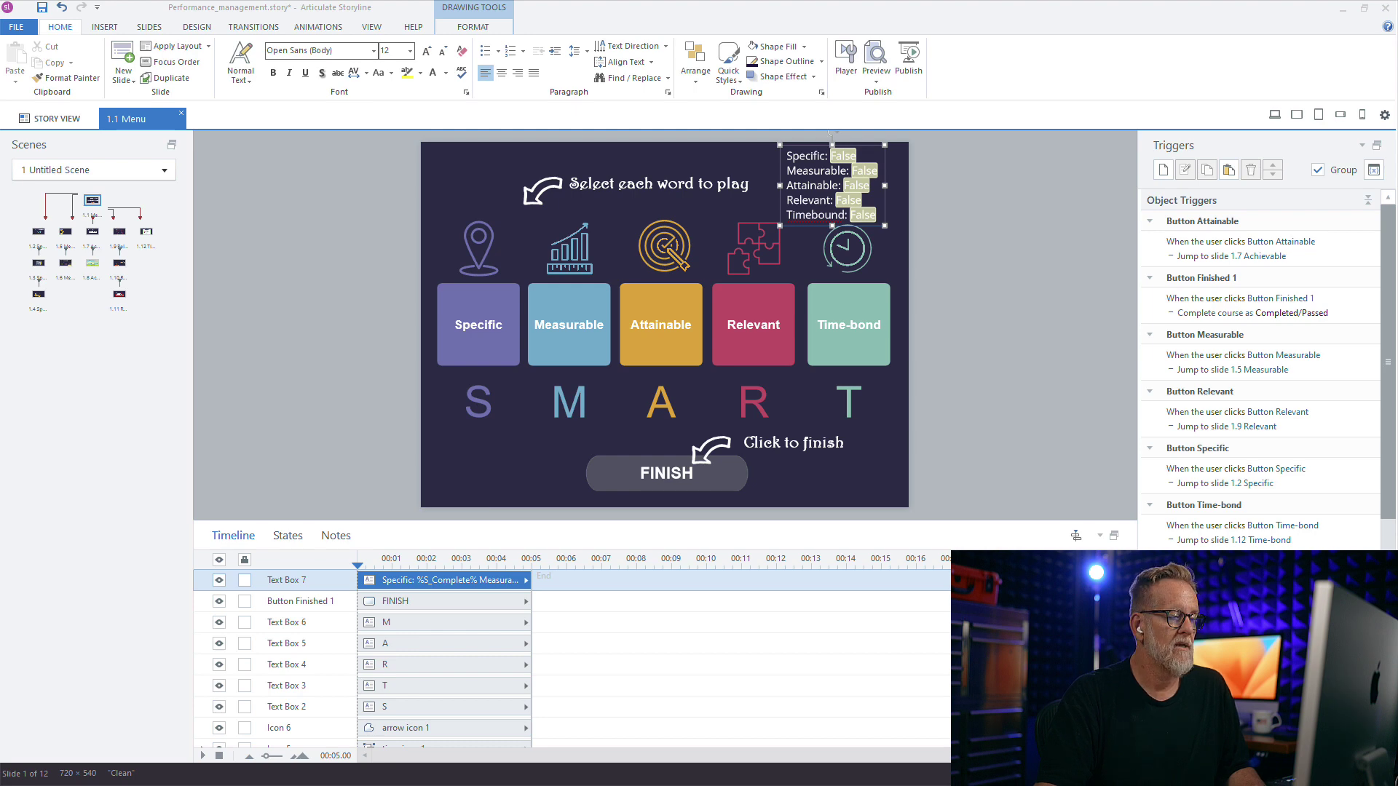
Review the Specific button's Completed state and the FINISH button's states on the Menu slide.
click(478, 334)
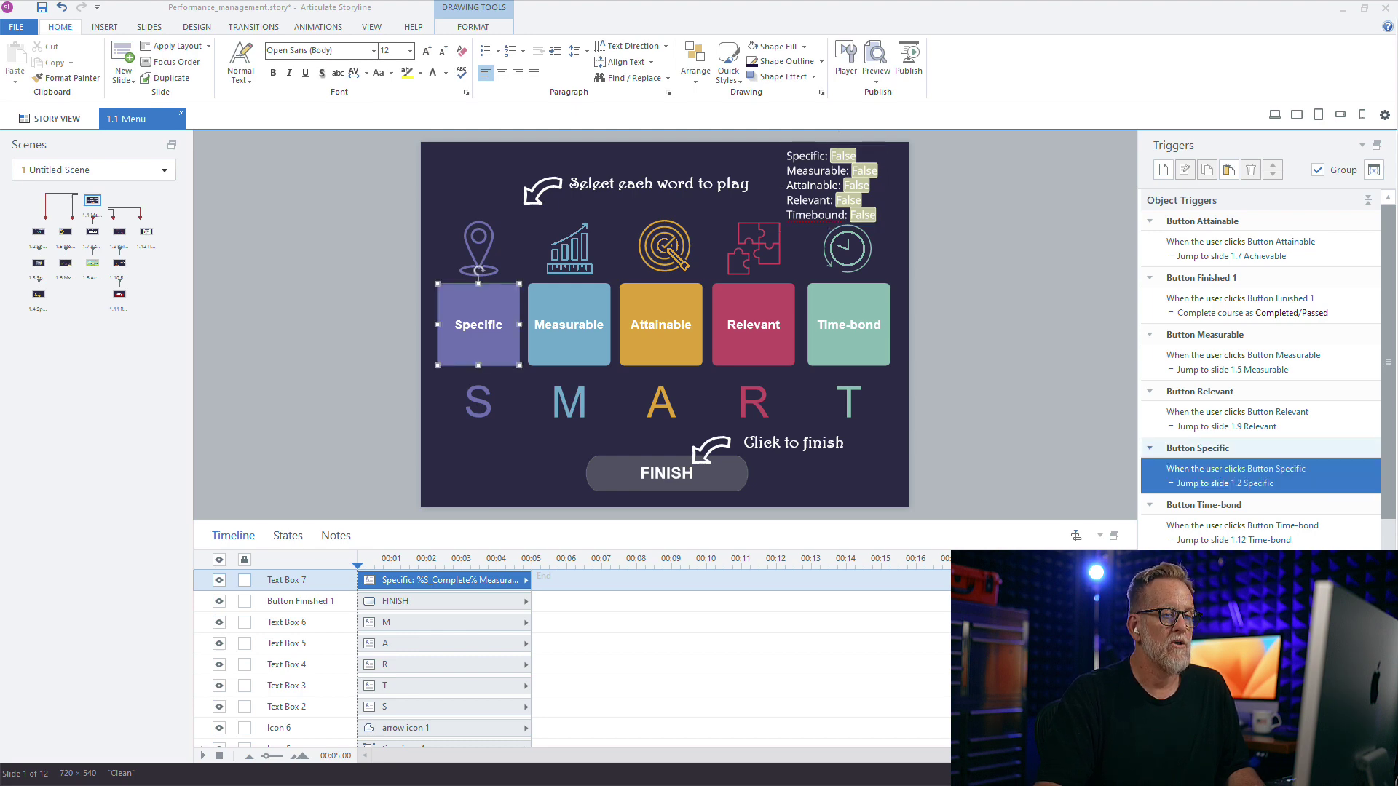
click(288, 536)
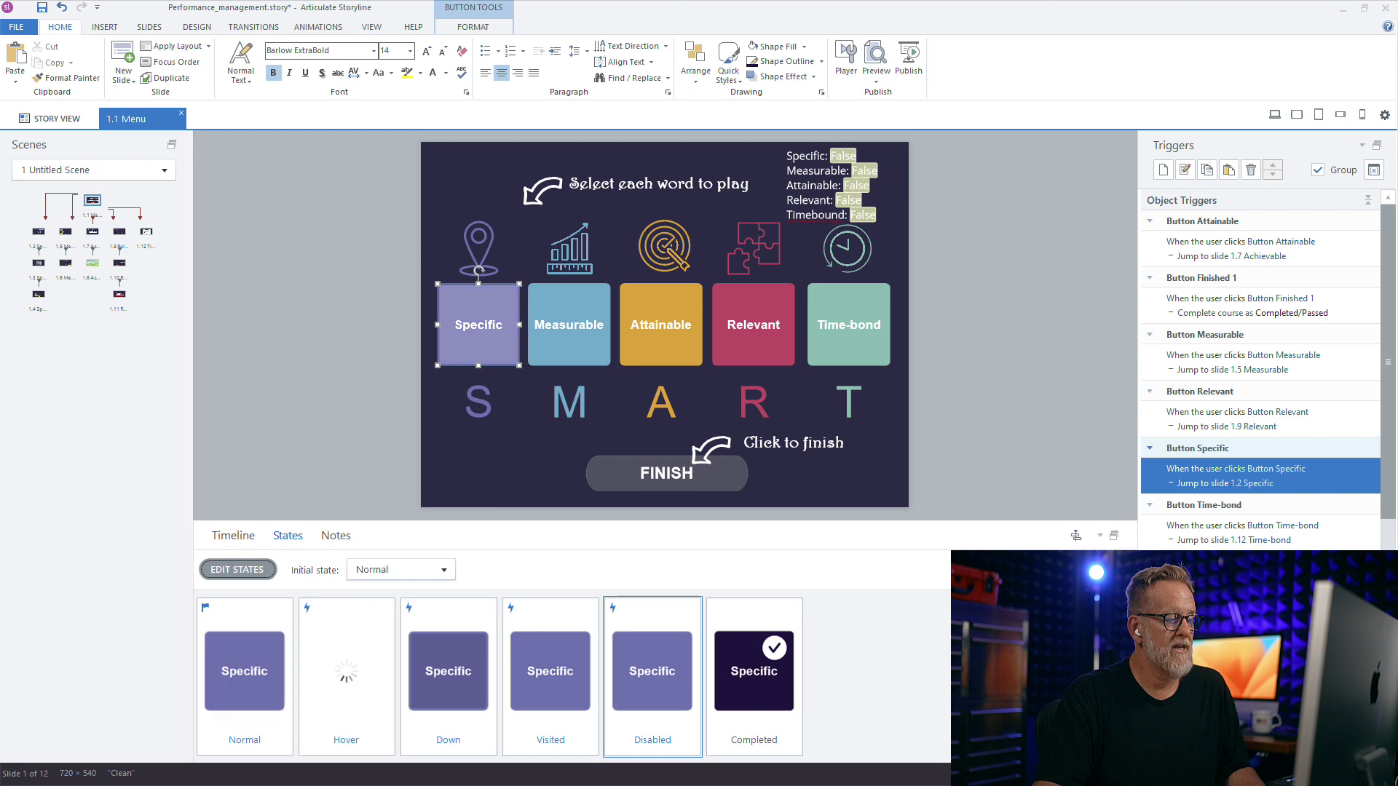
click(755, 671)
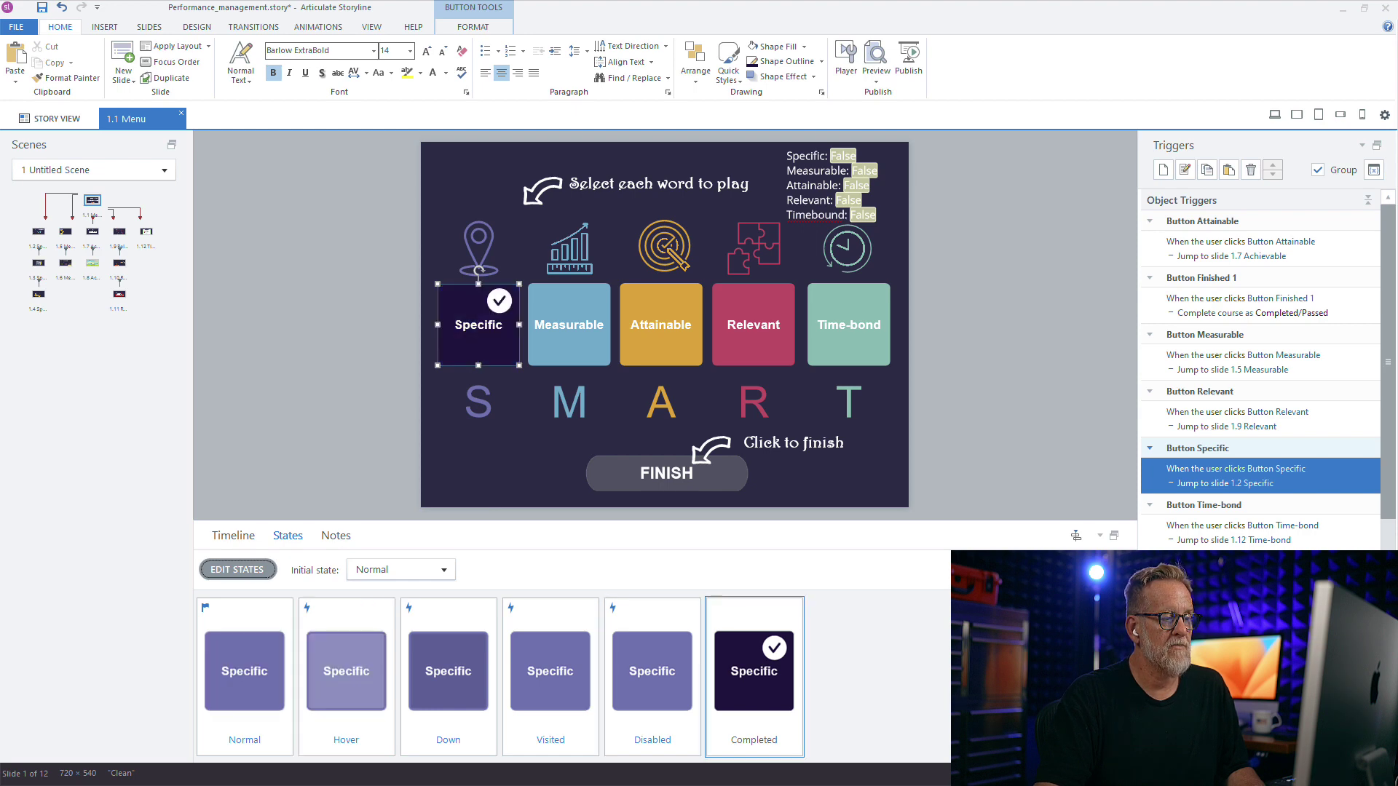
click(669, 475)
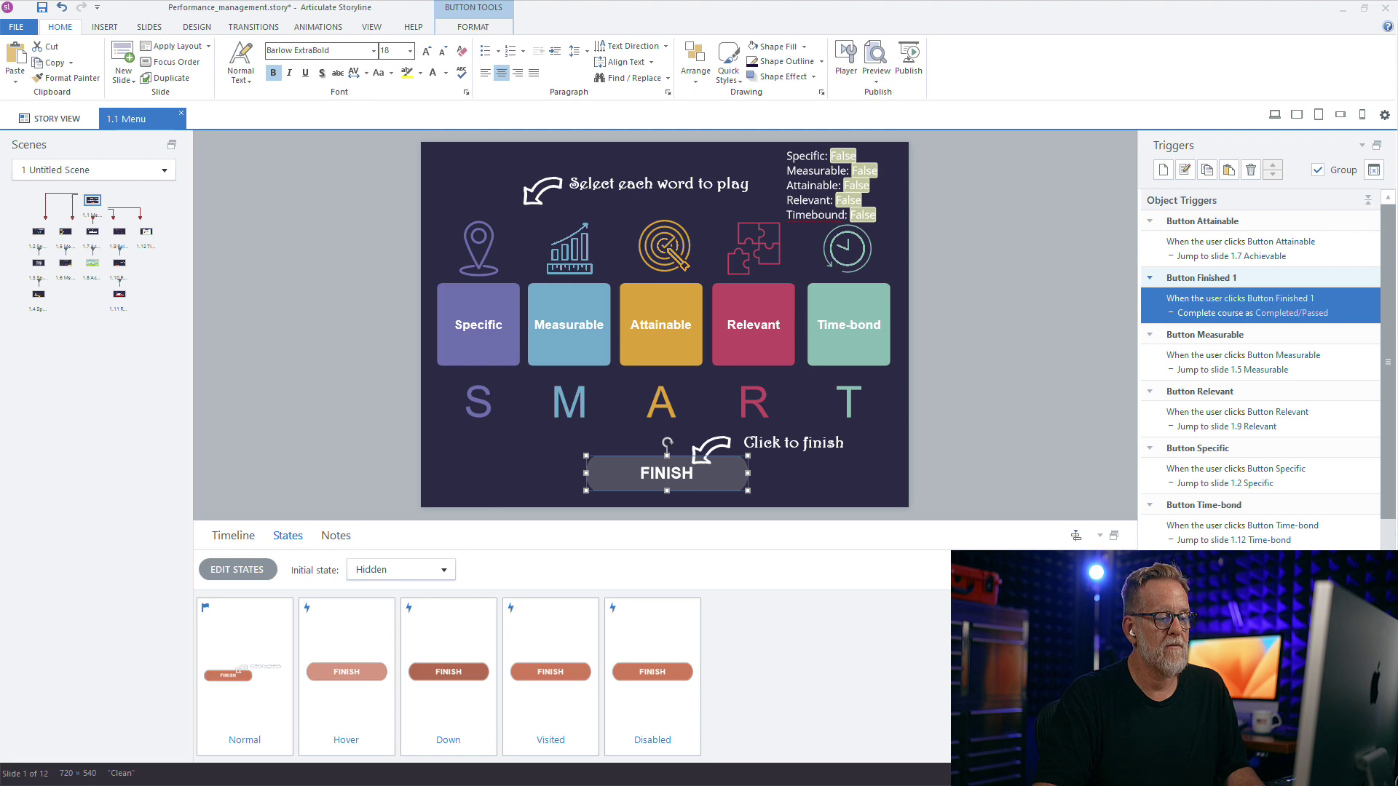
click(233, 536)
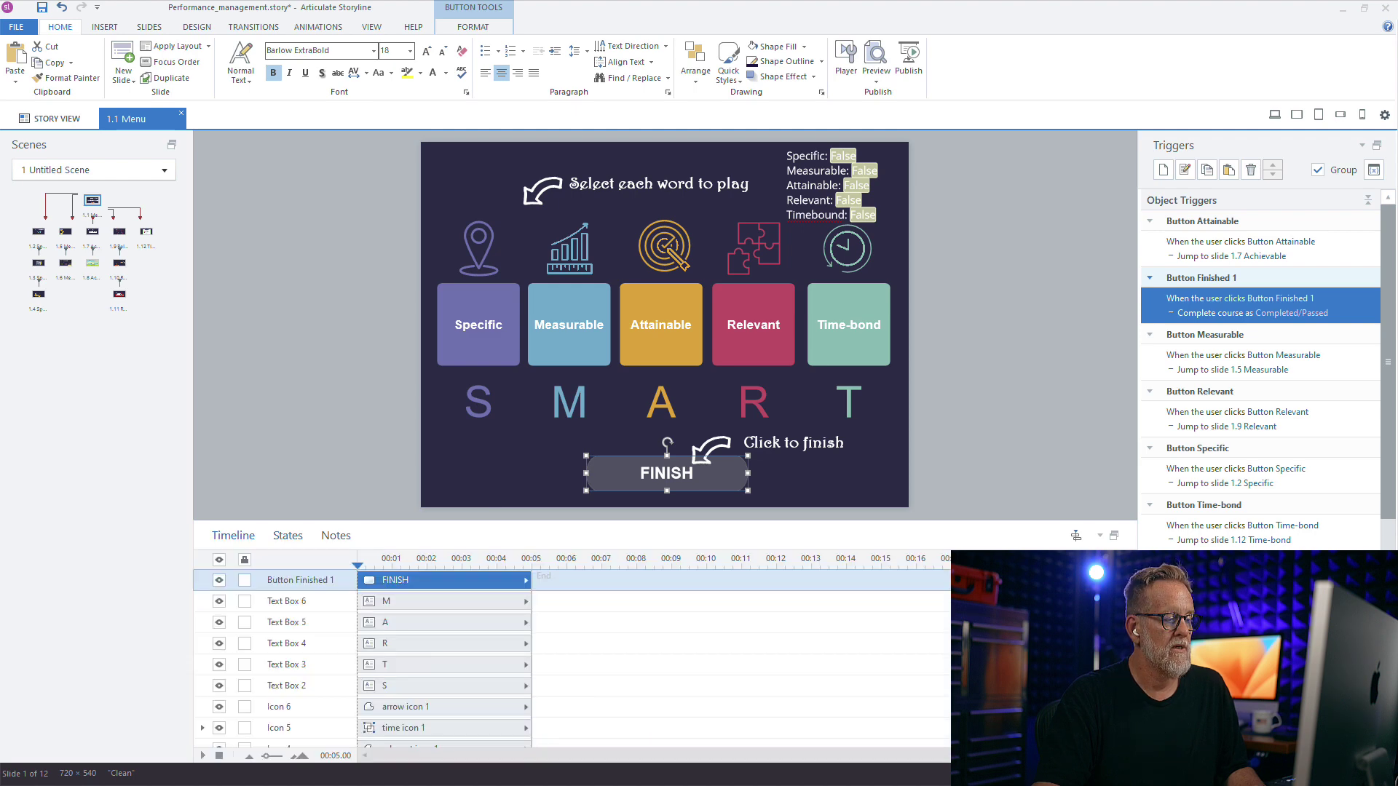
Create a trigger for the Specific button that changes its own state to Completed.
click(478, 325)
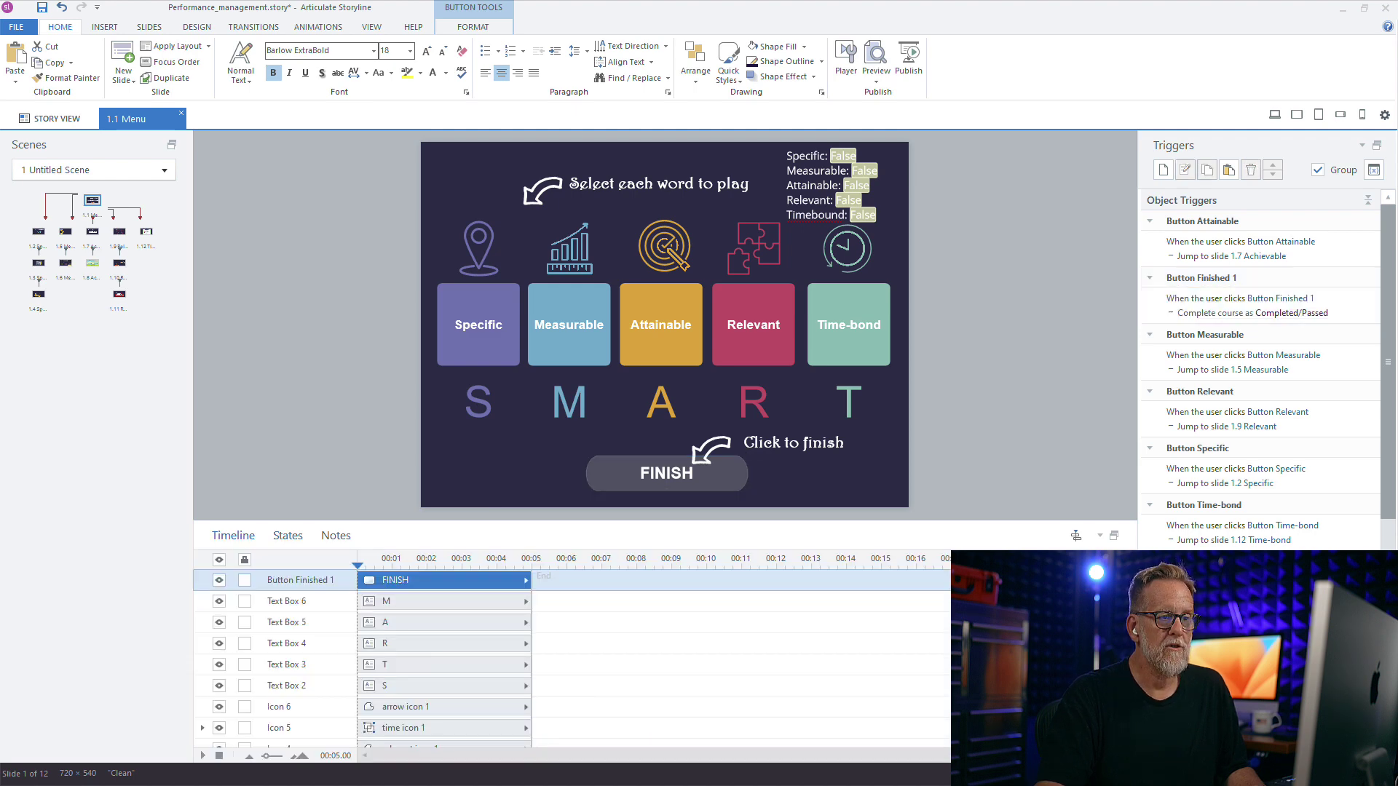
click(1163, 170)
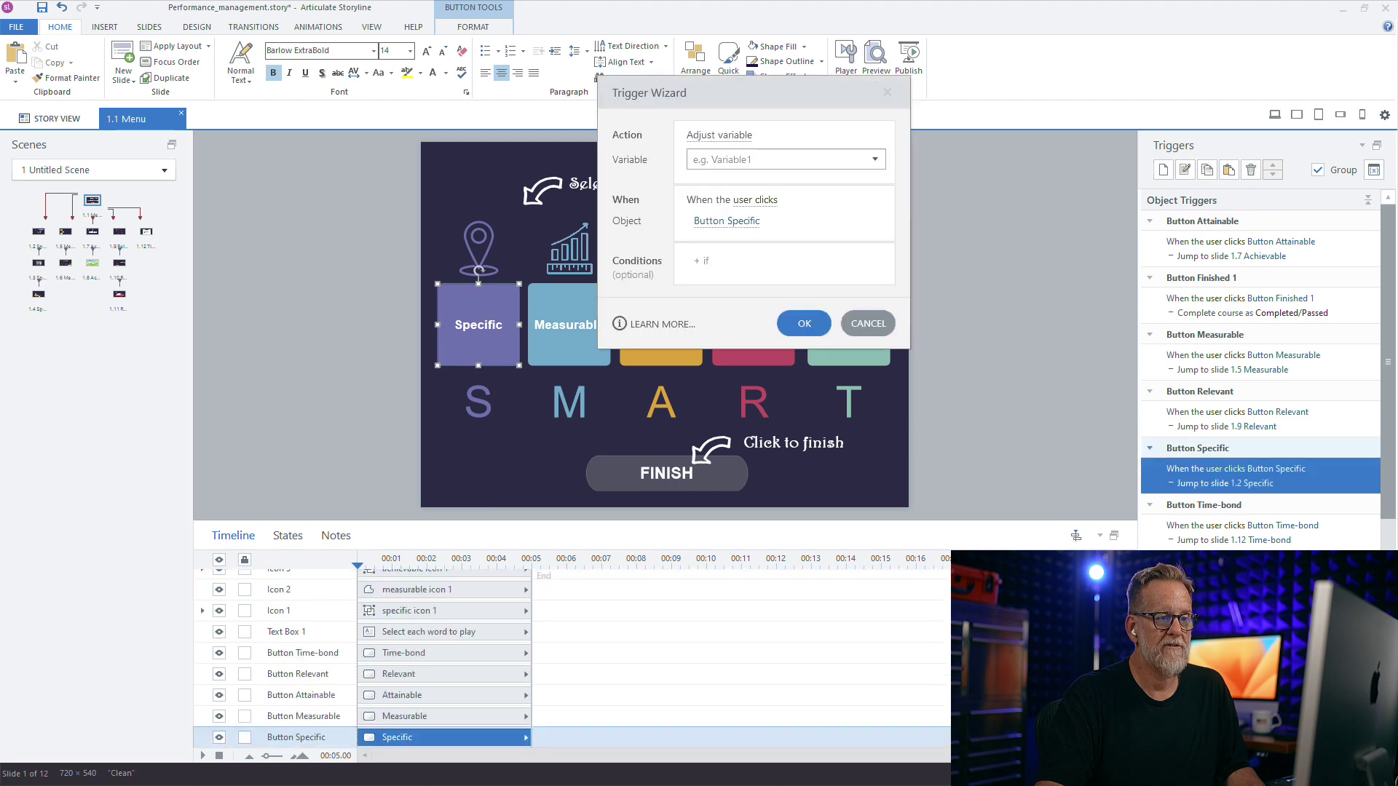
click(786, 135)
click(729, 198)
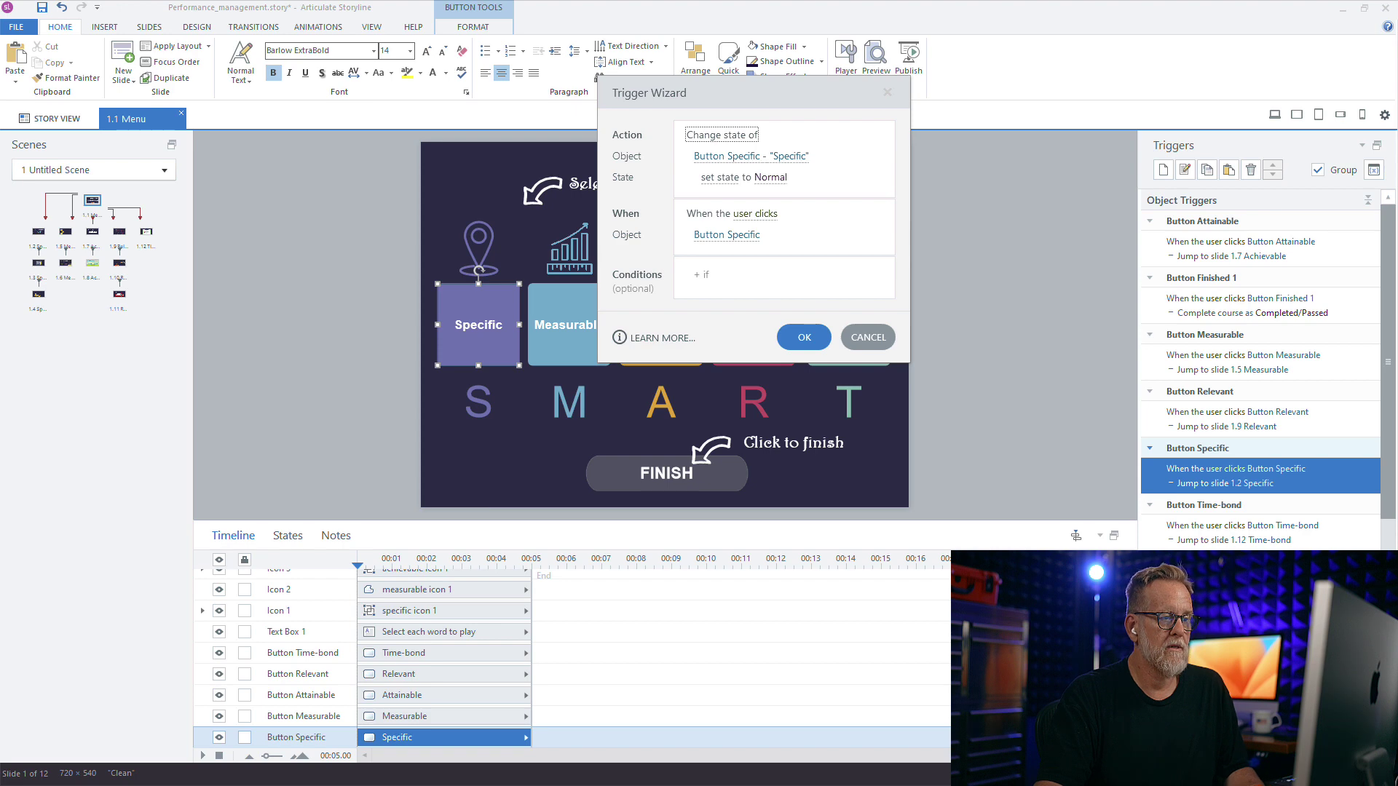
click(771, 177)
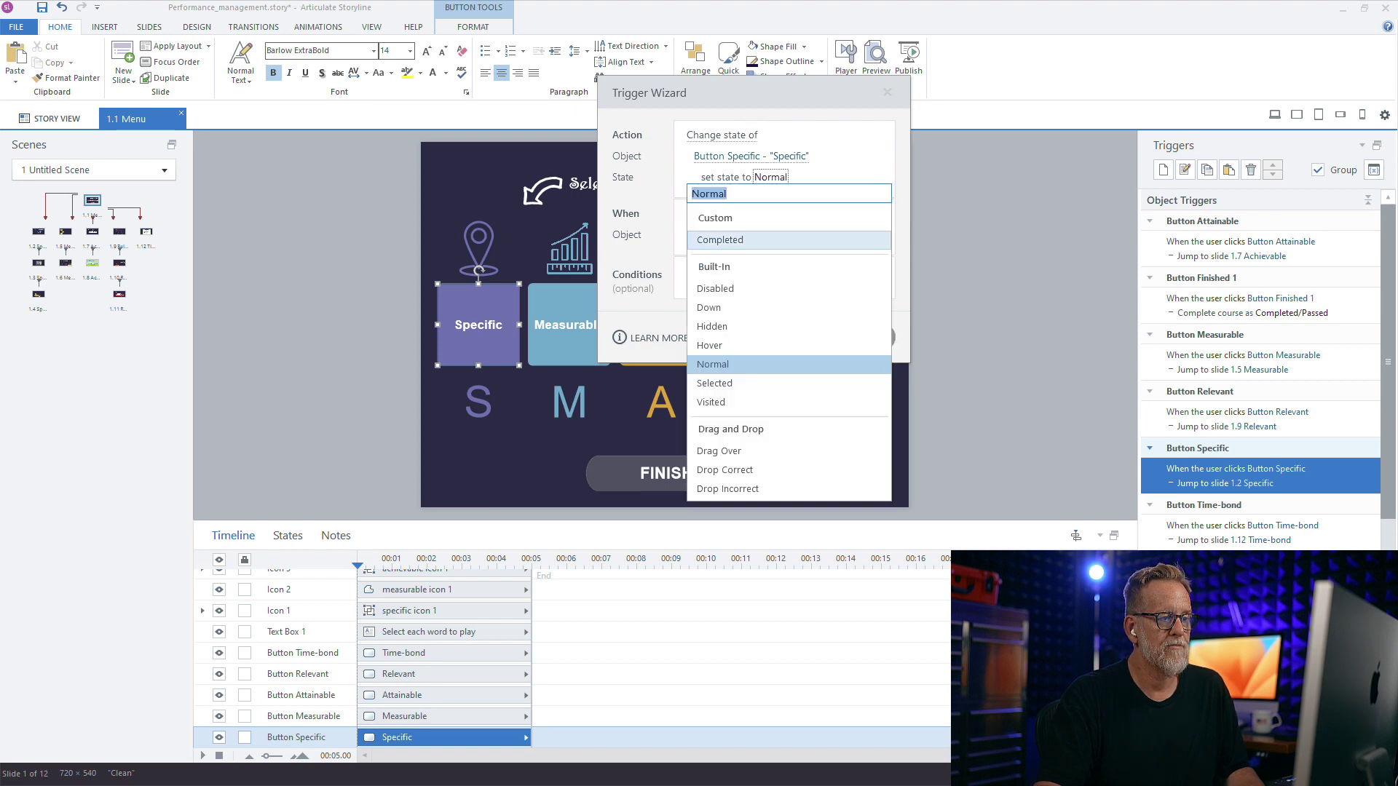
click(720, 240)
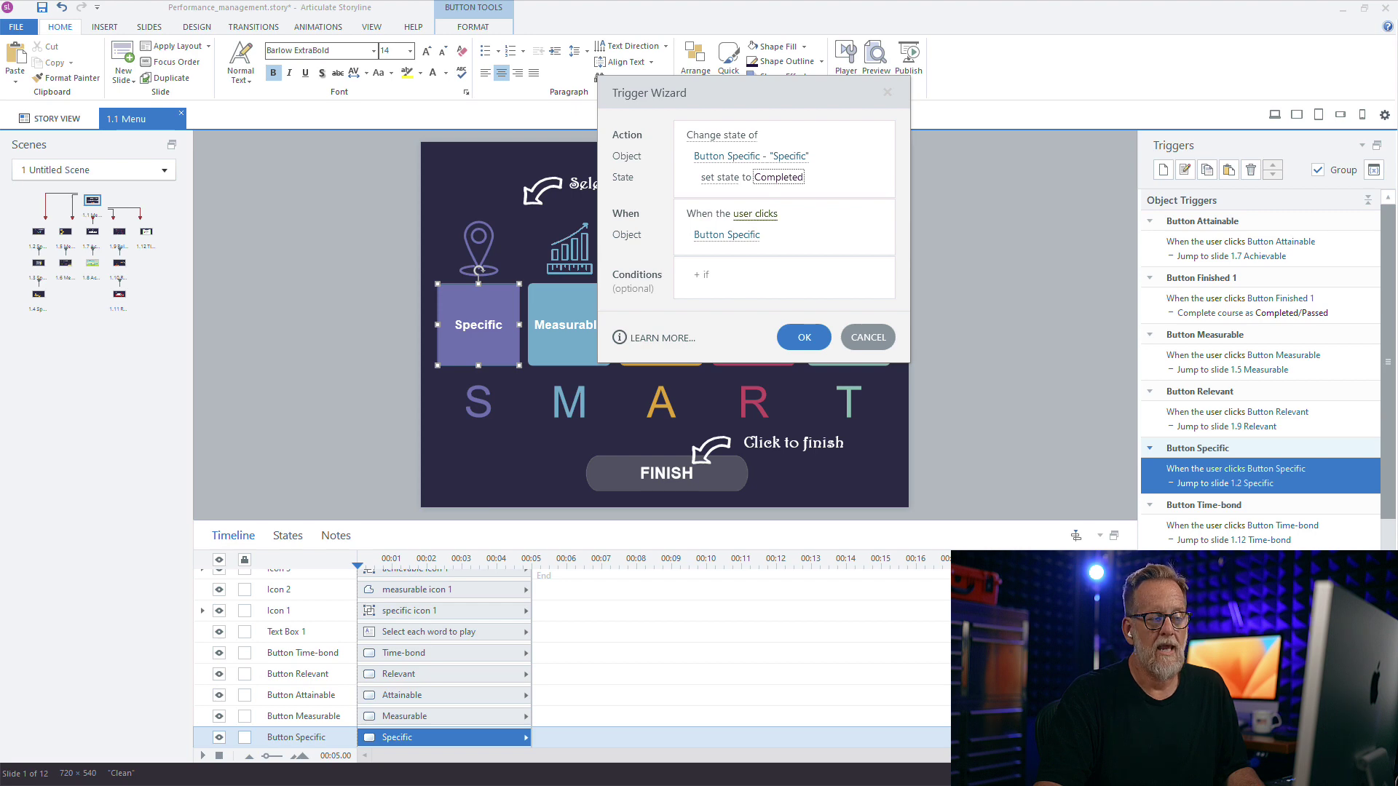
Make the Specific button's Completed-state trigger run when the timeline starts on this slide.
click(755, 214)
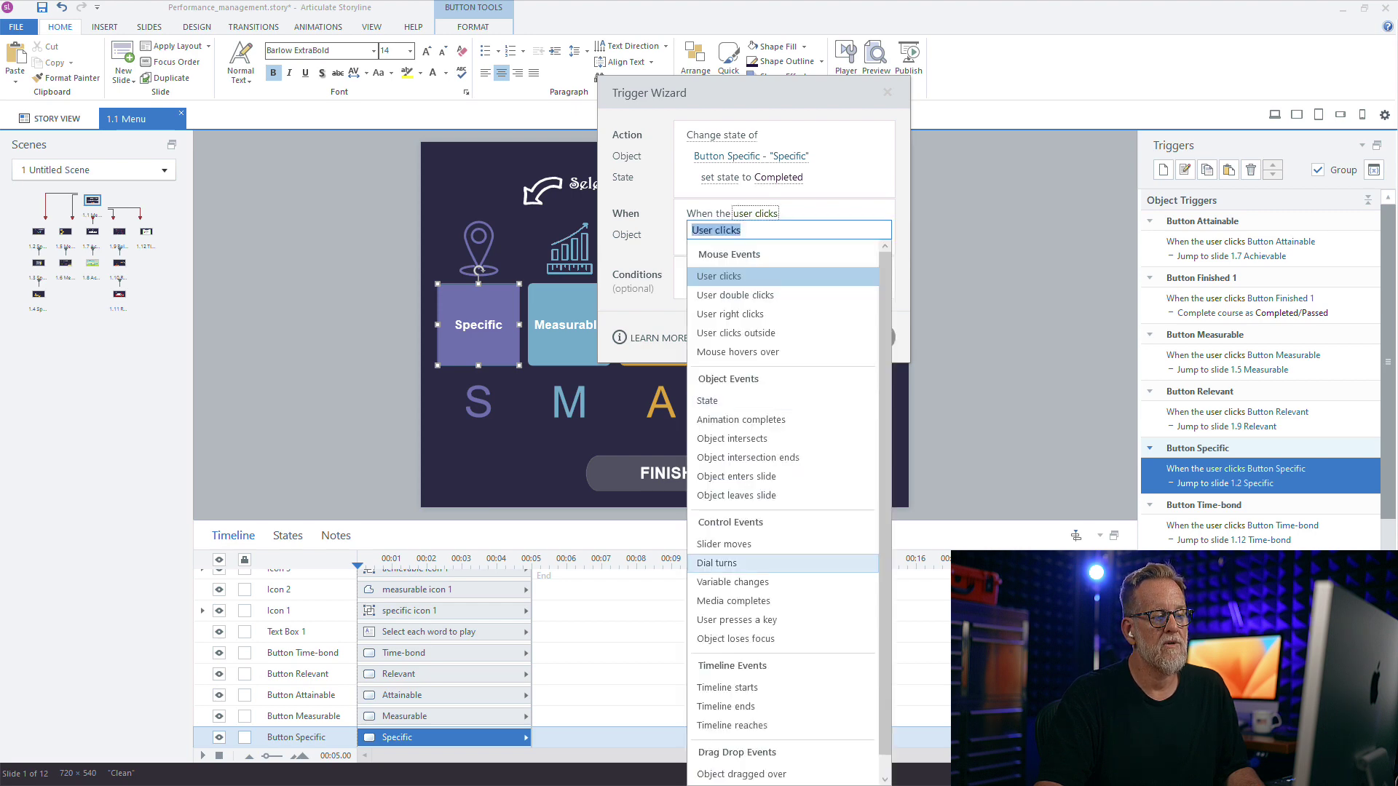
click(728, 687)
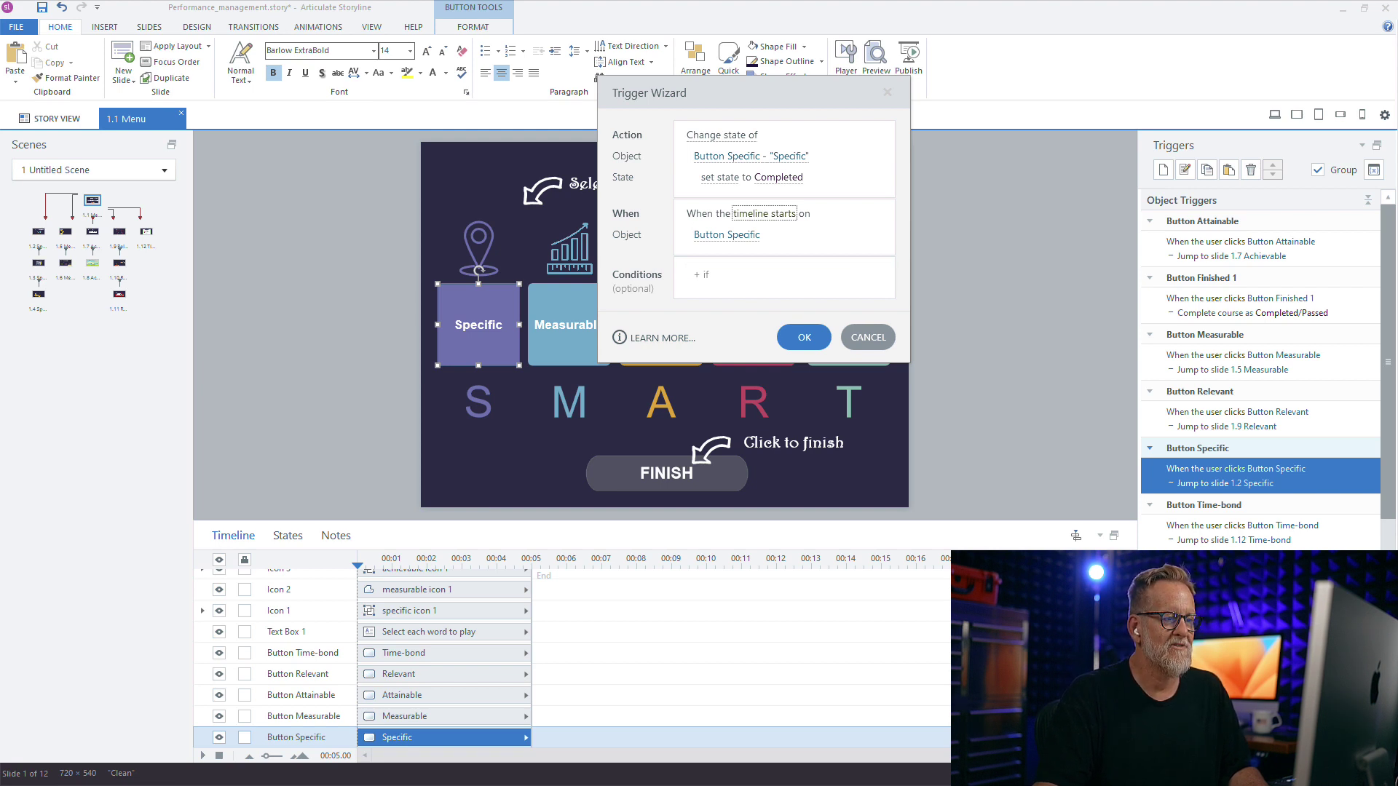
click(727, 235)
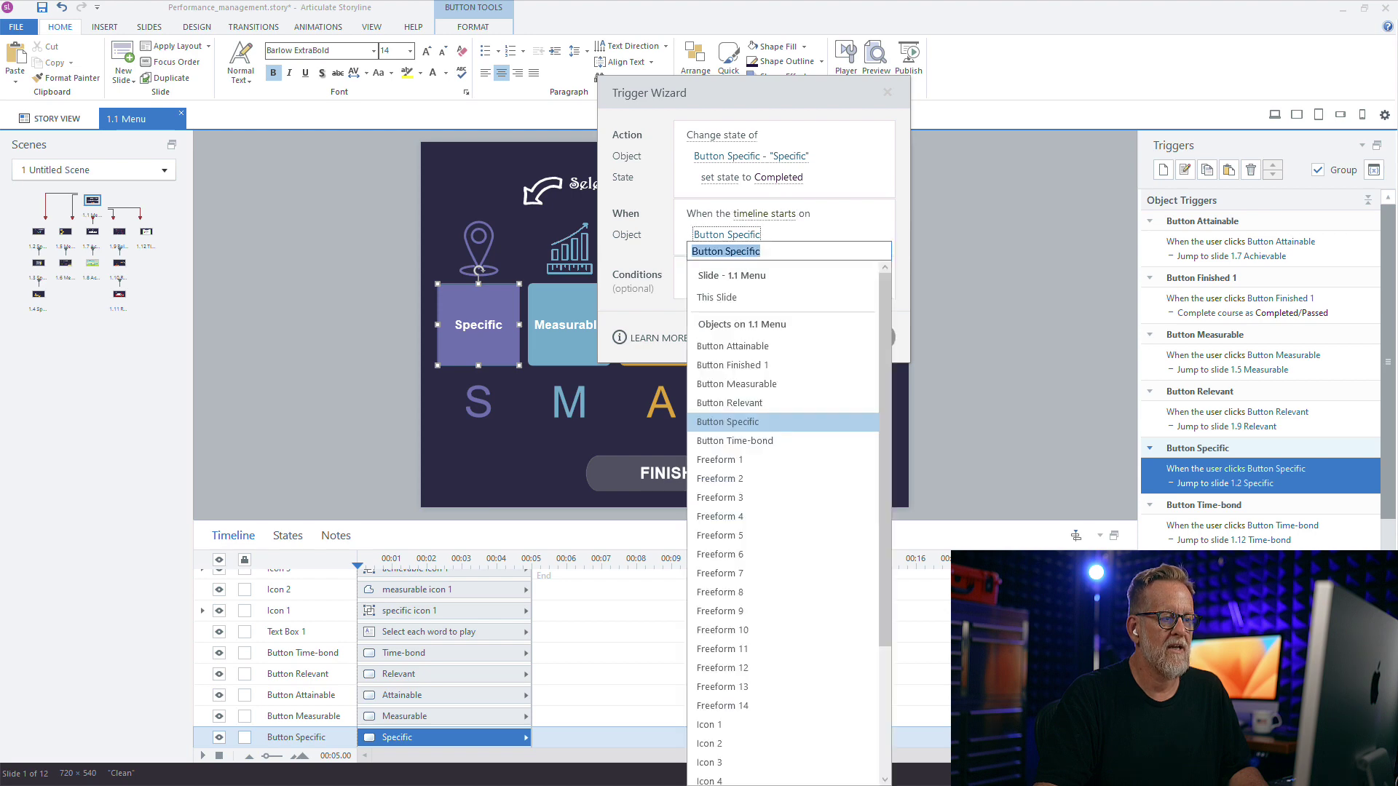
click(710, 299)
Add the condition S_Complete = value True to the Specific trigger and save it.
click(772, 274)
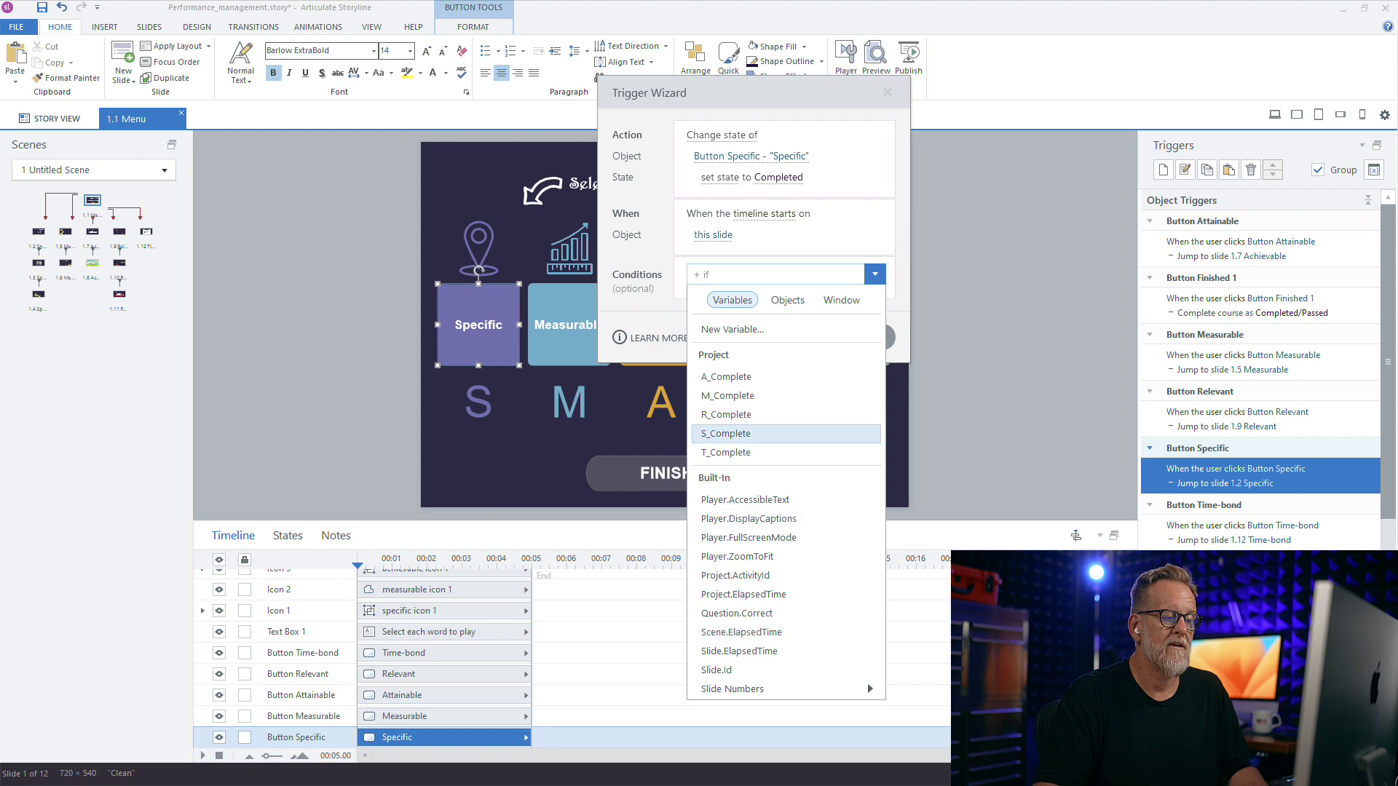
key(Down)
key(Down)
key(Return)
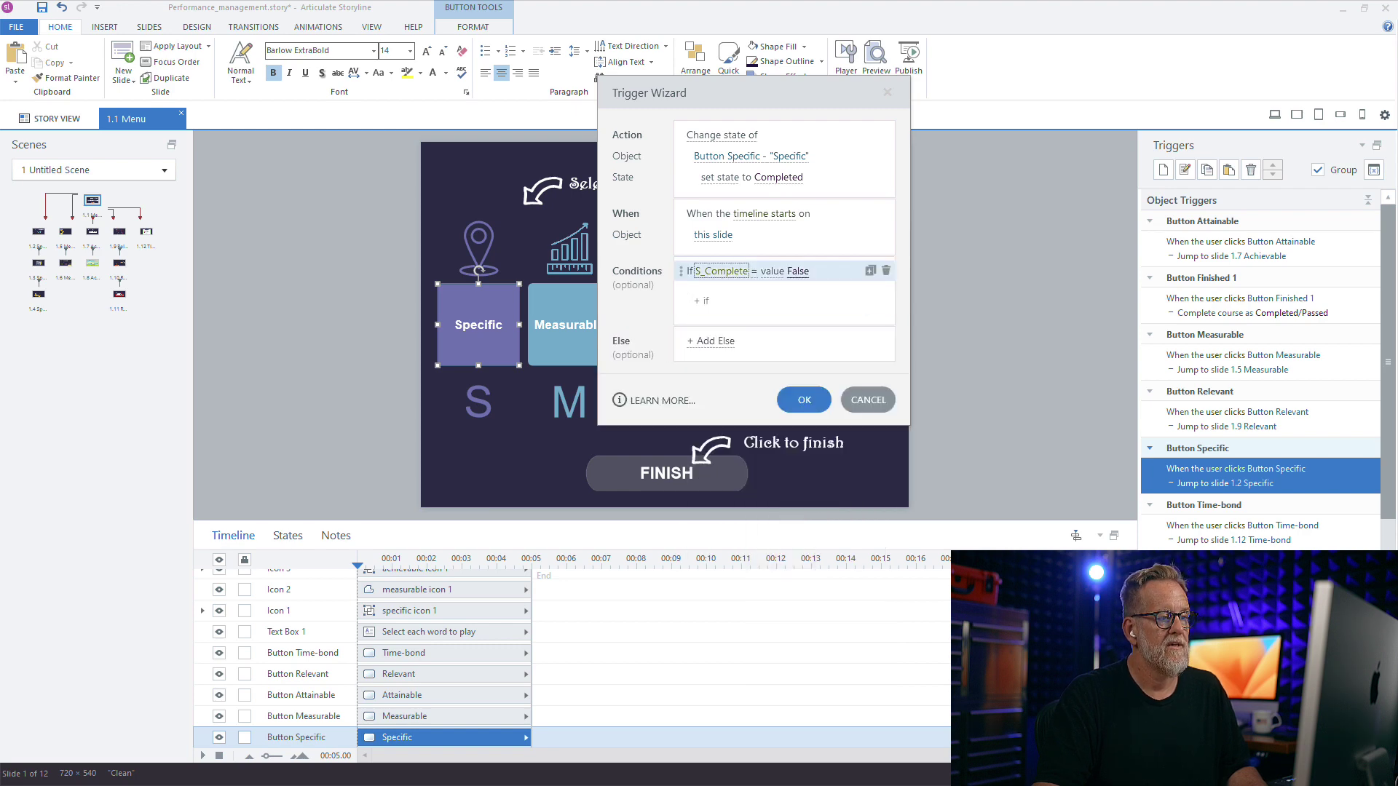
click(798, 272)
click(794, 311)
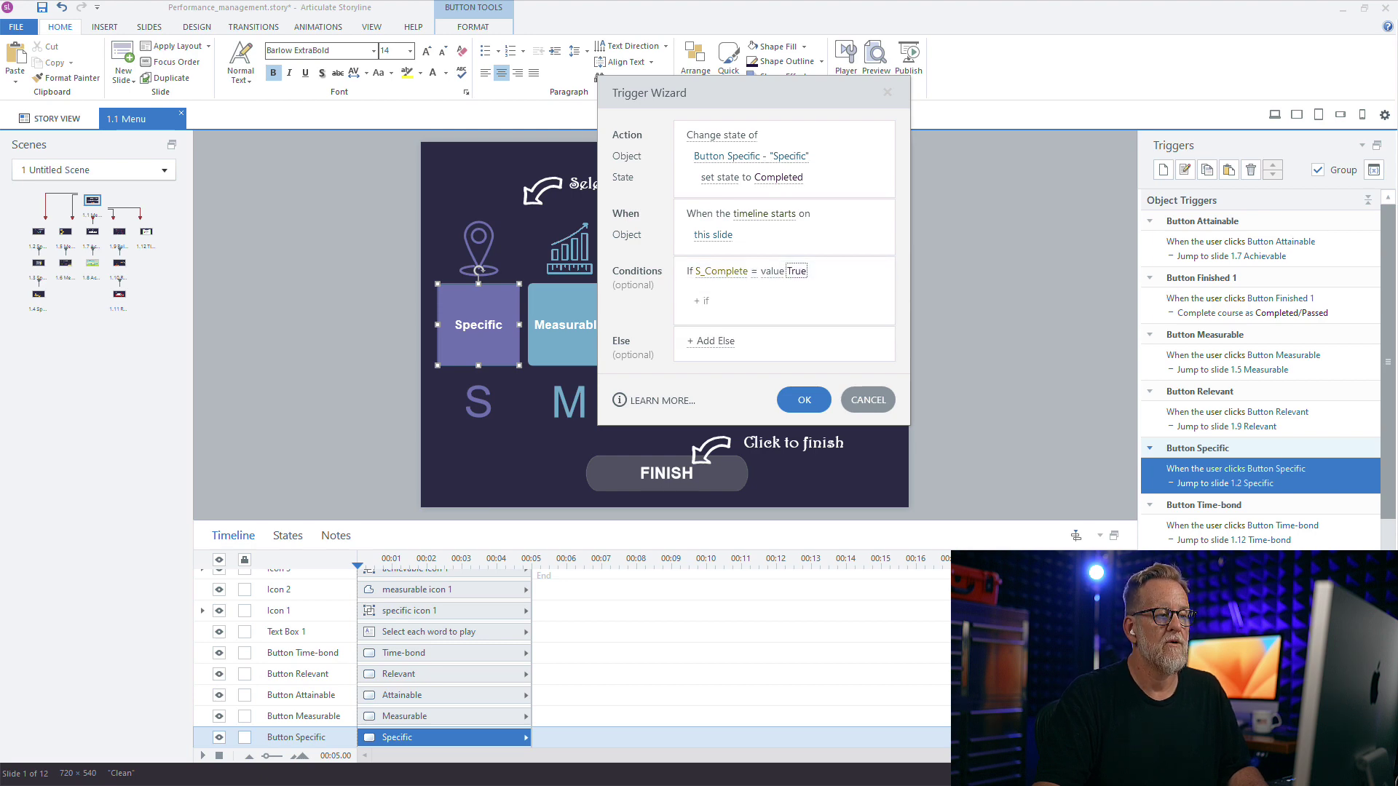
key(Return)
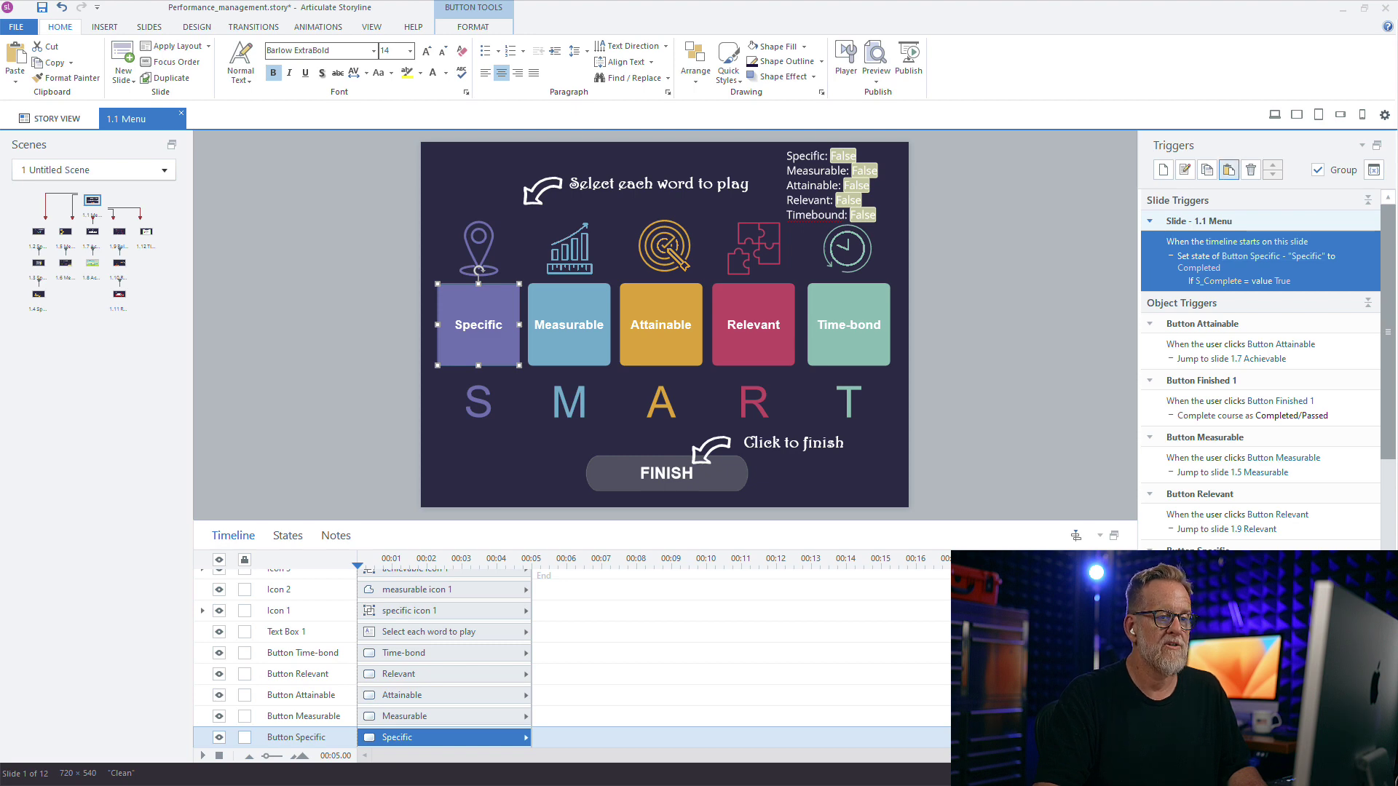
Copy the Specific state trigger and paste it onto the Measurable, Attainable, Relevant and Time-bond buttons.
click(1206, 169)
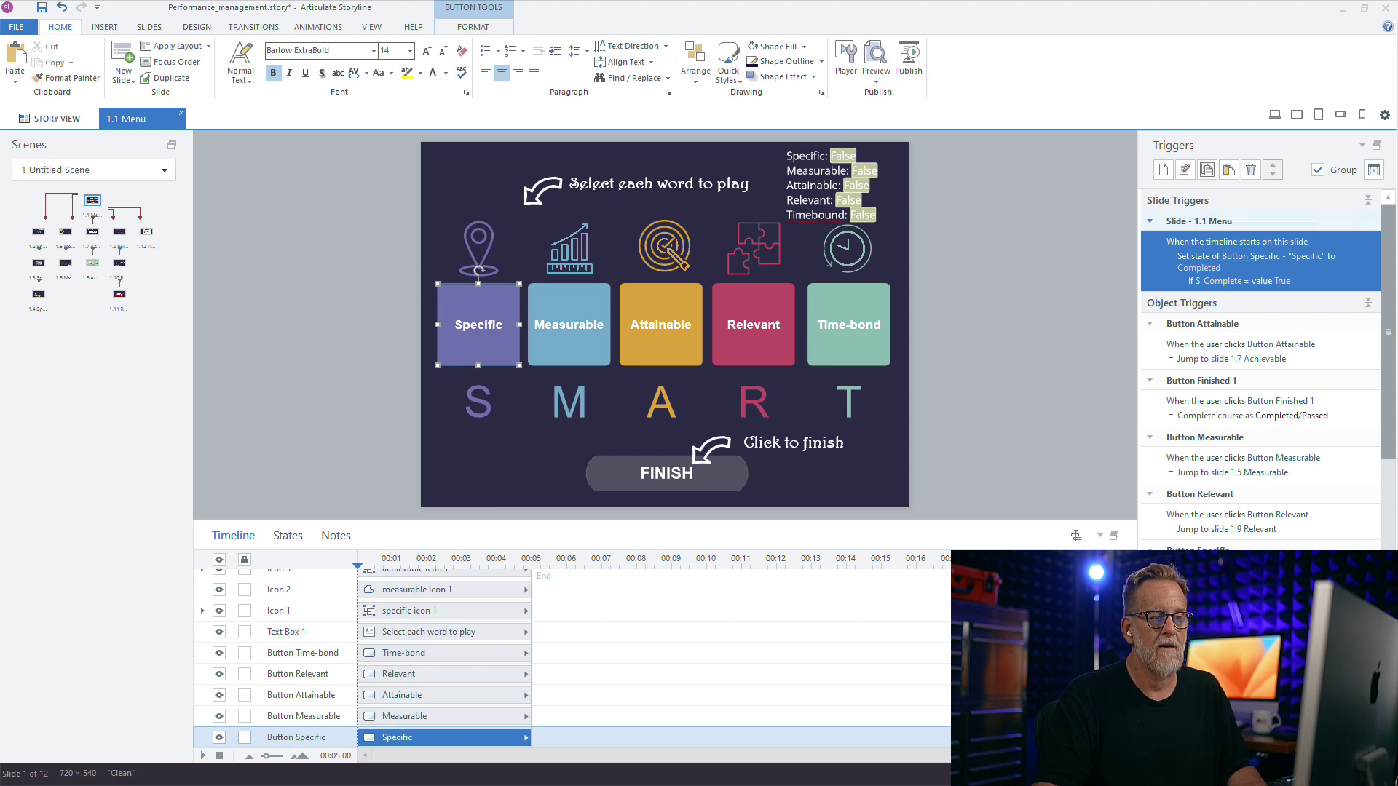
click(569, 342)
shift+click(661, 343)
shift+click(754, 342)
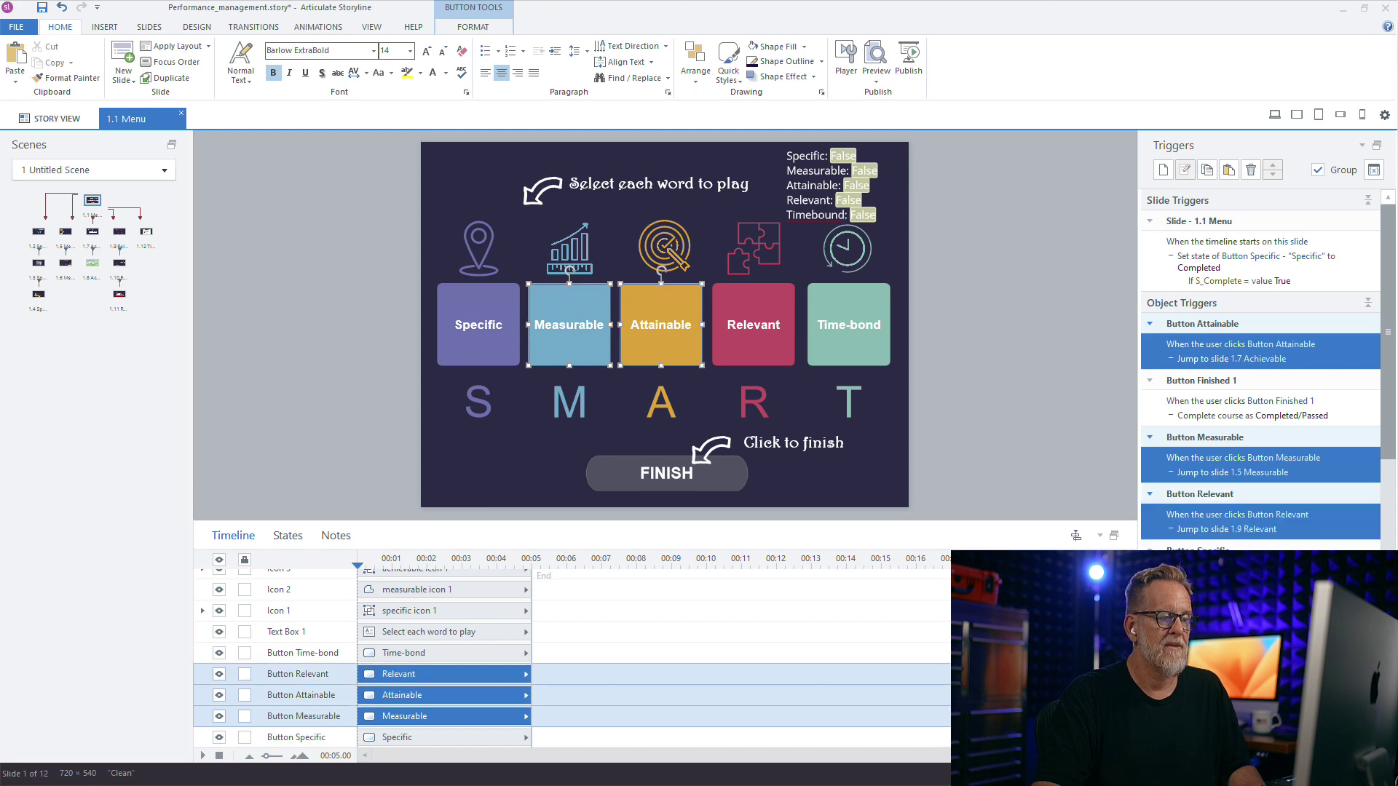
shift+click(849, 343)
shift+click(848, 342)
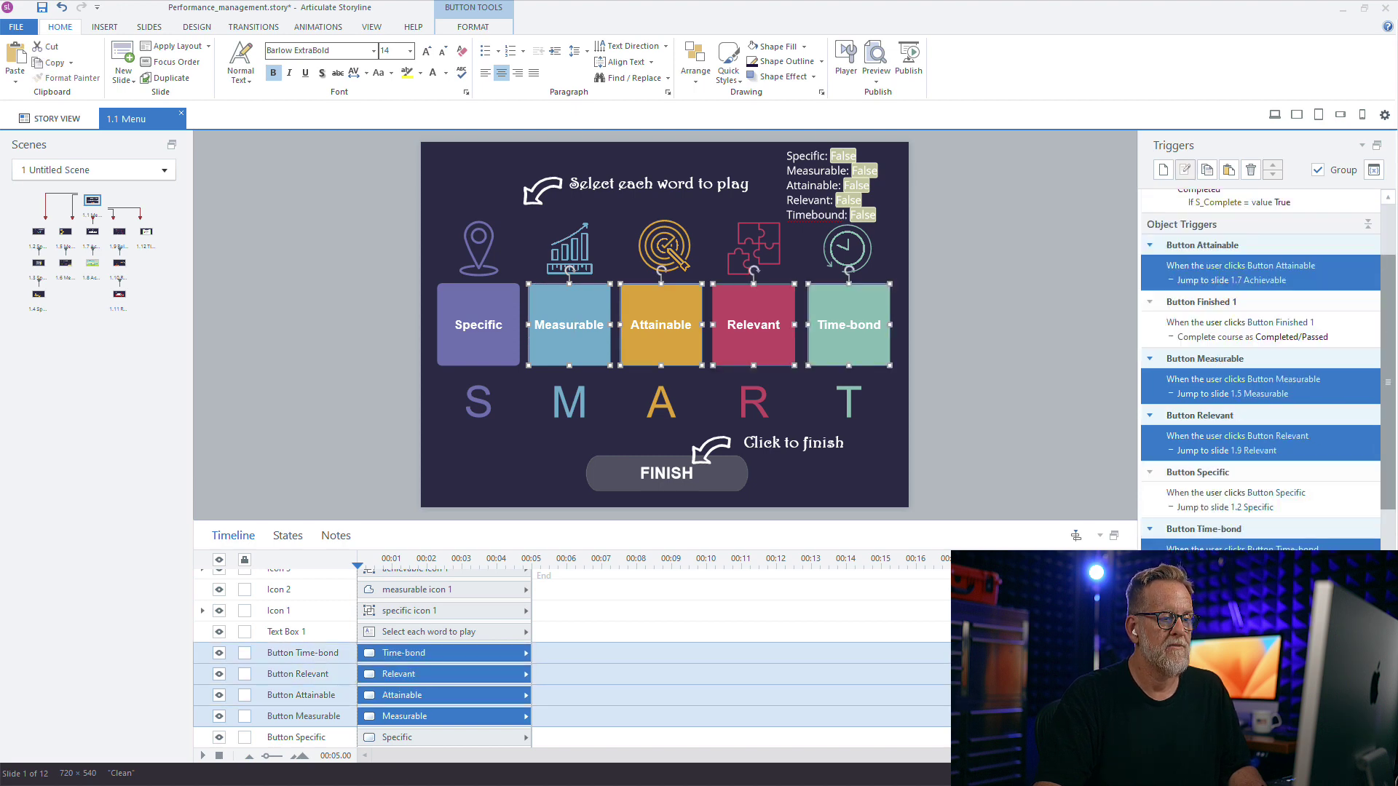
click(1229, 169)
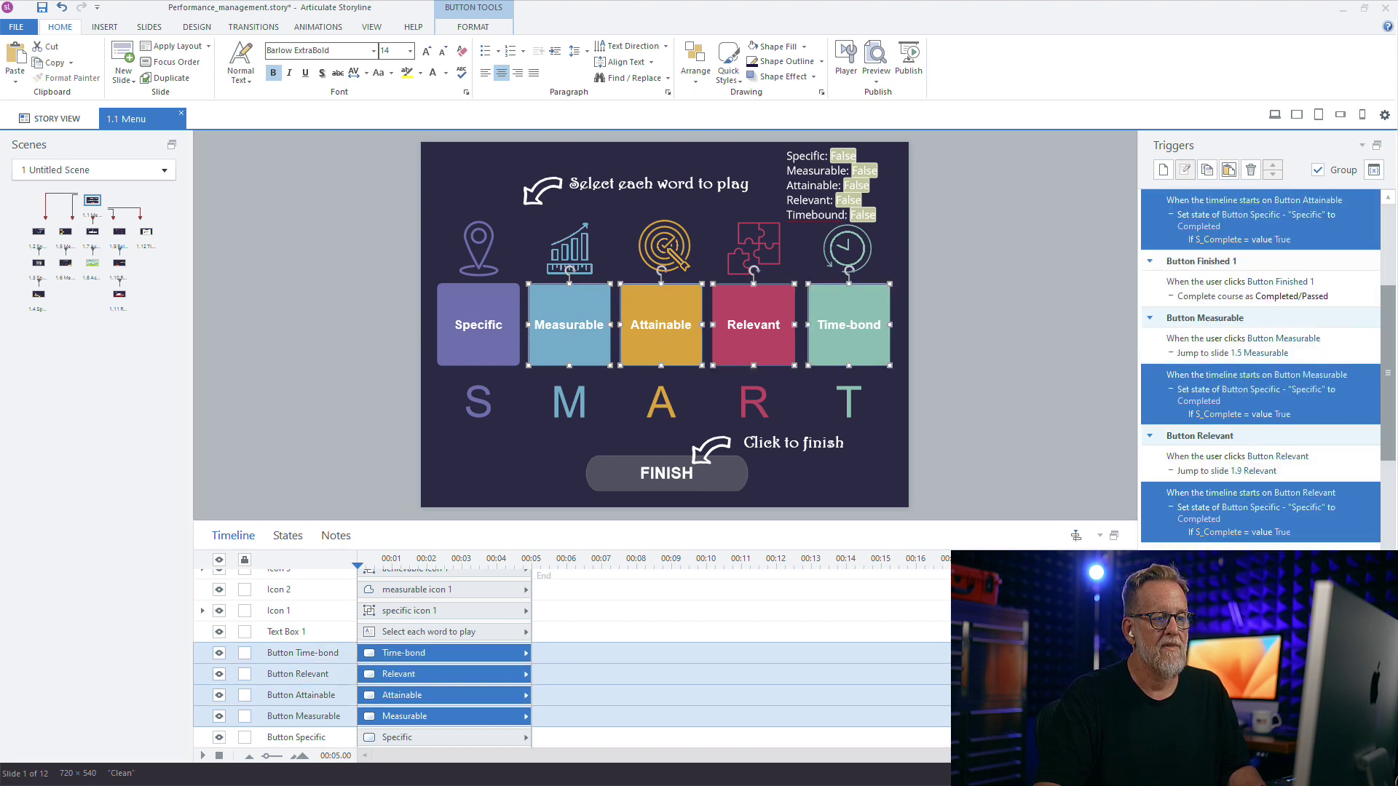
key(Escape)
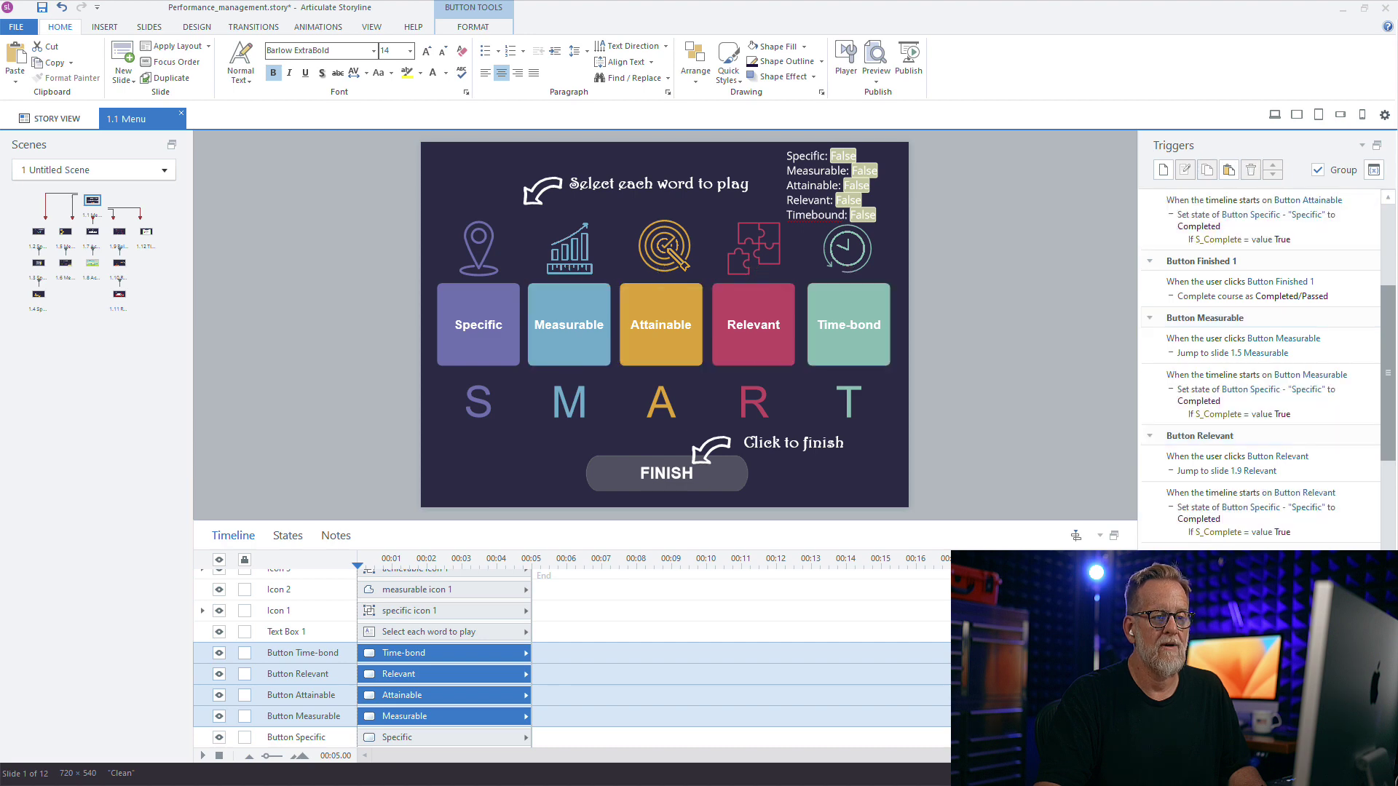
Edit the trigger pasted on the Measurable button so it changes the state of Button Measurable.
click(569, 343)
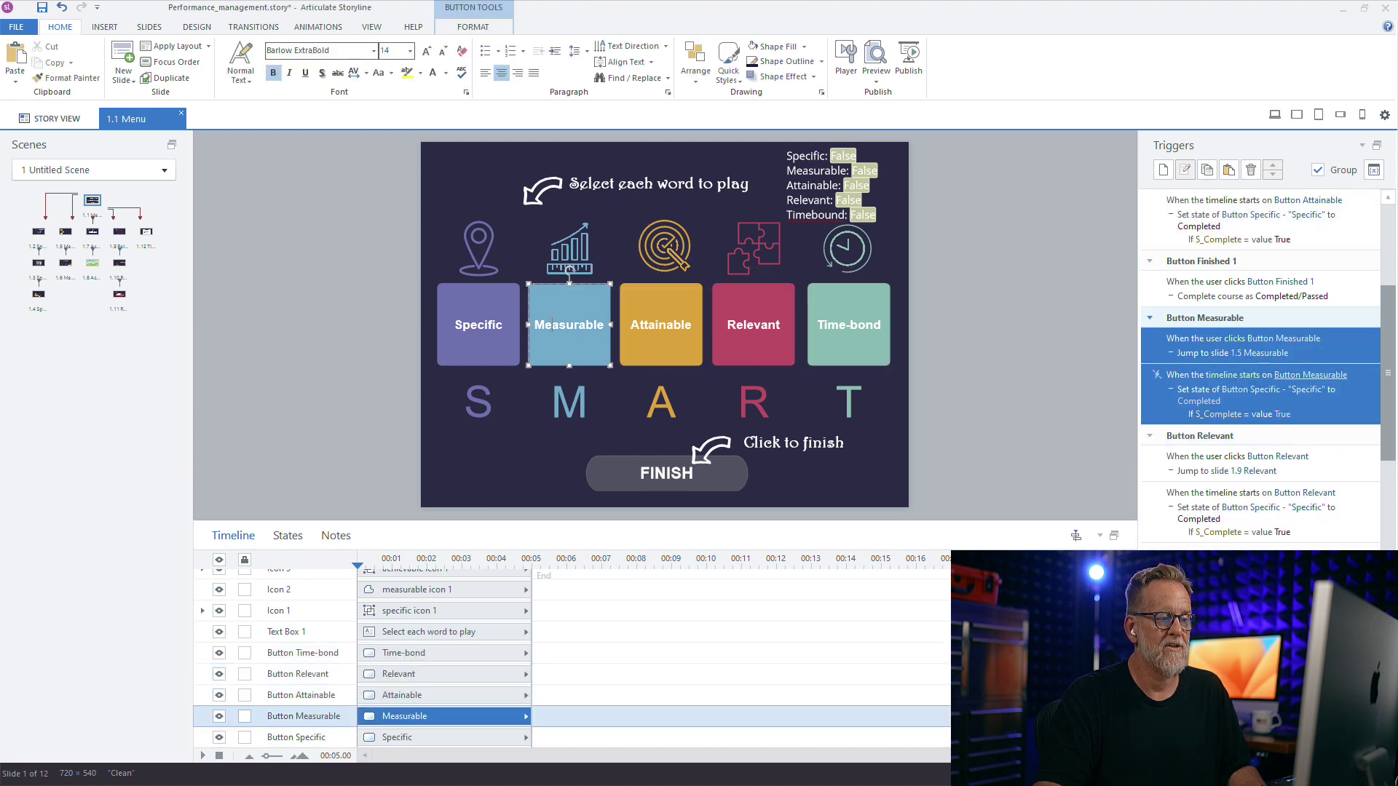
click(1267, 400)
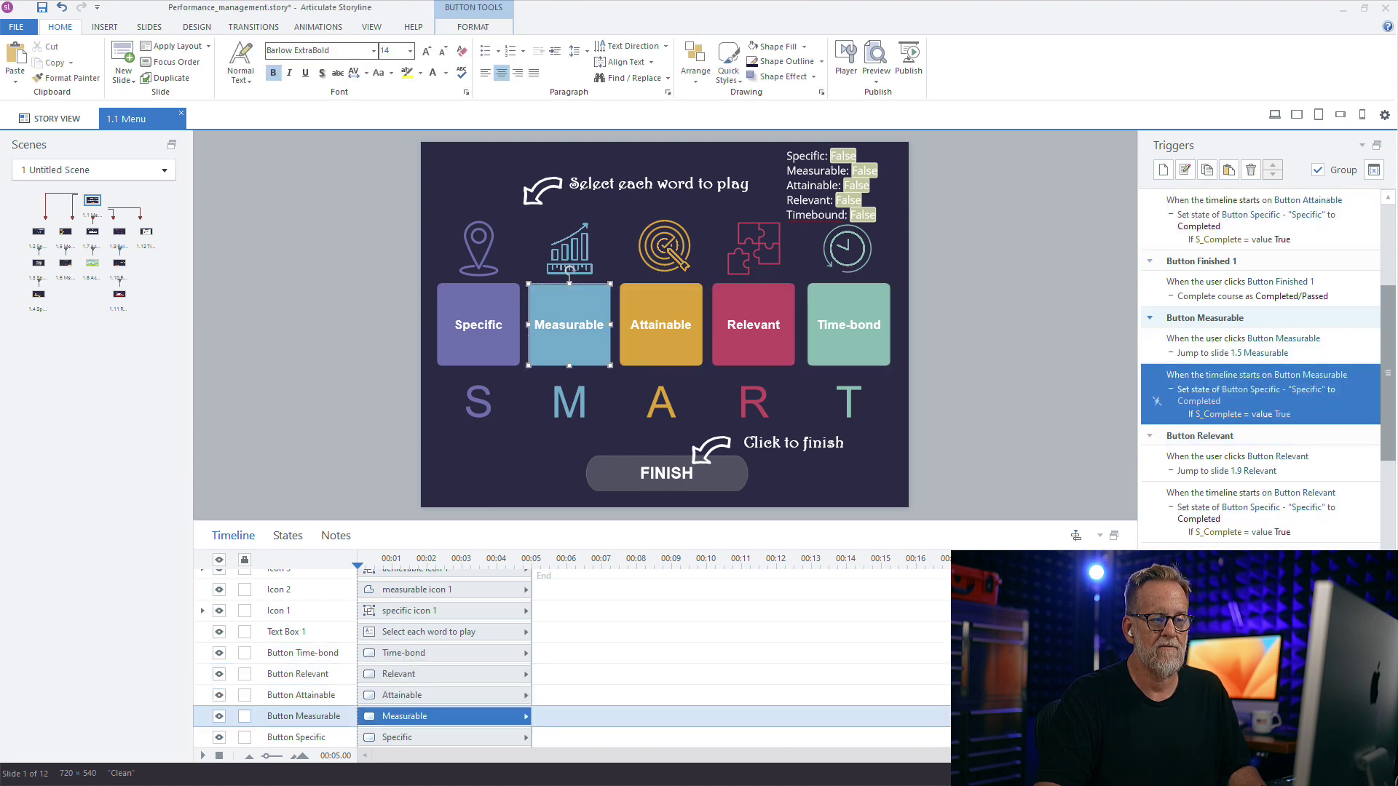
double_click(1156, 401)
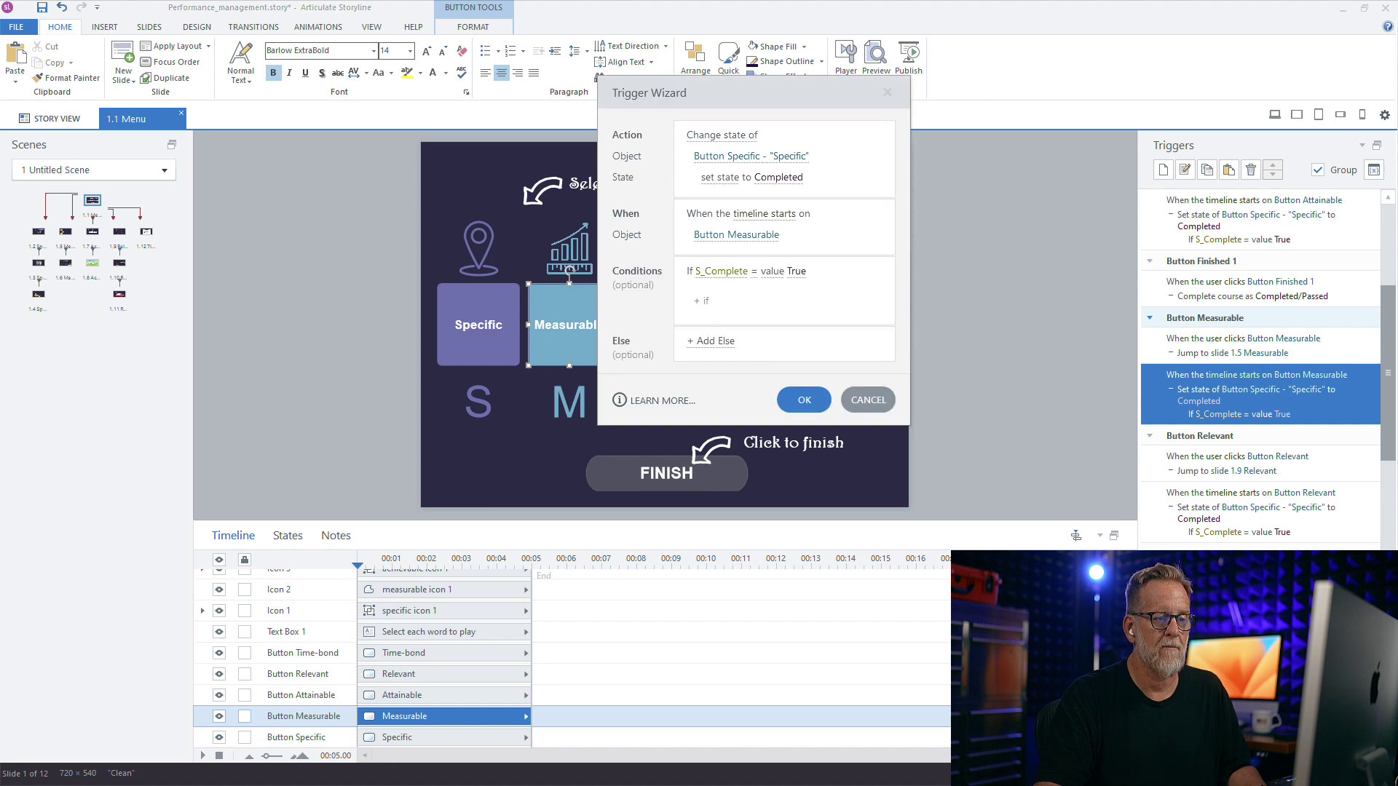
click(750, 156)
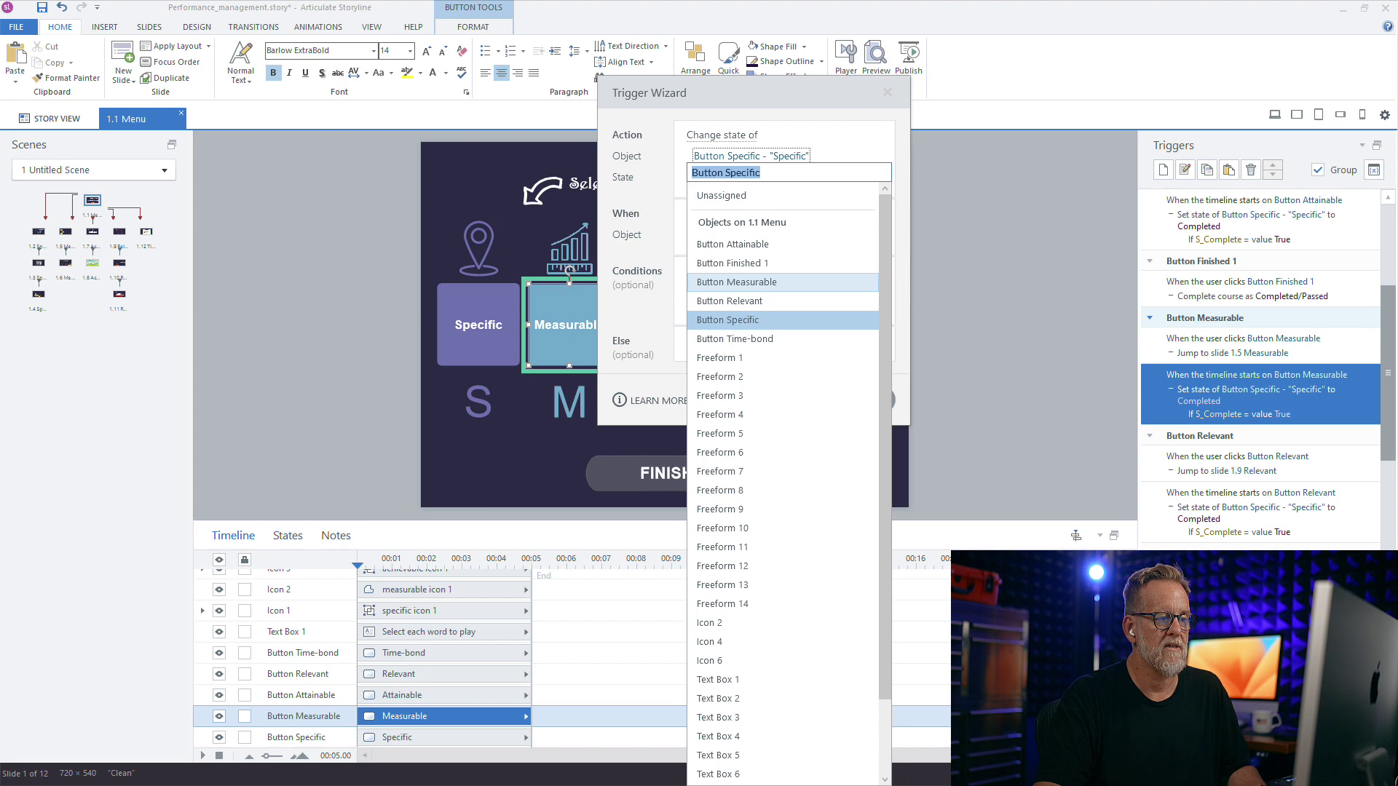
click(737, 282)
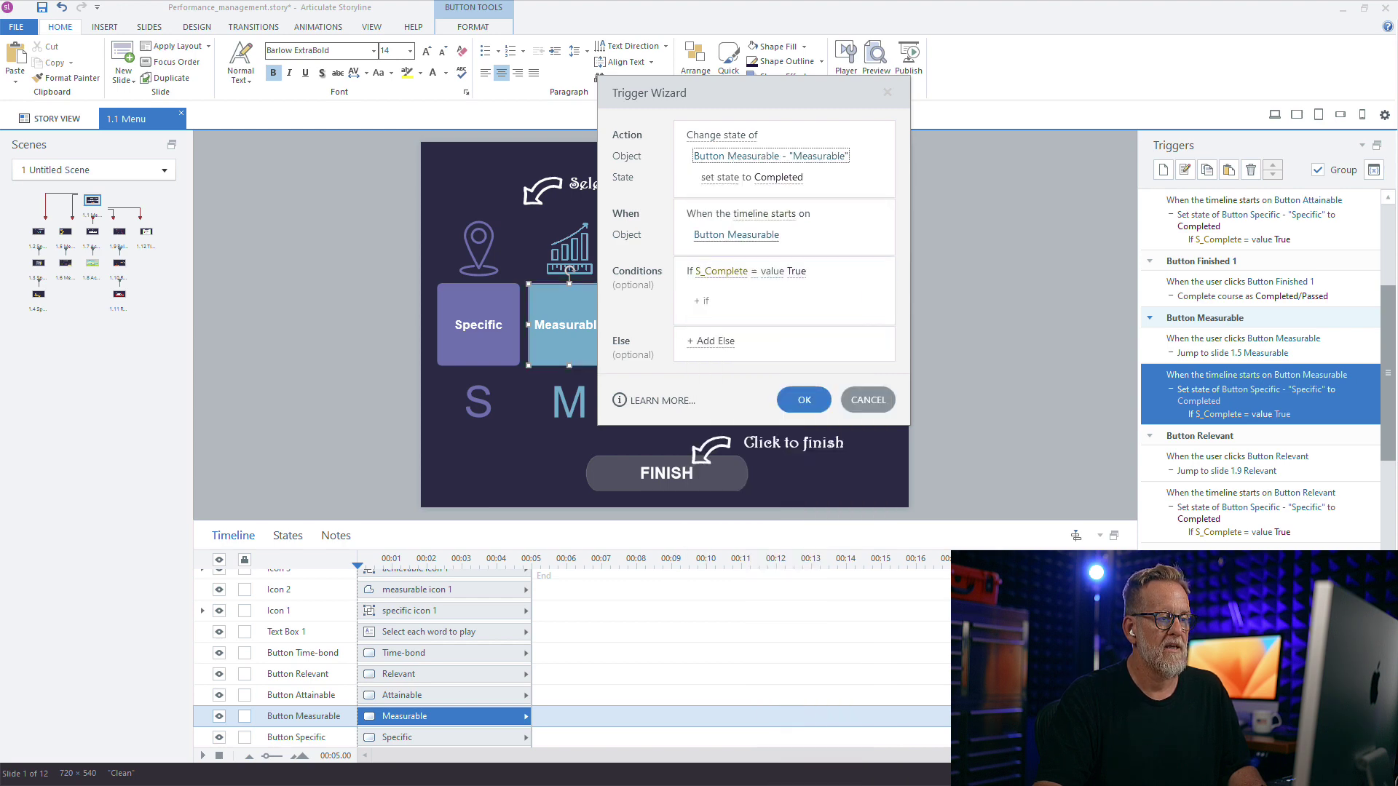
Make the Measurable trigger run when this slide's timeline starts, base its condition on M_Complete, and save it.
click(736, 234)
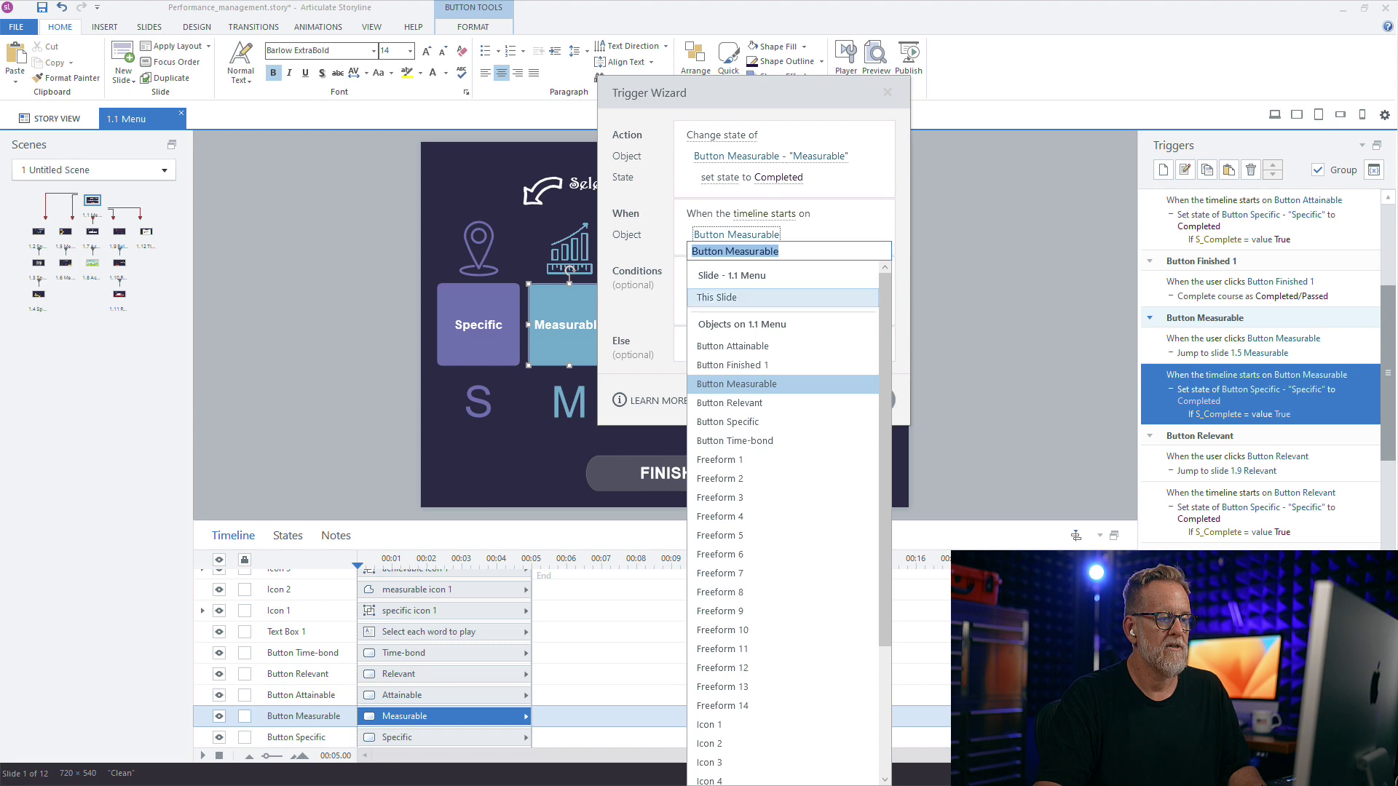
click(716, 298)
click(721, 271)
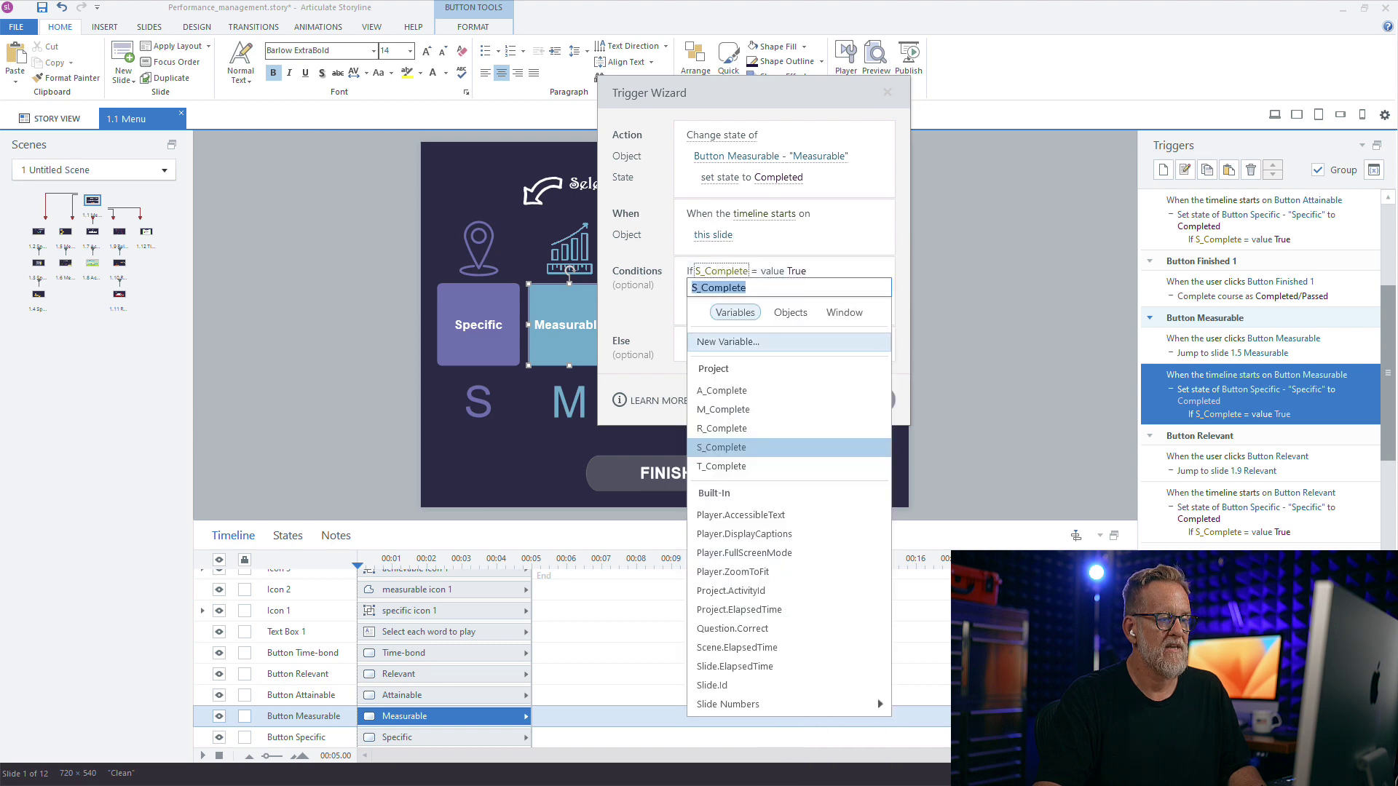
click(723, 410)
click(804, 400)
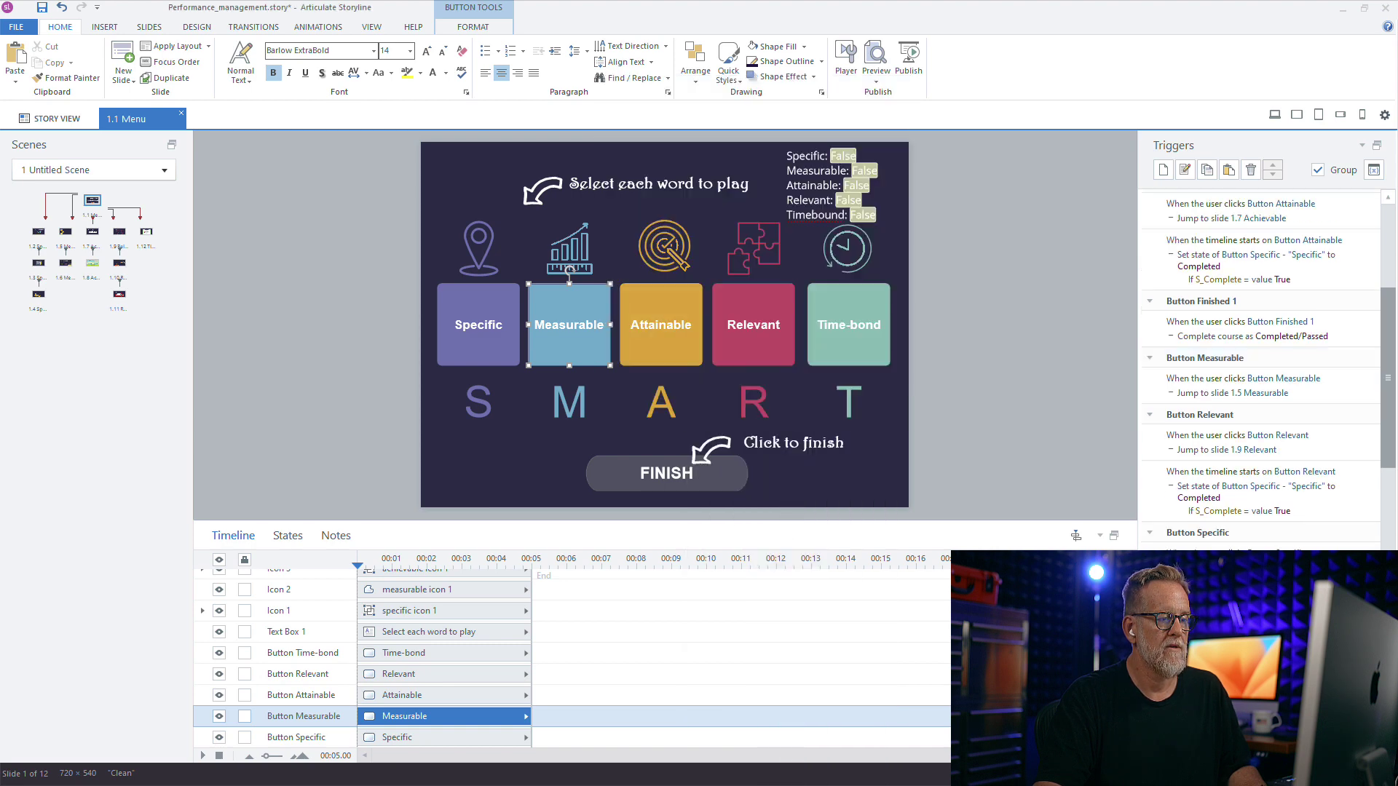
Edit the trigger pasted on the Attainable button so it sets Button Attainable to the Complete state.
click(692, 325)
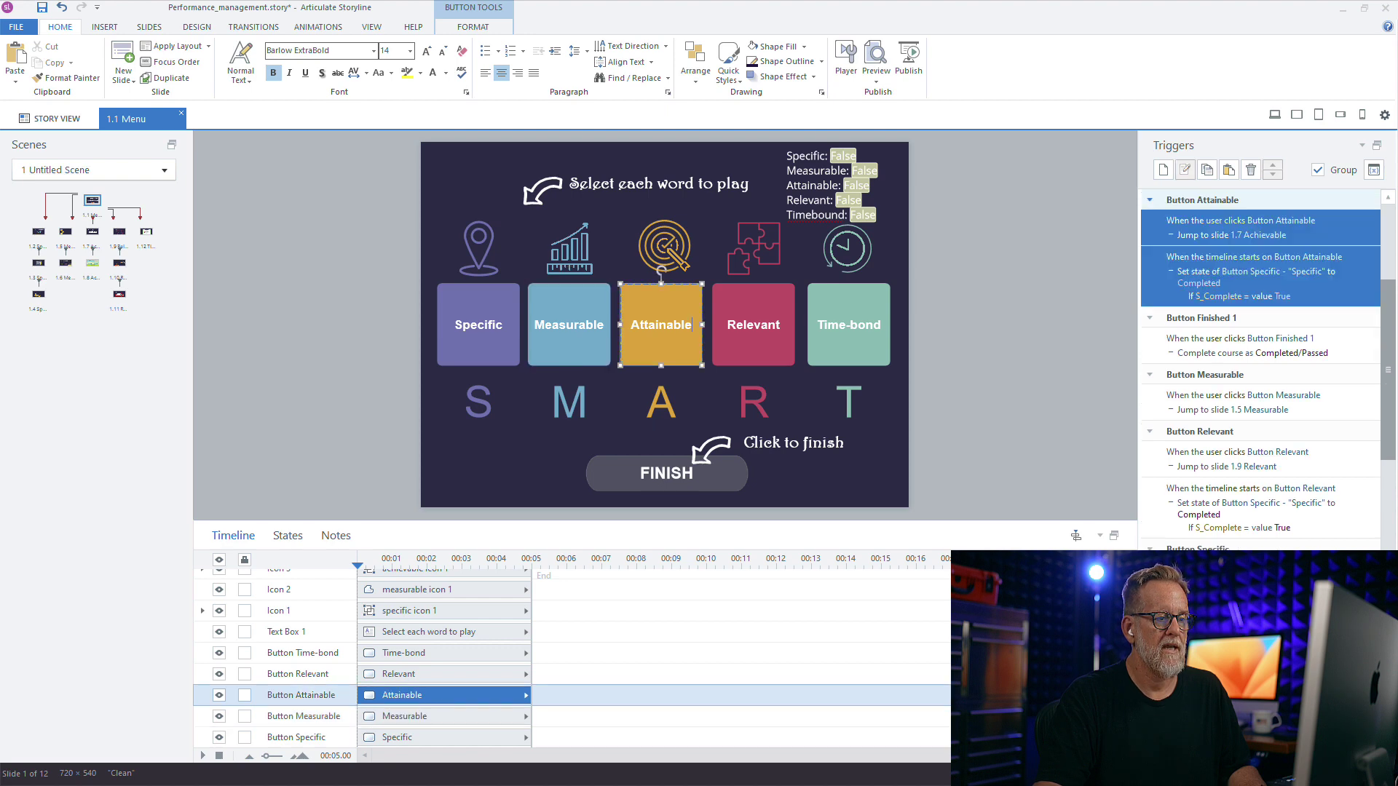
double_click(1157, 283)
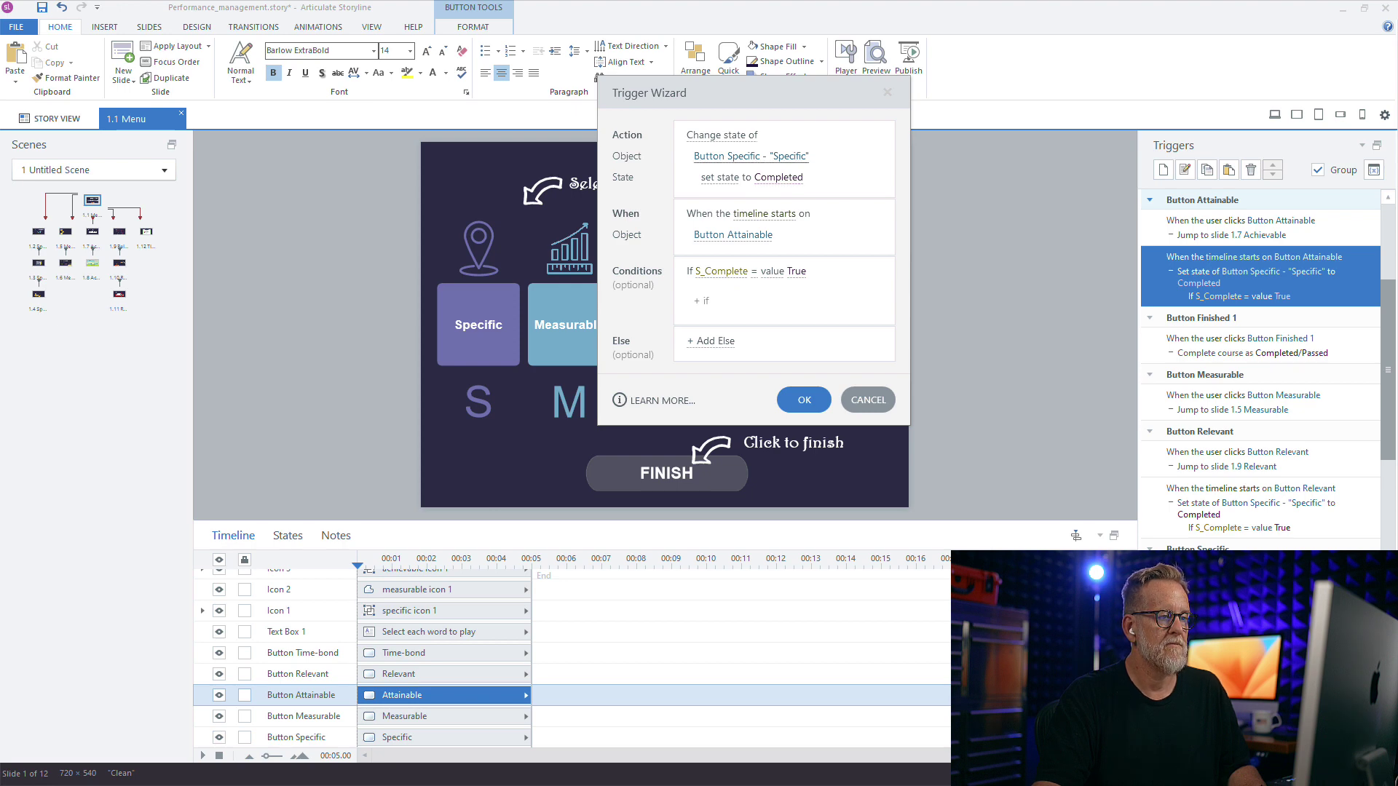
drag(763, 105, 895, 107)
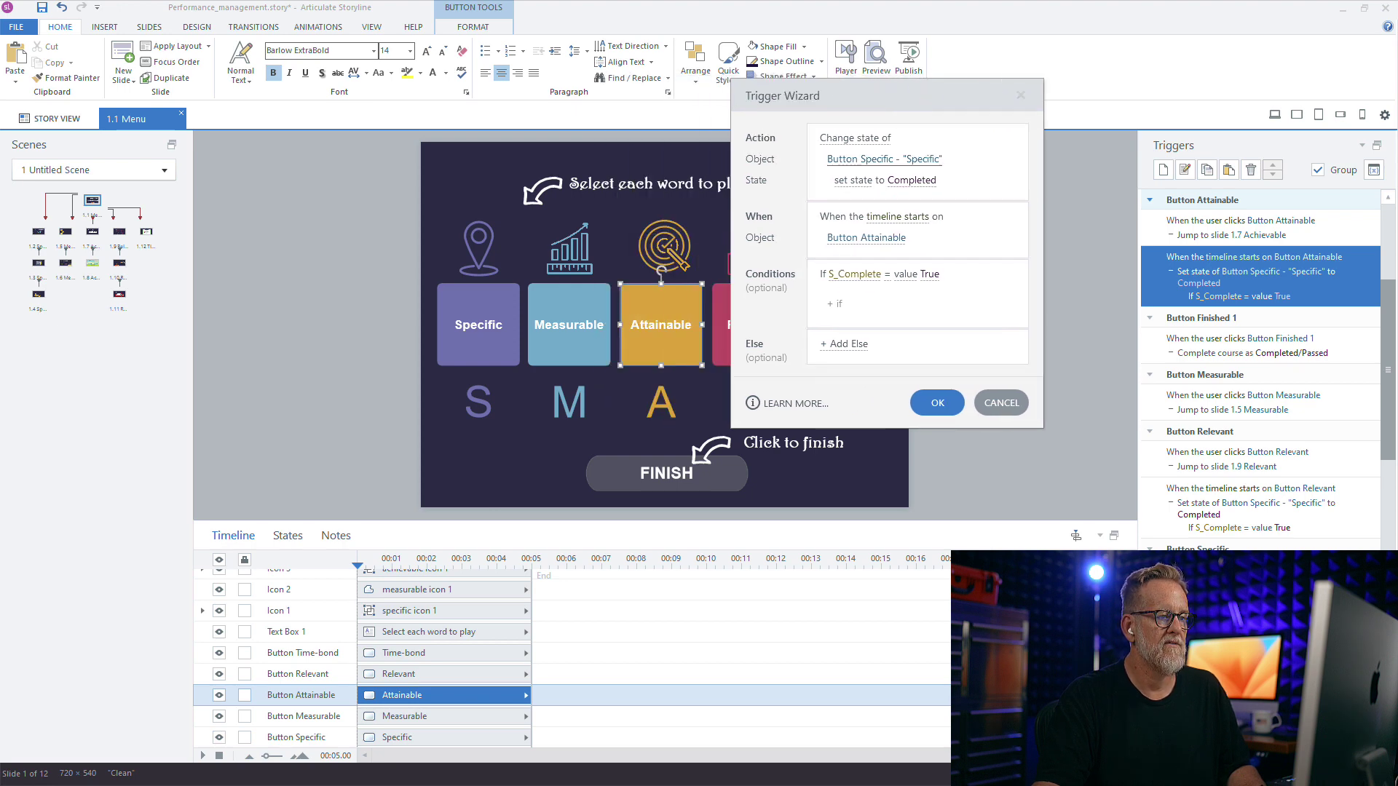
click(885, 159)
click(866, 247)
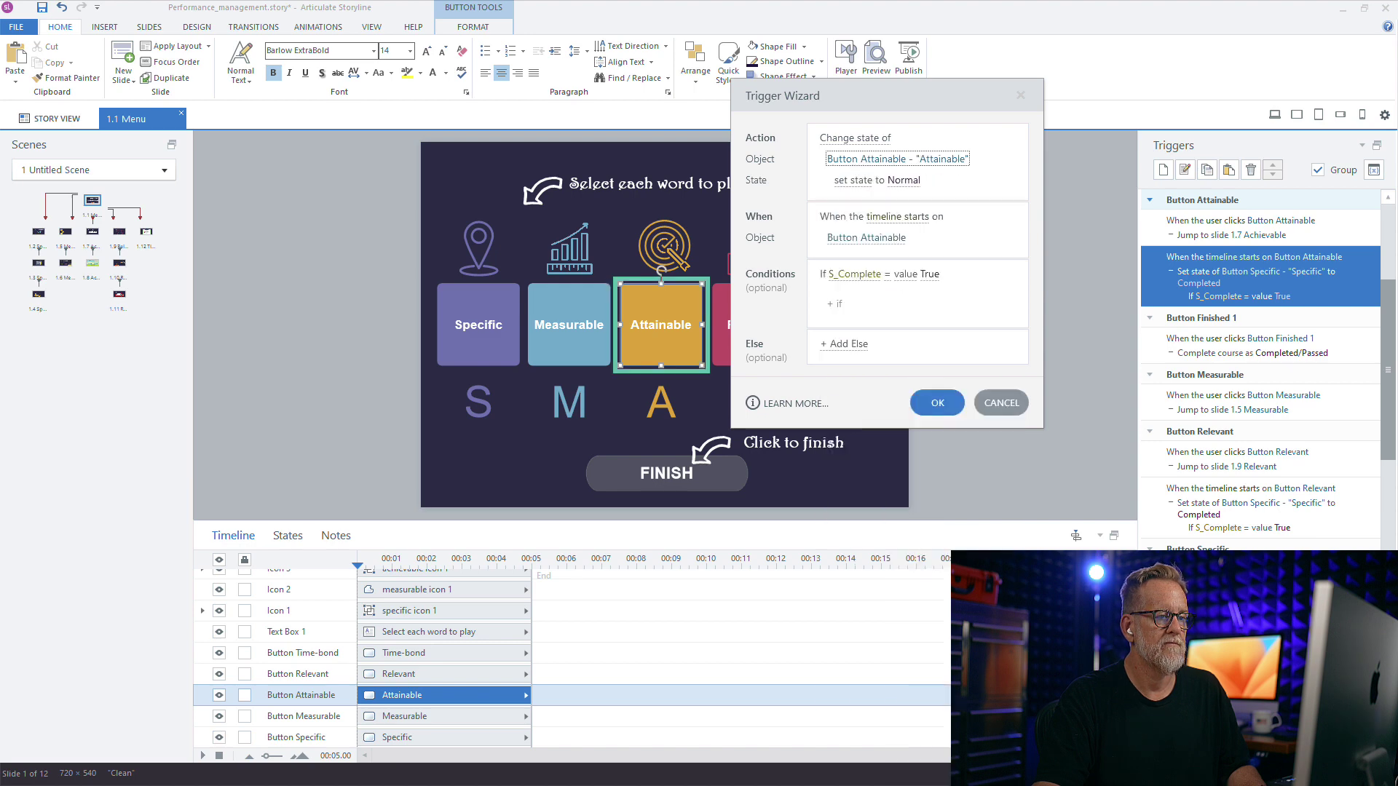
click(903, 180)
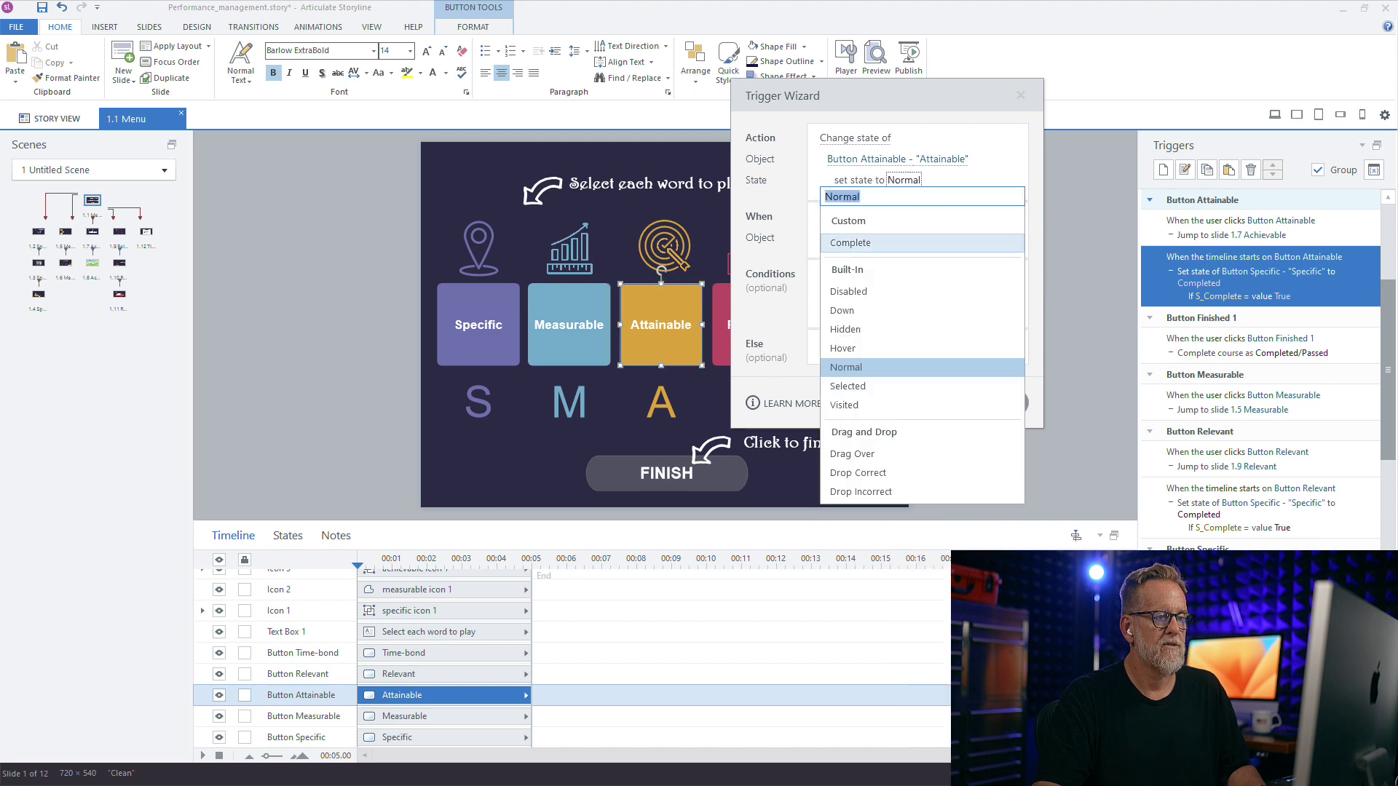
click(851, 242)
Make the Attainable trigger run when this slide's timeline starts, base its condition on A_Complete, and save it.
click(866, 237)
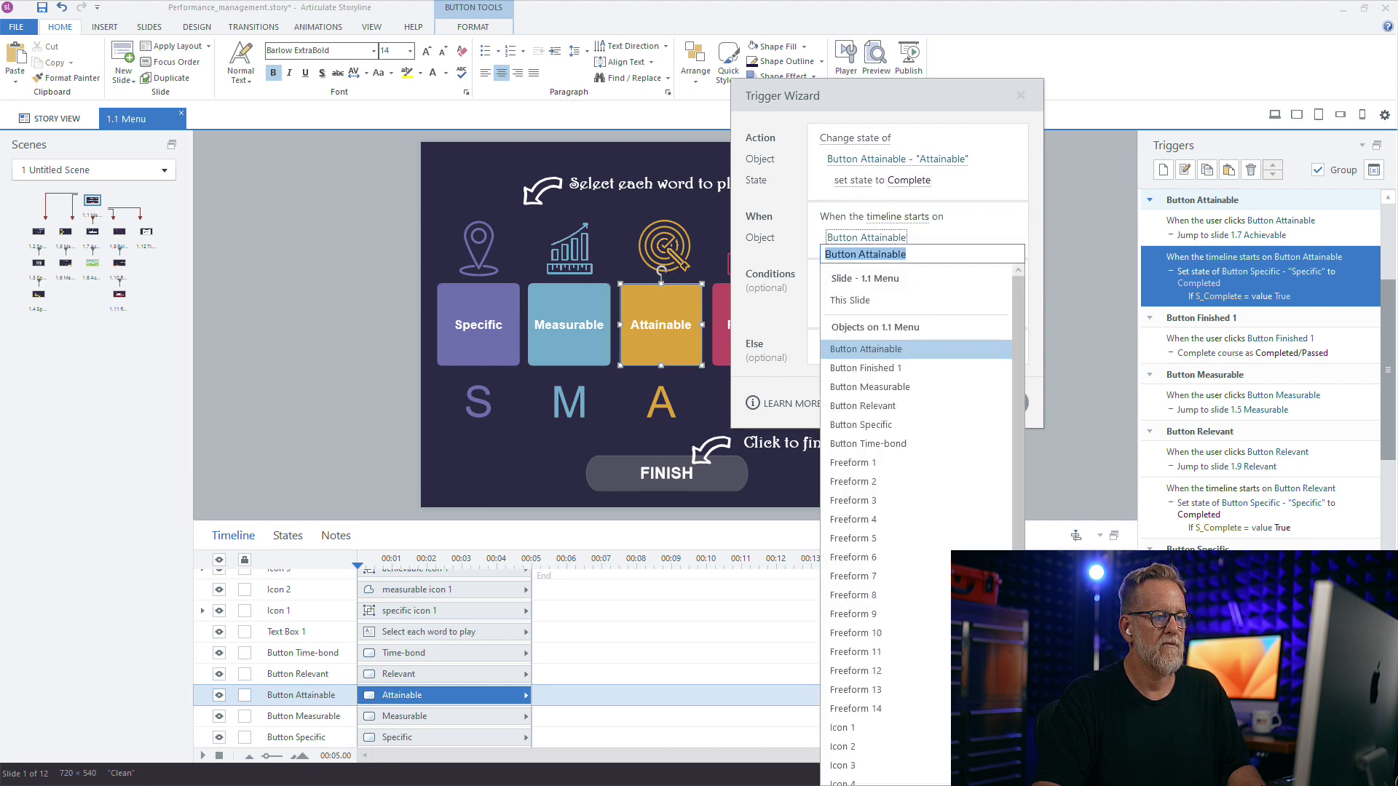
click(849, 300)
click(854, 274)
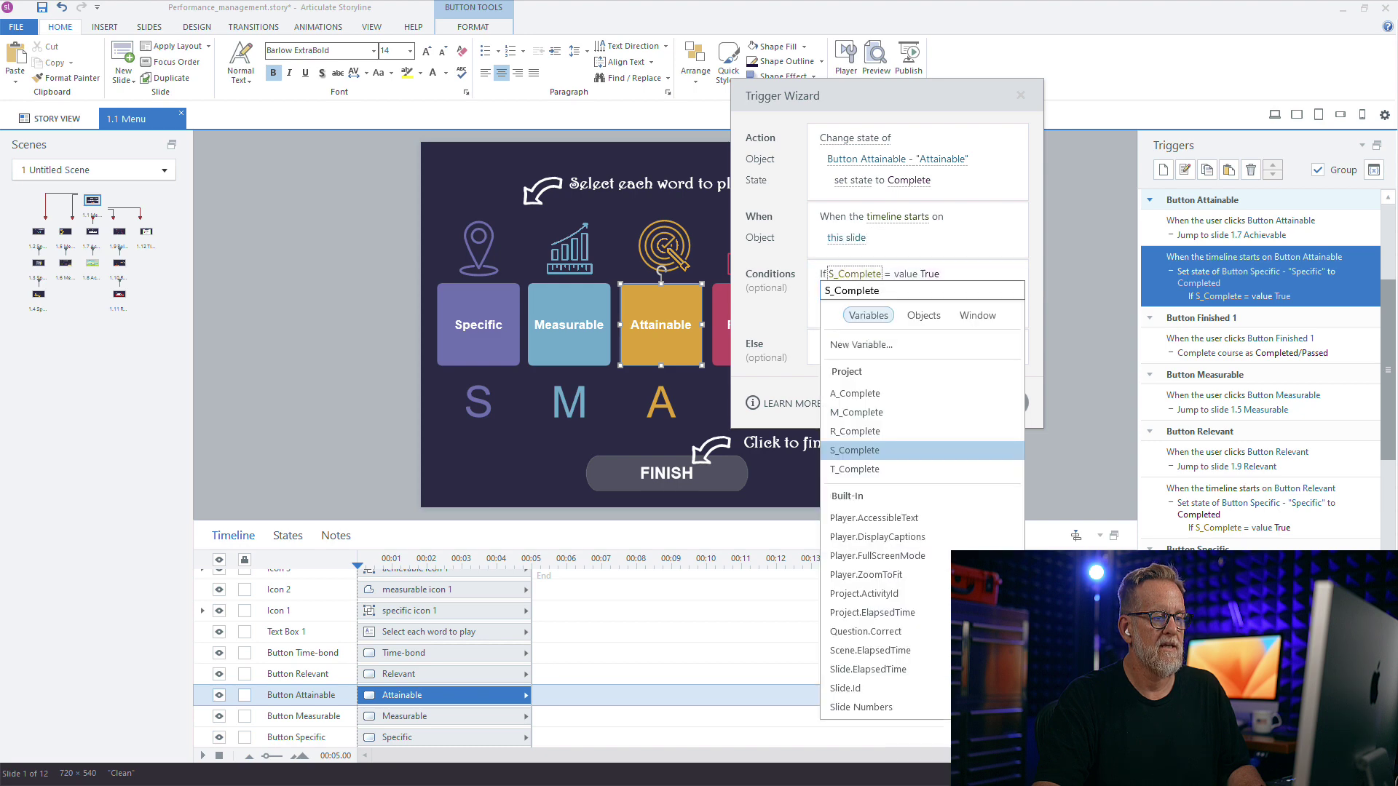
click(859, 393)
click(938, 402)
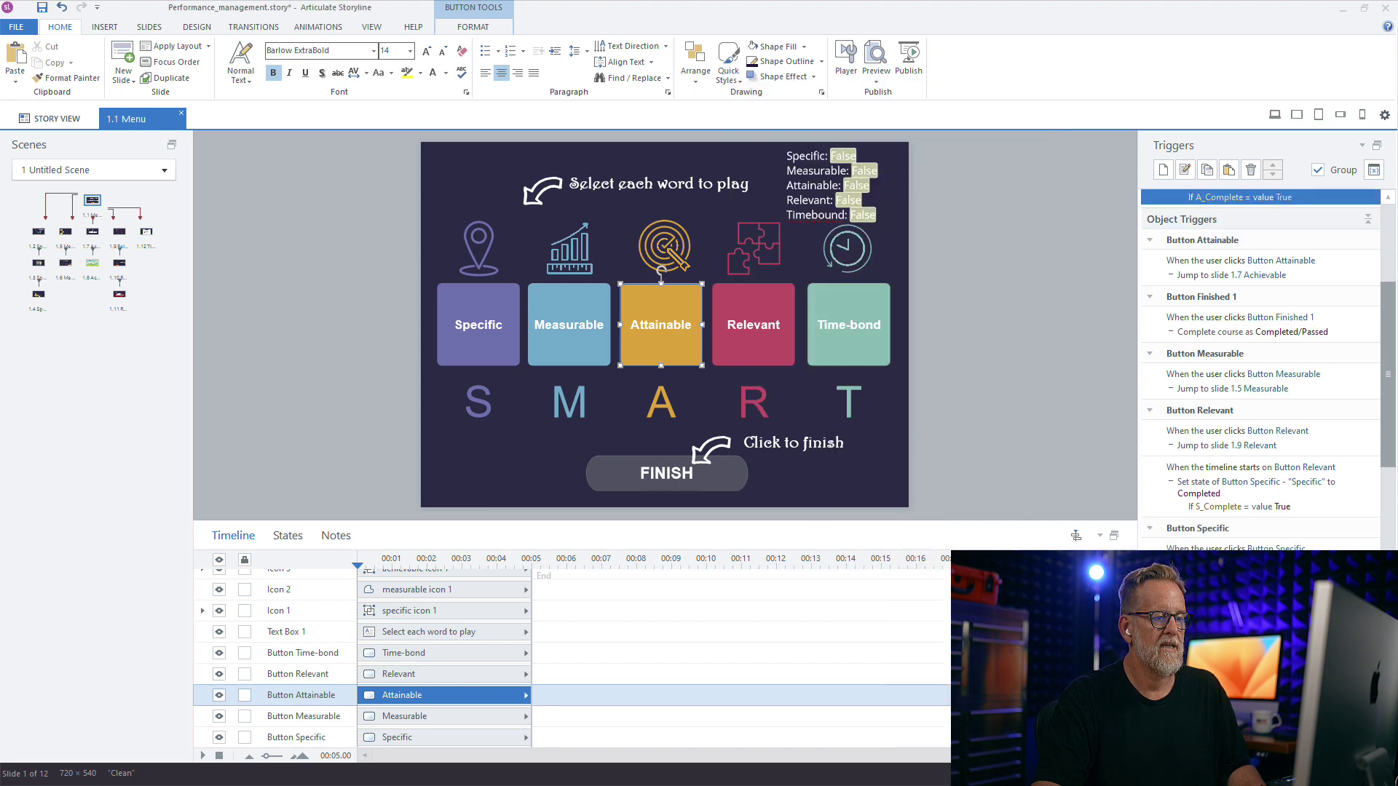
Edit the trigger pasted on the Relevant button so it sets Button Relevant to the Complete state.
click(1200, 411)
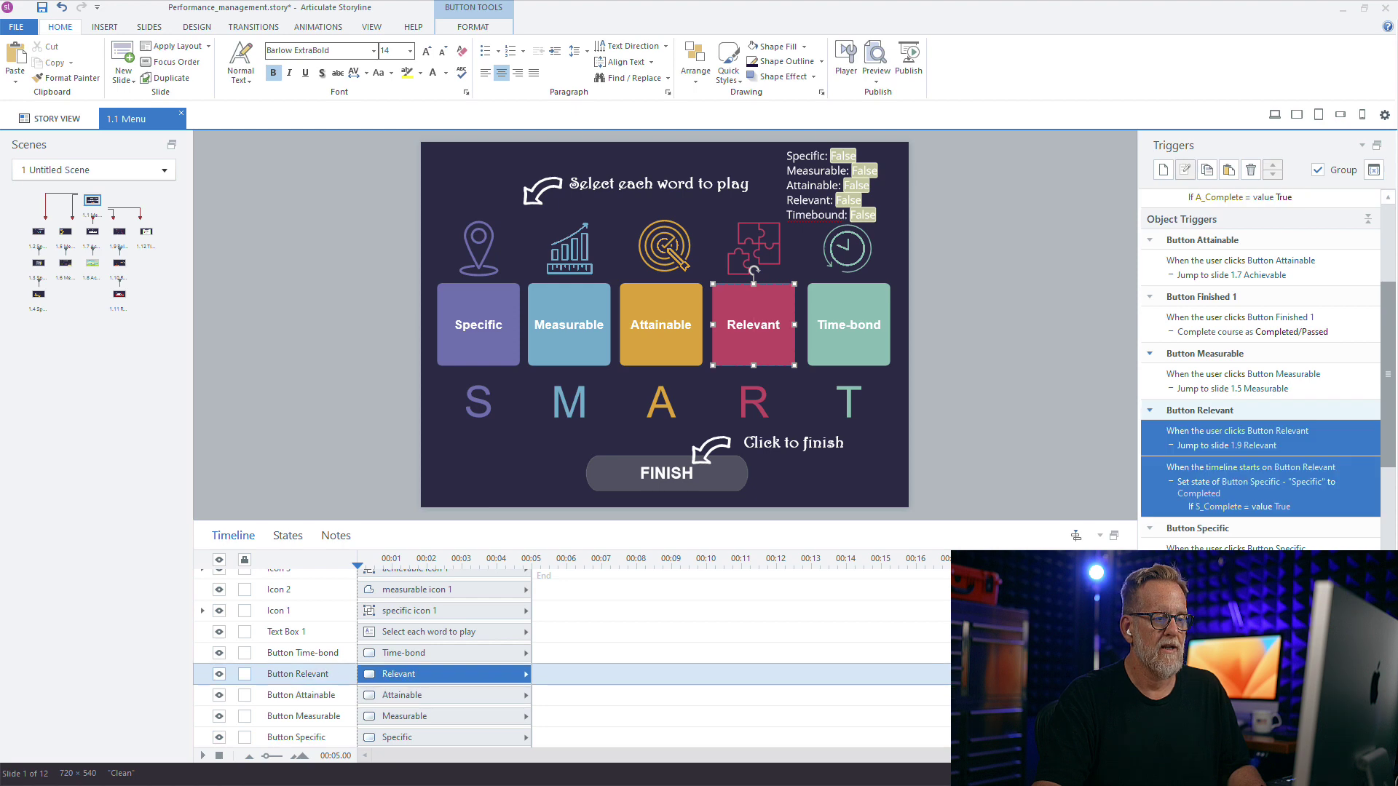
click(1157, 494)
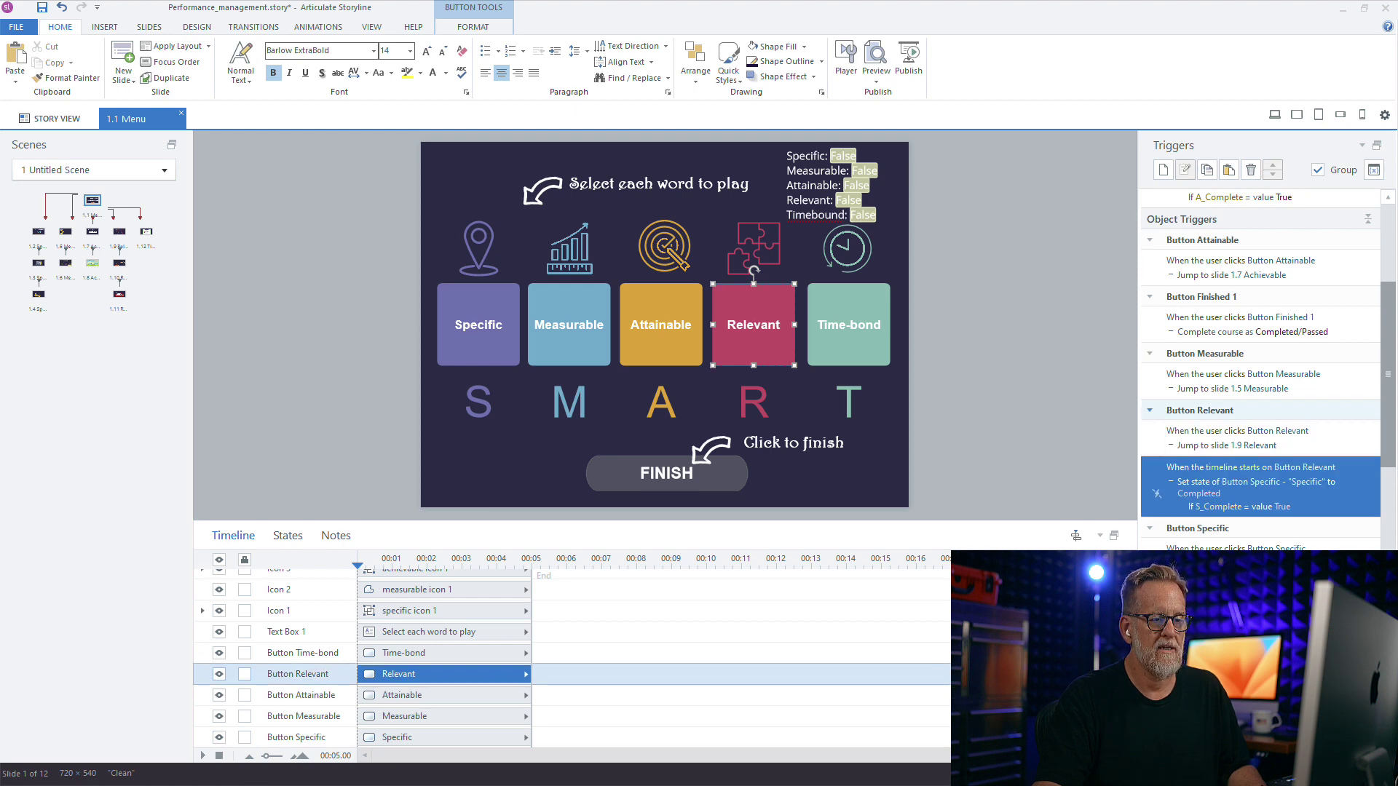
double_click(1157, 493)
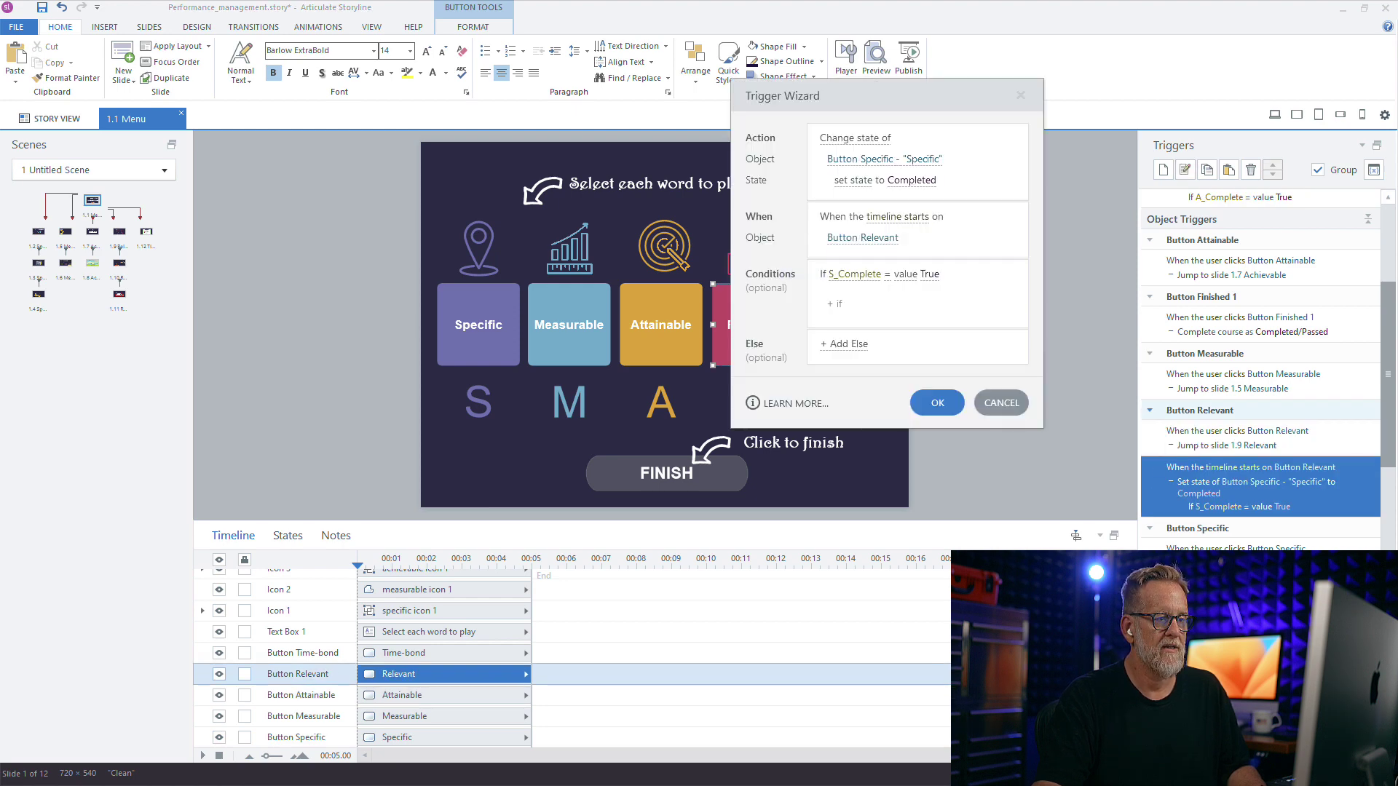
drag(911, 95, 996, 101)
click(970, 164)
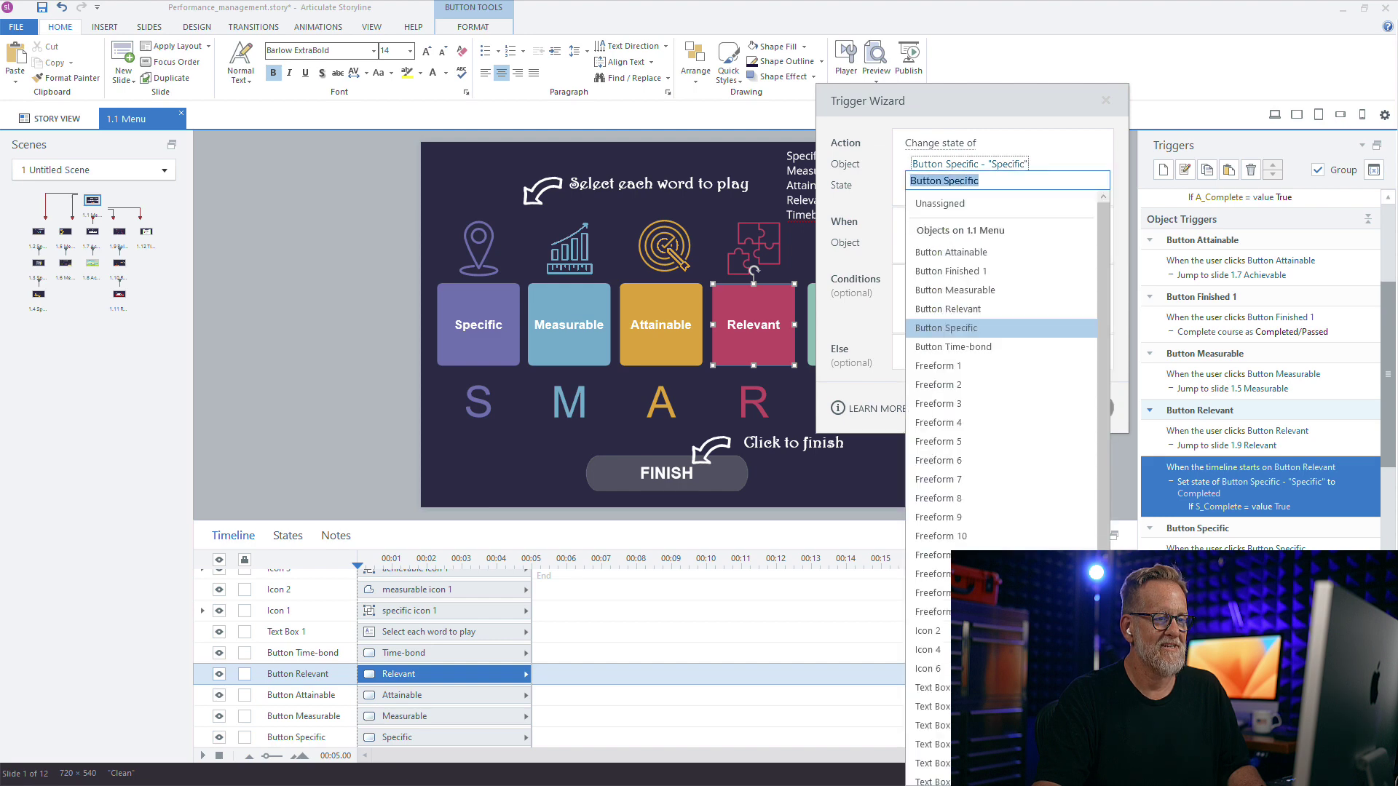
click(998, 310)
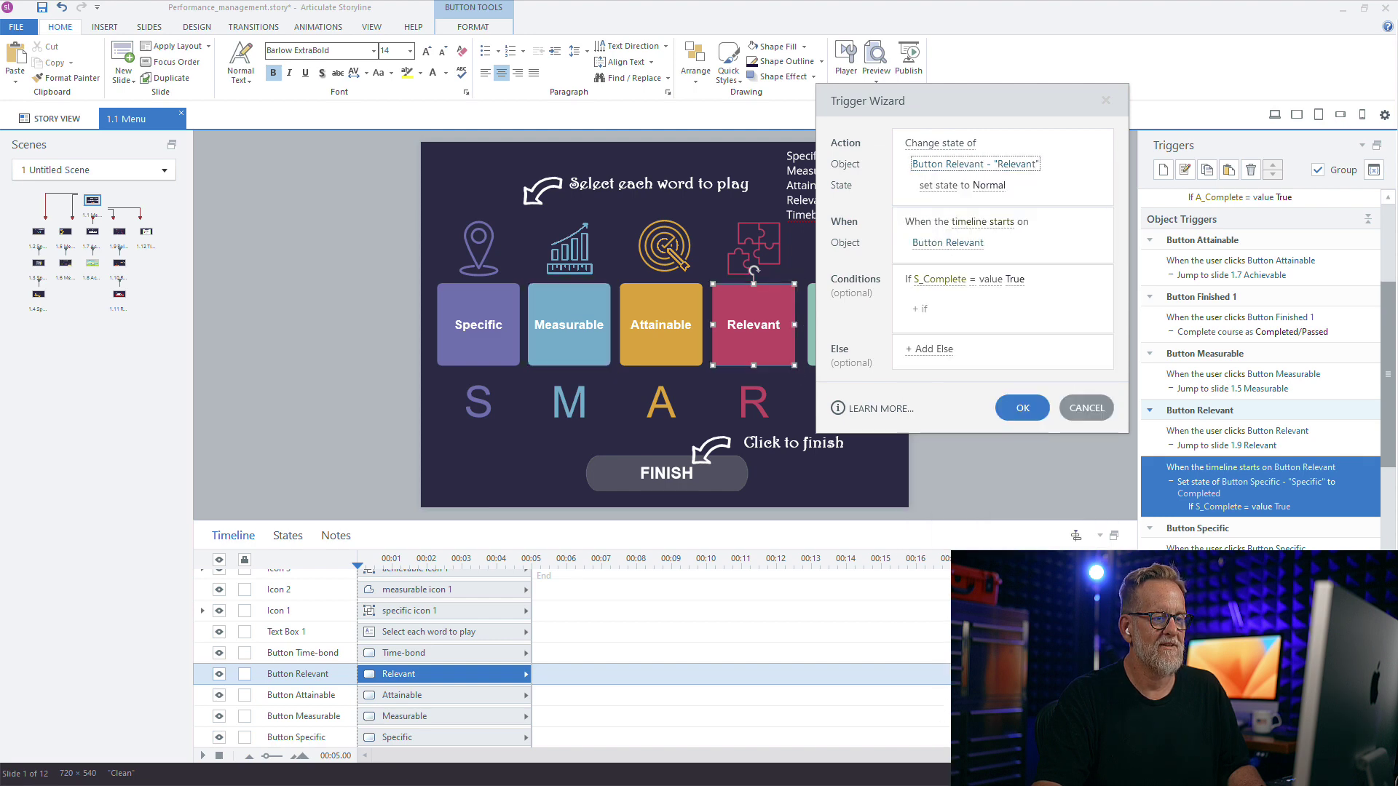
click(989, 185)
click(940, 248)
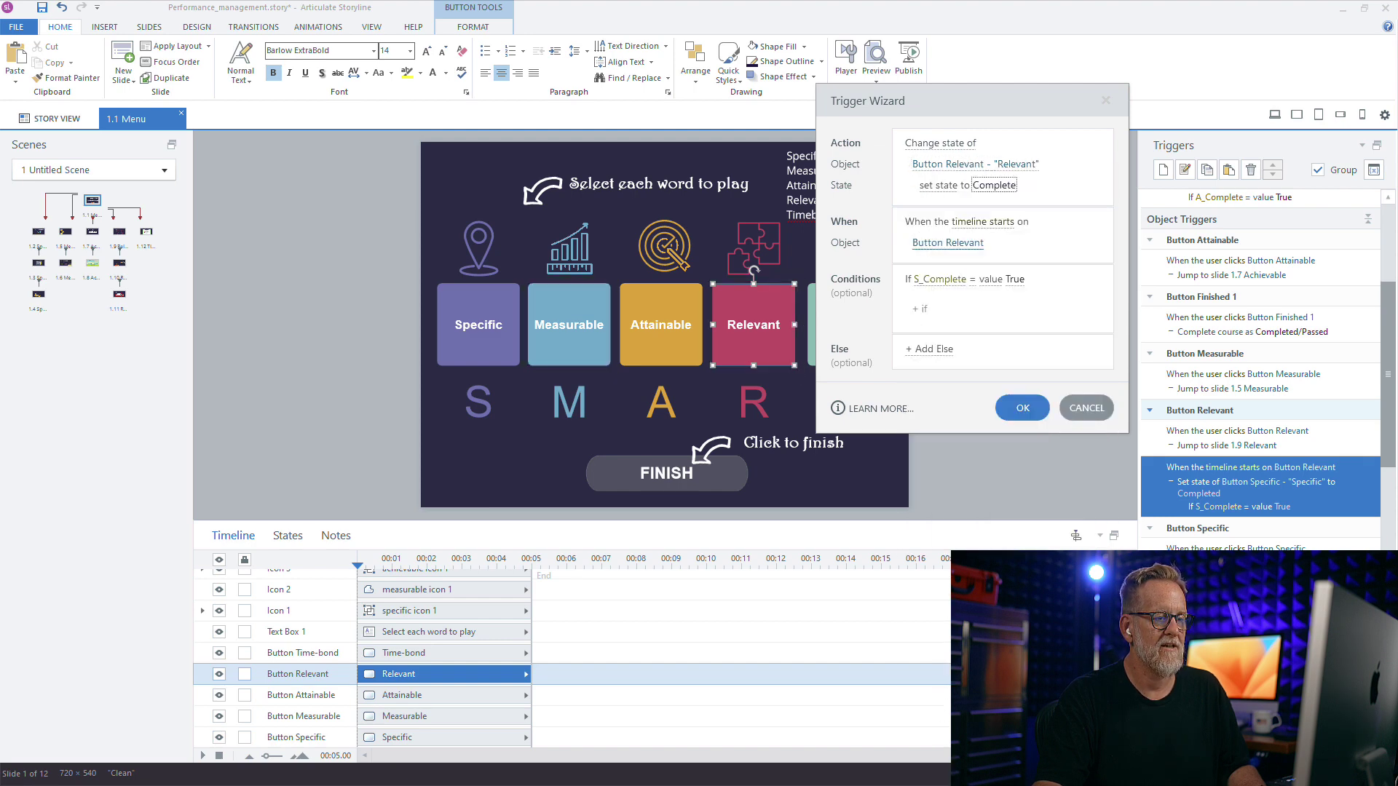
Make the Relevant trigger run when this slide's timeline starts, base its condition on R_Complete, and save it.
click(948, 243)
click(935, 305)
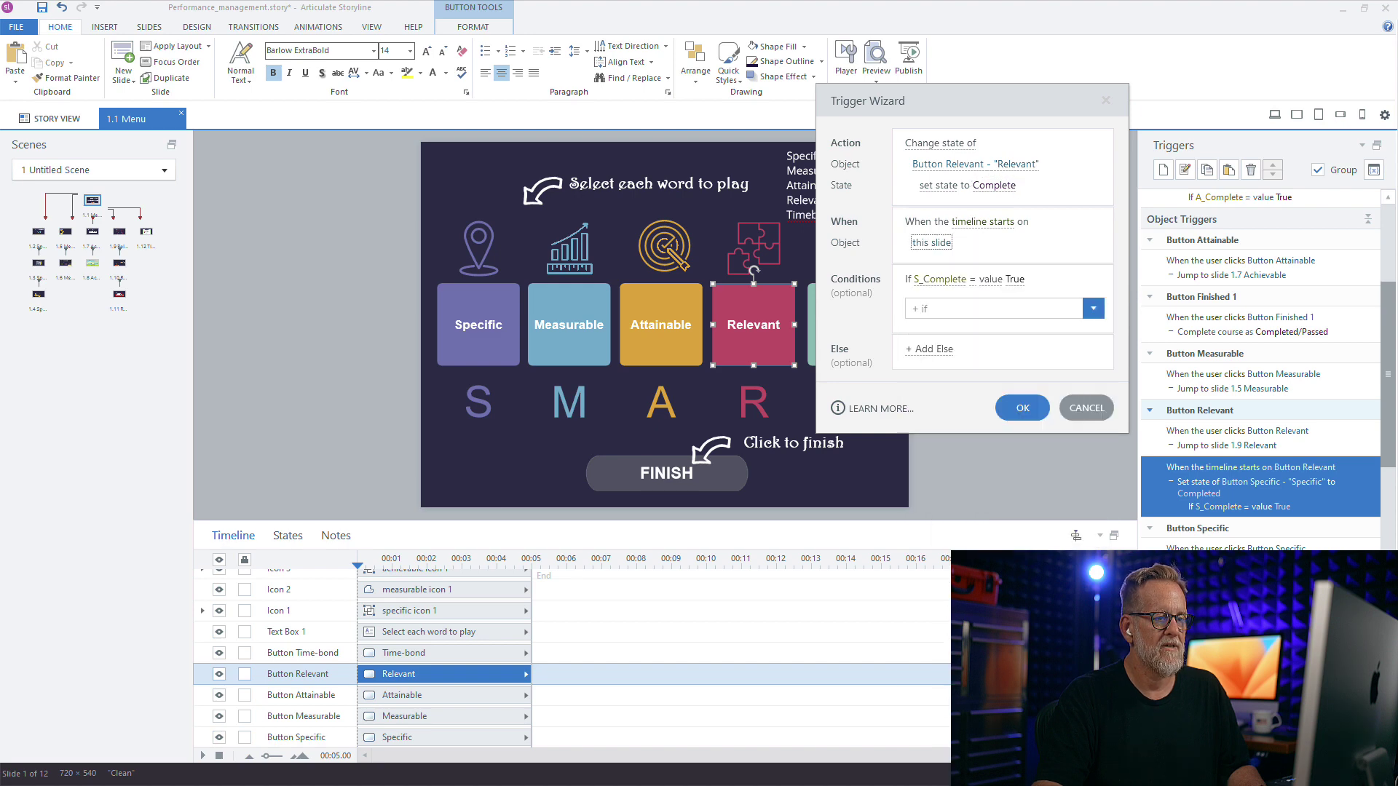
click(940, 279)
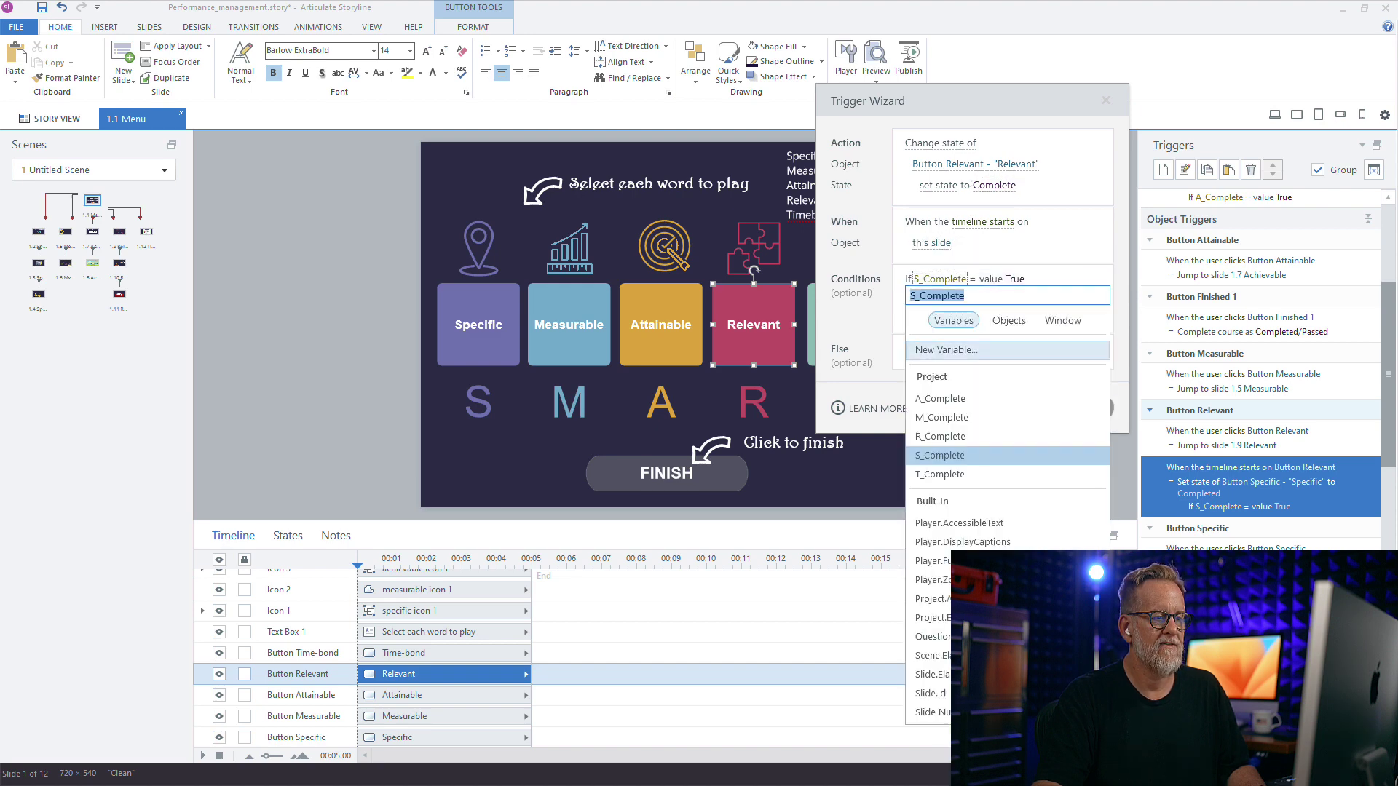
click(944, 436)
click(1022, 408)
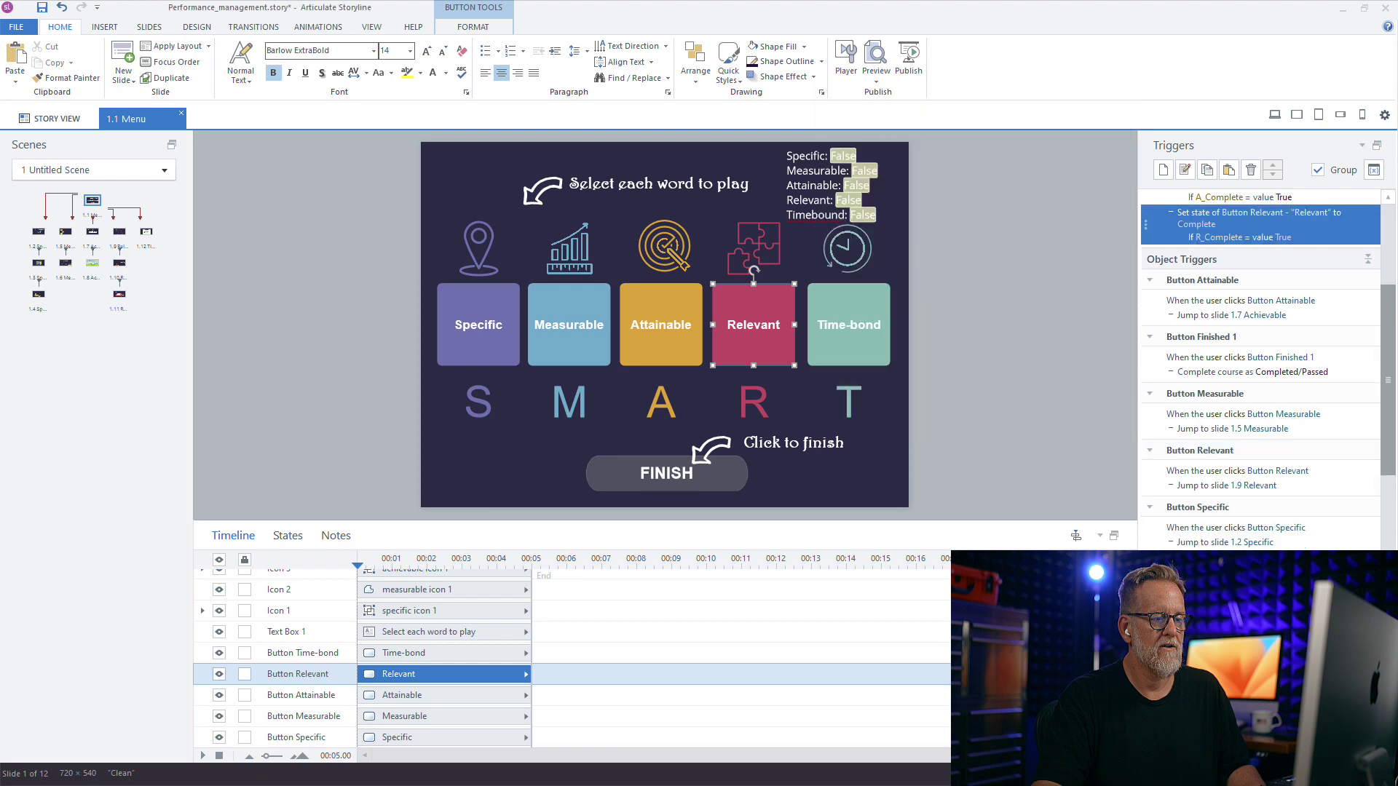
Edit the trigger pasted on the Time-bond button so it sets Button Time-bond to the Complete state.
click(848, 342)
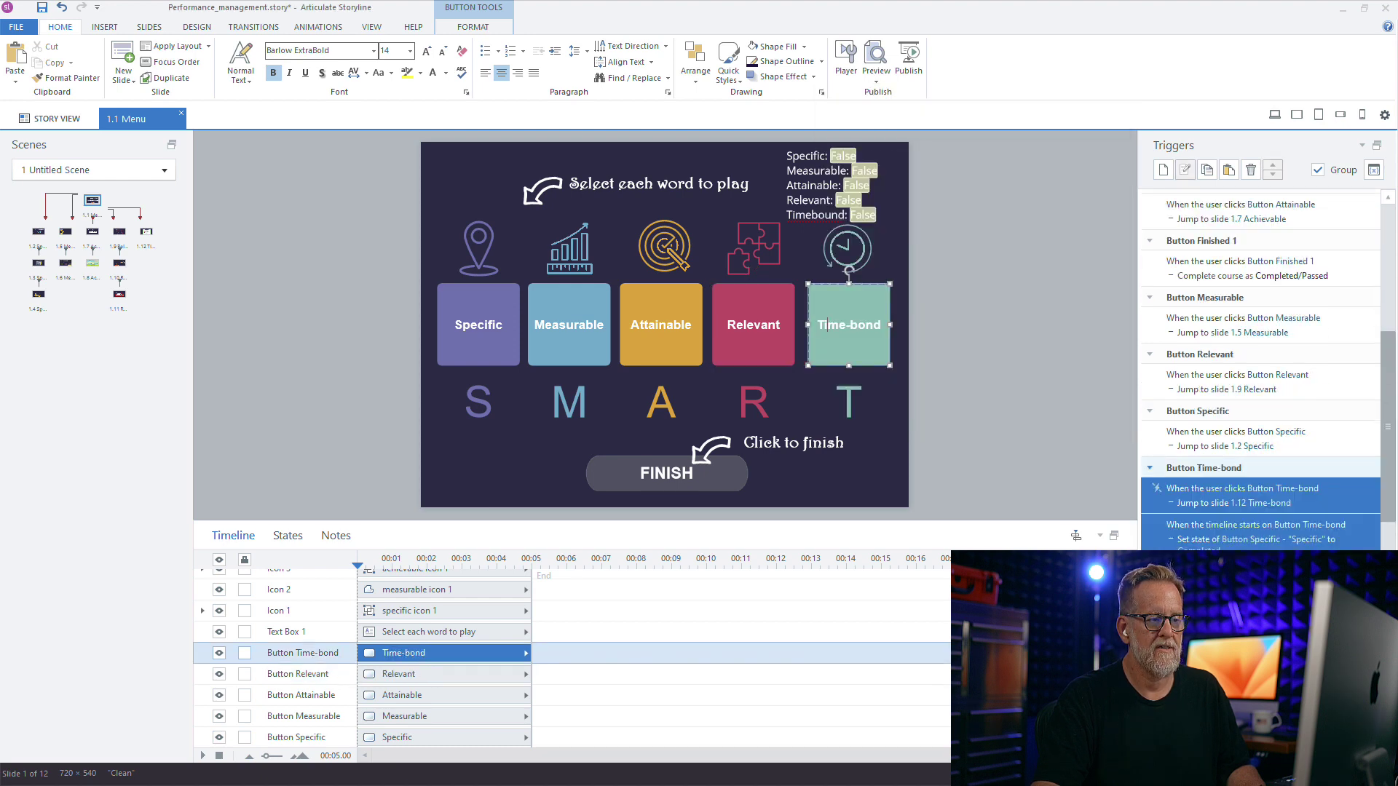
click(1254, 533)
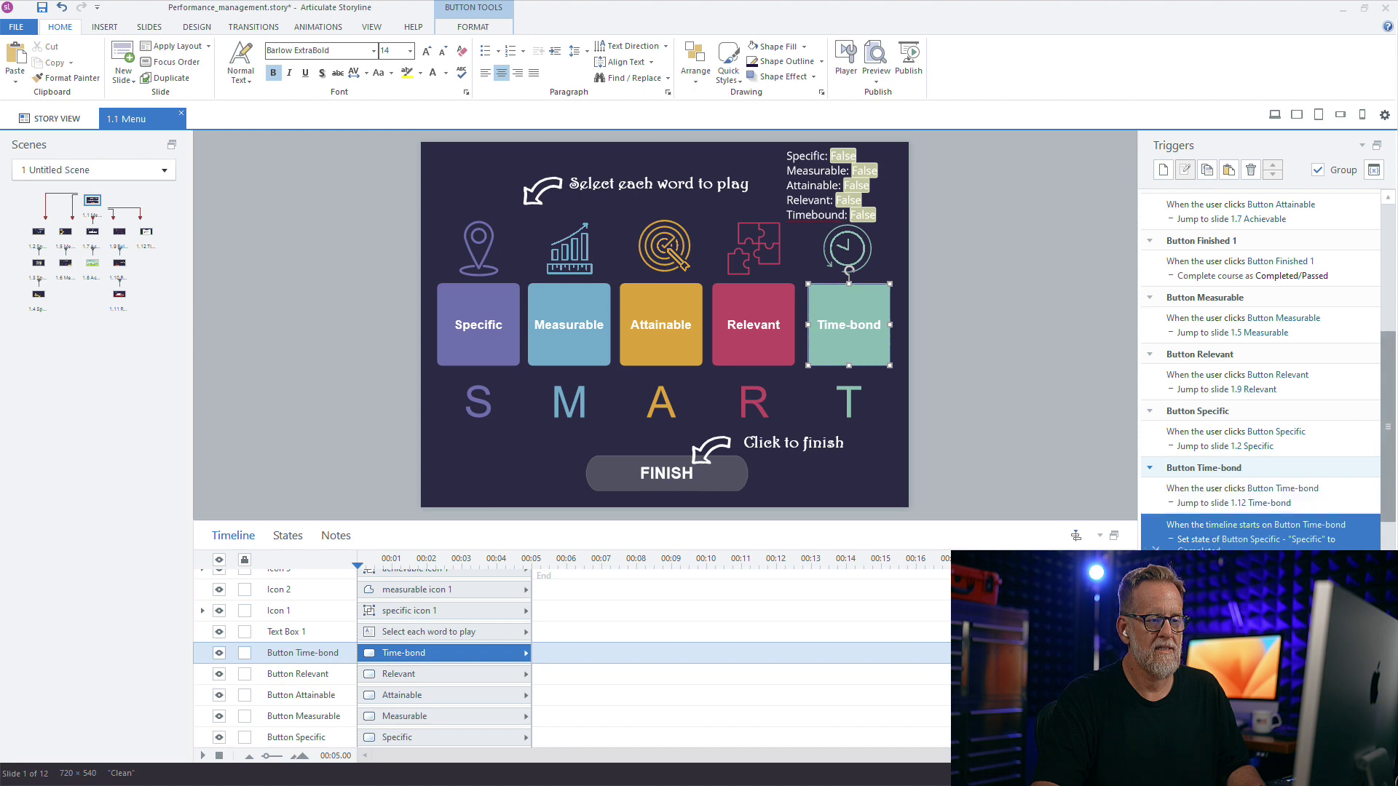
click(1185, 170)
click(969, 165)
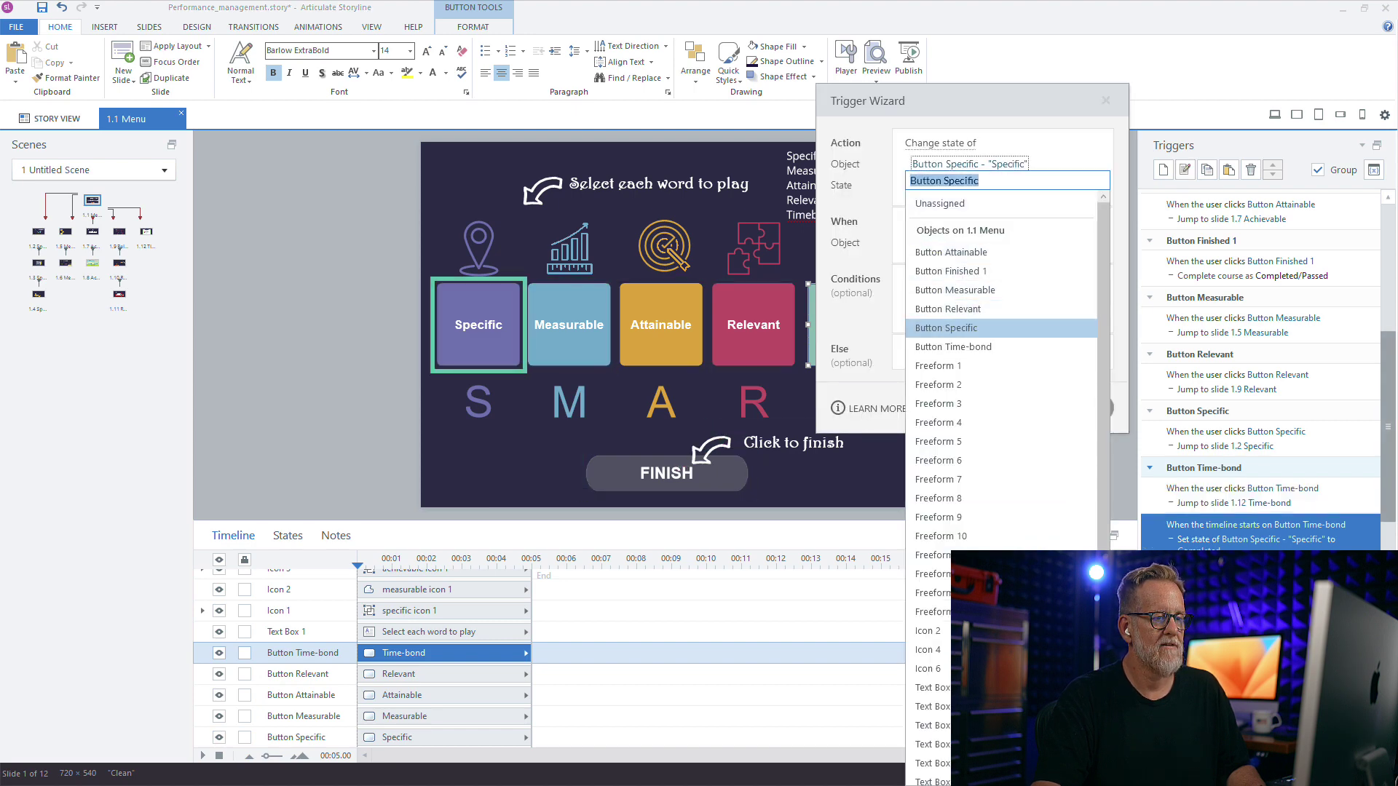
click(953, 346)
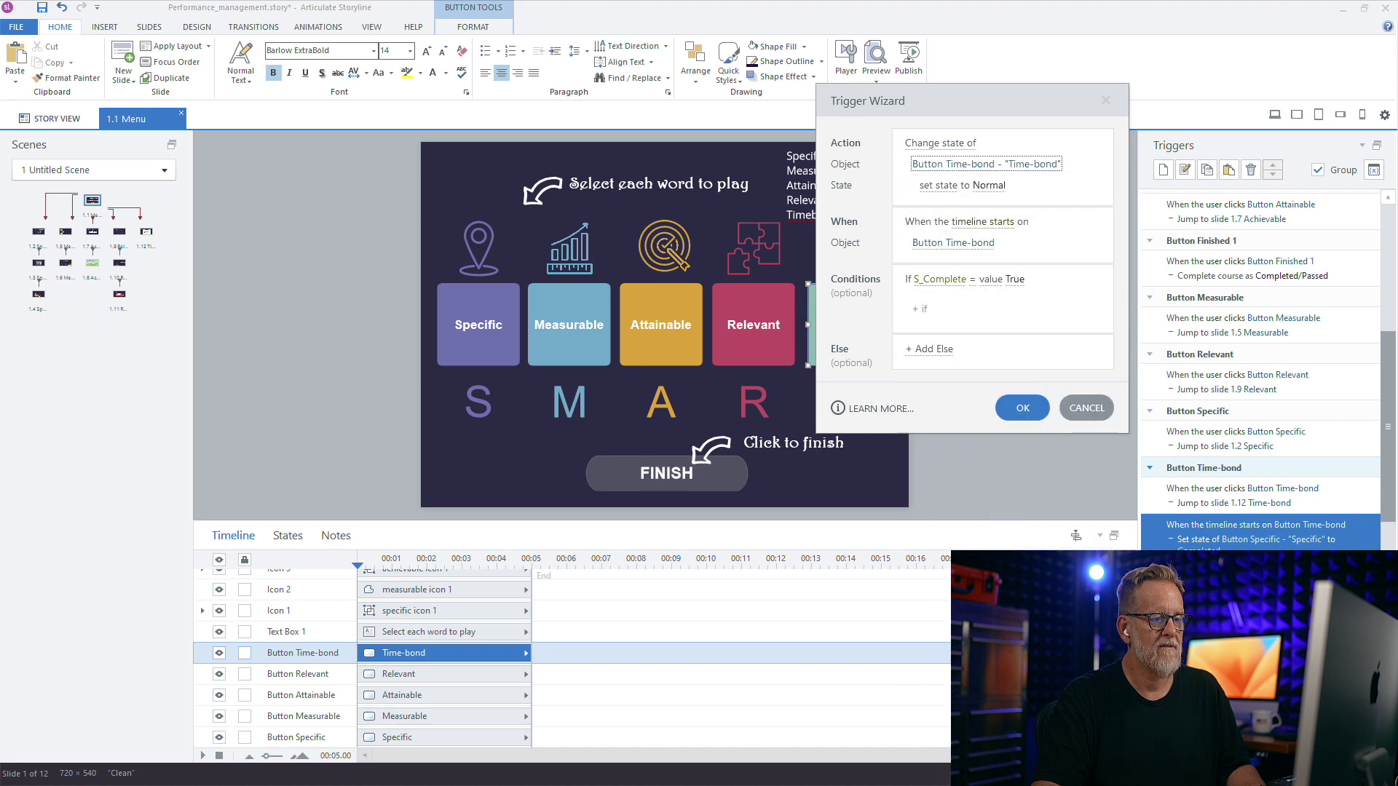
click(989, 185)
click(940, 248)
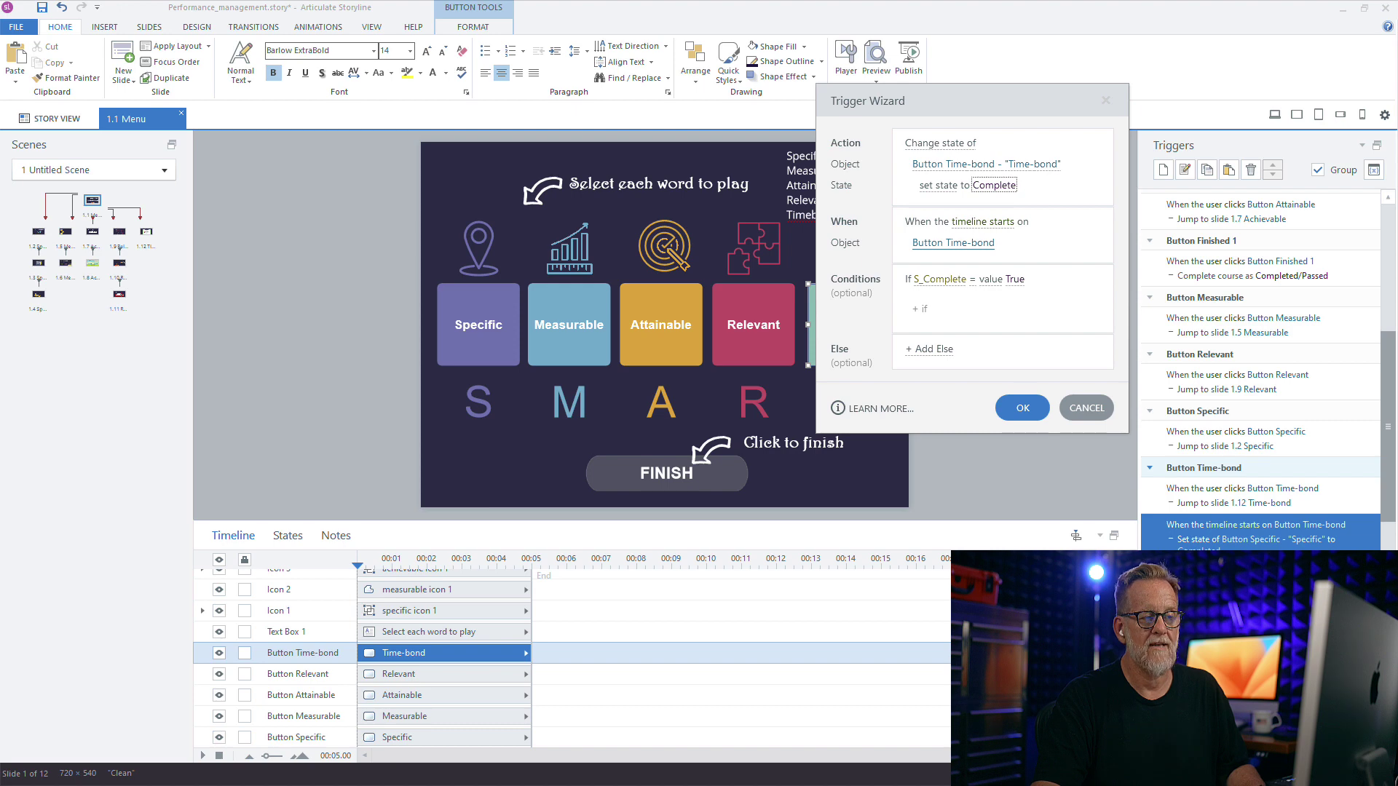
Make the Time-bond trigger run when this slide's timeline starts, base its condition on T_Complete, and save it.
click(953, 243)
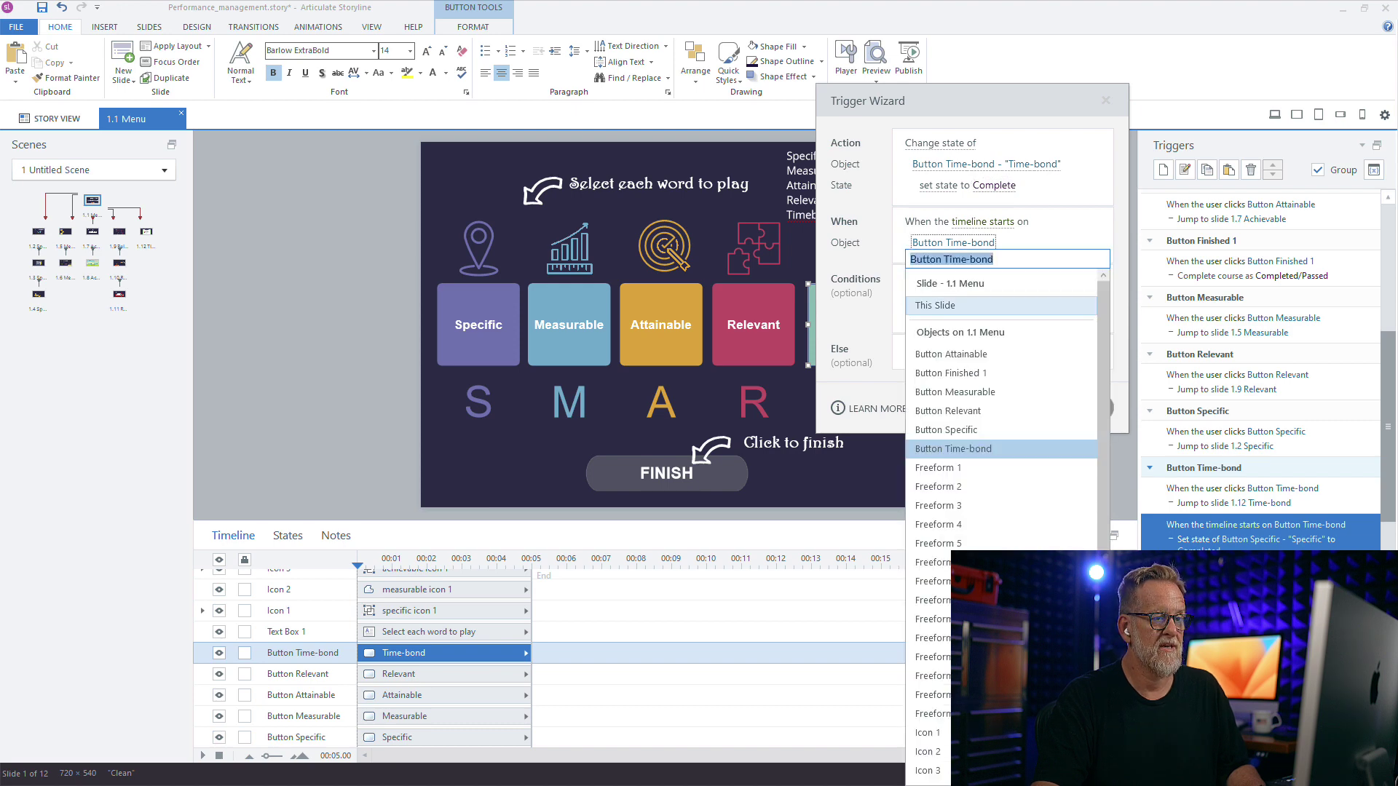
click(936, 306)
click(940, 280)
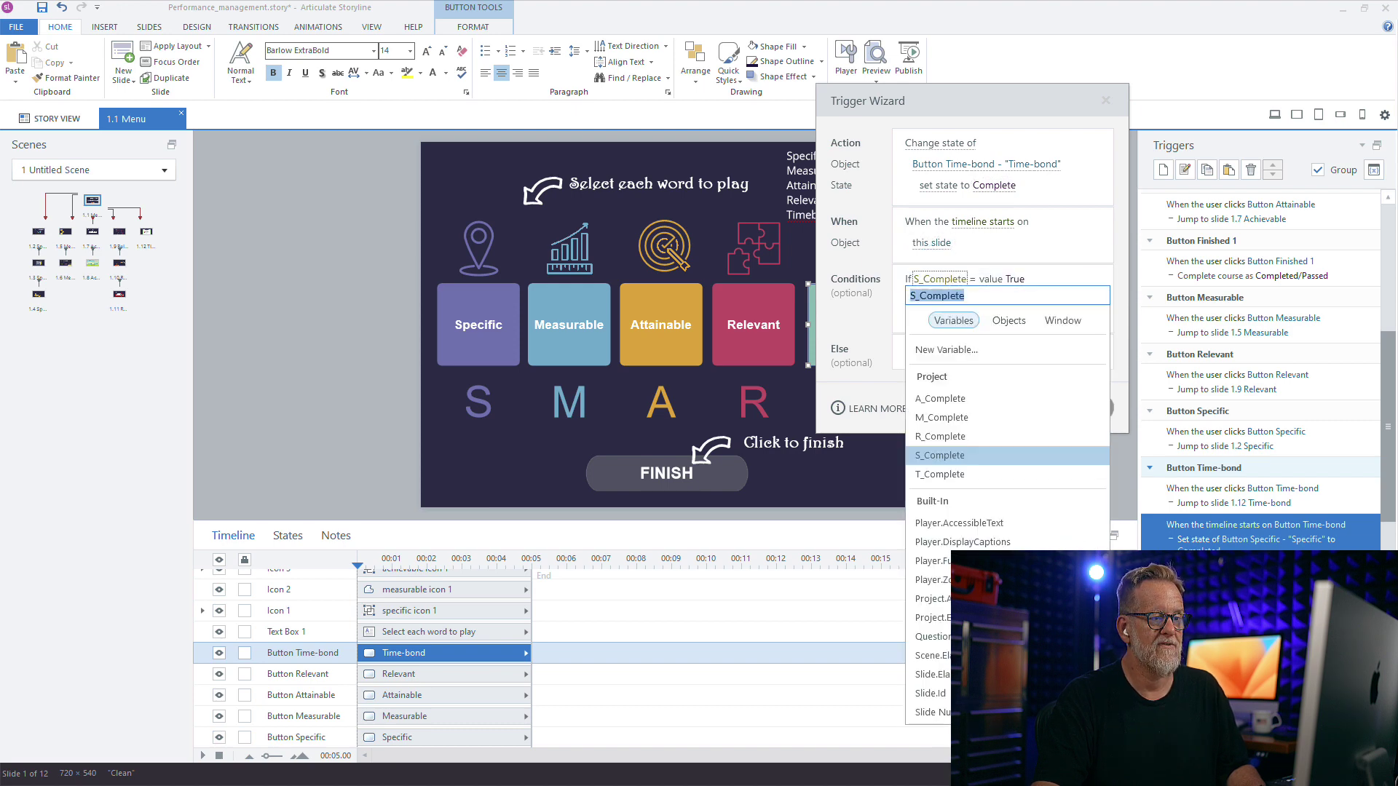
click(940, 475)
click(1024, 409)
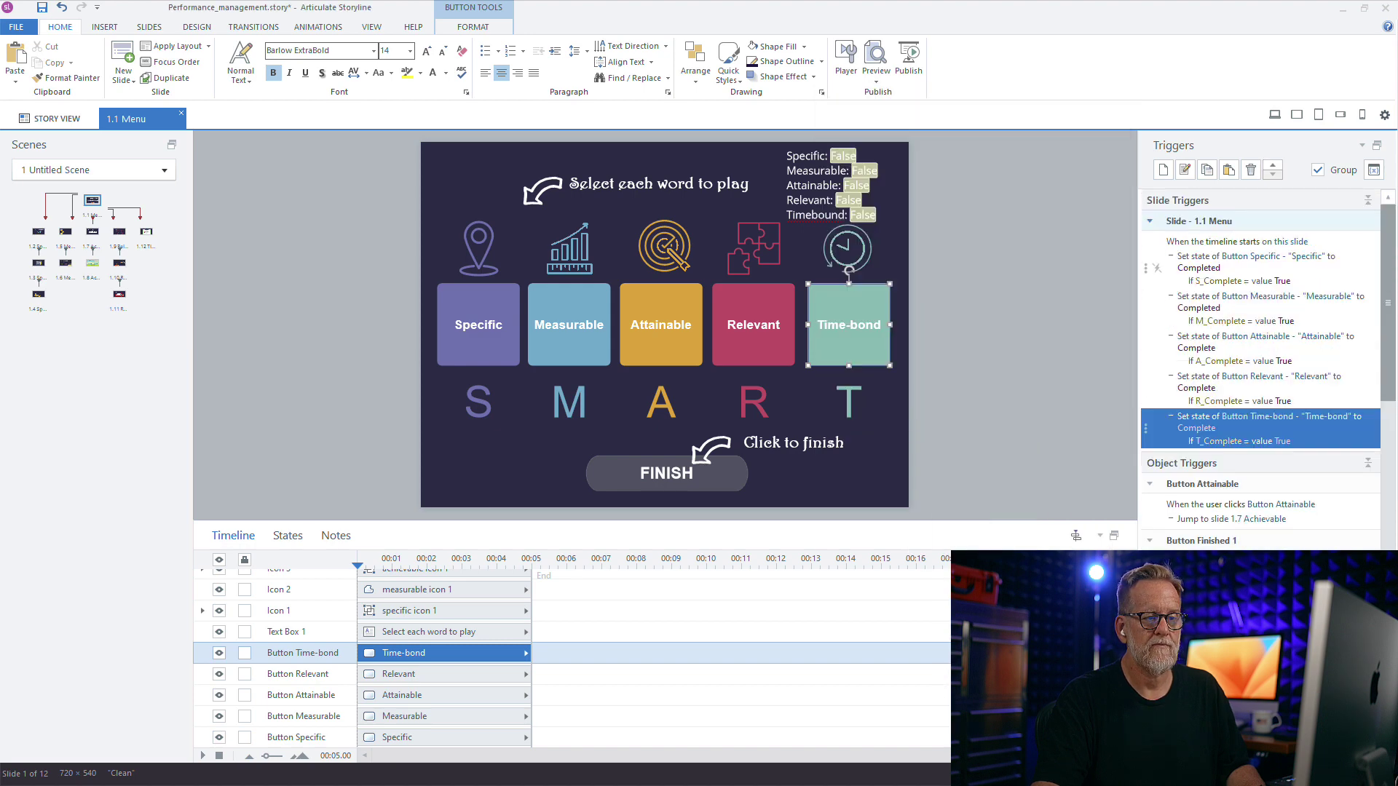
Review the Menu slide's timeline-start triggers for Specific, Measurable, Attainable, Relevant and Time-bond one by one.
click(1263, 269)
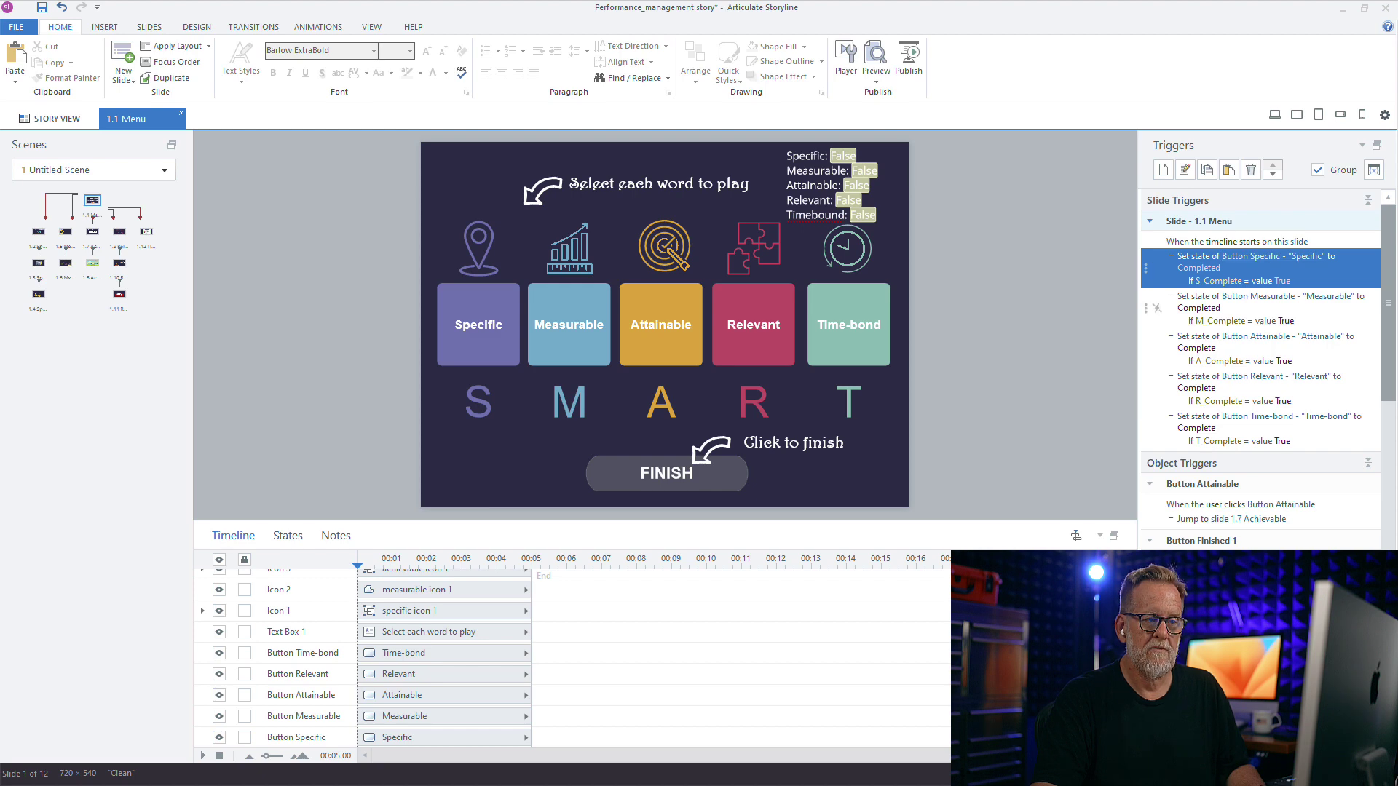
click(1264, 309)
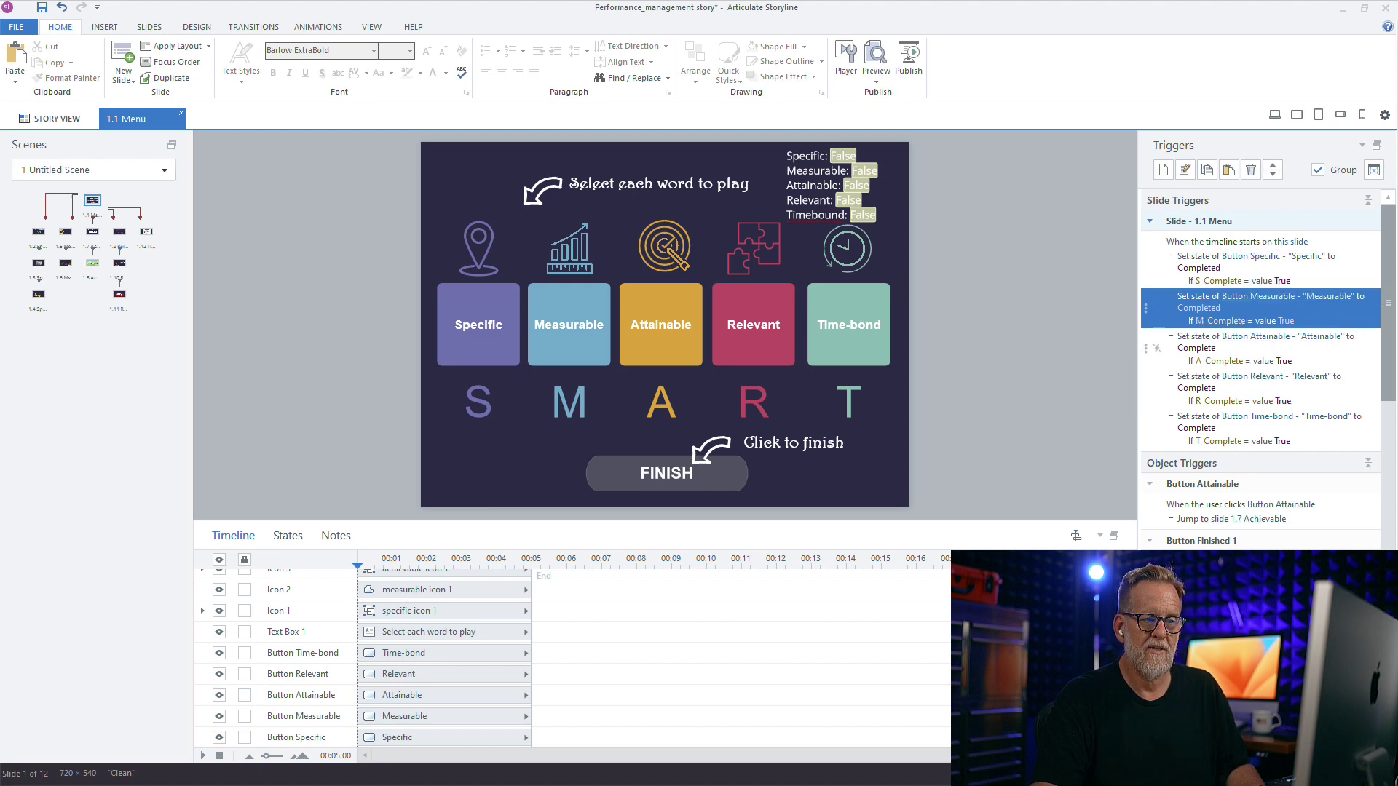
click(1264, 349)
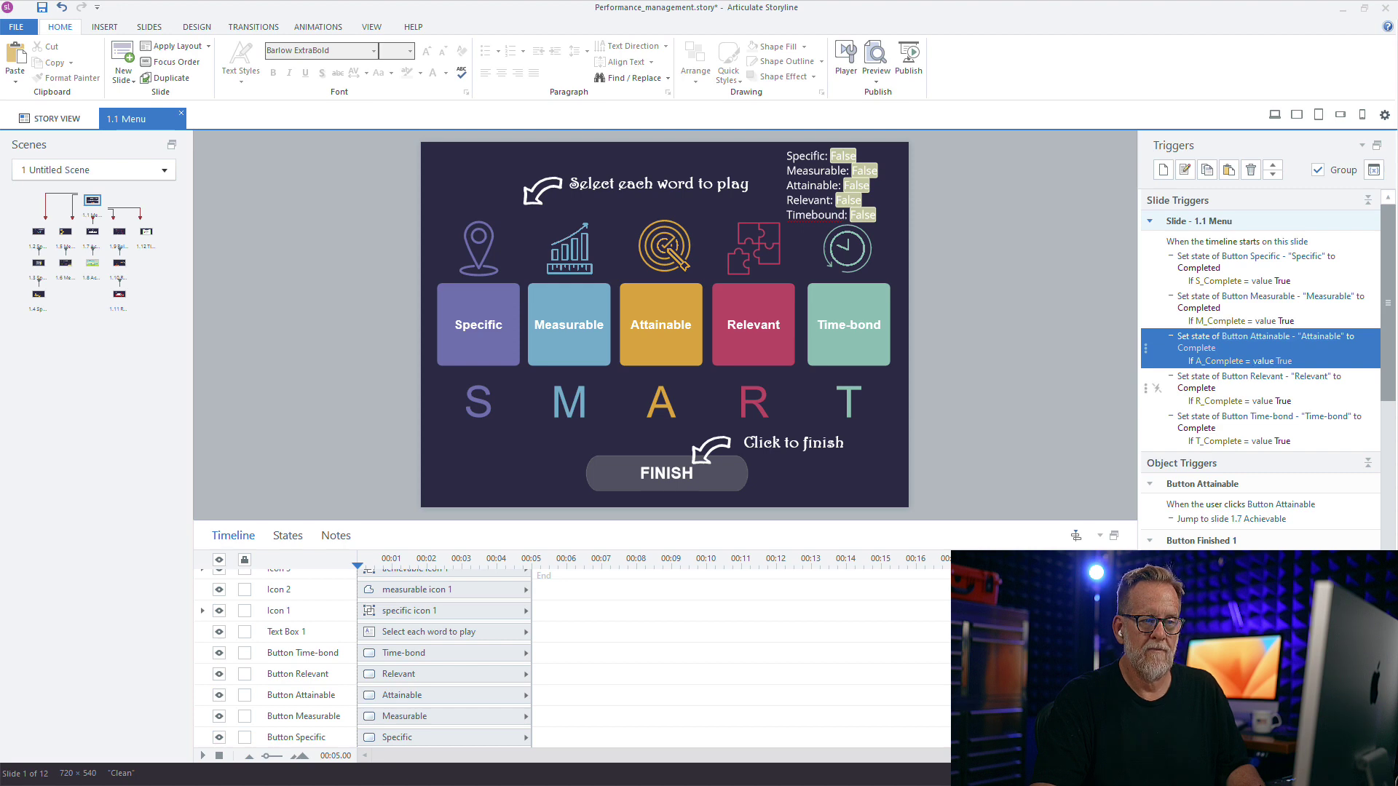
click(1243, 389)
click(1267, 429)
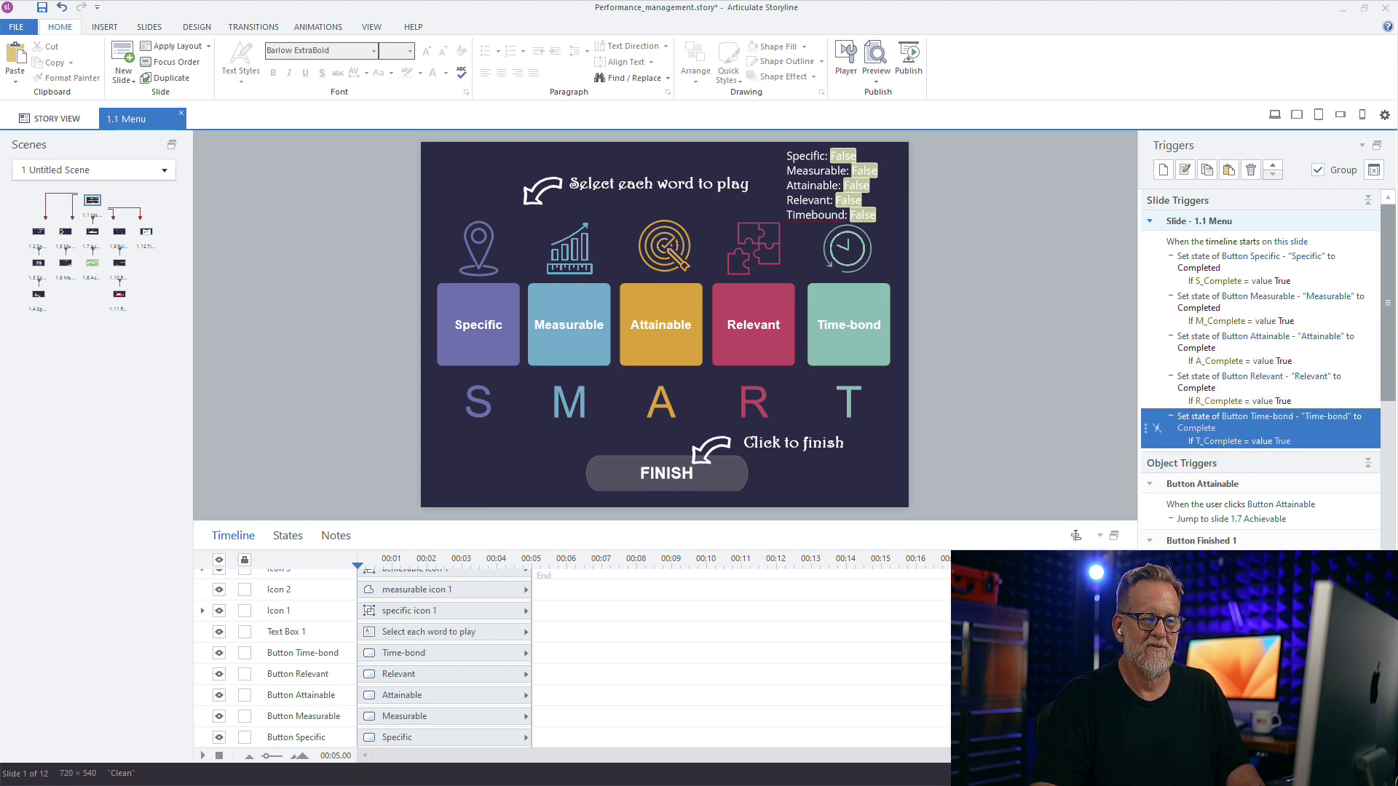
Create a trigger that sets the FINISH button, Button Finished 1, to Normal when its own timeline starts.
click(666, 474)
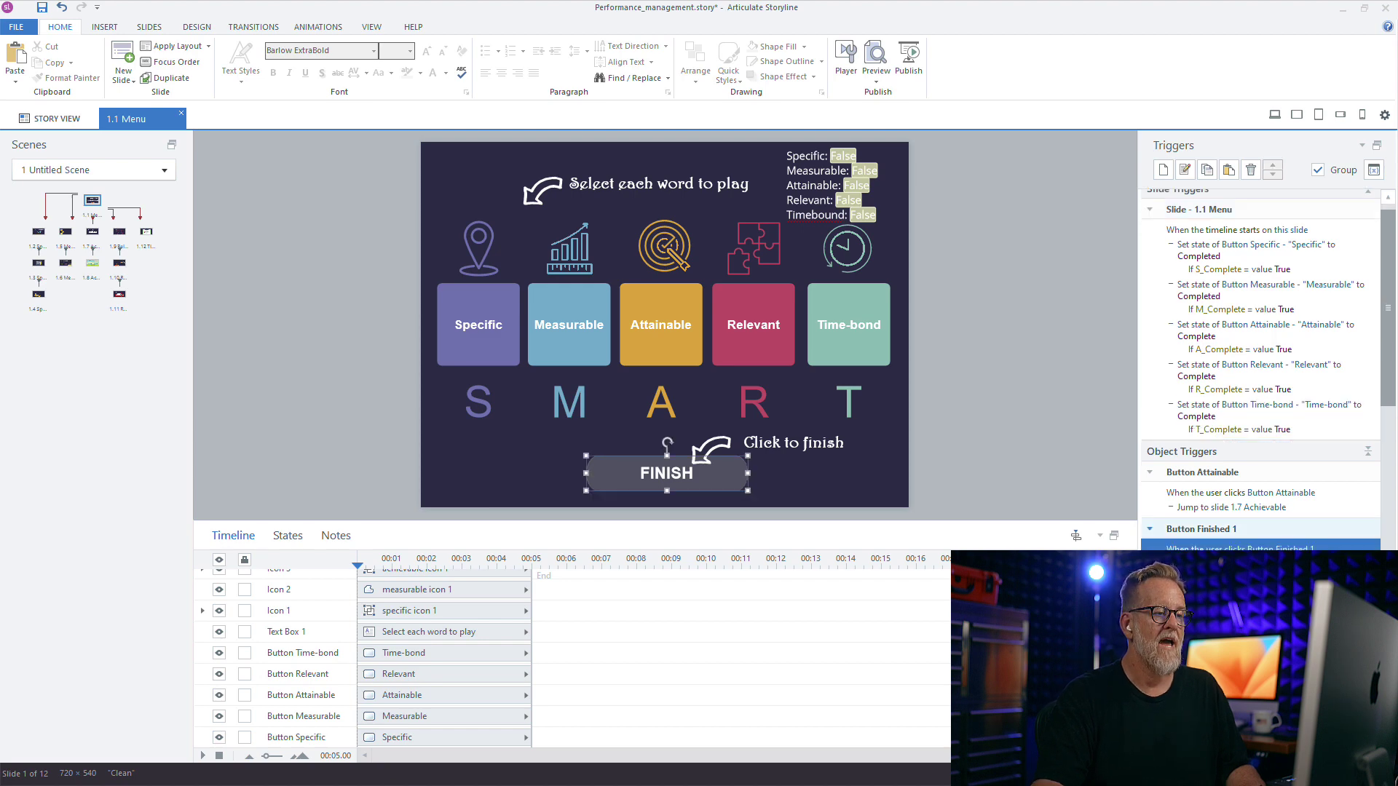
click(1163, 170)
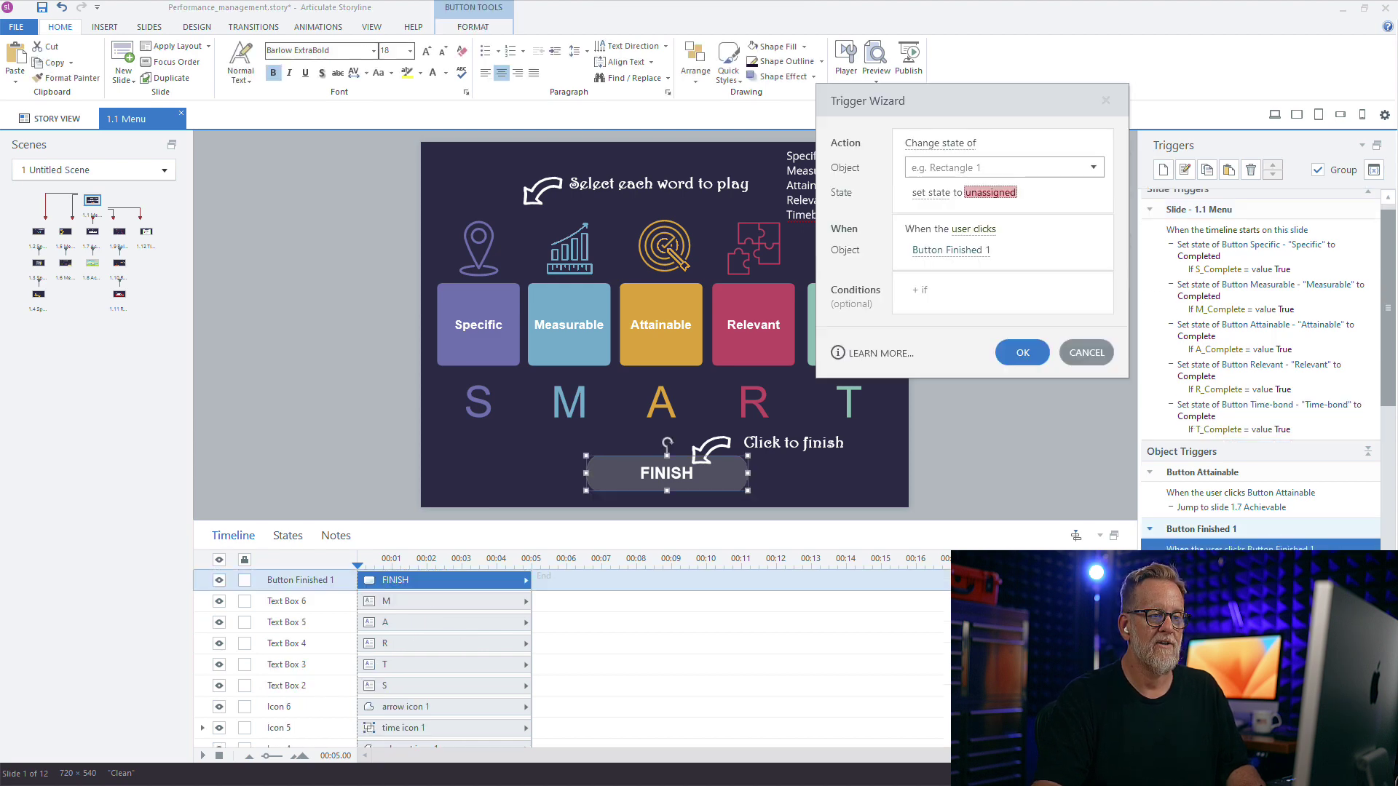
click(1093, 168)
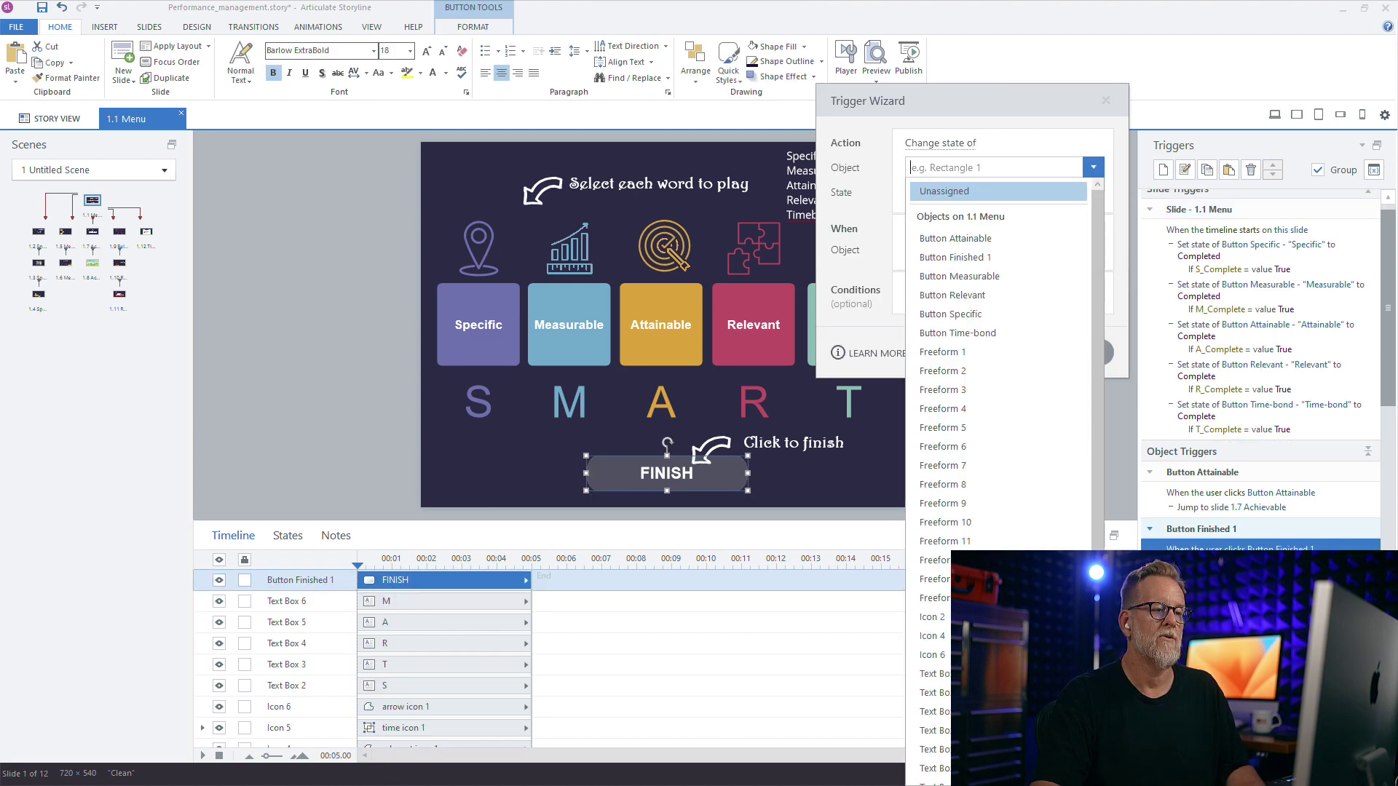
click(953, 257)
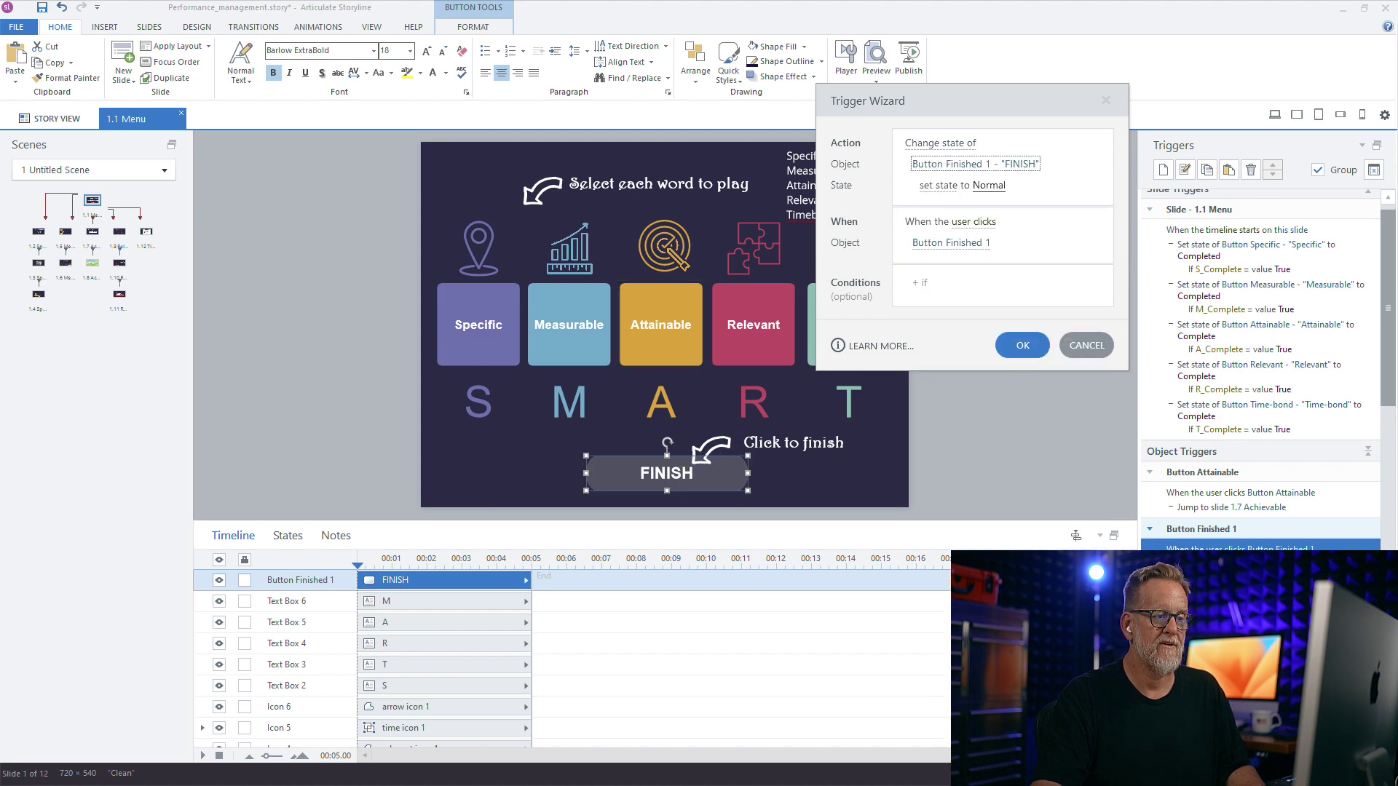
click(974, 221)
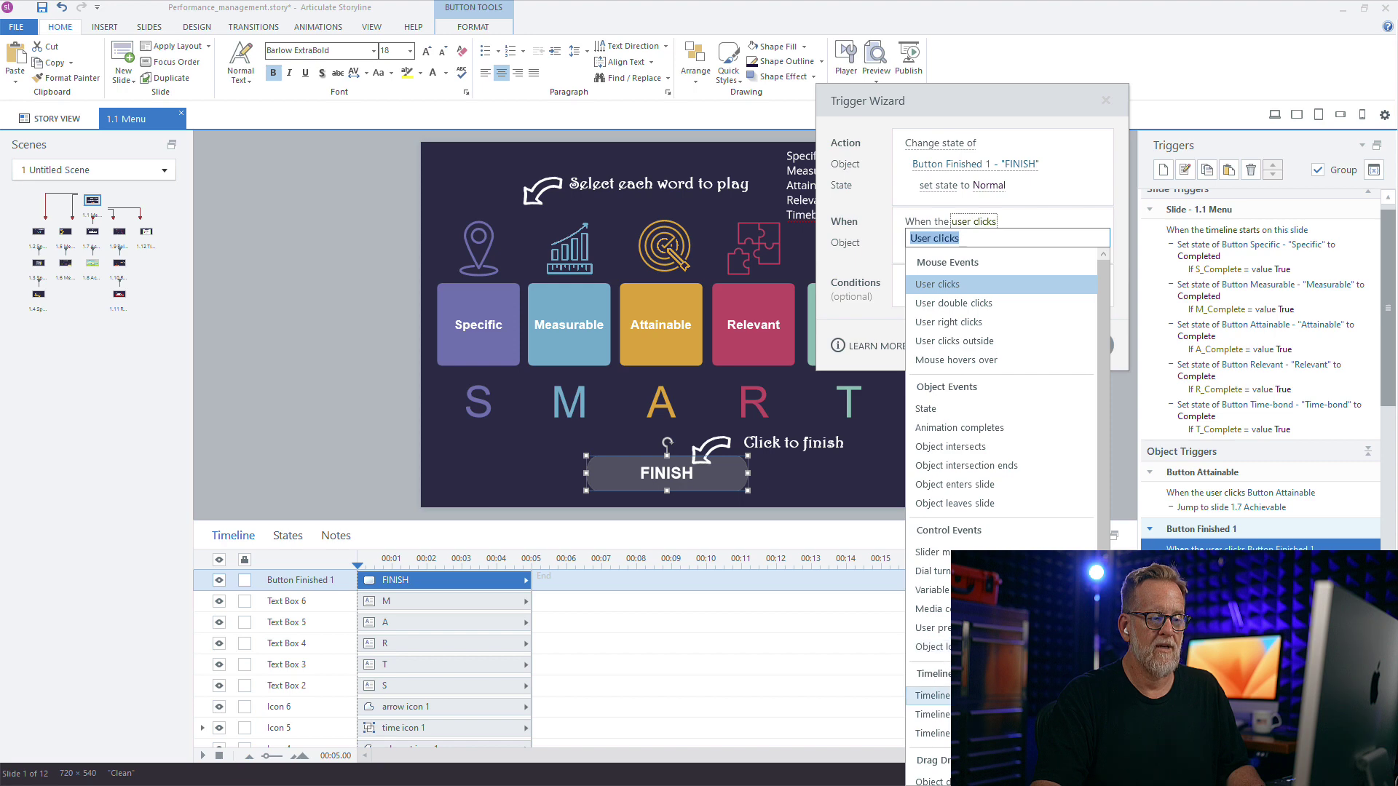
click(932, 695)
Add a condition to the FINISH button trigger requiring A_Complete to equal True.
click(919, 283)
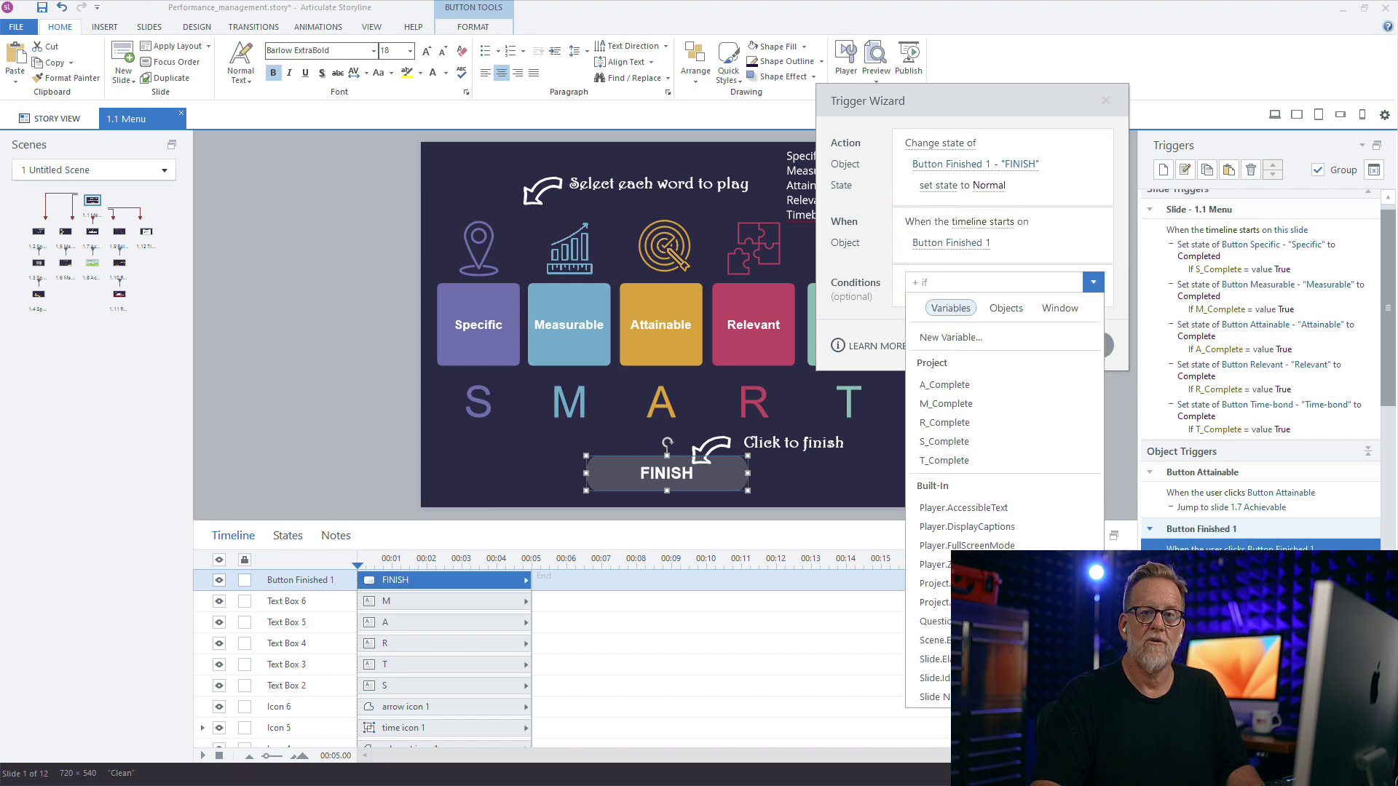
click(944, 385)
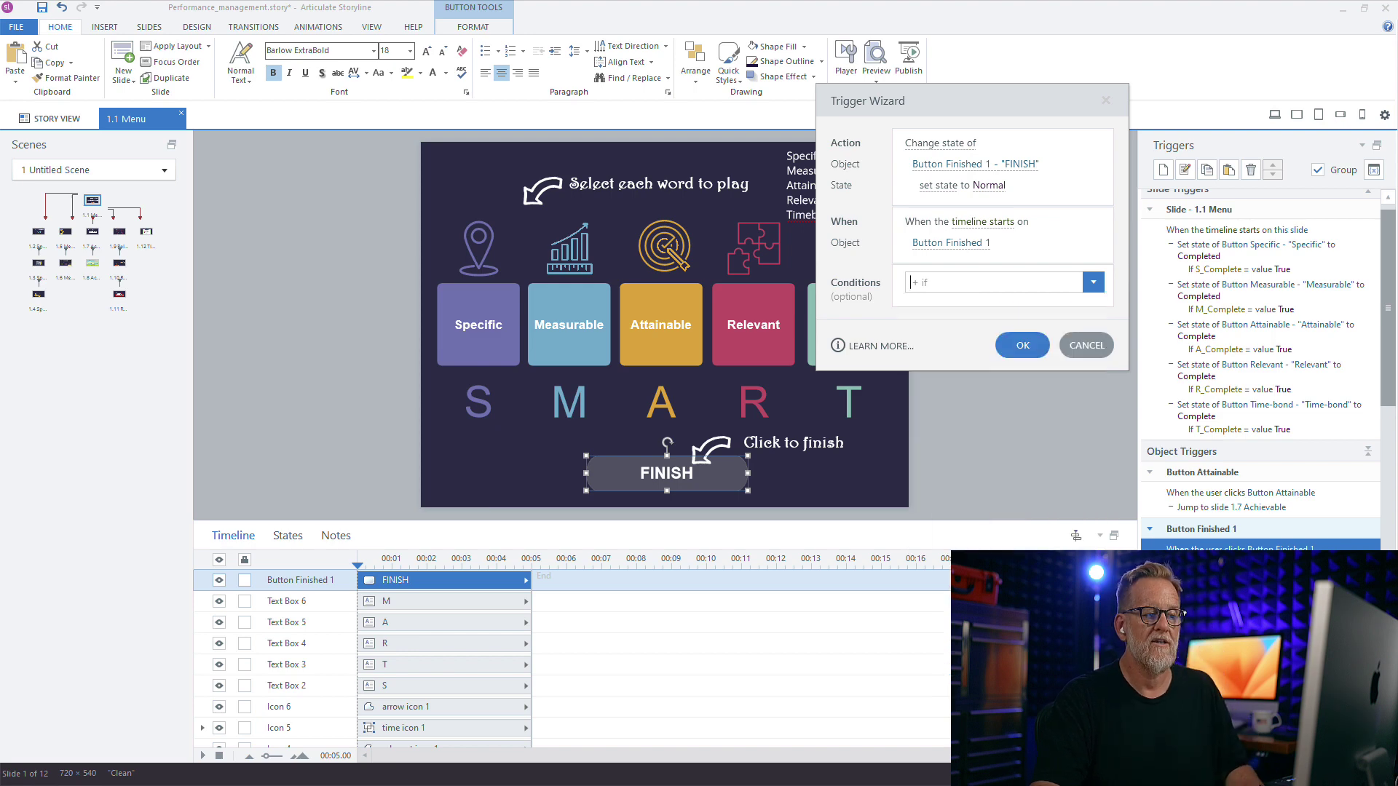
key(Down)
key(Return)
click(1018, 279)
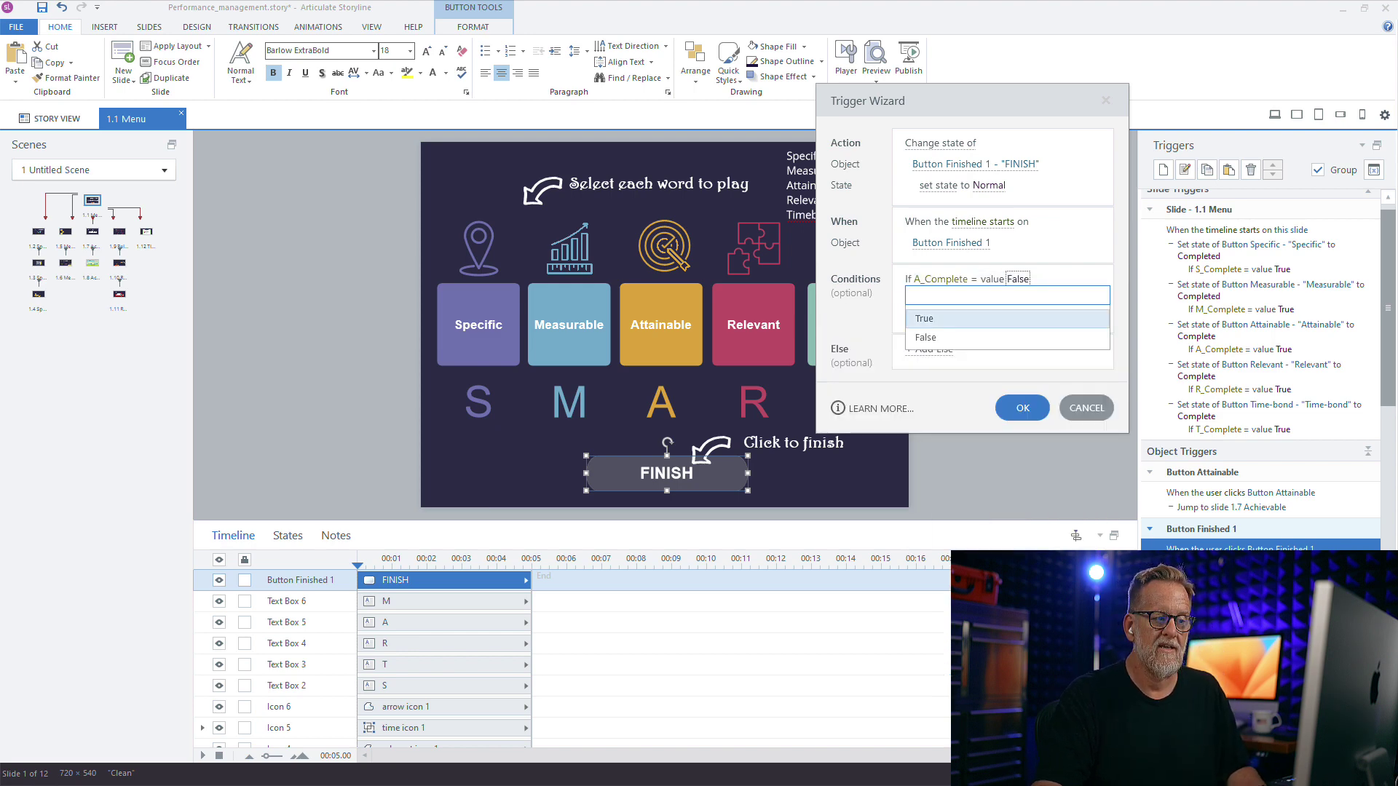
click(947, 318)
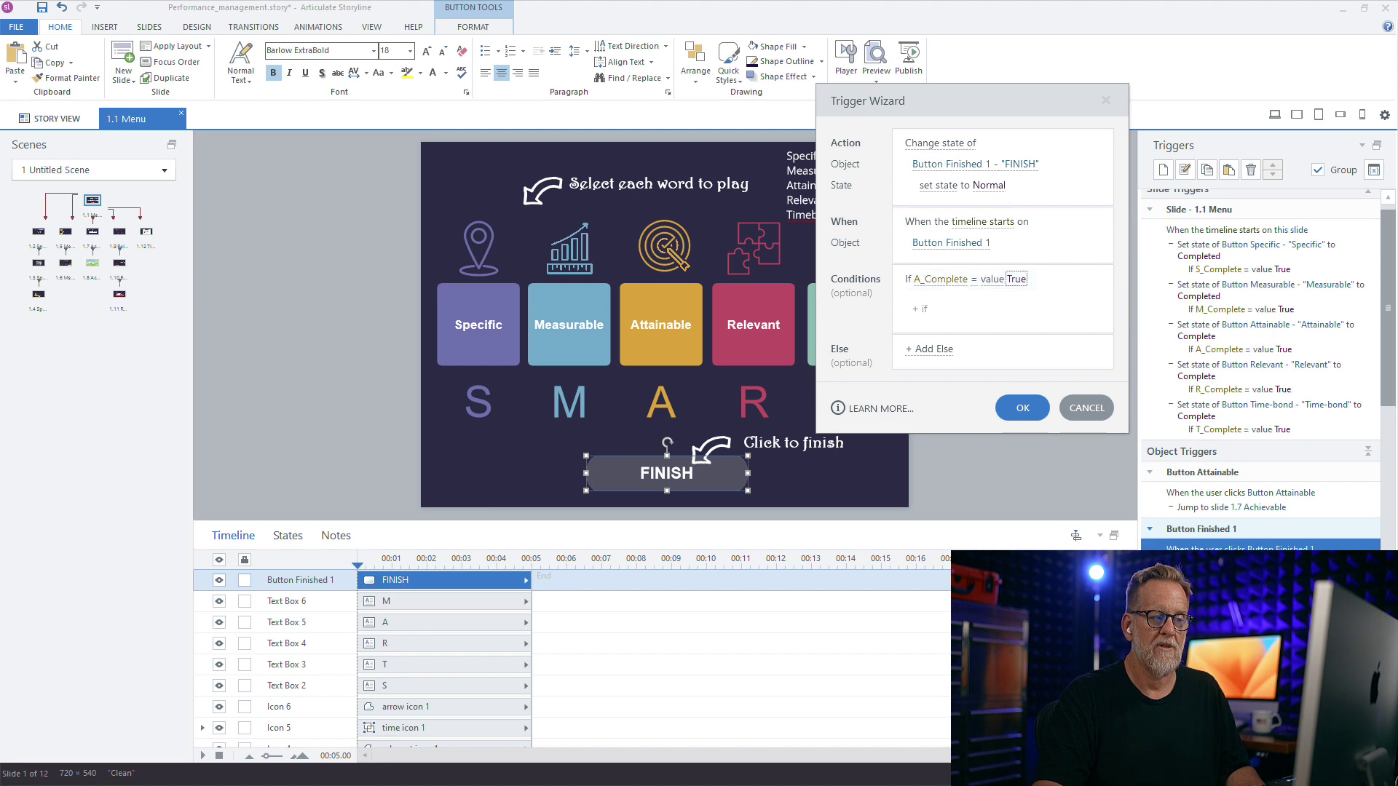
Add a second condition to the FINISH button trigger requiring M_Complete to equal True.
click(921, 309)
click(1093, 309)
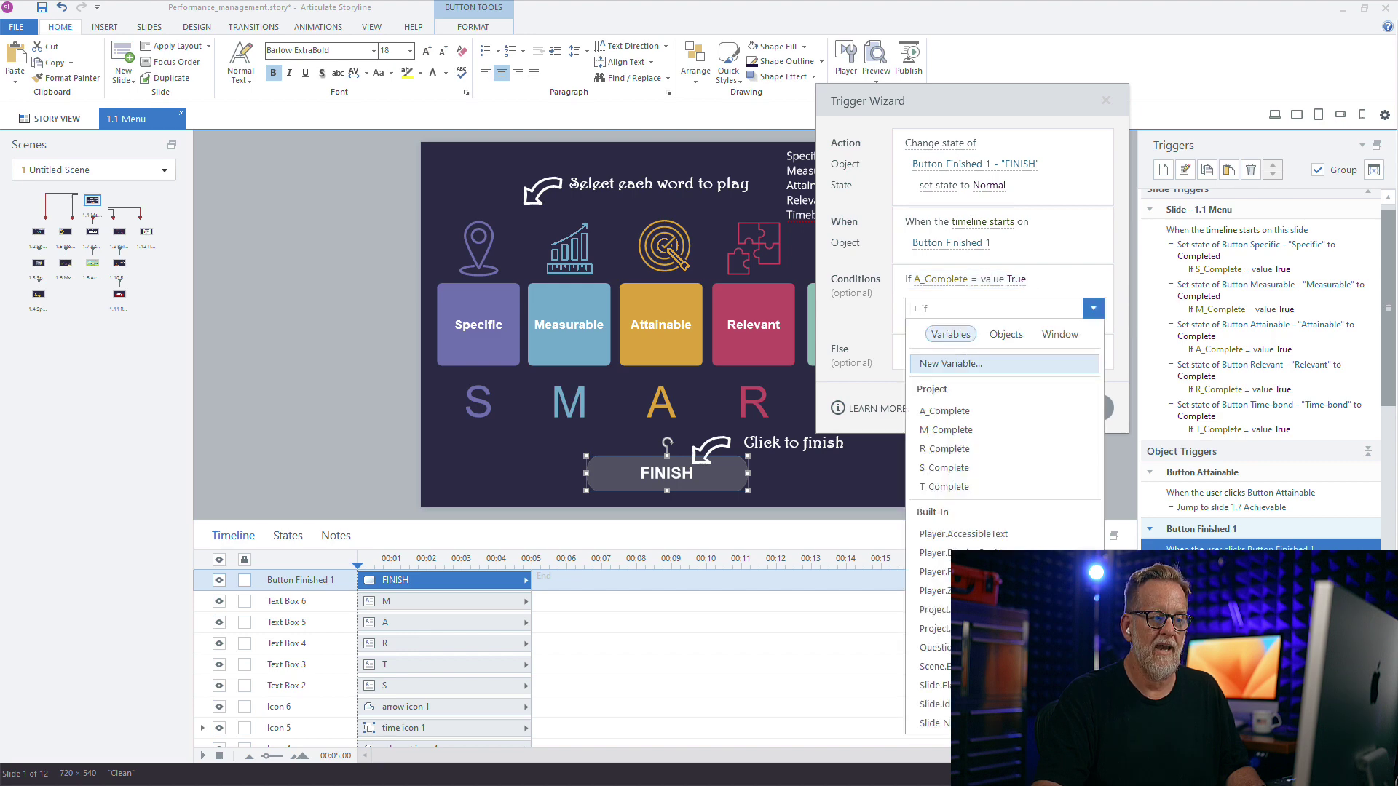
click(947, 430)
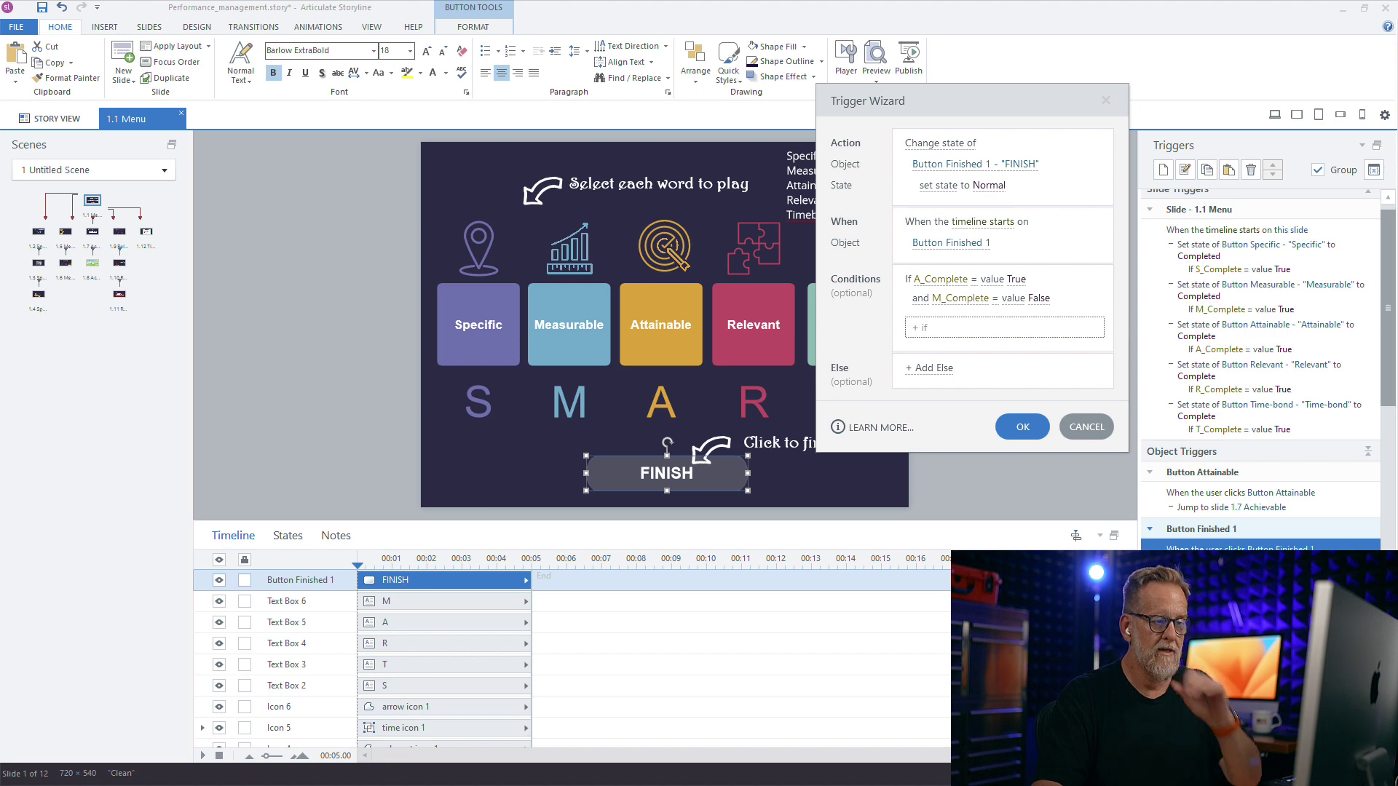
click(1039, 298)
key(Return)
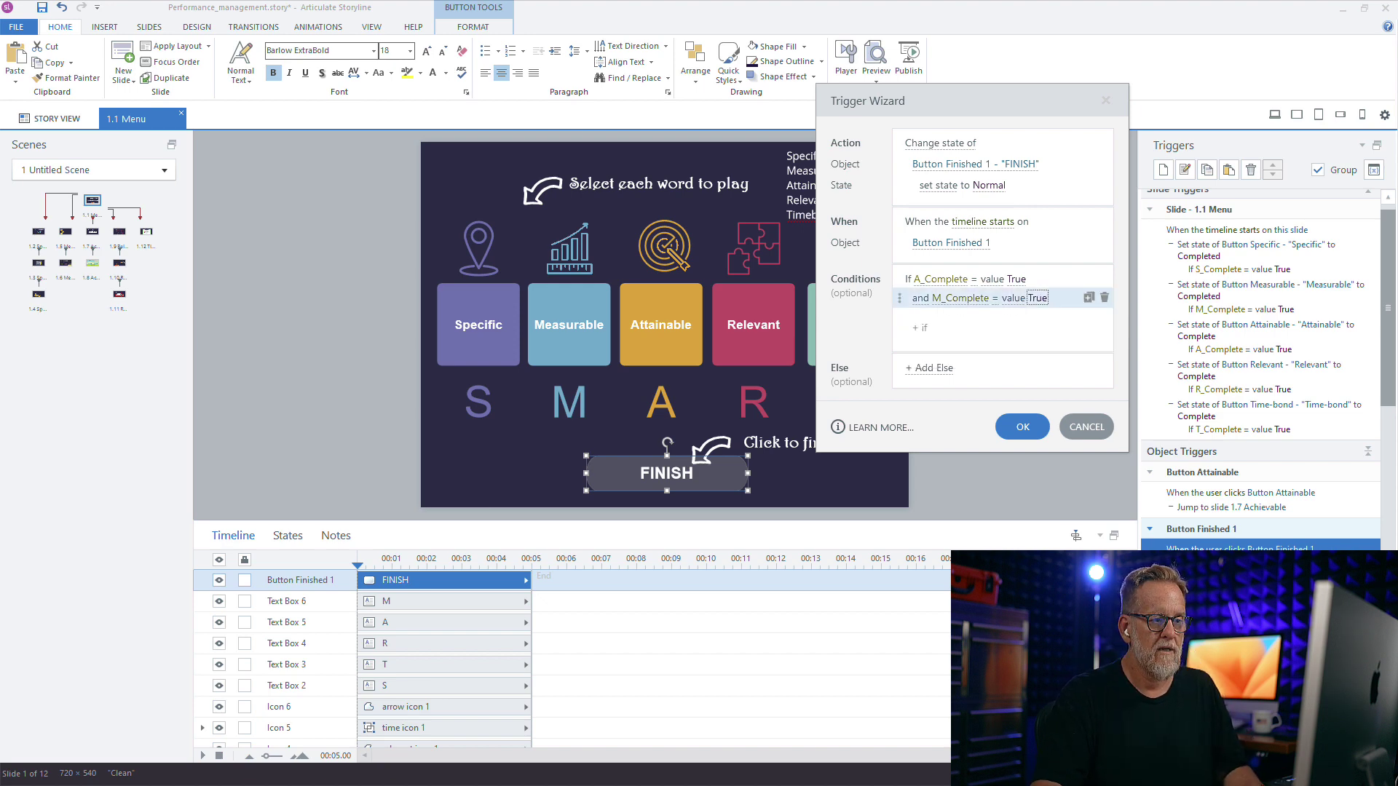
Duplicate the M_Complete condition and change the copy's variable to R_Complete.
click(1089, 297)
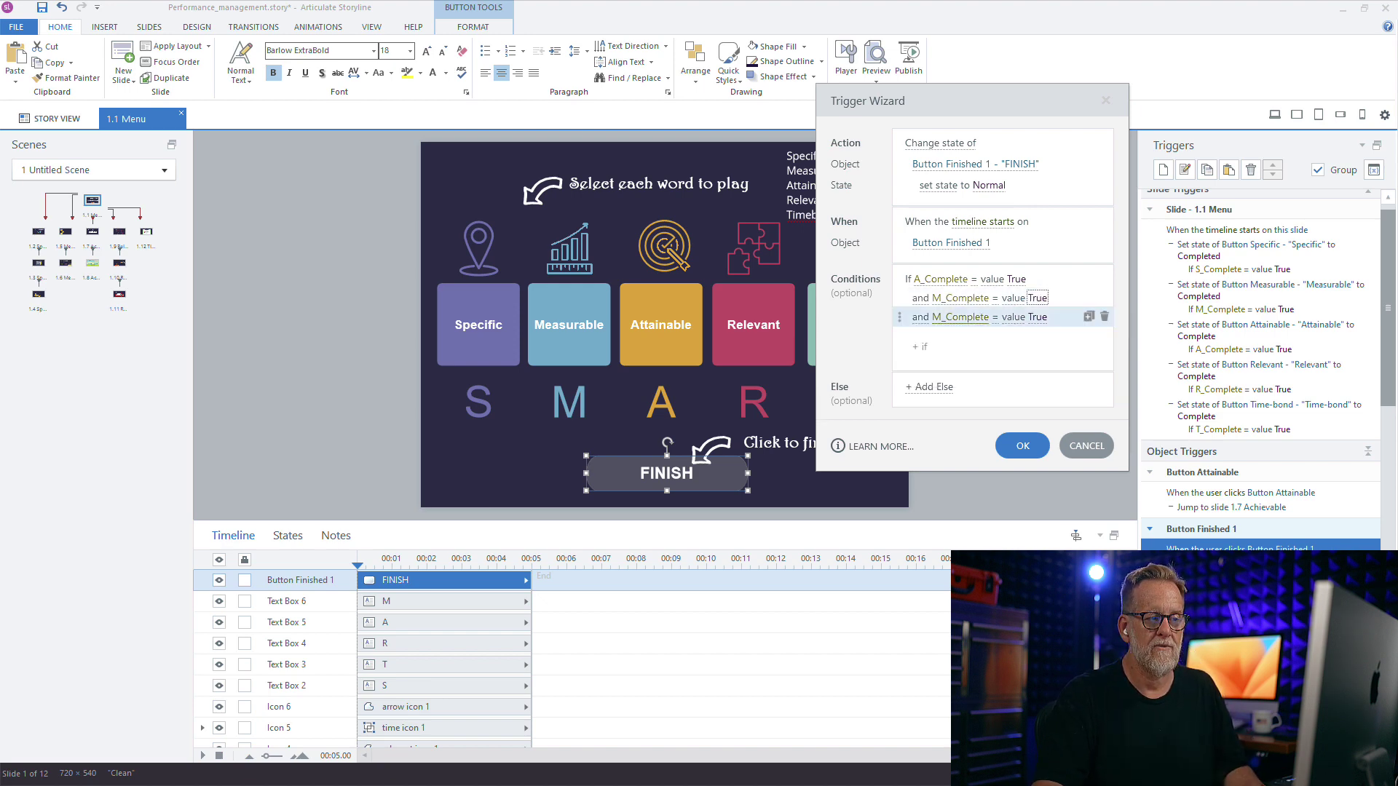
click(960, 318)
click(941, 474)
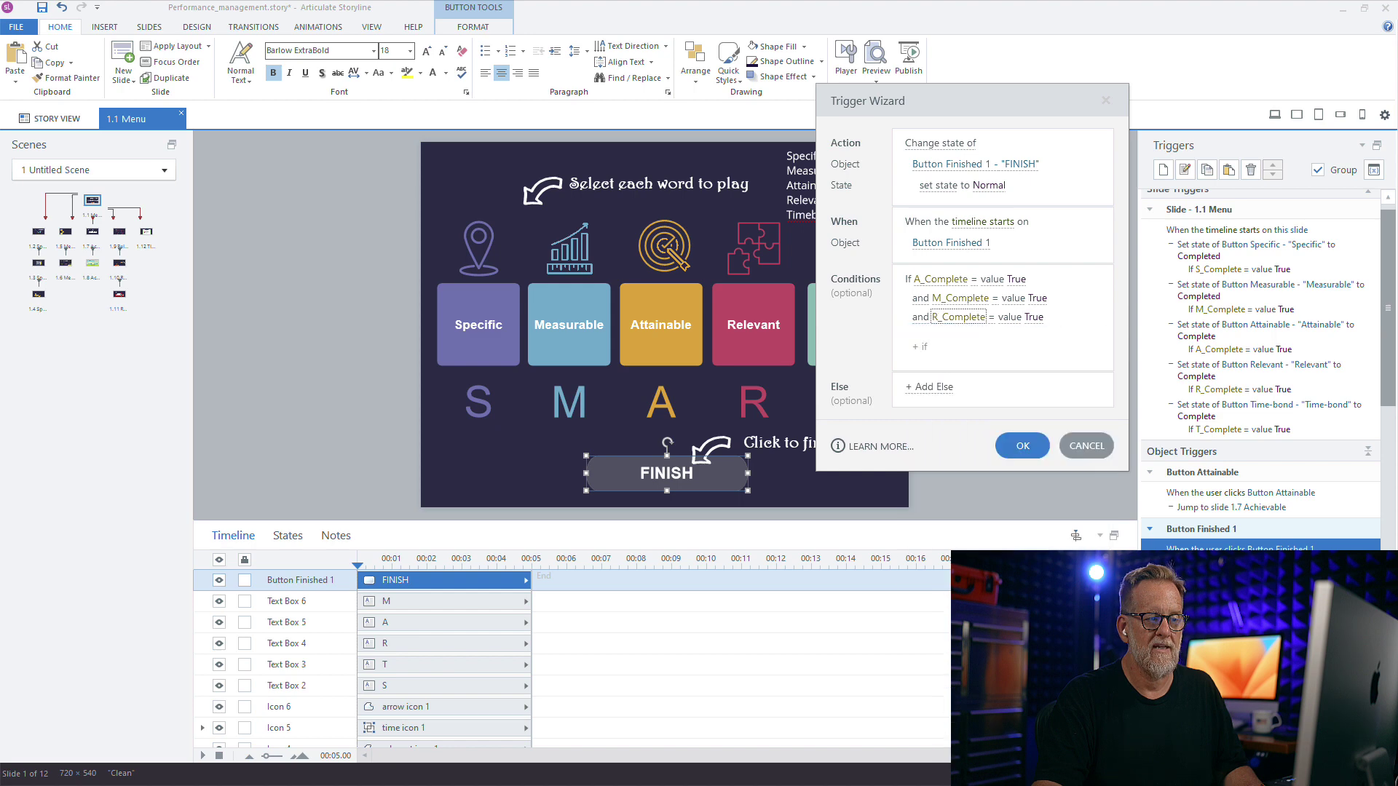
Duplicate the R_Complete condition of the FINISH button trigger and change the copy's variable to S_Complete.
click(1088, 316)
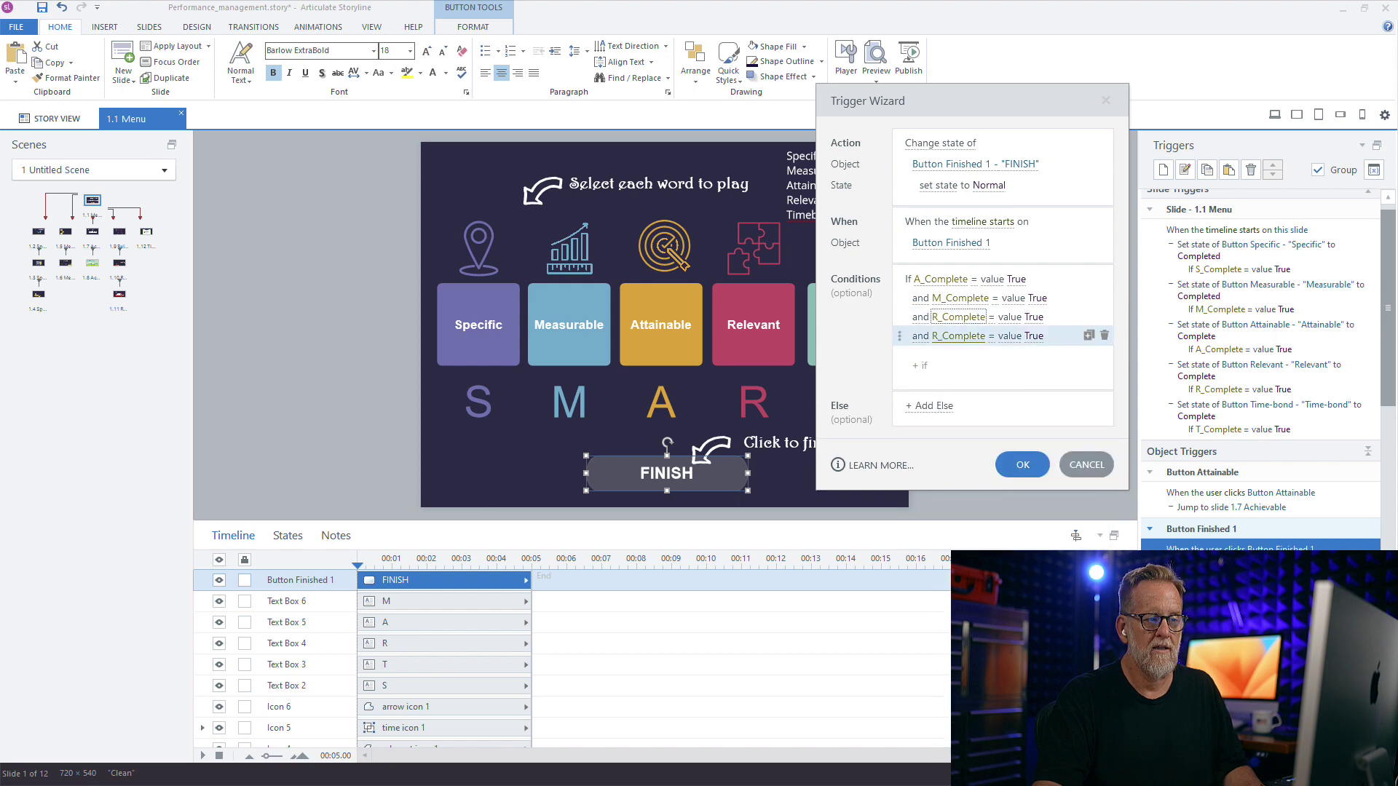
click(958, 336)
text(S)
key(Return)
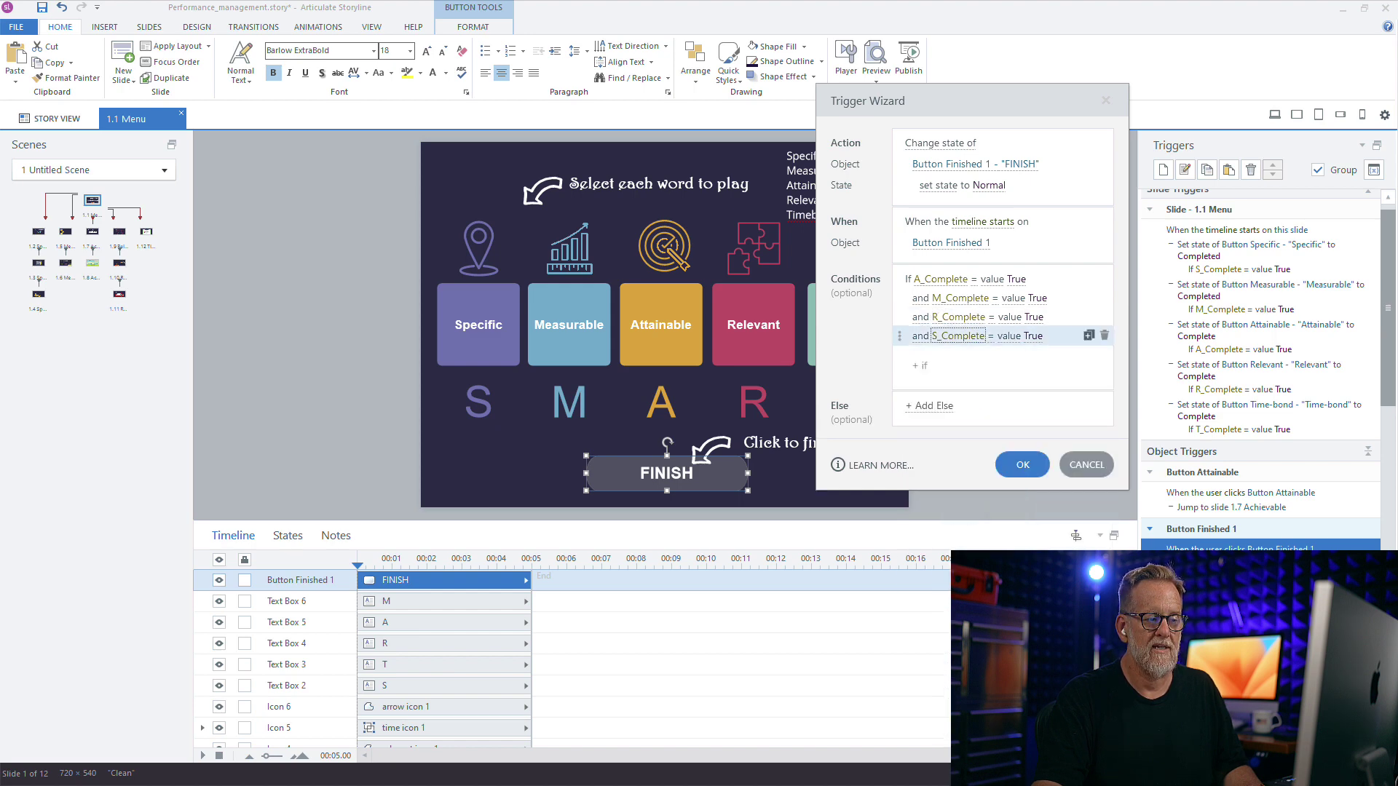
Duplicate the S_Complete condition, change the copy's variable to T_Complete, and save the FINISH button trigger.
click(1089, 335)
click(958, 355)
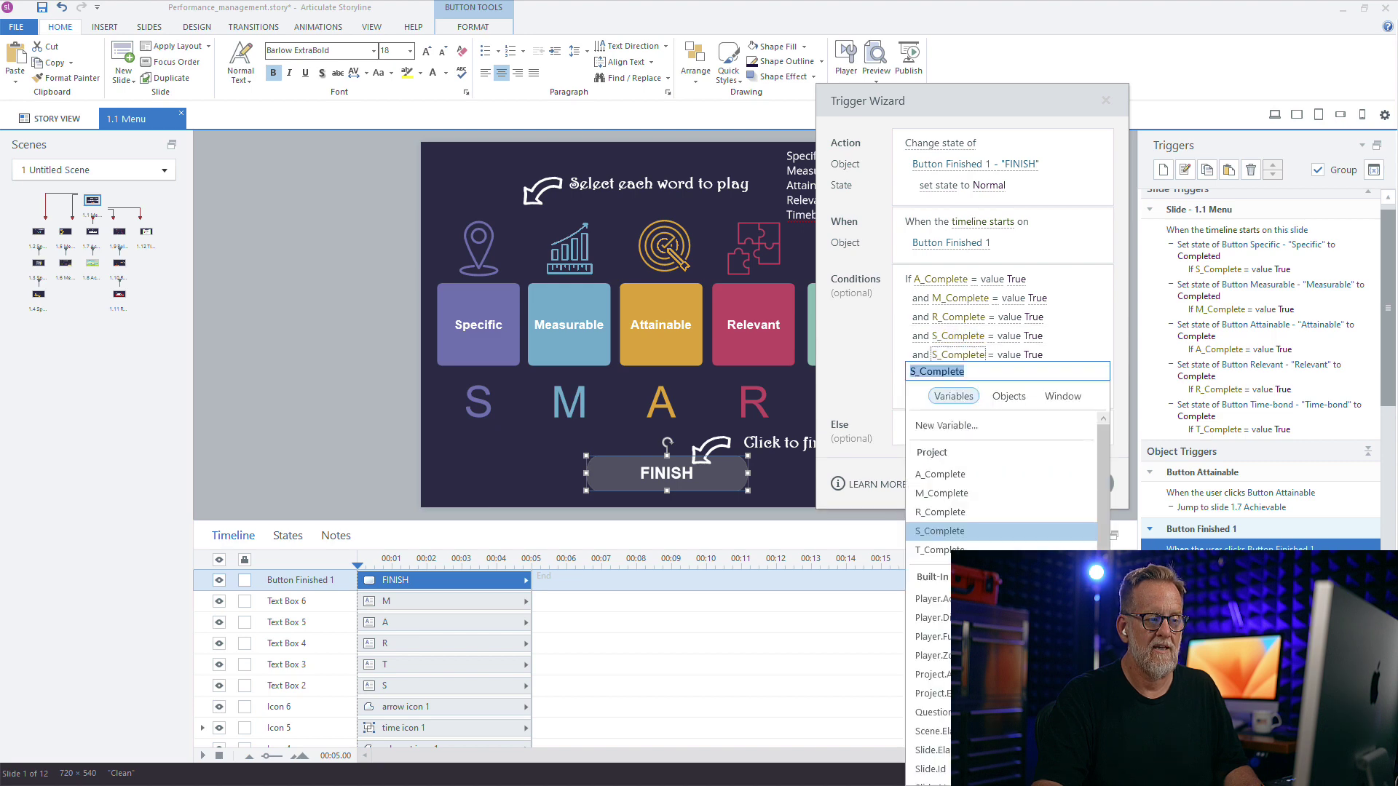
text(T)
key(Return)
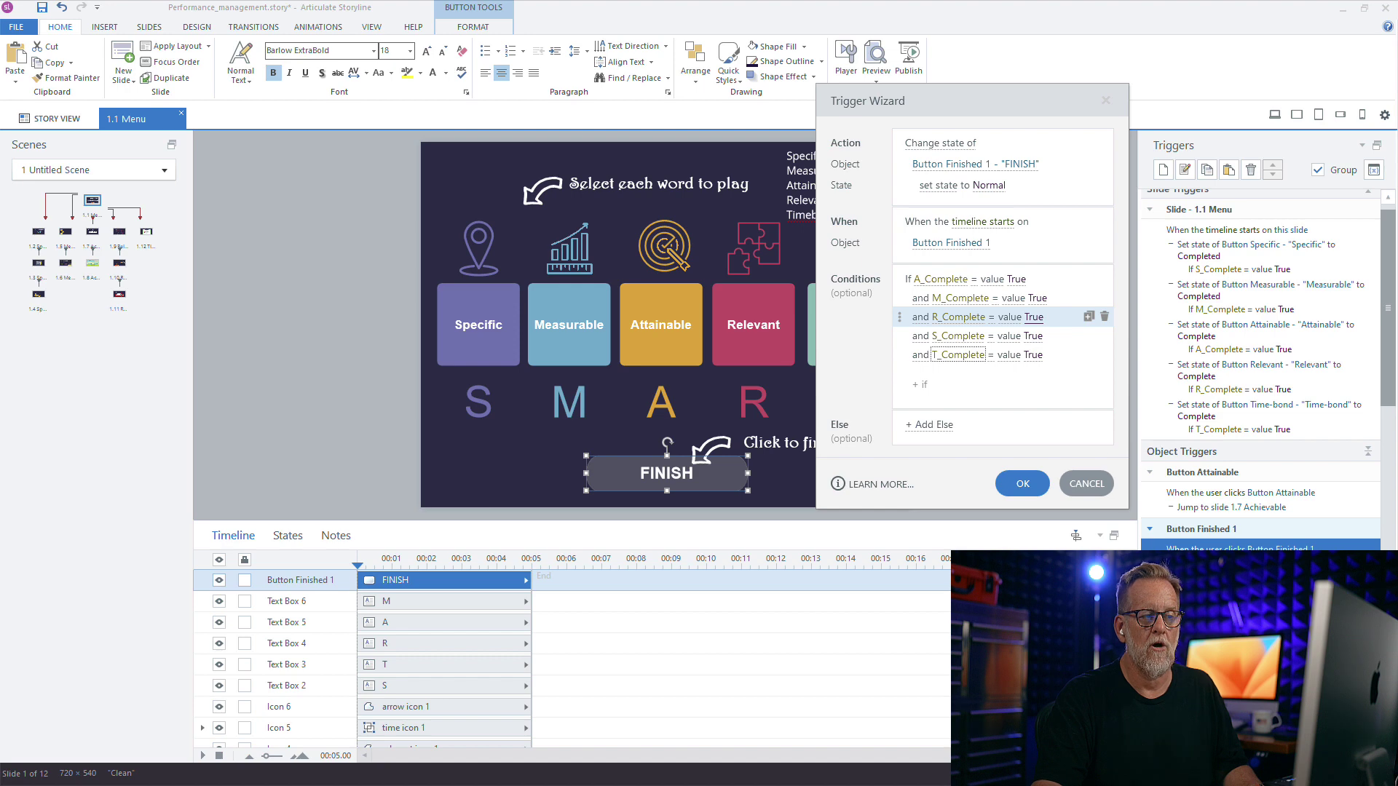
click(1023, 484)
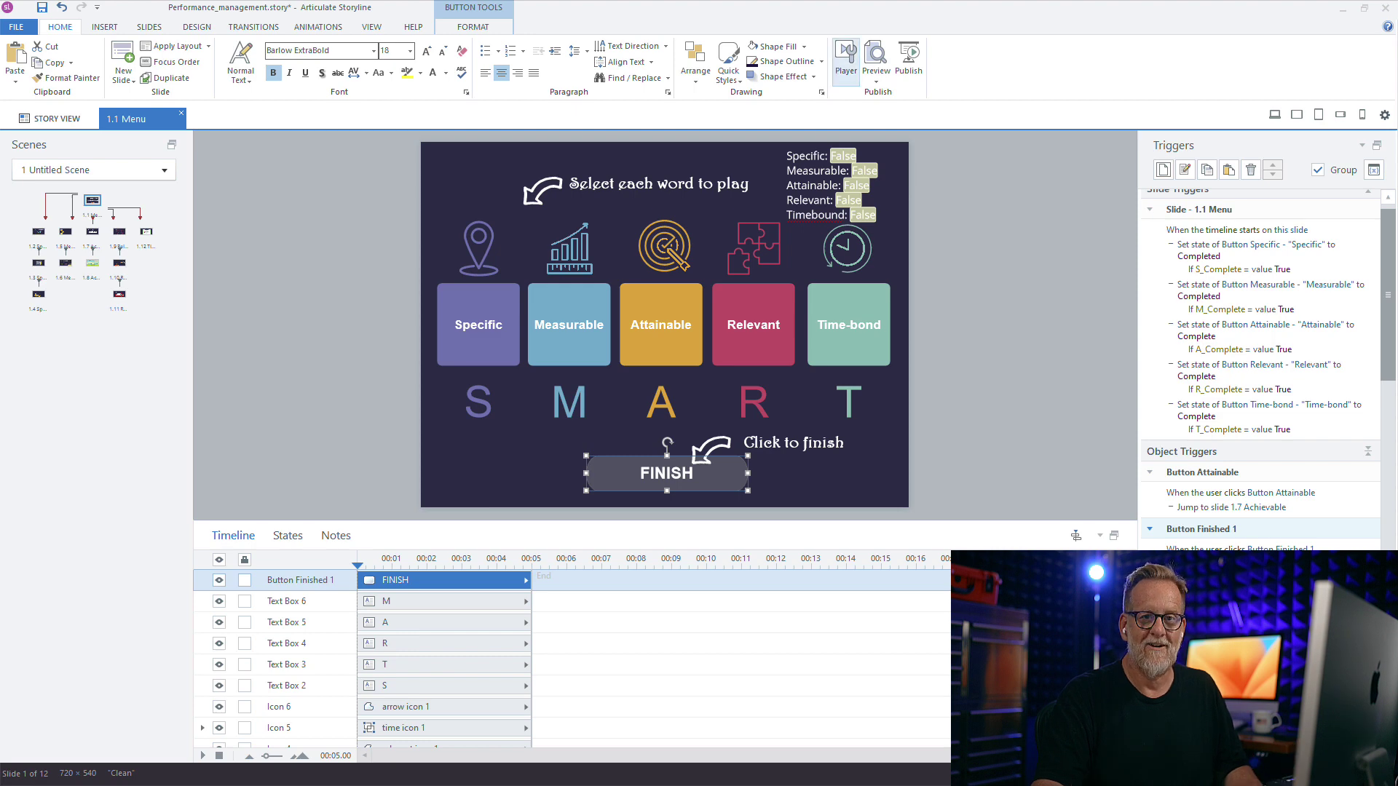
Preview the project, play through all five SMART sections to test the completed states and FINISH button, and close the preview.
click(876, 57)
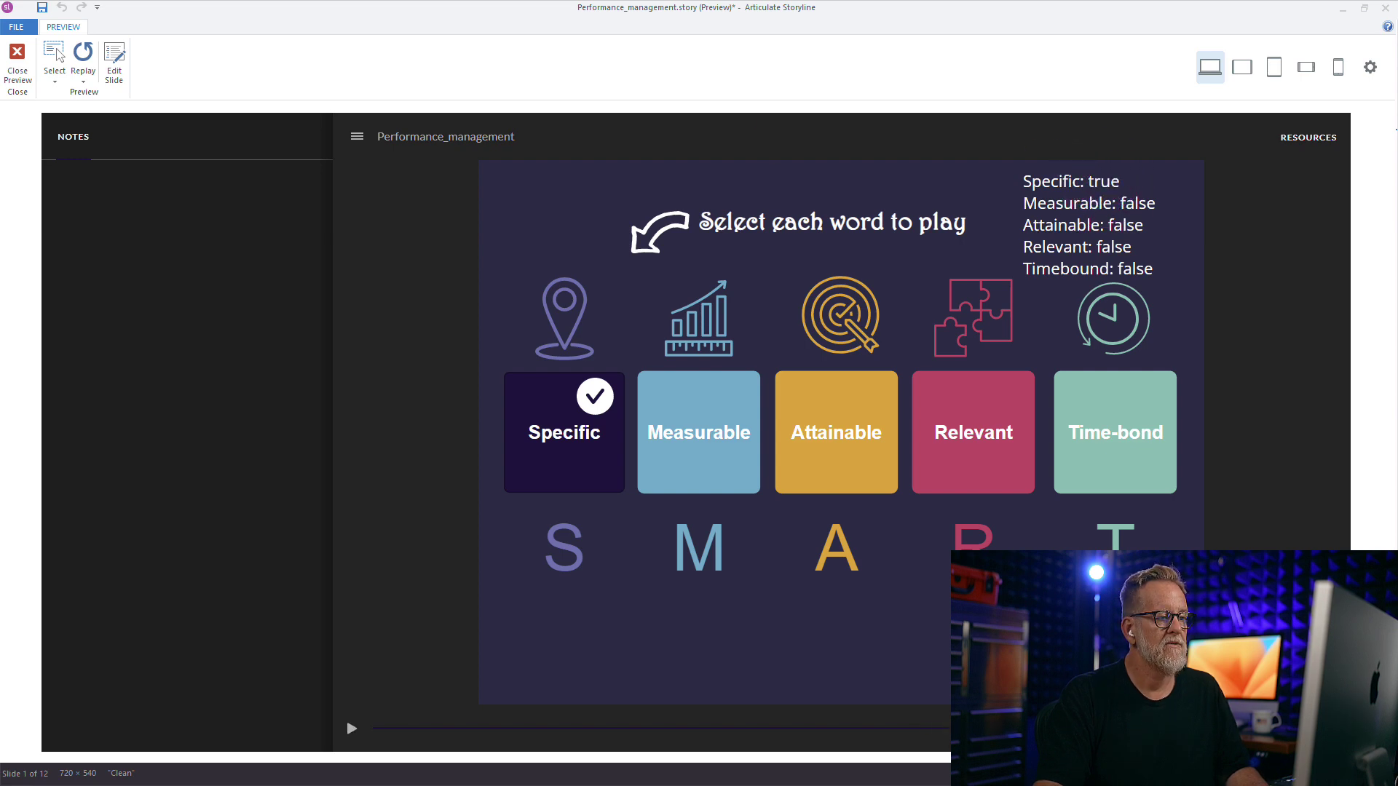
click(837, 432)
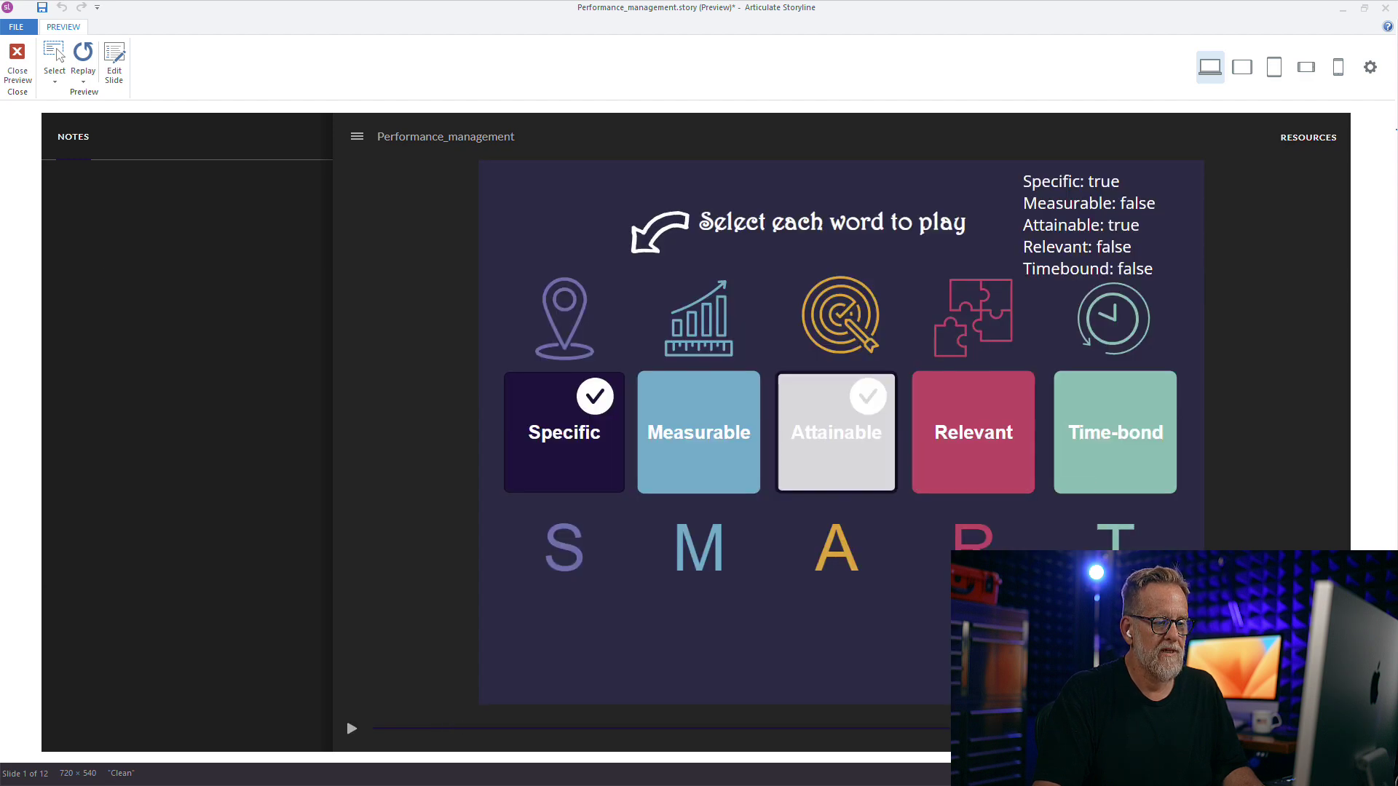
click(699, 433)
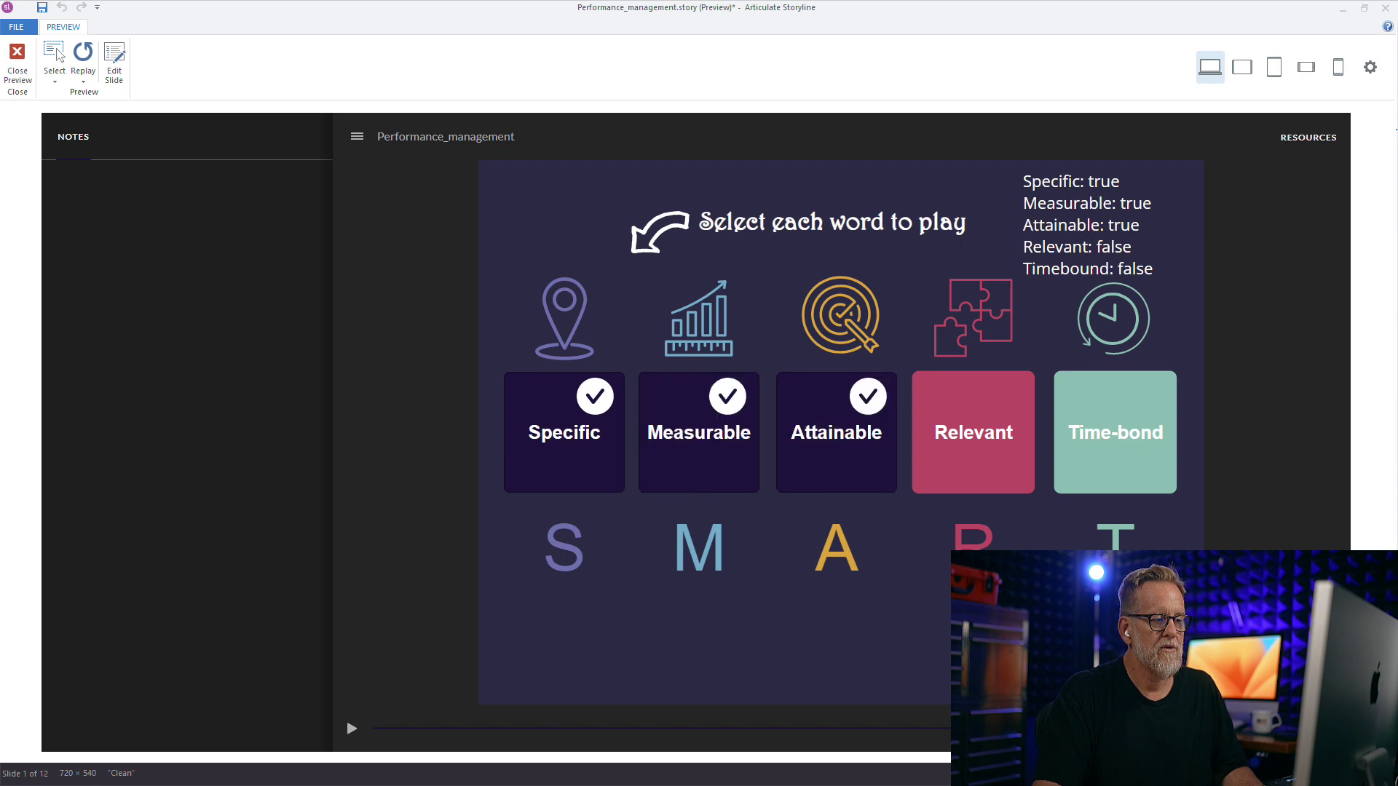
click(974, 433)
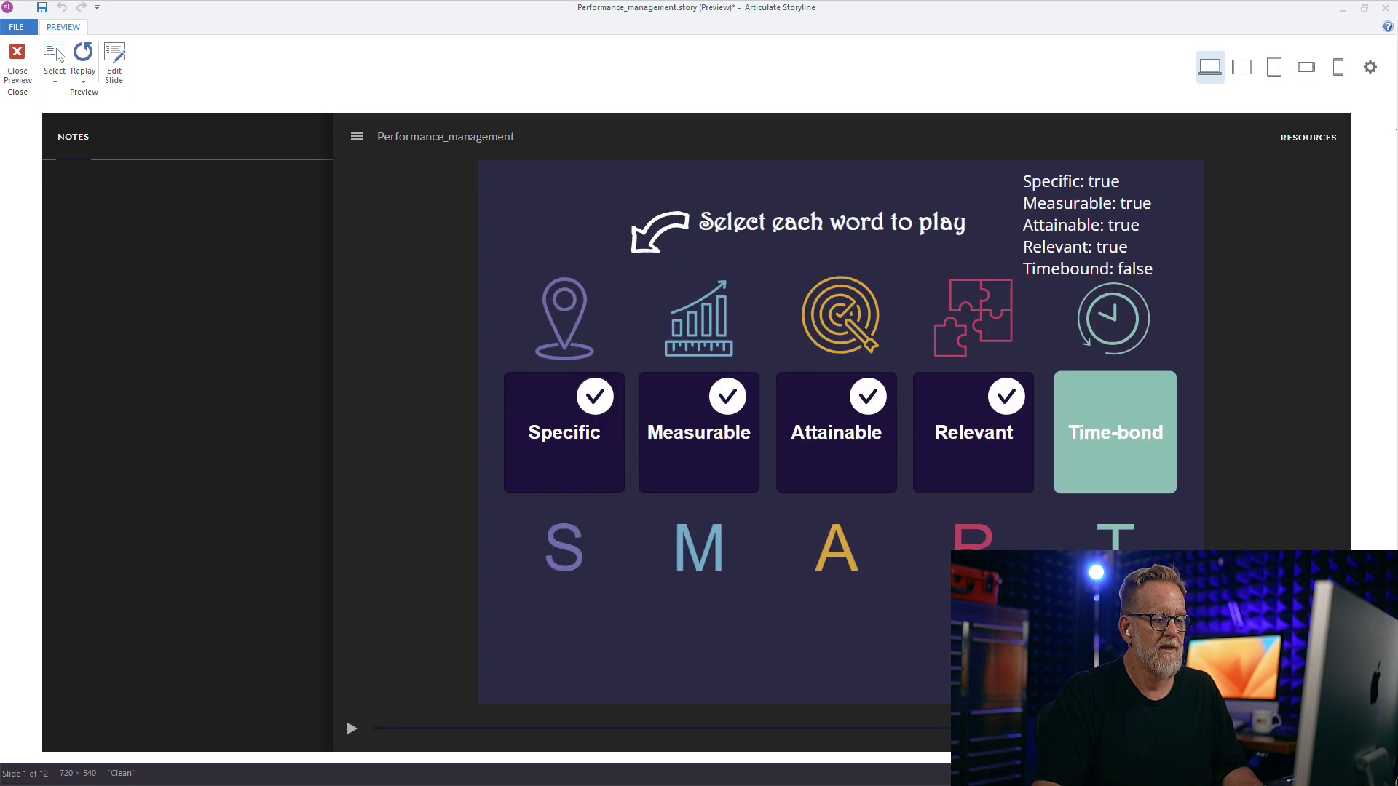
click(1115, 433)
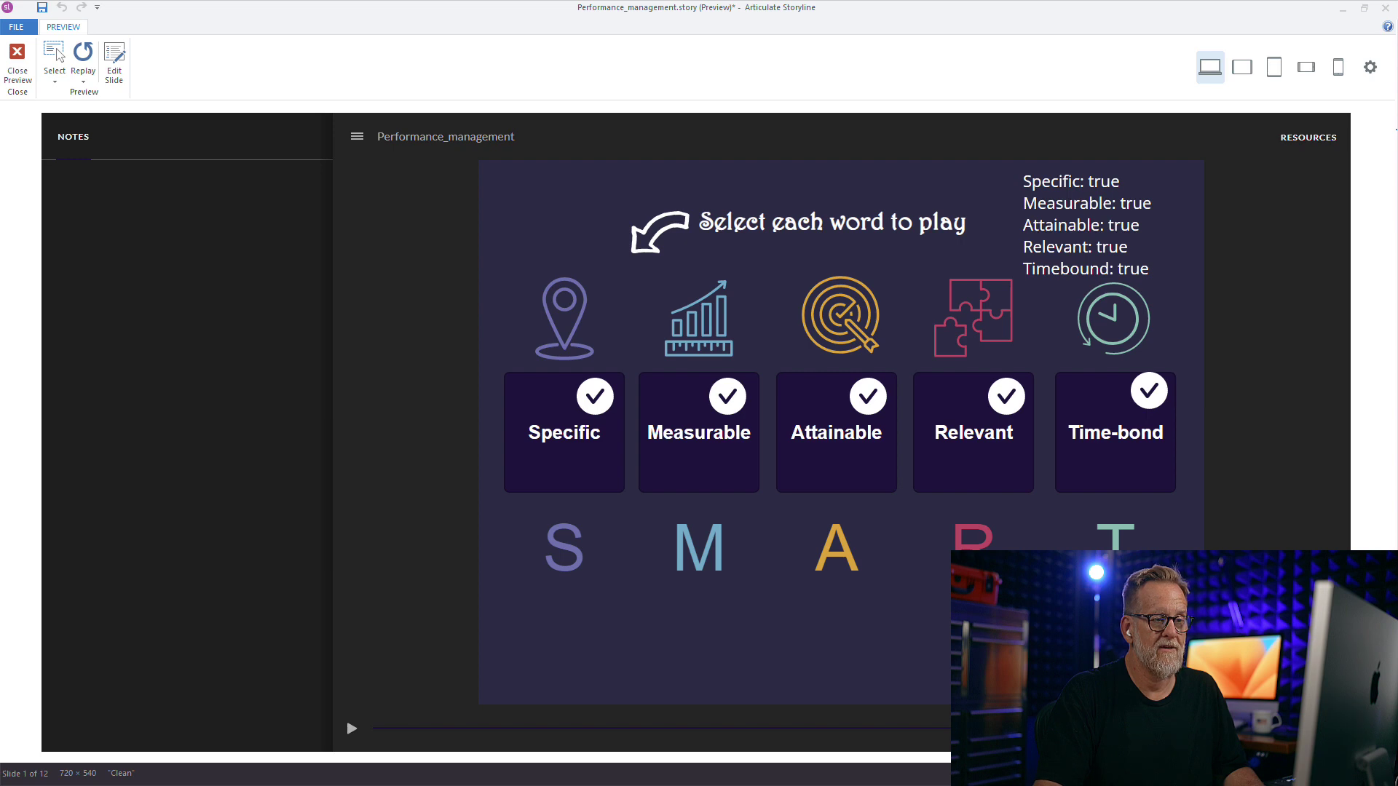
key(Escape)
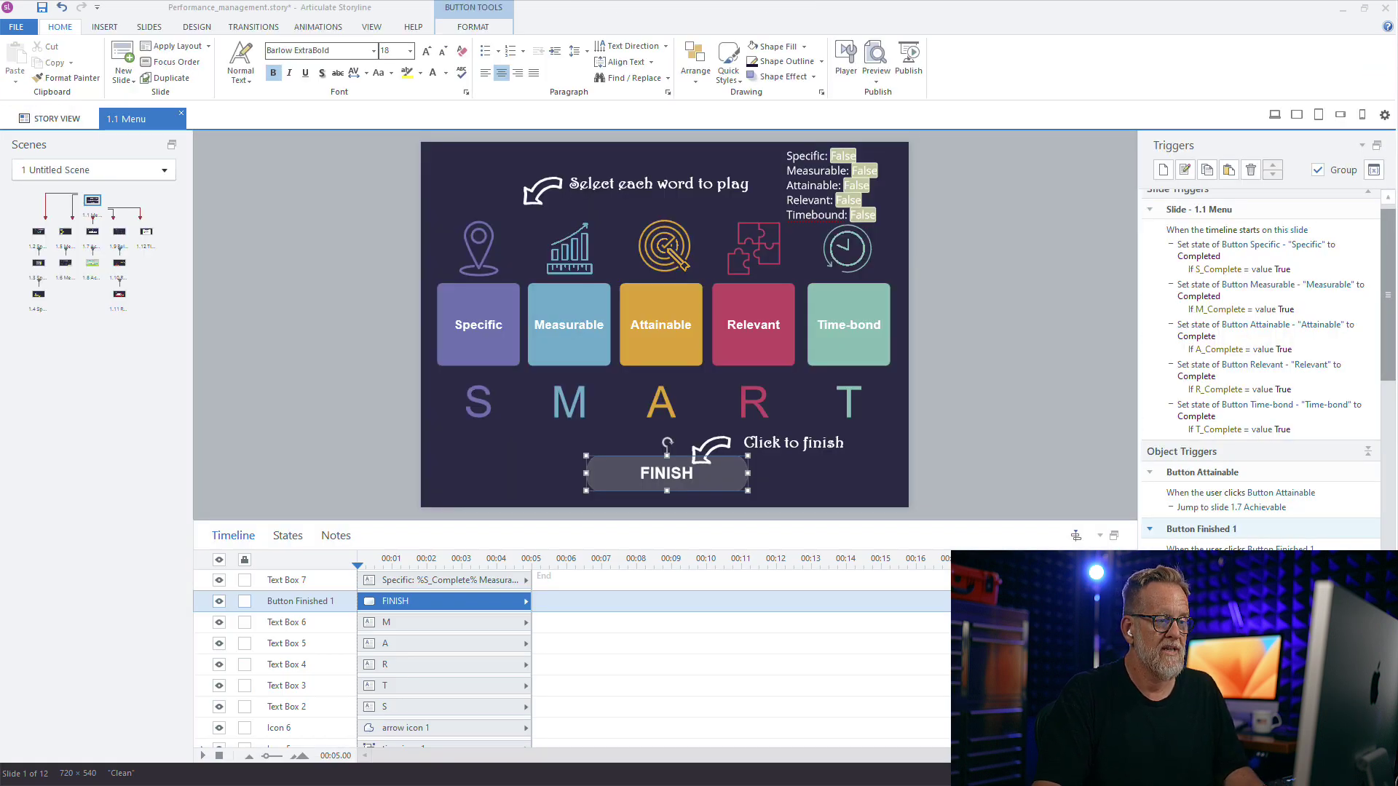
Edit the FINISH button's state trigger so it runs when the timeline starts on this slide instead of on Button Finished 1.
click(1020, 408)
click(666, 474)
scroll(1238, 358, down, 4)
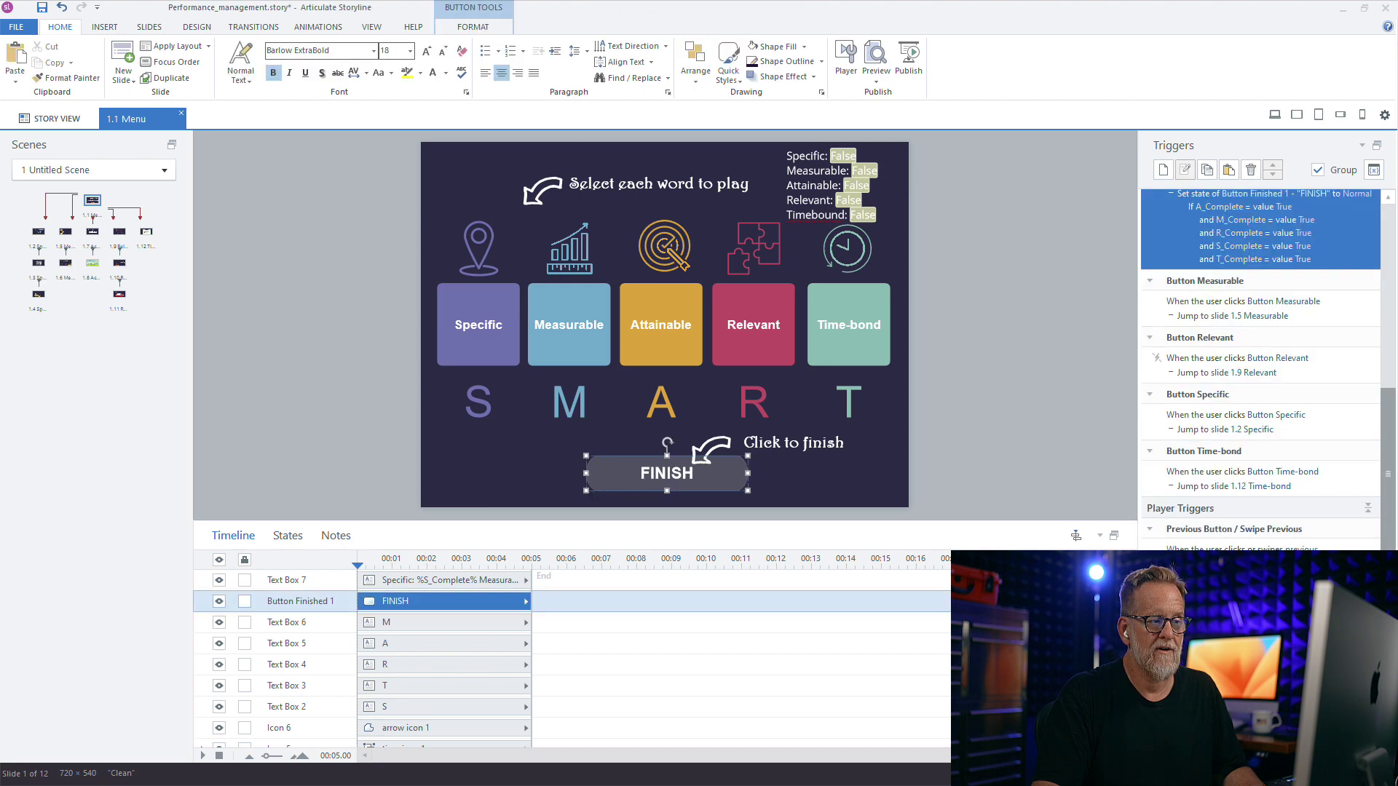
scroll(1157, 357, up, 3)
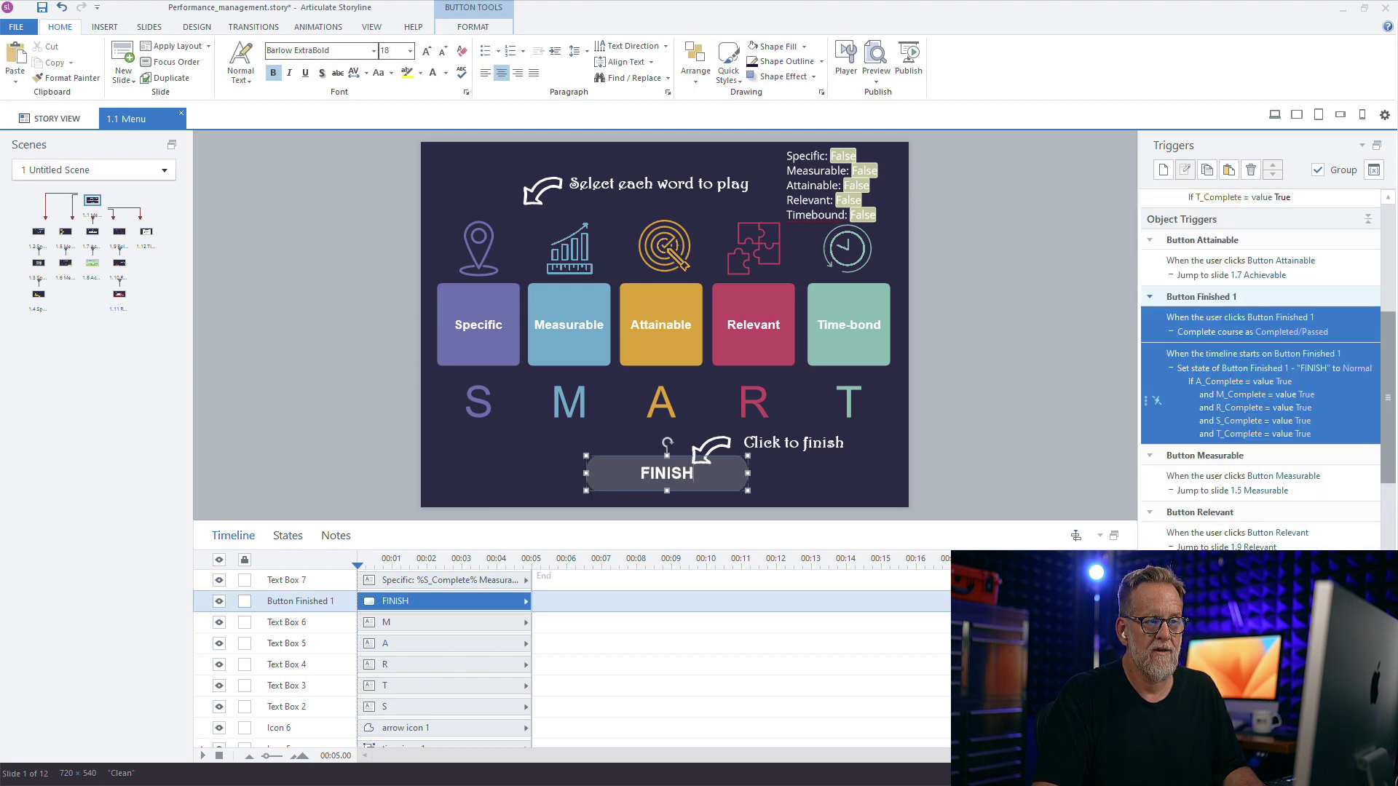
double_click(1243, 394)
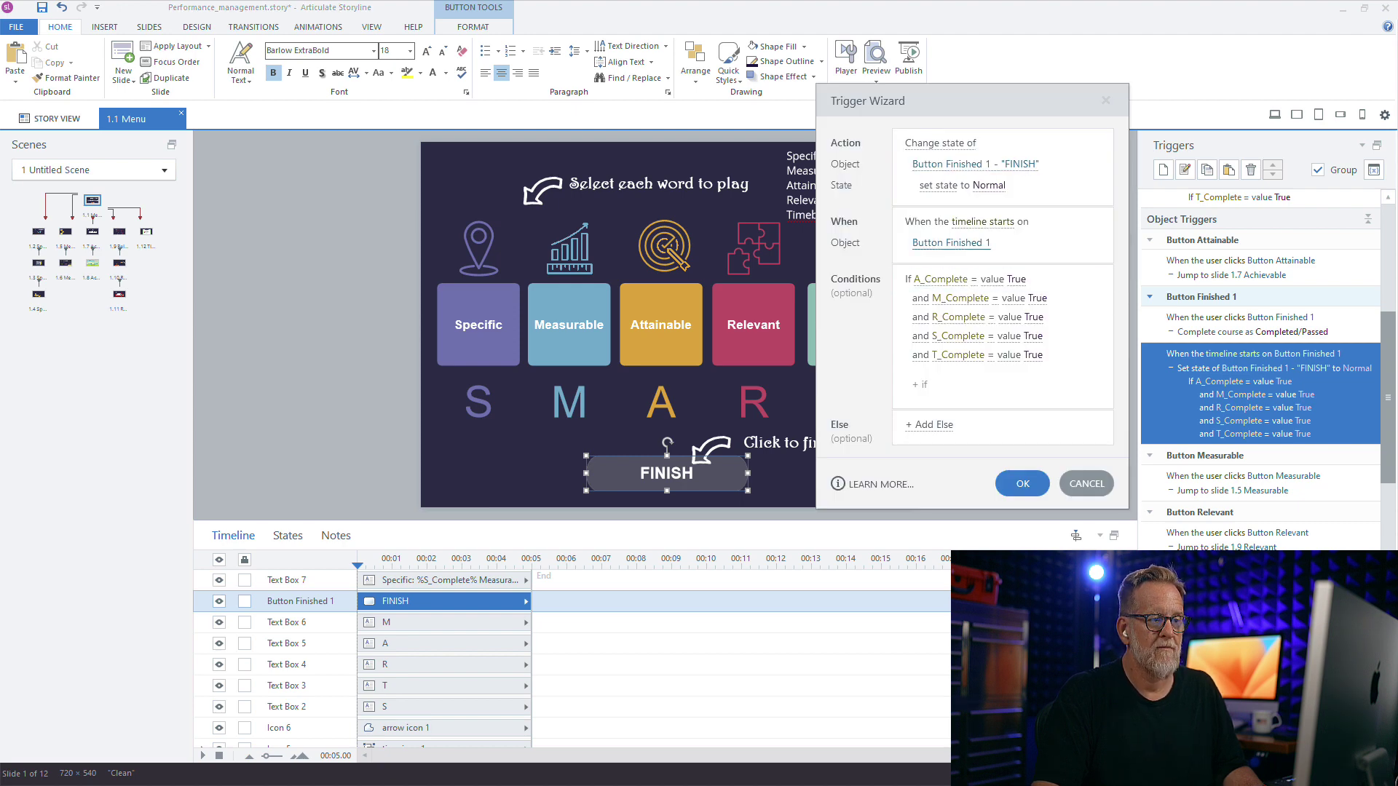
click(947, 243)
click(935, 305)
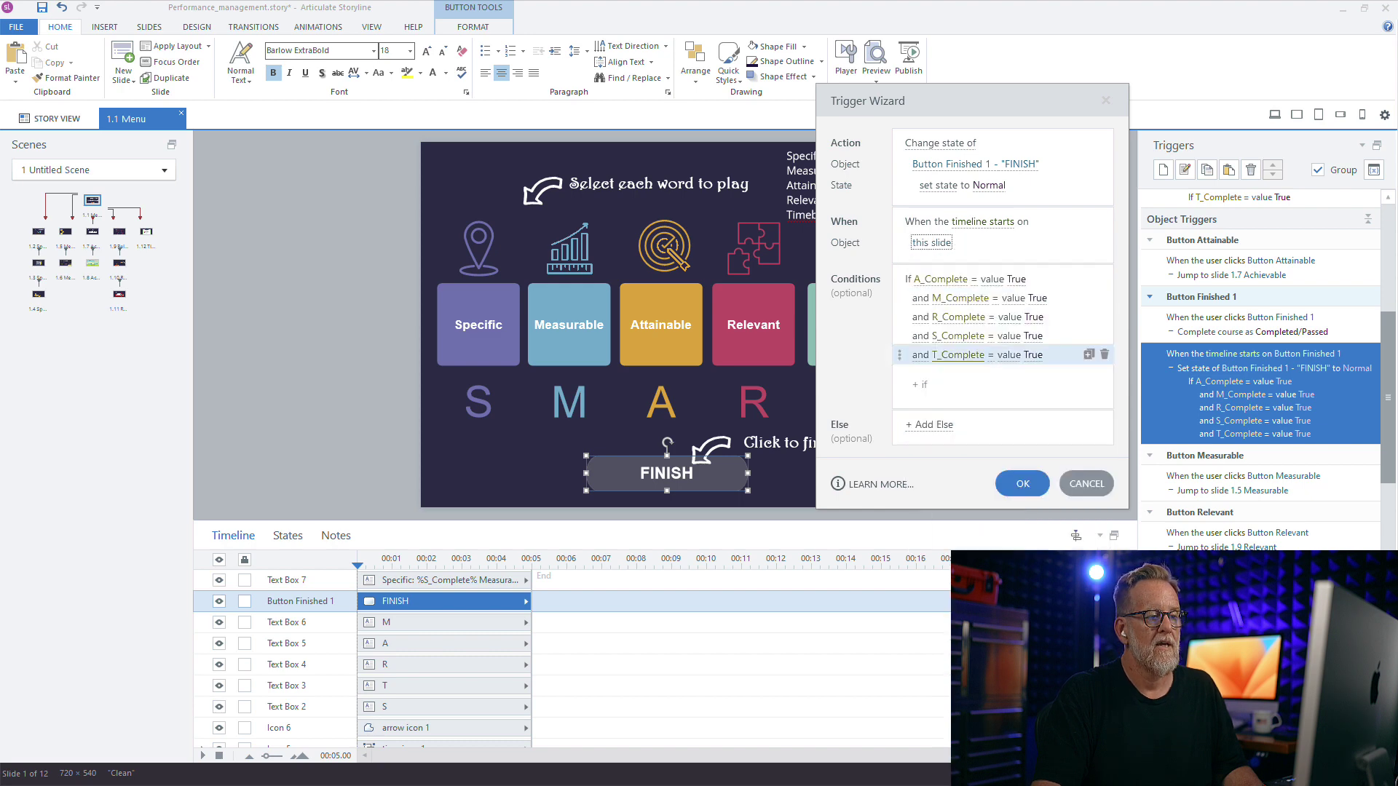
click(1022, 484)
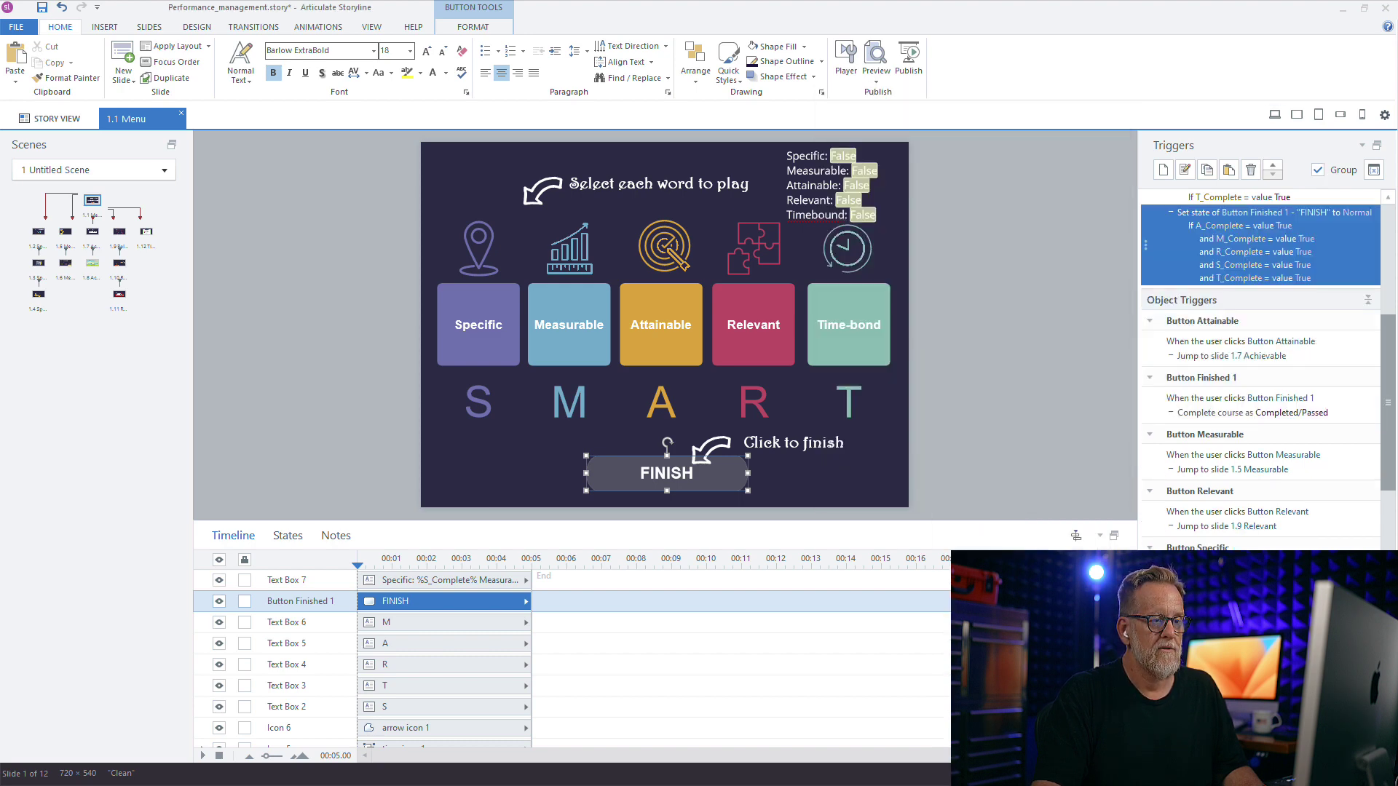
Preview the project again and play through the sections from Specific to Relevant to test the revised FINISH trigger.
click(876, 62)
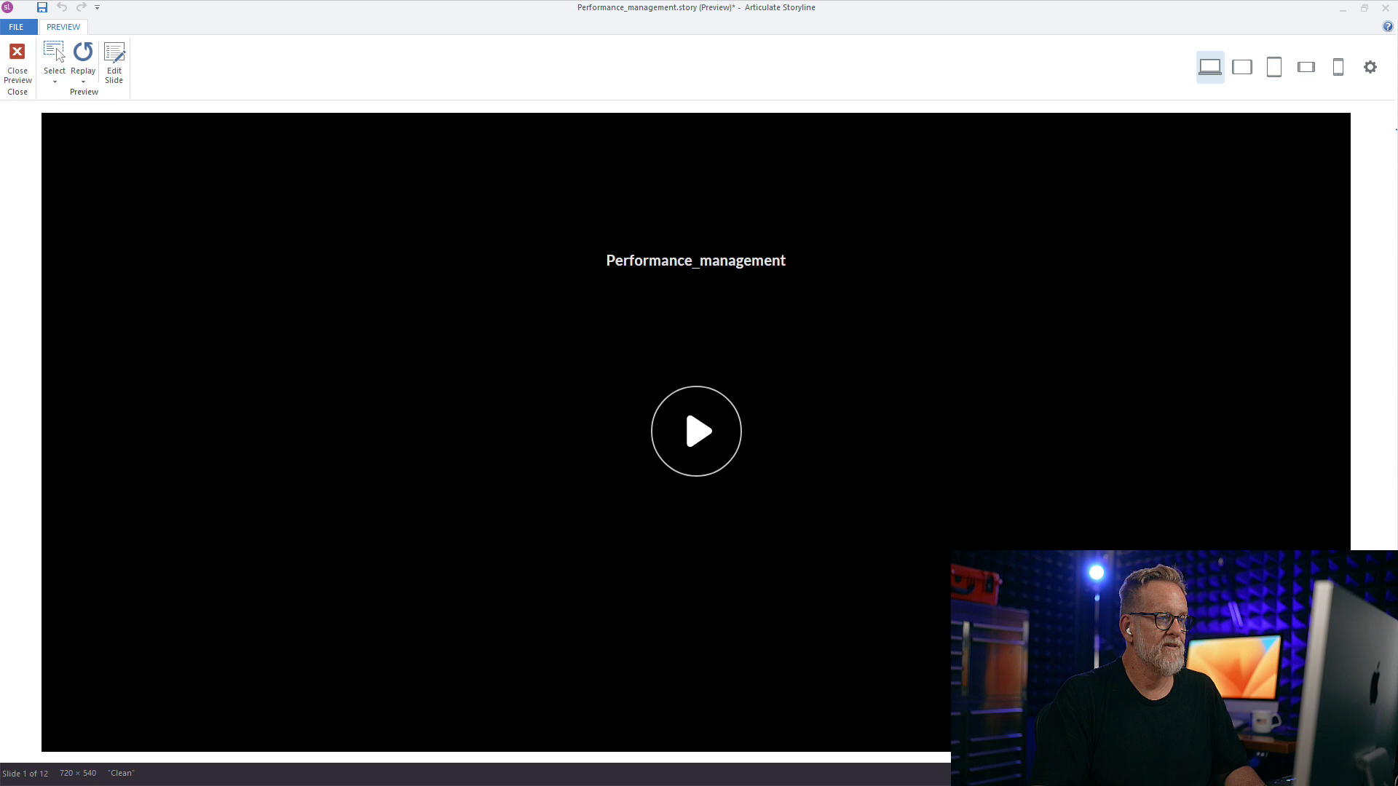
click(696, 431)
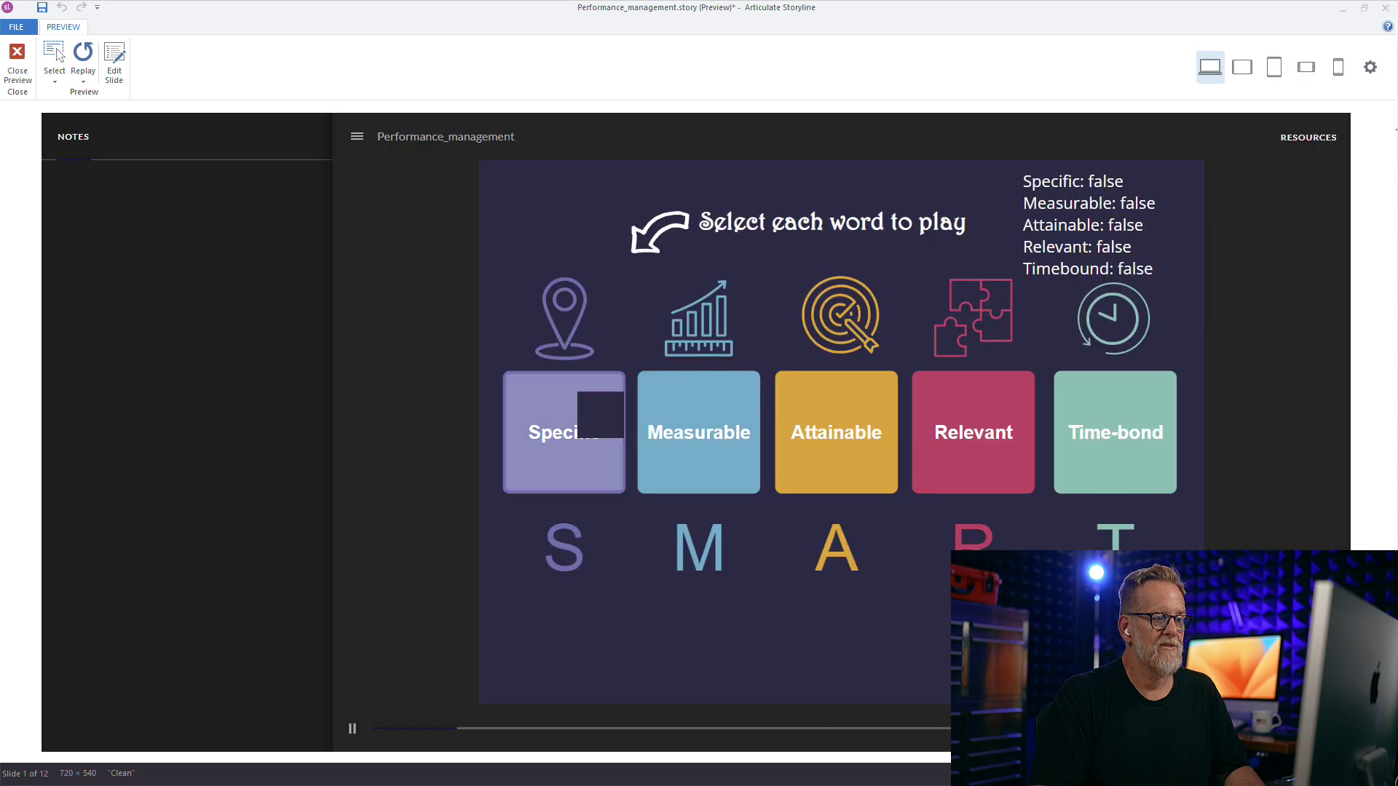
click(575, 421)
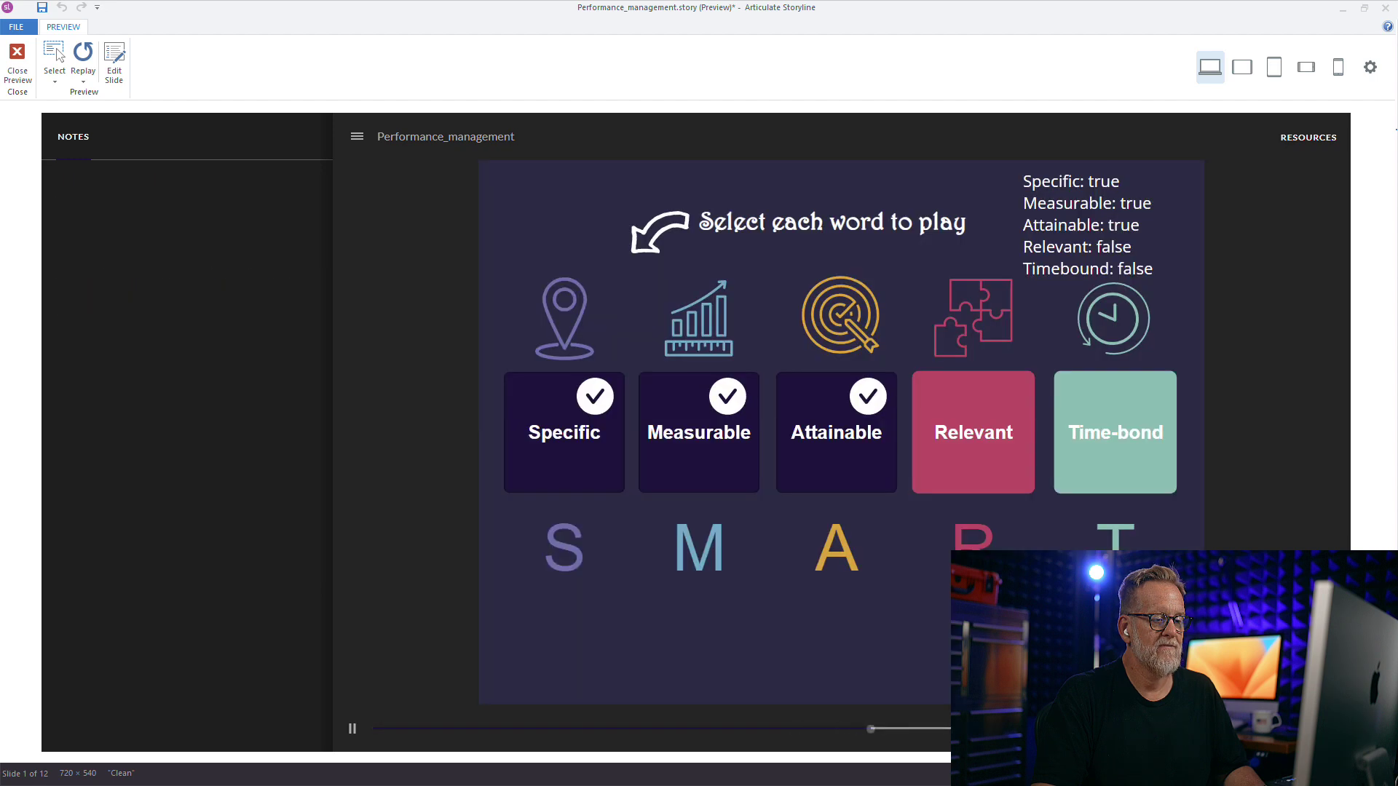
click(973, 432)
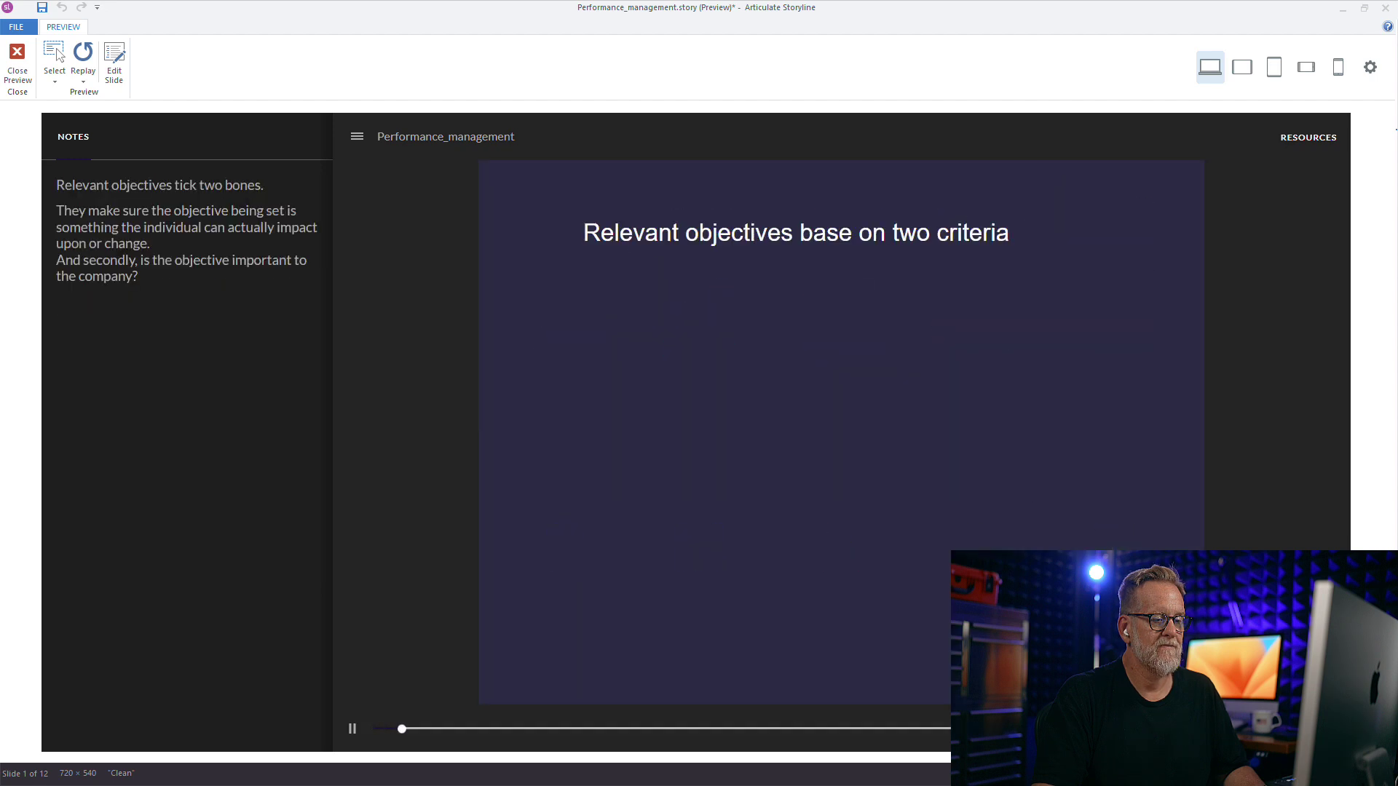